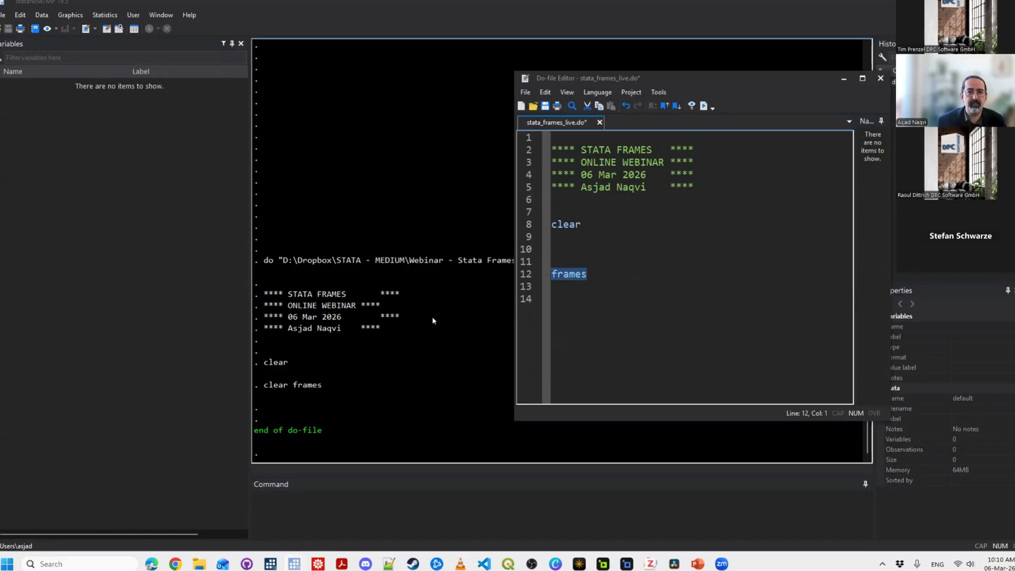
Run the frames command from the do-file and set the Results window font size to 16.
key("ctrl+d")
left_click(286, 405)
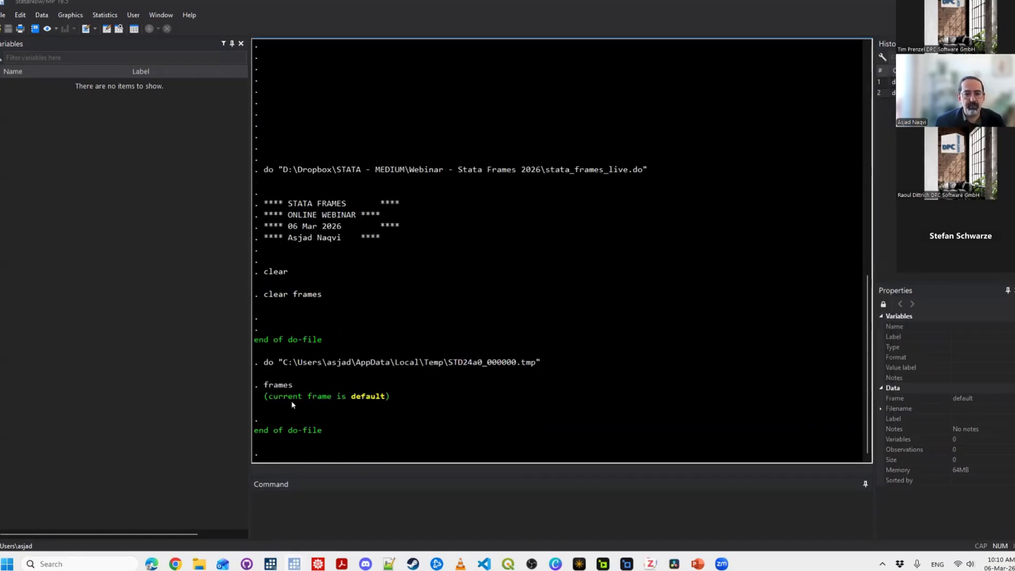
right_click(577, 345)
left_click(603, 391)
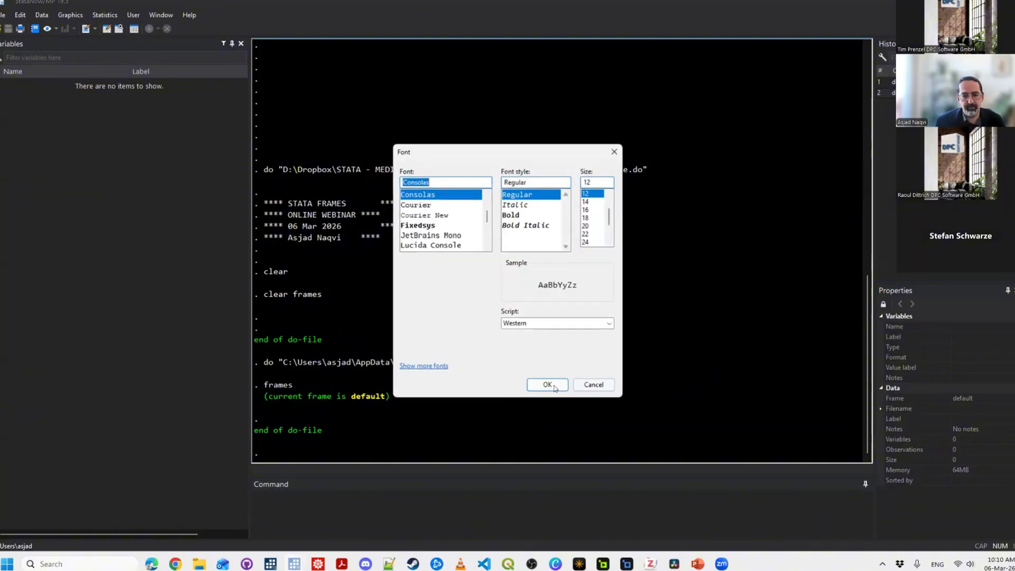
left_click(586, 210)
left_click(547, 385)
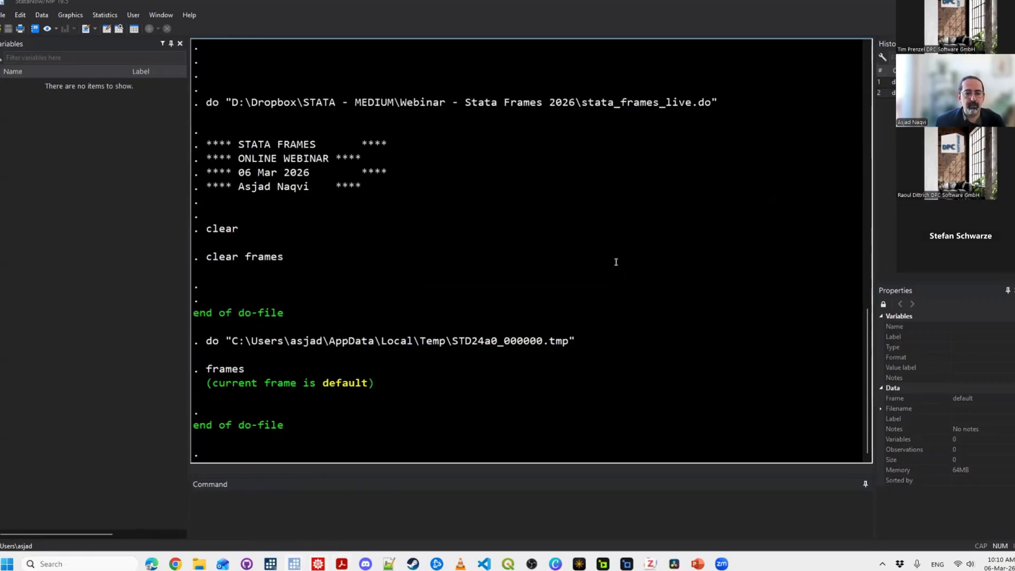
Return to the do-file and remove one blank line above the frames command.
key("super+7")
key("super+7")
key("Up")
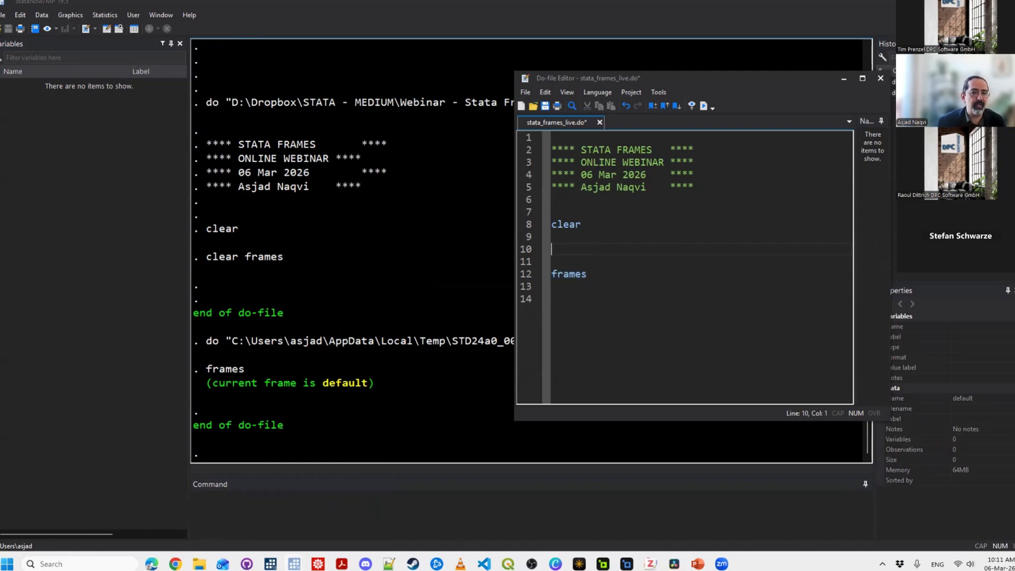
key("Down")
key("Delete")
Add the command frames dir on the line directly below frames and run only that line.
key("End")
key("Return")
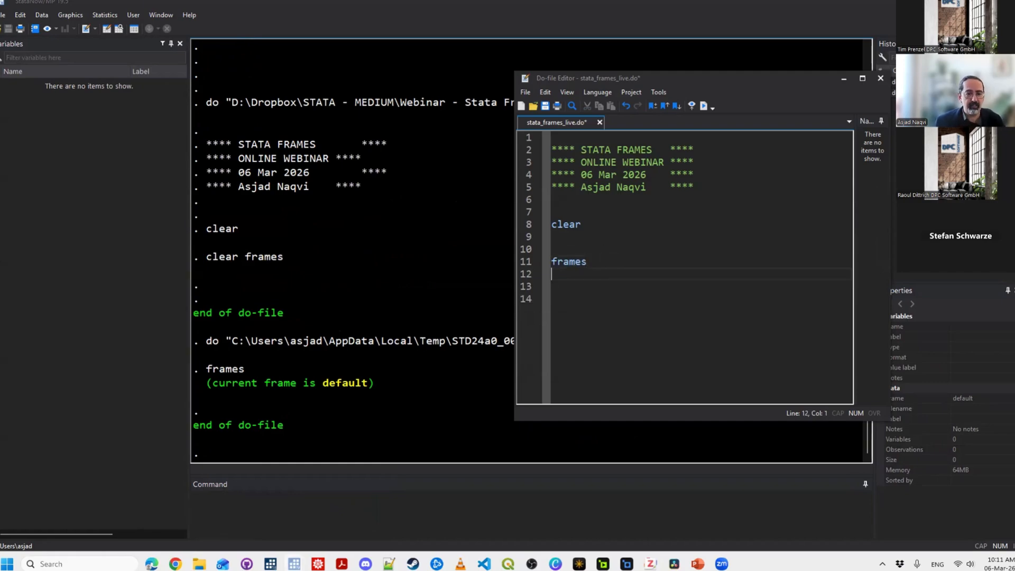
type("dr")
key("BackSpace")
key("BackSpace")
type("fra")
key("BackSpace")
key("BackSpace")
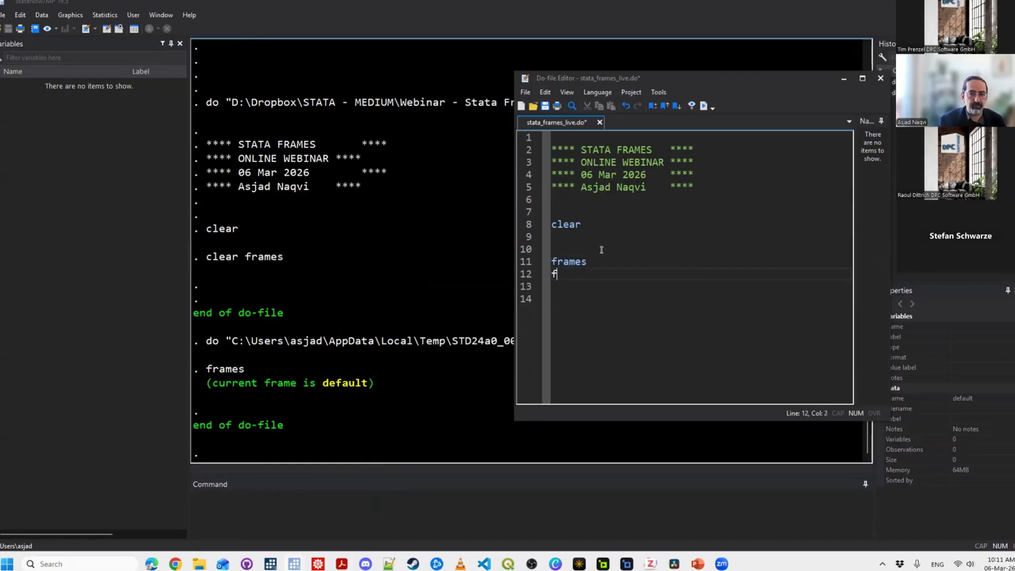
type("rames dir")
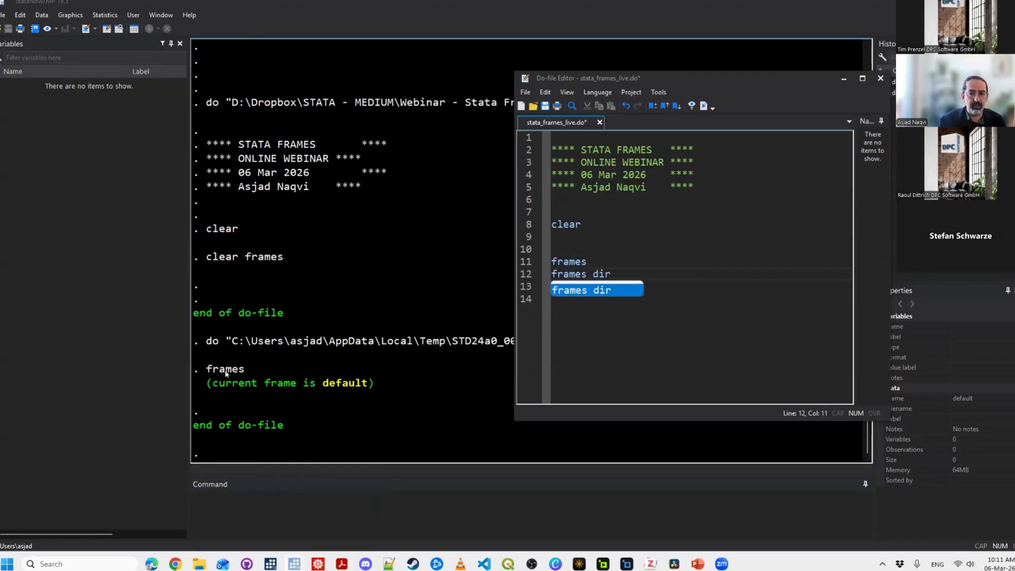
key("ctrl+d")
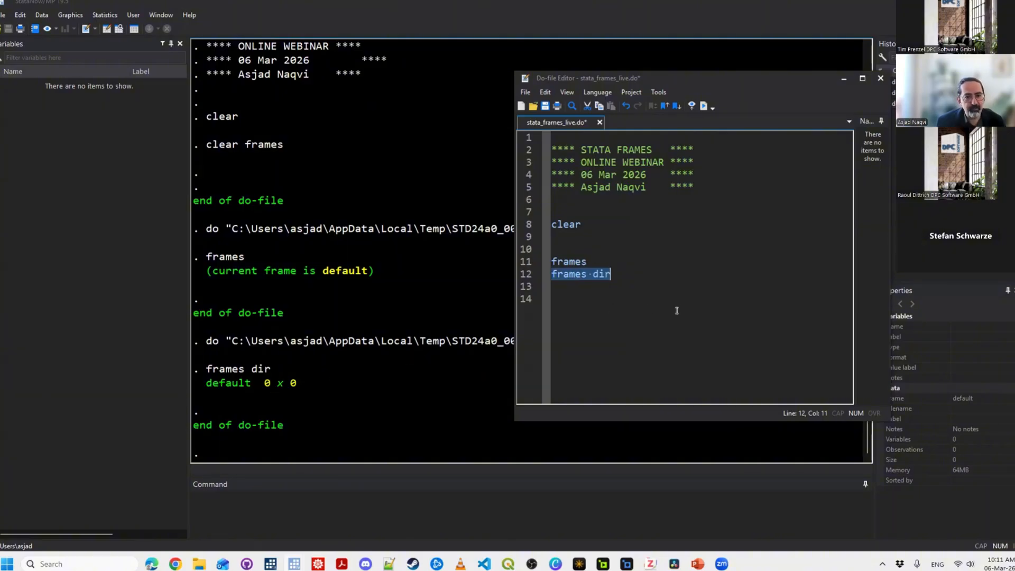
Add the command sysuse auto, without the clear option, on line 15 of the do-file and run it.
left_click(553, 300)
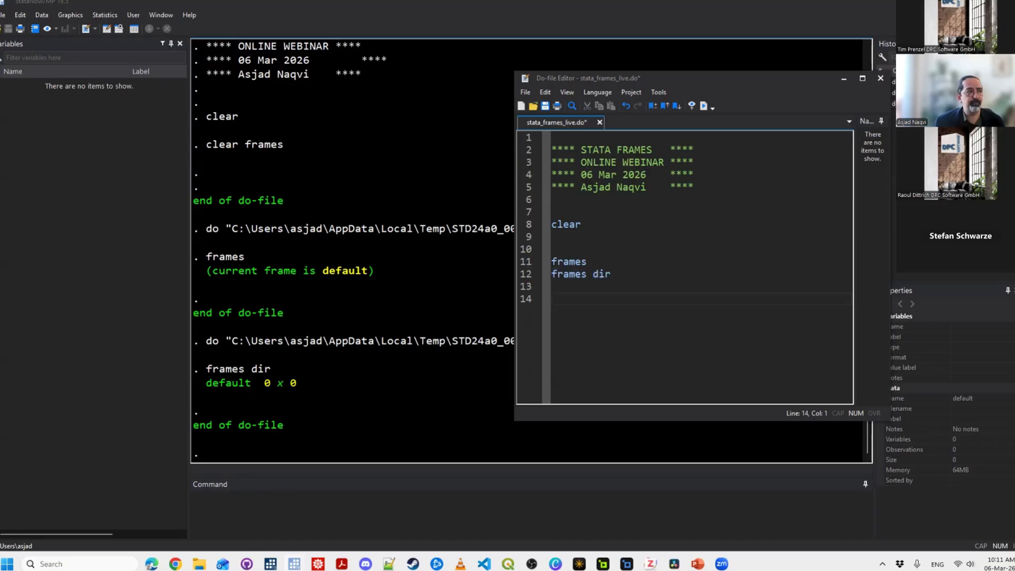
key("Return")
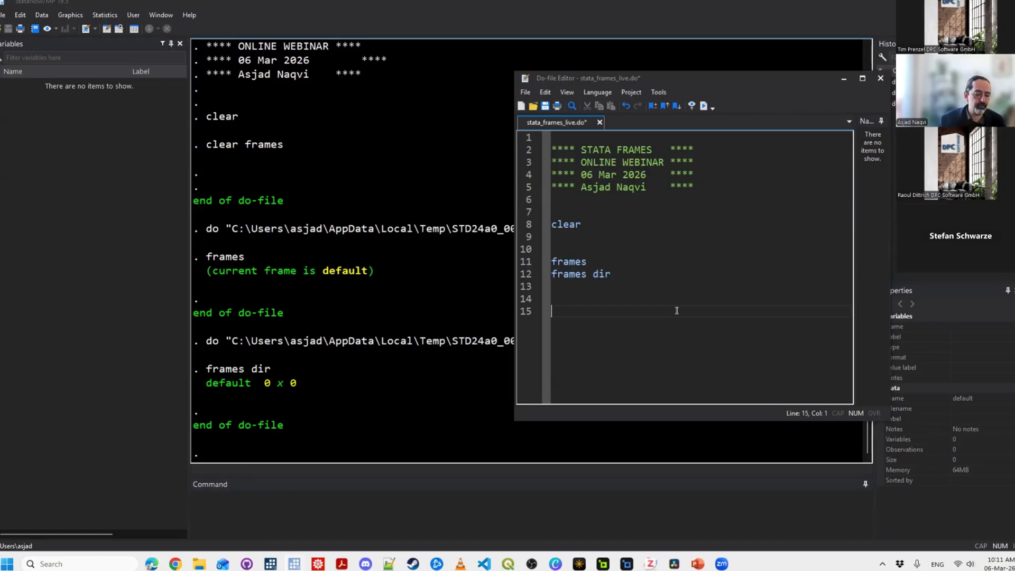
type("sysuse a")
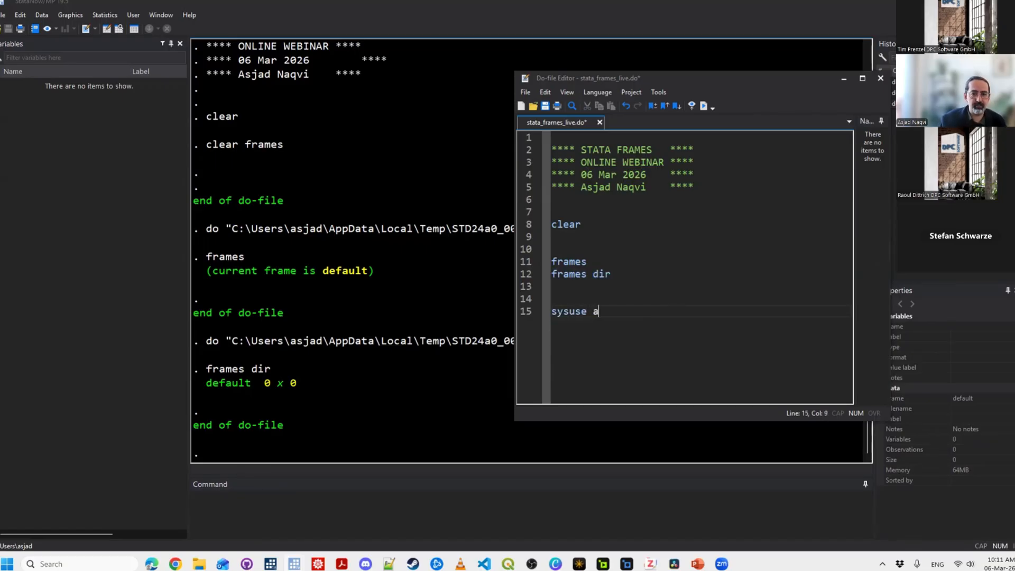
type("uto, clear")
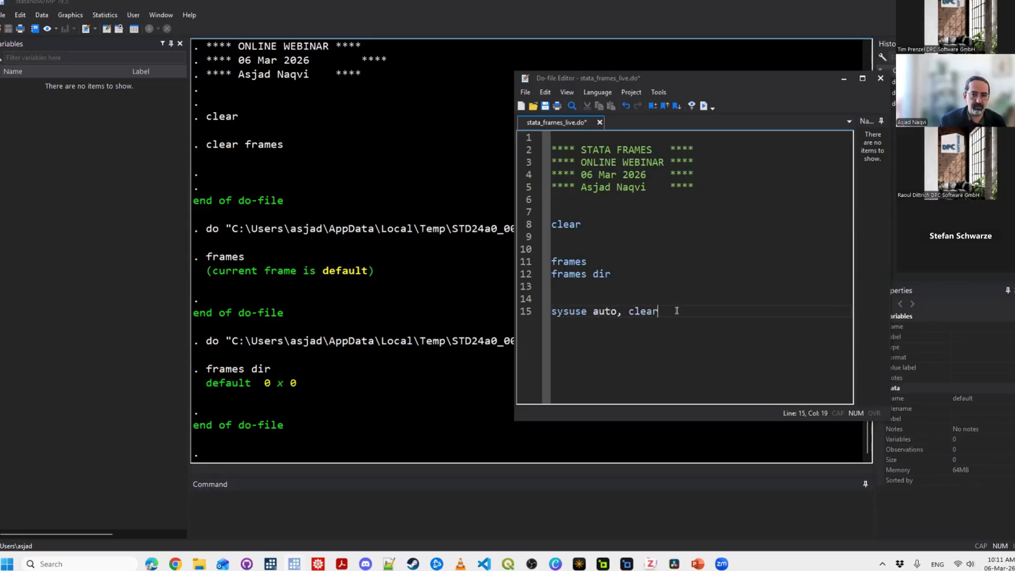
key("shift+Left")
key("shift+Left")
key("shift+Left")
key("shift+Left")
key("shift+Left")
key("shift+Left")
key("shift+Left")
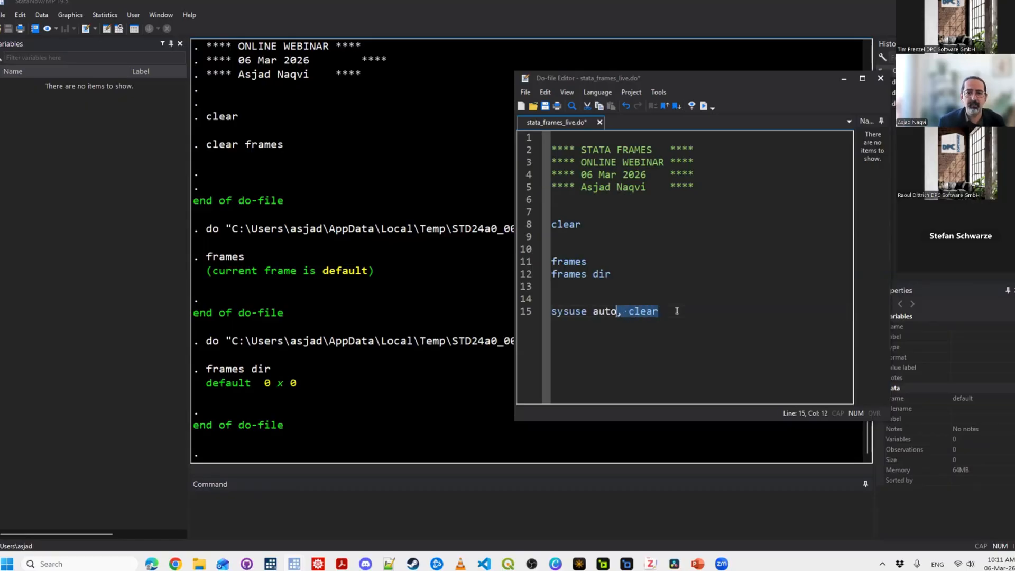
key("BackSpace")
key("shift+Home")
key("ctrl+d")
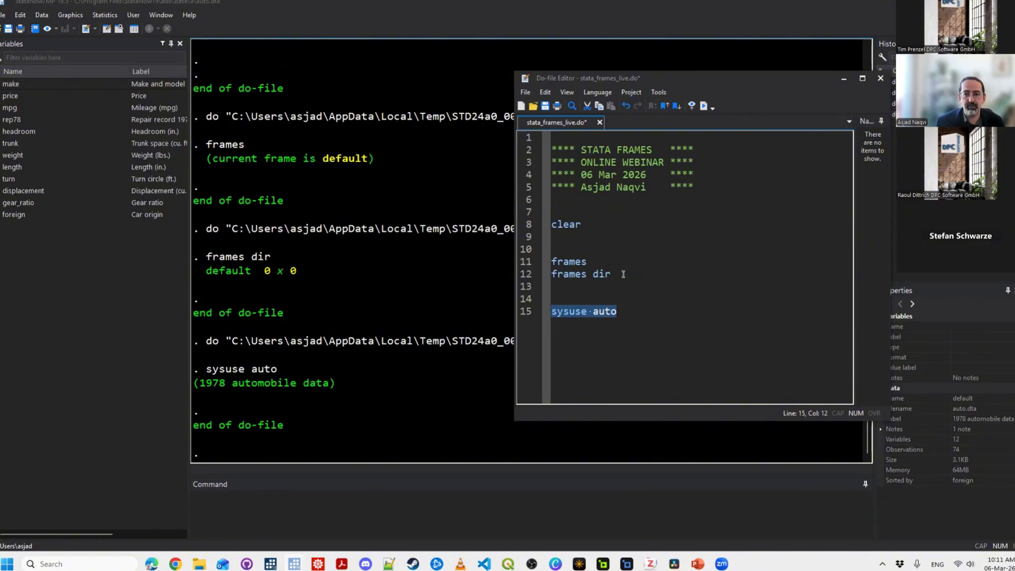
Copy the frames dir command to line 18, below sysuse auto, and run the copied line.
key("Right")
key("Up")
key("Up")
key("Up")
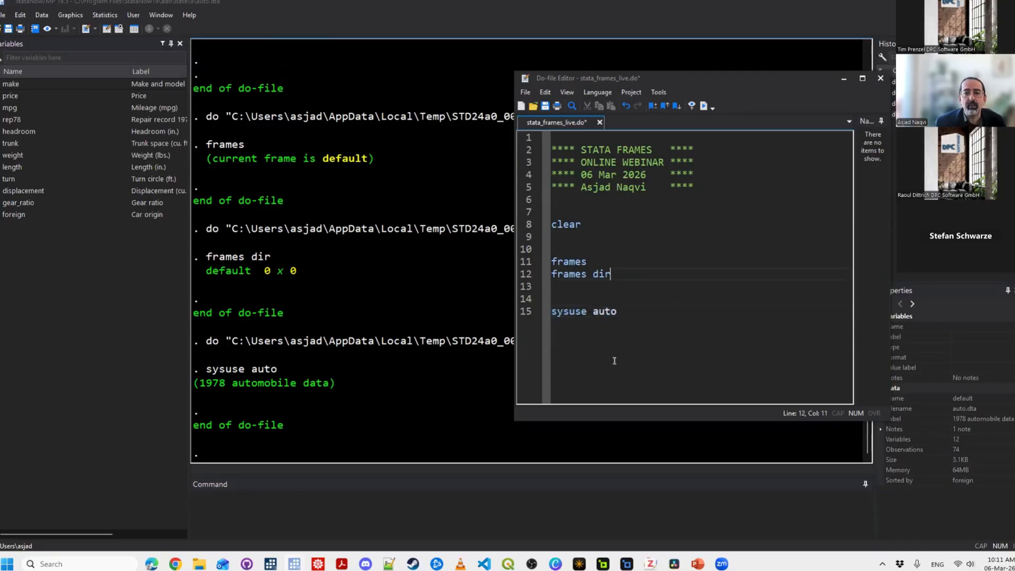
key("shift+Home")
key("ctrl+c")
left_click(614, 361)
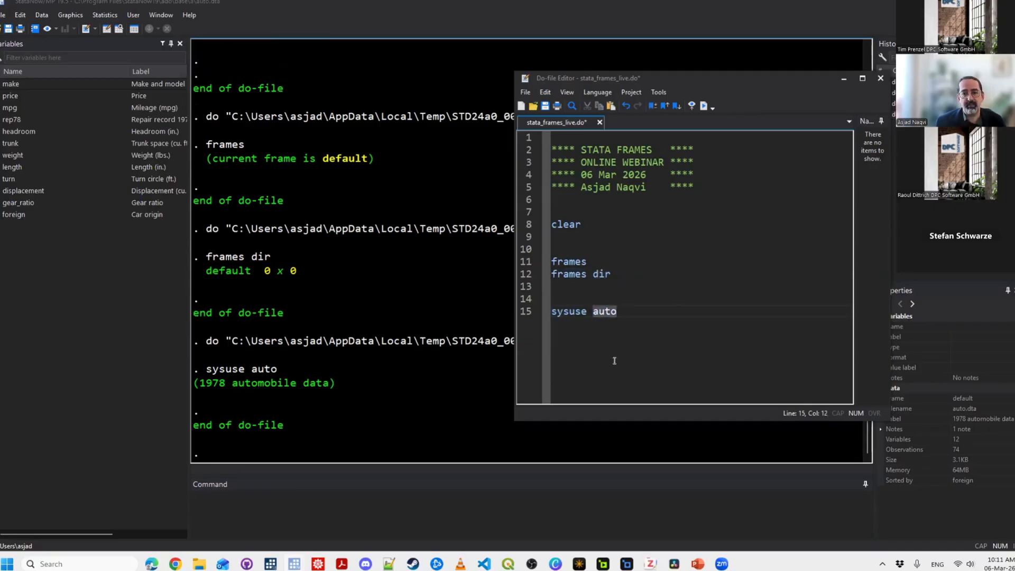
key("Return")
key("Return")
key("Return")
key("ctrl+v")
key("shift+Home")
key("ctrl+d")
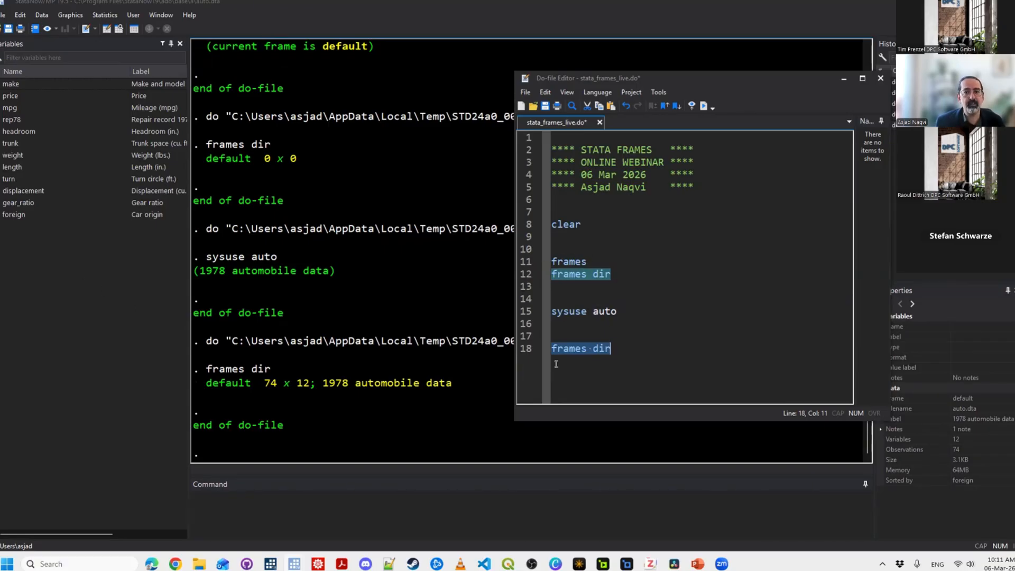
Add the command frames on line 19, below the second frames dir, and run it.
double_click(569, 262)
left_click(582, 380)
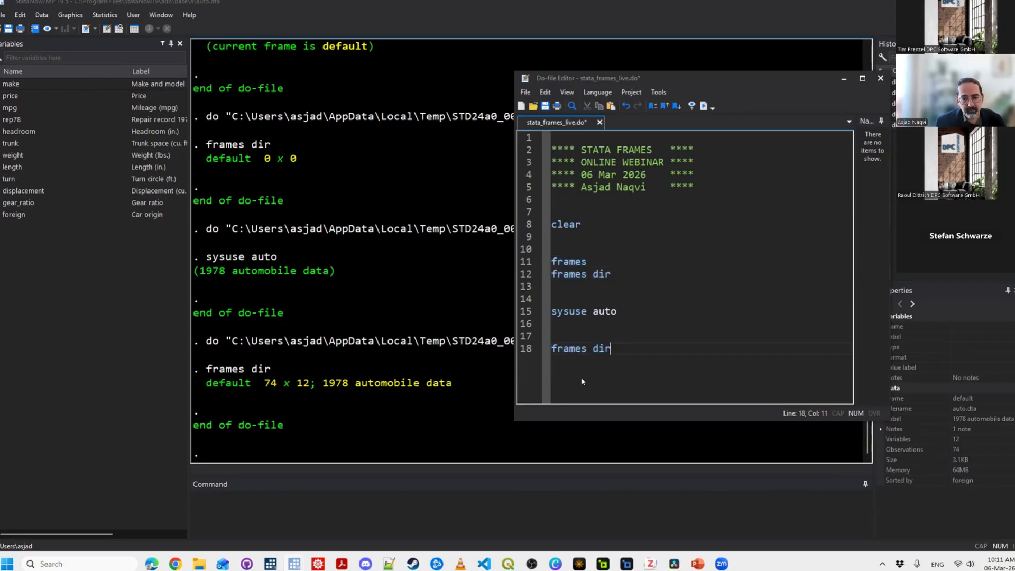
key("Return")
type("frames")
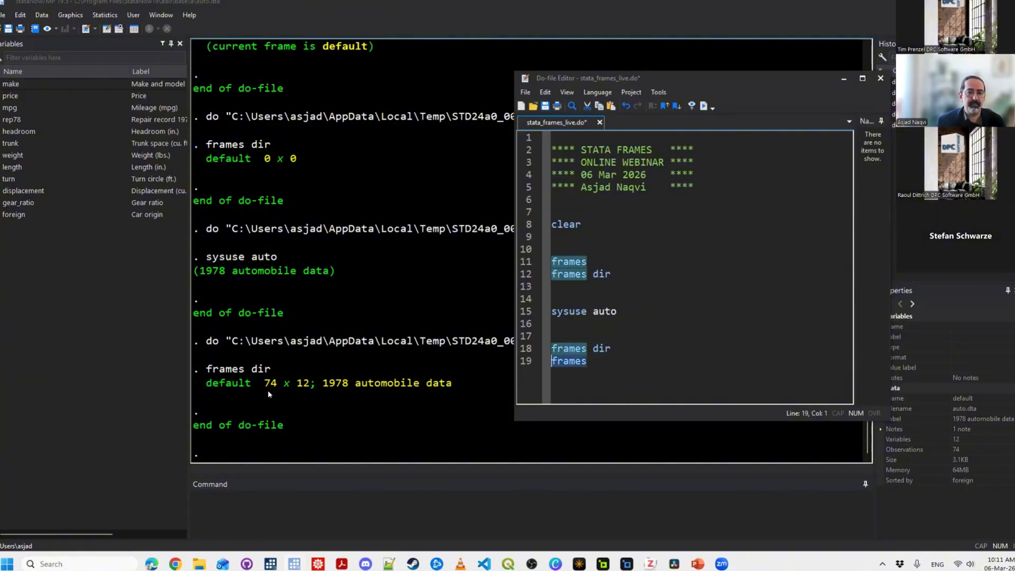
key("ctrl+d")
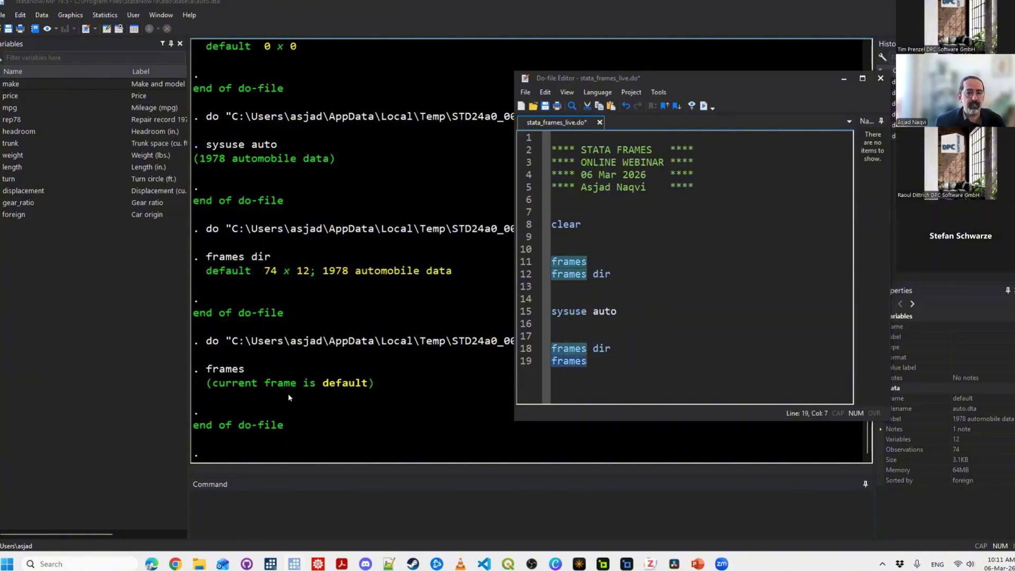
Remove the extra blank lines before and after sysuse auto, leaving one blank line on each side.
left_click(616, 371)
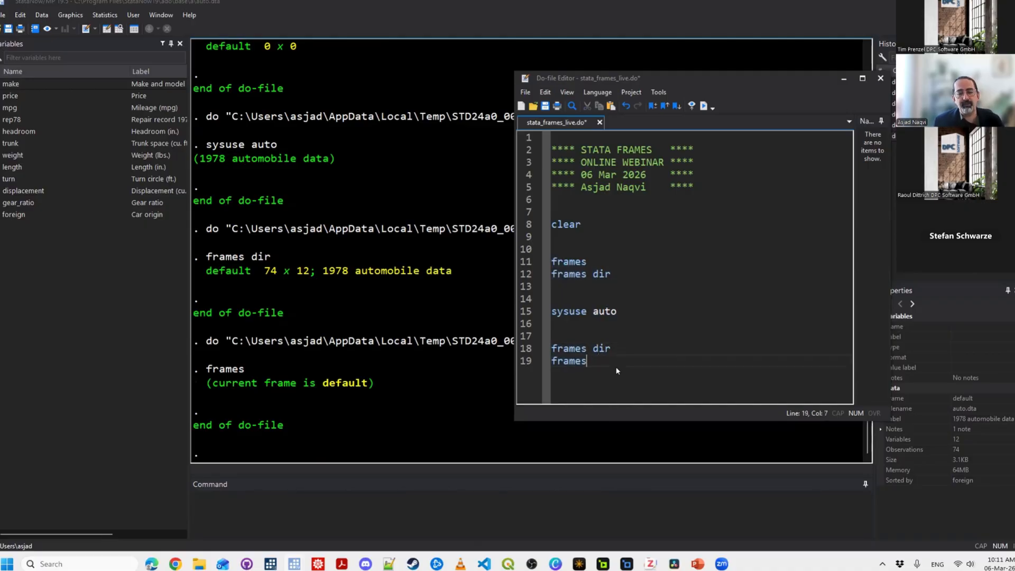
key("Up")
key("Up")
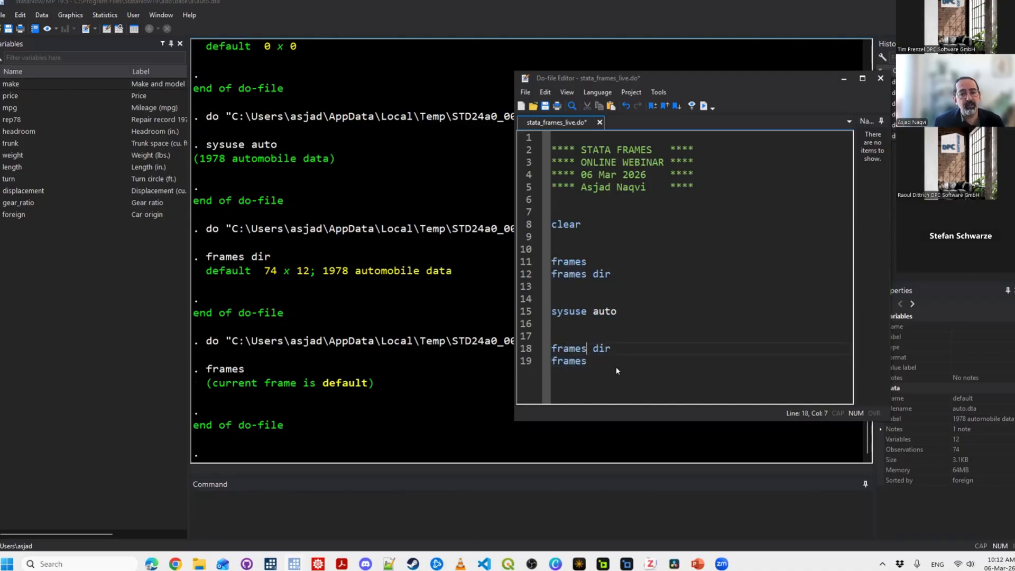
key("BackSpace")
key("Up")
key("Up")
key("BackSpace")
key("Down")
key("Down")
key("Down")
key("Down")
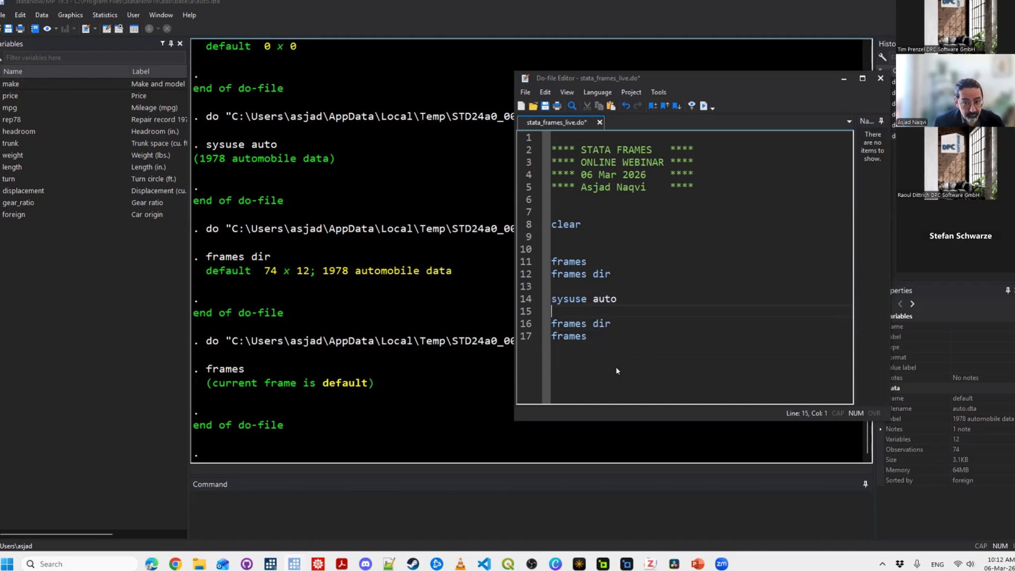
Add a block of blank lines below the last frames command and put the cursor on line 20.
key("End")
key("Return")
key("Return")
key("Return")
key("Return")
key("Return")
key("Return")
key("Return")
key("Return")
key("Return")
key("Return")
key("Return")
key("Return")
key("Return")
key("Return")
key("Up")
key("Up")
key("Up")
key("Up")
key("Up")
key("Up")
key("Up")
key("Up")
key("Up")
key("Up")
key("Up")
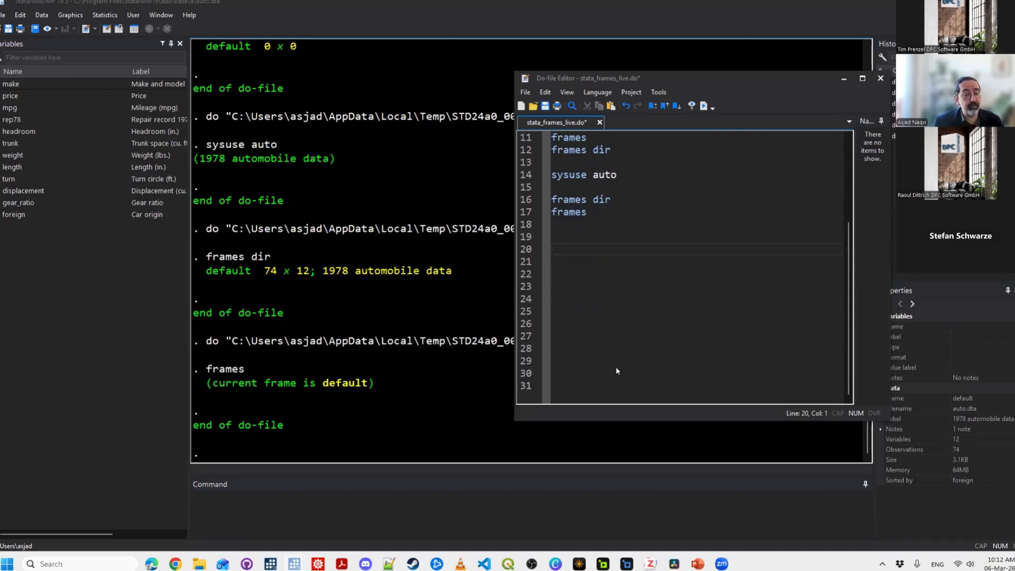
scroll(616, 371, "up", 2)
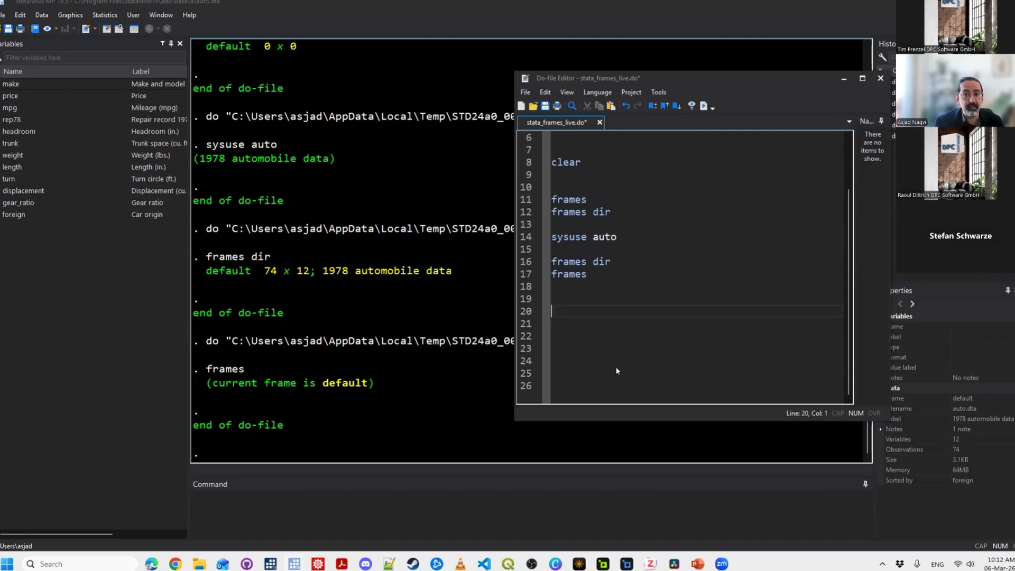
scroll(617, 371, "up", 2)
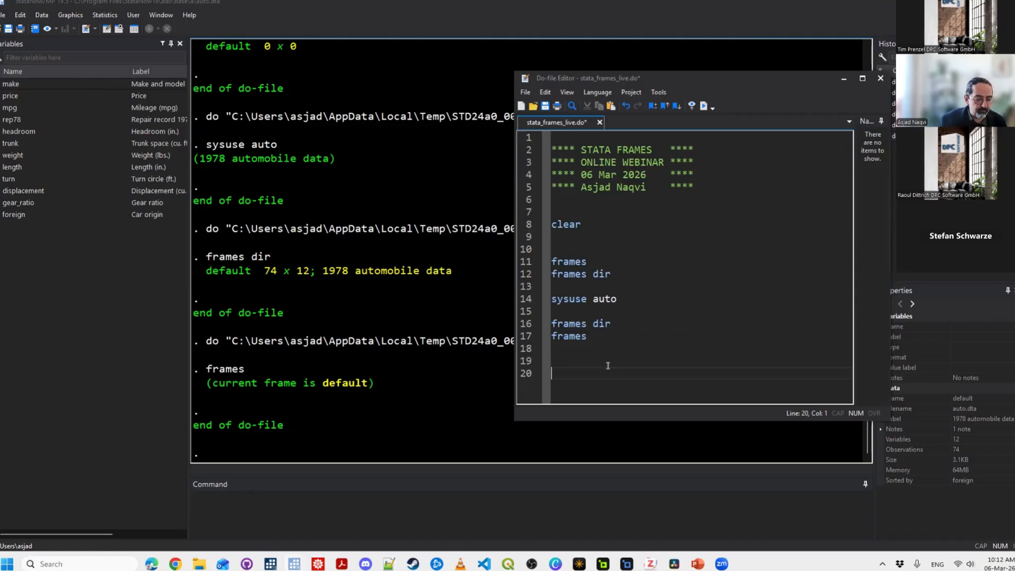
Write the command frame rename default core on line 20 and run it.
type("frame")
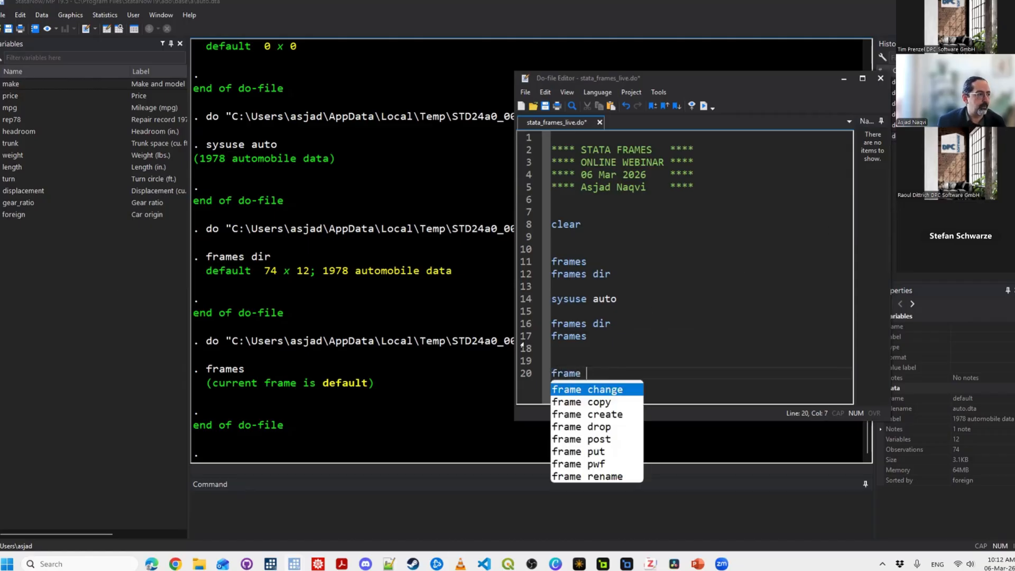
left_click(624, 372)
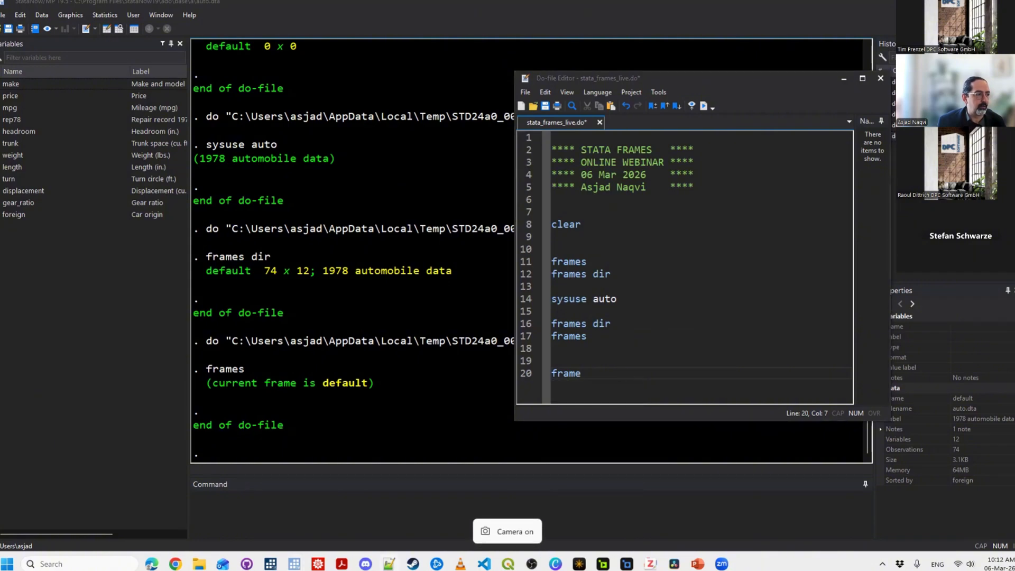
type("rename ")
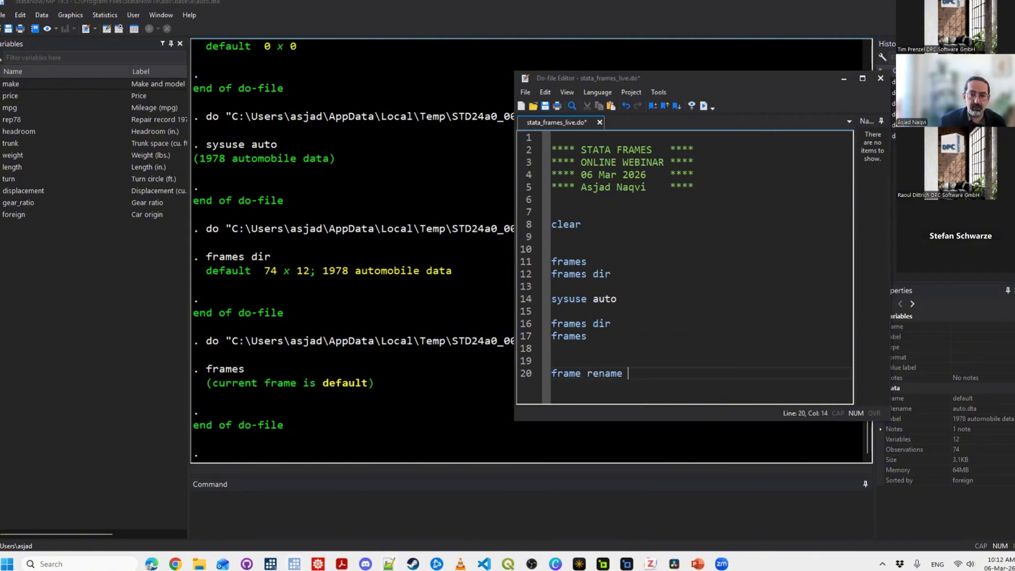
type("default core")
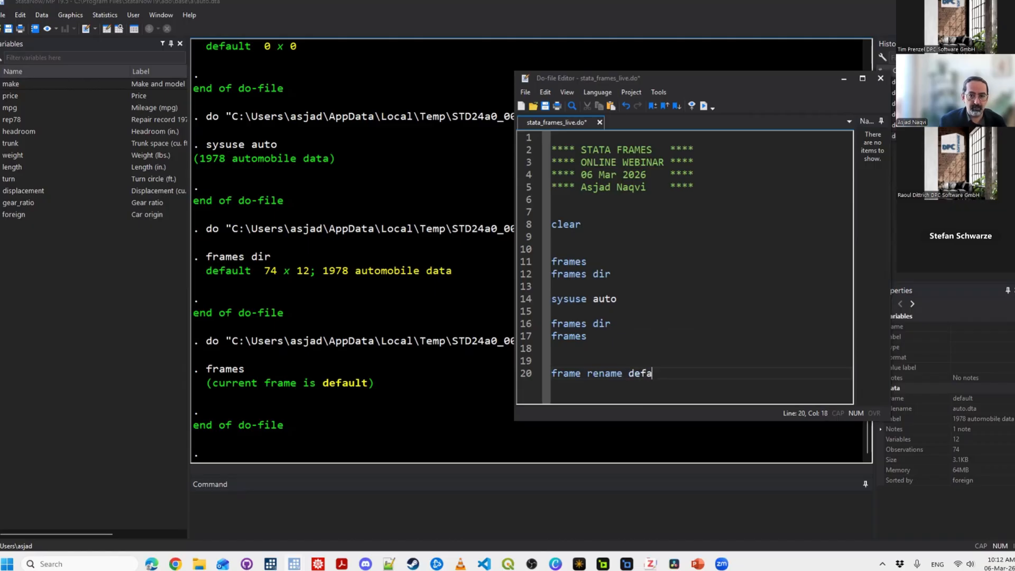
triple_click(624, 374)
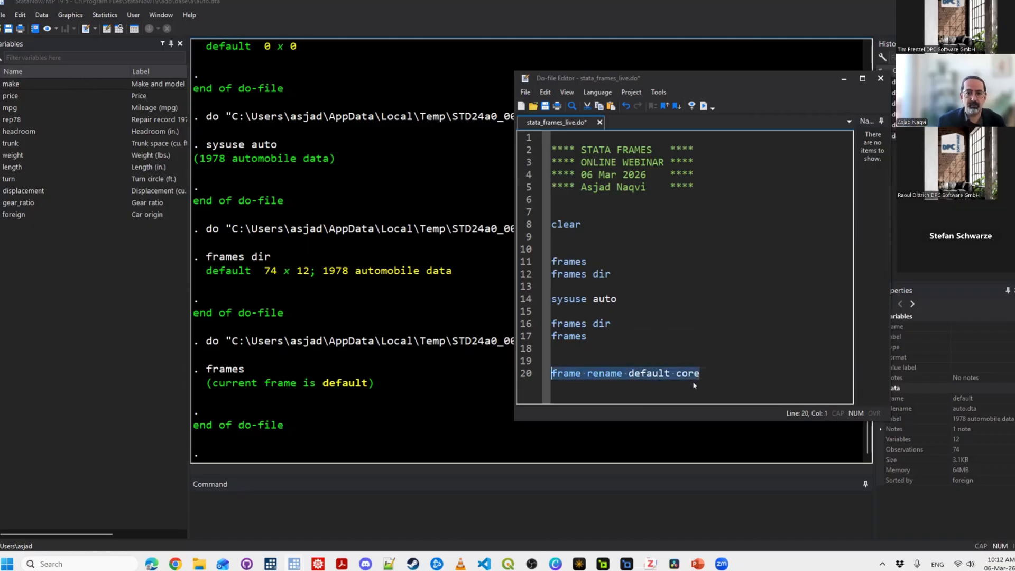
key("ctrl+d")
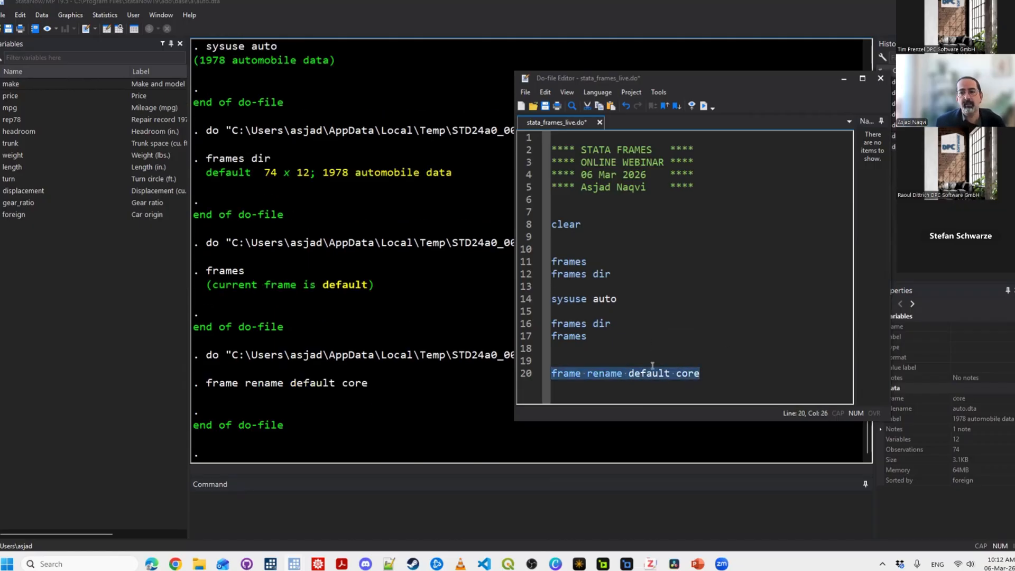
Add the command frames on line 22, below the frame rename command and followed by blank lines, and run it.
left_click(708, 373)
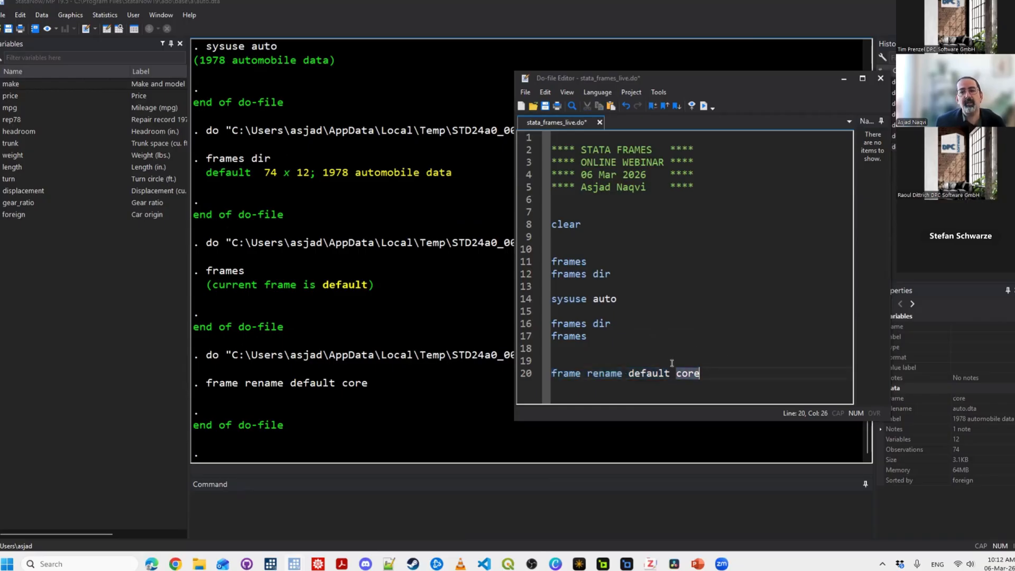
key("Return")
key("Return")
key("Return")
key("Return")
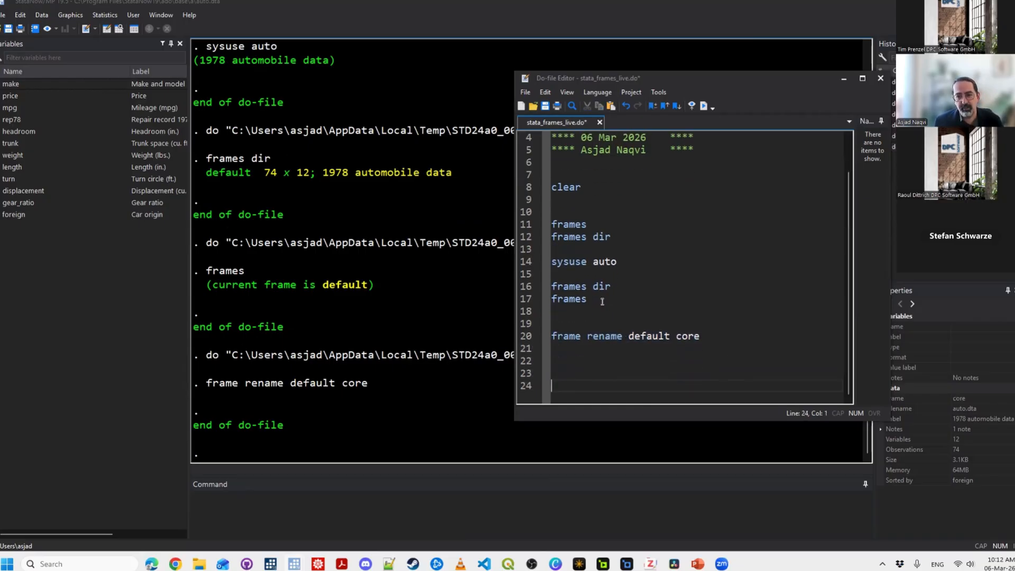
left_click_drag(603, 300, 550, 288)
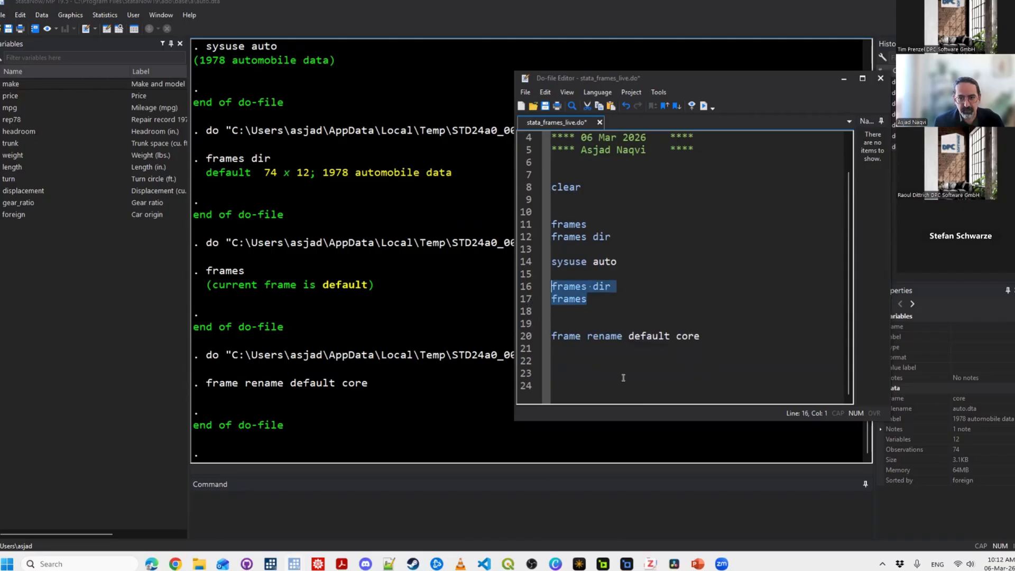
key("Right")
key("shift+Home")
left_click(582, 365)
key("ctrl+v")
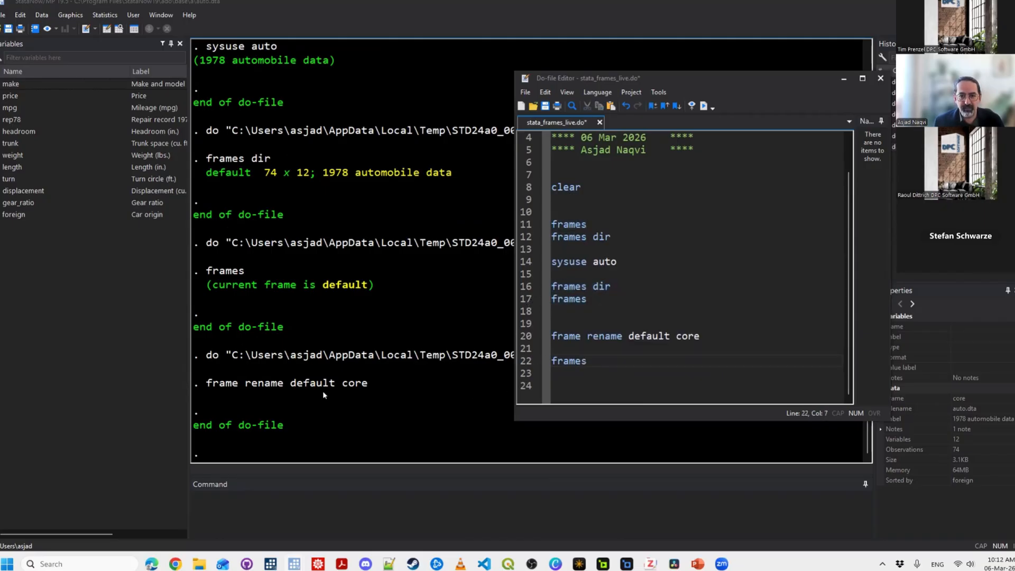
double_click(577, 363)
key("ctrl+d")
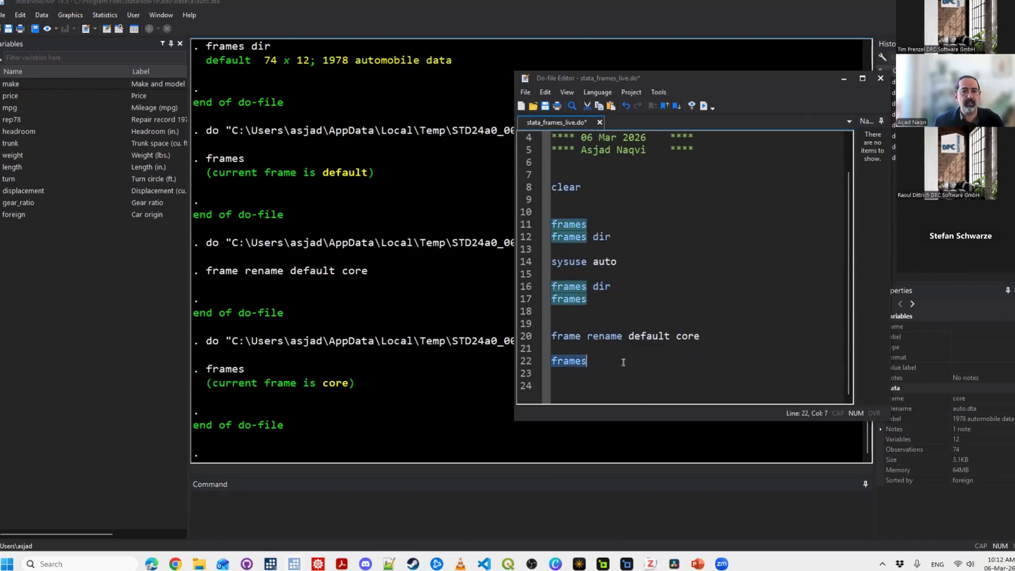
Write the command frames put make price mpg weight, into(mysubset) on line 25.
left_click(612, 360)
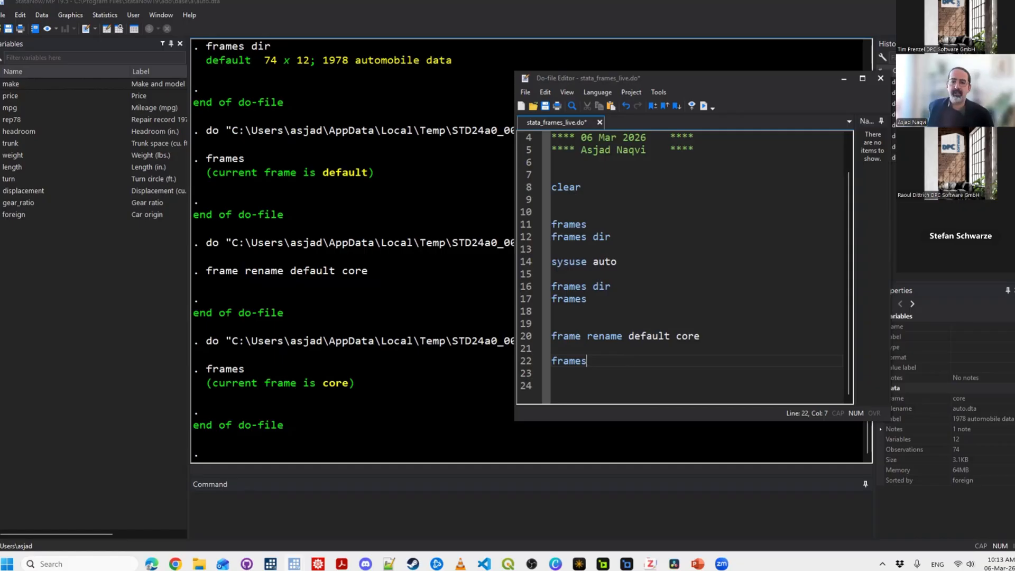
key("Return")
key("Return")
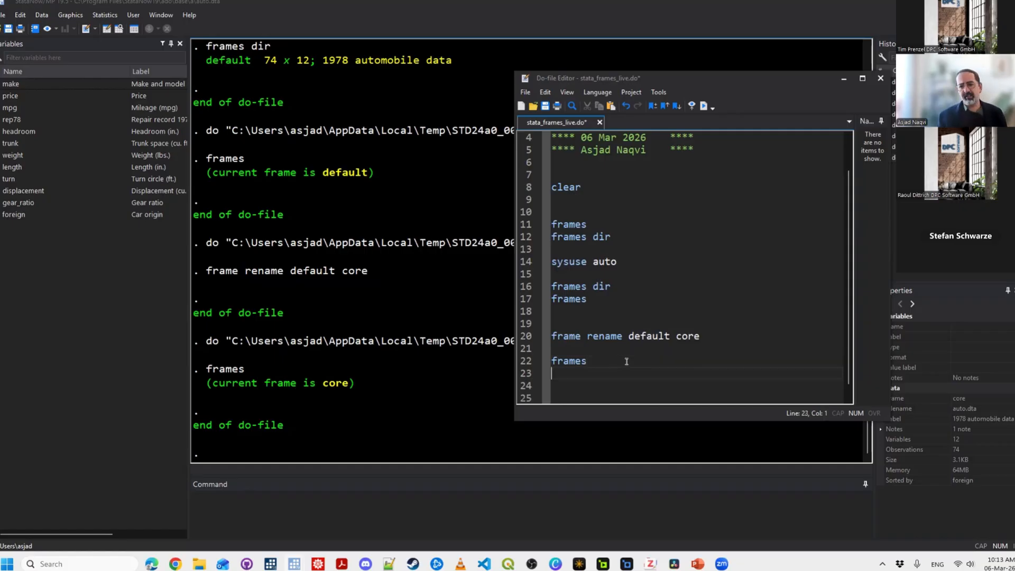
key("Return")
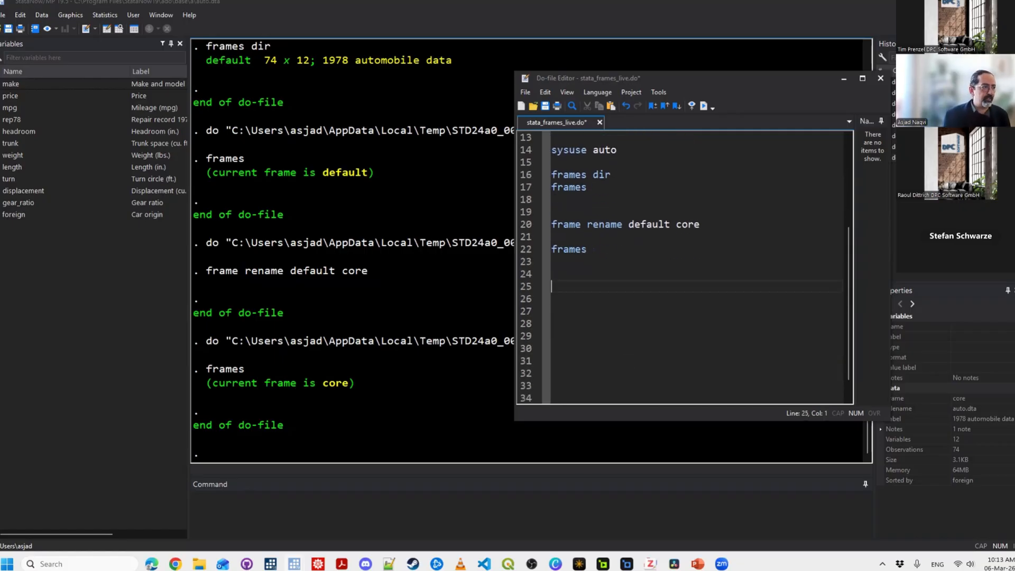
type("frames")
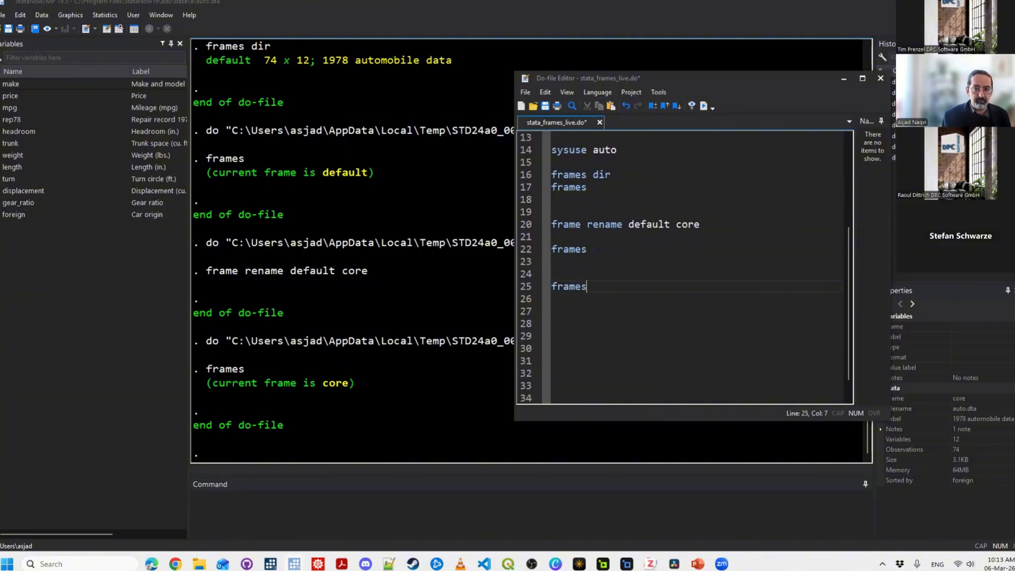
type(" put mak")
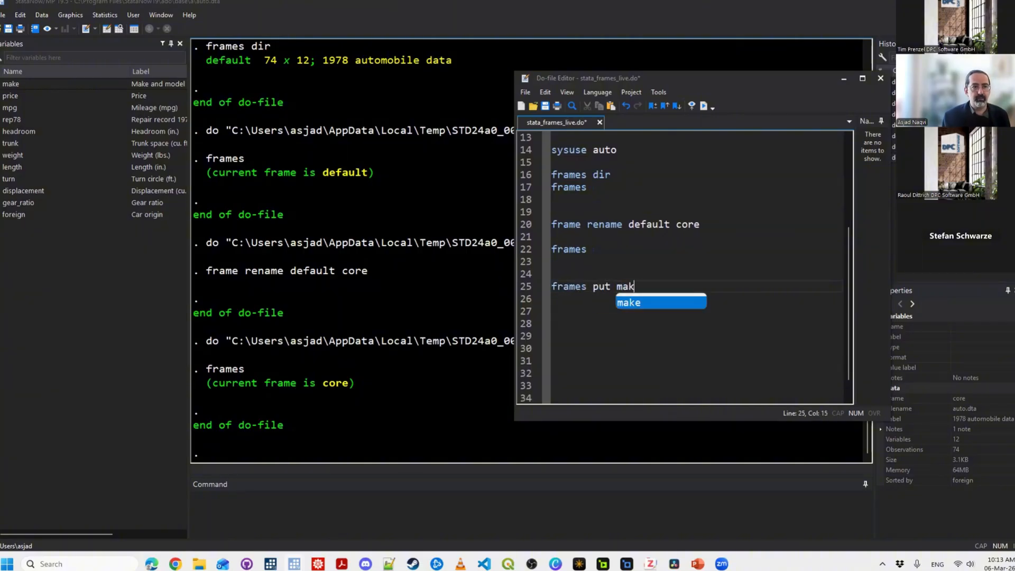
type("e price mpg ")
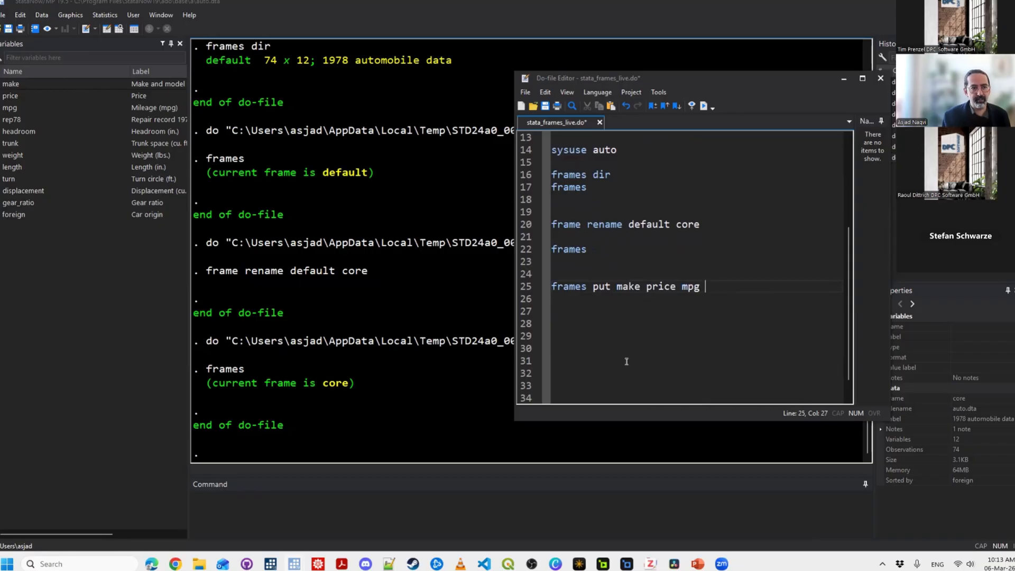
type("weight")
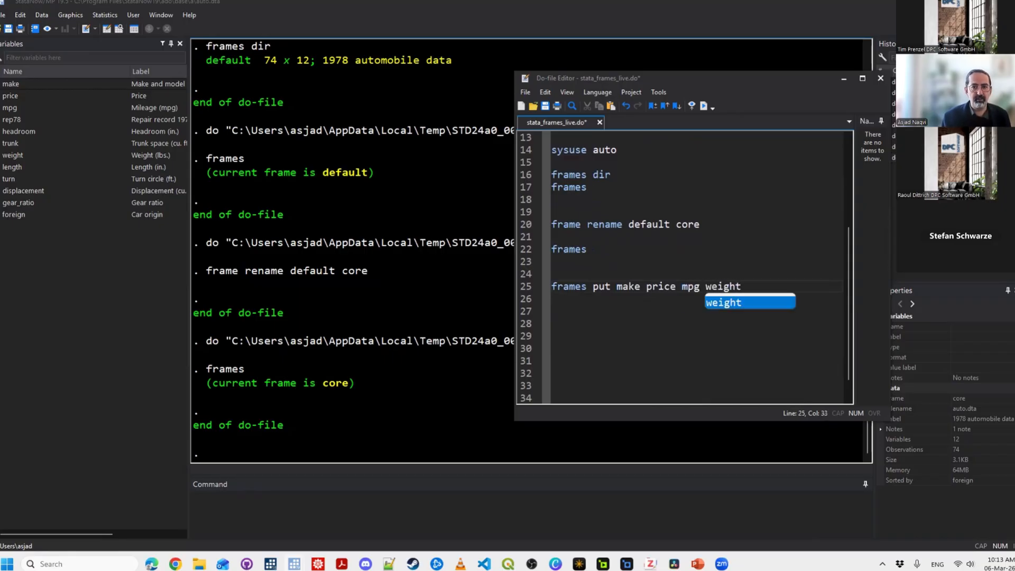
type(", into(")
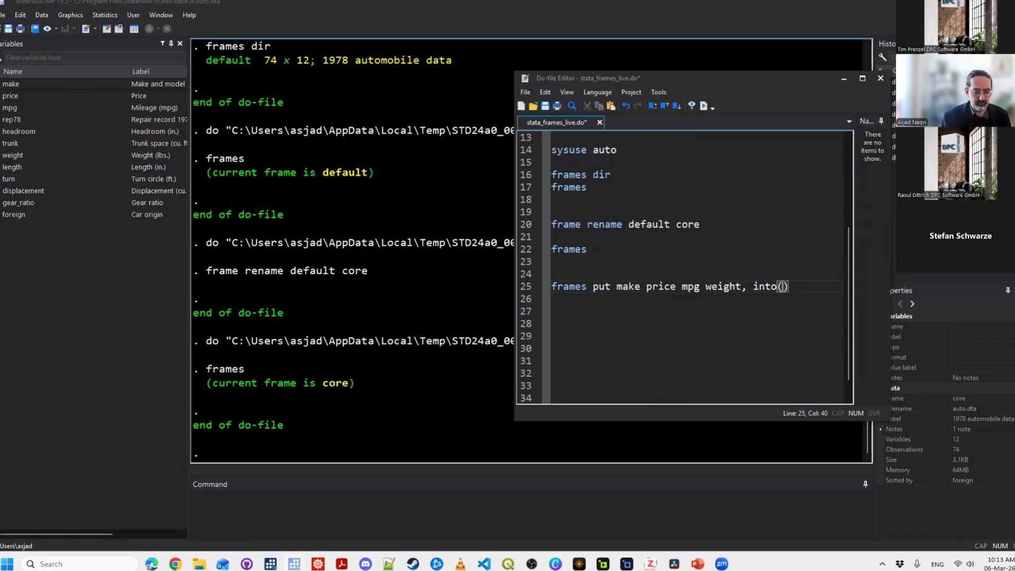
type("mysubseet")
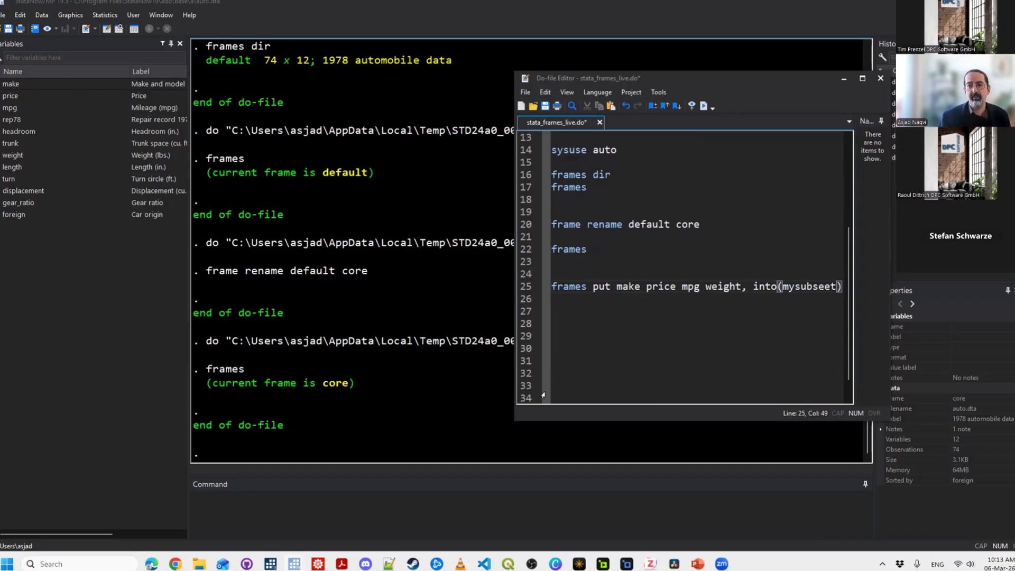
key("Left")
key("BackSpace")
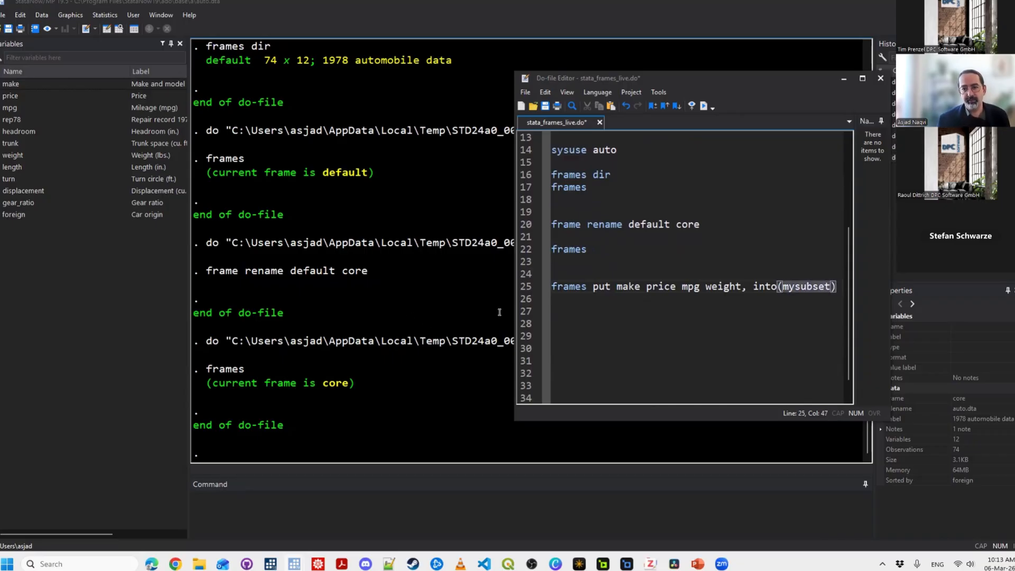
Widen the Do-file Editor window and run the frames put command on line 25.
left_click_drag(515, 286, 372, 285)
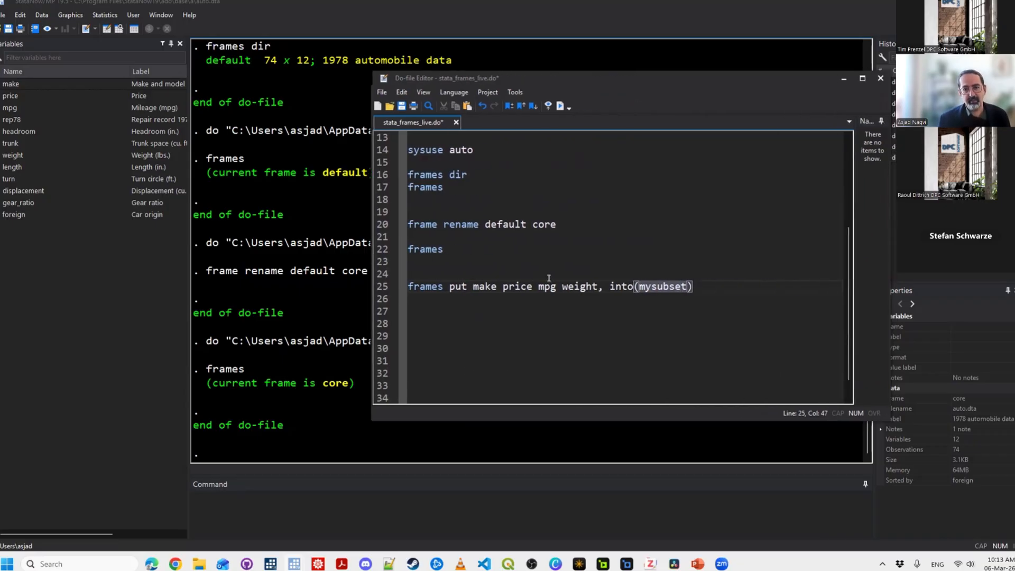
left_click_drag(473, 286, 598, 286)
key("End")
key("shift+Left")
key("shift+Left")
key("shift+Left")
key("shift+Left")
key("shift+Left")
key("shift+Left")
key("shift+Left")
key("shift+Left")
key("shift+Left")
key("shift+Left")
key("shift+Left")
key("shift+Left")
key("shift+Left")
key("shift+Left")
key("shift+Left")
key("shift+Left")
key("shift+Left")
key("shift+Left")
key("shift+Left")
key("shift+Left")
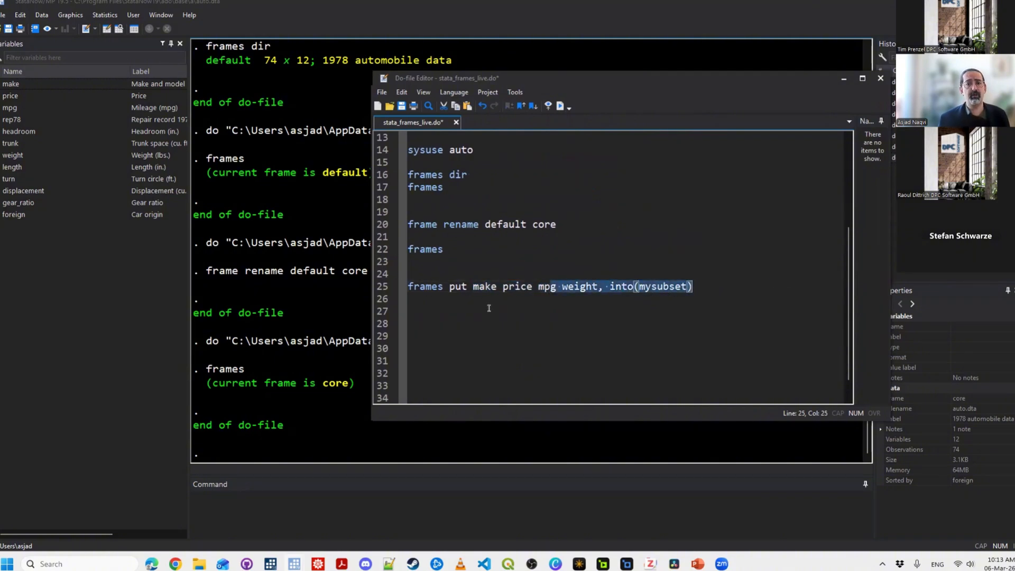
key("ctrl+d")
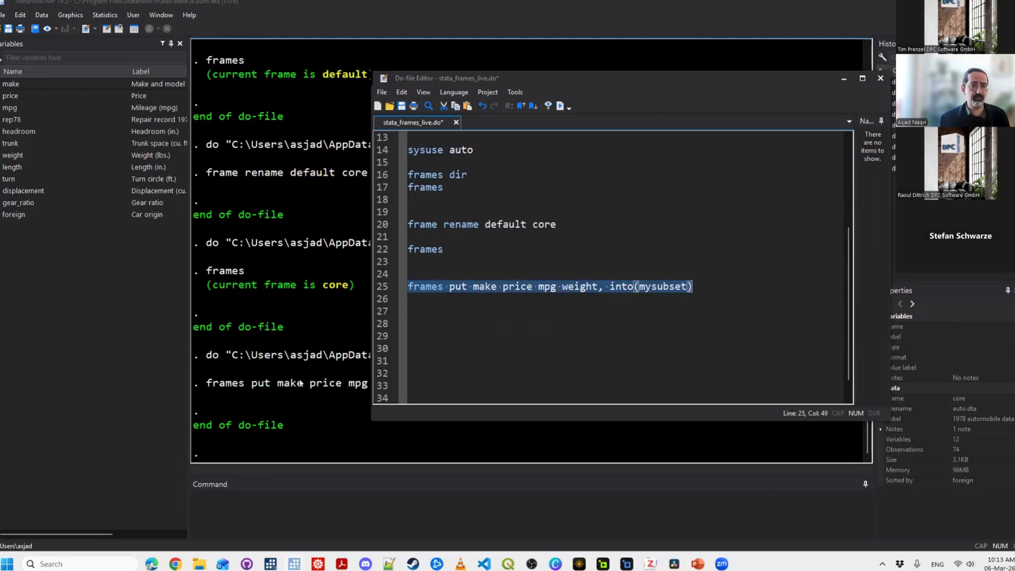
Move the Do-file Editor window aside to uncover the full frames put command in the results output.
key("Down")
key("Down")
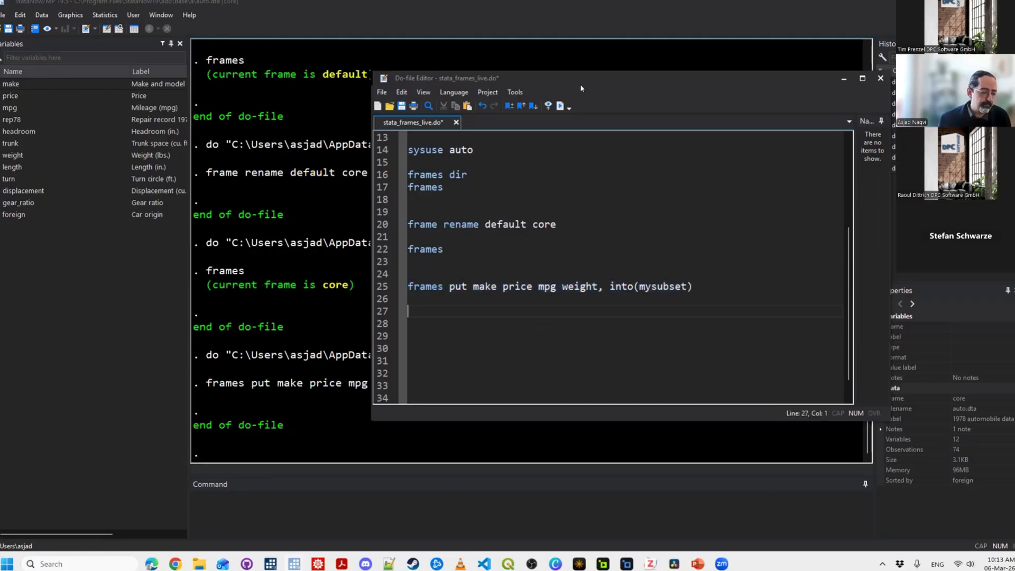
left_click_drag(588, 82, 731, 42)
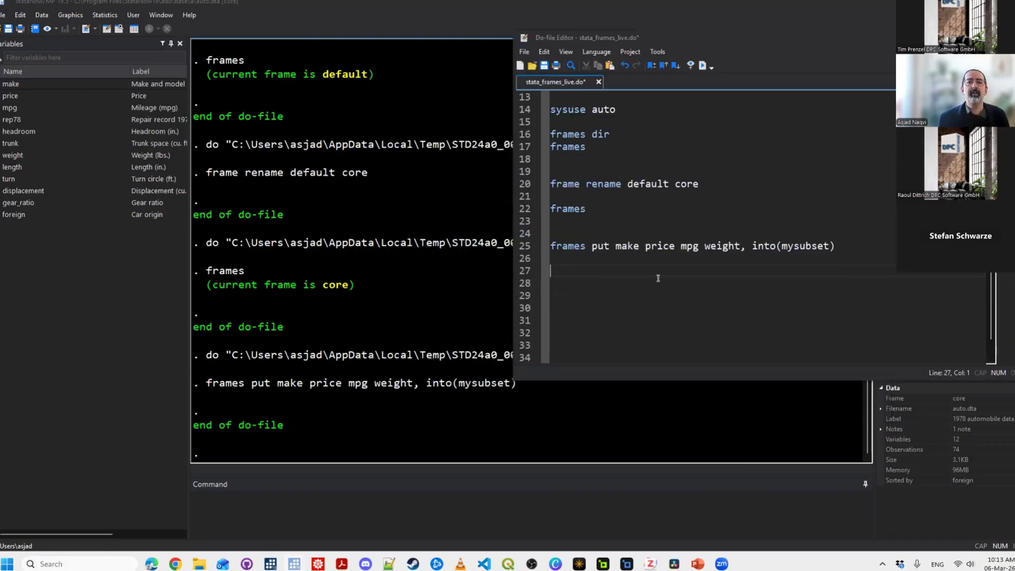
Add the command frames dir on line 28, below the frames put command, and run it.
left_click_drag(603, 209, 530, 209)
left_click(529, 133)
key("ctrl+c")
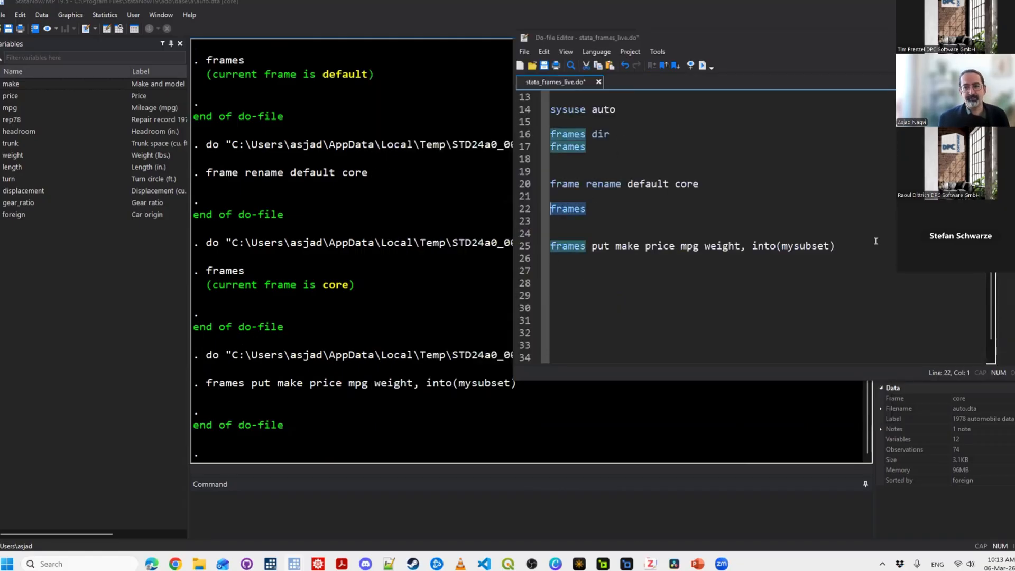
left_click(877, 241)
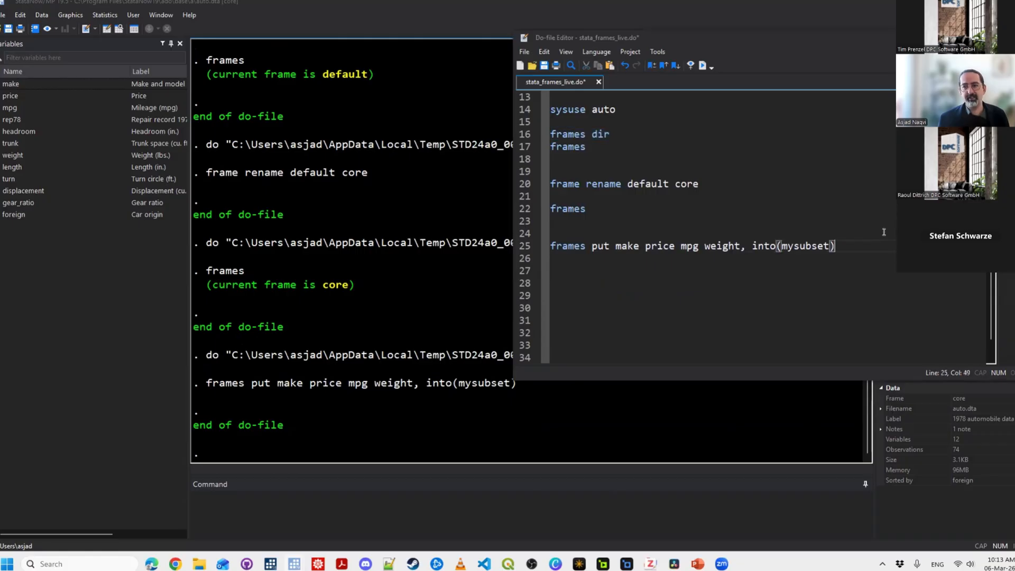
key("Return")
key("Return")
key("Return")
key("ctrl+v")
key("shift+Home")
key("ctrl+d")
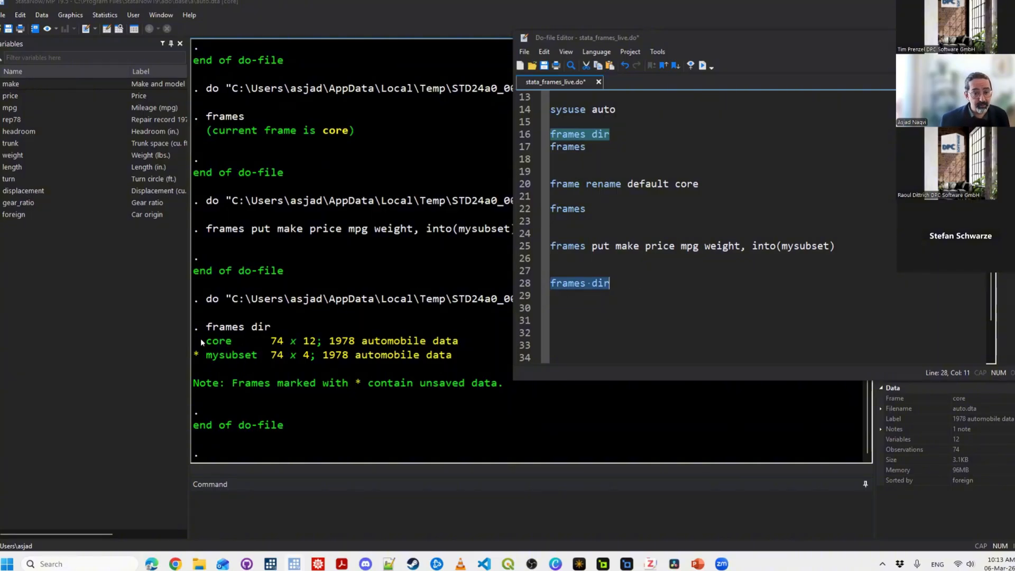
Run the frames dir command on line 28 again to list the frames.
key("Right")
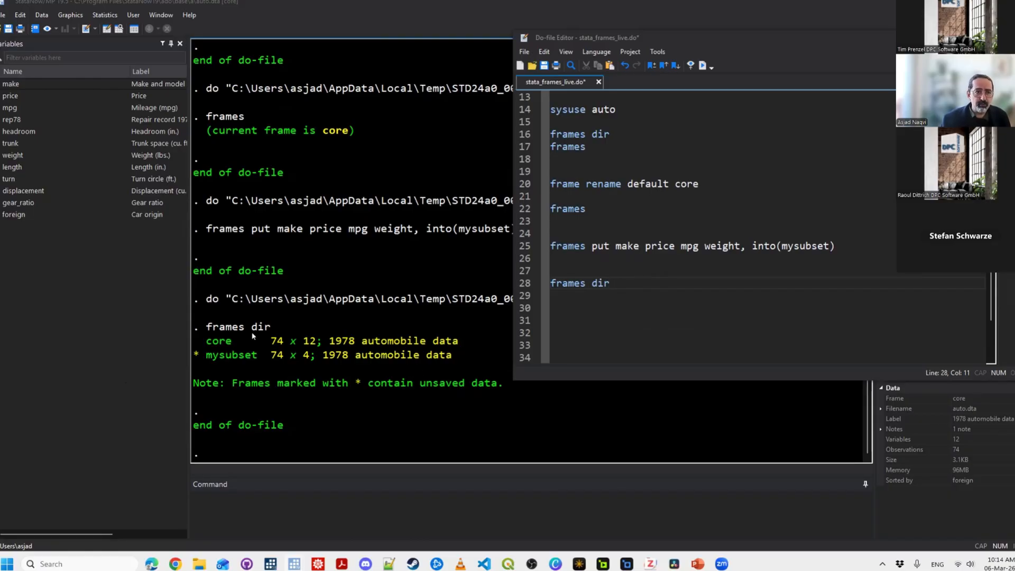
key("shift+Home")
key("ctrl+d")
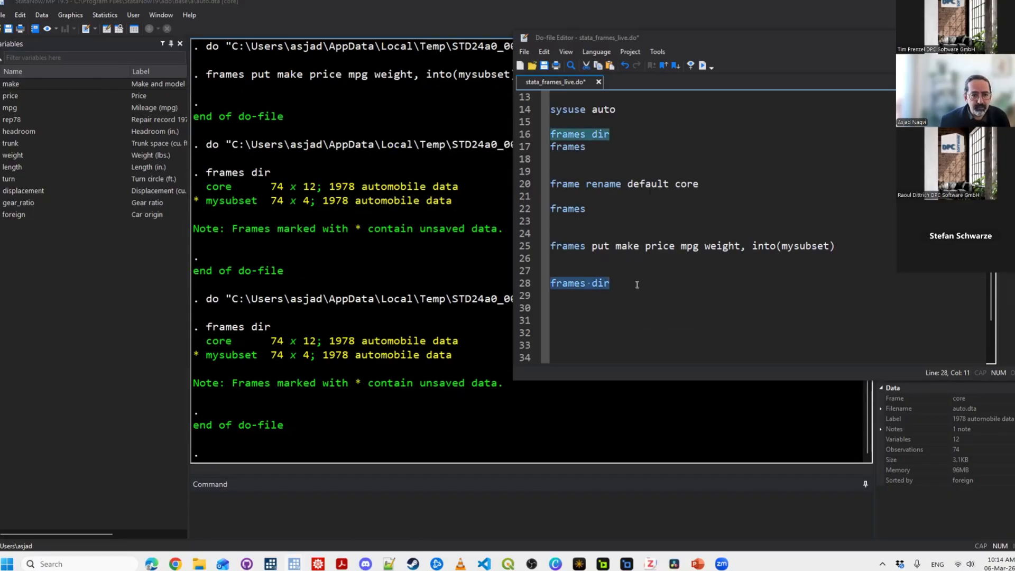
Write the command frames change mysubset on line 30 and run it.
left_click(637, 284)
key("Return")
key("Return")
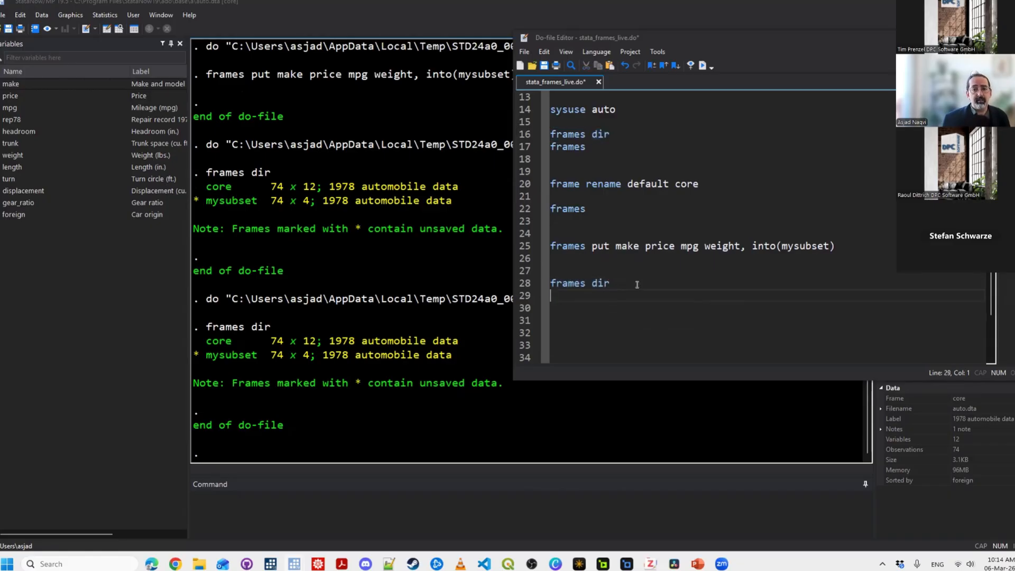
type("frame")
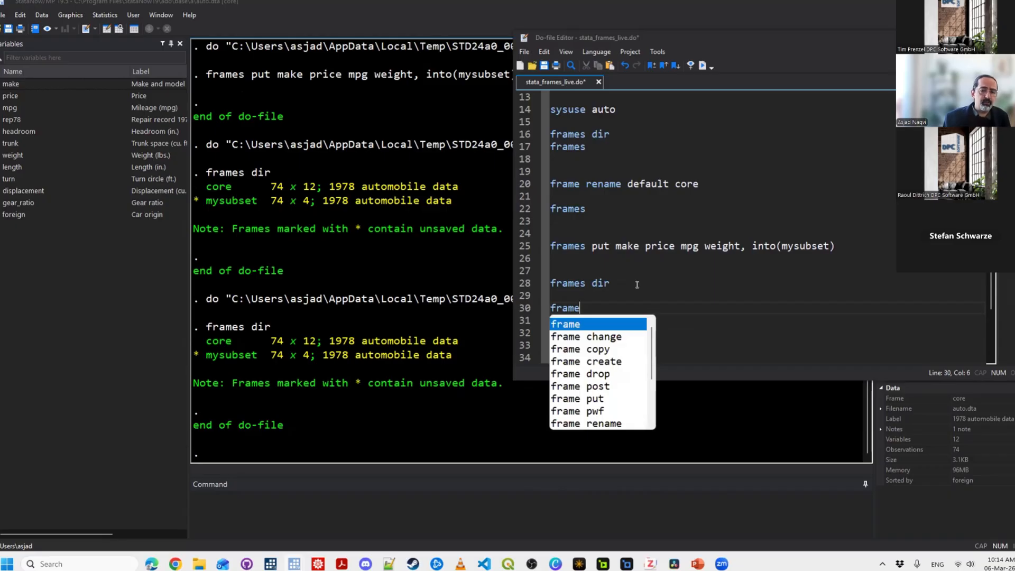
type("s change ")
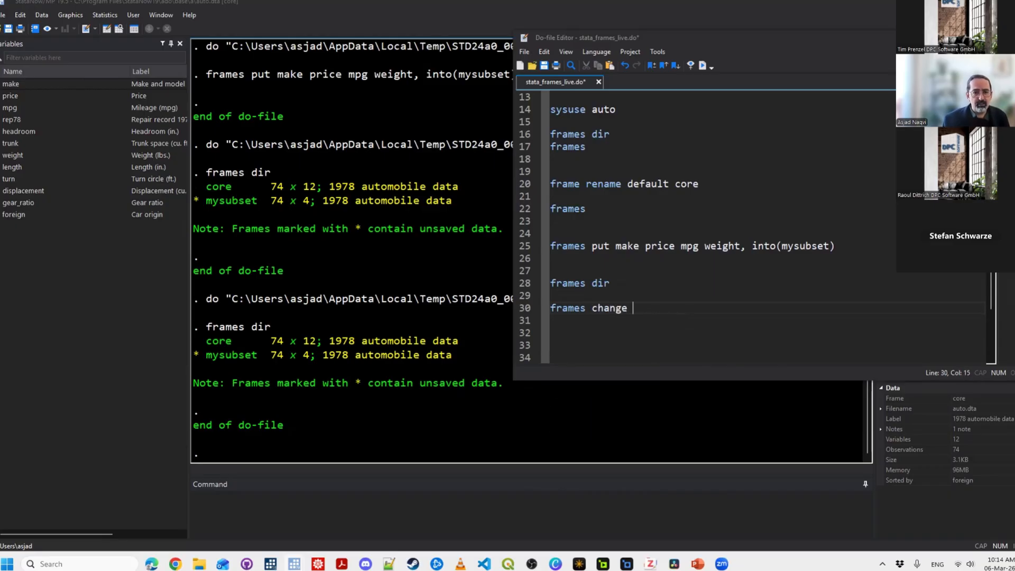
type("mysubset")
key("shift+Home")
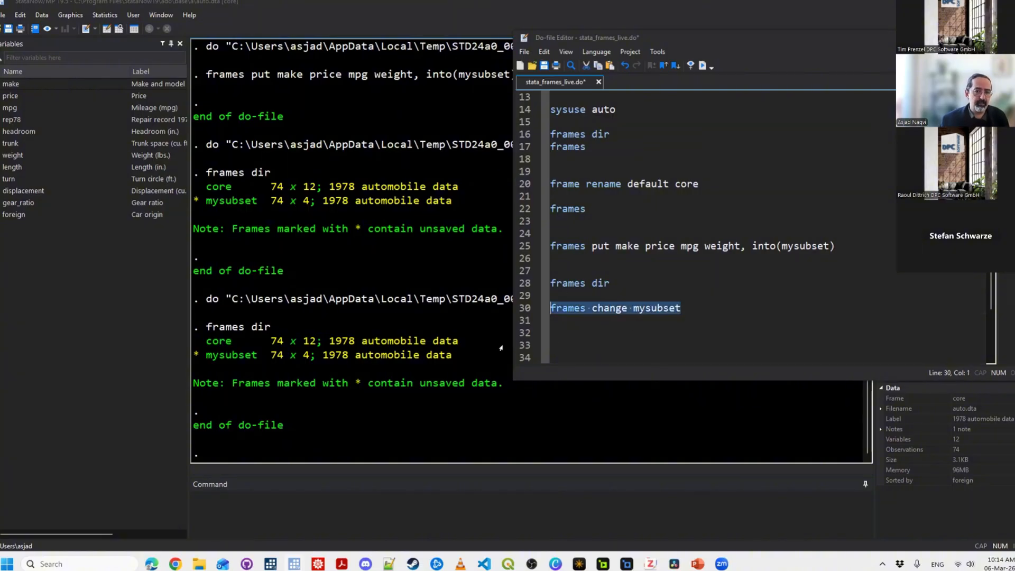
key("ctrl+d")
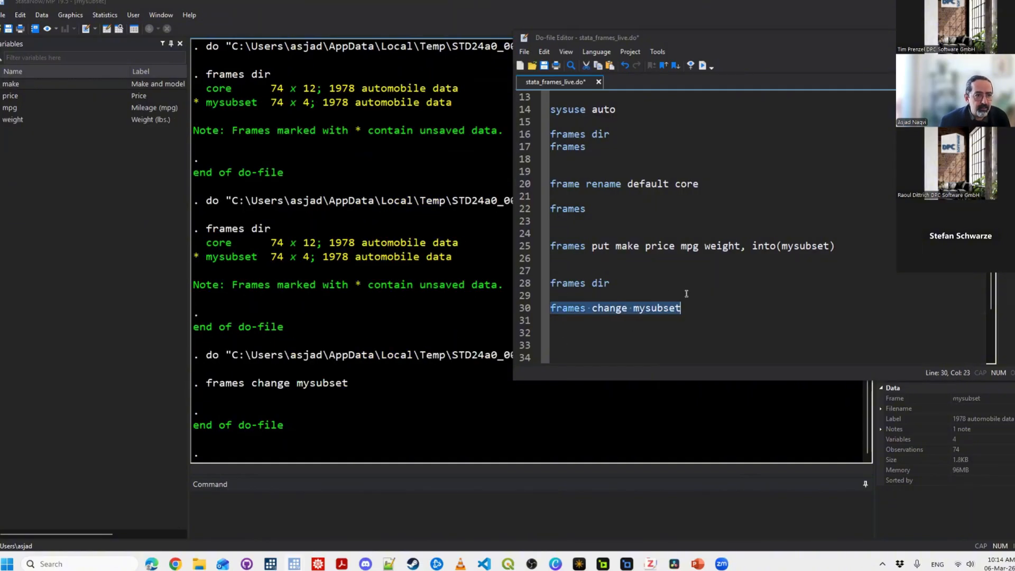
left_click(567, 284)
left_click(641, 283)
key("shift+Home")
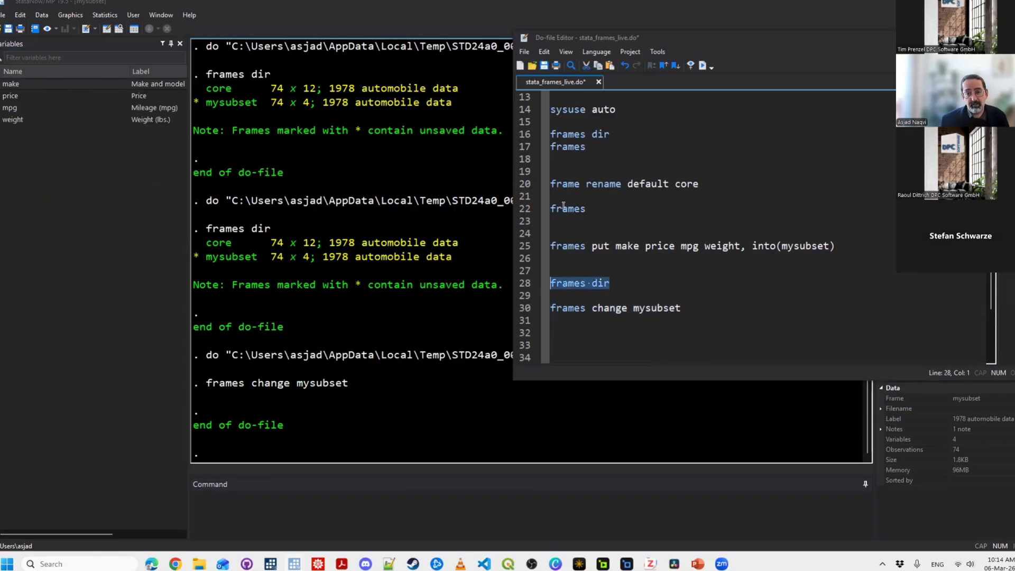
left_click(566, 207)
Add the command frames on line 32, below frames change mysubset, and run it.
left_click(704, 312)
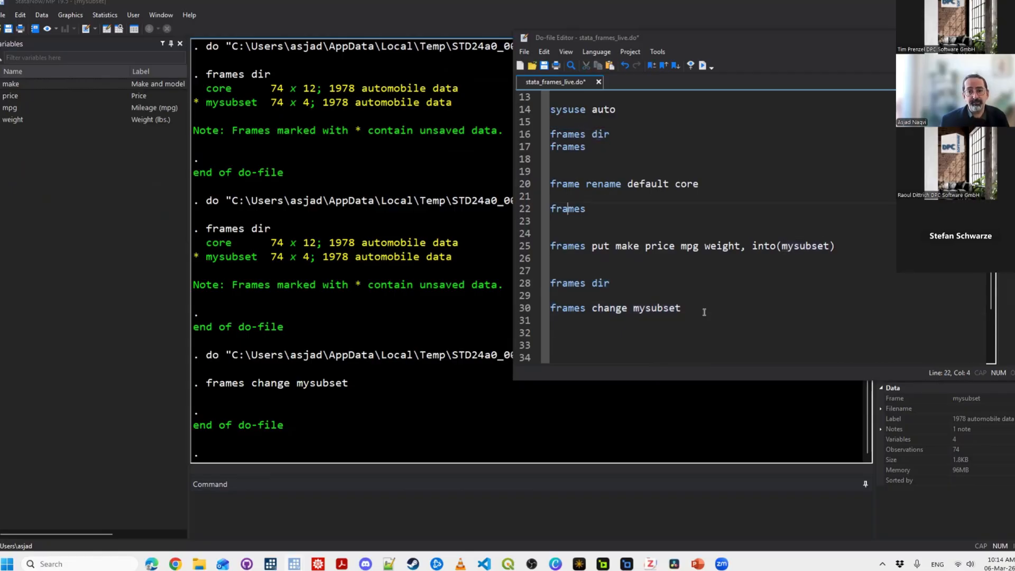
left_click(704, 312)
key("Down")
key("Down")
type("frames")
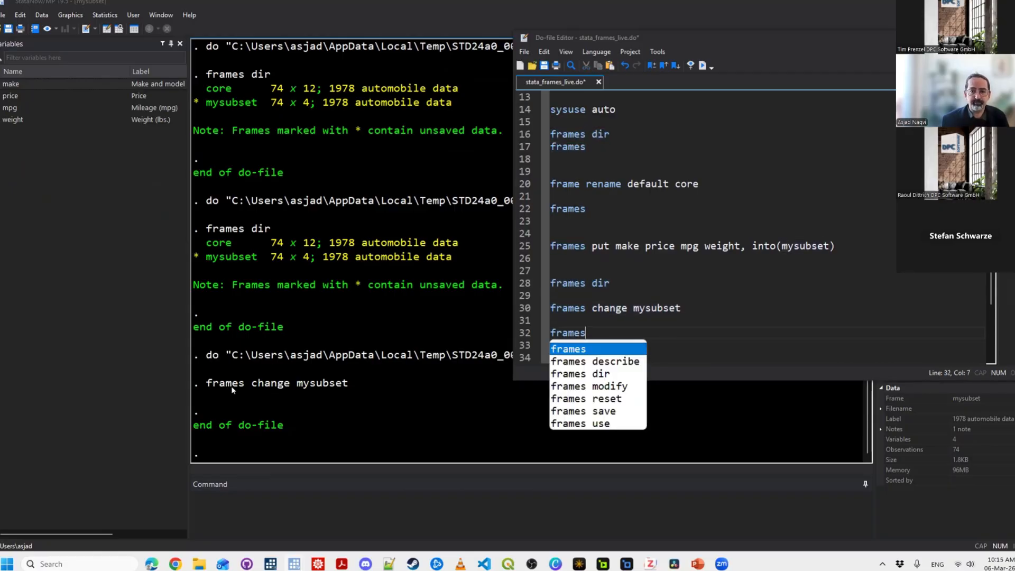
key("ctrl+d")
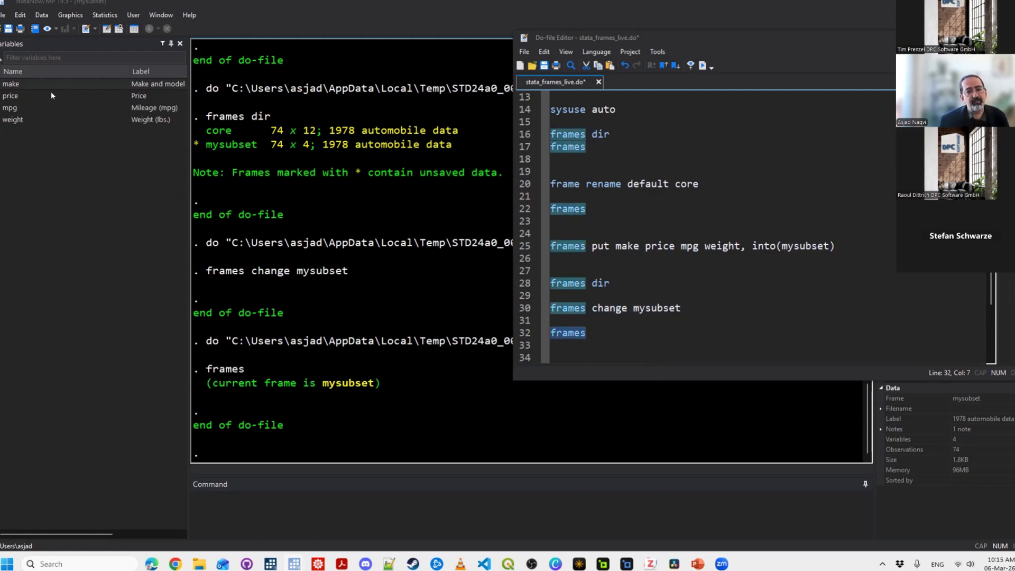
key("Up")
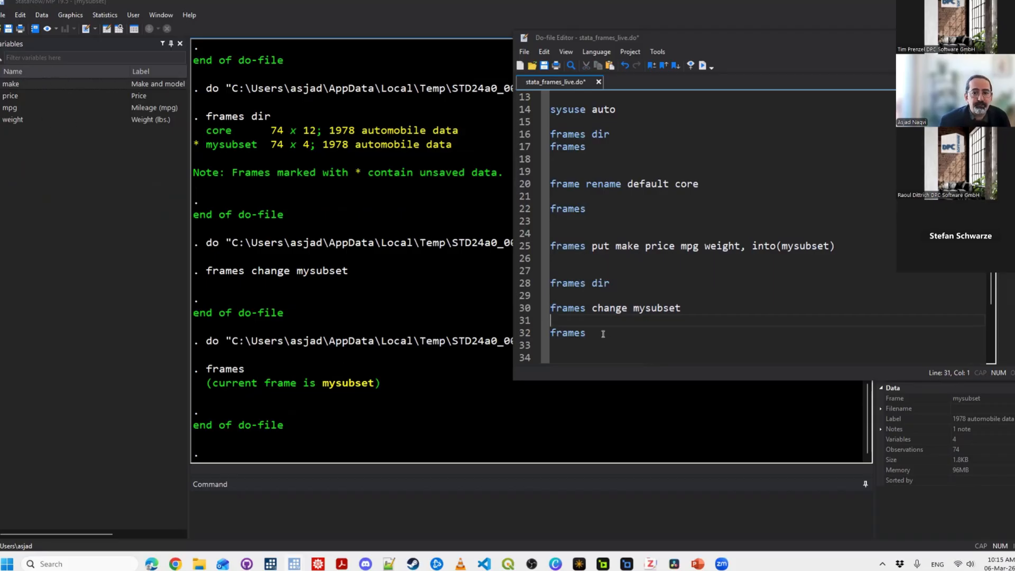
Run the frames command on line 32 again to check which frame is current.
key("Down")
key("Down")
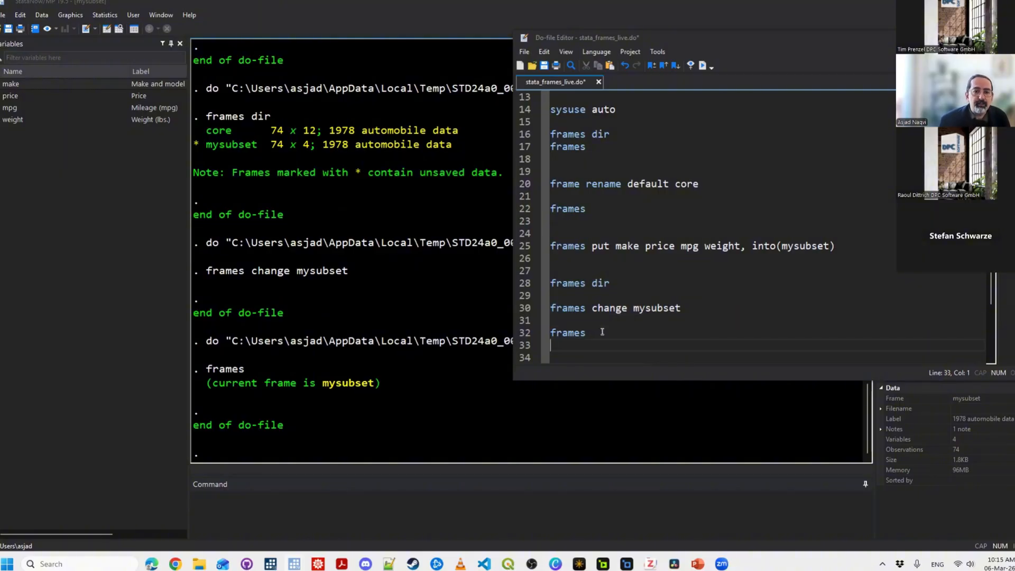
left_click(603, 332)
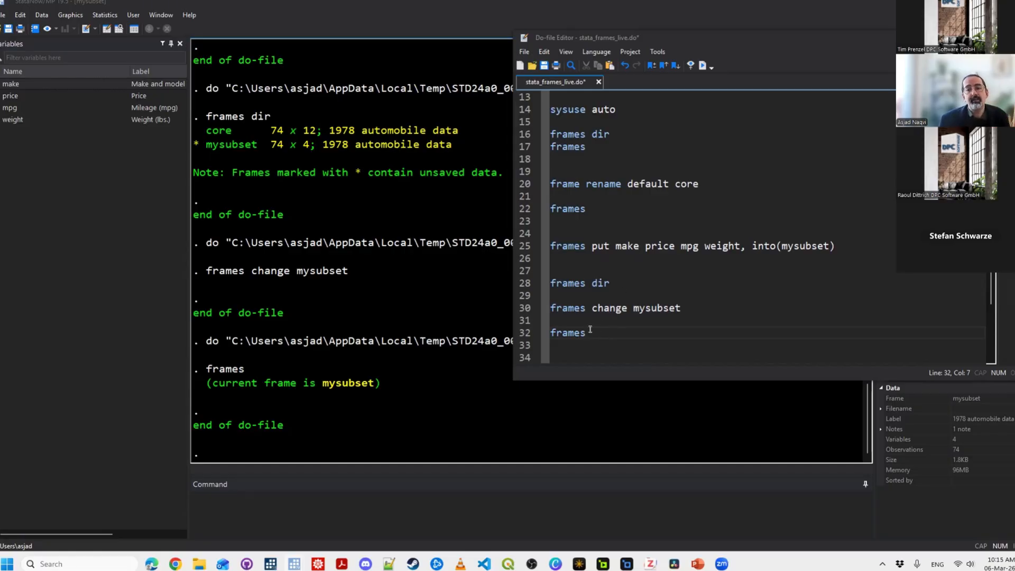
left_click(524, 332)
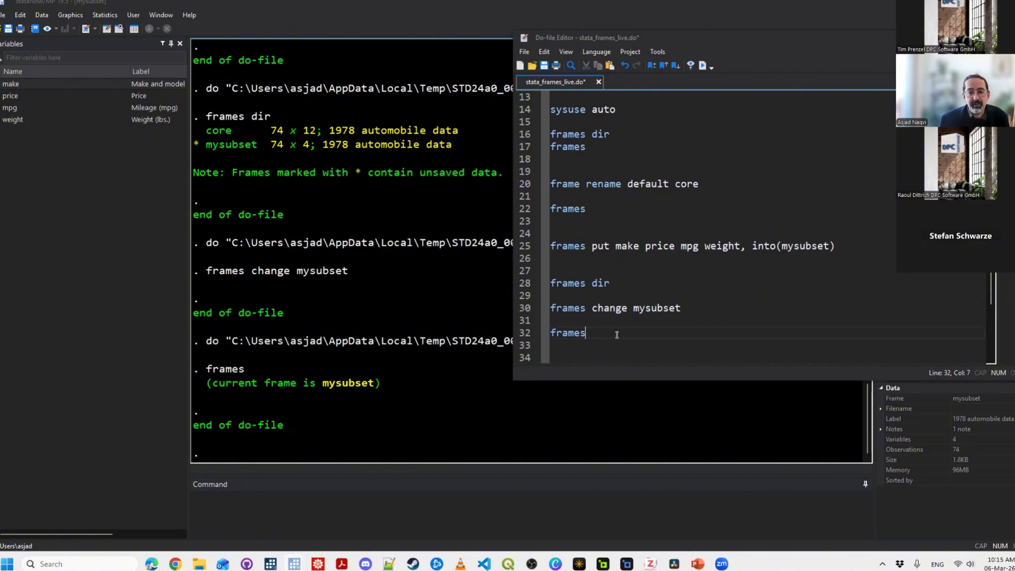
double_click(619, 332)
key("ctrl+d")
left_click(620, 332)
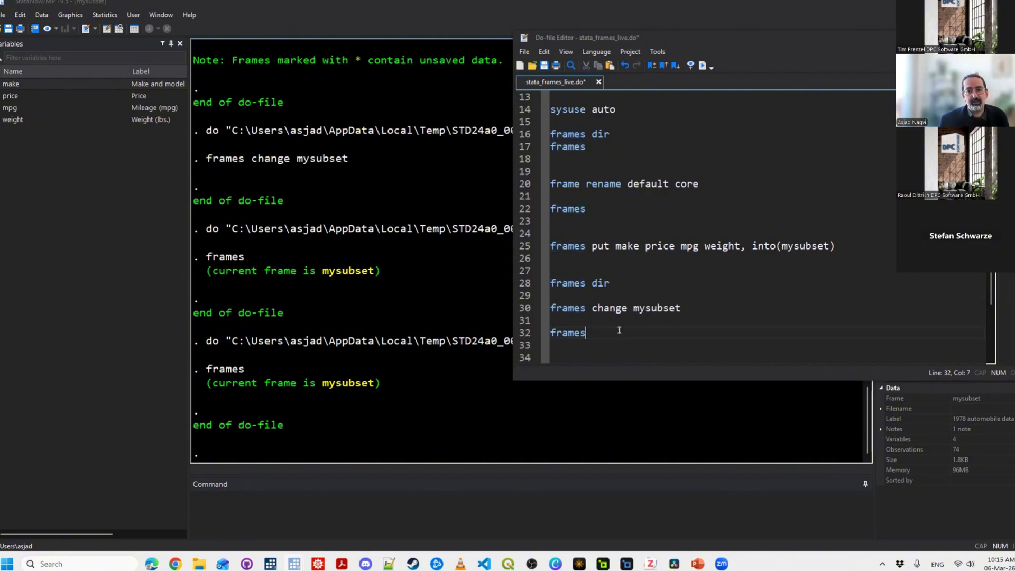
Write the command frame change core on line 34, run it, and start a new line below.
key("Return")
key("Return")
key("Return")
key("Return")
left_click(621, 335)
key("Up")
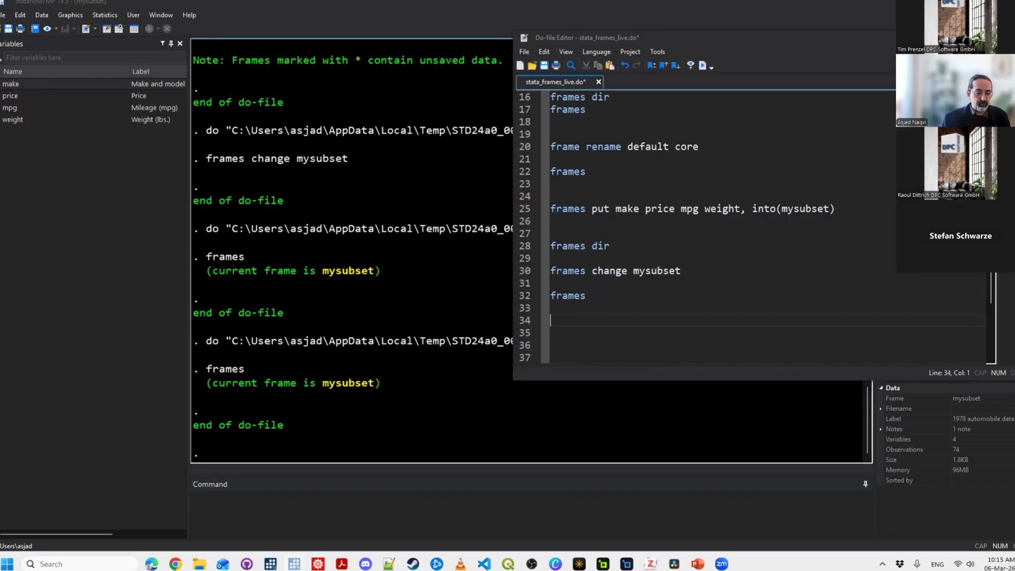
type("frame change core")
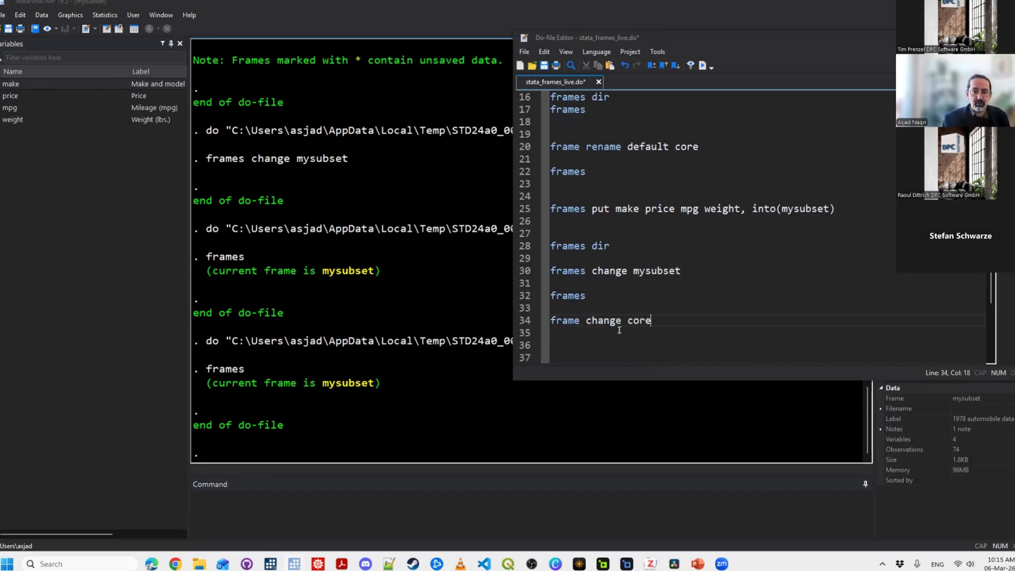
triple_click(619, 325)
key("ctrl+d")
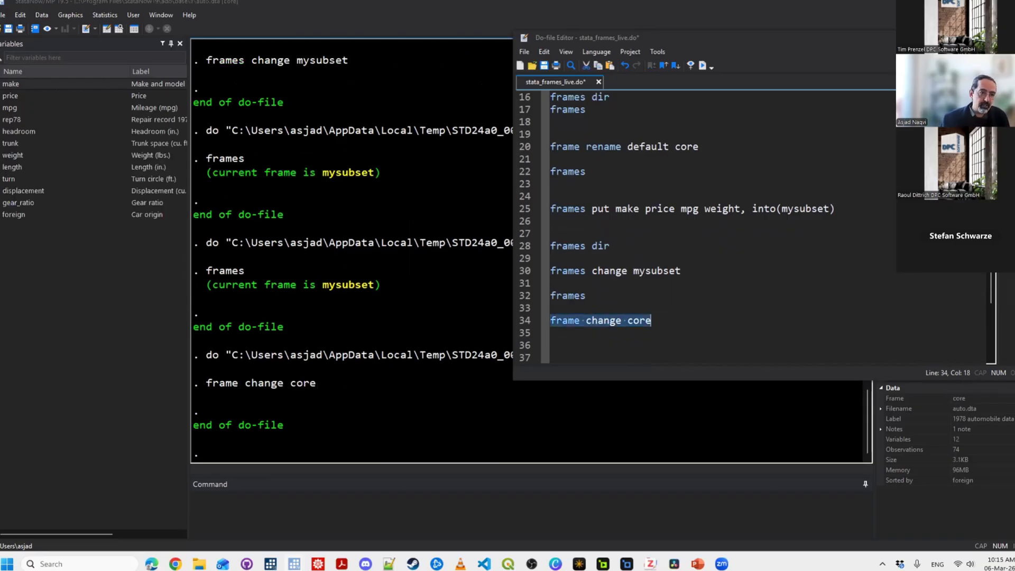
left_click(619, 330)
key("Return")
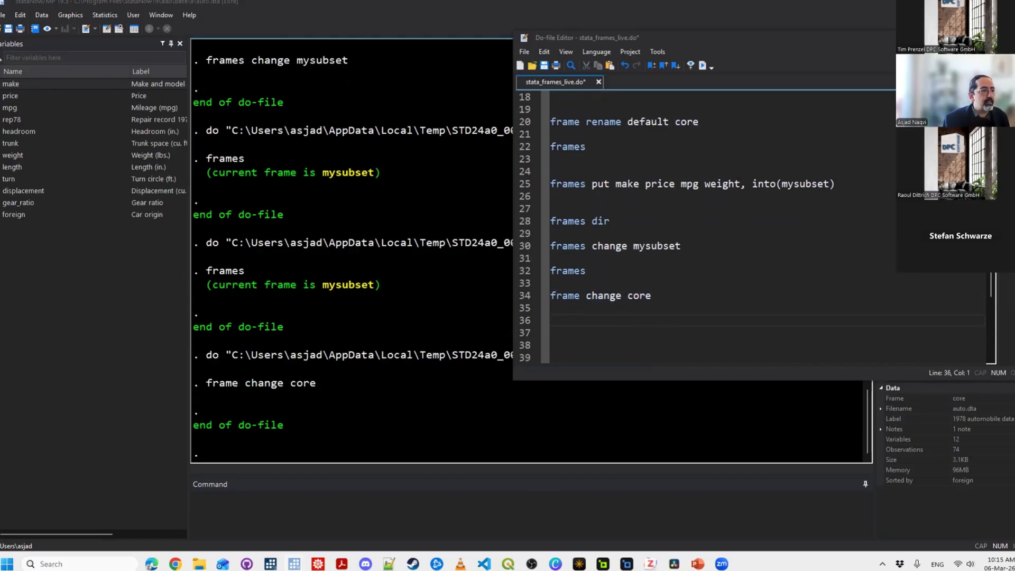
type("frames put")
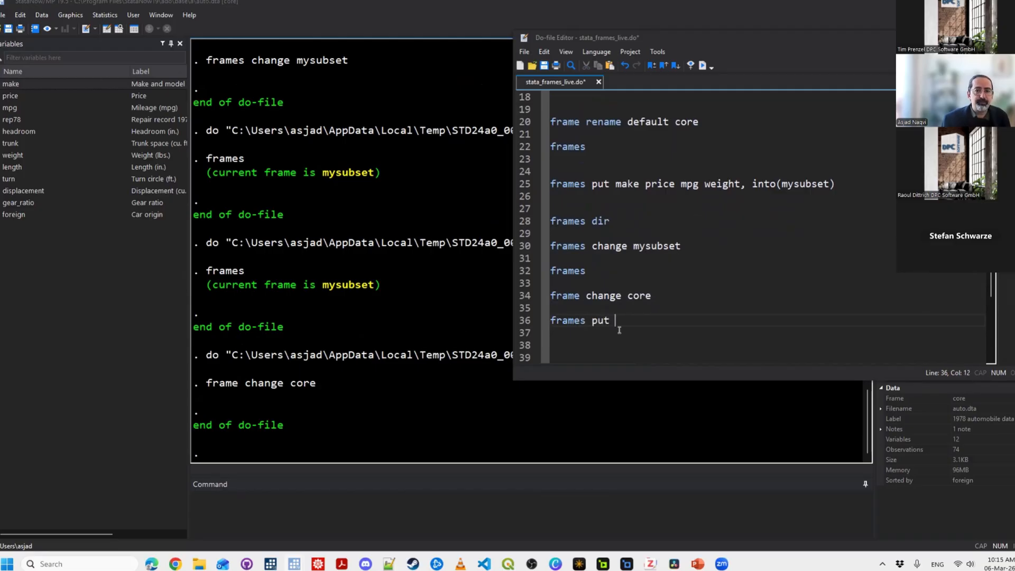
key("shift+Home")
key("BackSpace")
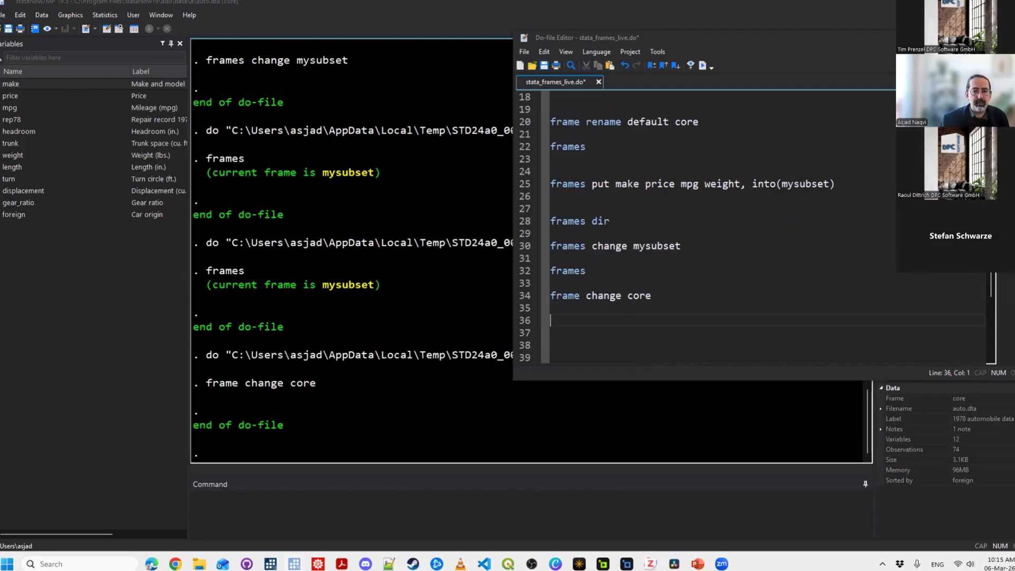
Write the command tab foreign on line 36 and run it to tabulate car origin.
type("tab foriegn")
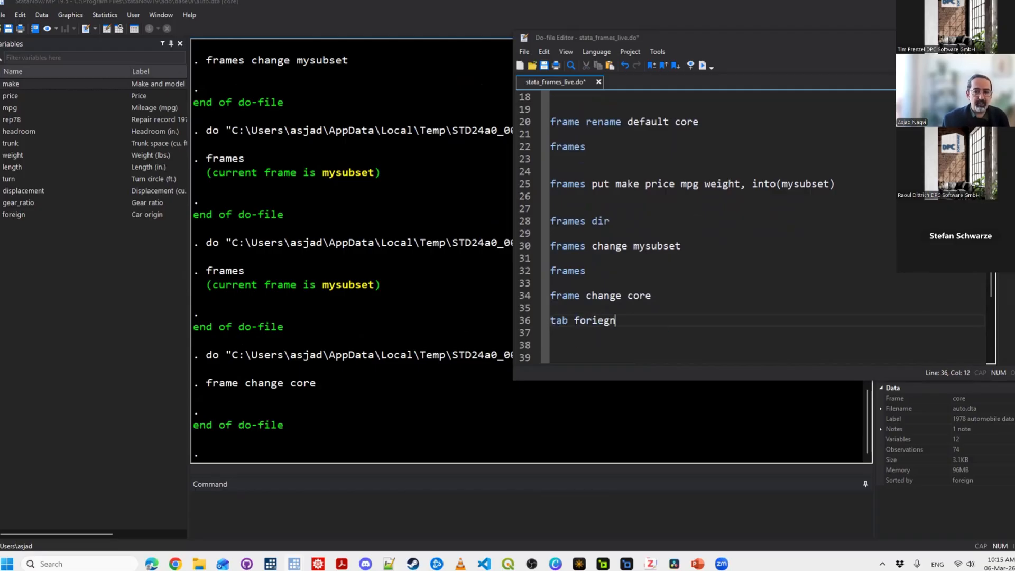
key("BackSpace")
key("BackSpace")
key("BackSpace")
key("BackSpace")
key("BackSpace")
type("reign")
key("shift+Home")
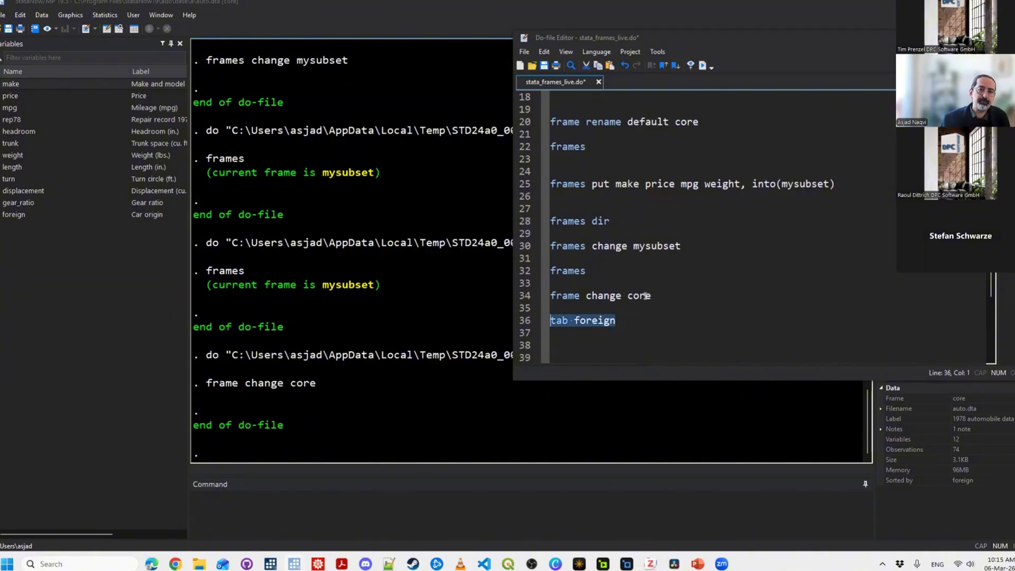
key("ctrl+d")
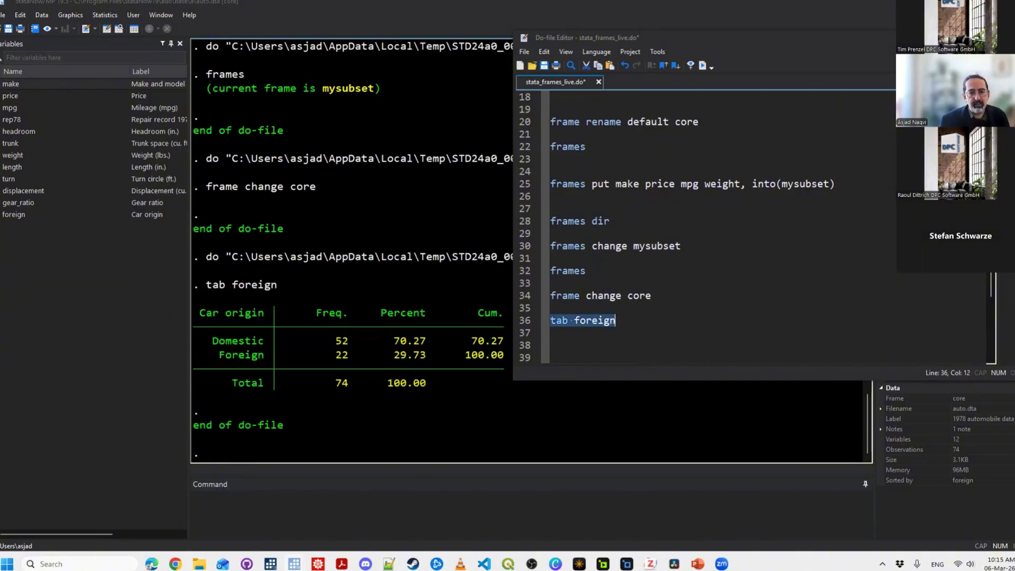
Add the nolab option to the tab foreign command on line 36 and run it.
key("End")
type(", nolab")
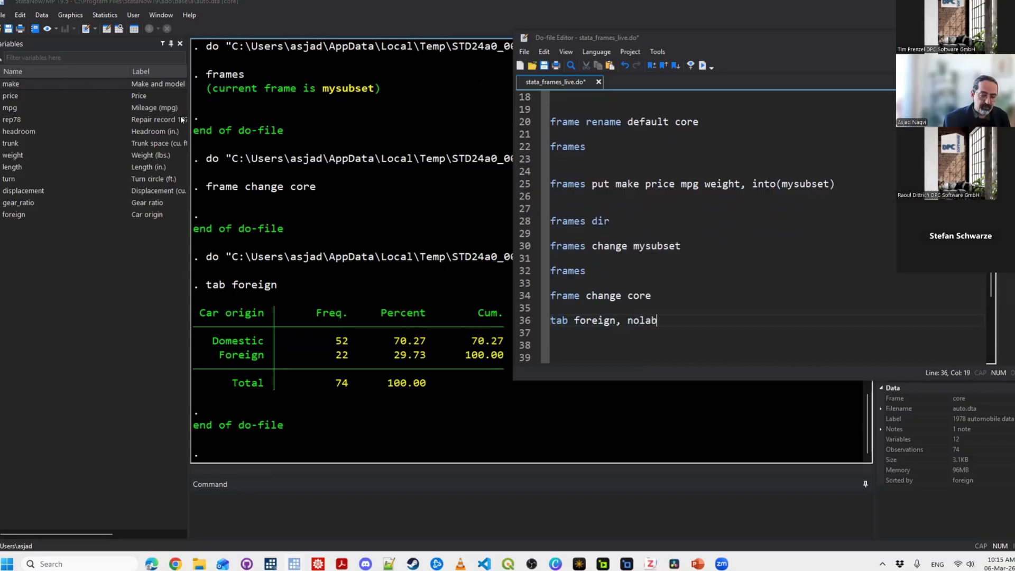
key("shift+Home")
key("ctrl+d")
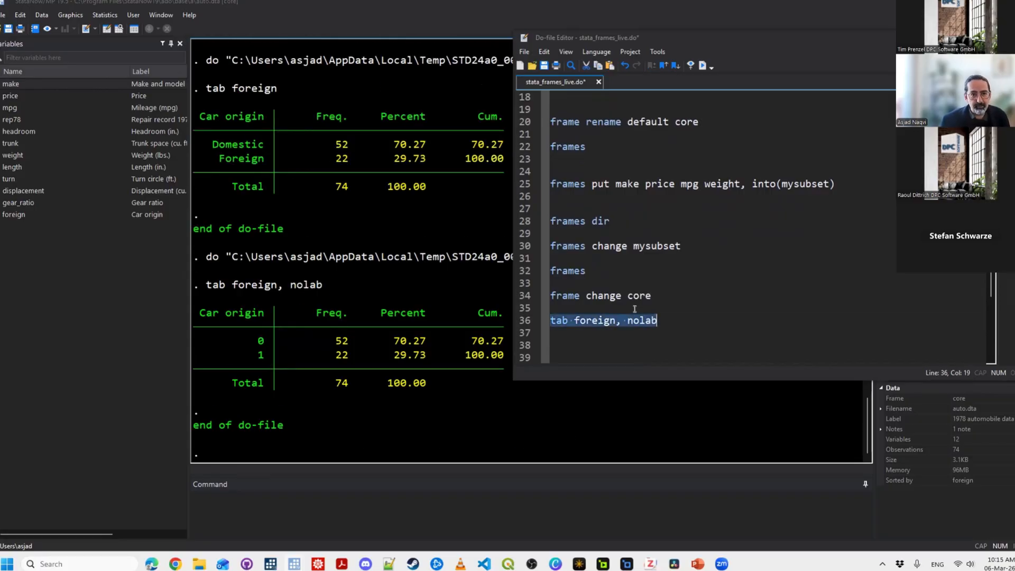
Write the command frame put if foreign==1, into(foreign) on line 38, below the tab command.
double_click(697, 312)
key("Down")
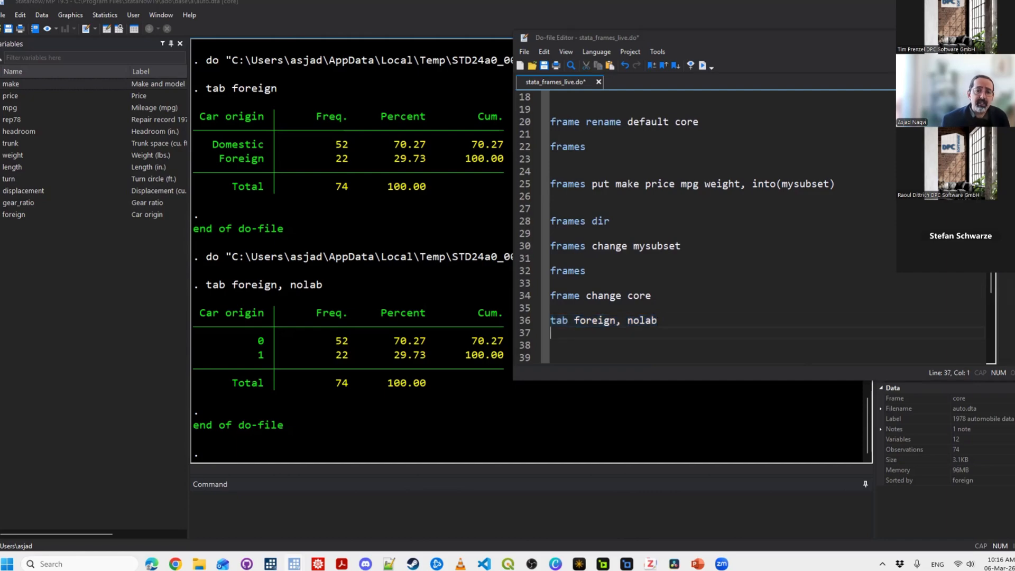
key("Return")
key("Return")
key("Return")
key("Up")
key("Up")
type("fram")
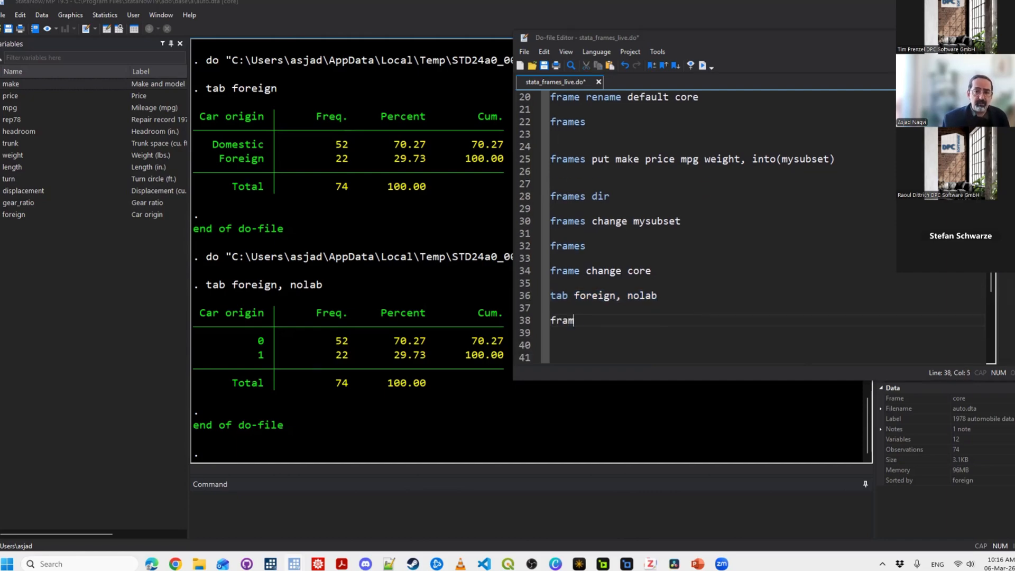
type("e put if fore")
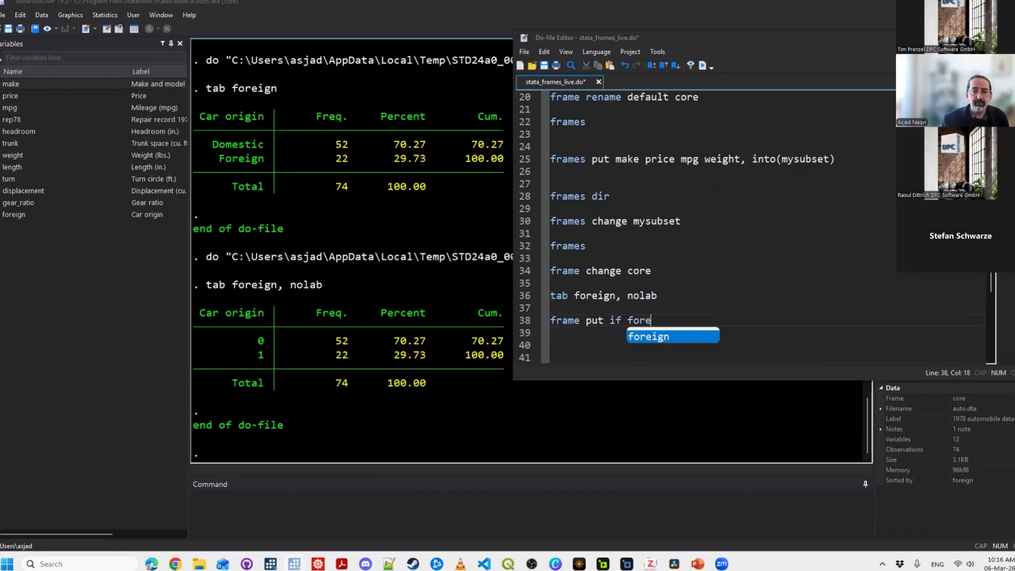
type("ign==1,m")
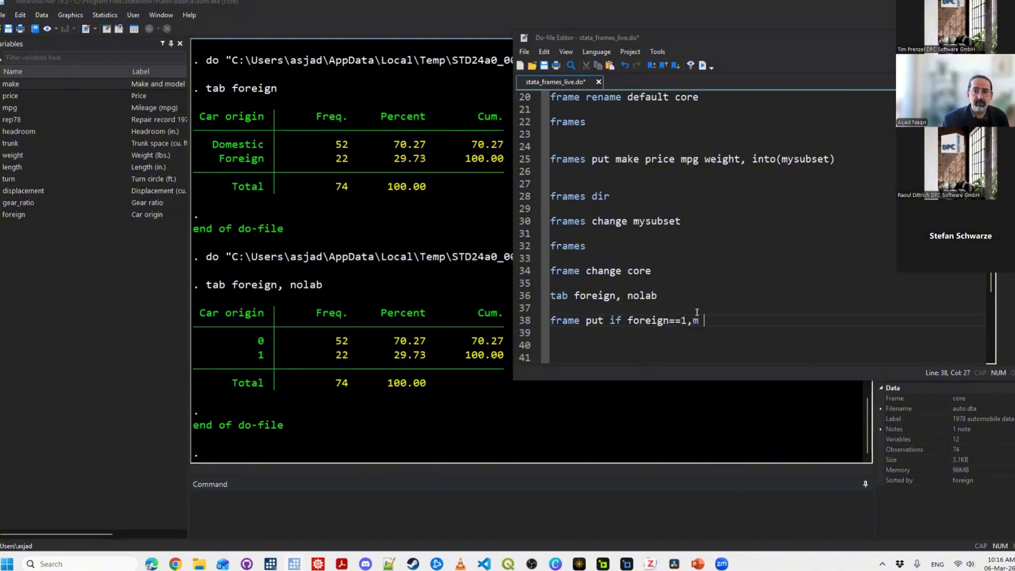
key("BackSpace")
key("BackSpace")
type("into(my")
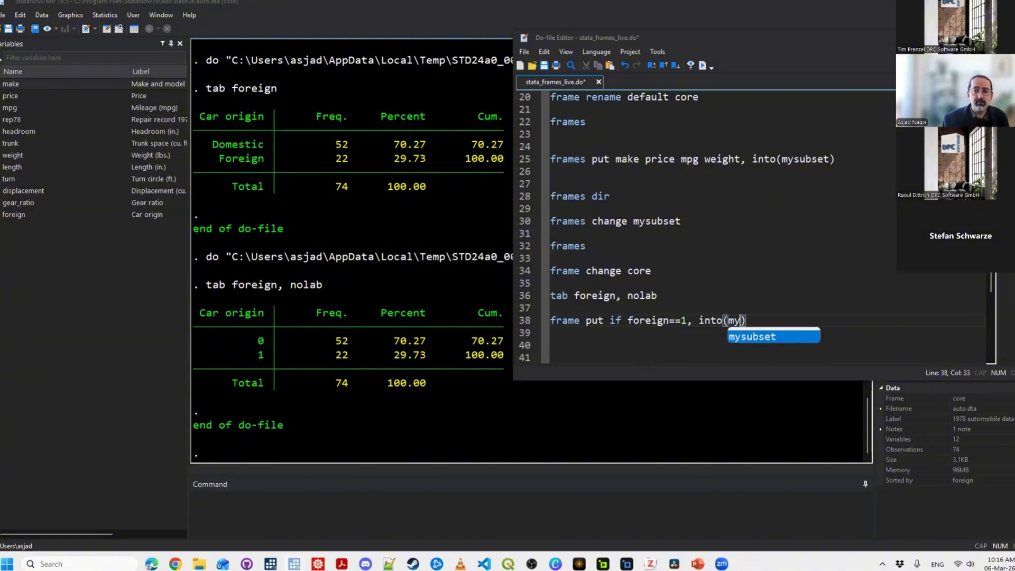
key("BackSpace")
key("BackSpace")
type("foreign")
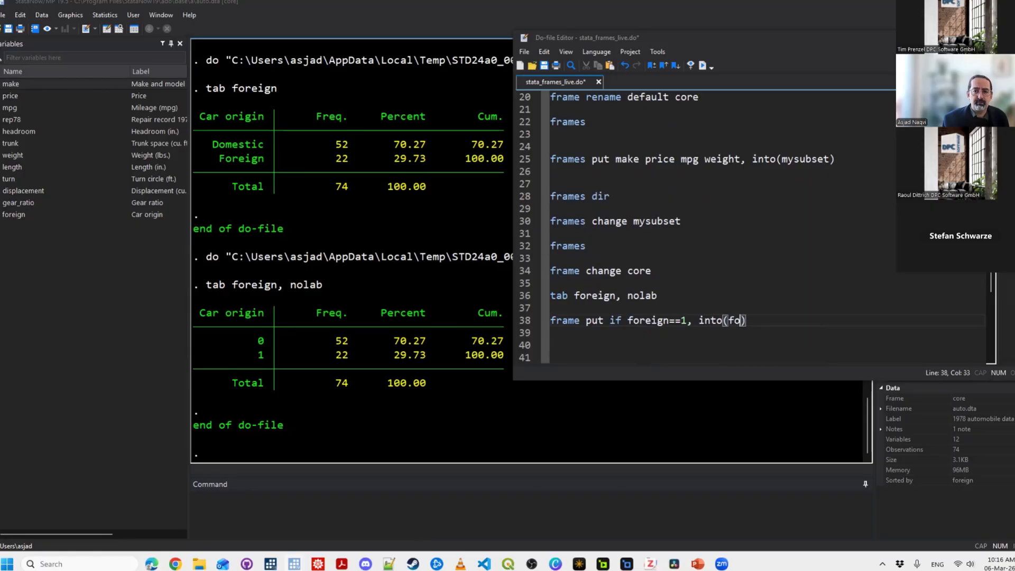
key("Left")
key("Left")
key("Left")
key("Left")
key("Left")
key("Left")
key("Left")
key("Left")
key("Left")
key("Left")
key("Left")
key("Left")
key("Left")
key("Left")
key("Left")
key("Left")
key("Left")
key("Left")
key("Left")
key("Left")
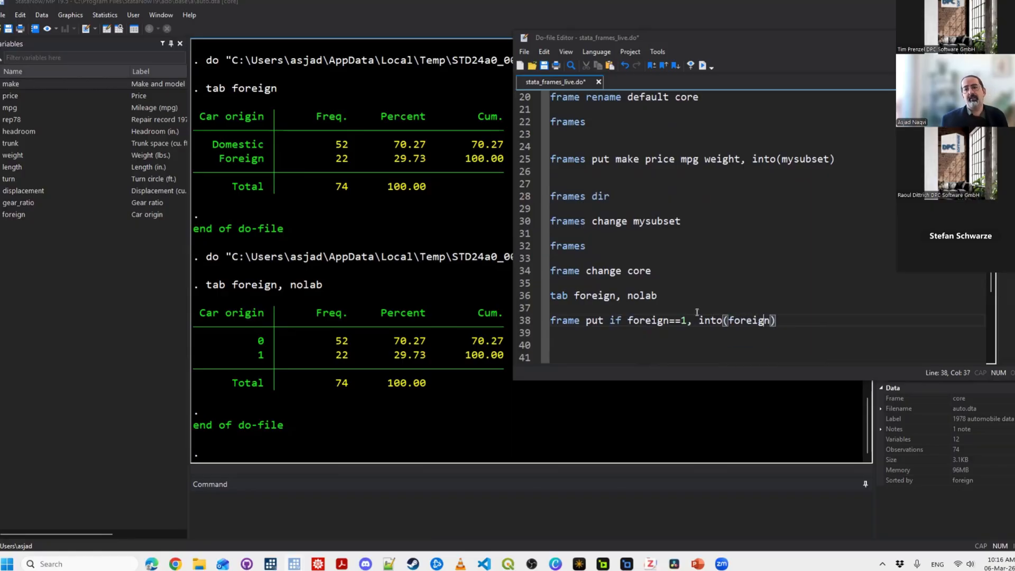
key("Right")
key("Right")
key("Right")
key("Right")
key("Right")
key("Right")
key("Right")
key("Right")
key("Right")
key("Right")
key("Right")
key("Right")
key("Right")
key("Right")
key("Right")
key("Right")
key("Right")
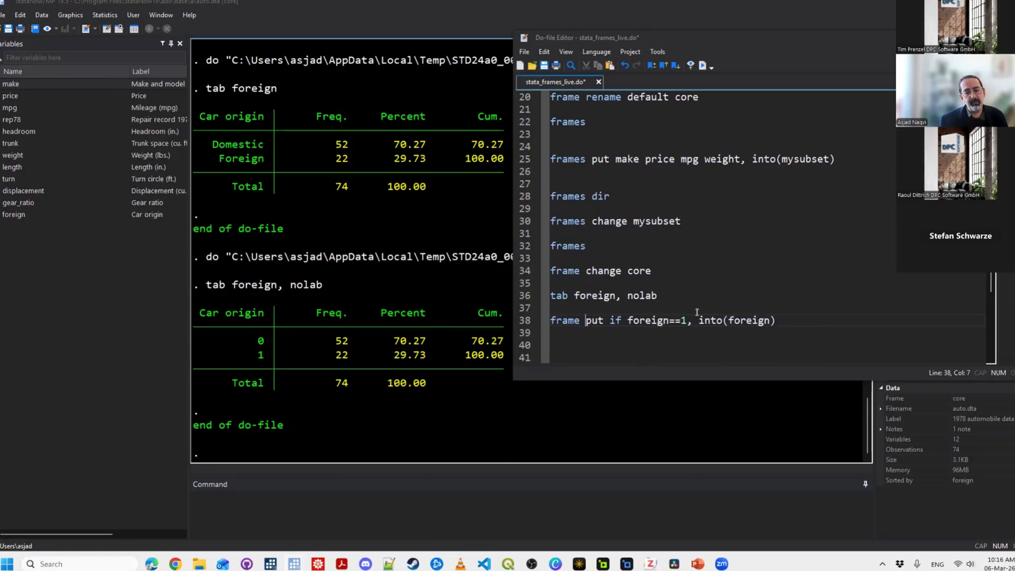
key("Left")
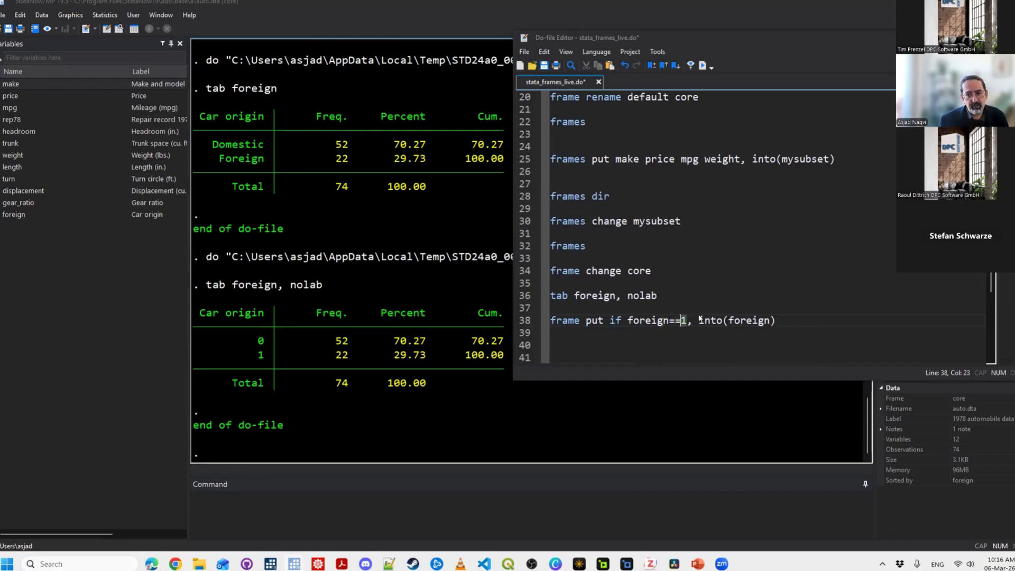
Run the frame put command on line 38 to copy the foreign cars into their own frame.
key("End")
key("shift+Home")
key("ctrl+d")
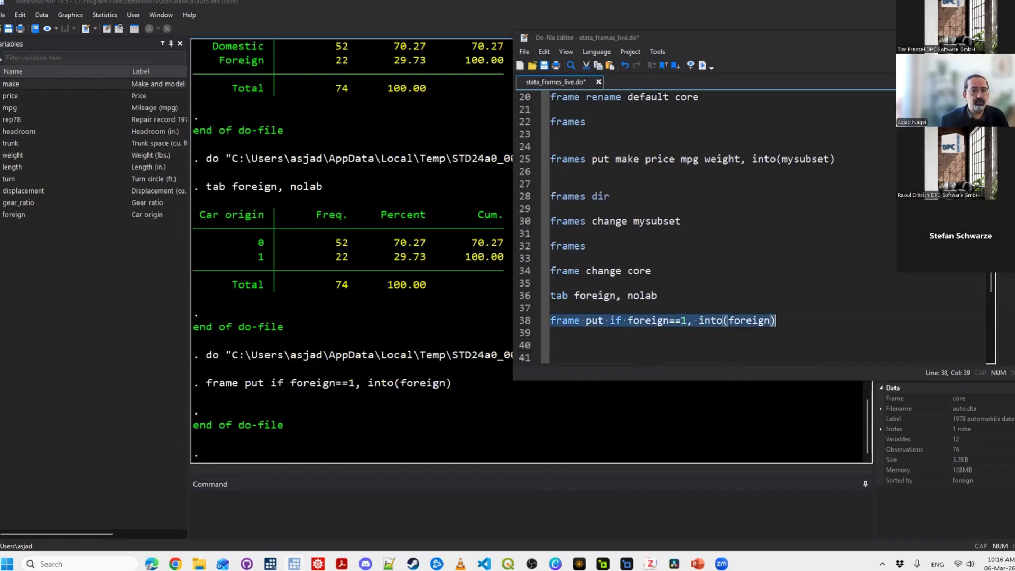
Write the command frames dir on line 40, below the frame put if command, and run it.
key("Down")
key("Down")
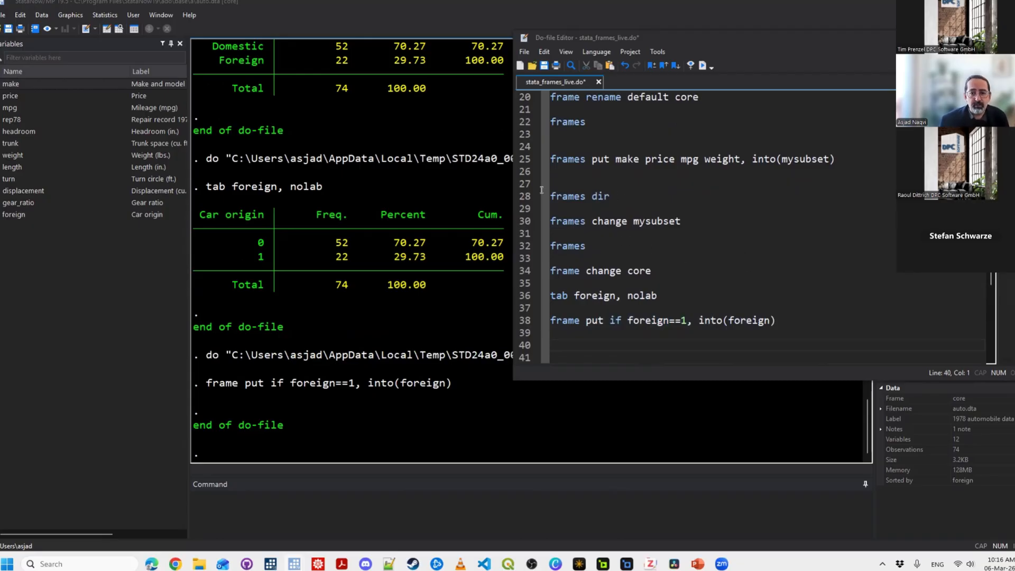
left_click_drag(611, 196, 550, 196)
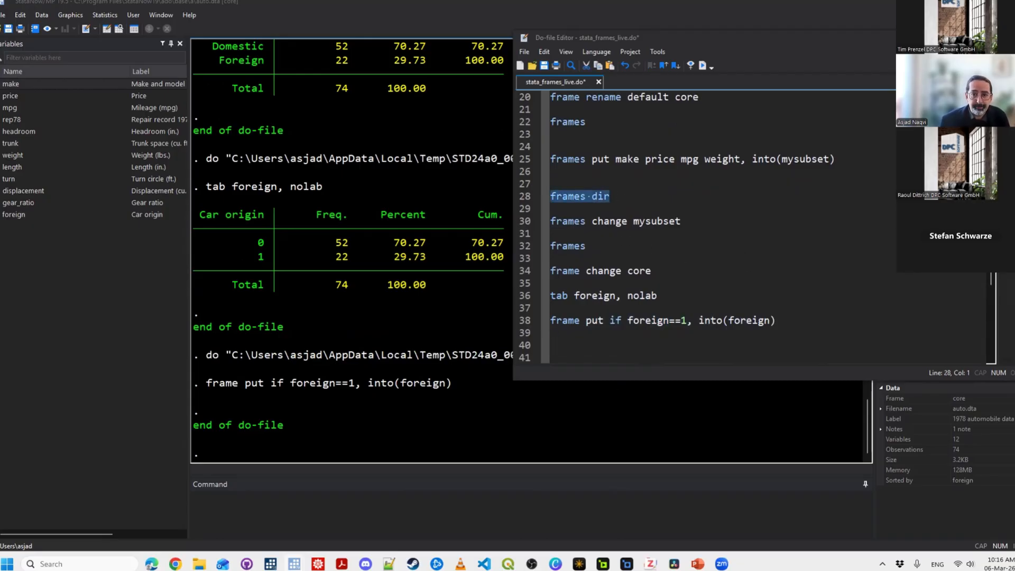
left_click(555, 333)
type("f")
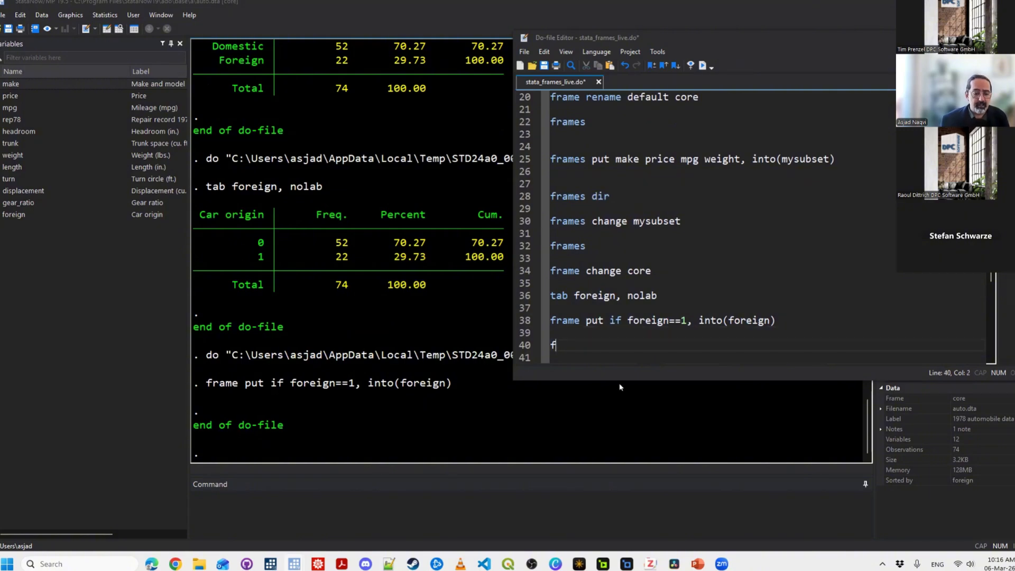
type("rames dir")
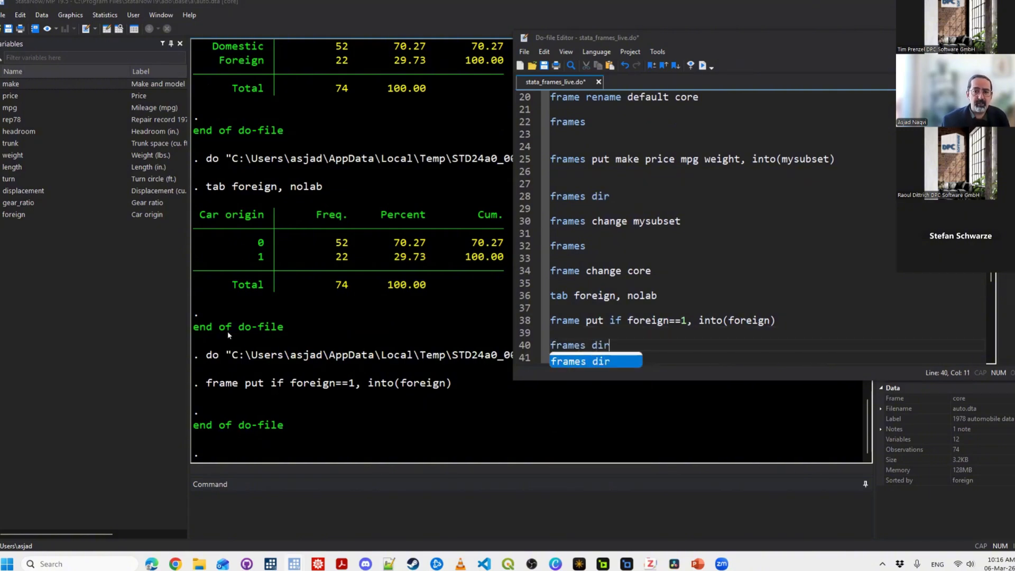
key("shift+Home")
key("ctrl+d")
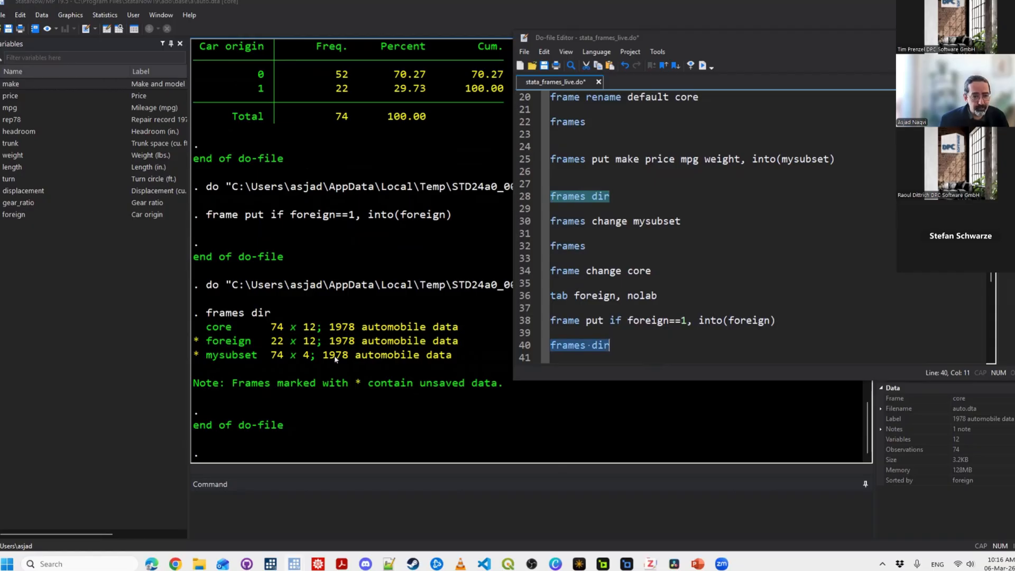
Write the command frames on line 42, below the second frames dir command, and run it.
left_click(626, 343)
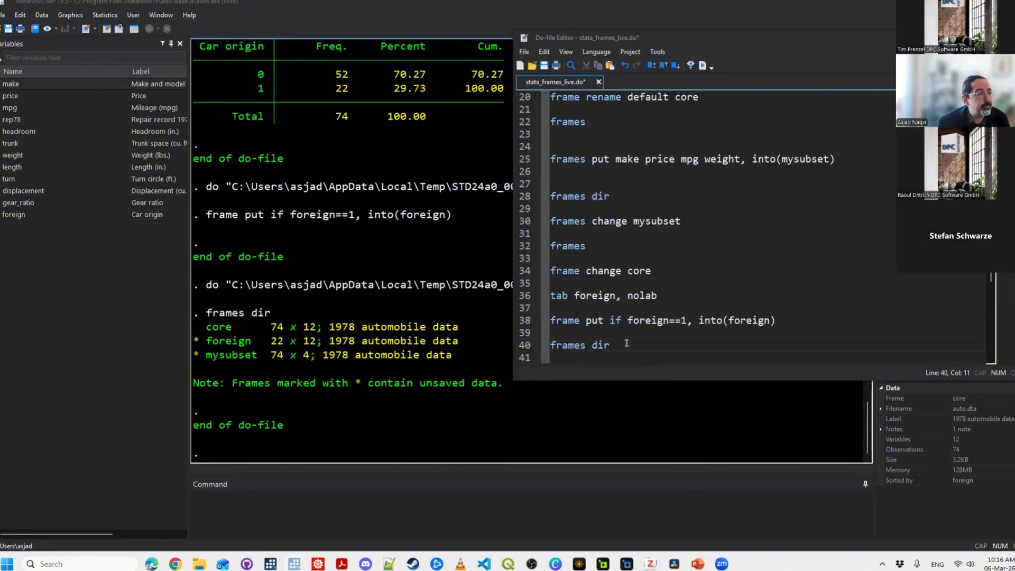
key("Return")
key("Return")
key("Return")
key("Return")
key("Return")
key("Up")
key("Up")
key("Up")
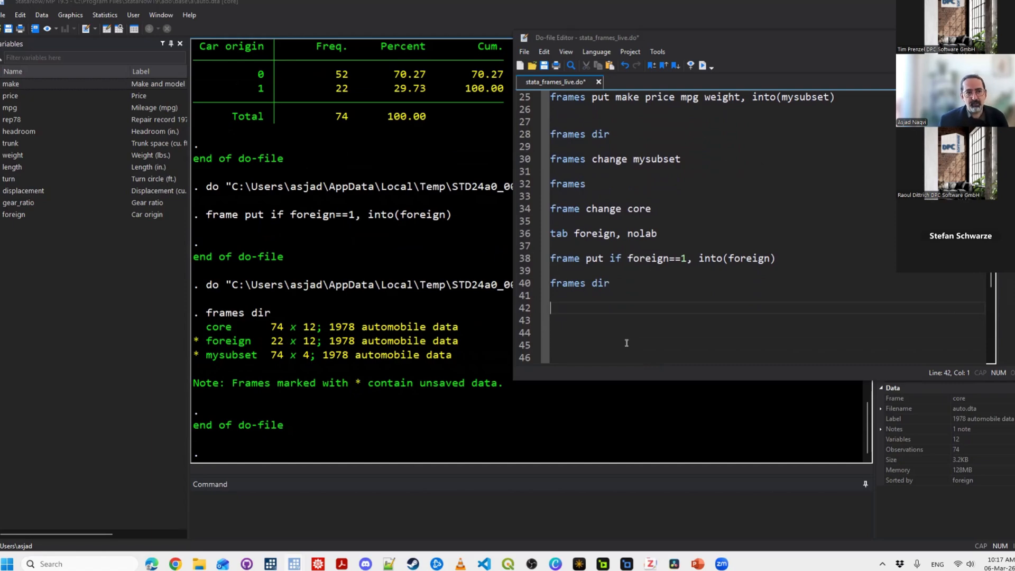
key("Return")
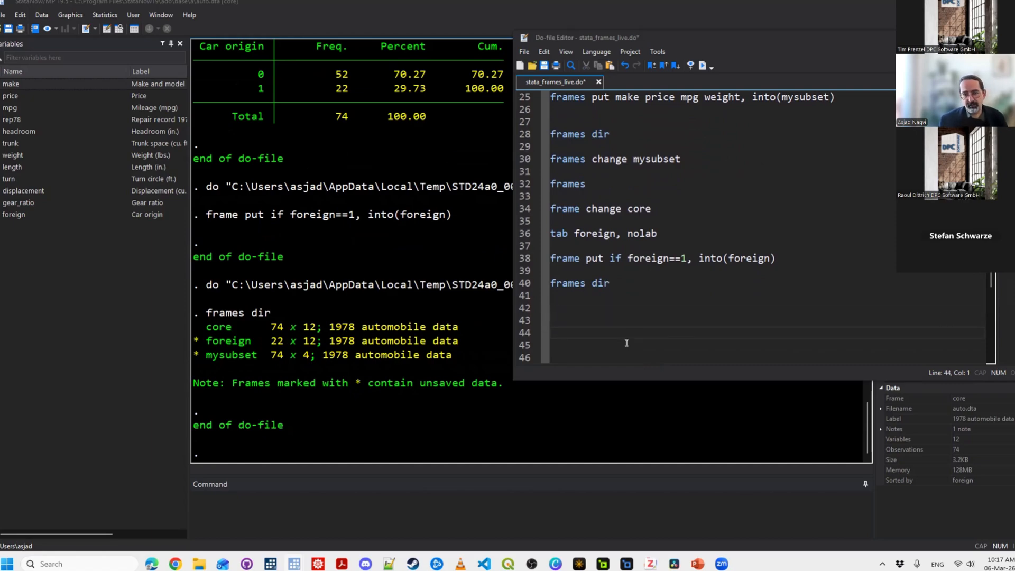
key("Up")
key("Up")
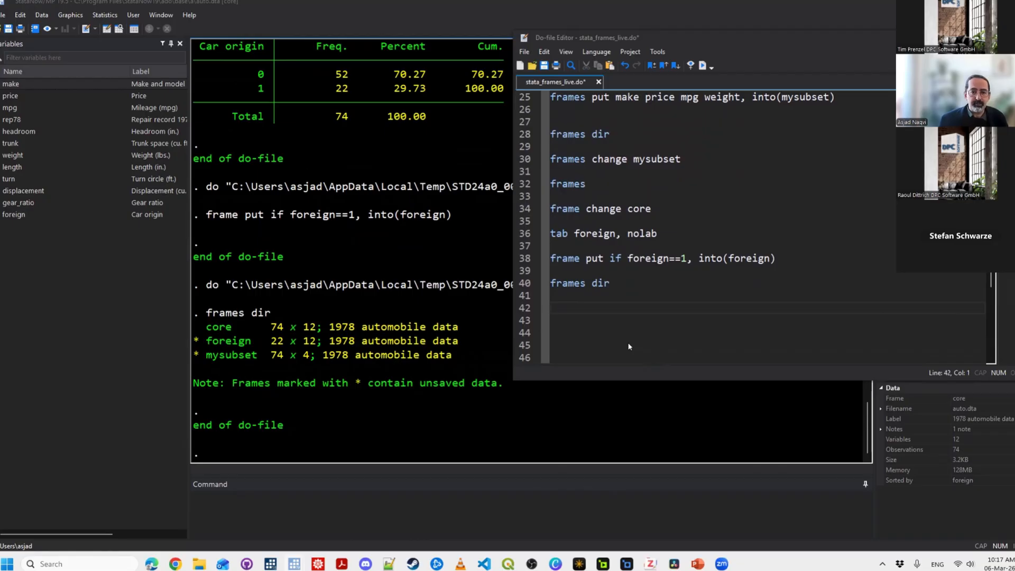
type("frames")
key("shift+Home")
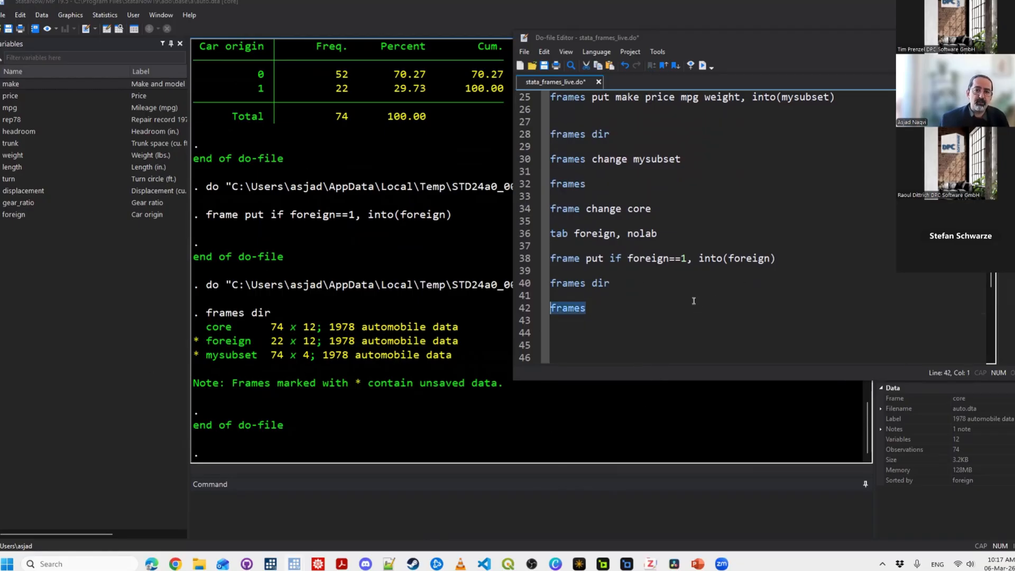
key("ctrl+d")
Write the command describe on line 44, below the frames command, and run it.
key("End")
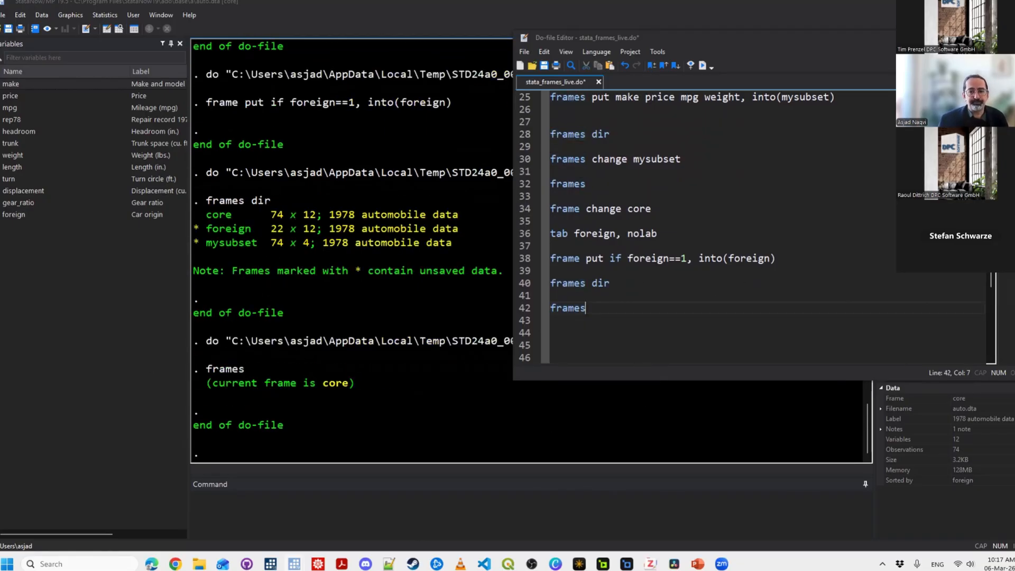
key("Return")
key("Return")
type("describe")
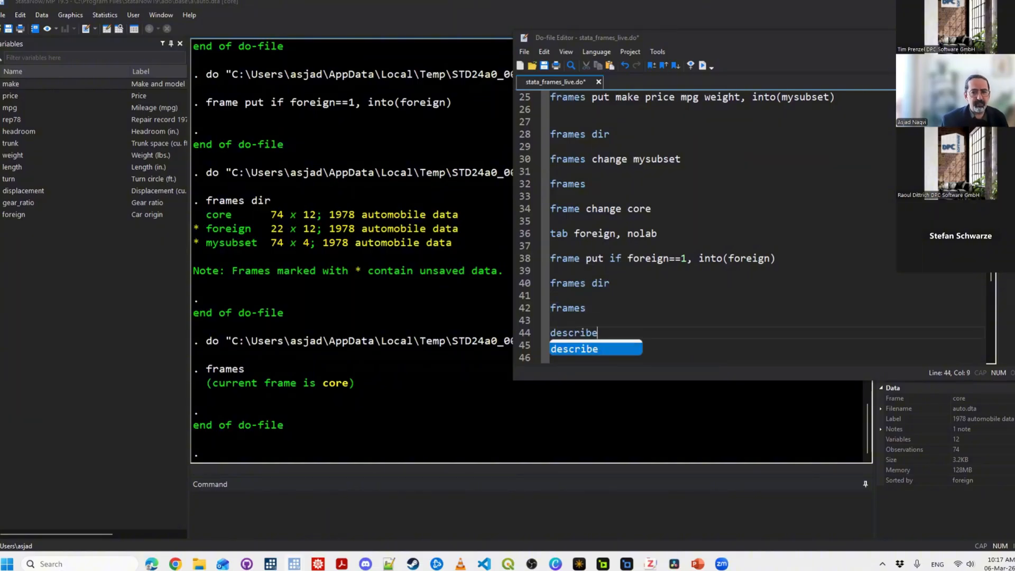
key("shift+Home")
key("ctrl+d")
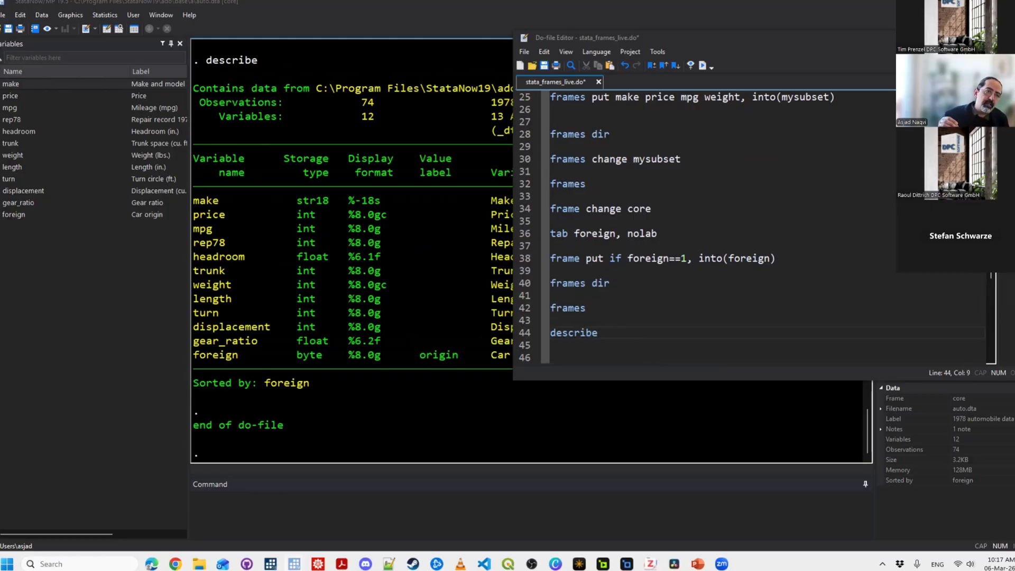
Write the command frame change foreign on line 46 and run it to switch to the foreign frame.
key("Return")
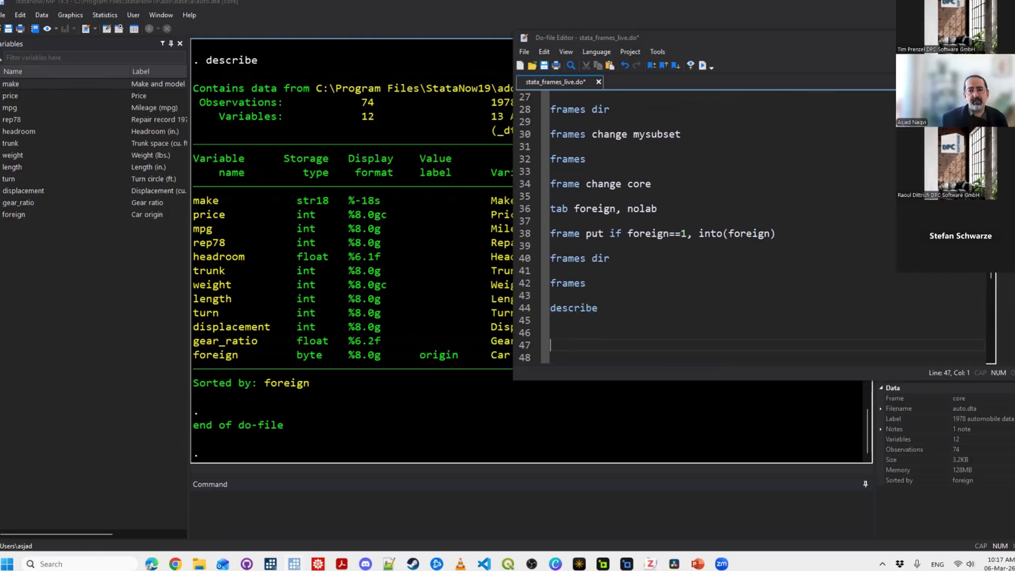
type("frame")
type("ge gf")
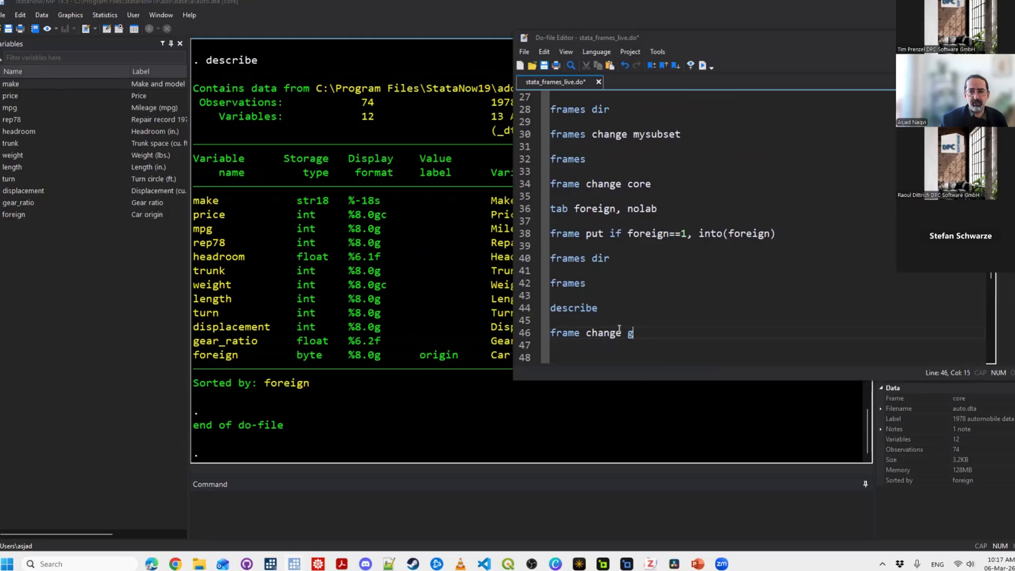
key("BackSpace")
key("BackSpace")
type("foreign")
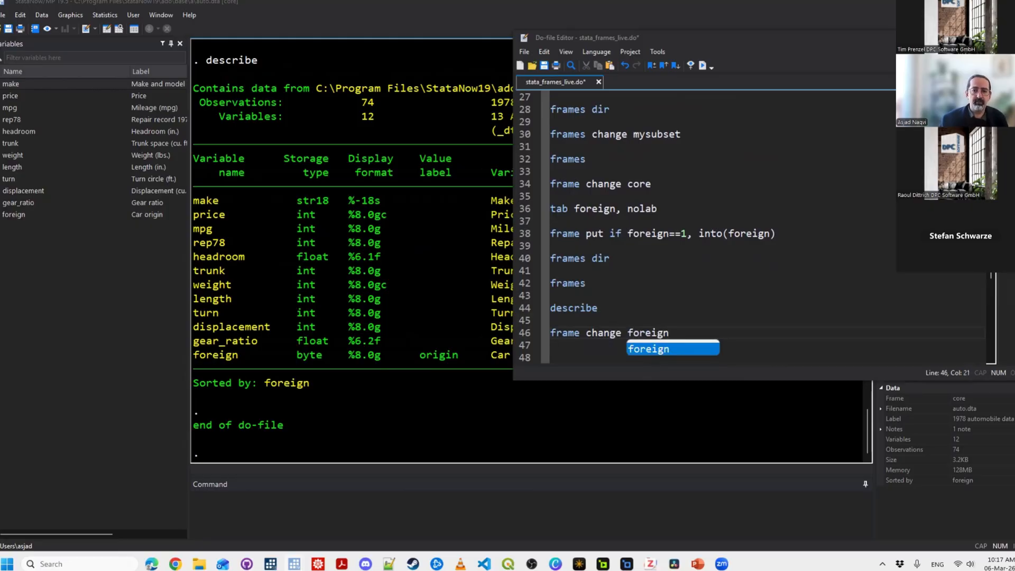
key("shift+Home")
key("ctrl+d")
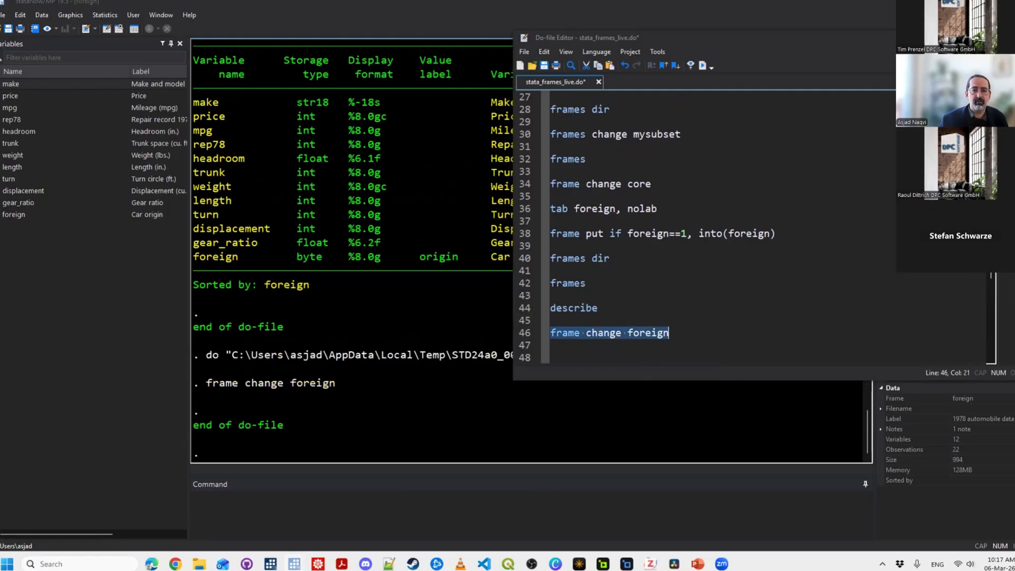
Write the command describe on line 47, directly below frame change foreign, and run it.
key("End")
key("Return")
type("describe")
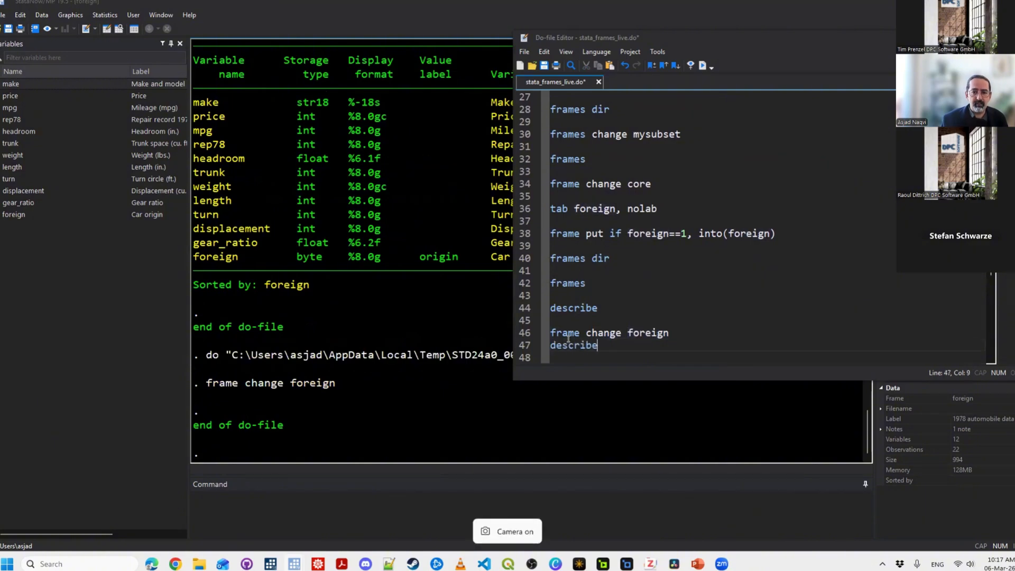
key("shift+Home")
key("ctrl+d")
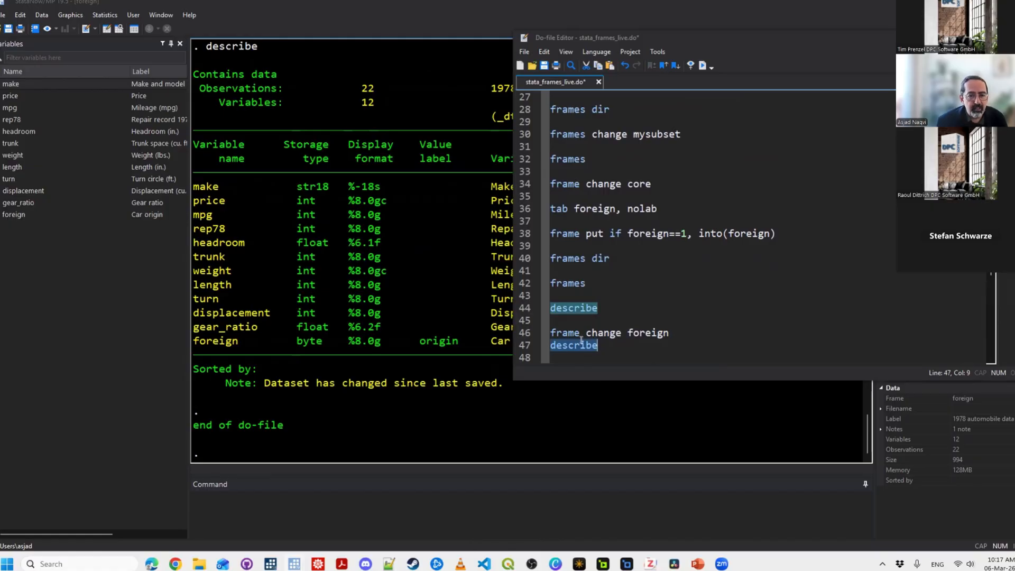
Replace the describe command on line 47 with summ and run it in the foreign frame.
key("End")
key("shift+Home")
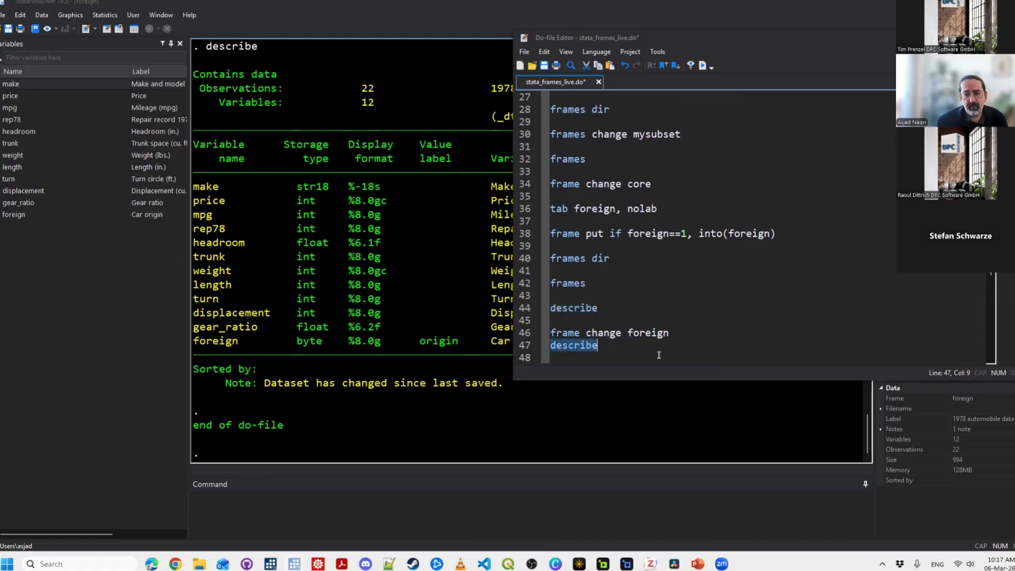
type("summ")
key("shift+Home")
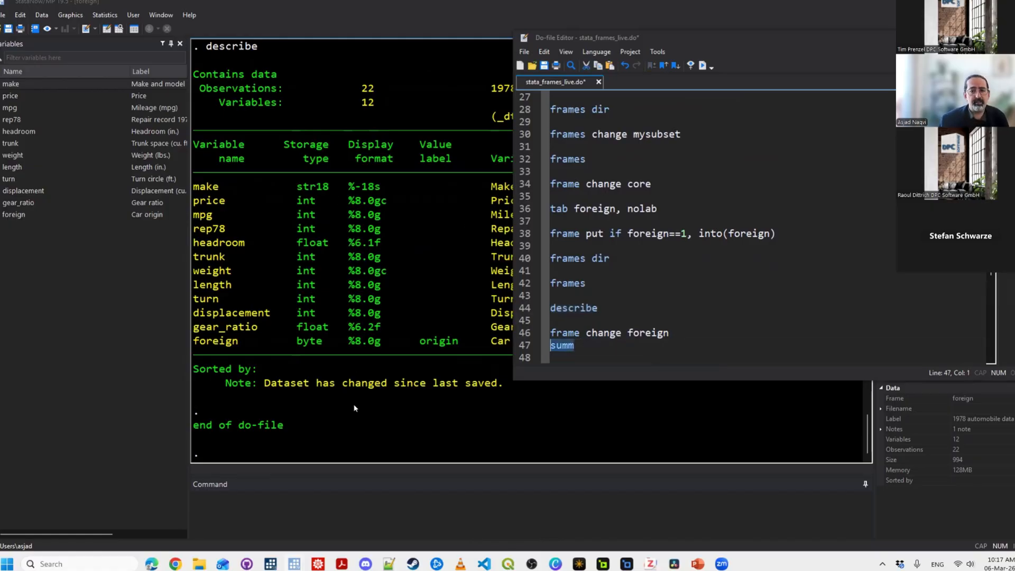
key("ctrl+d")
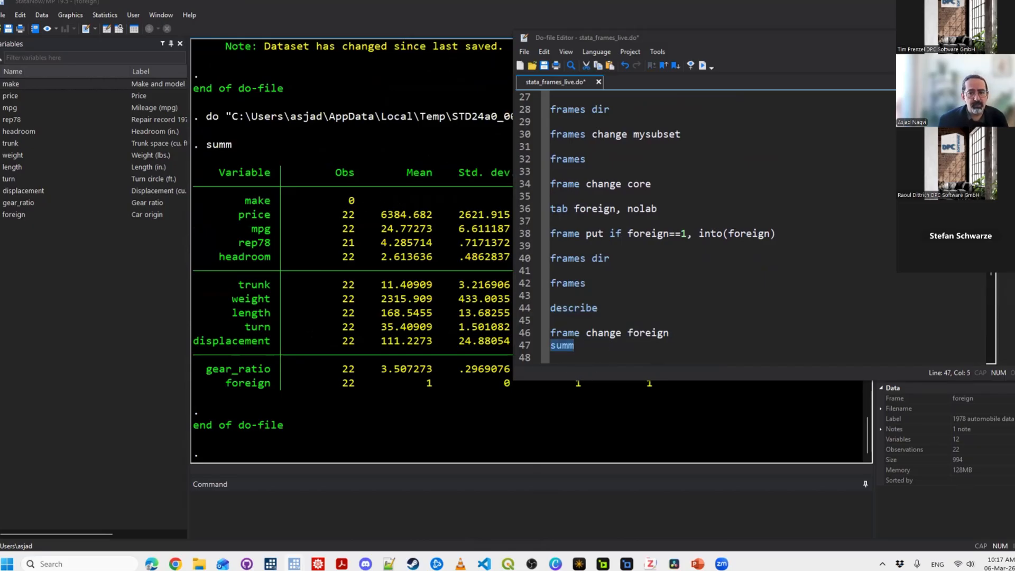
Write the command frames change core on line 50, below summ, and run it.
left_click(574, 346)
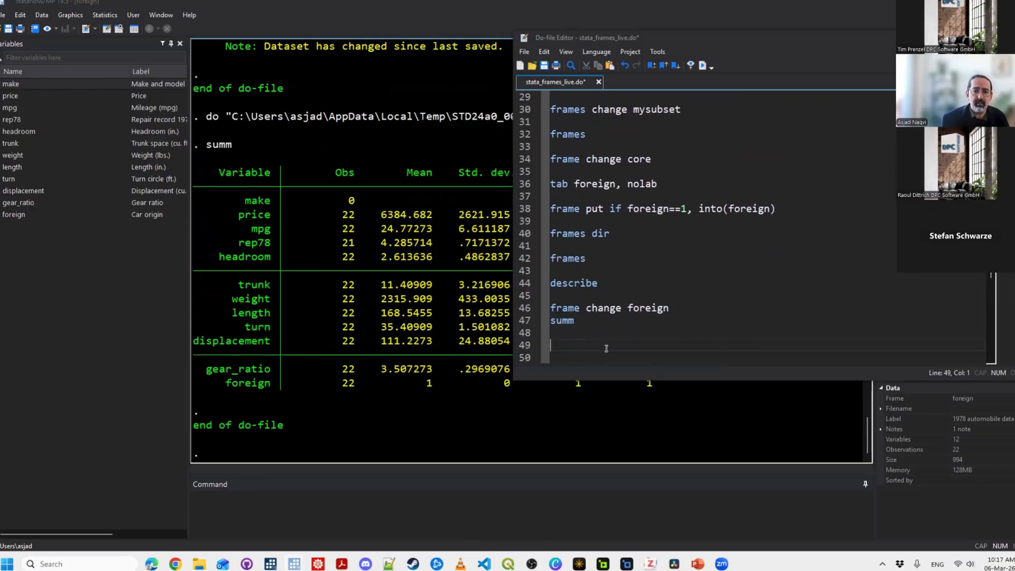
key("Return")
key("Return")
key("Return")
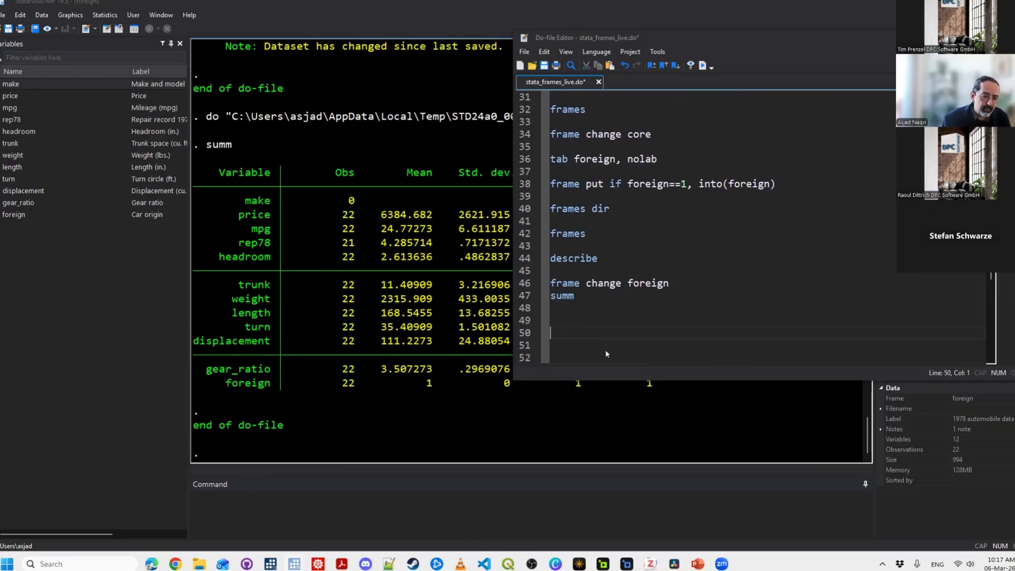
type("frames change core")
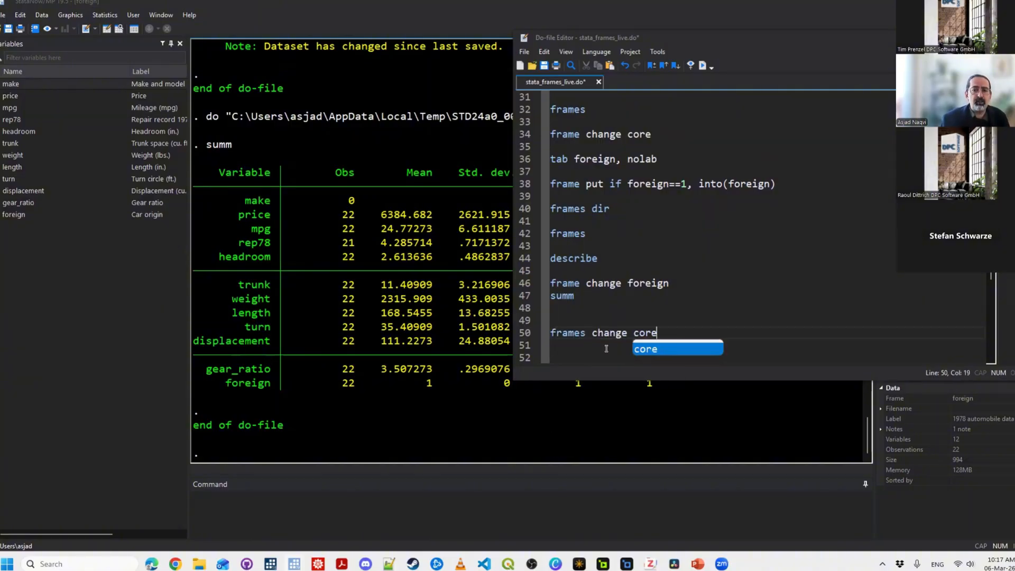
key("ctrl+d")
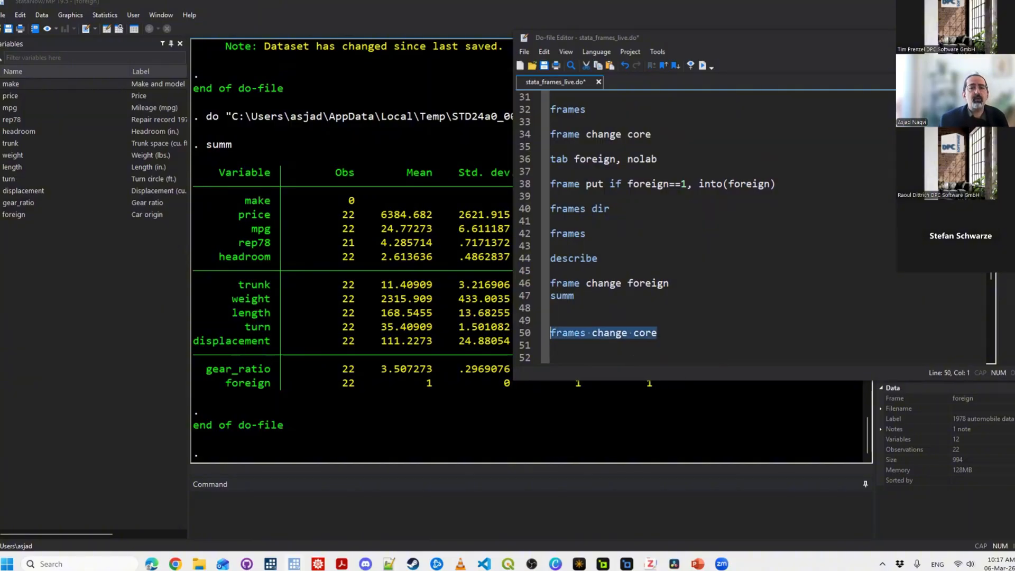
Write the prefixed command frame foreign: summ on line 53, with blank lines around it, below frames change core.
key("Return")
key("Return")
key("Return")
key("Return")
key("Return")
key("Return")
key("Return")
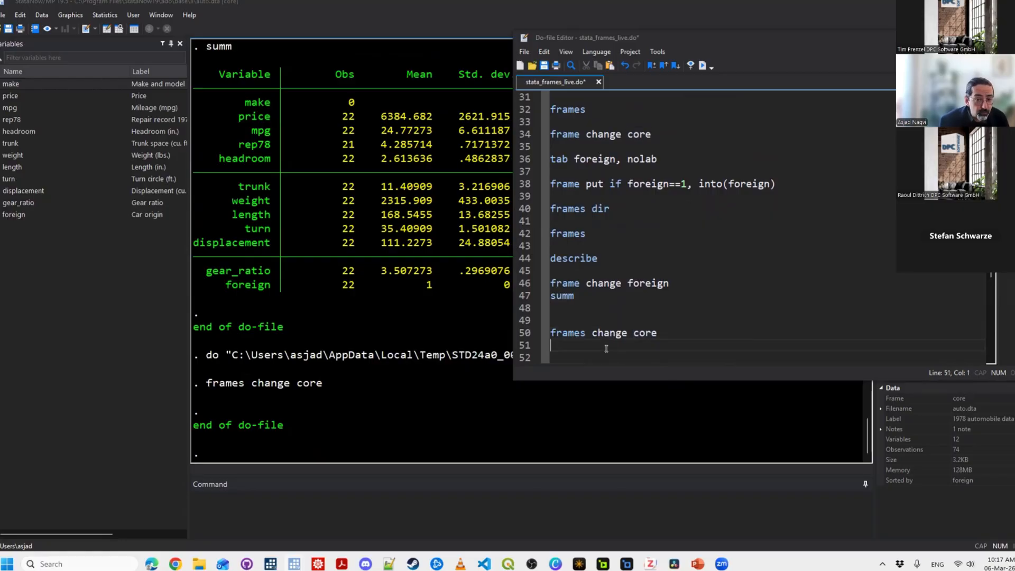
key("Up")
key("Up")
key("Up")
key("Up")
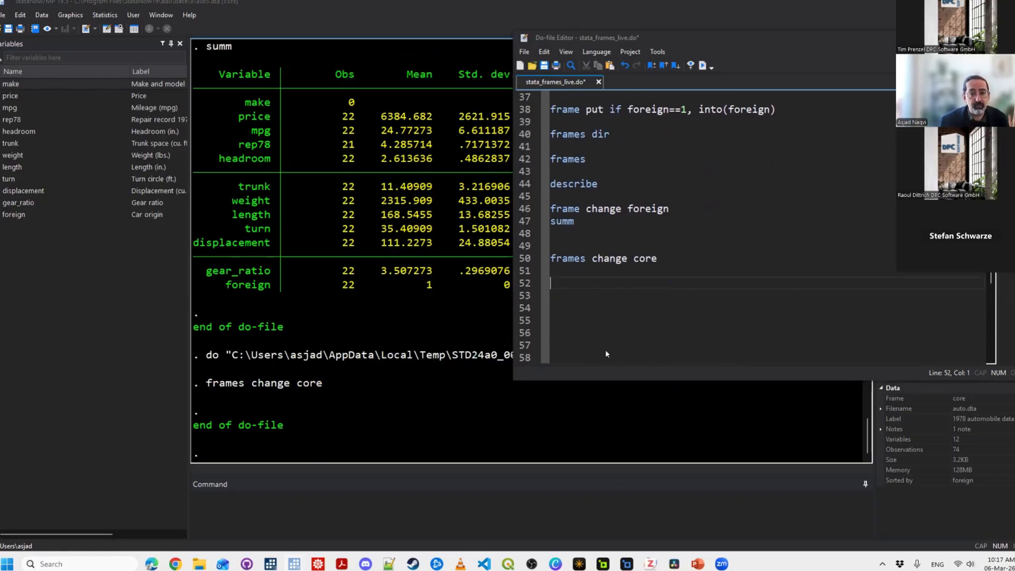
type("frame ")
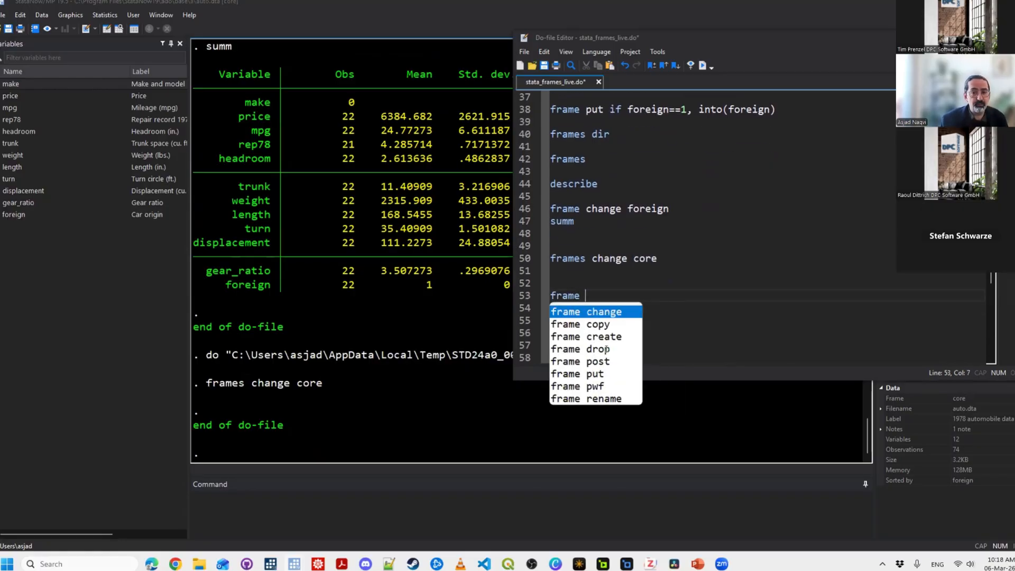
type("f")
key("BackSpace")
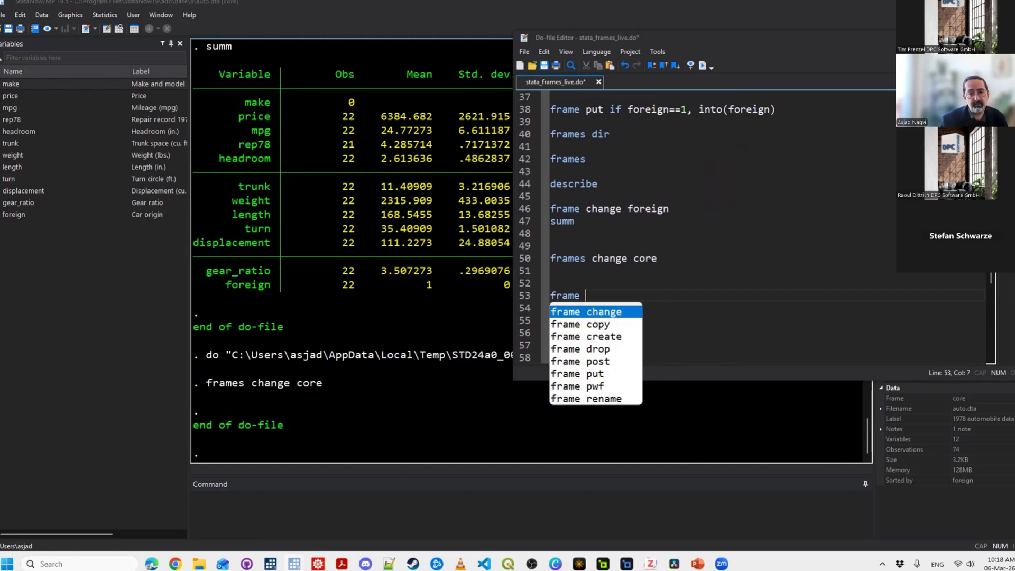
type("fro")
key("BackSpace")
key("BackSpace")
type("or")
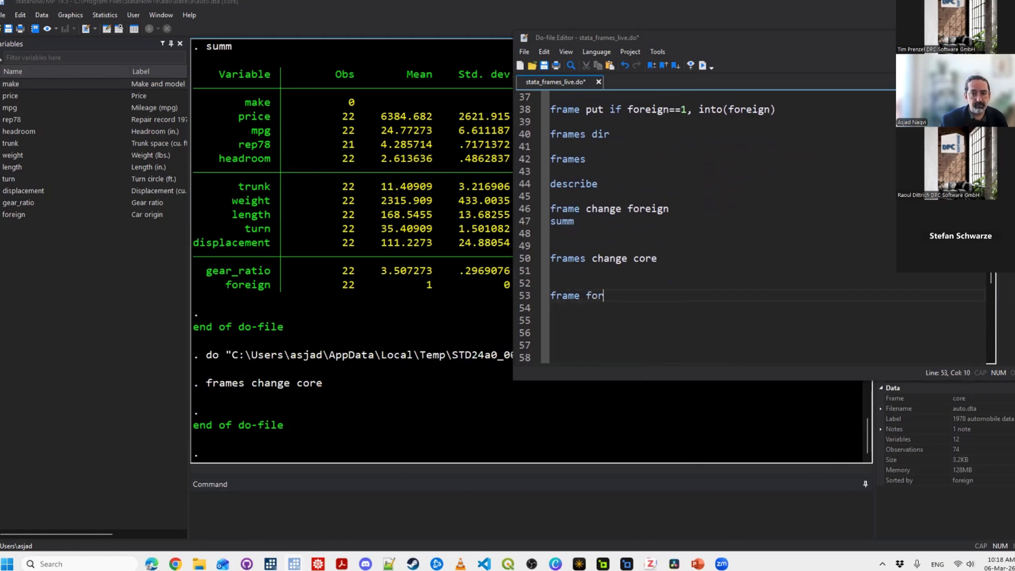
type("egin")
key("BackSpace")
key("BackSpace")
key("BackSpace")
key("BackSpace")
type("eign")
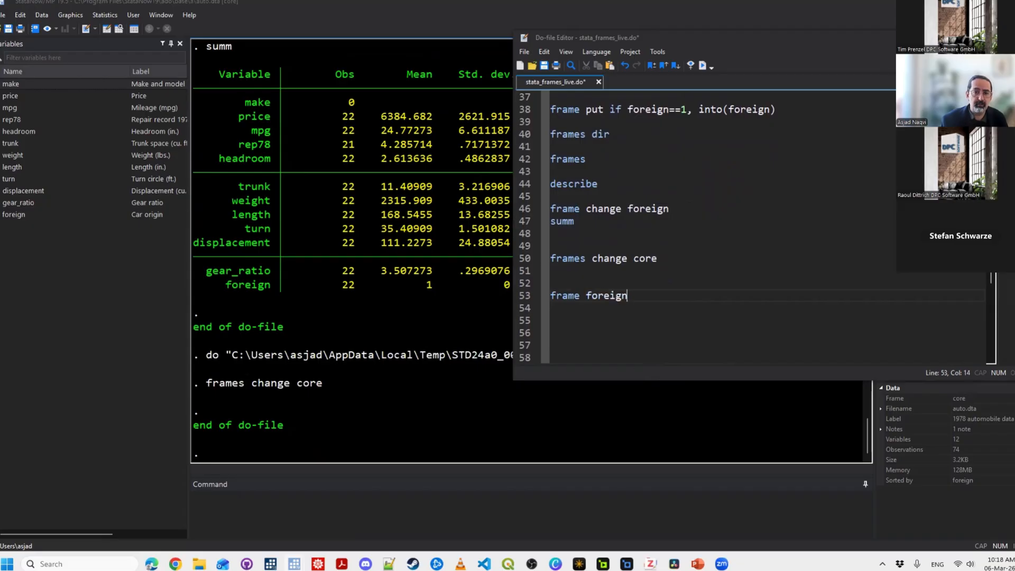
type(": summ")
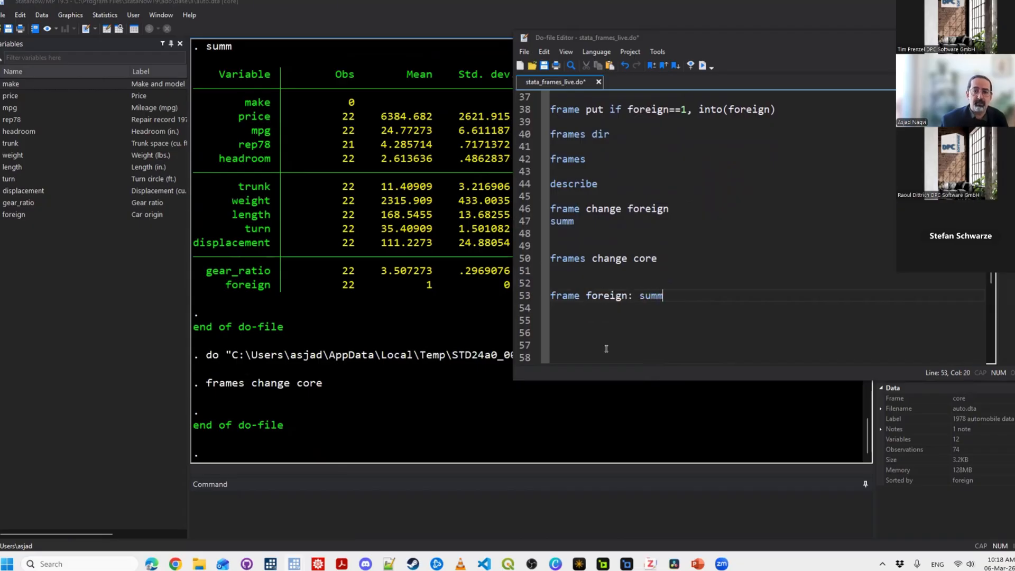
Run the frame foreign: summ command on line 53 to summarize the foreign frame without switching to it.
key("shift+Home")
key("ctrl+d")
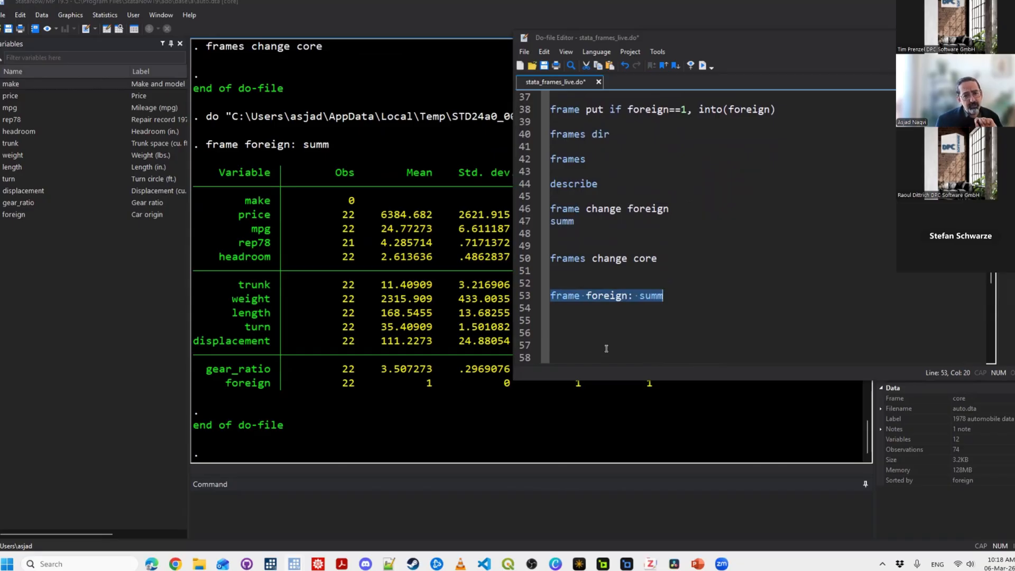
key("Home")
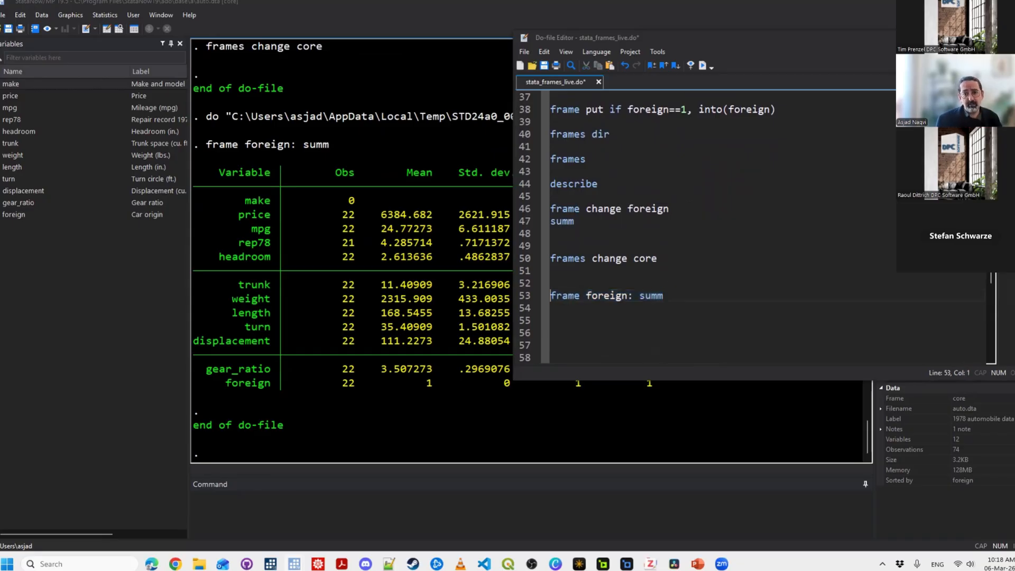
Write the loop header foreach x in core foreign mysubset { on line 55, below the frame foreign: summ command.
key("End")
key("Down")
key("Down")
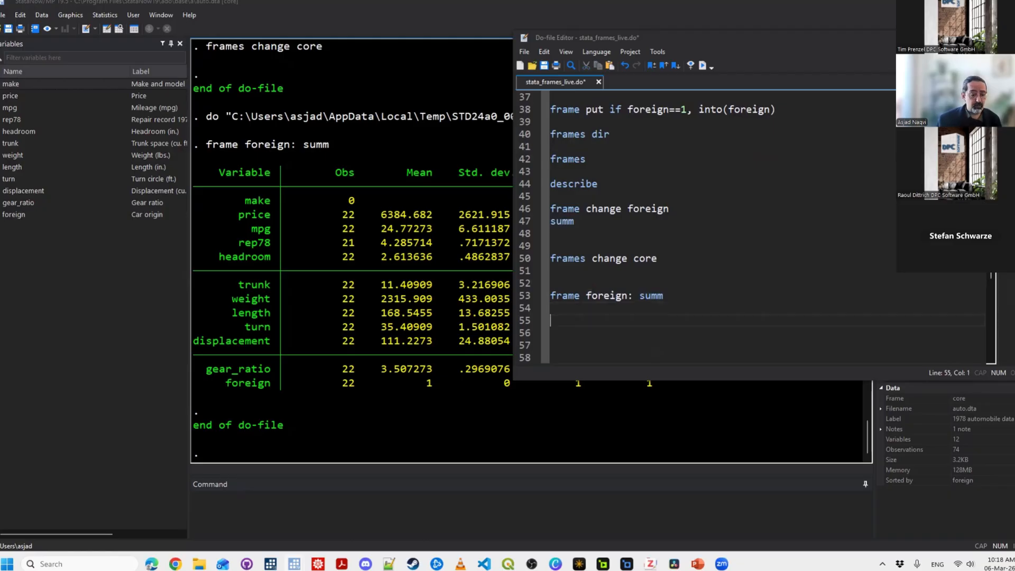
type("foreach x in cor")
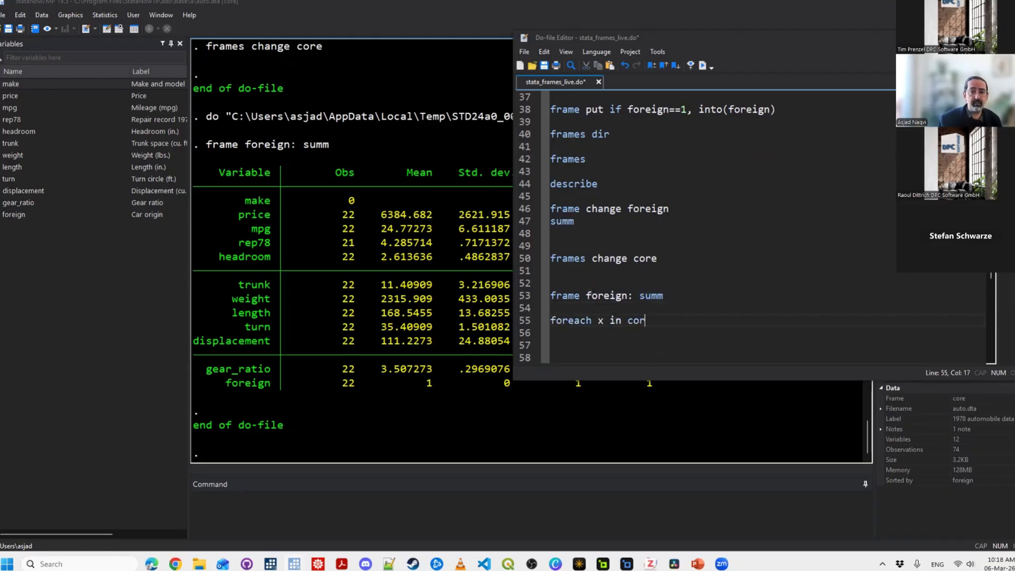
type("e fnq")
key("BackSpace")
key("BackSpace")
type("oreign")
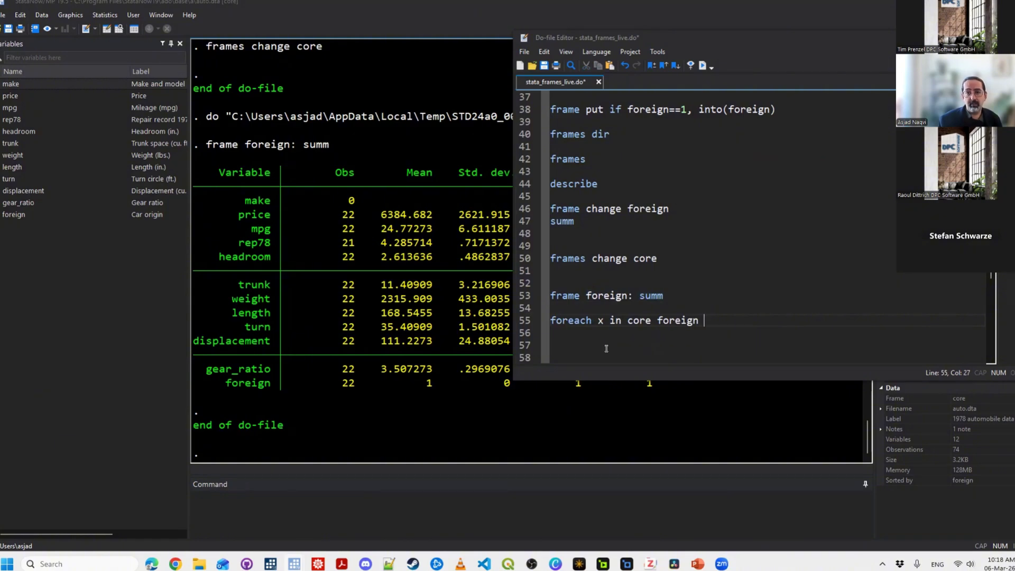
type(" my")
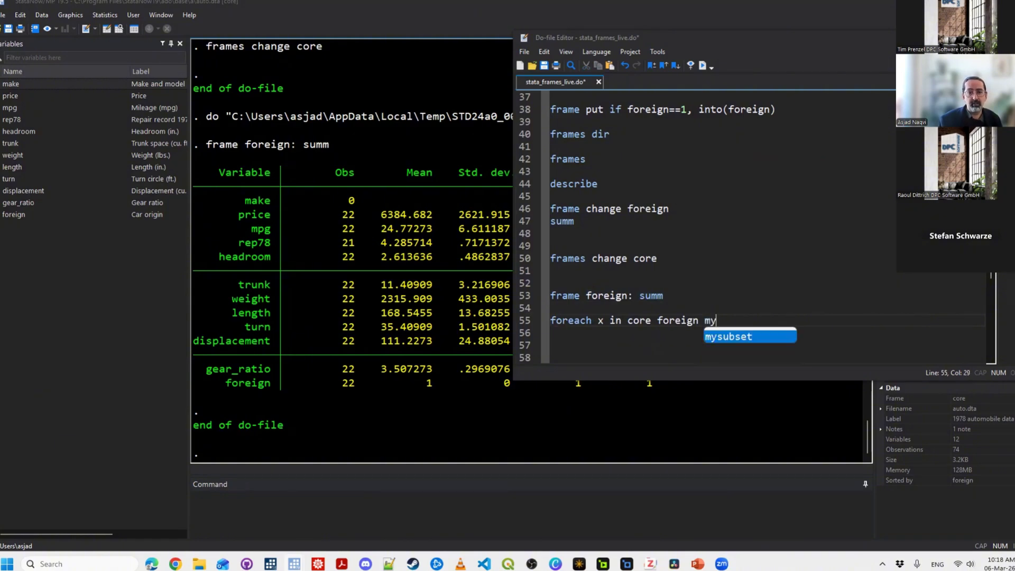
key("Tab")
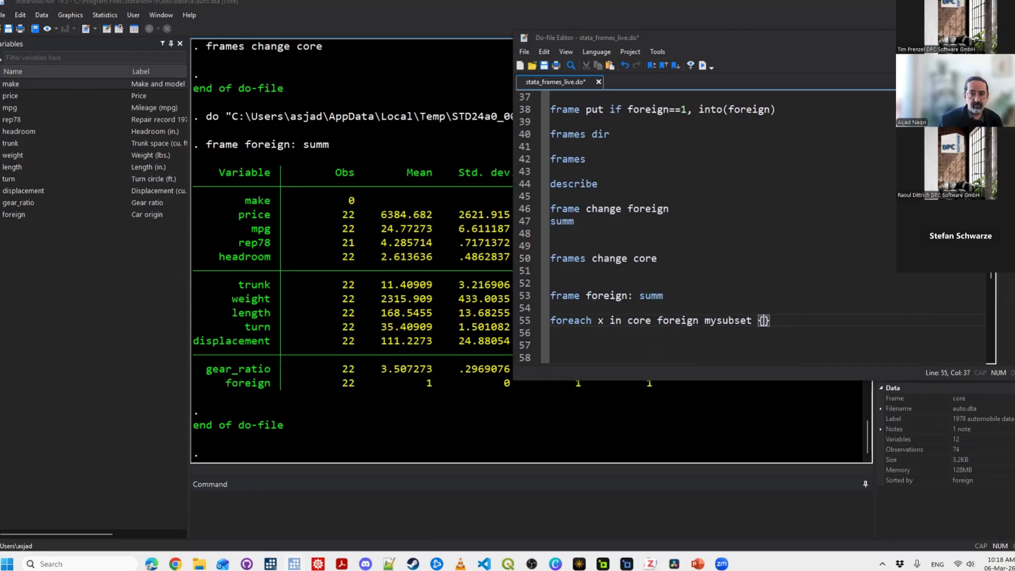
type("{")
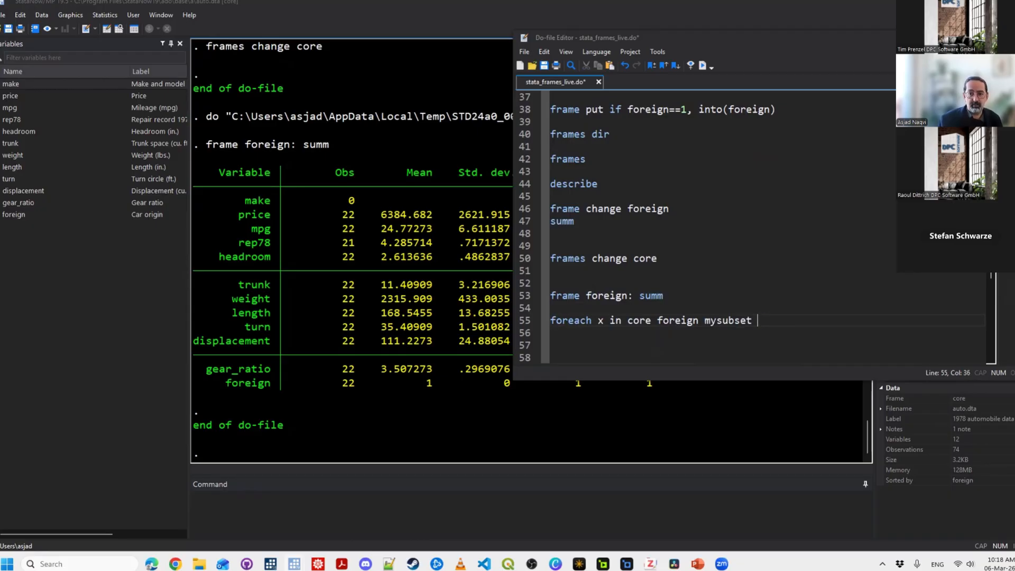
Add frame `x': summ as the body of the foreach loop and save the do-file.
key("Return")
type("frame `x': ")
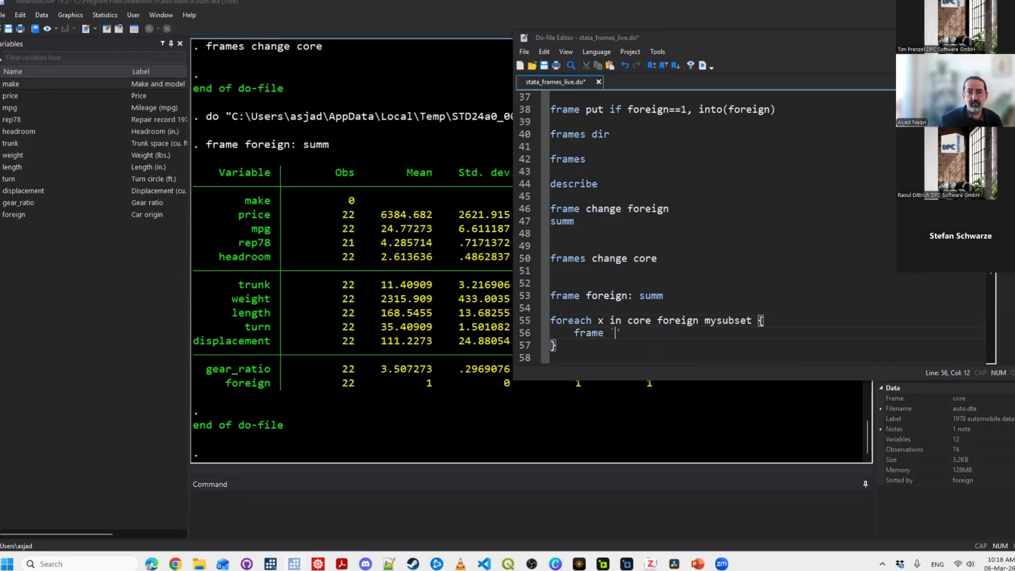
type("summ")
key("ctrl+s")
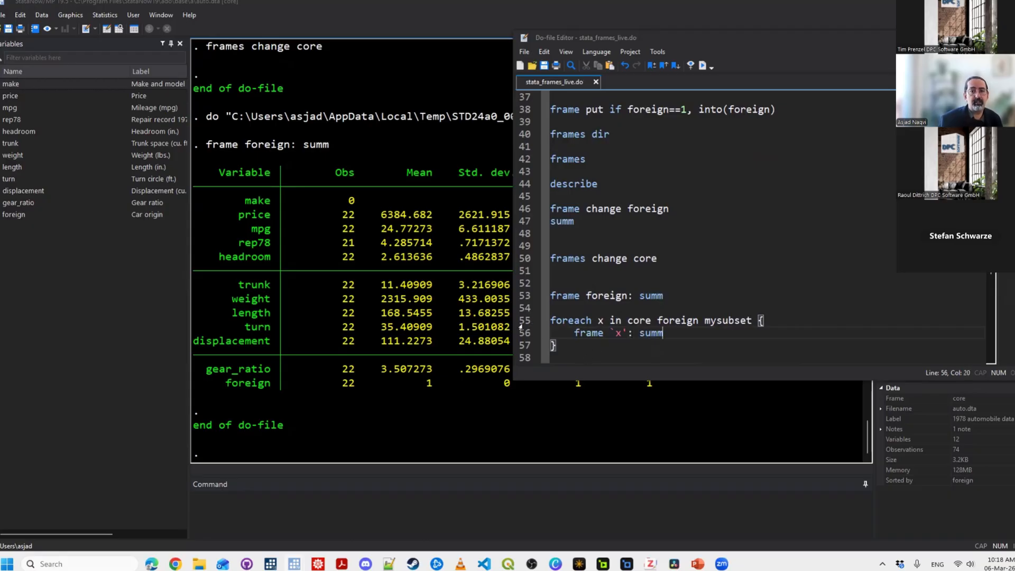
Run the foreach loop on lines 55 to 57 and review the summaries for each frame.
key("Down")
key("shift+Up")
key("shift+Up")
key("ctrl+d")
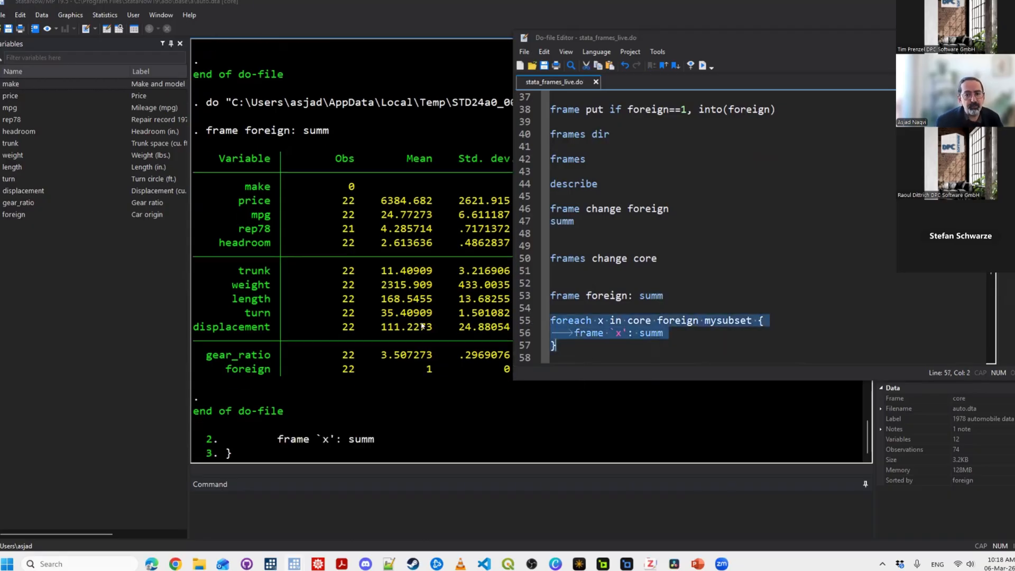
scroll(422, 325, "up", 9)
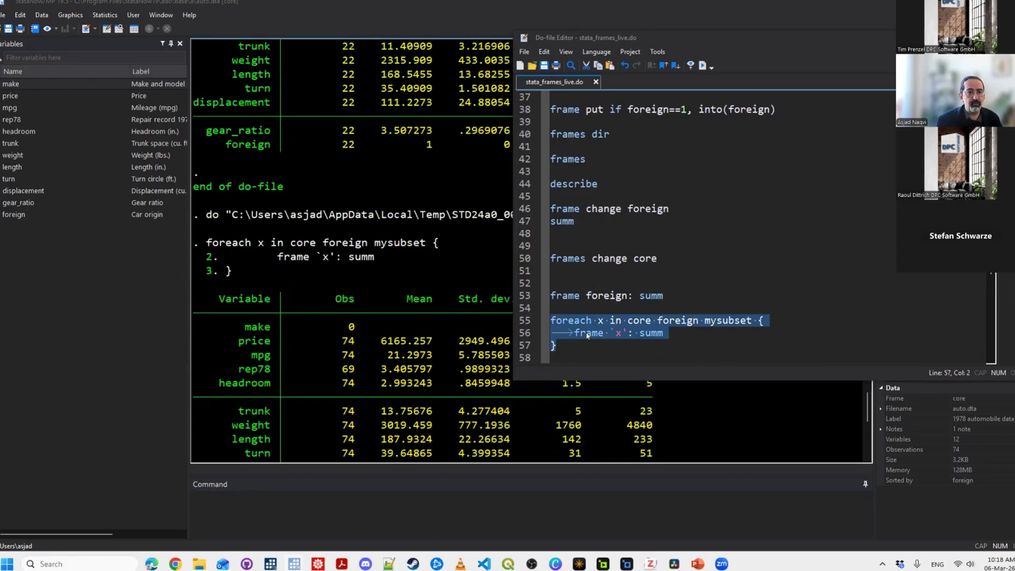
scroll(440, 301, "down", 2)
scroll(614, 379, "down", 6)
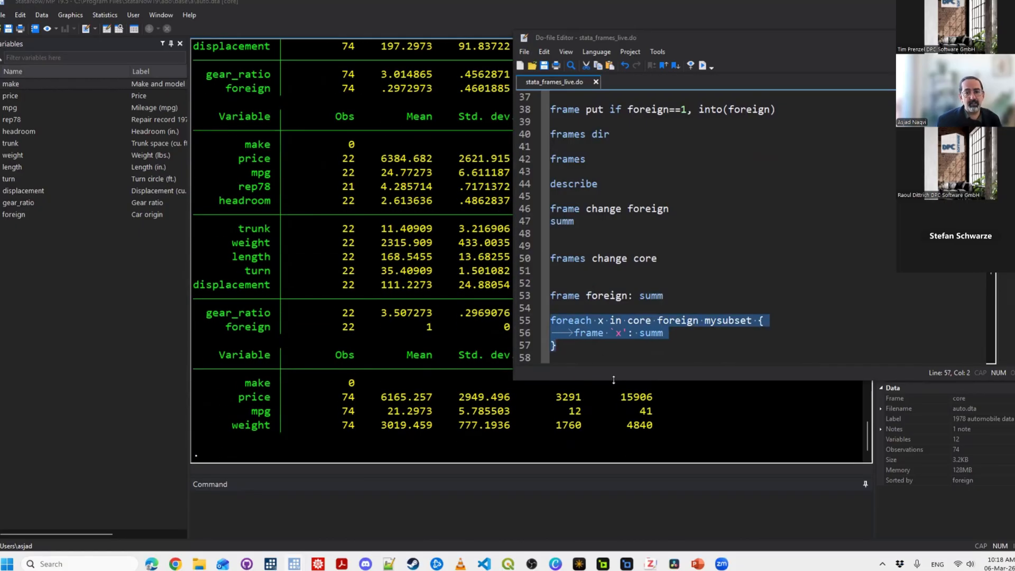
Insert di in white "Frame `x'" above the summ line inside the foreach loop and save the do-file.
key("Up")
key("Return")
key("Up")
type("di in yehi")
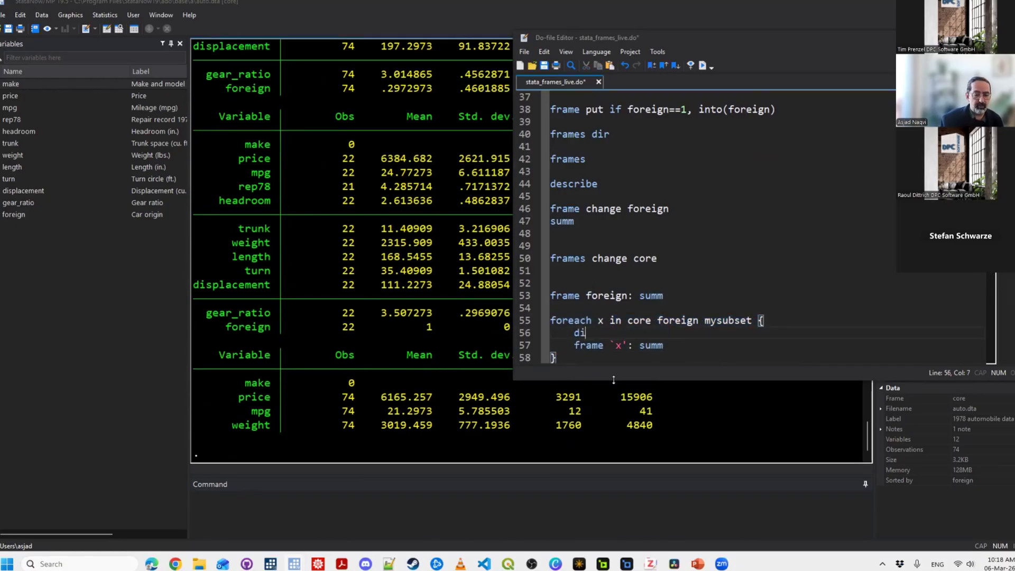
key("BackSpace")
key("BackSpace")
key("BackSpace")
key("BackSpace")
type("whi")
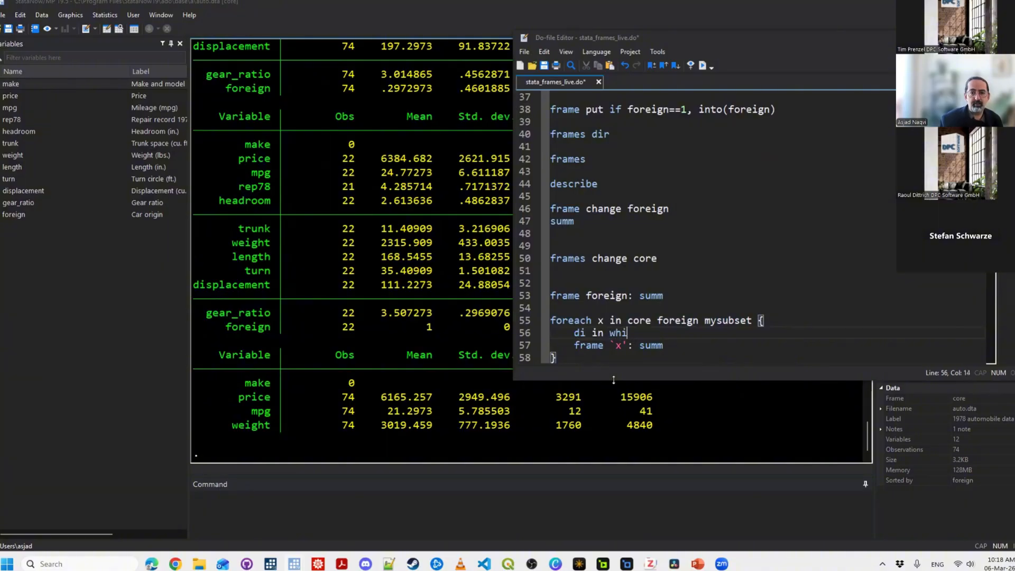
type("le \"Frame `x")
key("ctrl+s")
Run the foreach loop with the frame-name display line over core, foreign and mysubset.
scroll(542, 198, "down", 4)
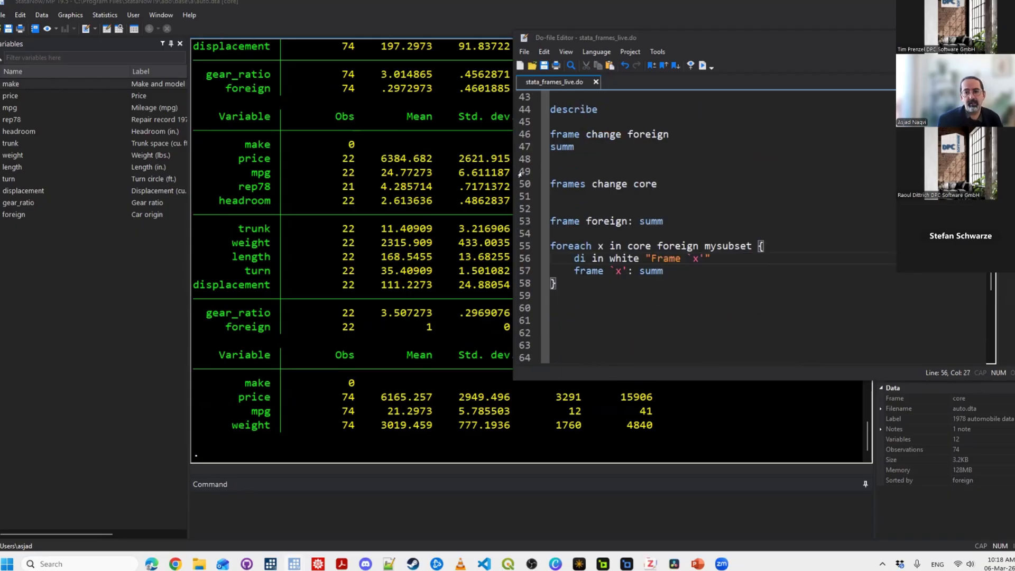
left_click_drag(553, 245, 550, 183)
key("shift+Up")
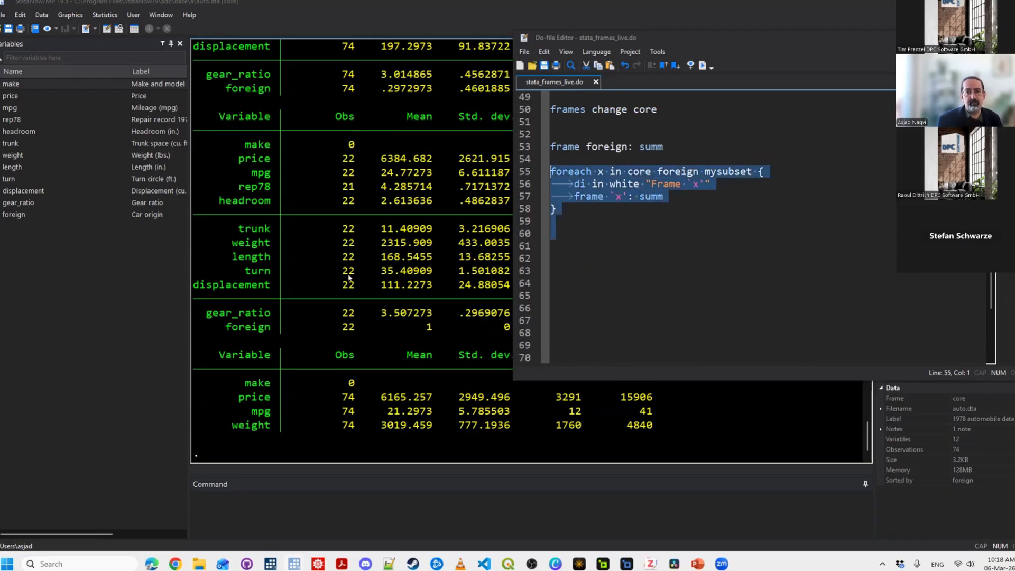
key("ctrl+d")
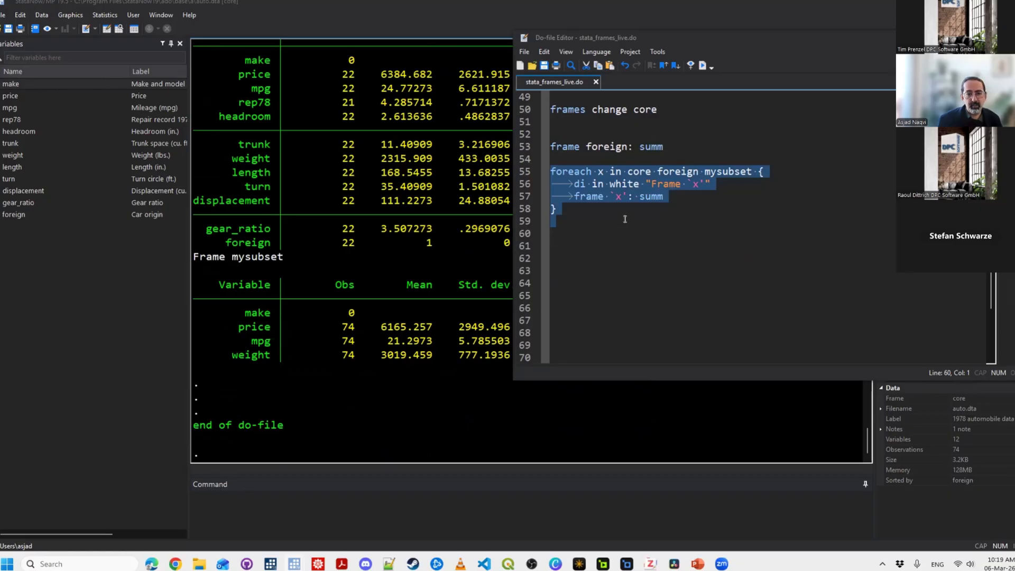
key("Down")
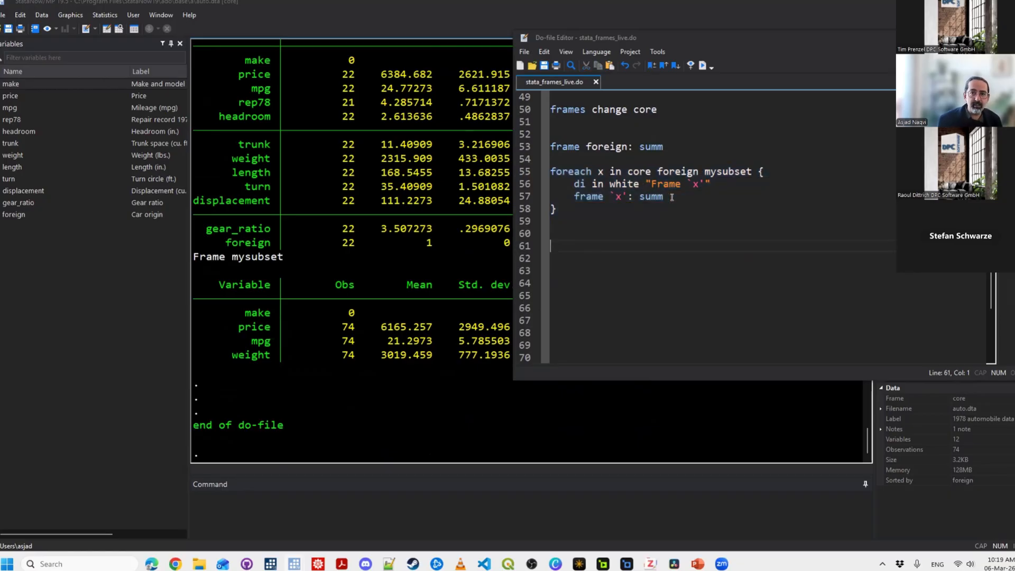
Compare the frame-prefixed summ command inside the loop on line 57 with the one on line 53.
left_click(672, 197)
double_click(652, 197)
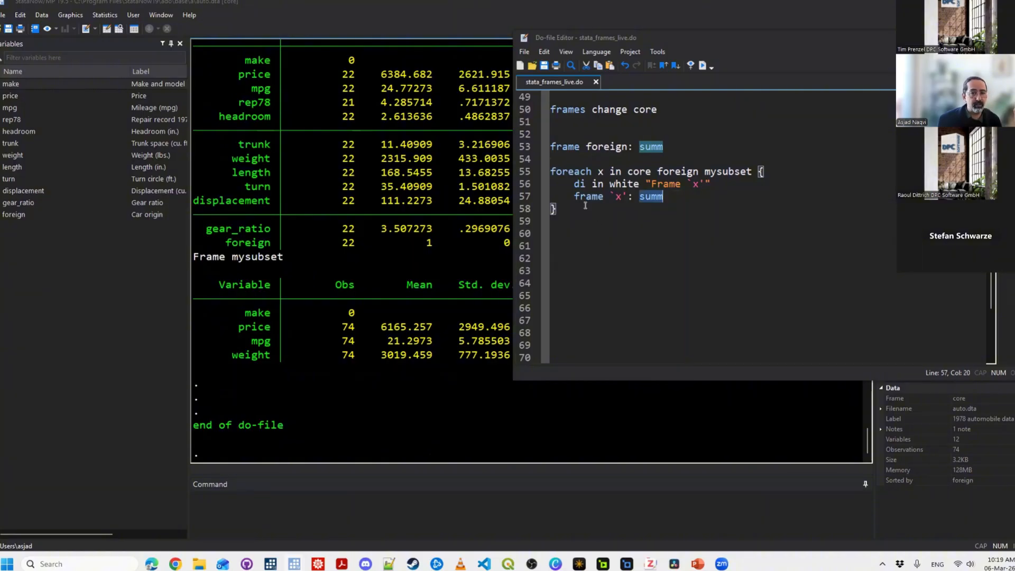
key("Down")
key("Down")
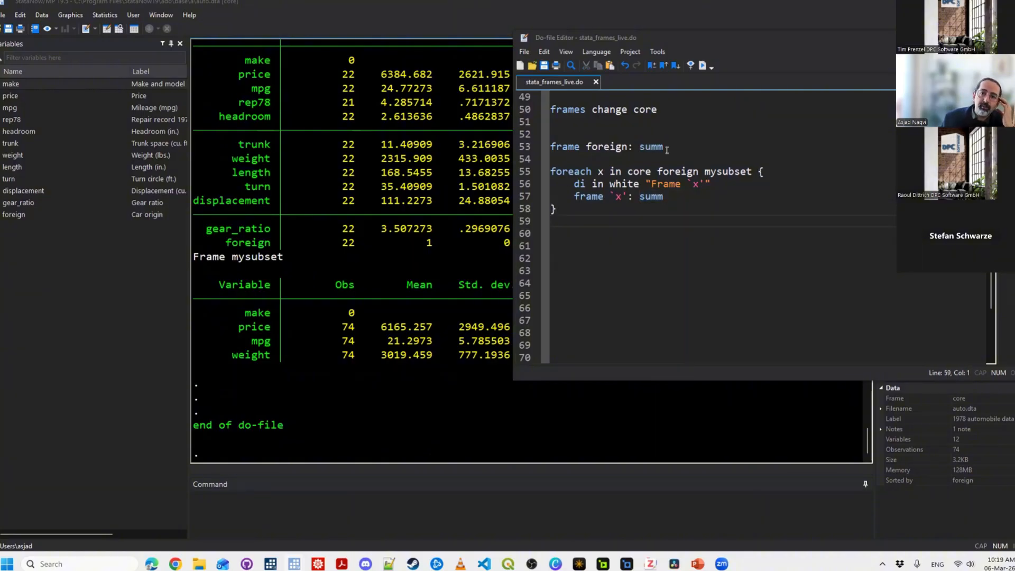
key("Up")
key("Up")
key("Home")
key("ctrl+shift+Right")
key("ctrl+shift+Right")
key("ctrl+shift+Right")
key("ctrl+shift+Right")
key("ctrl+shift+Right")
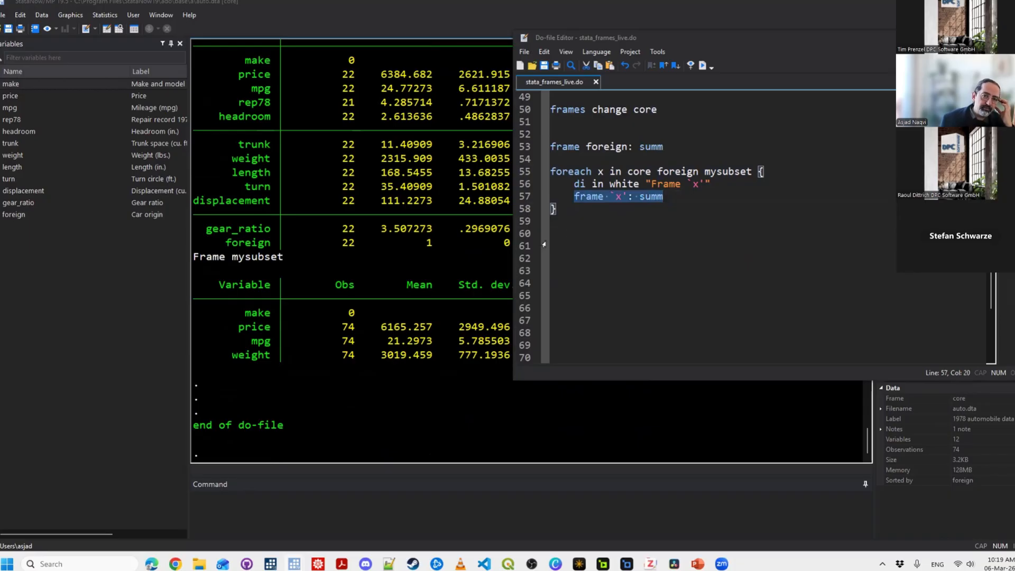
key("Up")
key("Up")
key("Up")
key("Up")
key("ctrl+shift+Left")
key("ctrl+shift+Left")
key("ctrl+shift+Left")
key("ctrl+shift+Left")
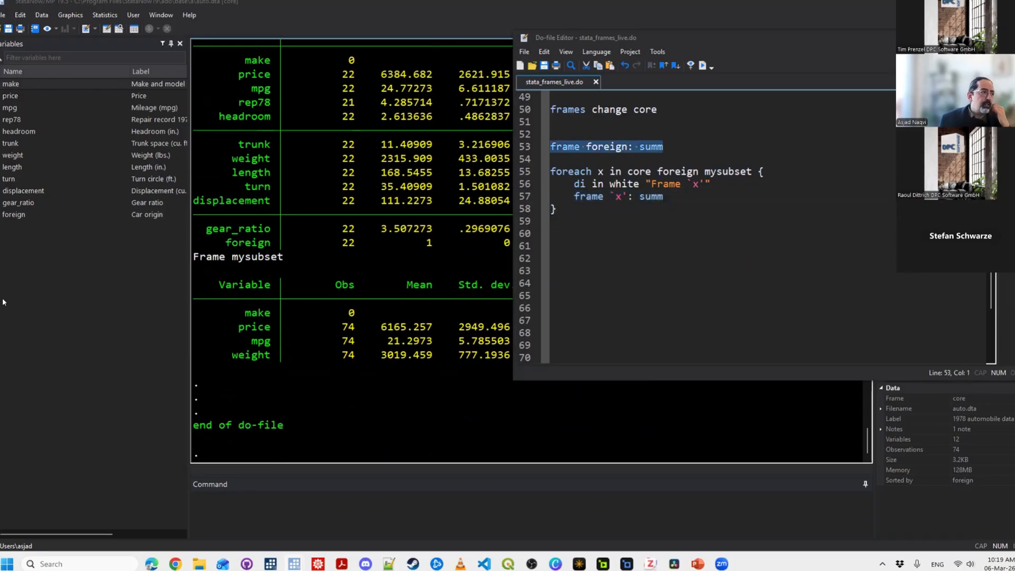
Start a frame foreign { } block on line 61 below the loop, with blank lines inside its braces.
left_click(626, 259)
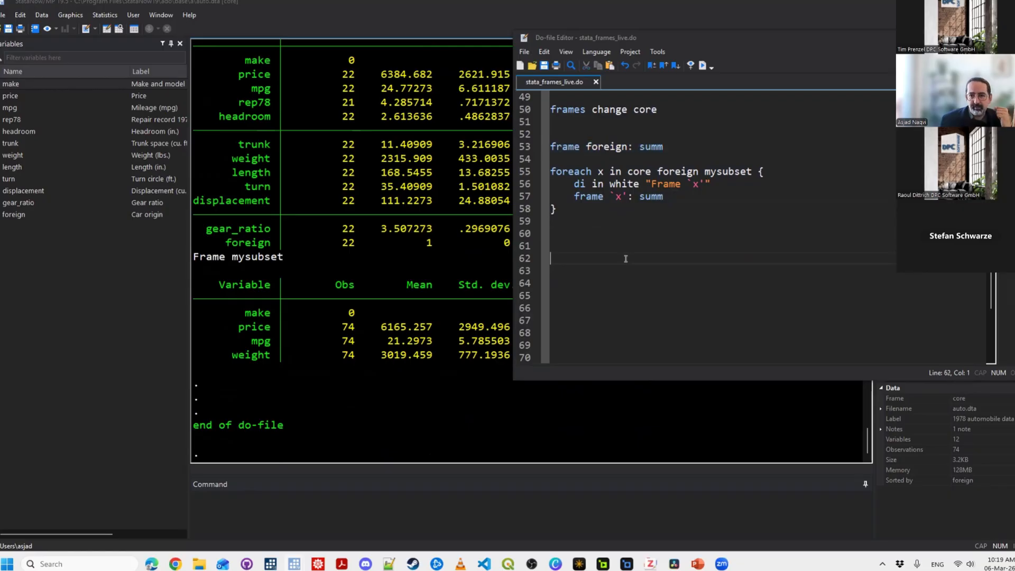
key("Up")
key("Return")
key("Up")
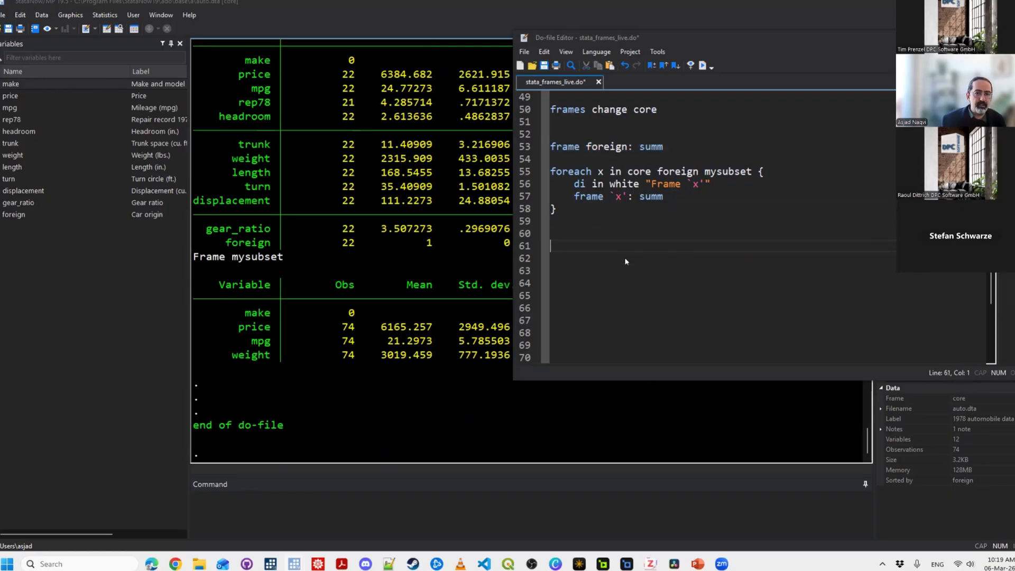
type("fr")
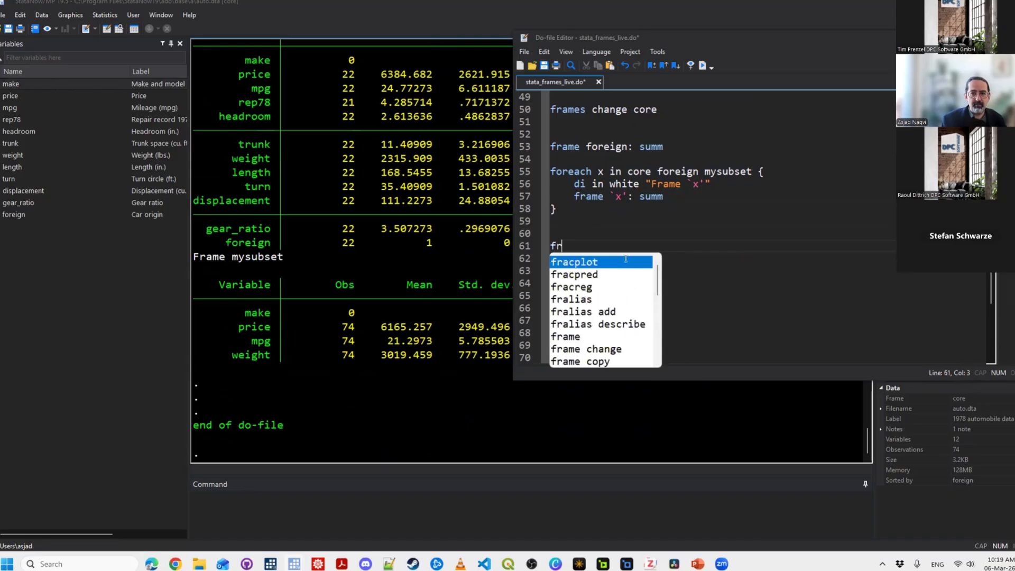
type("ame f")
key("Tab")
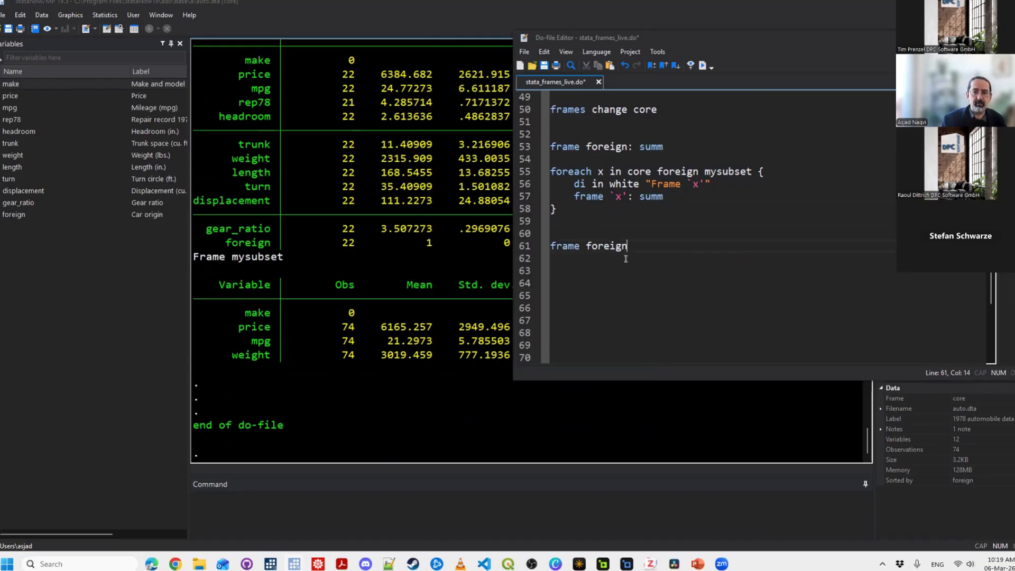
type("{")
key("Return")
key("Return")
key("Return")
key("Up")
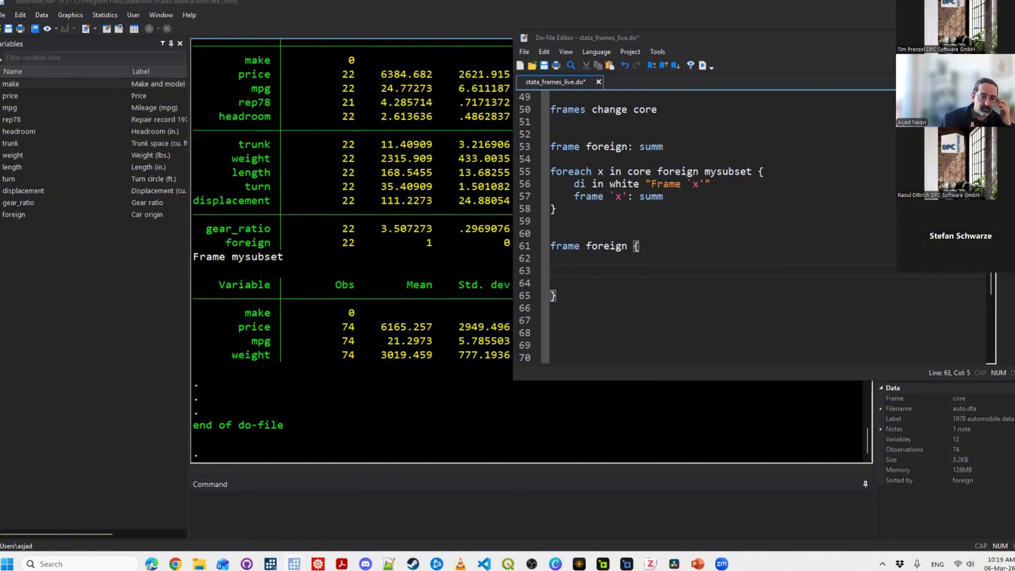
Write the nested loop foreach x of varlist _all { summ `x' } inside the frame foreign block and save the do-file.
type("fore")
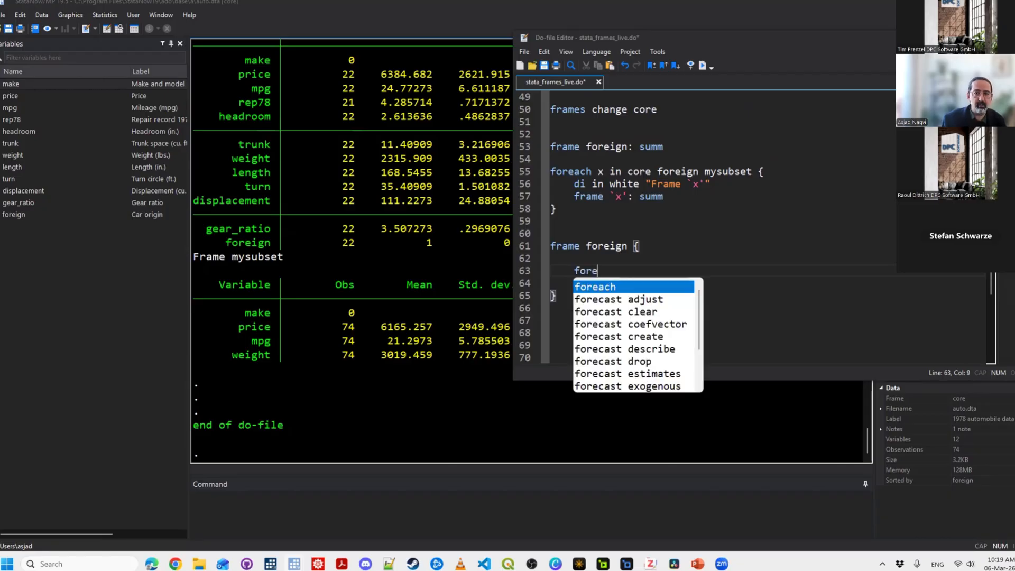
type("ach x of varilist")
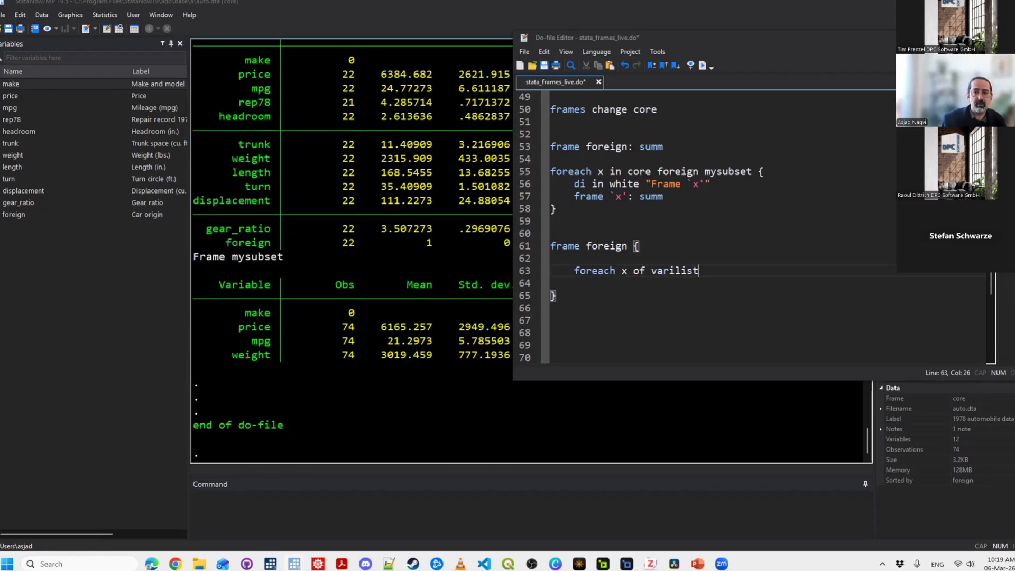
key("BackSpace")
key("BackSpace")
key("BackSpace")
key("BackSpace")
key("BackSpace")
key("BackSpace")
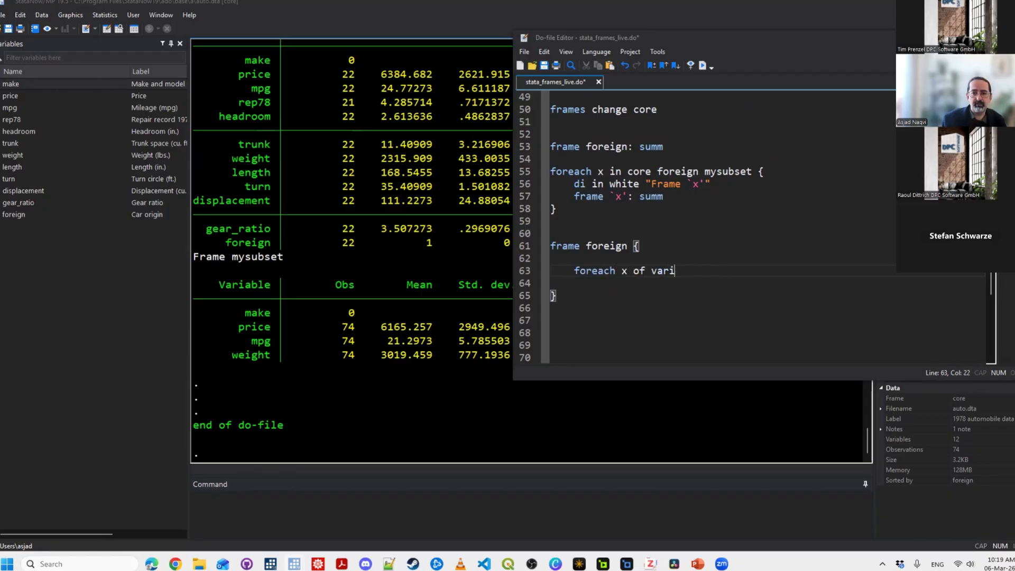
type("list _all {")
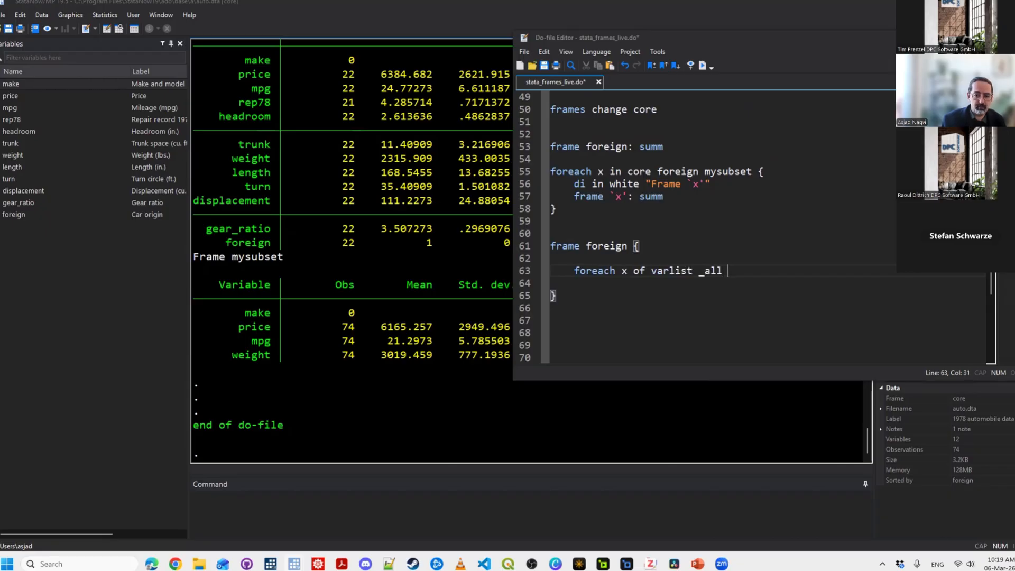
key("Return")
type("summ `x'")
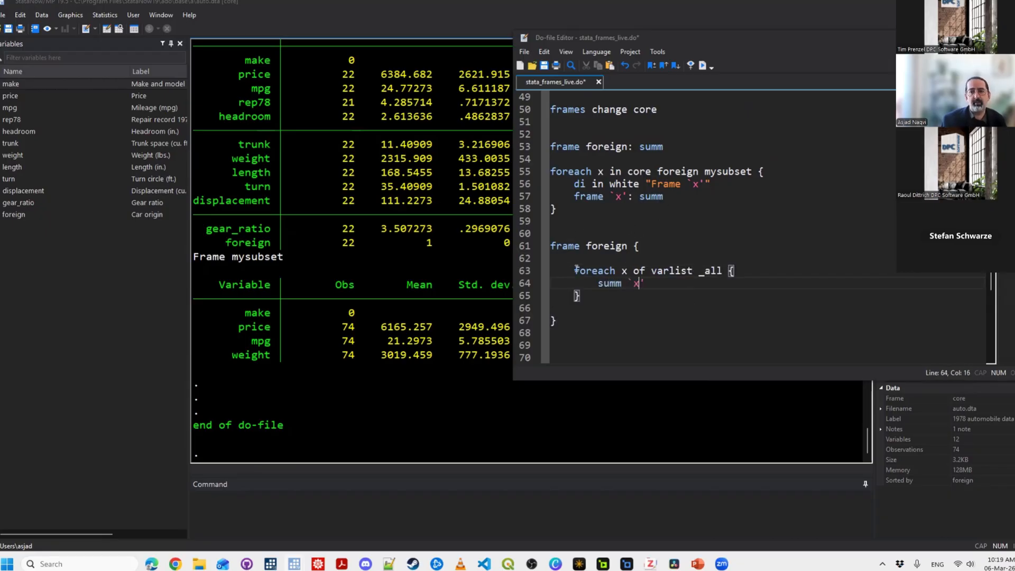
key("ctrl+s")
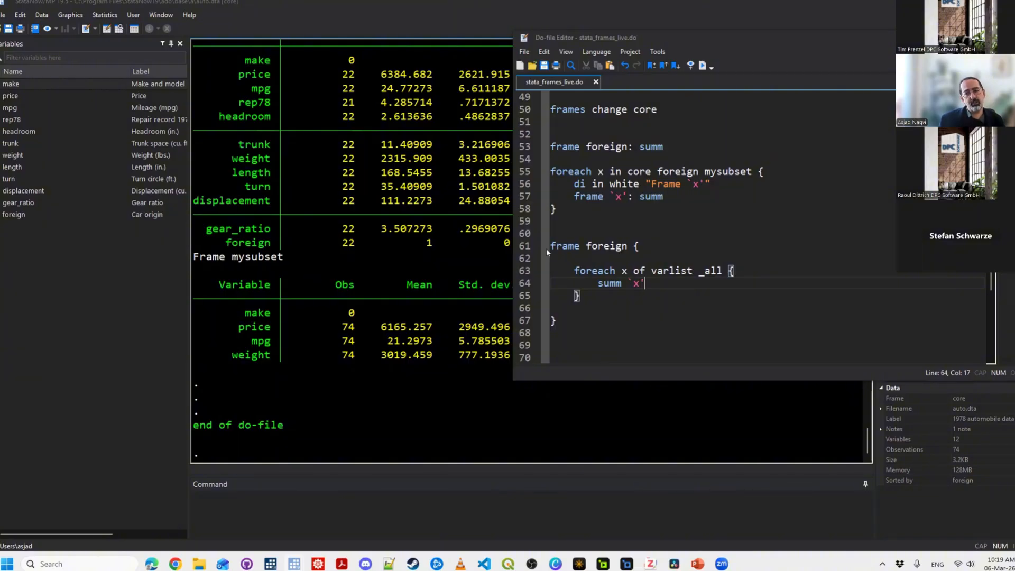
Run the frame foreign block on lines 60 to 67 and compare it with the one-line prefix command on line 53.
left_click_drag(583, 334, 551, 234)
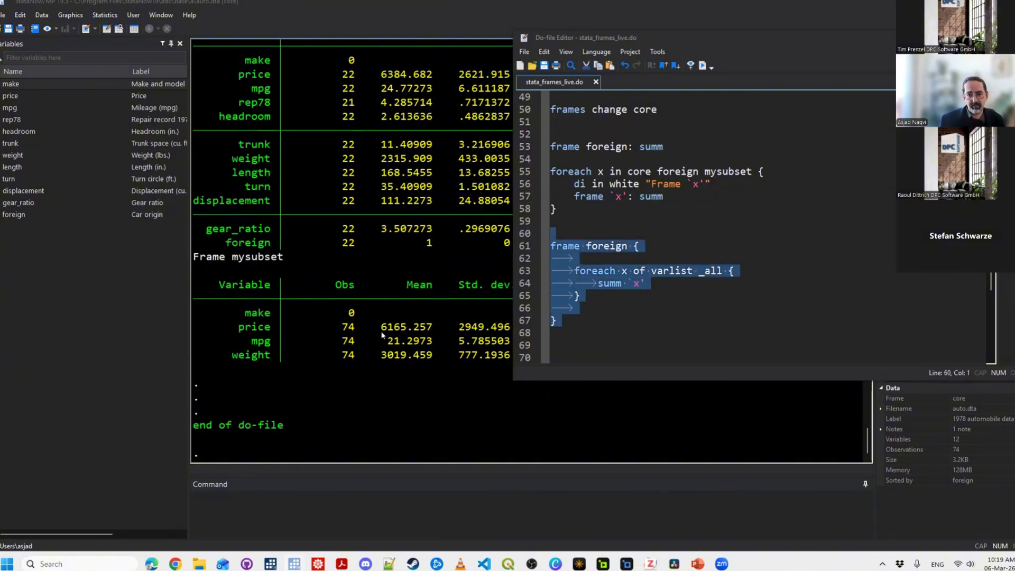
key("ctrl+d")
key("ctrl+d")
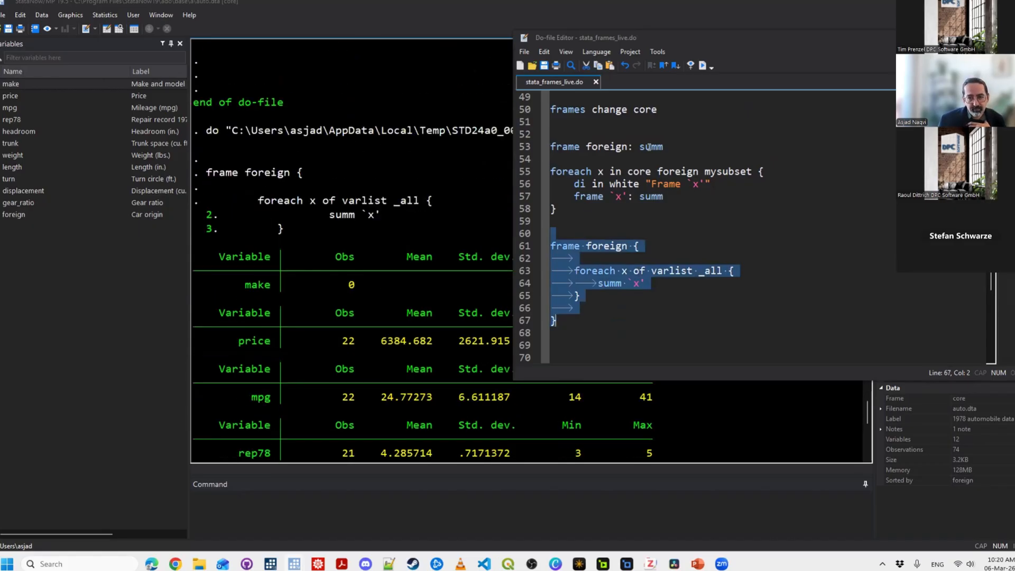
left_click_drag(551, 147, 664, 147)
left_click_drag(560, 321, 551, 246)
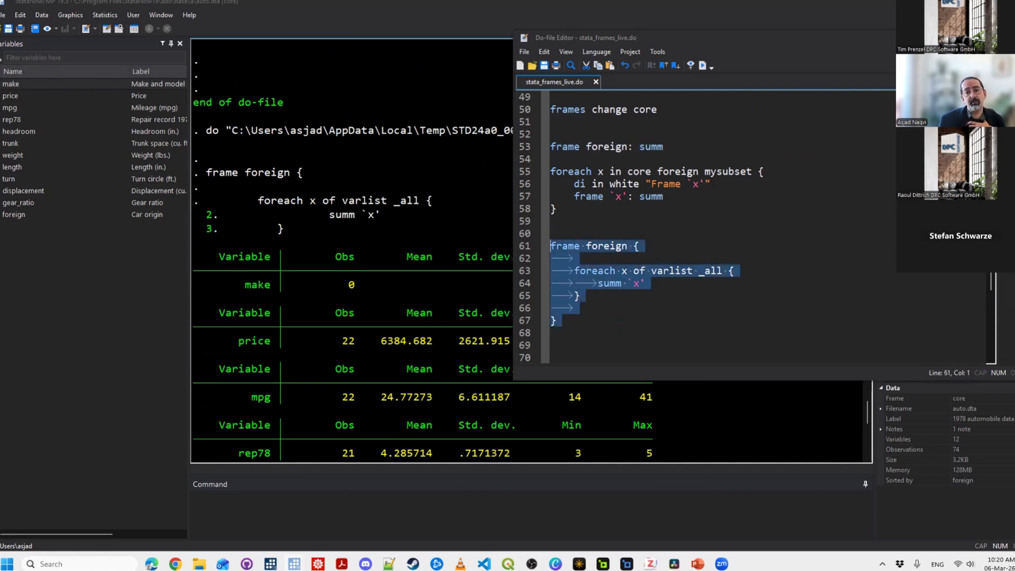
Add the comment "// single frame operation" on line 52 above the frame foreign: summ command.
left_click(551, 135)
type("// ")
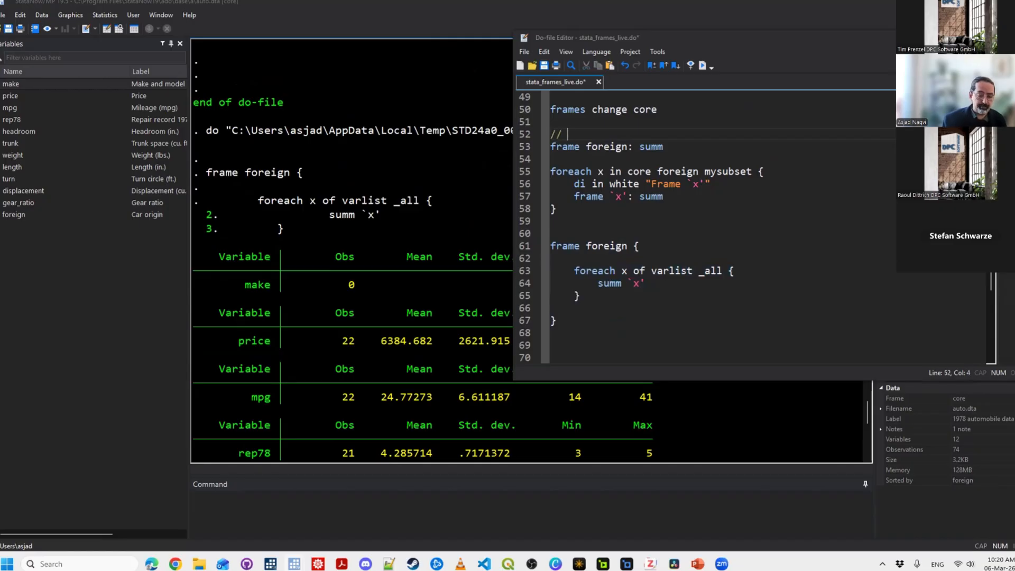
type("single frame operation")
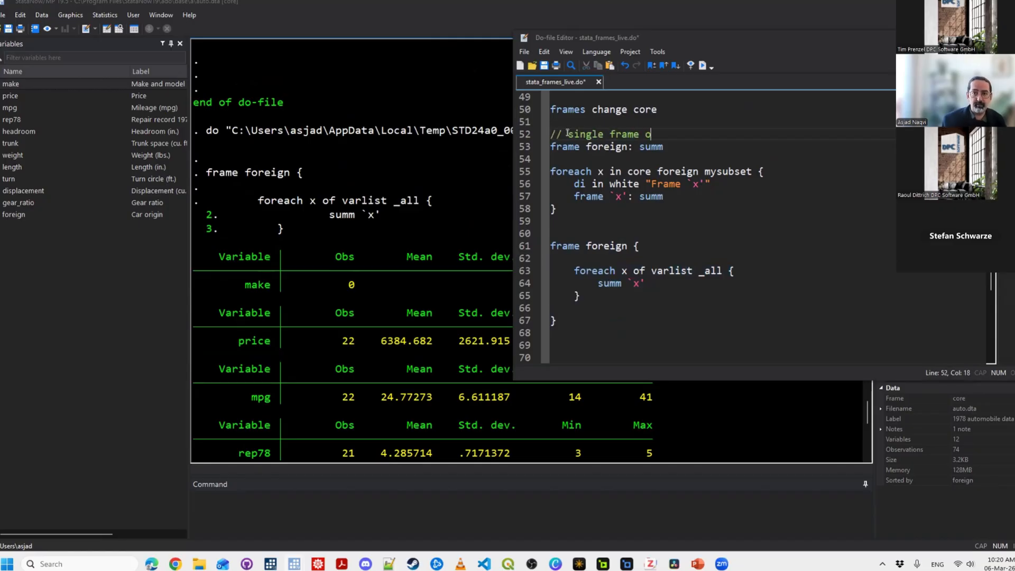
Insert the comment "// frame block operation" on its own line directly above the frame foreign { } block.
key("Down")
key("Down")
key("Down")
key("Down")
key("Down")
key("Down")
key("Down")
key("Down")
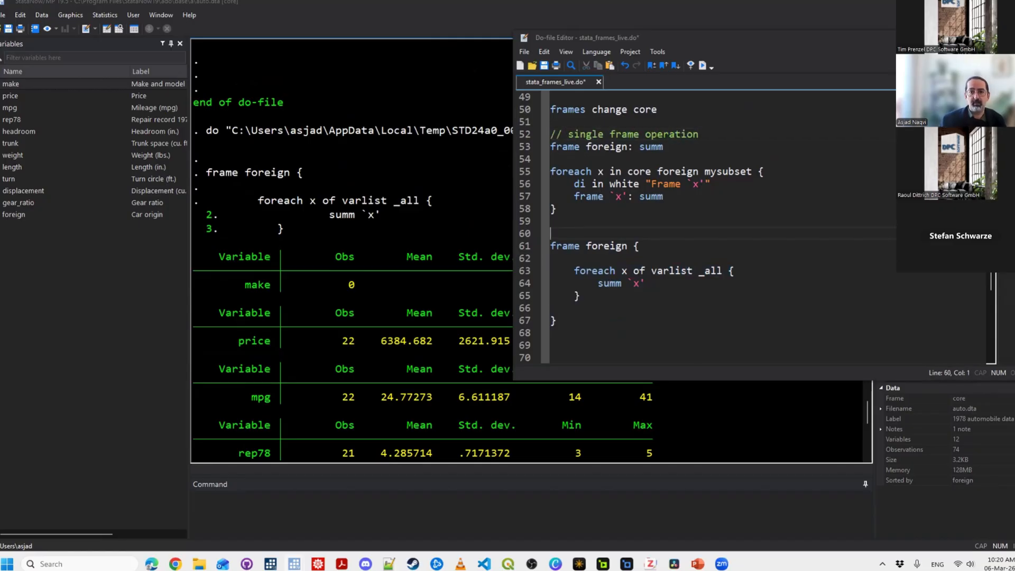
key("Return")
type("// bo")
key("BackSpace")
key("BackSpace")
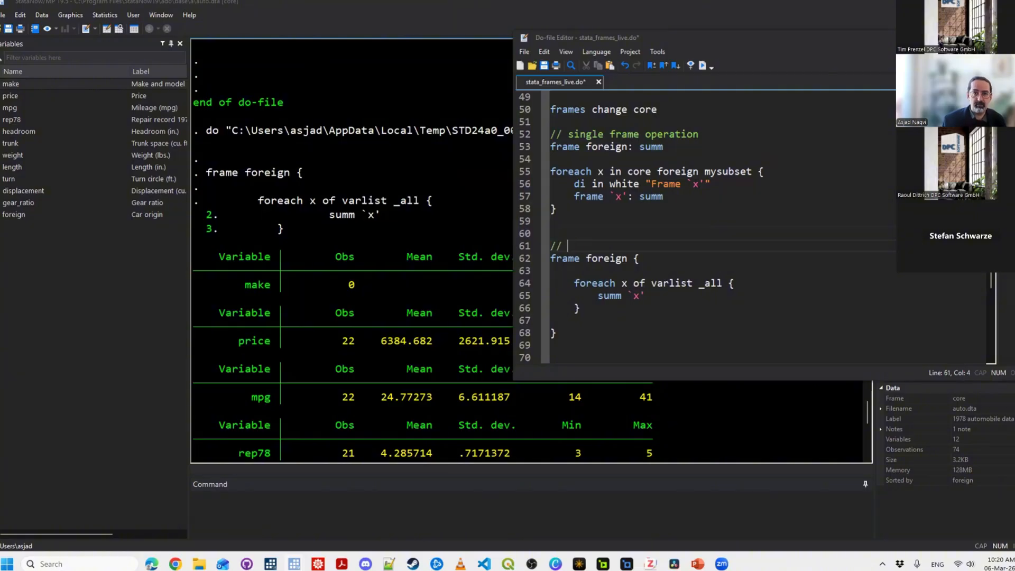
type("frame b")
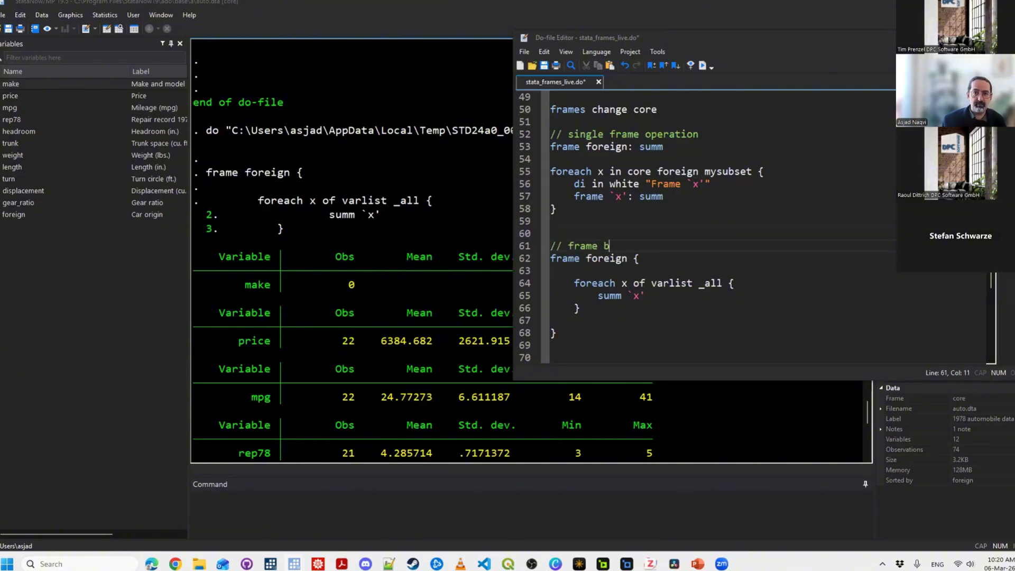
type("loc  operation")
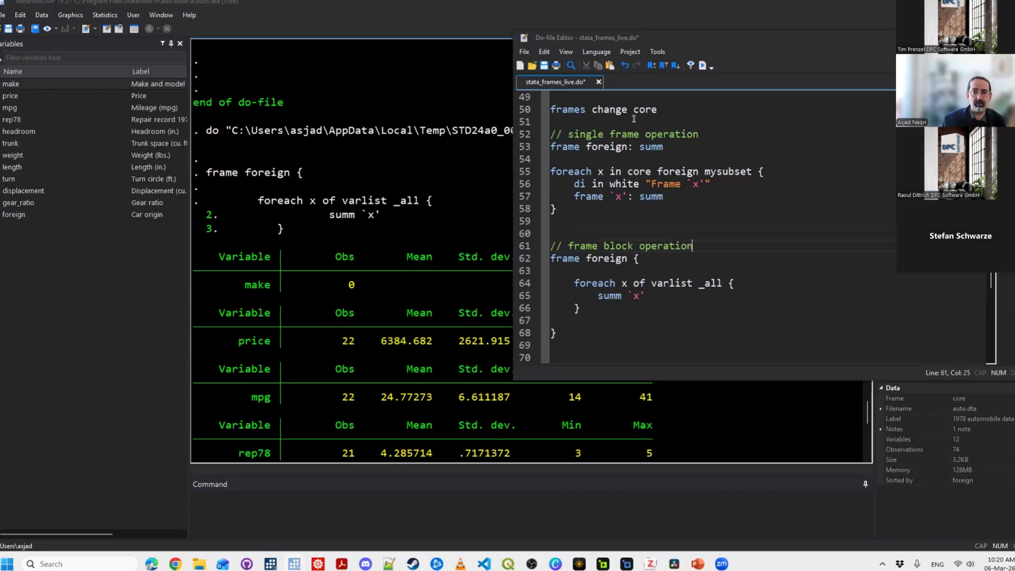
key("Left")
key("Left")
key("Left")
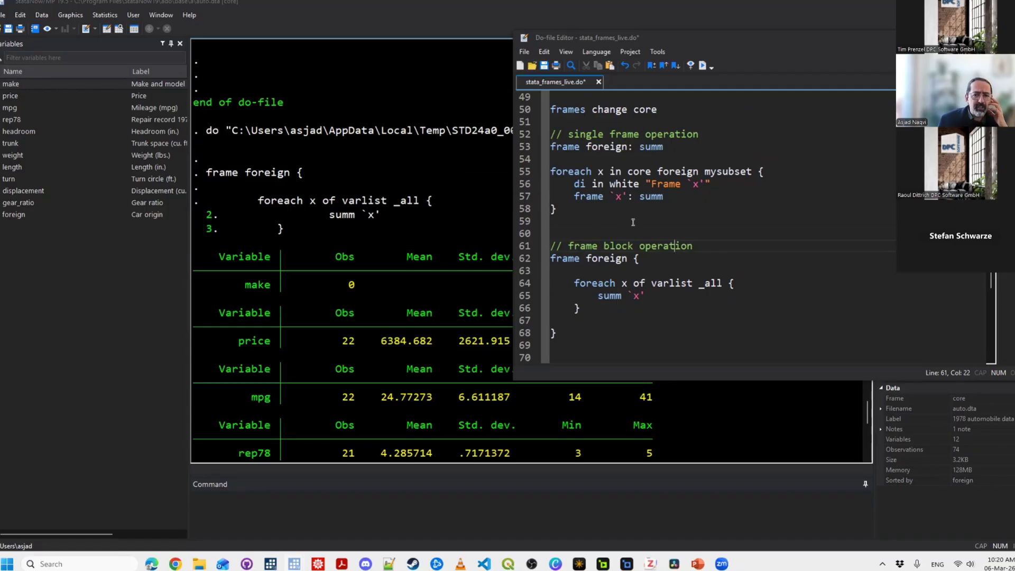
Remove the blank line before the closing brace of the frame foreign block.
left_click(641, 258)
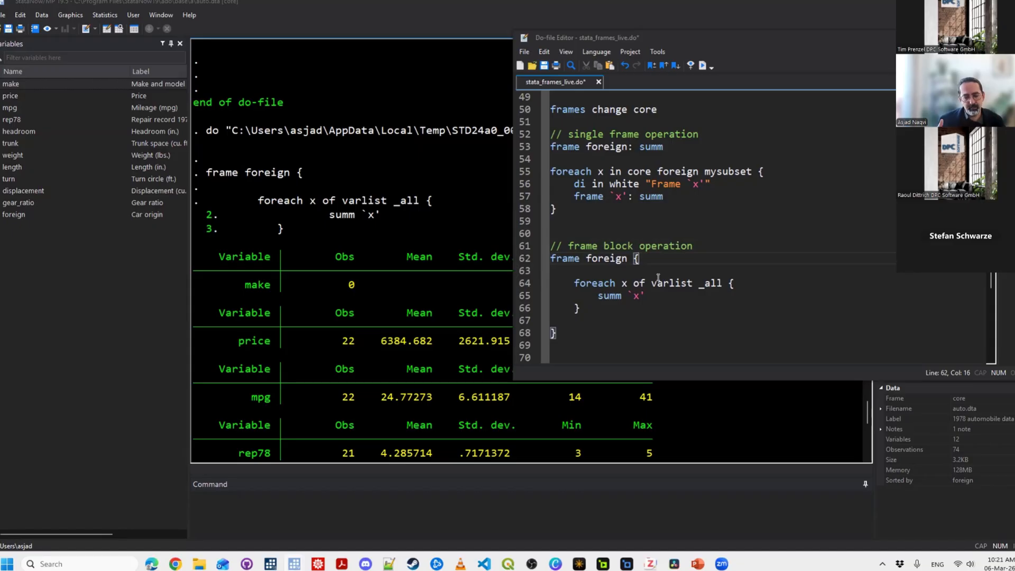
left_click(624, 325)
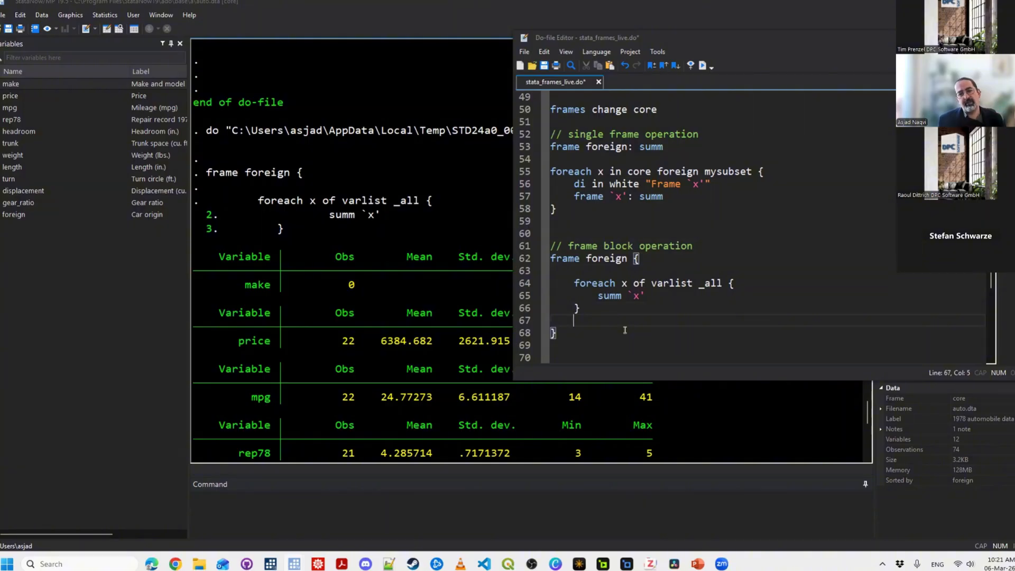
key("shift+Home")
key("Delete")
key("Down")
key("Down")
key("Up")
key("Up")
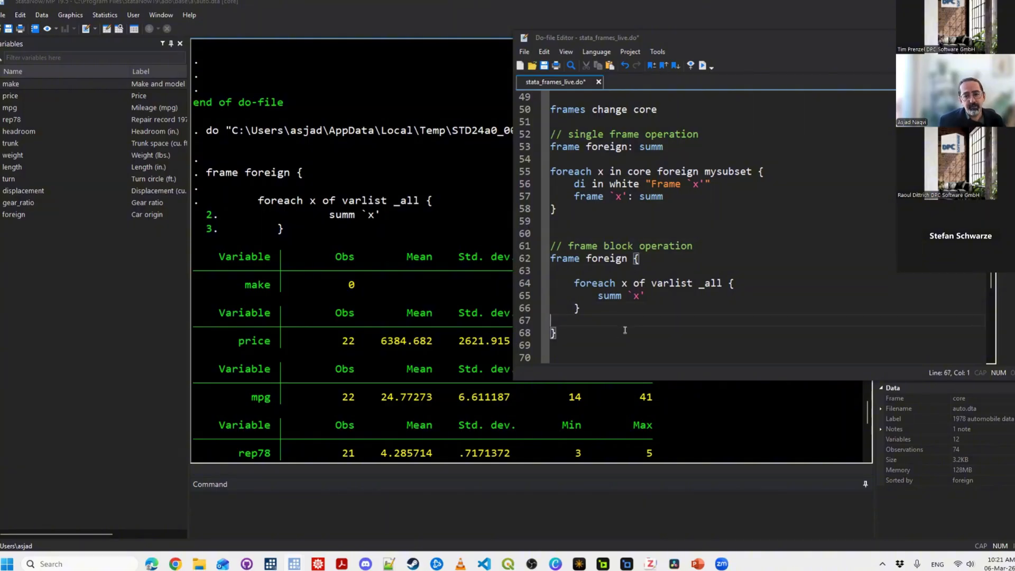
key("Delete")
Add a **** separator on line 71 below the frame block, with preserve on line 73 and restore on line 75.
key("Down")
key("Down")
scroll(625, 330, "down", 3)
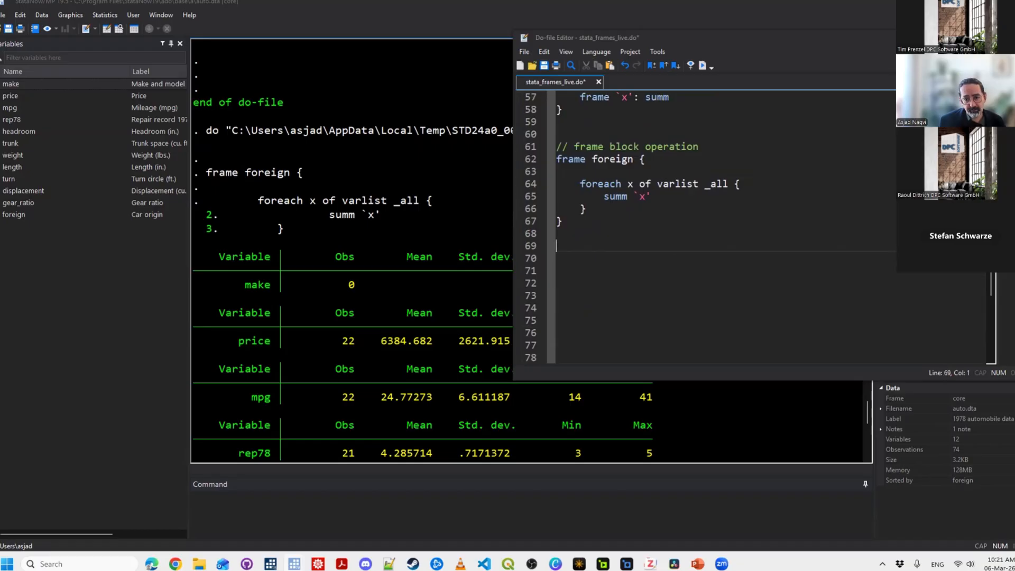
key("Down")
key("Return")
type("****")
key("Return")
key("Return")
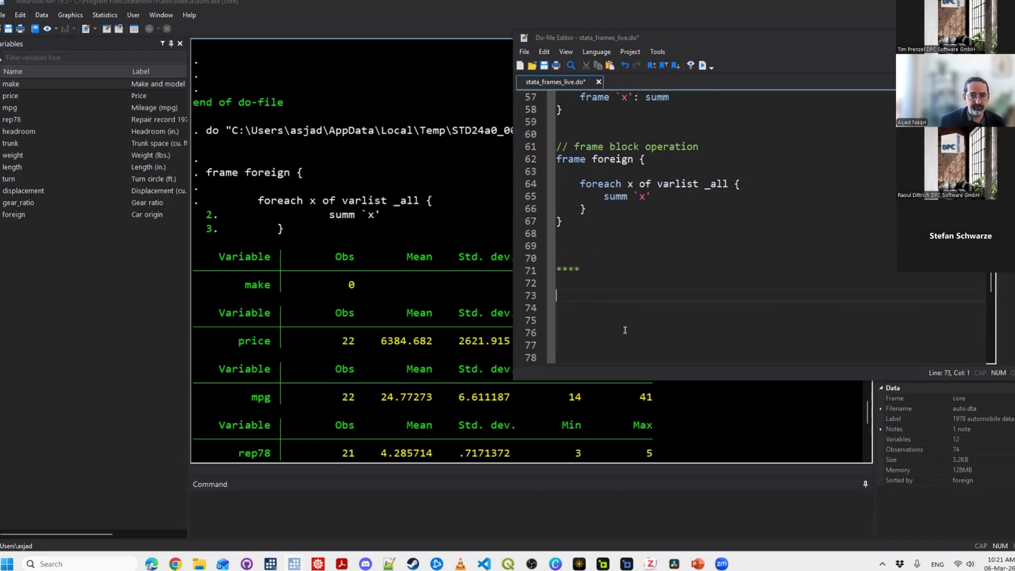
type("preserve")
key("Return")
key("Return")
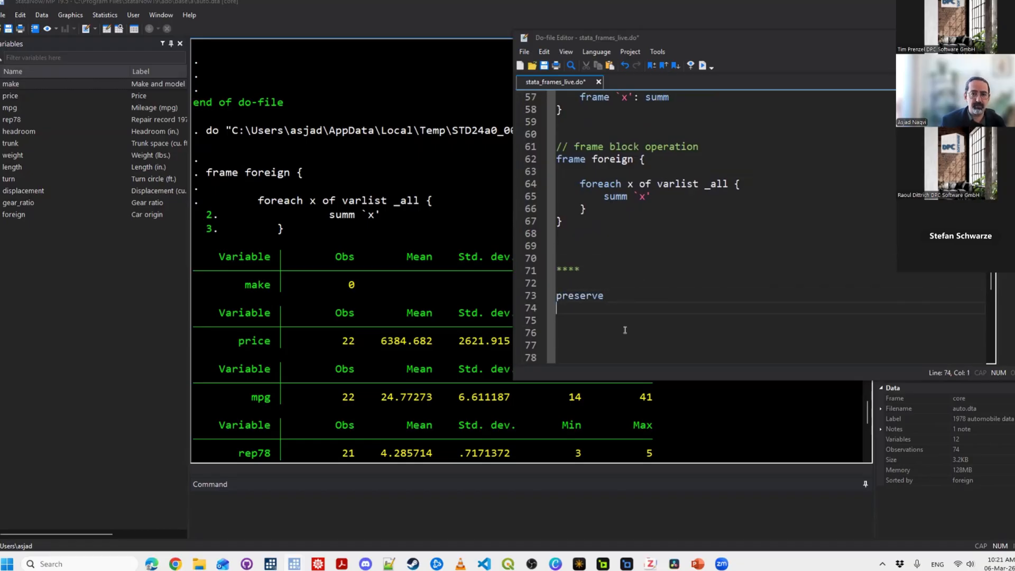
type("restore")
Comment out preserve and restore with leading asterisks and remove the blank line between them.
key("Up")
key("Up")
key("Up")
key("Up")
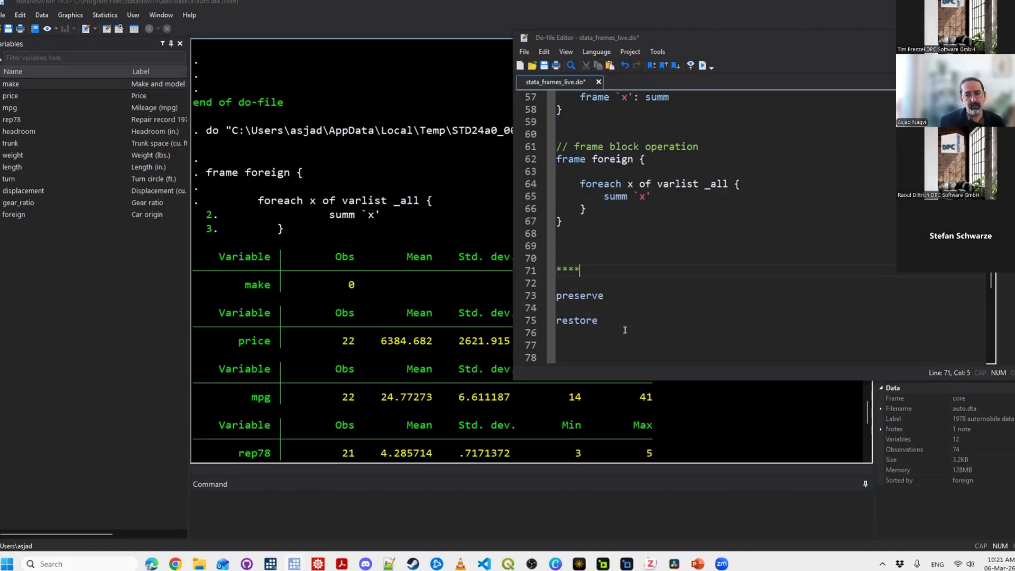
key("Down")
key("Down")
key("Home")
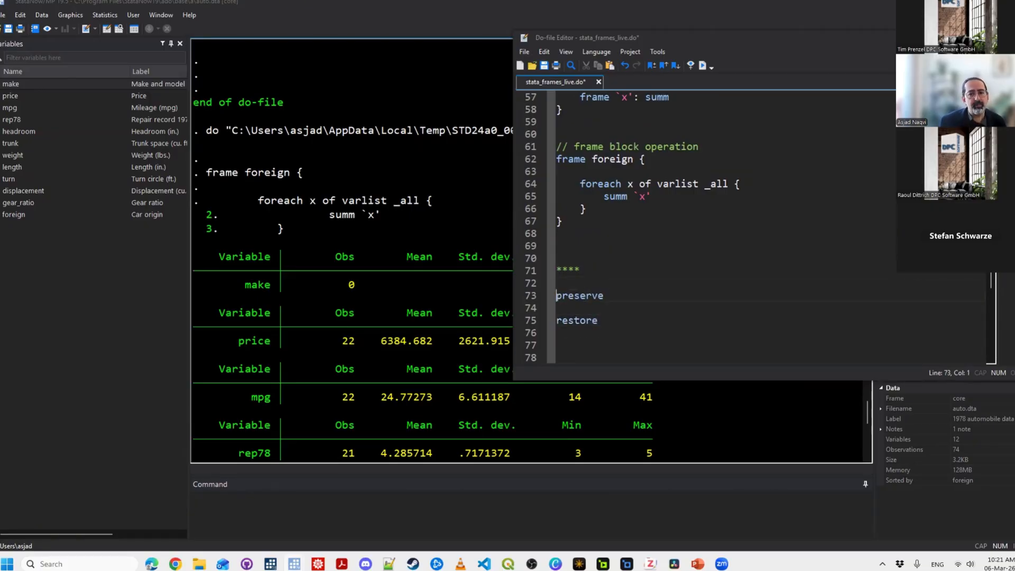
type("*")
key("Down")
key("Delete")
type("*")
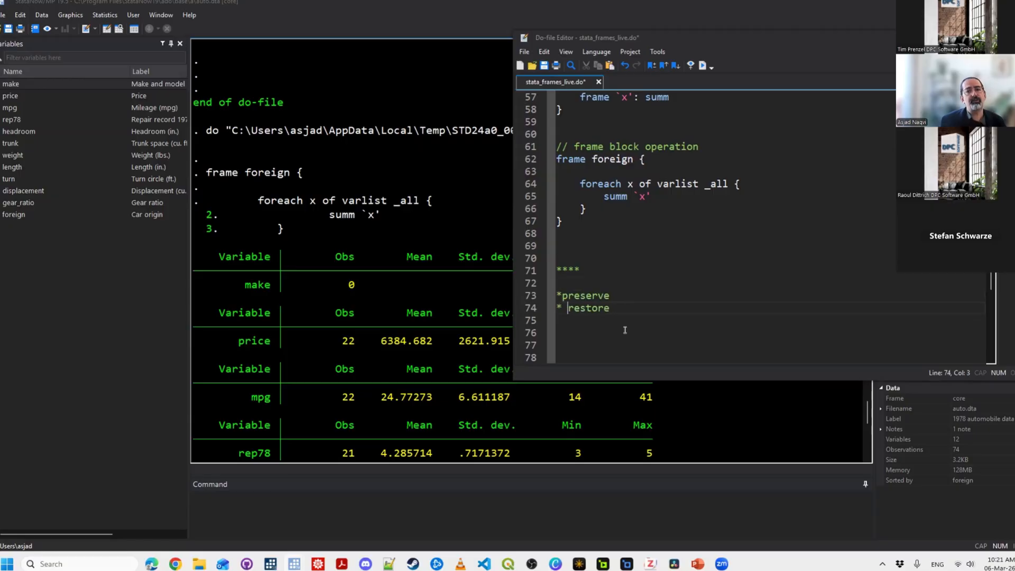
key("Up")
key("Left")
key("Up")
key("Up")
key("End")
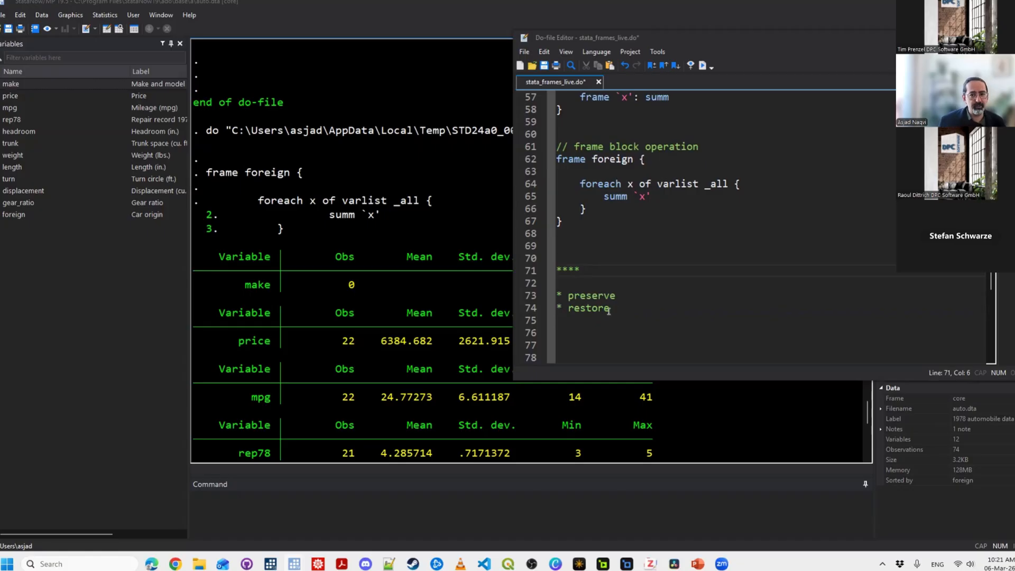
left_click(612, 307)
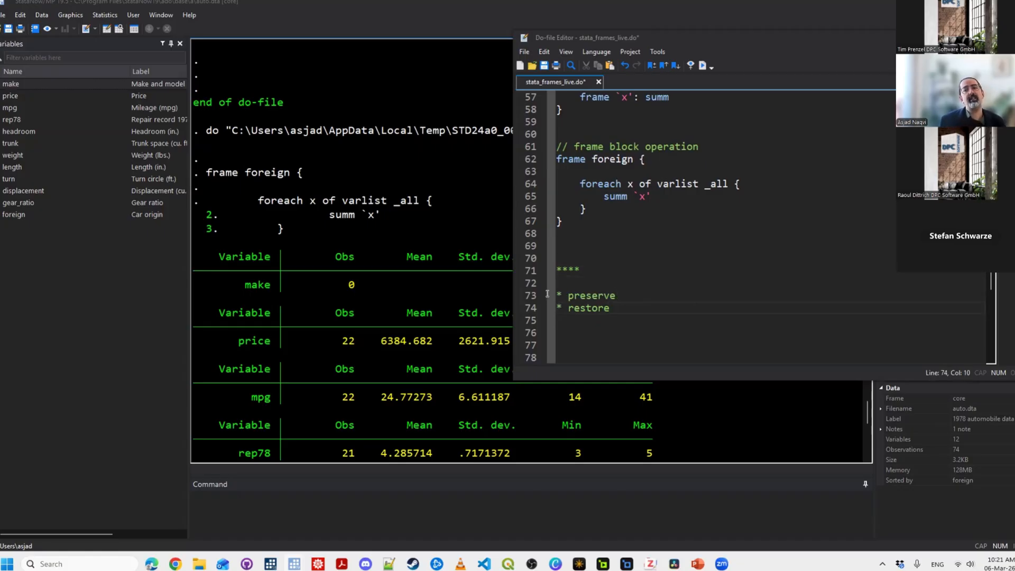
key("shift+Home")
key("shift+Up")
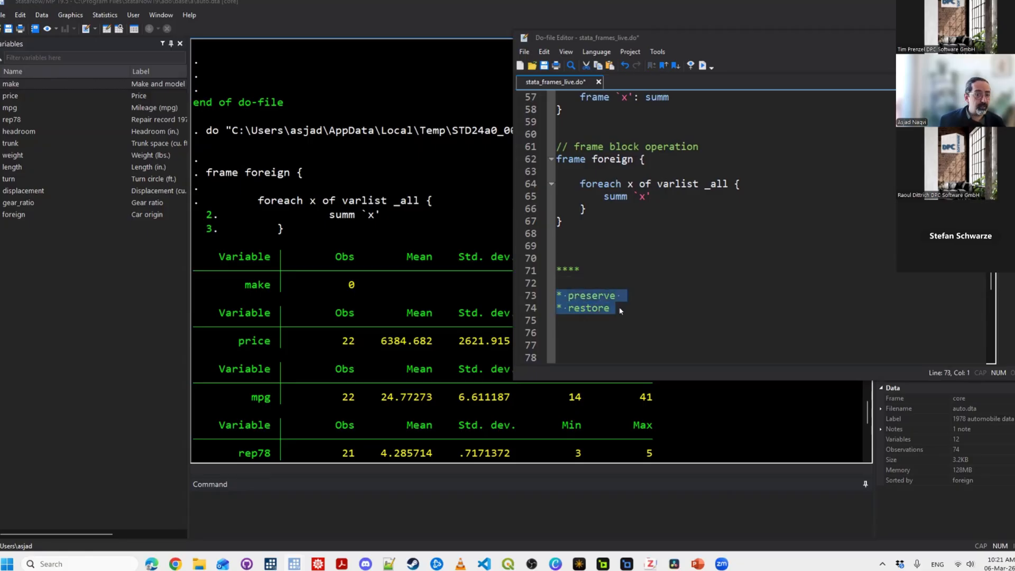
left_click(617, 307)
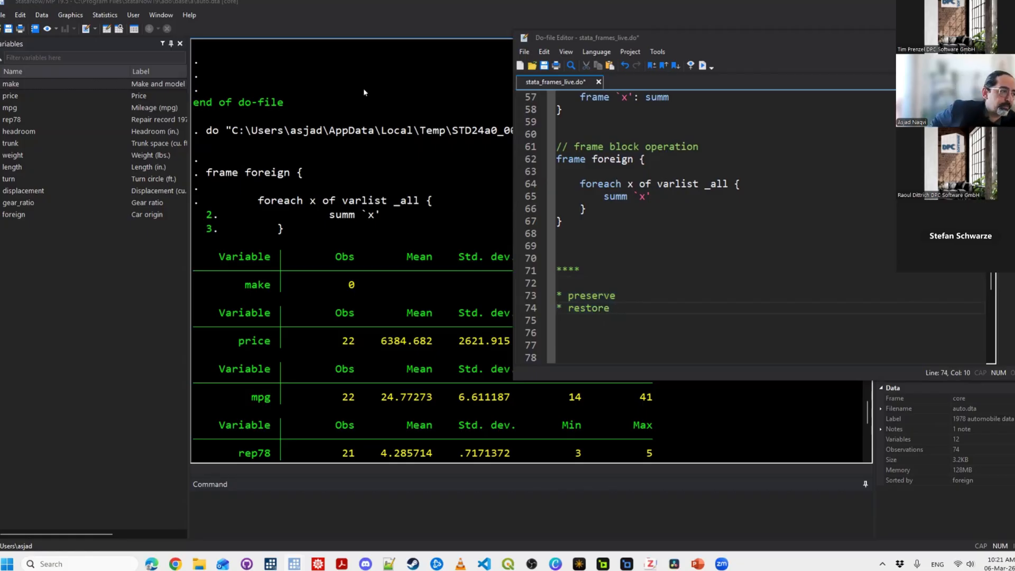
Write the command frame copy core myframe on line 77 below the commented restore line.
scroll(677, 242, "down", 3)
left_click(677, 242)
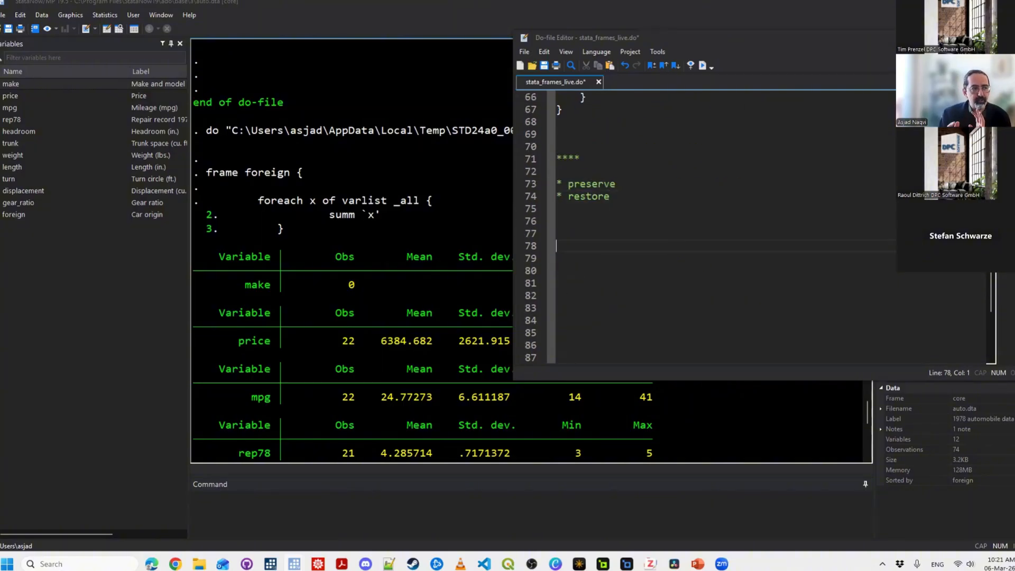
left_click(564, 227)
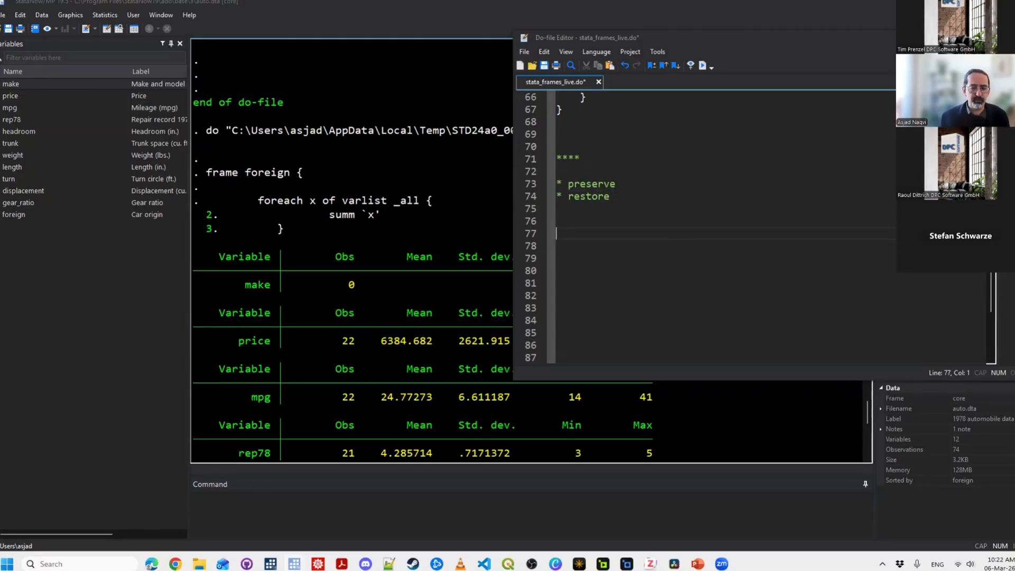
type("frames copy")
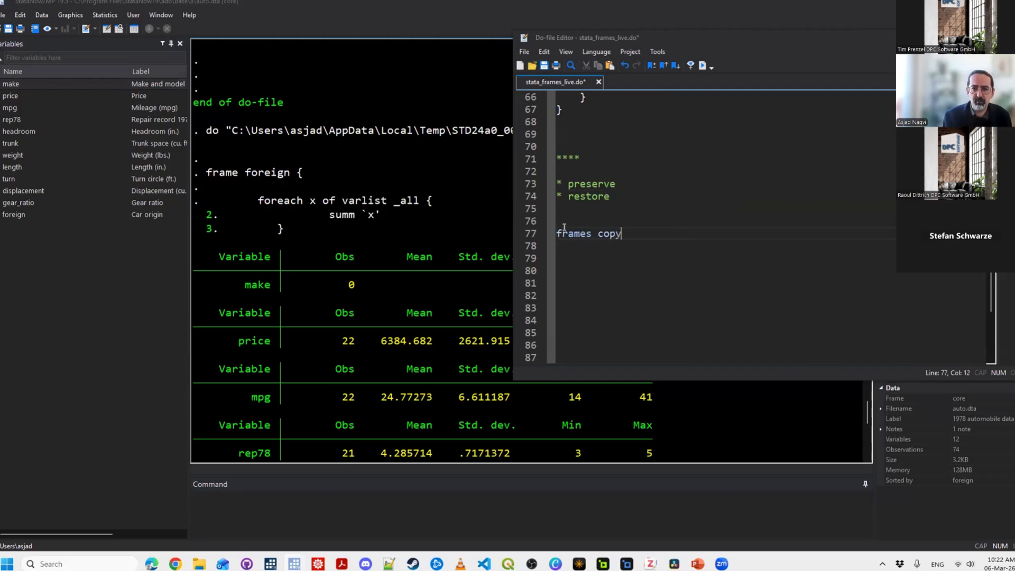
key("ctrl+Left")
key("Left")
key("BackSpace")
key("End")
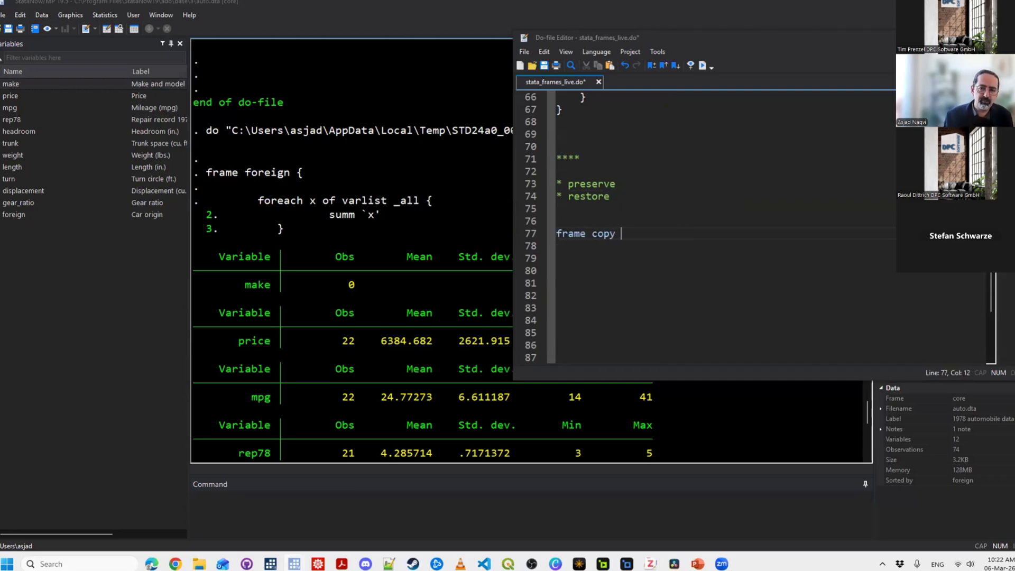
type("core myfa")
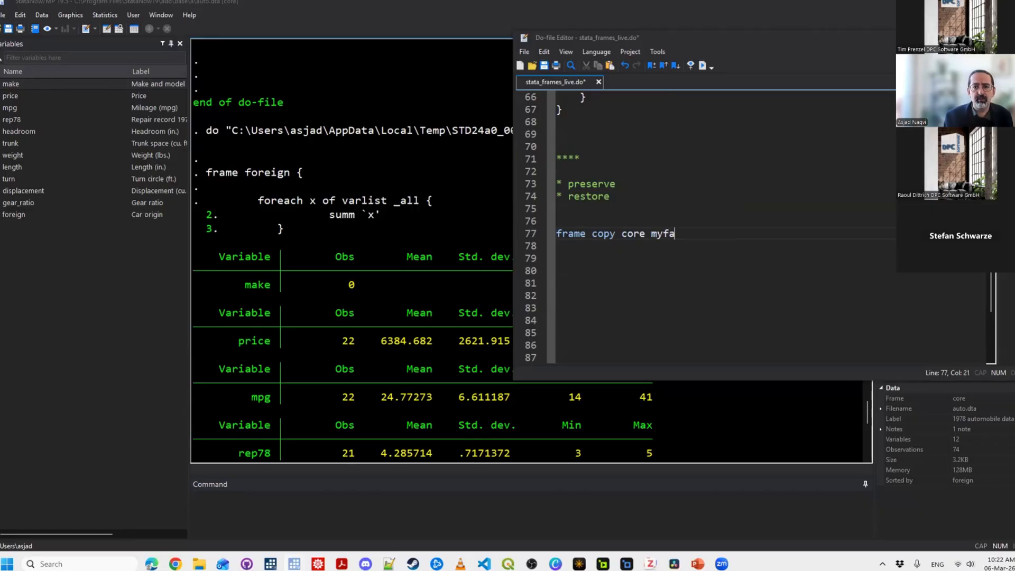
key("BackSpace")
type("rame")
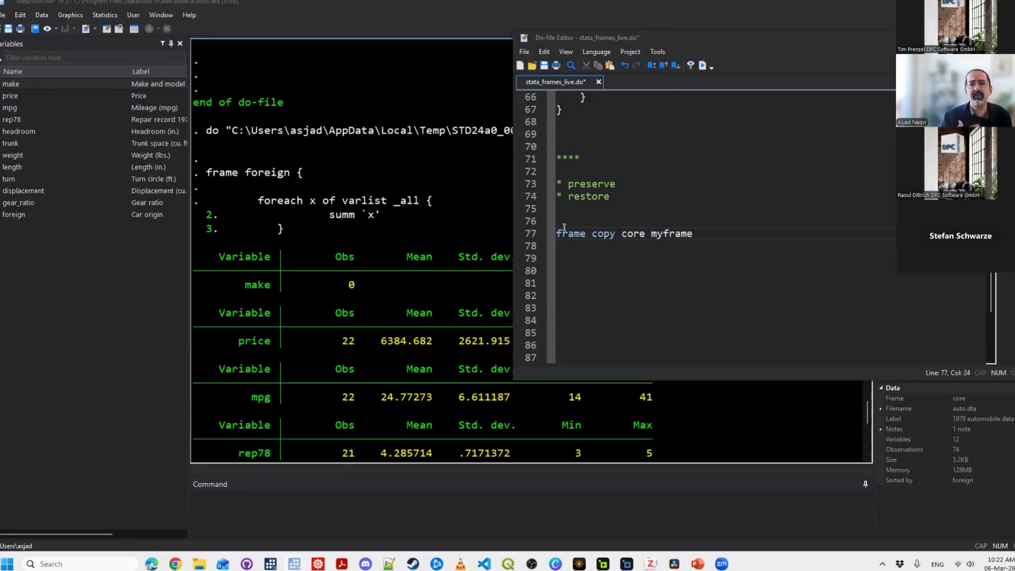
Change the target frame name on line 77 to newcore and run the frame copy command.
key("shift+Home")
key("ctrl+shift+Right")
key("ctrl+shift+Right")
key("ctrl+shift+Right")
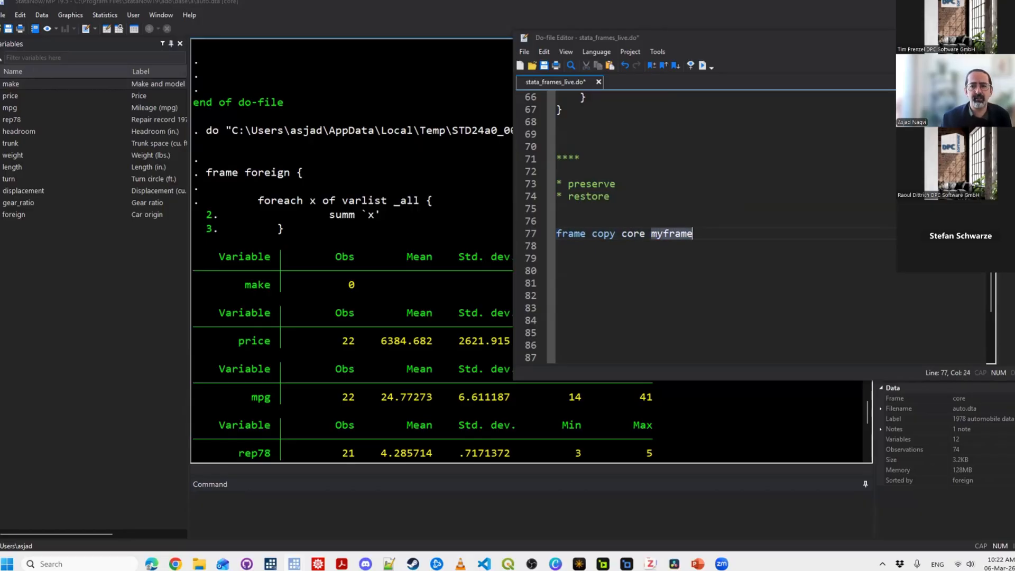
type("newcore")
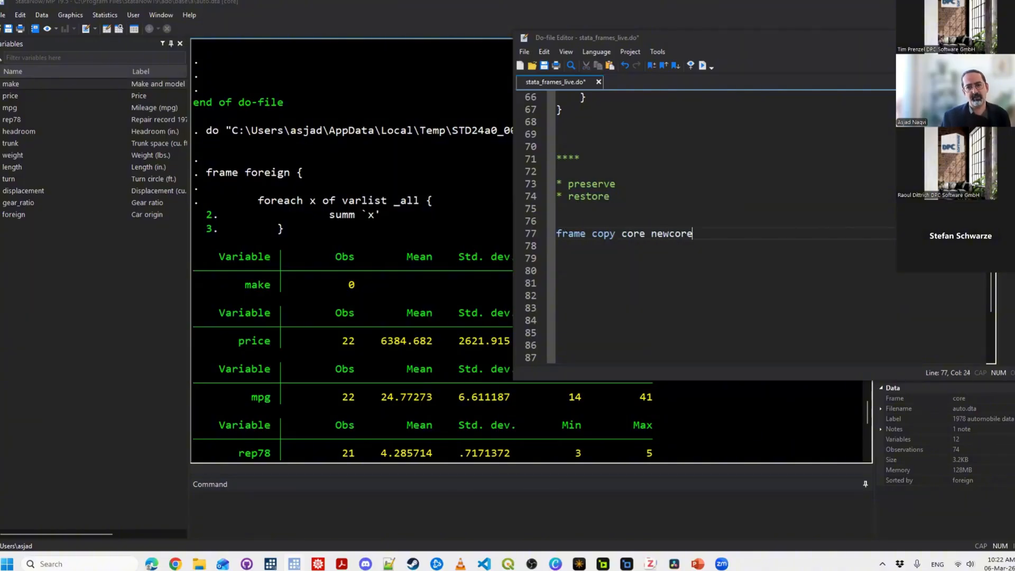
key("shift+Home")
key("ctrl+d")
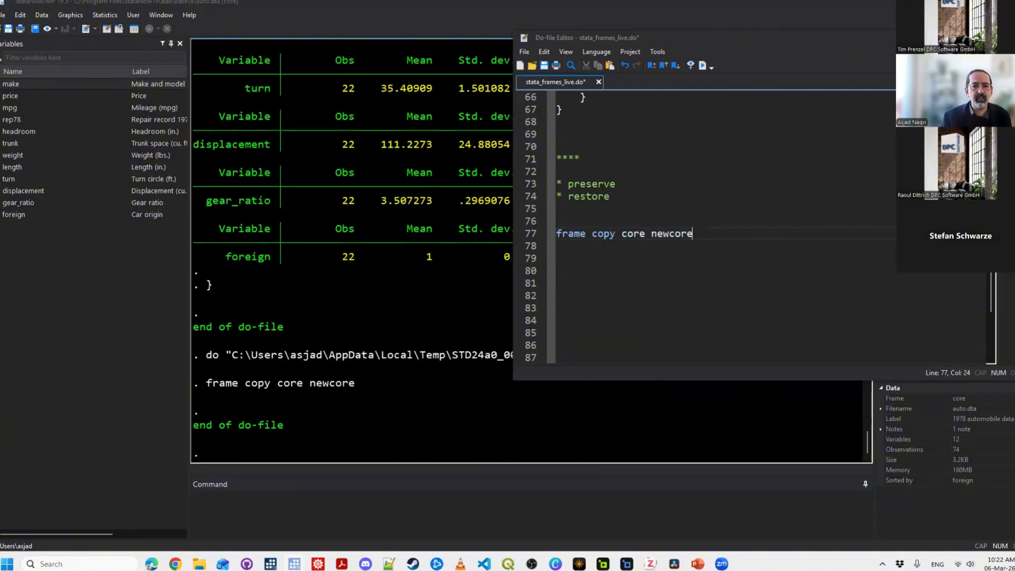
Write frames dir on line 80 and run it to list the frames in memory.
key("Down")
key("Down")
key("Down")
type("frames ")
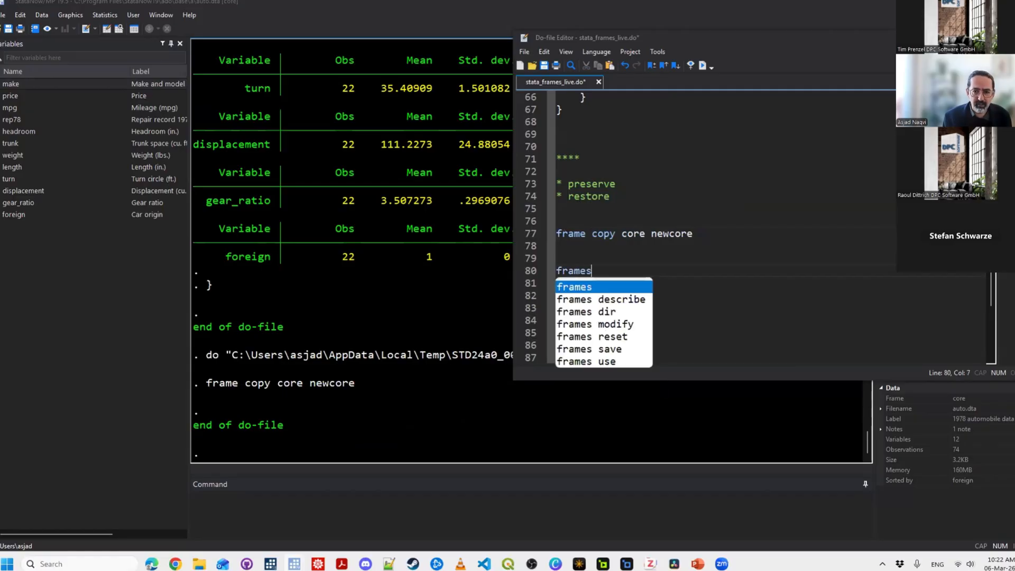
type("newcore")
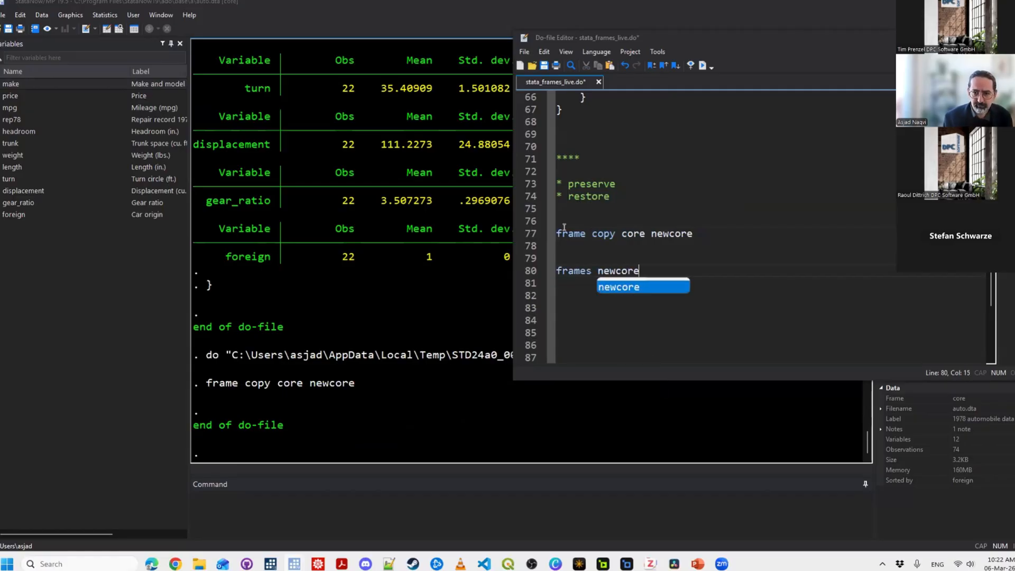
key("shift+Home")
key("End")
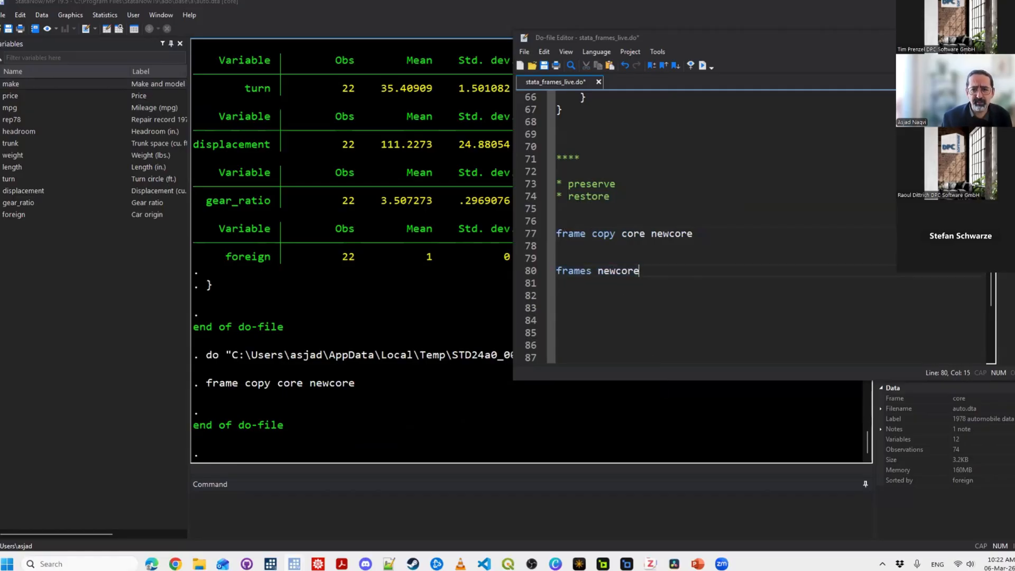
key("ctrl+shift+Left")
type("dir")
key("ctrl+d")
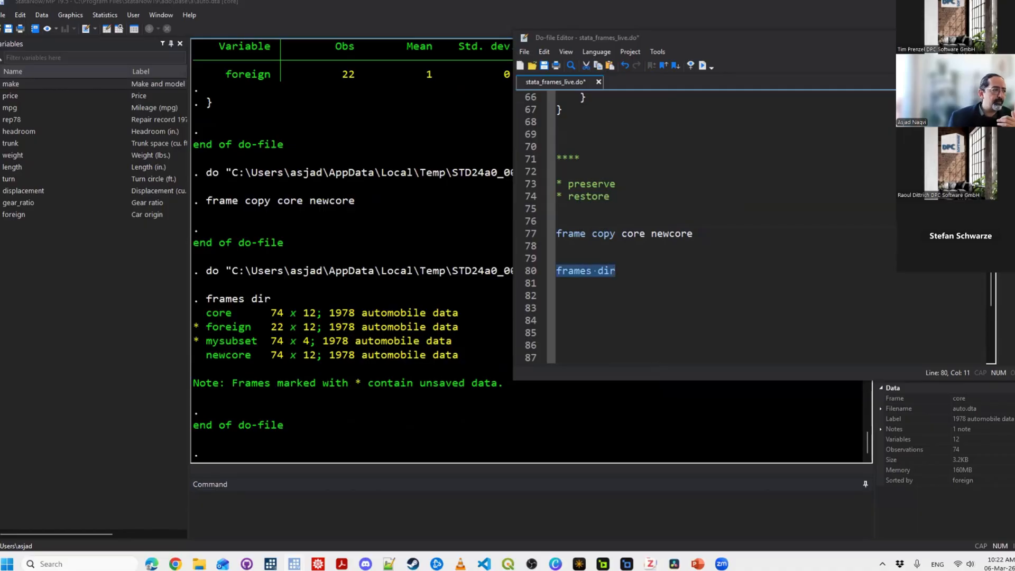
Write the command frame create otherdata on line 83 and run it.
left_click(703, 271)
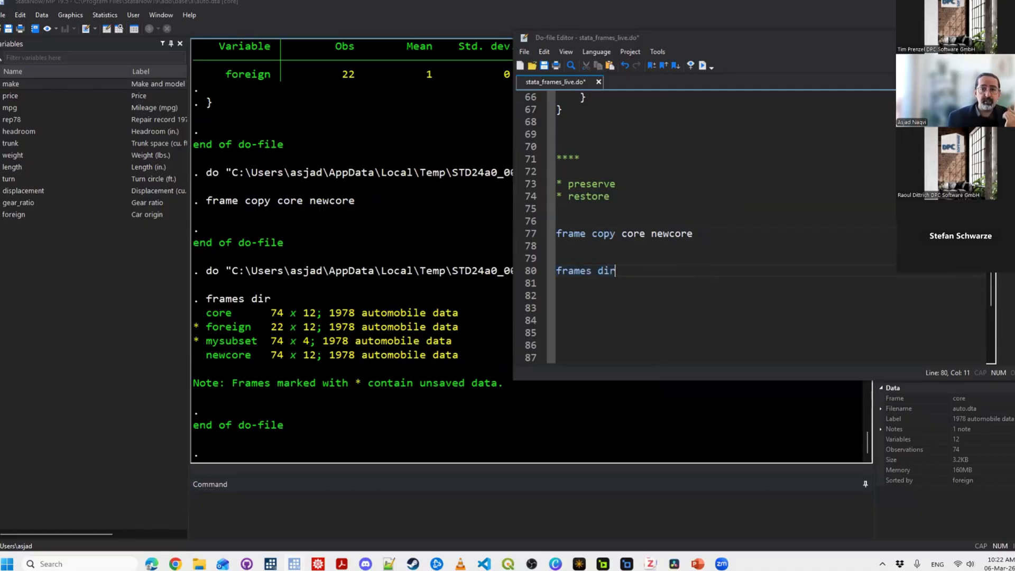
key("Return")
key("Return")
key("Return")
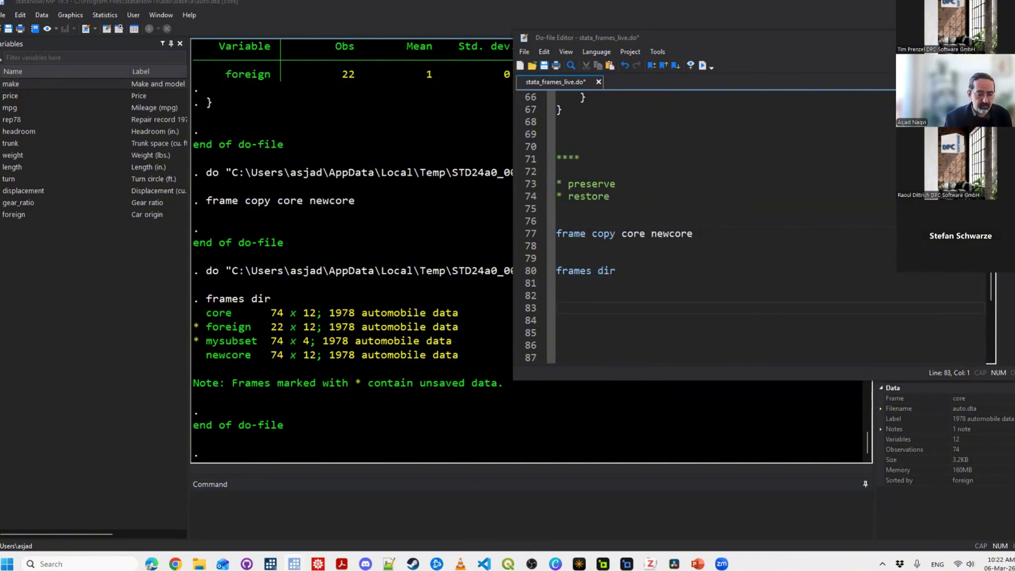
type("fram")
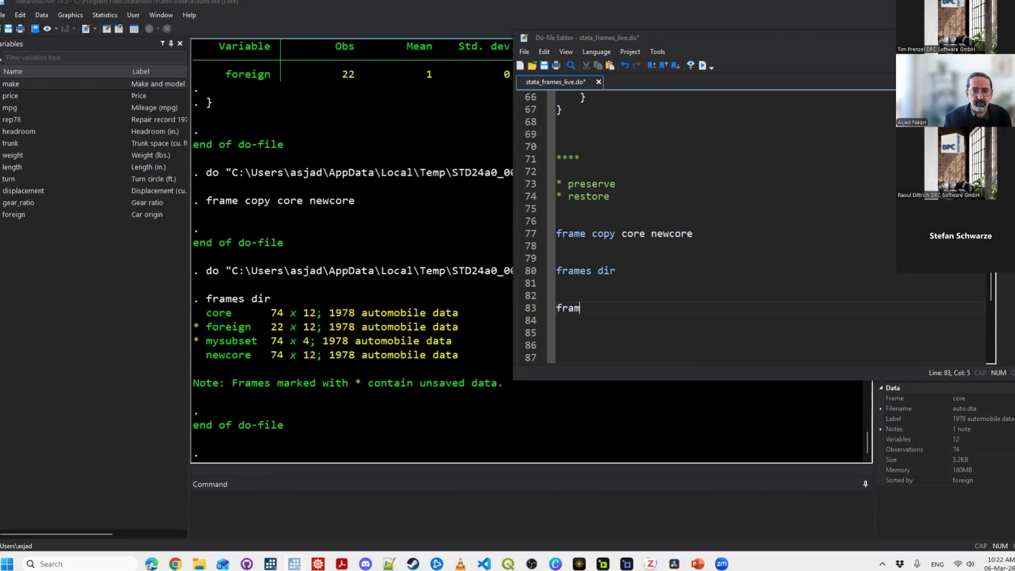
type("e create ")
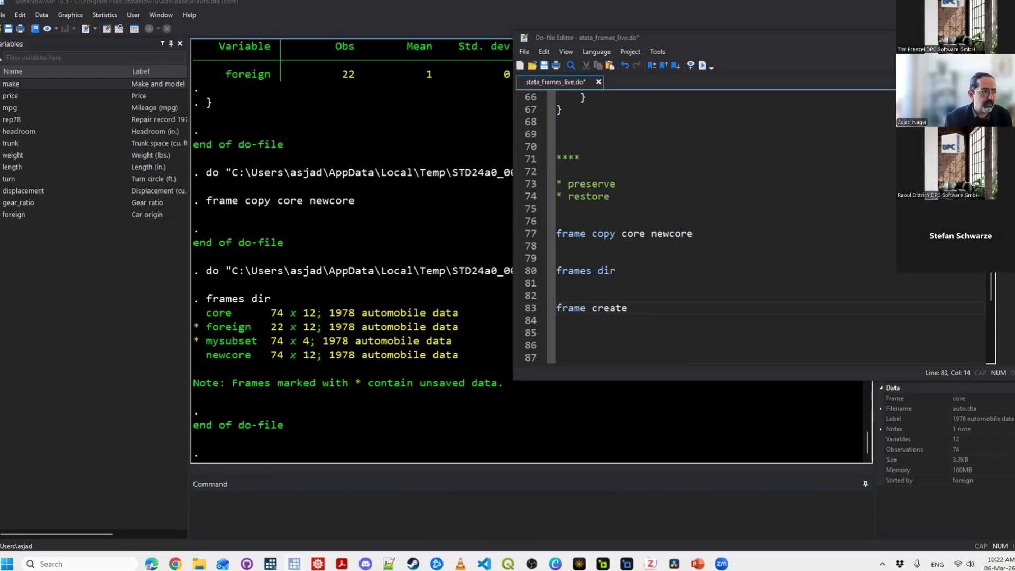
type("otherdate")
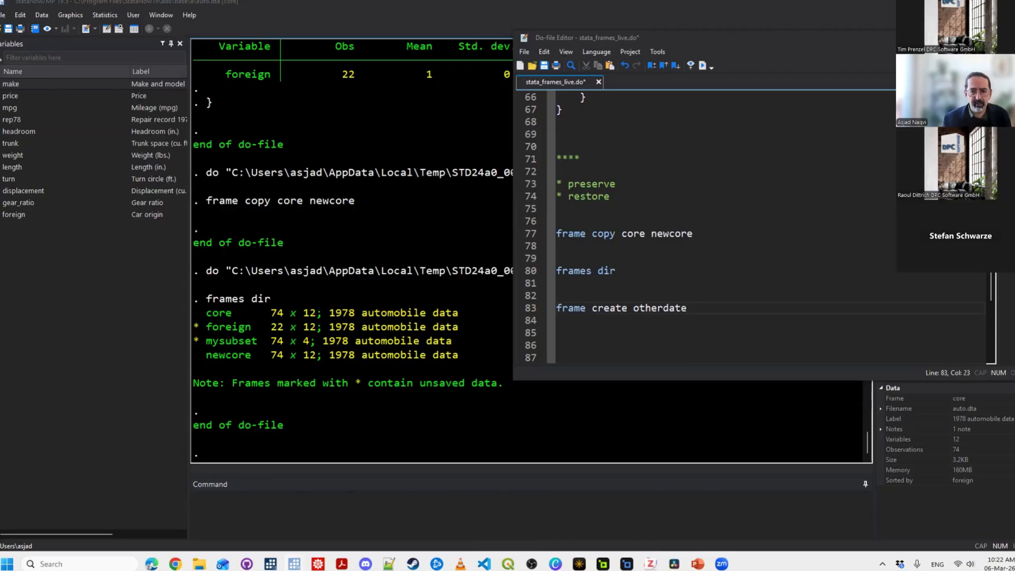
key("BackSpace")
type("at")
key("shift+Home")
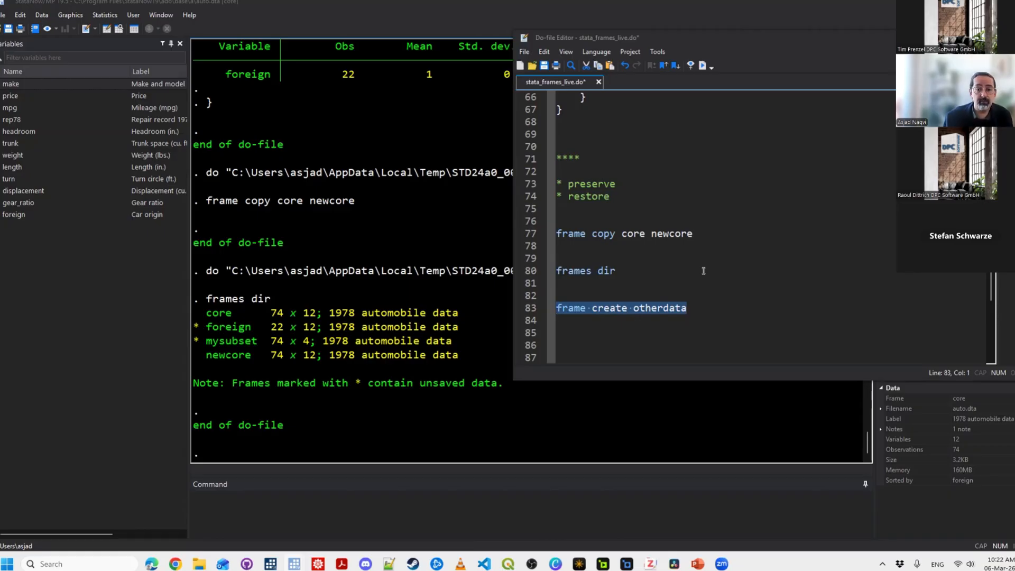
key("ctrl+d")
Copy the frames dir command from line 80 to line 86 and run it to list the frames.
key("Down")
key("Up")
key("Up")
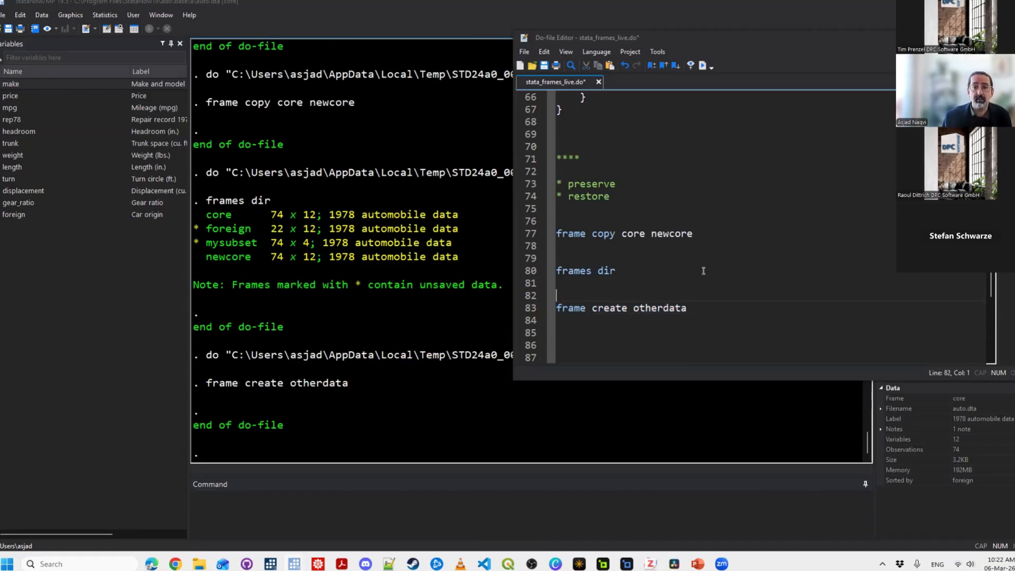
key("Up")
key("Up")
key("shift+End")
key("ctrl+c")
key("Down")
key("Down")
key("Down")
key("Down")
key("Down")
key("Down")
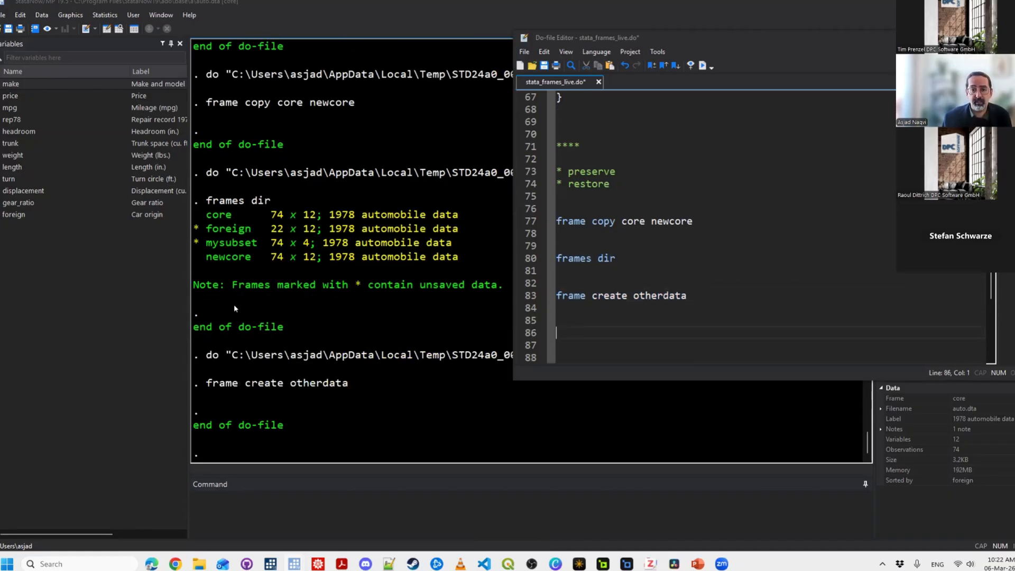
key("ctrl+v")
key("Home")
key("shift+End")
key("ctrl+d")
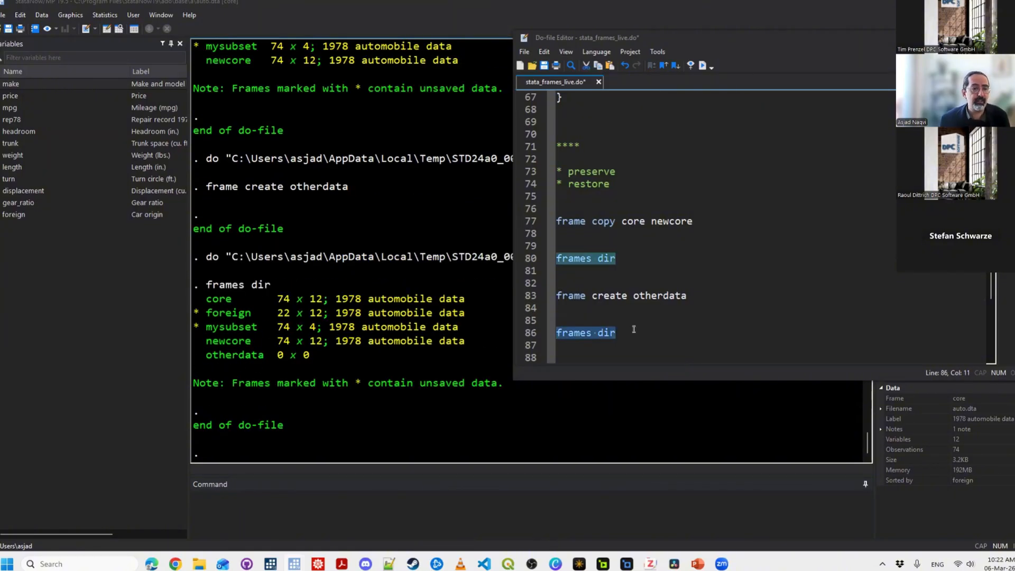
Write frame otherdata: sysuse census on line 88 and run it to load the census data into that frame.
key("Down")
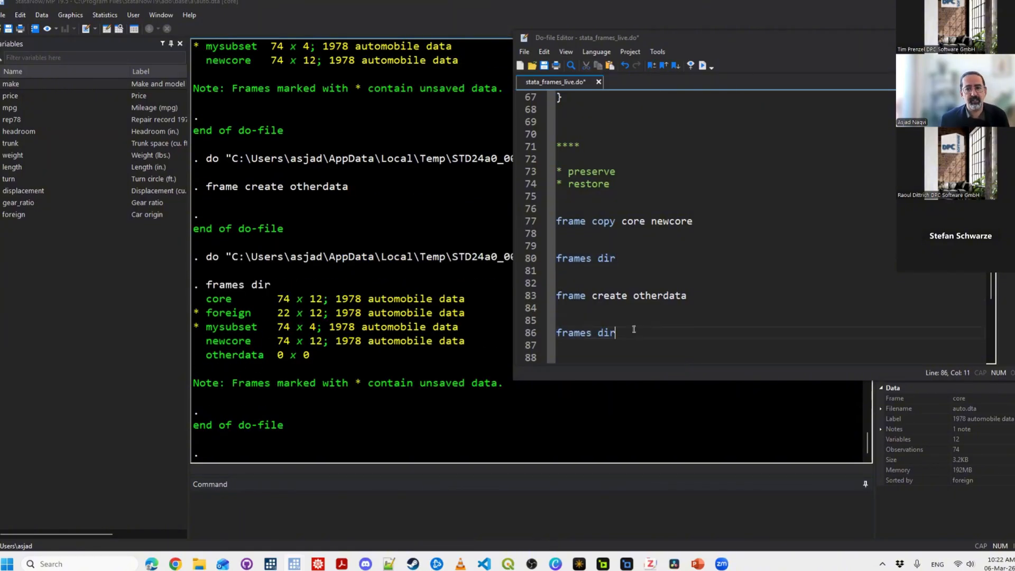
scroll(633, 331, "down", 1)
key("Down")
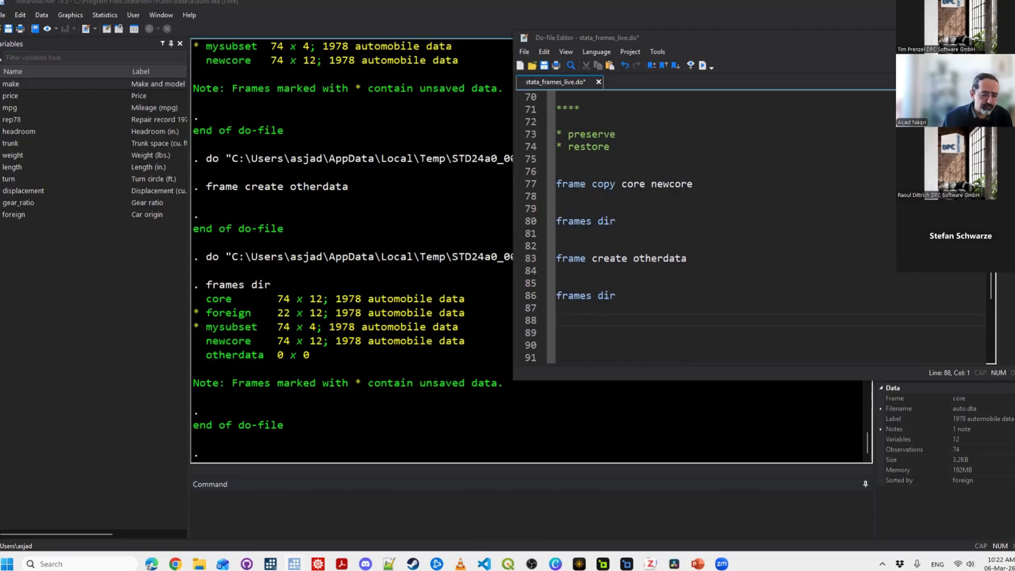
type("frame other")
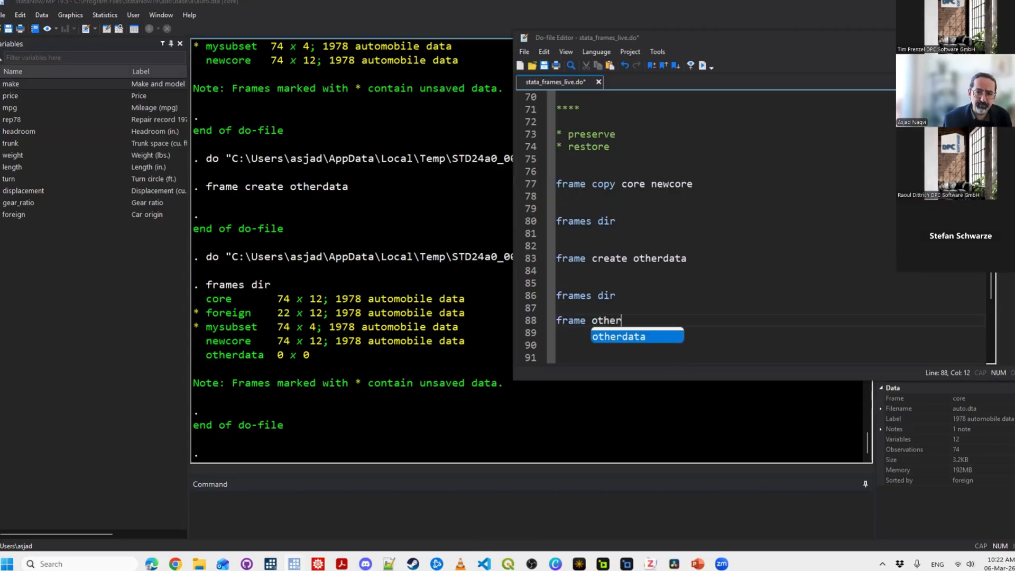
type("date")
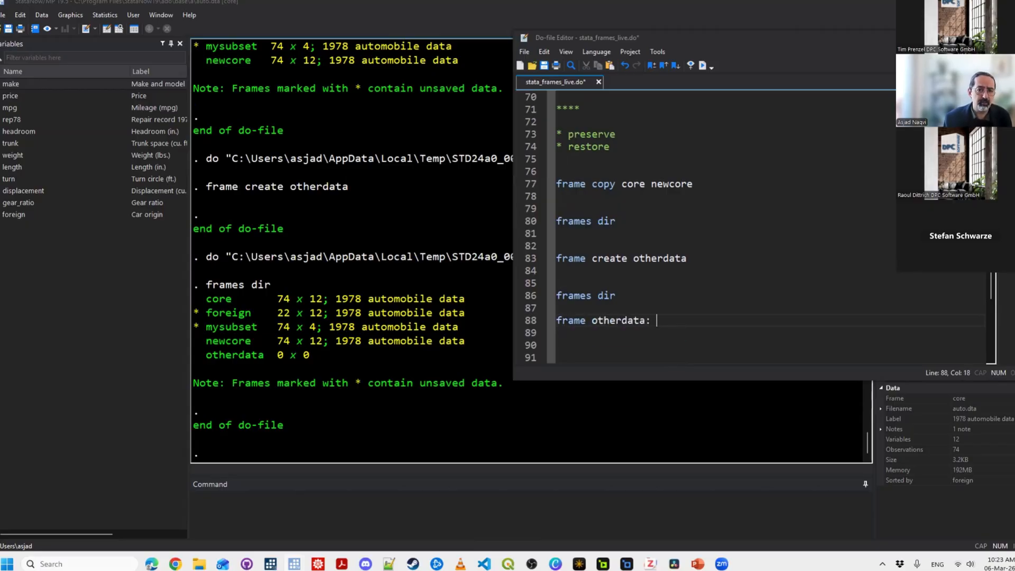
type(": sy")
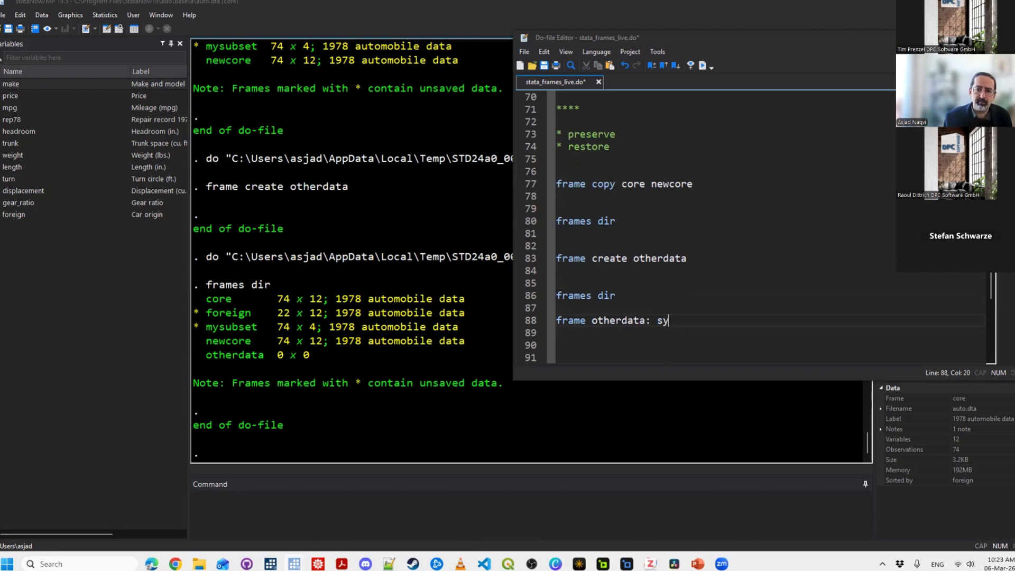
type("suse census")
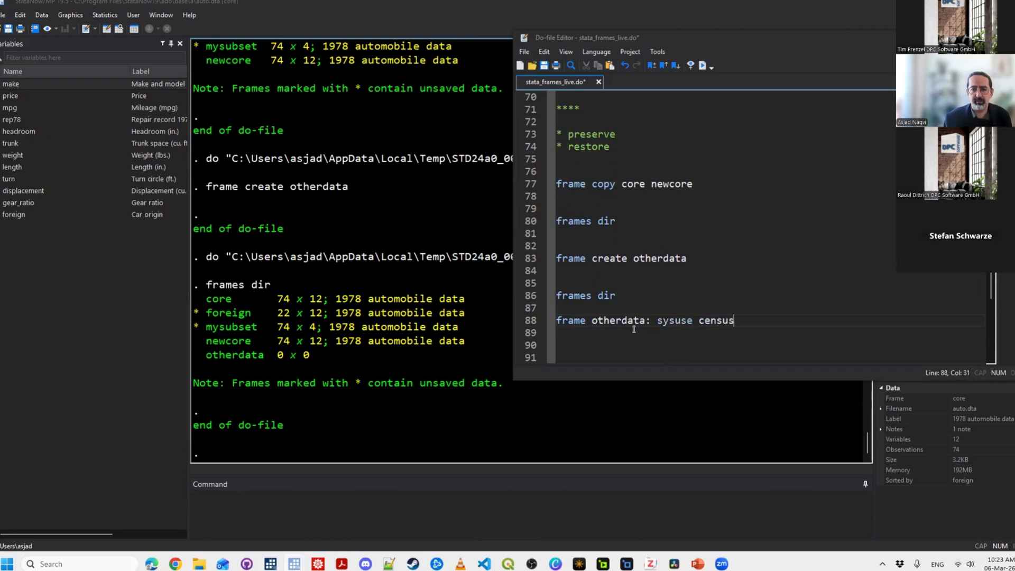
key("shift+Home")
key("ctrl+d")
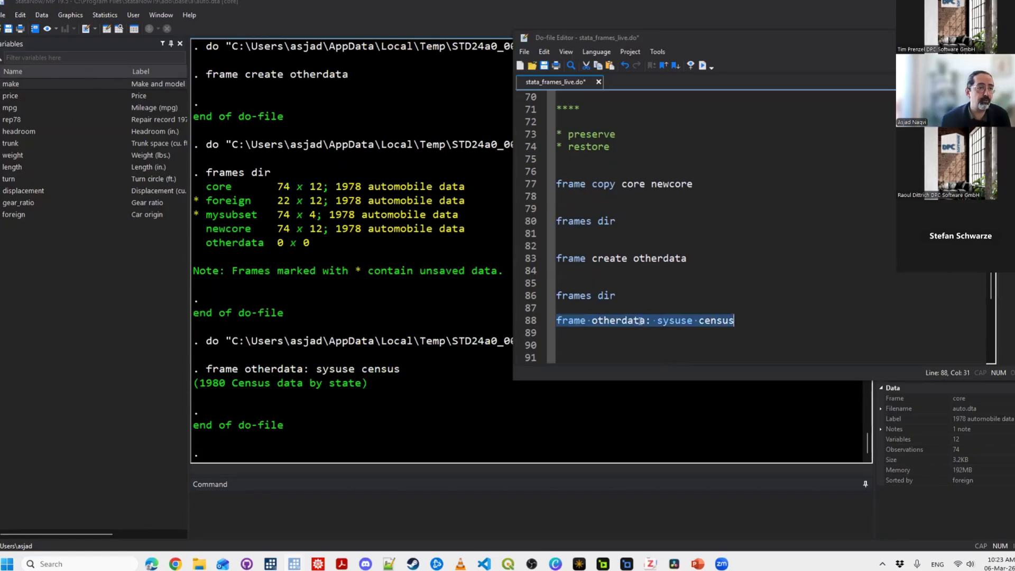
left_click(643, 329)
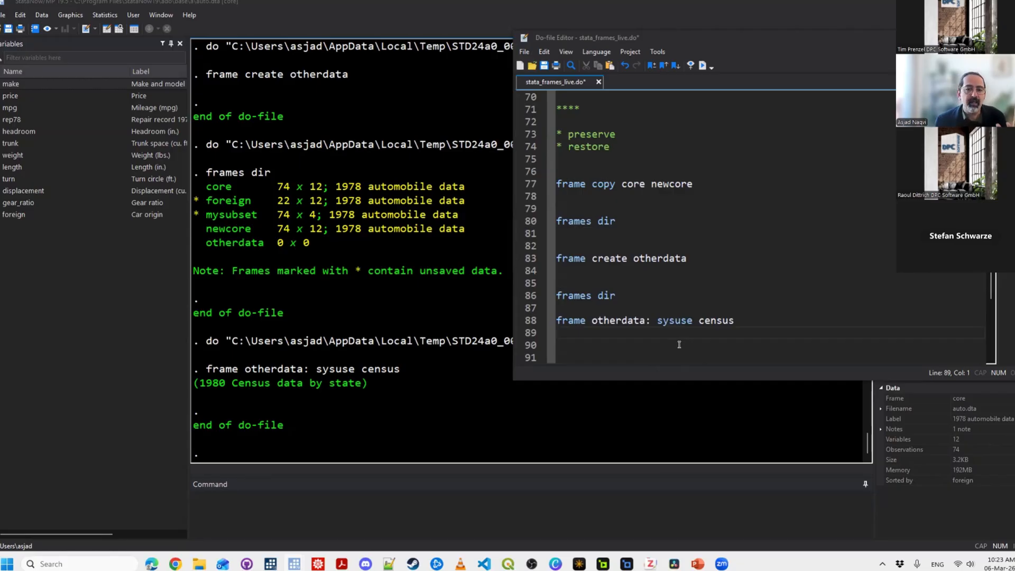
left_click(778, 321)
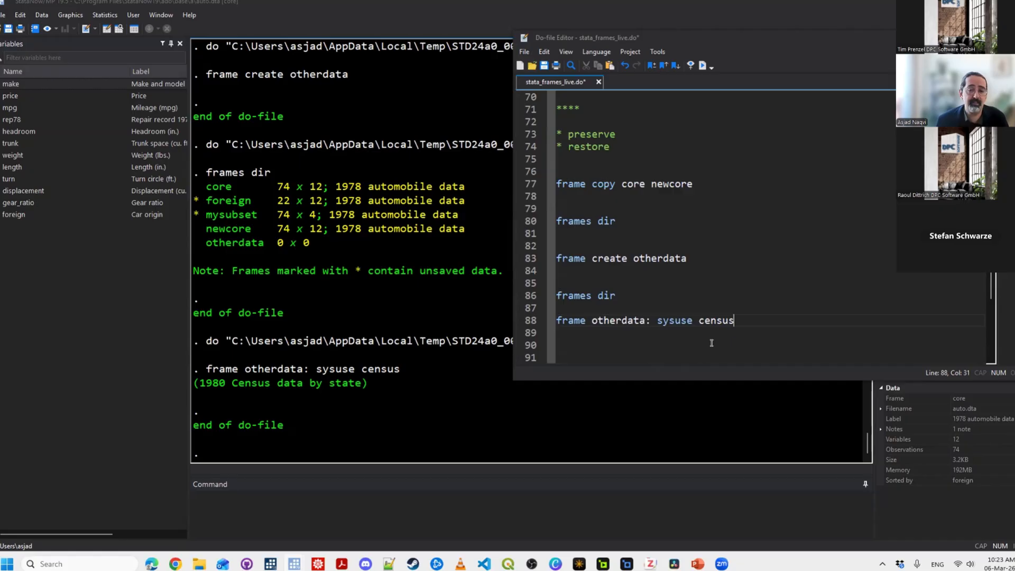
left_click(649, 344)
scroll(637, 344, "down", 6)
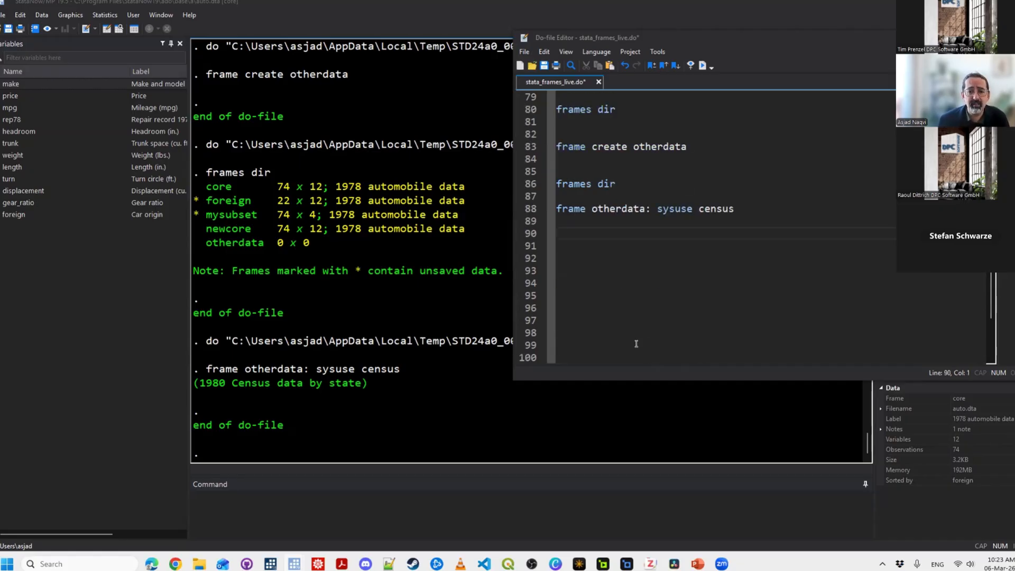
scroll(636, 344, "up", 2)
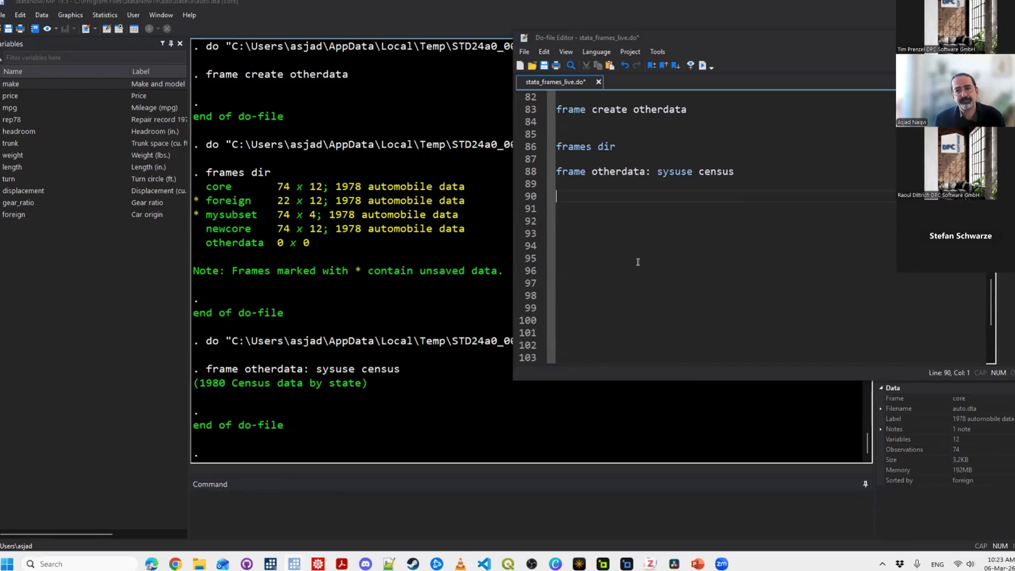
Add the comment heading **** CORE USAGE *** on line 9 above the first clear command and save the do-file.
scroll(638, 262, "up", 20)
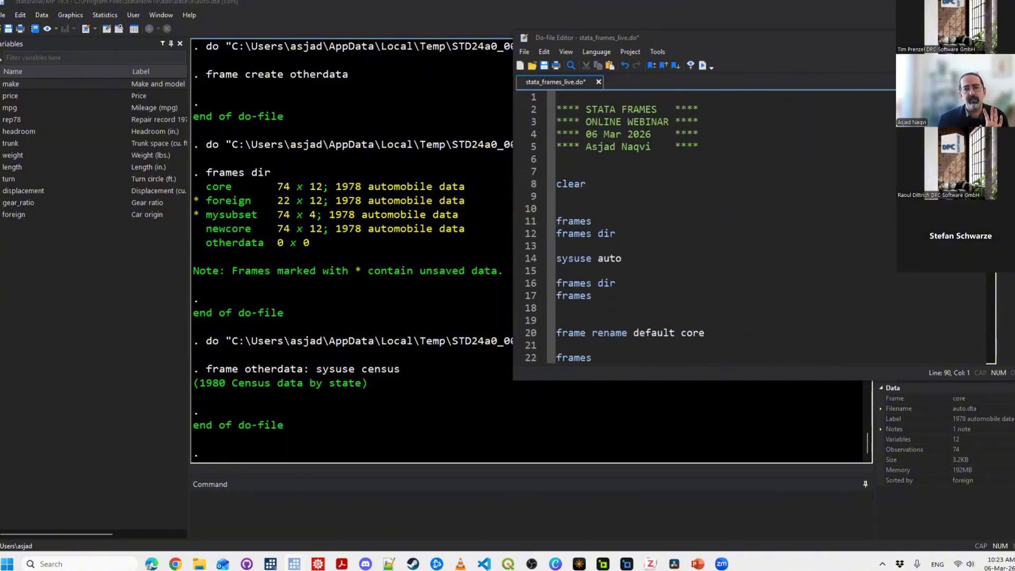
left_click(556, 159)
key("Return")
key("Return")
key("Return")
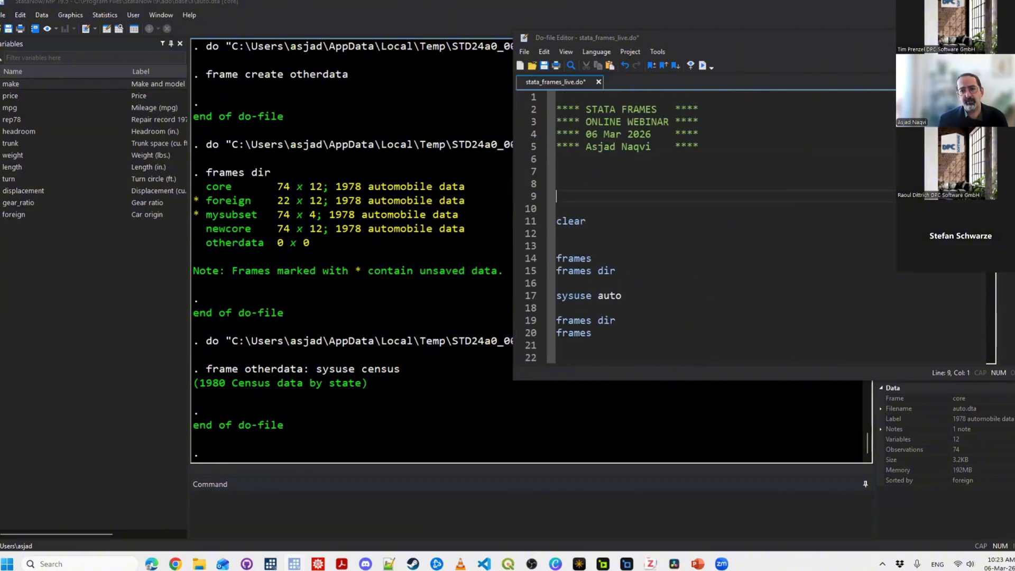
type("**** CORE U")
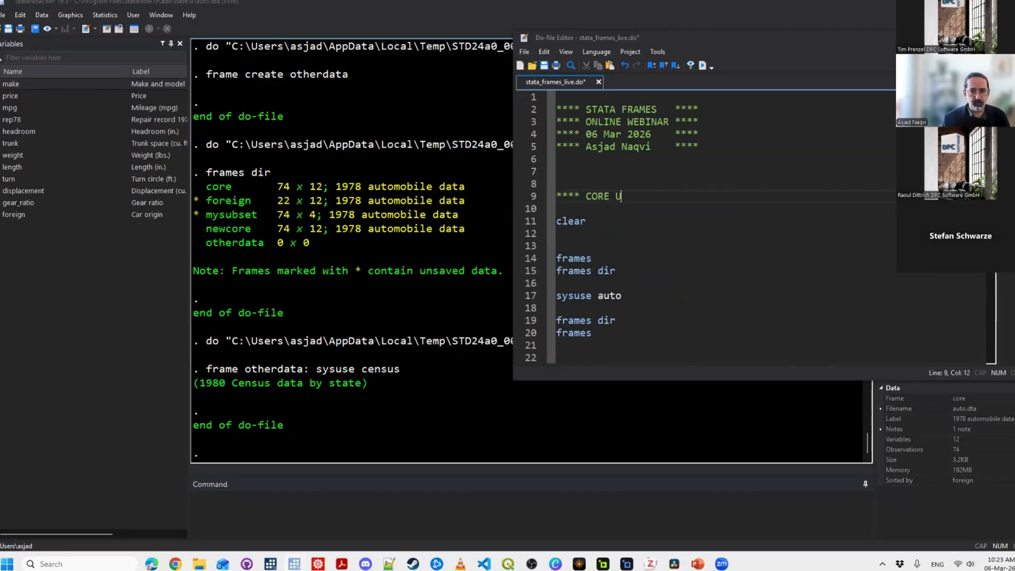
type("SAGE ***")
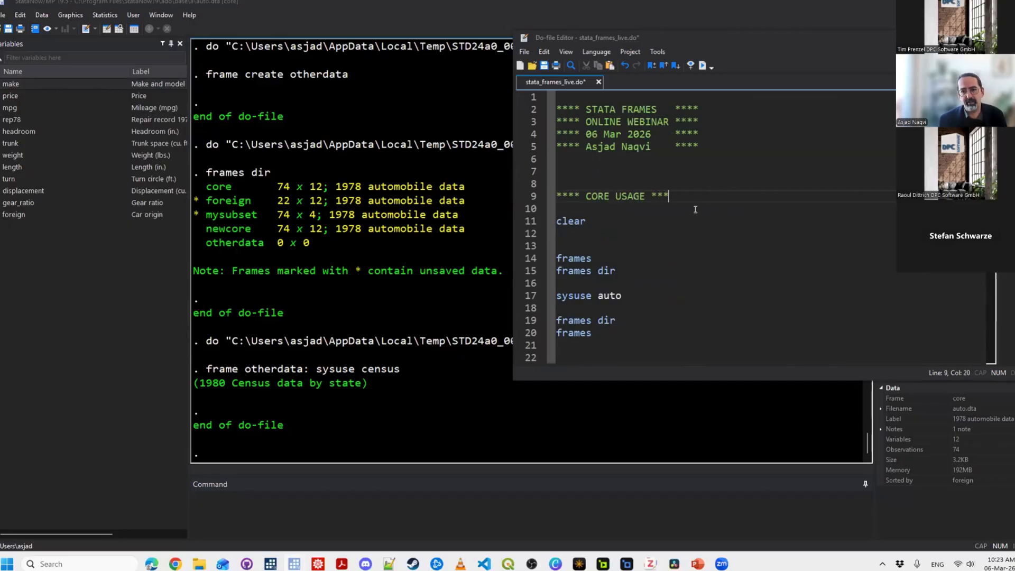
key("ctrl+s")
Add the comment heading ****** pushing results in another frame on line 95 below the census command and save the do-file.
scroll(693, 223, "down", 13)
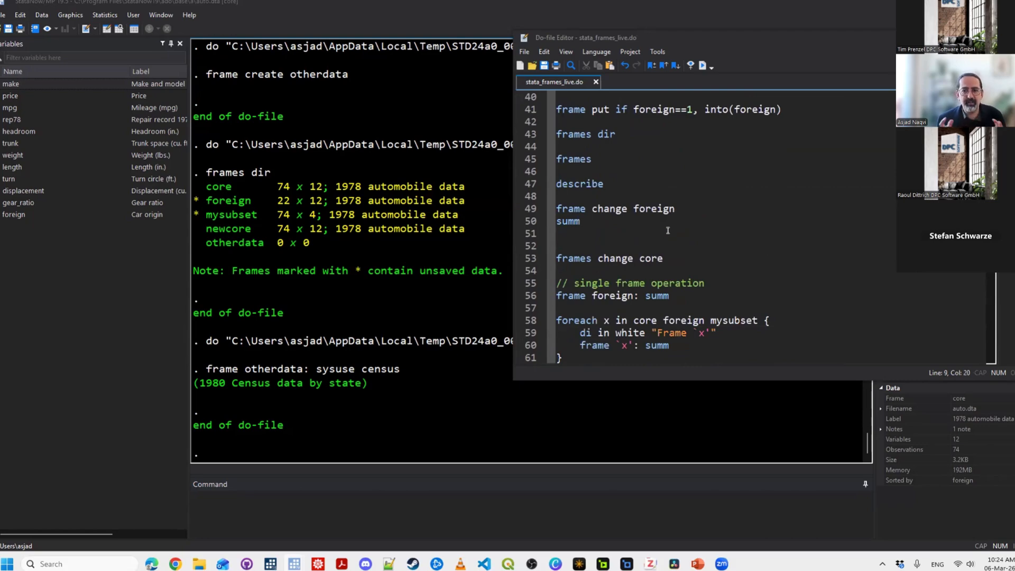
scroll(629, 262, "down", 16)
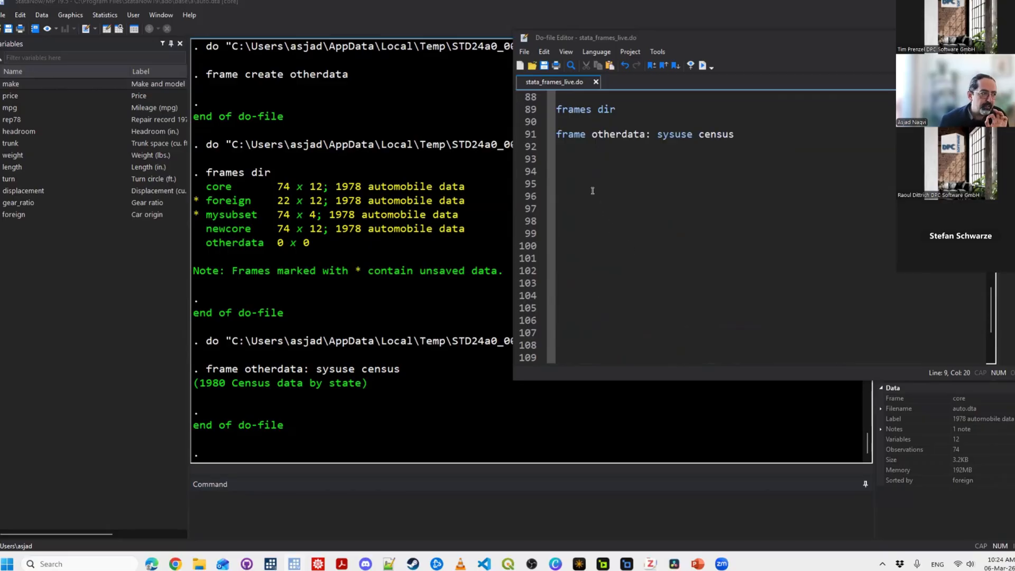
left_click(576, 179)
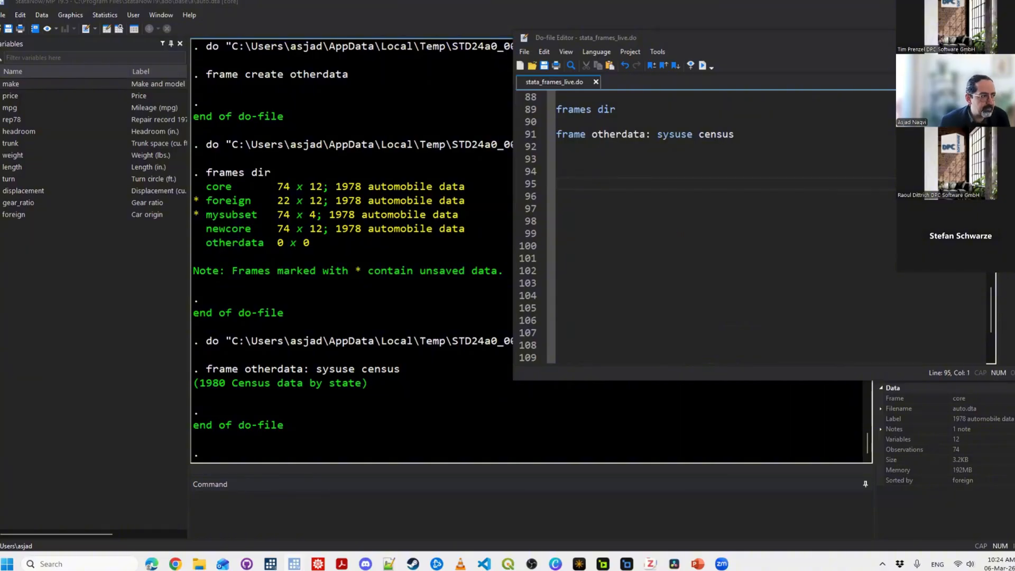
type("****** ")
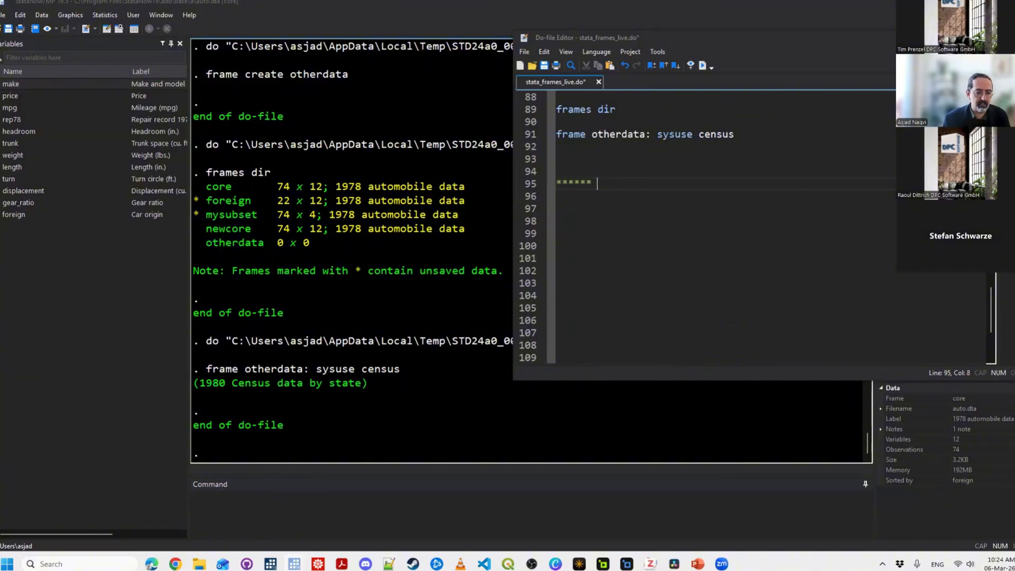
type("eushing res")
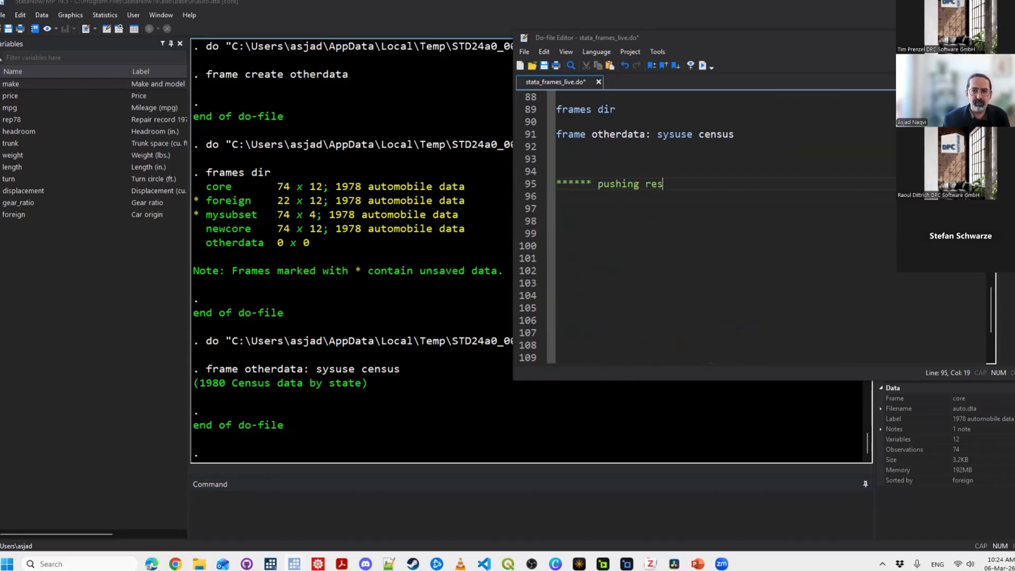
type("ults in another frame")
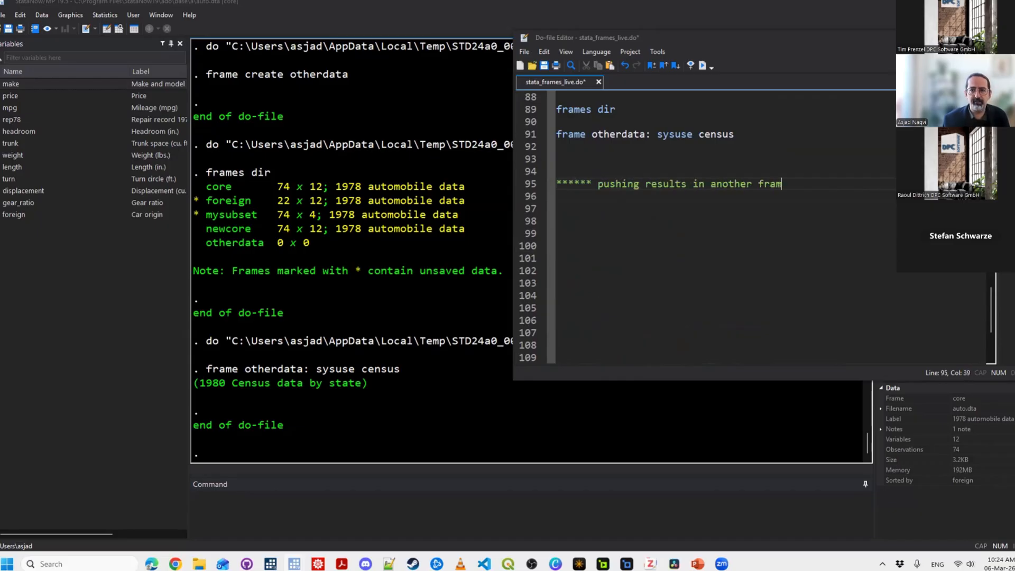
key("ctrl+s")
Write clear and clear frames on consecutive lines 97 and 98 below the pushing results heading and run both commands.
key("Return")
key("Return")
key("Return")
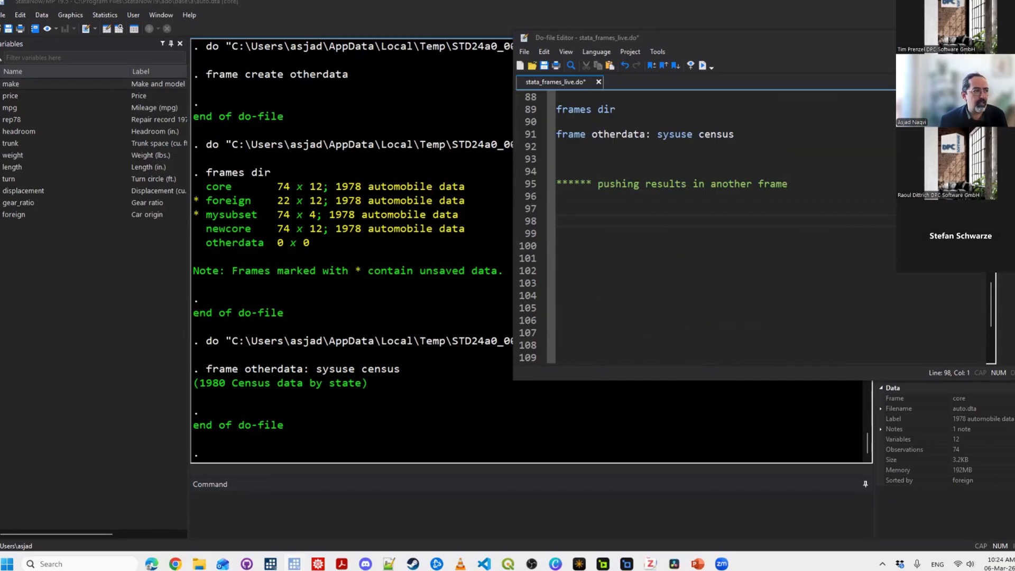
type("clear")
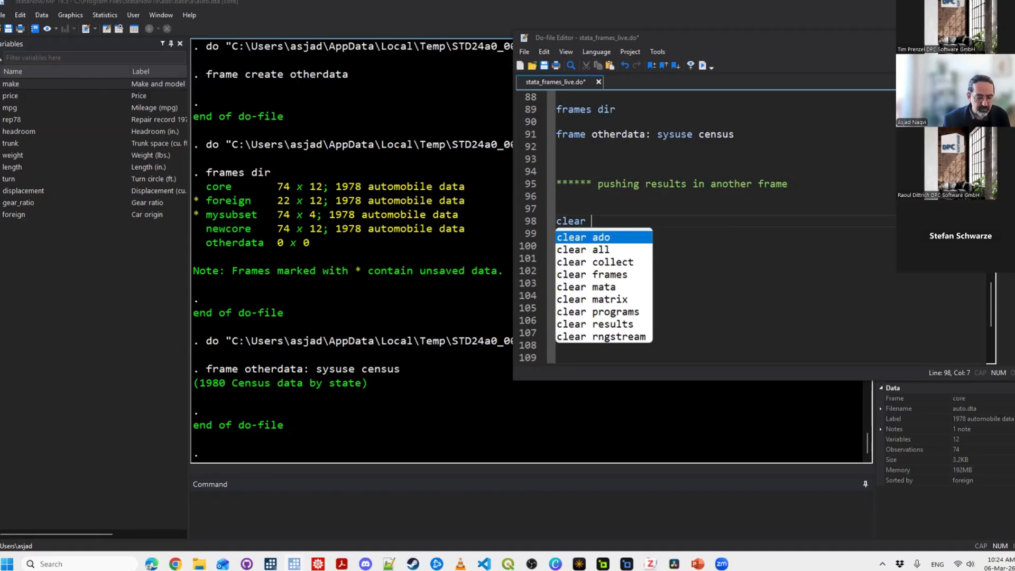
key("Return")
key("Return")
key("BackSpace")
key("BackSpace")
key("BackSpace")
key("BackSpace")
key("BackSpace")
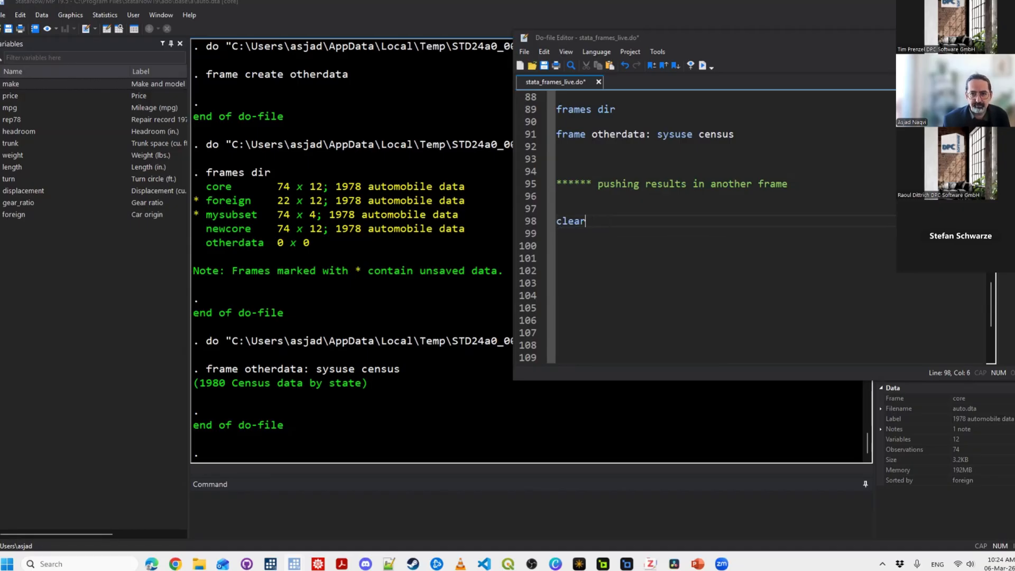
type("frames")
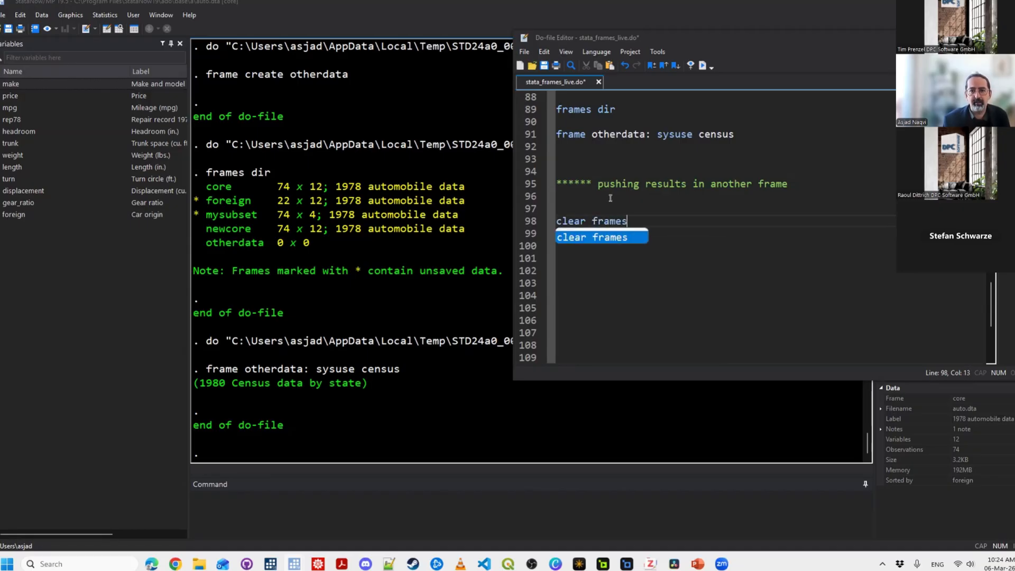
key("Escape")
key("Up")
type("clear")
left_click_drag(574, 209, 573, 221)
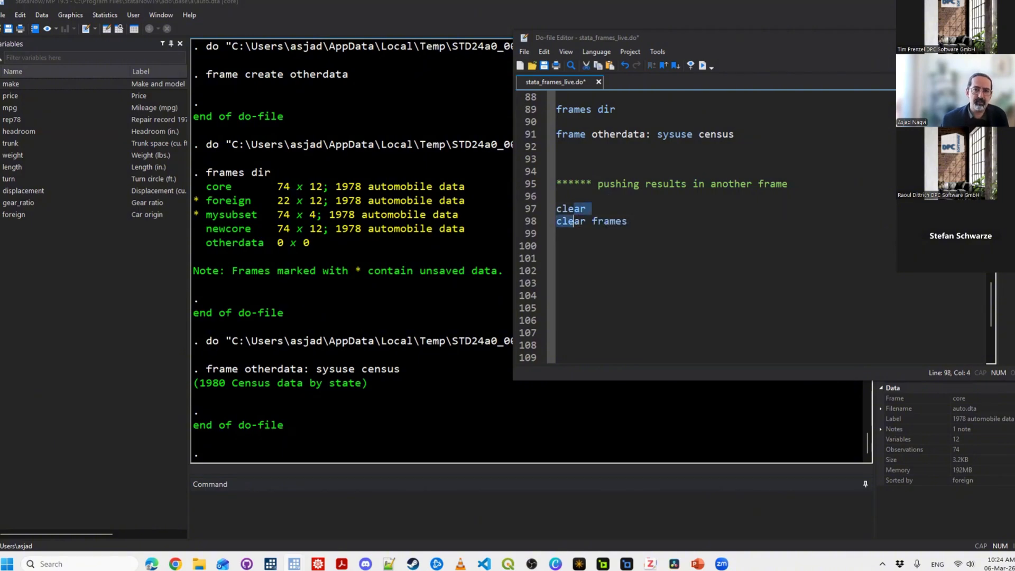
key("shift+End")
key("ctrl+d")
Insert a commented-out *clear all on line 97, separated by a blank line from the clear command below it.
left_click(611, 199)
key("Return")
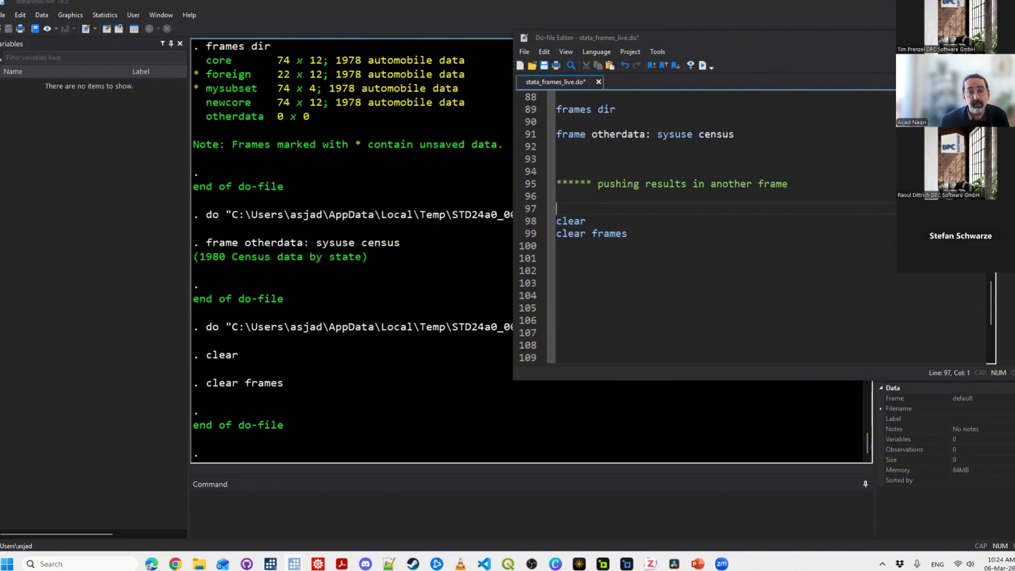
key("Return")
key("Up")
type("clear all")
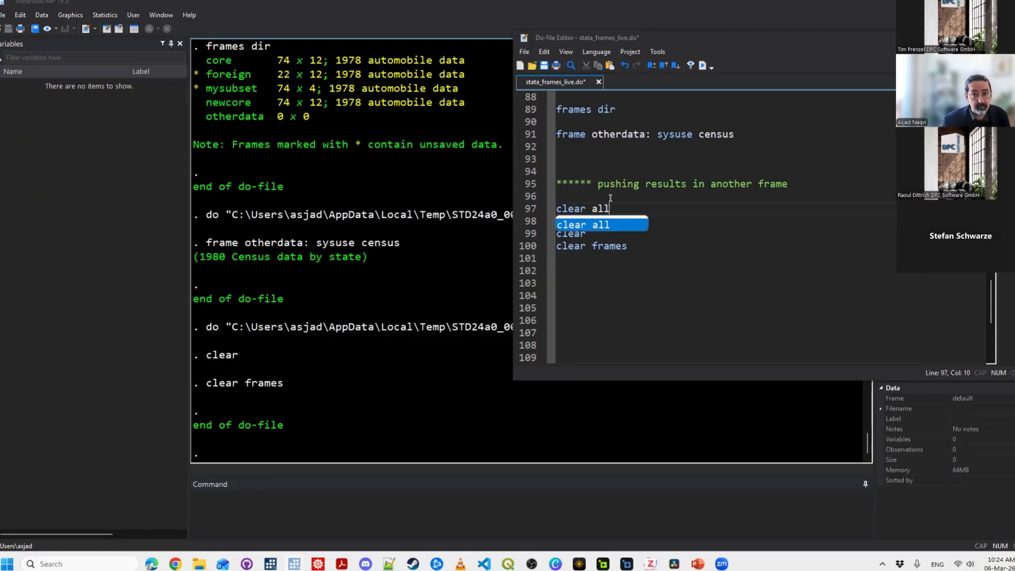
key("shift+Home")
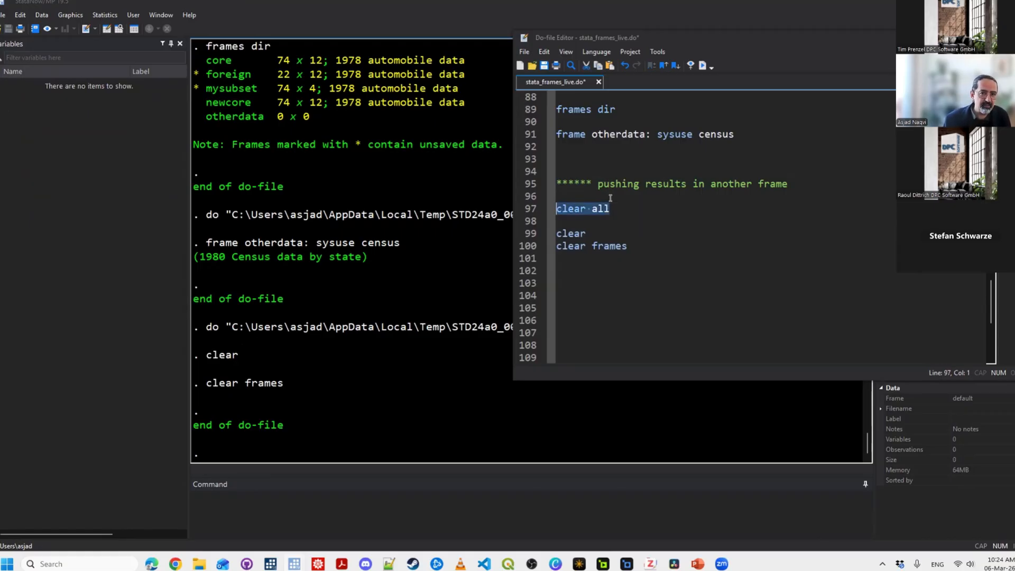
key("End")
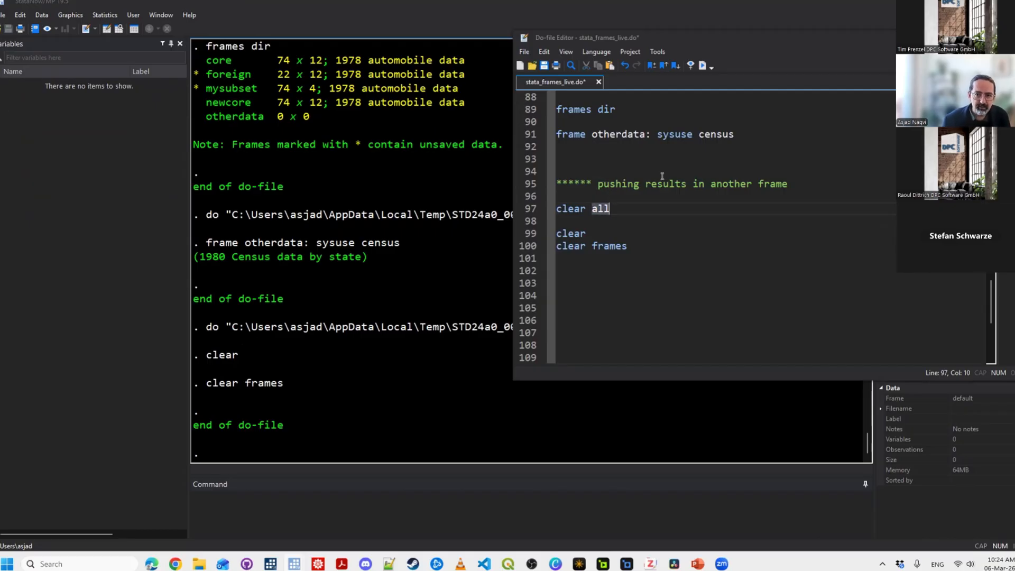
key("Home")
type("*")
Write frames dir on line 102 below clear frames and run it to list the frames.
key("Down")
key("Down")
key("Down")
key("Down")
key("Down")
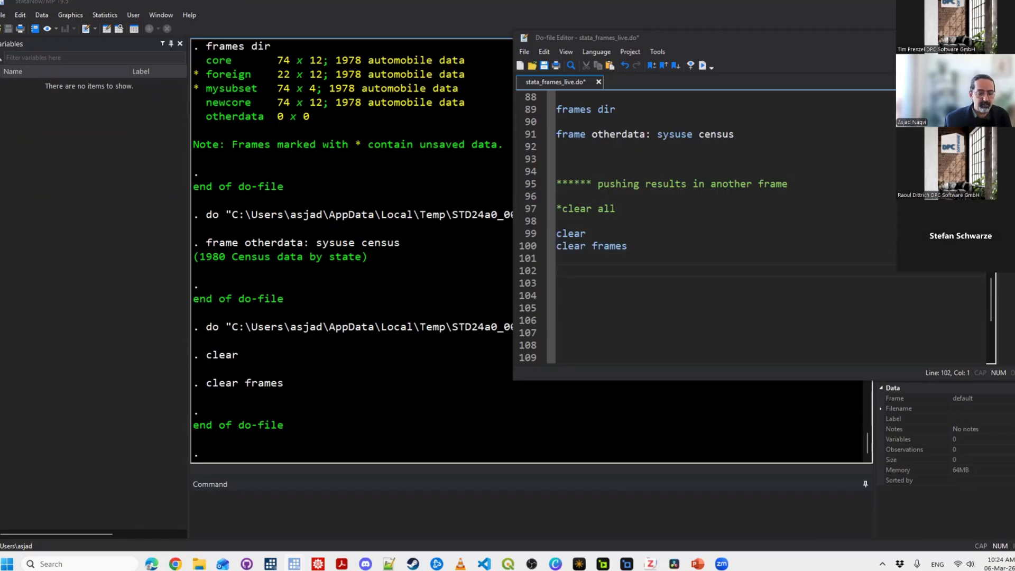
type("frames dir")
key("shift+Home")
key("ctrl+d")
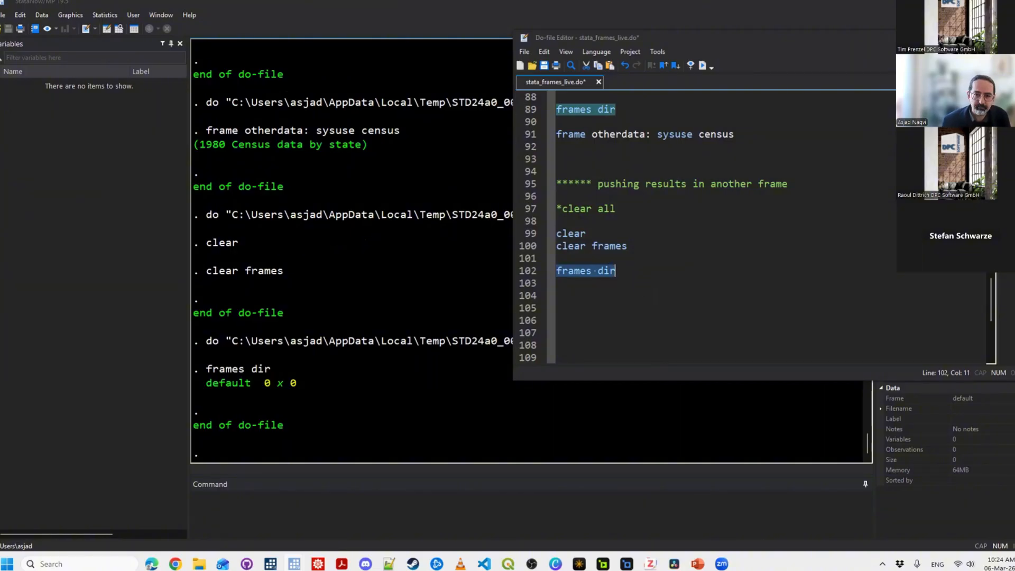
Write sysuse auto on line 105 and run it to load the auto data.
key("Down")
key("Down")
key("Down")
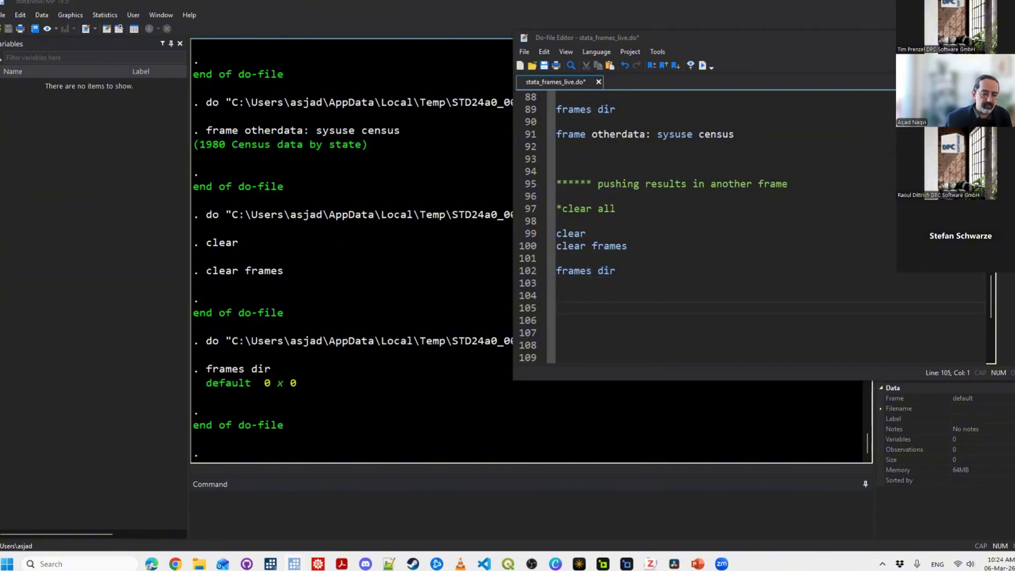
type("sysuse auto")
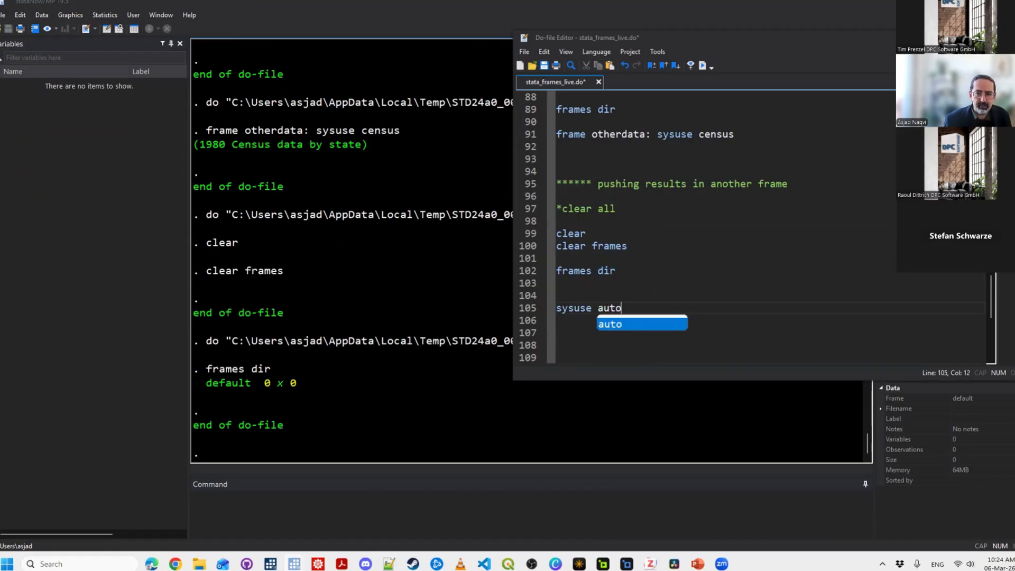
key("shift+Home")
key("ctrl+d")
Add blank lines below sysuse auto, write summ price, d on line 108 and run it for detailed price statistics.
key("Down")
key("Down")
key("Down")
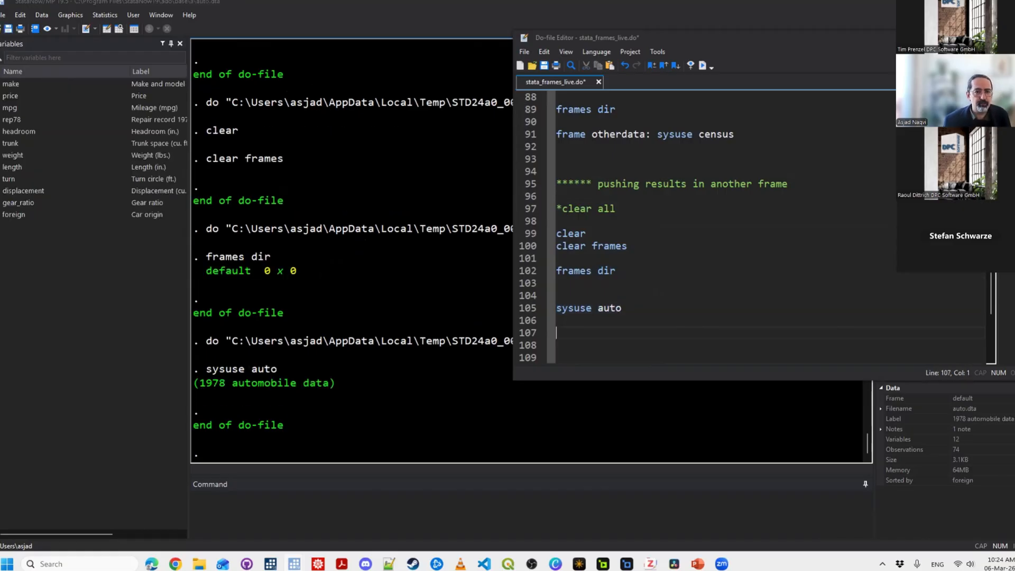
key("Return")
key("Return")
key("Return")
key("Return")
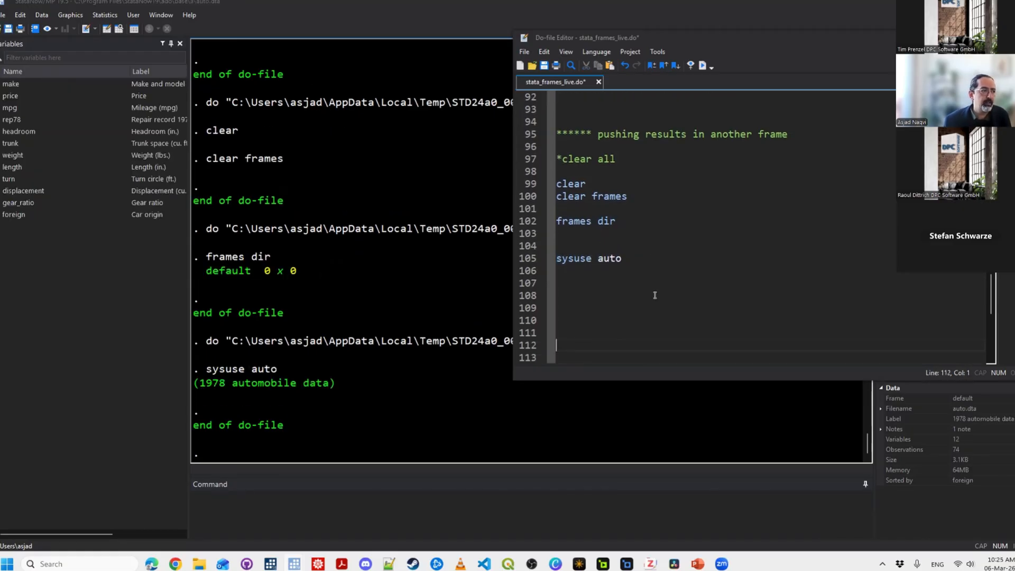
key("Up")
key("Up")
key("Up")
key("Up")
key("Up")
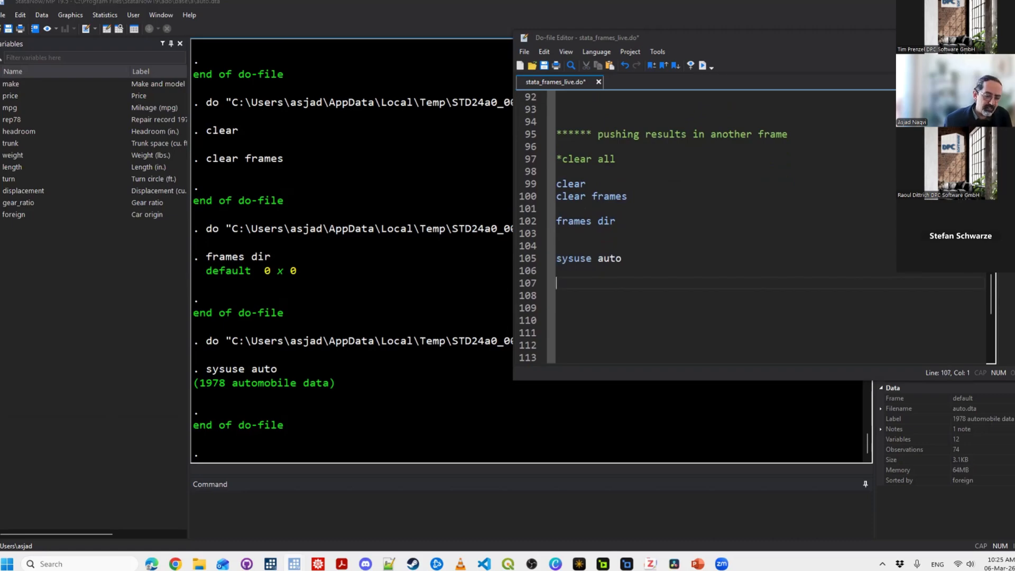
key("Down")
type("summ ")
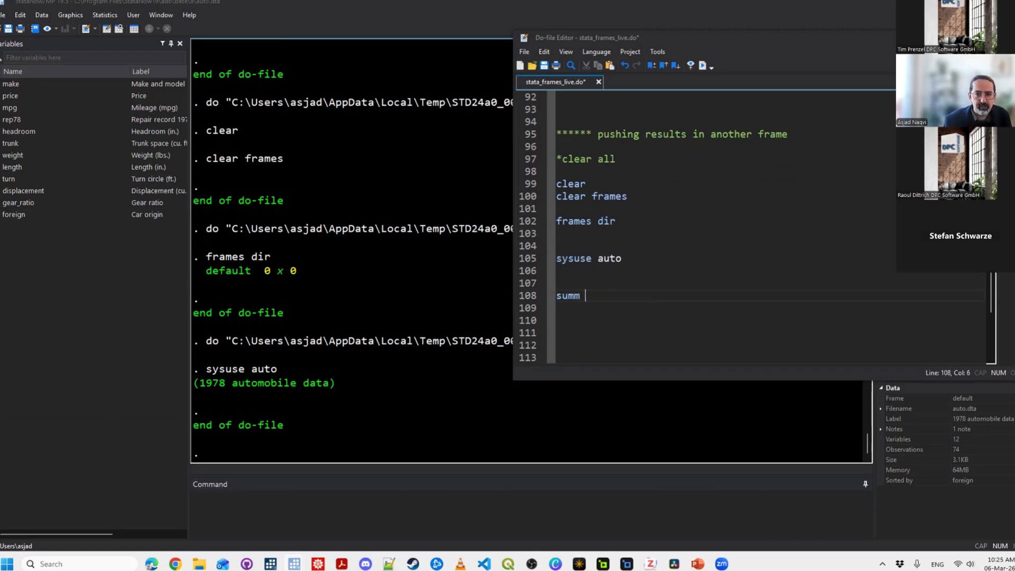
type("price, d")
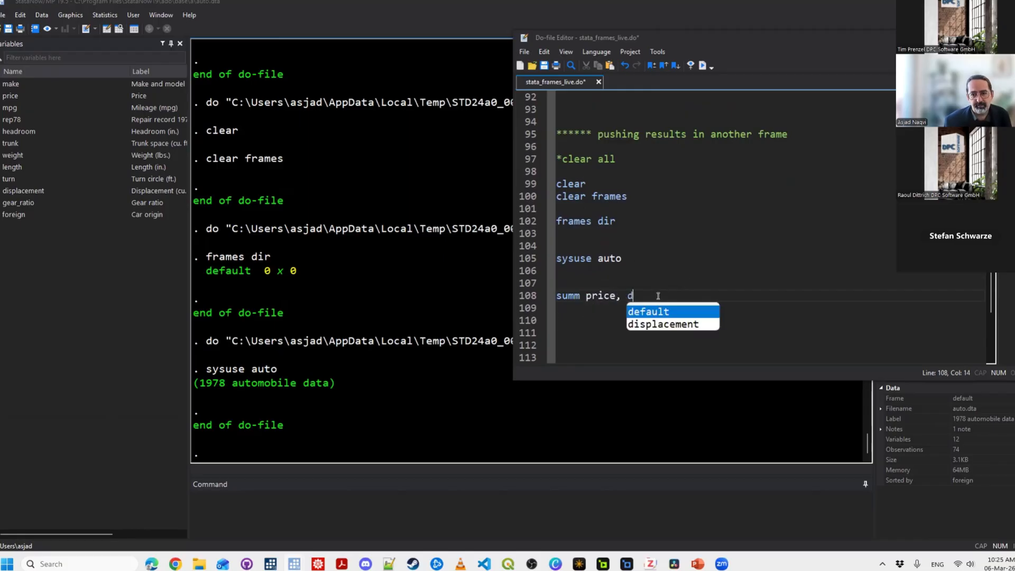
key("shift+Home")
key("ctrl+d")
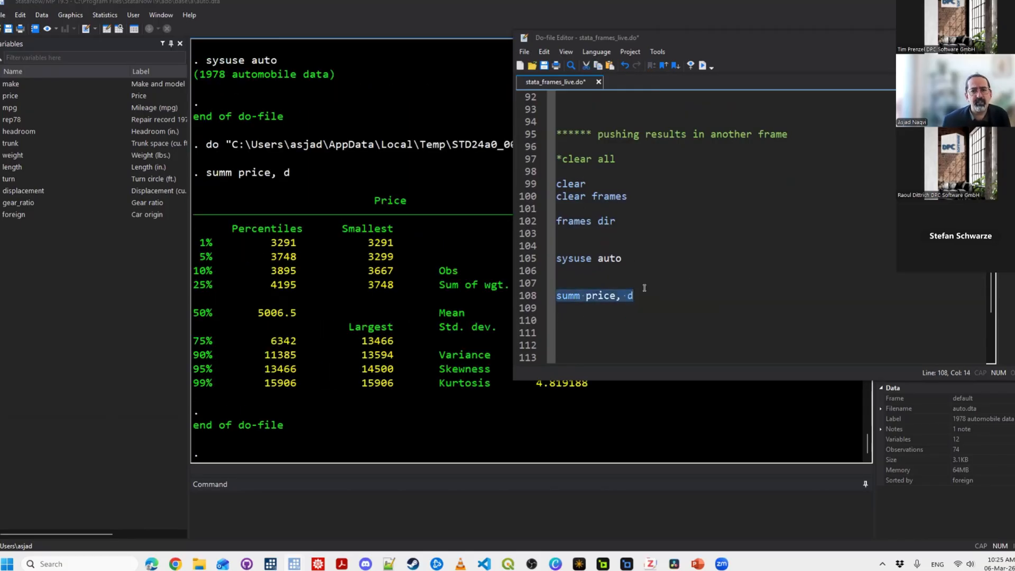
Remove the d option from the summarize command on line 108 and run summ price.
key("End")
key("BackSpace")
key("BackSpace")
key("BackSpace")
key("ctrl+shift+Left")
key("ctrl+shift+Left")
key("ctrl+d")
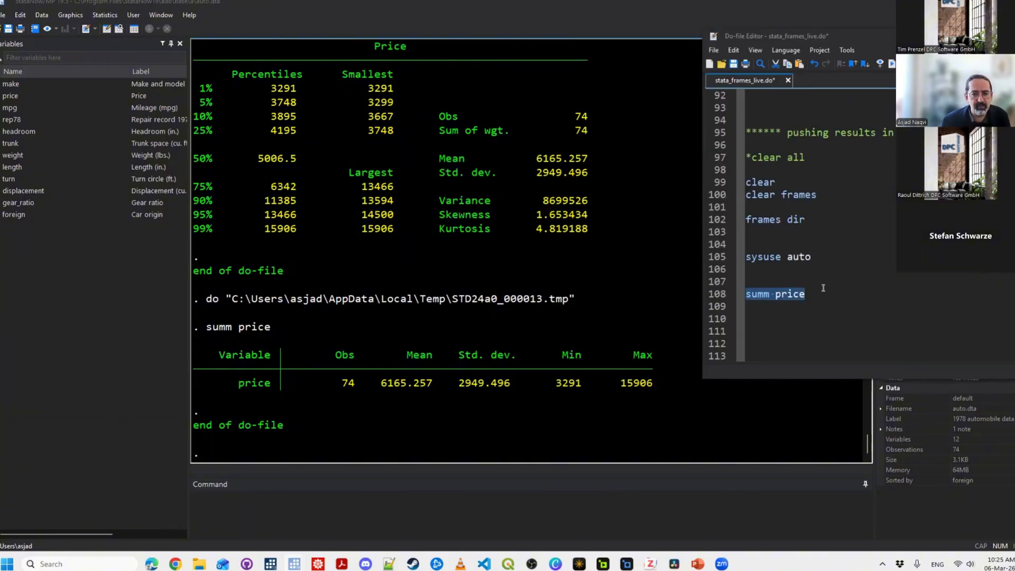
Extend the command on line 108 to summ price weight length and run it.
key("End")
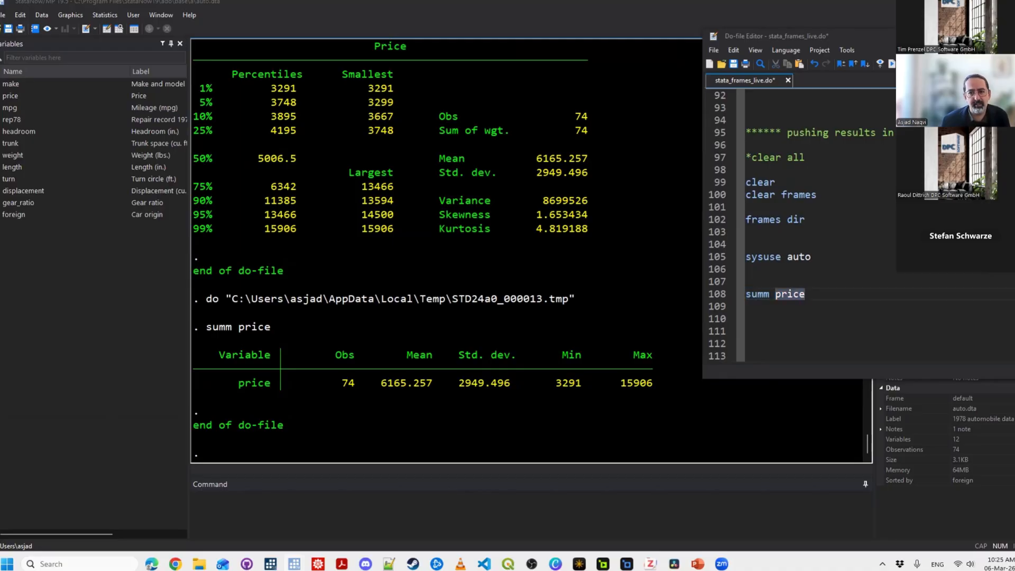
type("weight ")
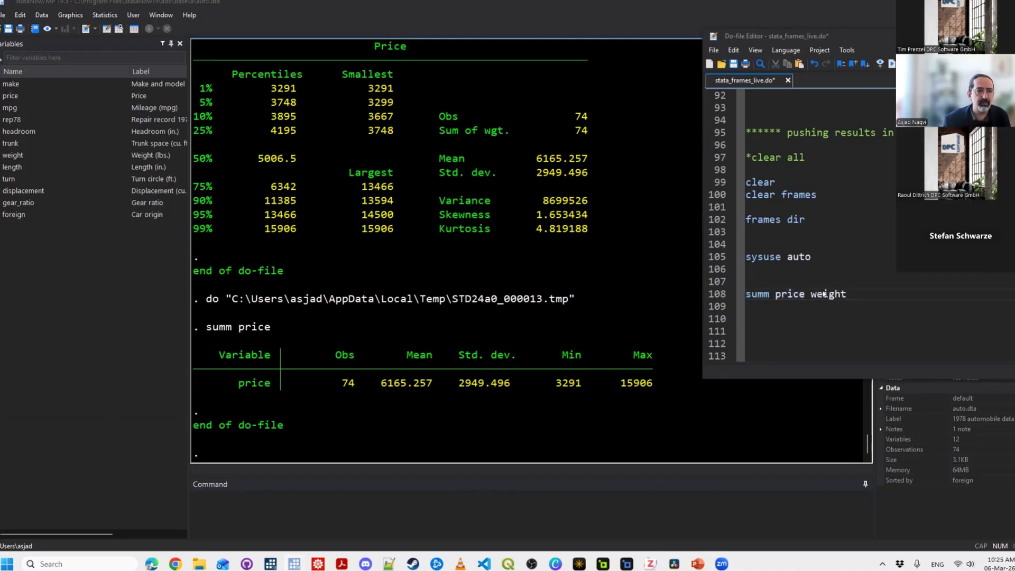
type("length")
key("shift+Home")
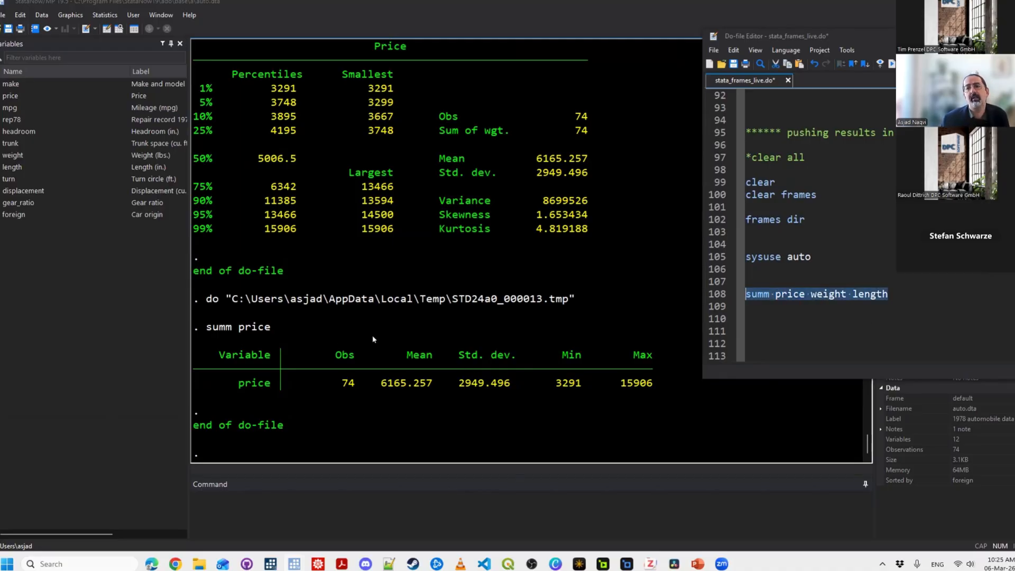
key("ctrl+d")
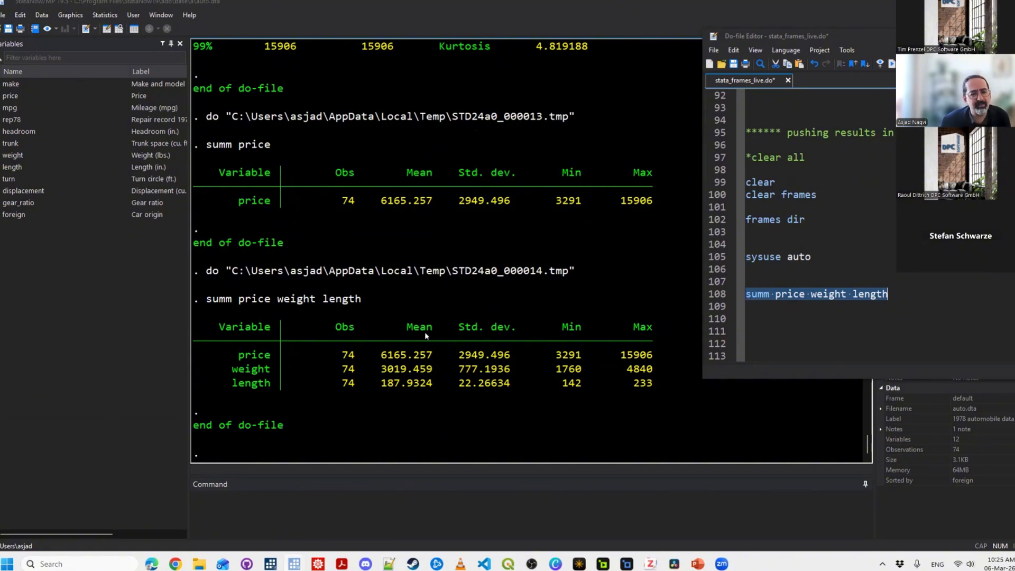
Reposition the do-file editor window so that its full code lines are visible and save the do-file.
left_click(783, 327)
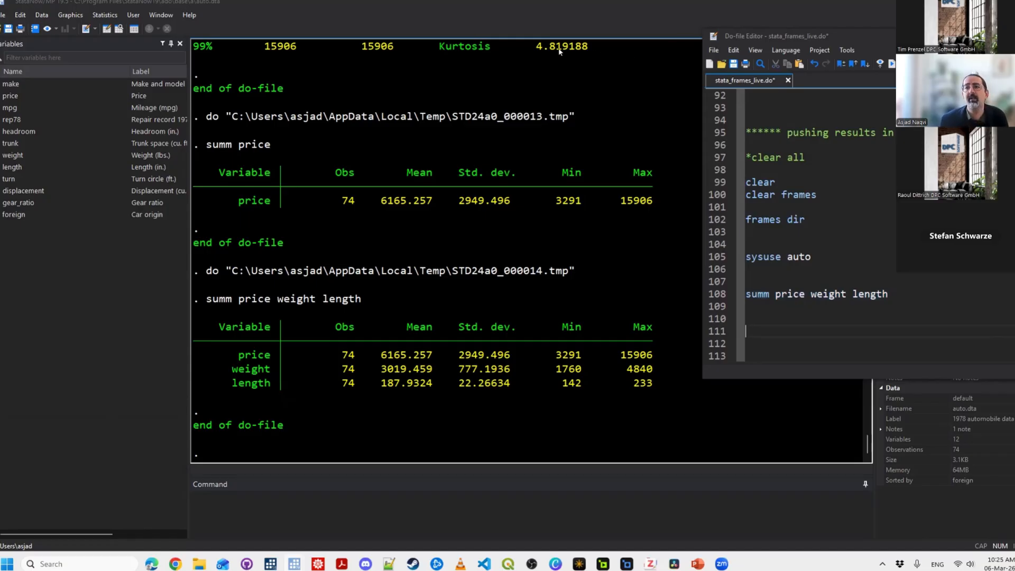
left_click_drag(472, 33, 476, 31)
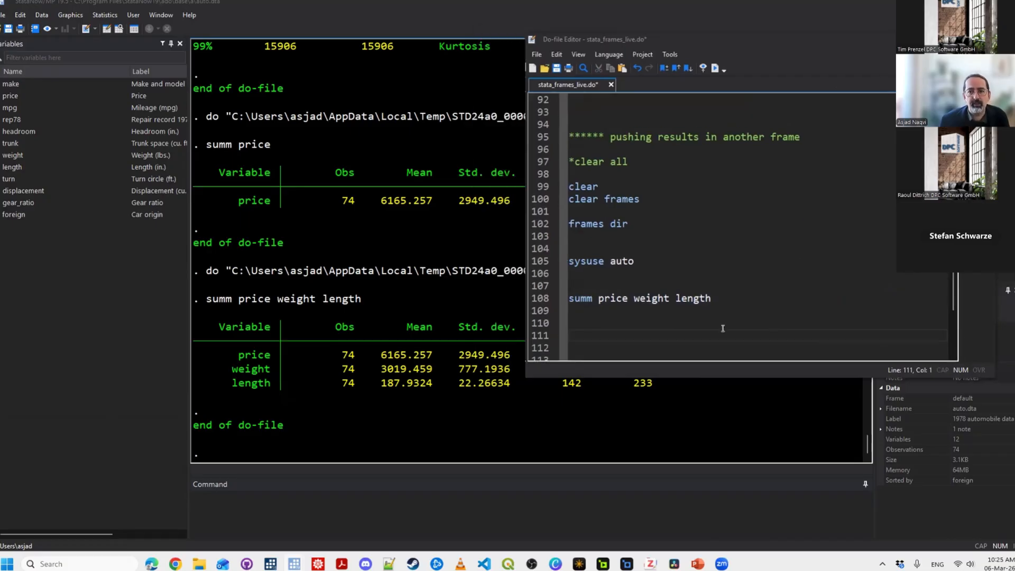
key("ctrl+s")
Write frame create sumstats variable mean sd on line 111 below the summarize command.
scroll(625, 258, "down", 2)
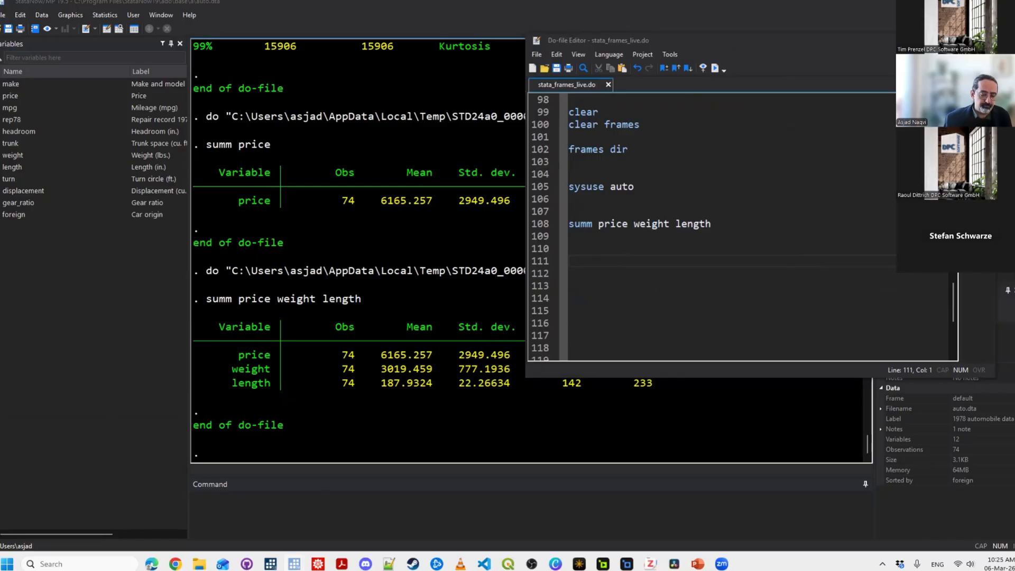
type("fr")
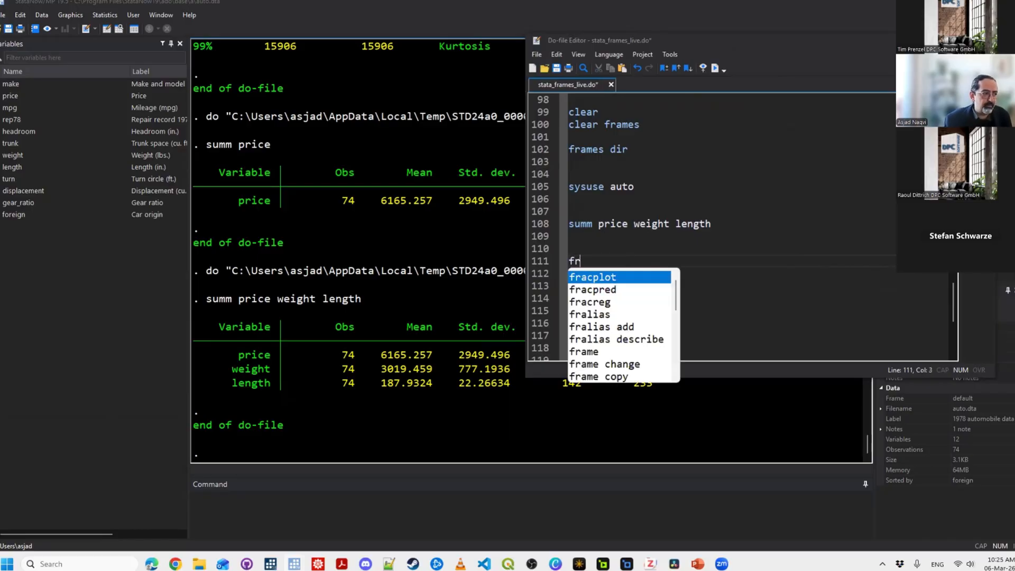
type("ame")
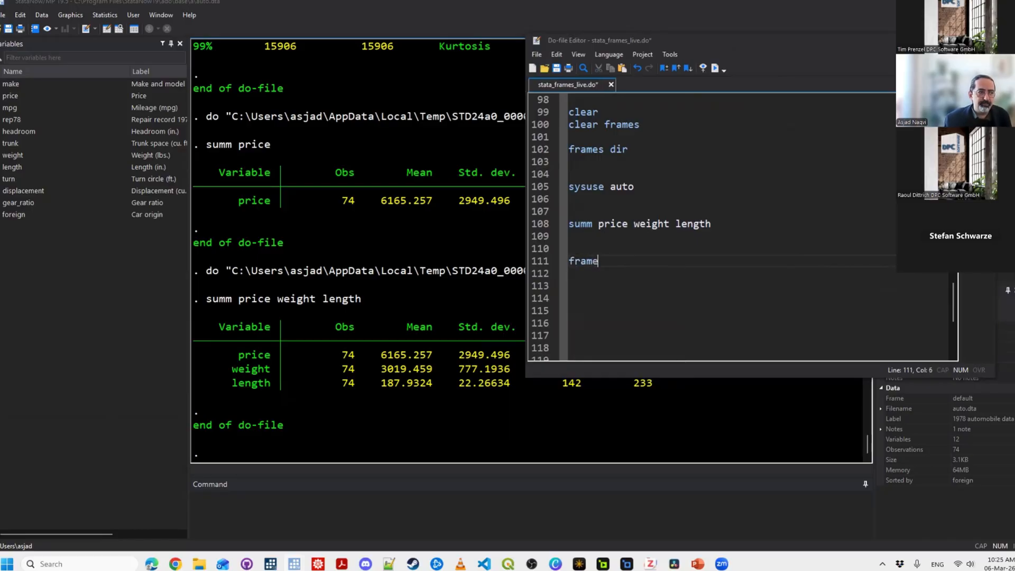
type(" create subo")
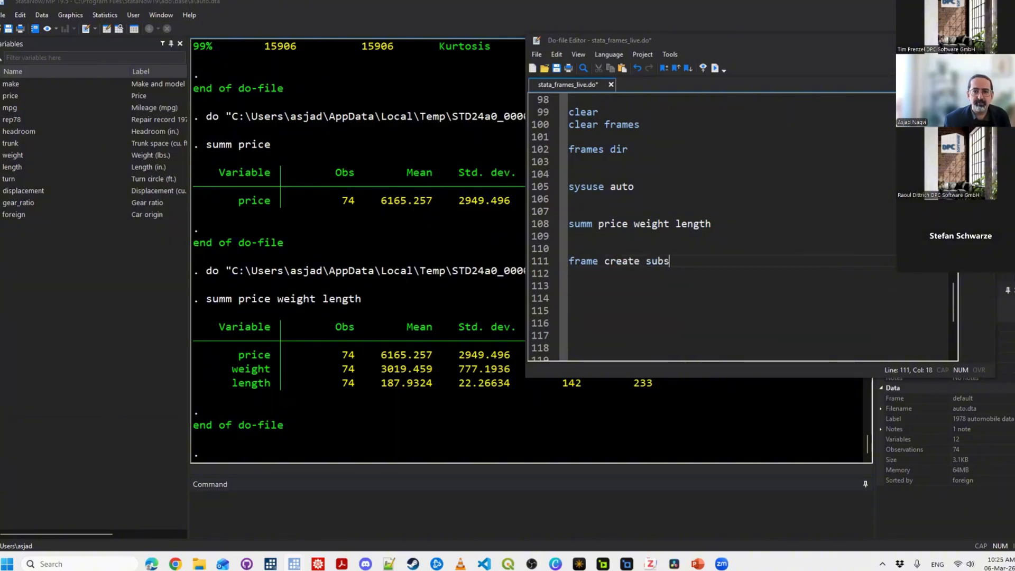
key("BackSpace")
key("BackSpace")
type("n")
key("BackSpace")
type("mstats")
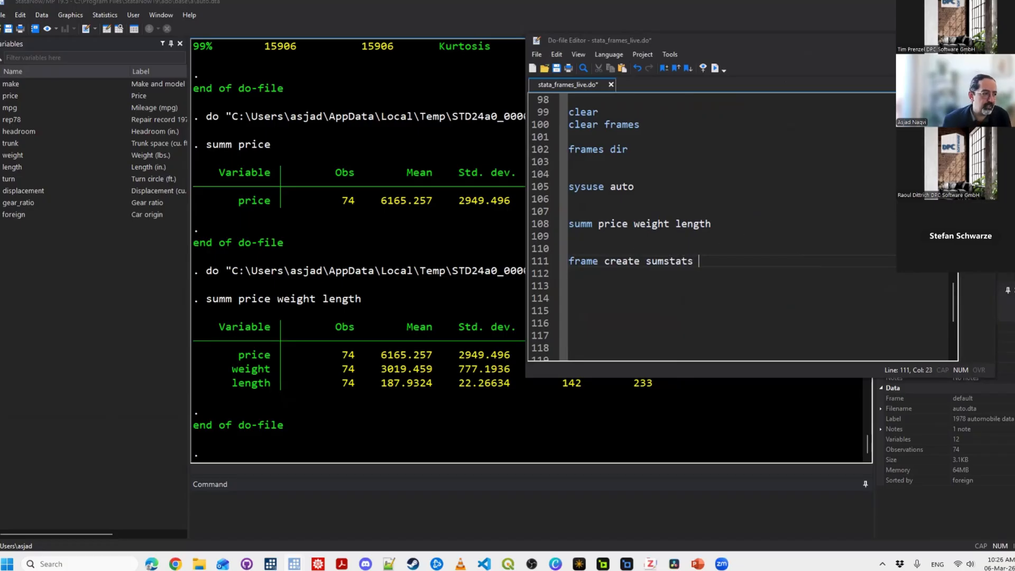
type("varia")
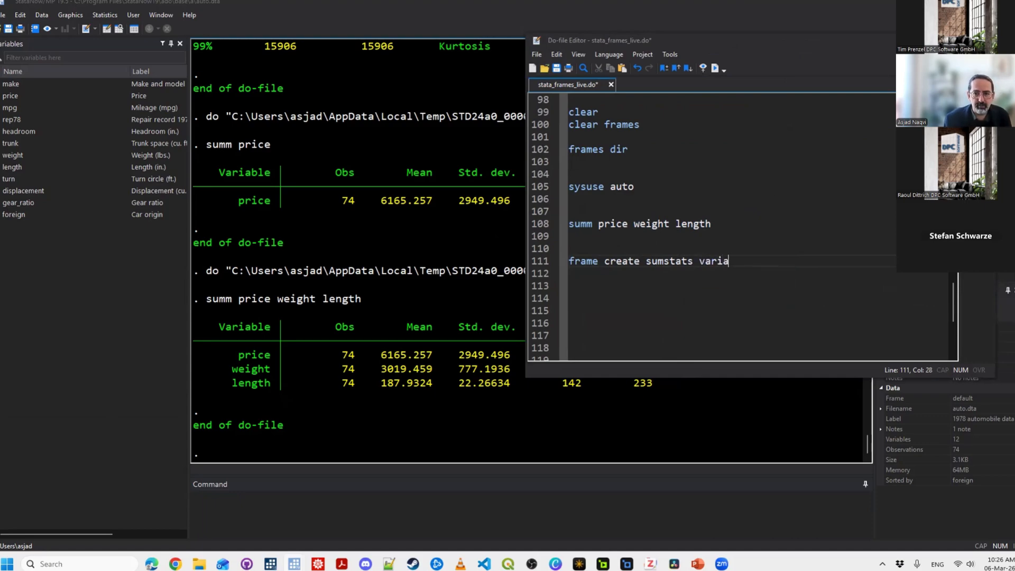
type("ble m")
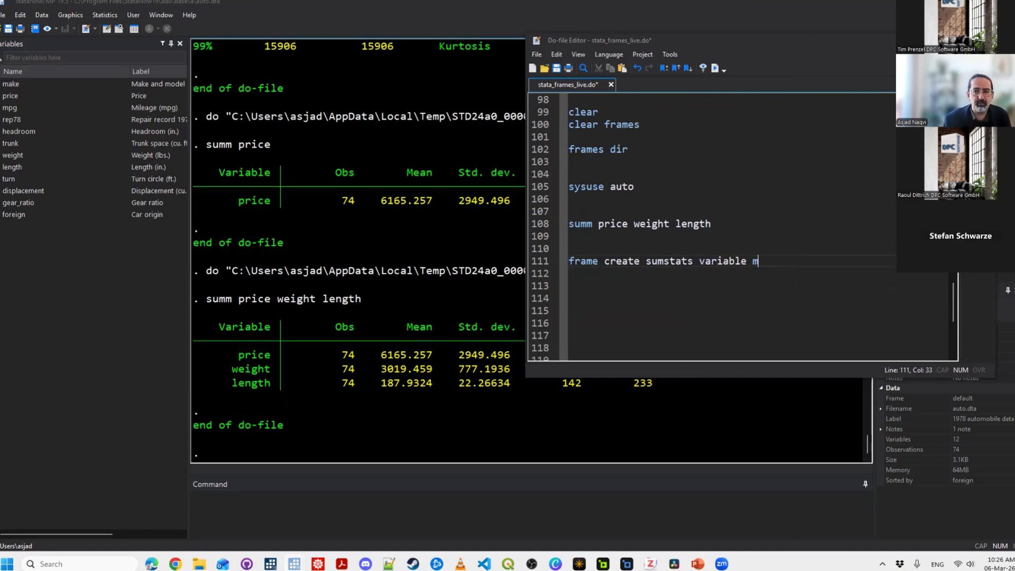
type("ean sd")
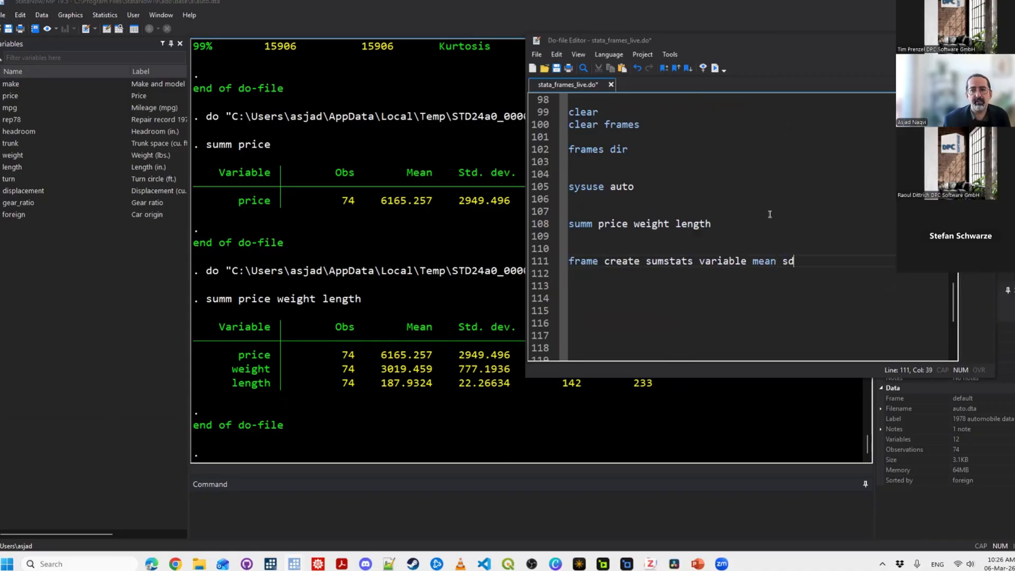
key("BackSpace")
Replace variable with name in the frame create sumstats command on line 111.
key("Left")
key("Left")
key("Left")
key("Left")
key("Left")
key("Left")
key("Left")
key("Left")
key("Left")
key("Left")
key("Left")
key("Left")
key("Left")
key("Left")
key("Left")
key("Left")
key("Left")
key("Left")
key("Left")
key("Left")
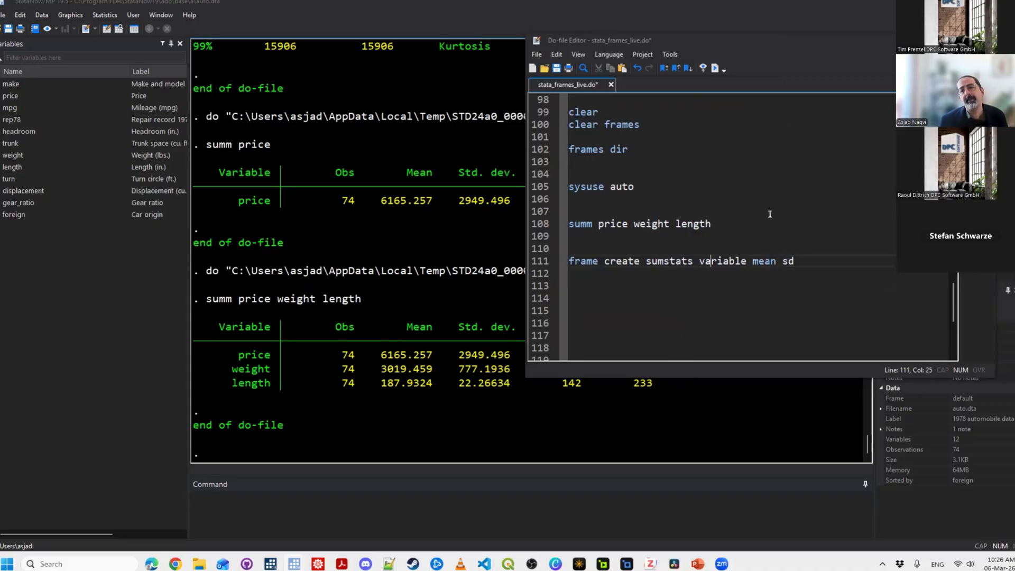
key("Right")
key("Right")
key("Right")
key("Right")
key("Right")
key("Left")
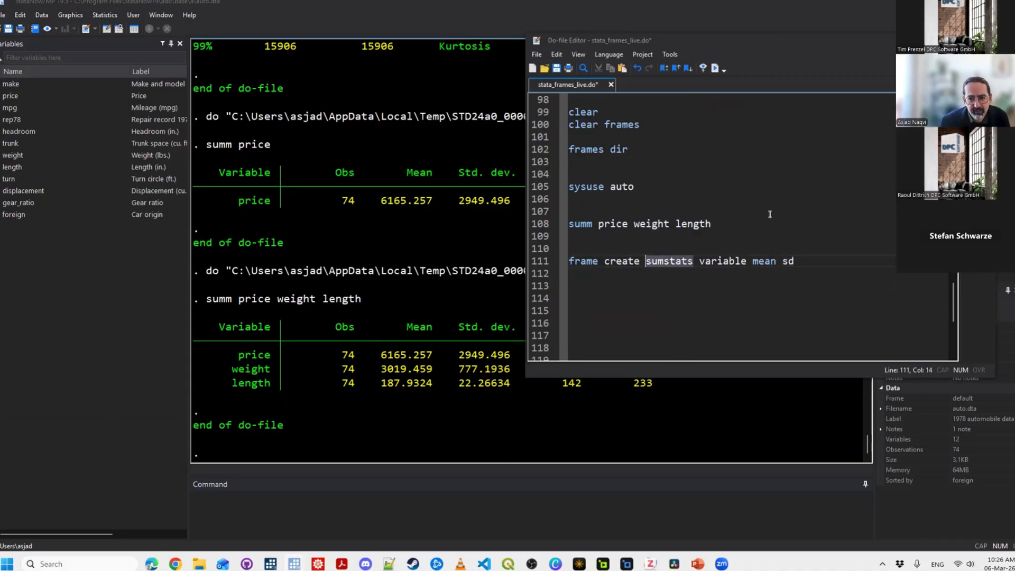
key("Right")
key("Right")
key("Right")
key("Right")
key("Right")
key("Right")
key("Right")
key("Left")
key("Left")
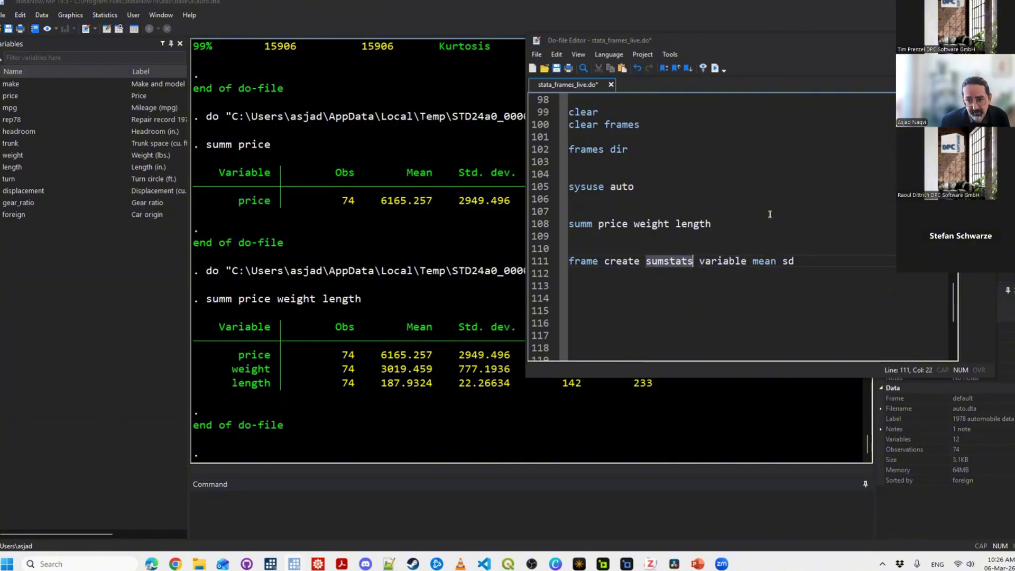
key("Right")
key("Right")
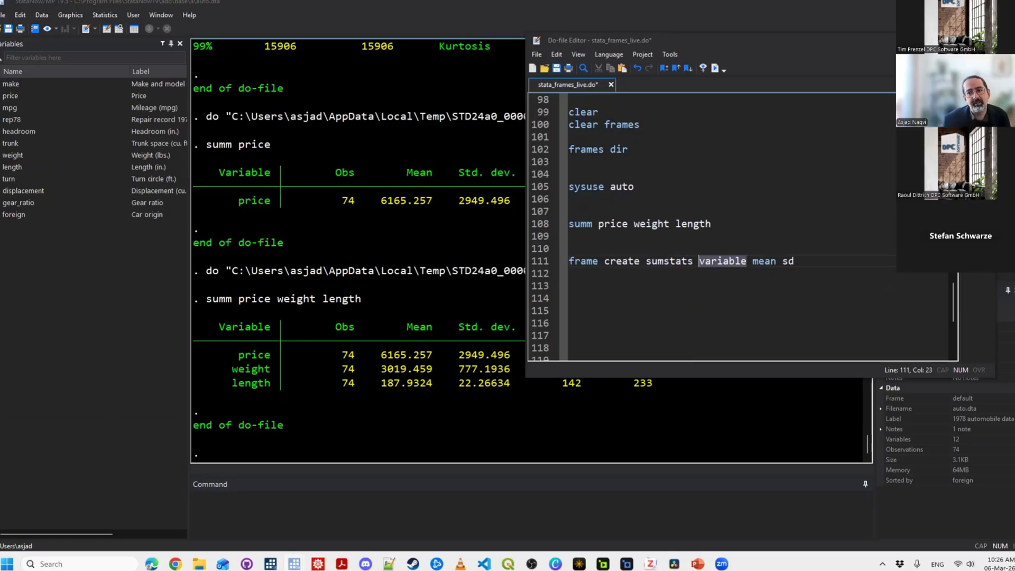
type("name")
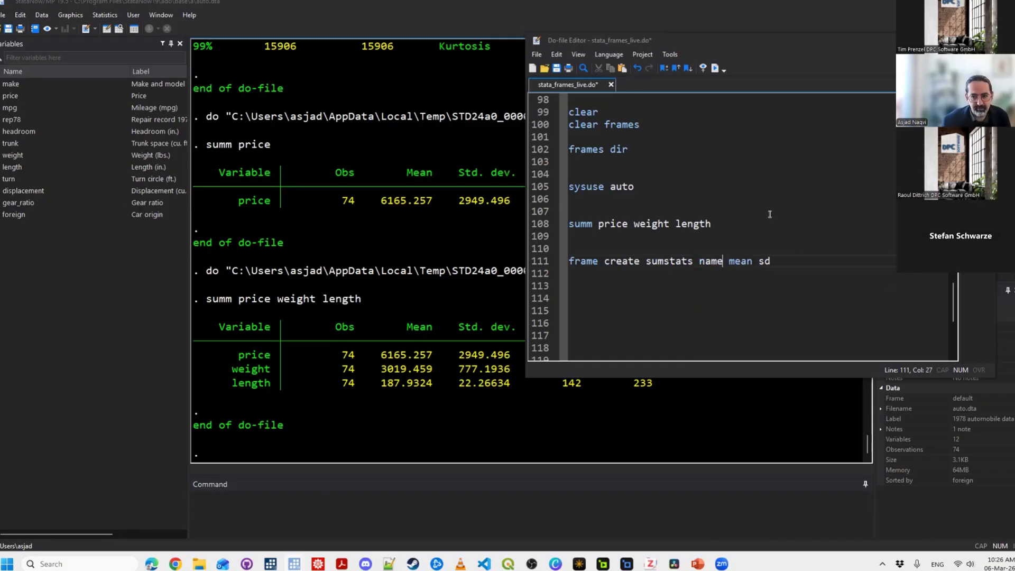
key("Right")
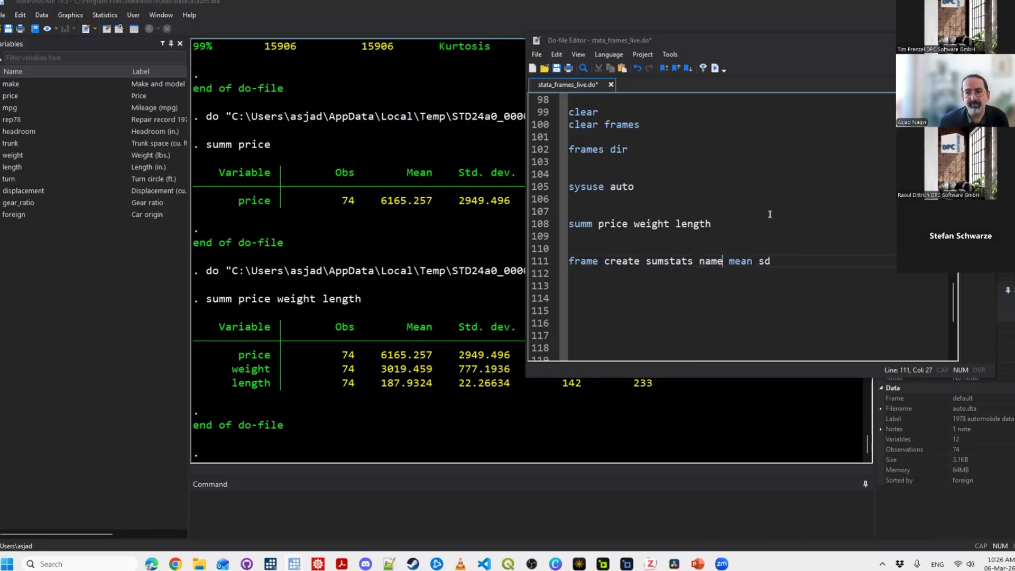
key("End")
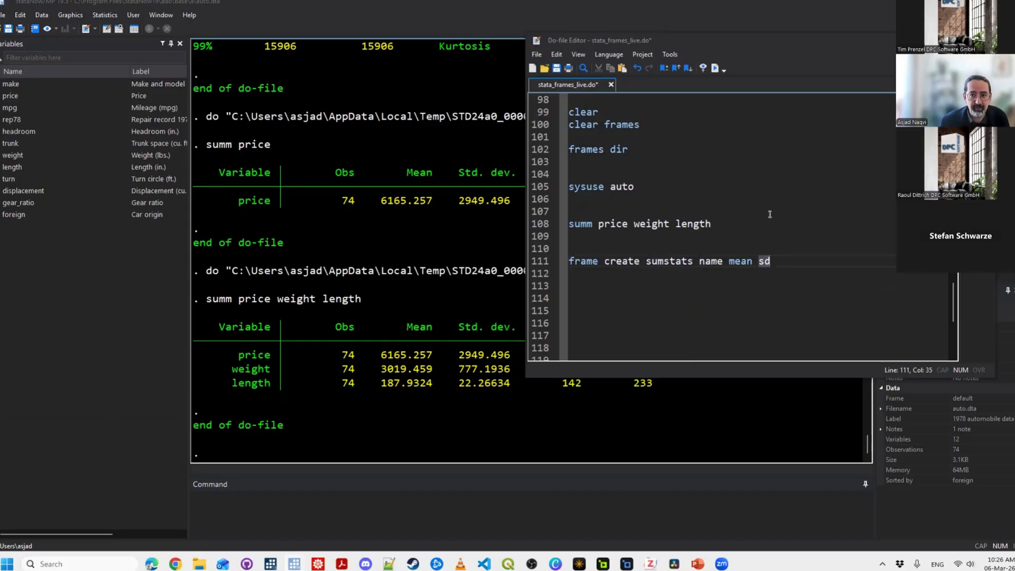
key("Left")
key("Left")
key("Left")
key("Left")
key("Left")
key("Left")
key("Left")
key("Left")
key("Left")
key("Left")
key("Left")
key("Left")
key("Left")
key("Left")
key("Left")
key("Left")
key("Left")
key("Left")
key("Left")
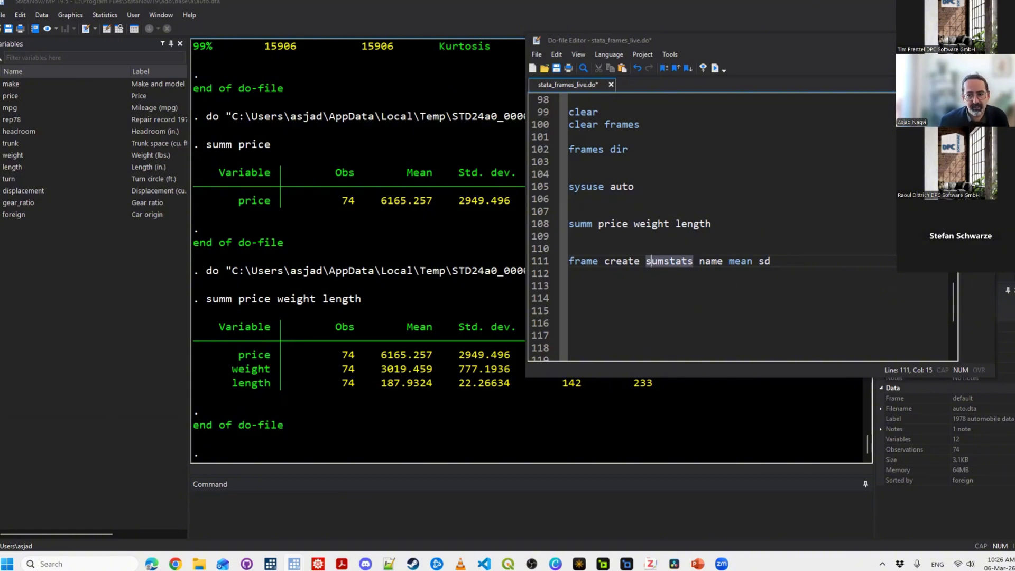
Write the example lines gen name = . and gen name = "" on lines 115 and 116, and delete both.
left_click(571, 311)
type("gen na")
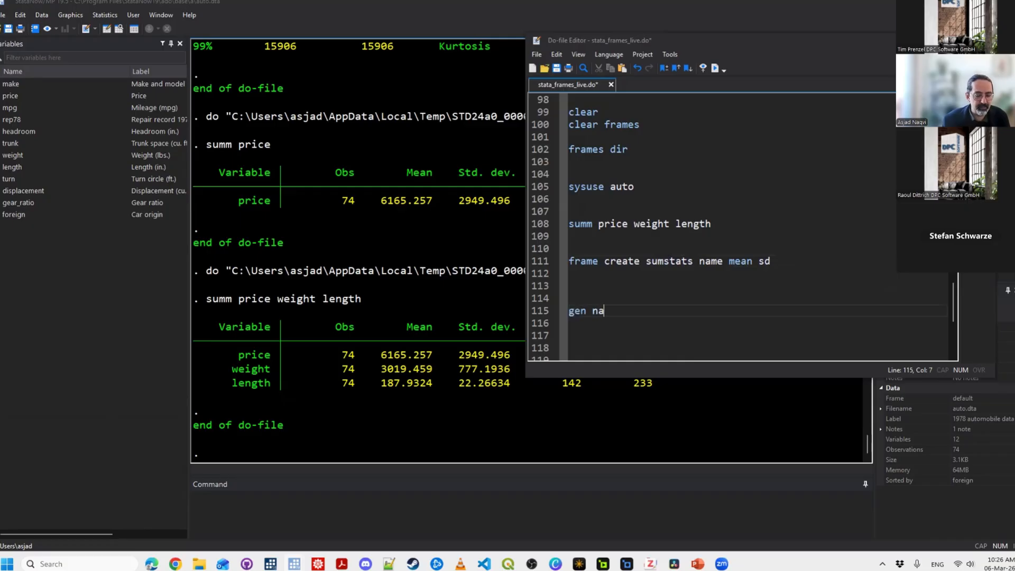
type("me  = .")
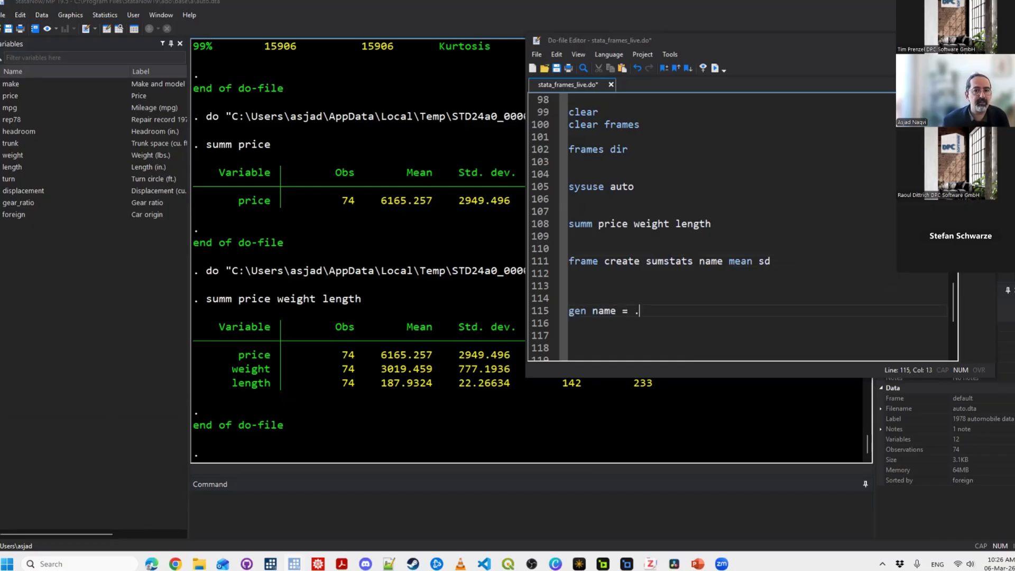
key("Return")
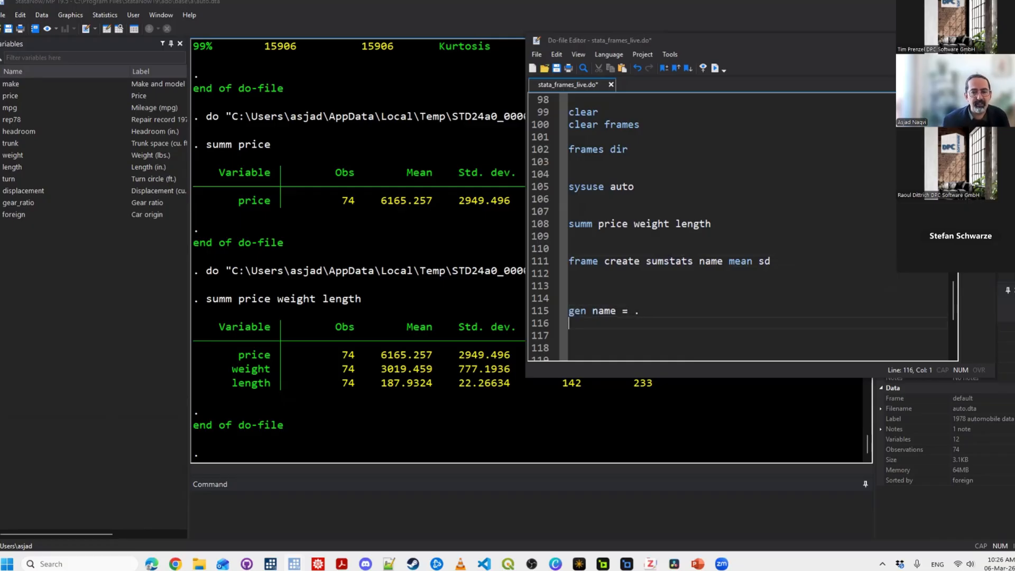
type("gen name = ")
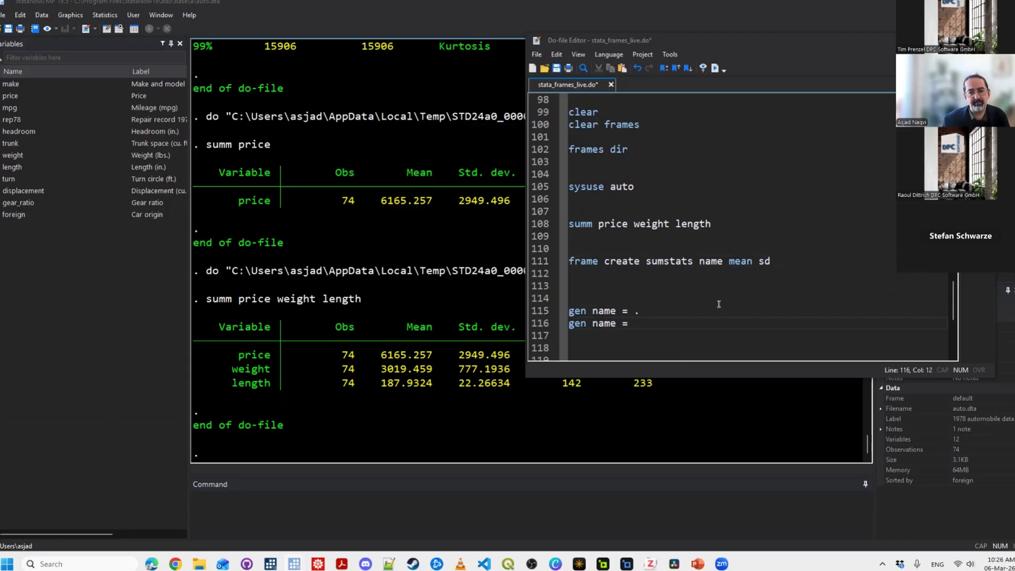
type("\"\"")
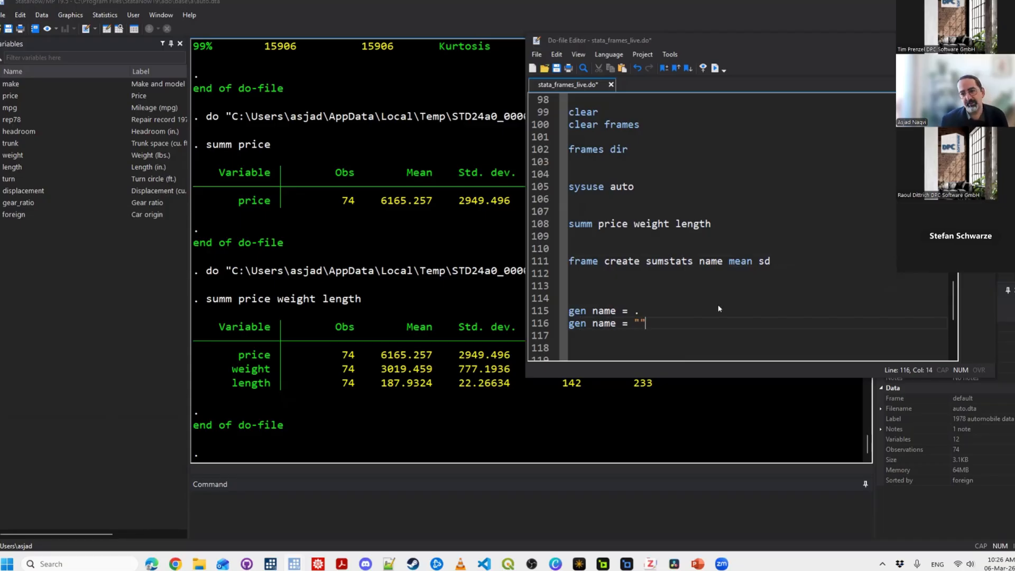
key("shift+Up")
key("shift+Home")
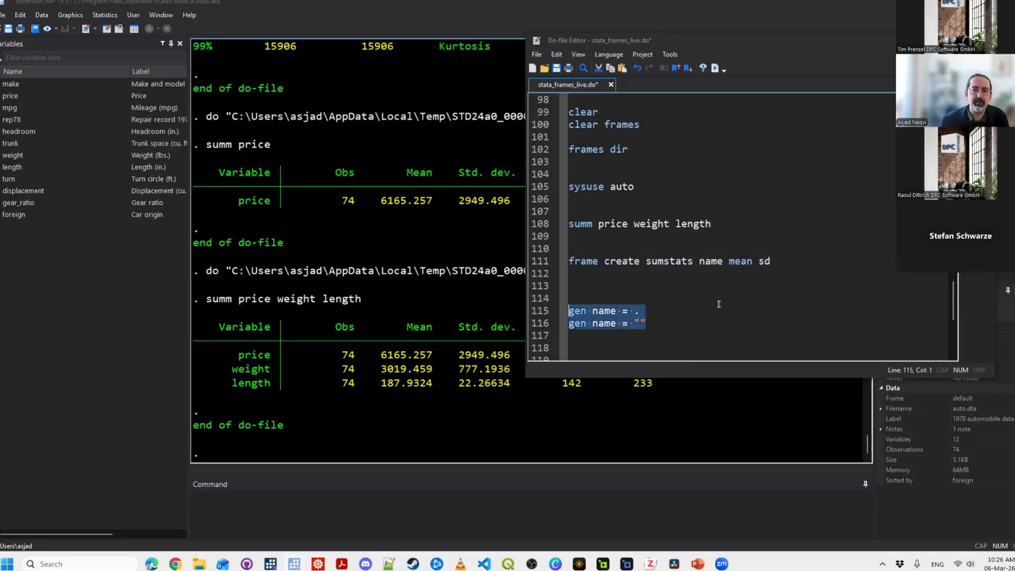
key("BackSpace")
key("BackSpace")
Declare name as a string on line 111 by wrapping it as string(name).
key("Up")
key("Up")
key("Up")
key("Right")
key("ctrl+Right")
key("ctrl+Right")
key("ctrl+Right")
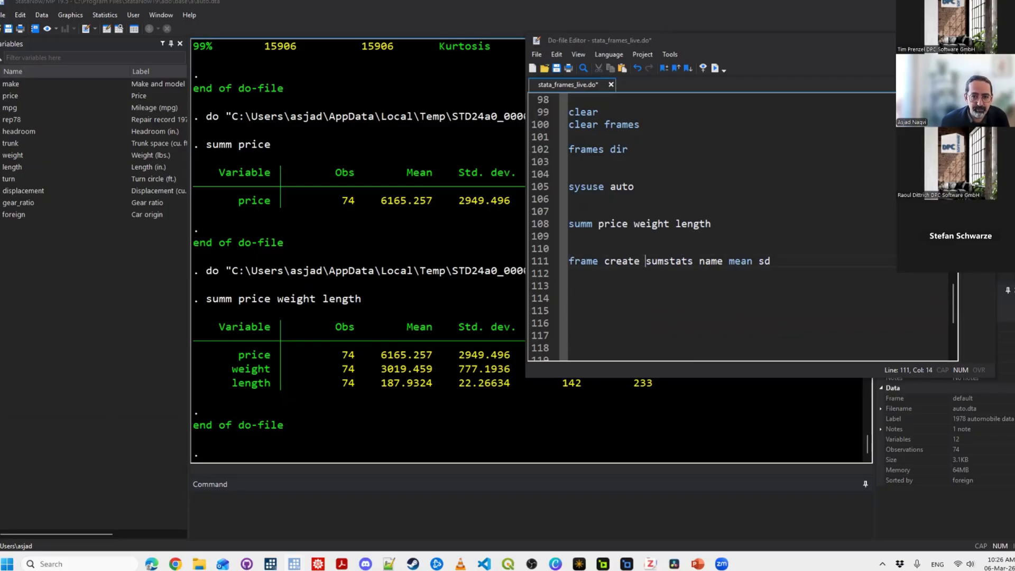
type("string(")
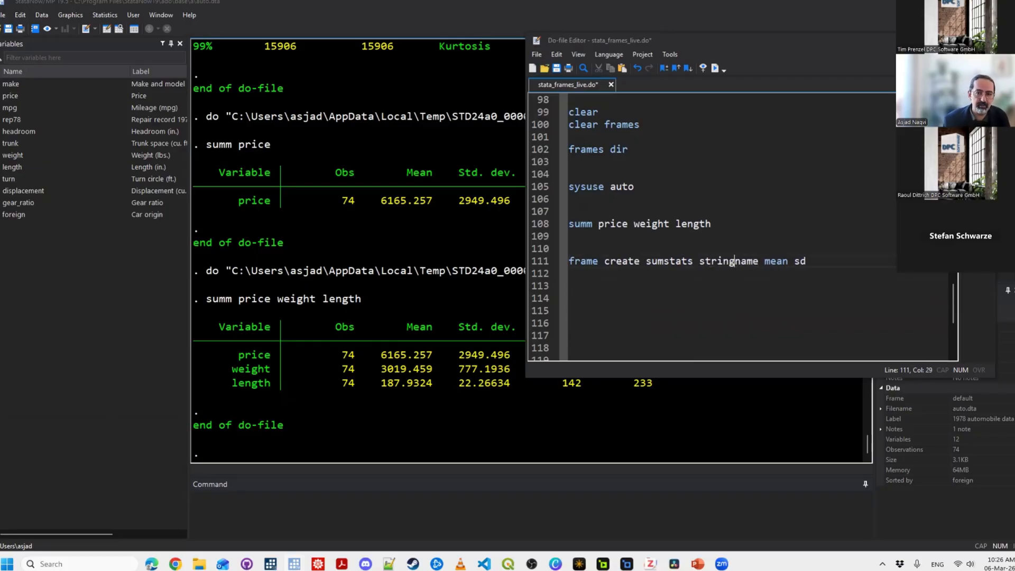
key("shift+Right")
key("shift+Right")
key("shift+Right")
key("shift+Right")
key("Right")
type(")")
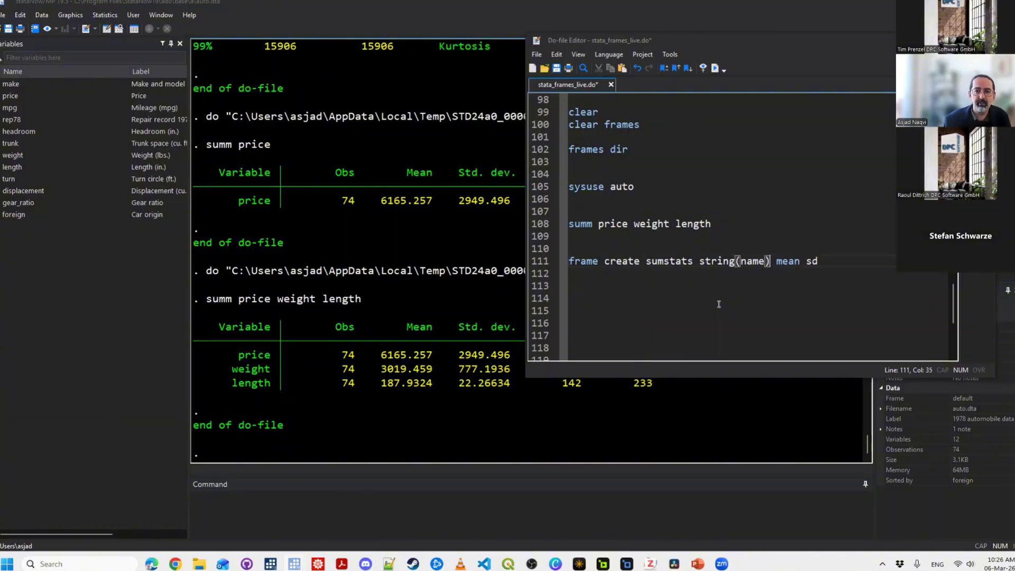
Declare the mean and sd variables on line 111 as double(mean sd).
key("Right")
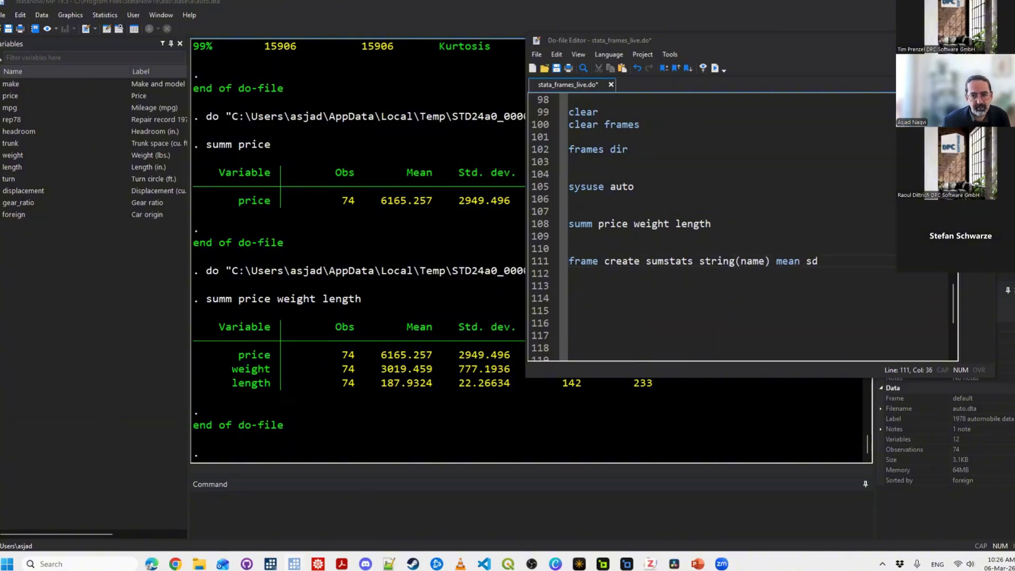
type("double(")
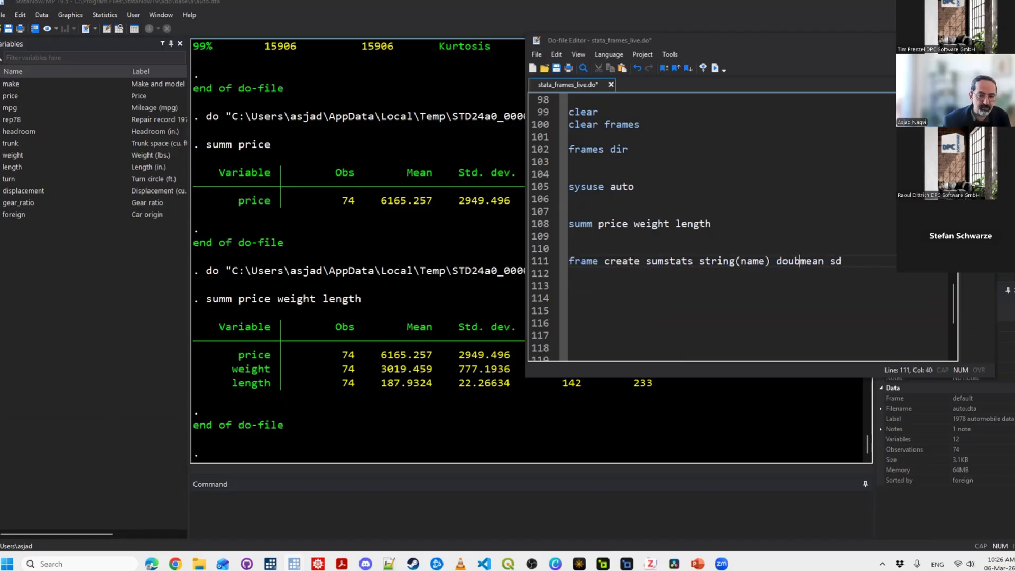
key("End")
type(")")
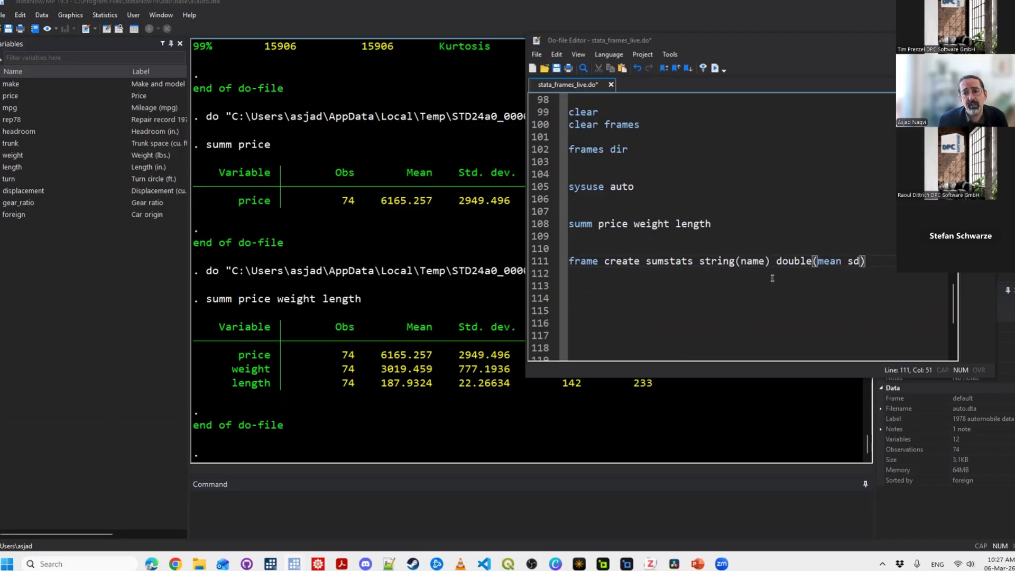
double_click(753, 261)
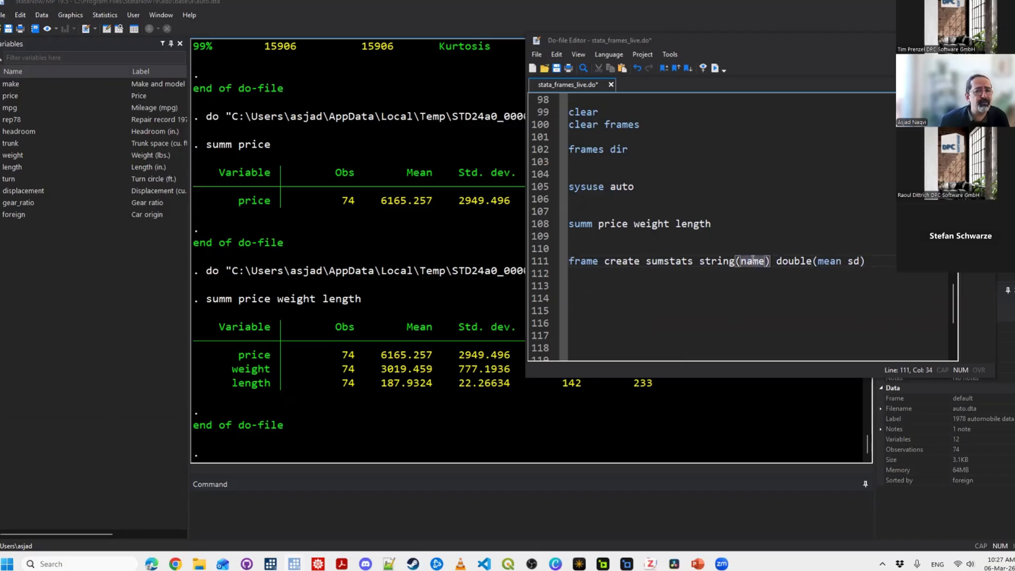
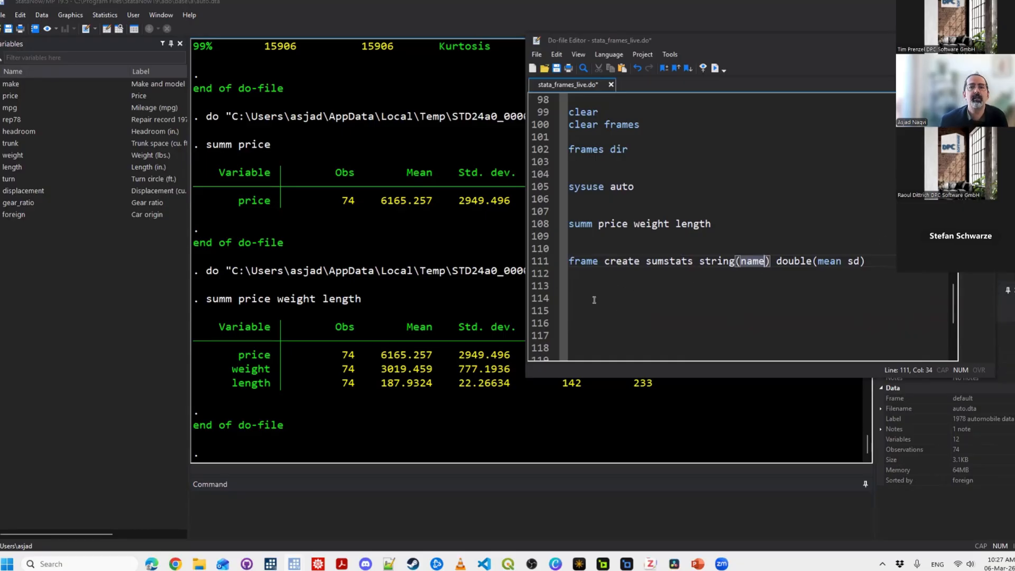
Try to run the frame create sumstats string(name) double(mean sd) command on line 111.
left_click(598, 301)
left_click(634, 285)
key("shift+Up")
key("shift+Up")
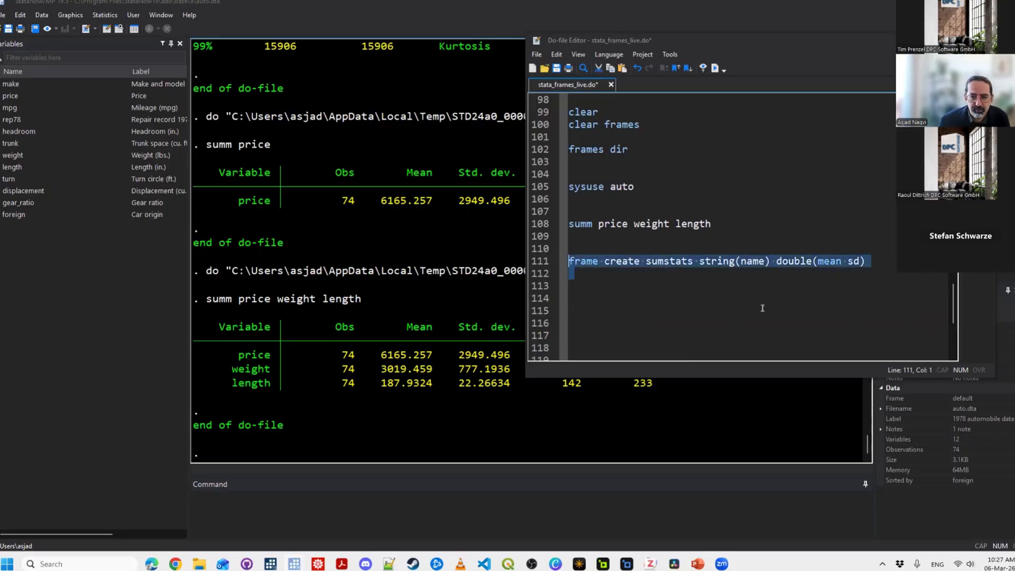
key("ctrl+d")
Change the storage type of name on line 111 from string to str15.
left_click(746, 261)
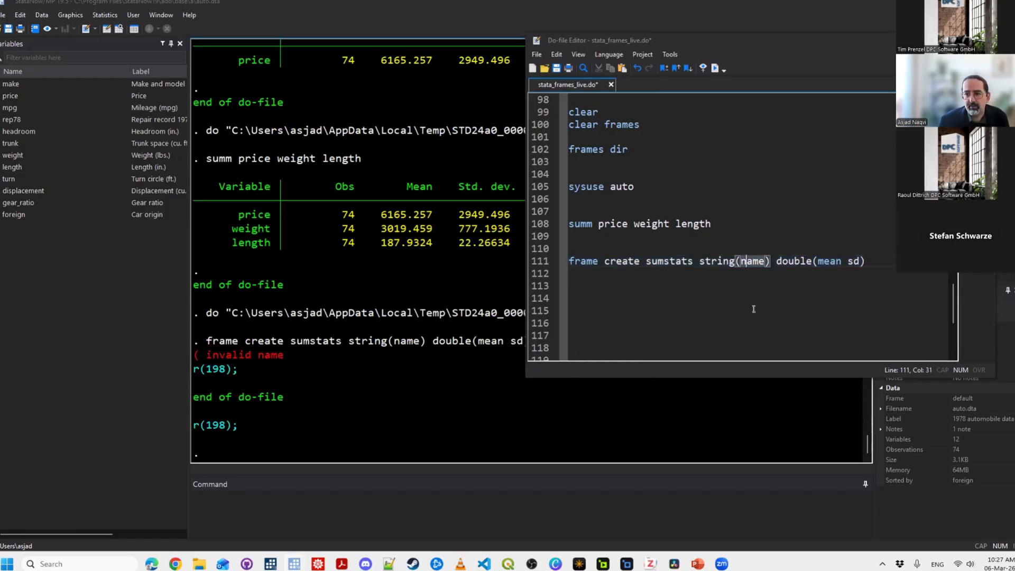
key("Right")
key("Right")
key("Right")
key("Right")
key("Right")
key("Right")
key("Right")
key("Right")
key("Right")
key("Right")
key("Right")
key("Right")
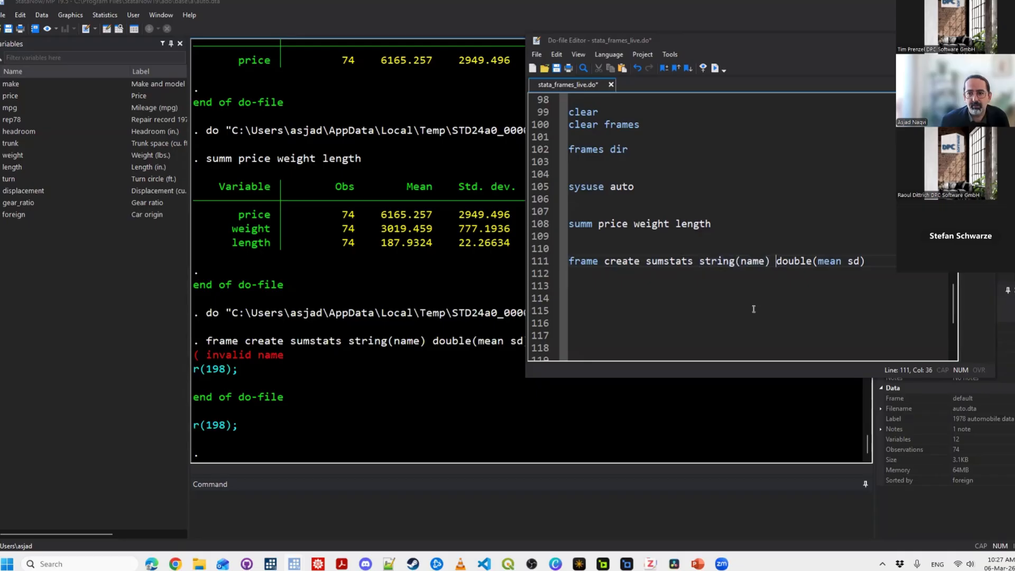
key("Left")
key("Left")
key("Left")
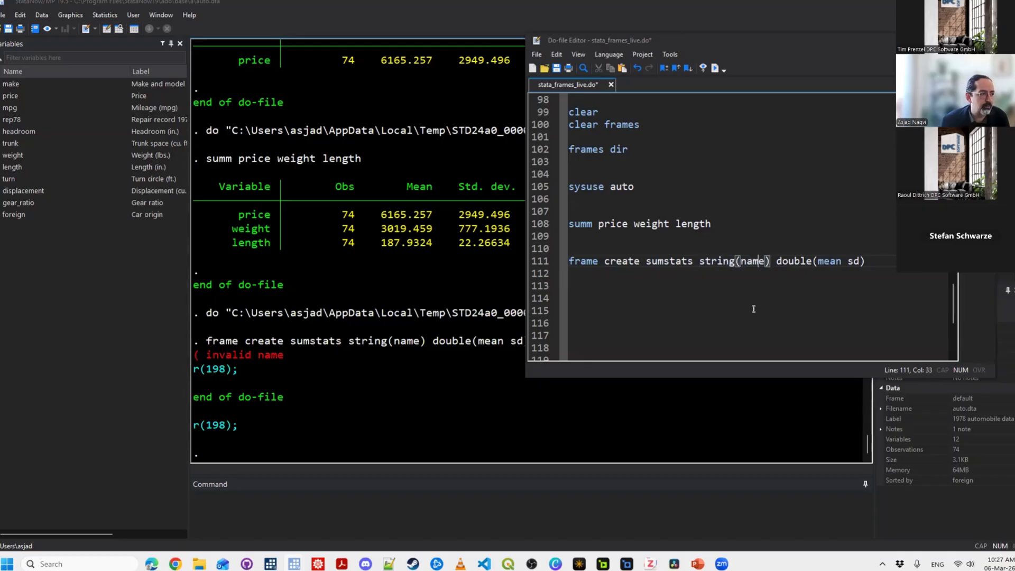
key("Right")
key("Right")
key("Right")
key("Right")
key("Right")
key("Right")
key("Right")
key("Right")
key("Right")
key("Right")
key("Right")
key("Right")
key("Right")
key("Right")
key("Left")
key("Left")
key("Left")
key("Left")
key("Left")
key("Left")
key("Left")
key("Left")
key("Left")
key("Left")
key("Left")
key("Left")
key("Left")
key("Left")
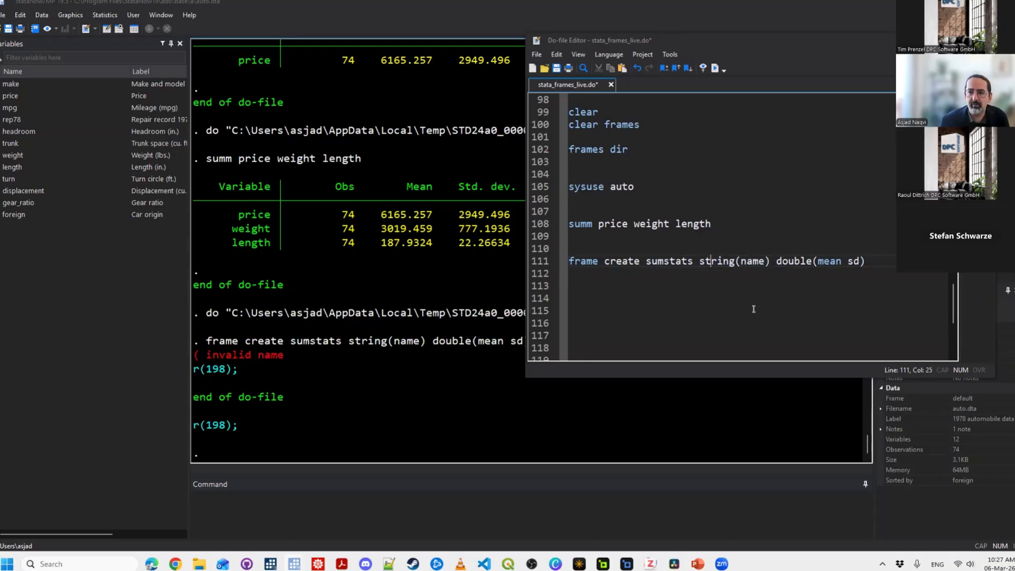
key("Left")
key("Left")
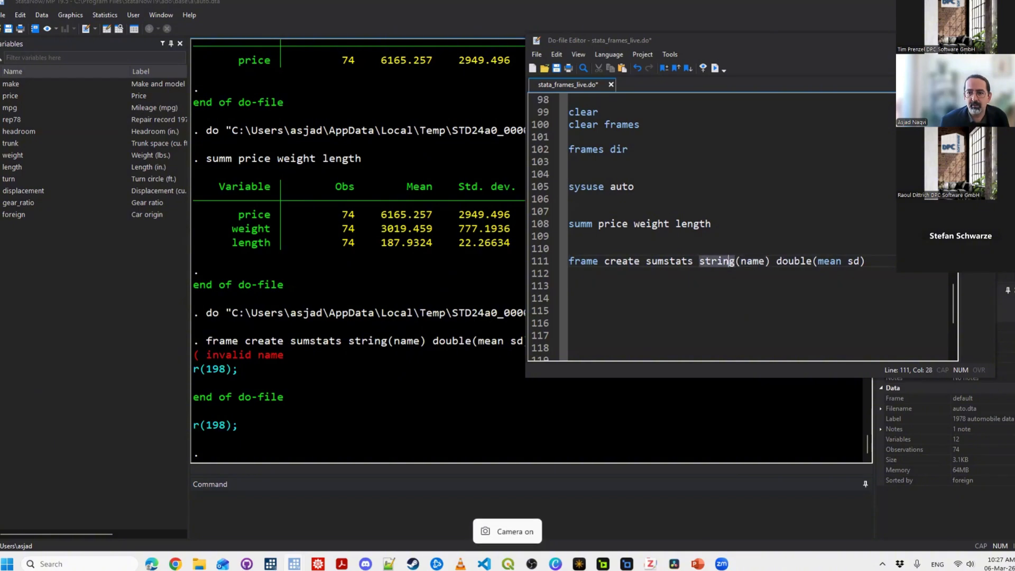
key("Delete")
key("Delete")
key("Delete")
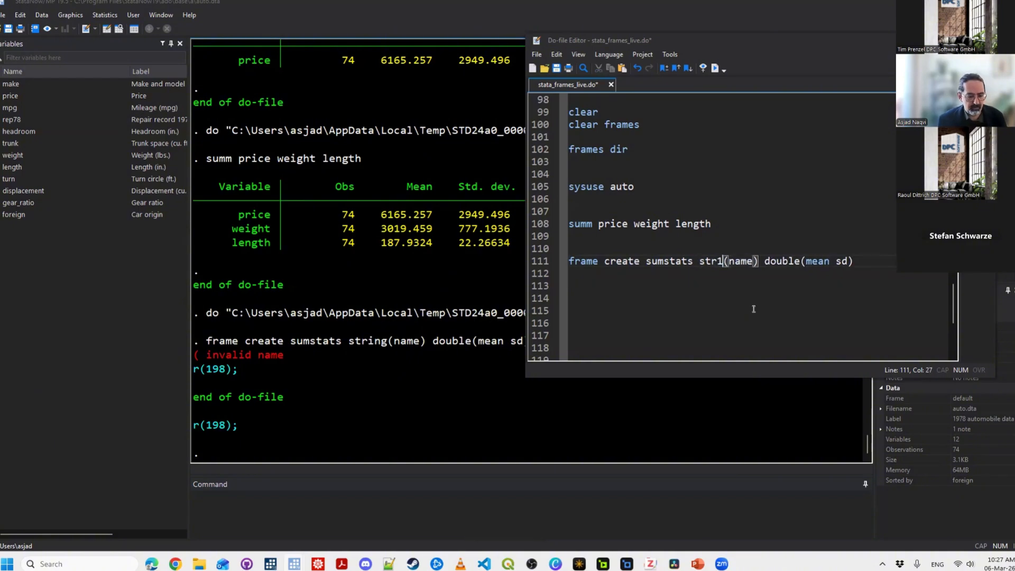
type("15")
Run frame create sumstats str15(name) double(mean sd) from line 111.
key("End")
key("shift+Home")
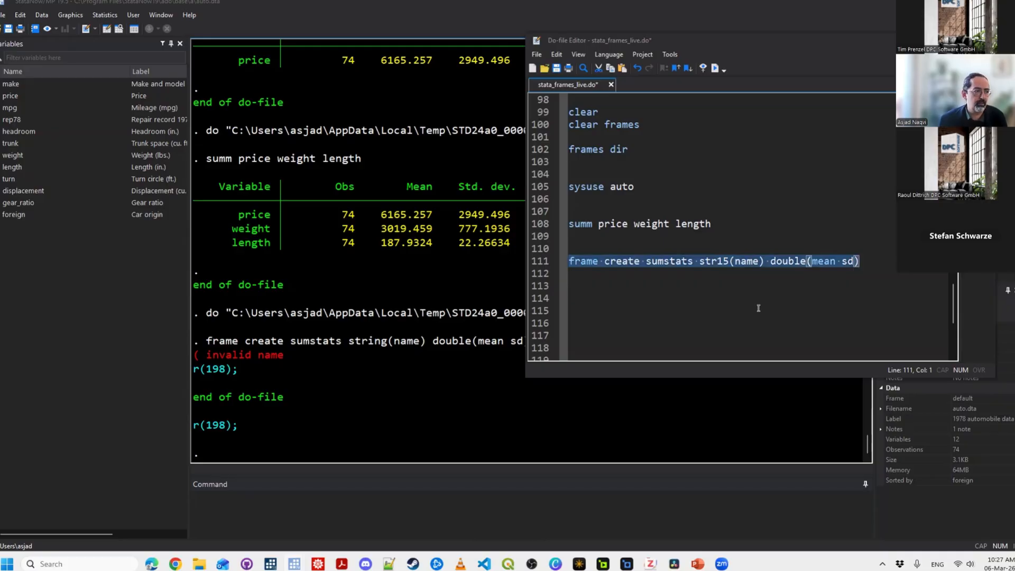
key("ctrl+d")
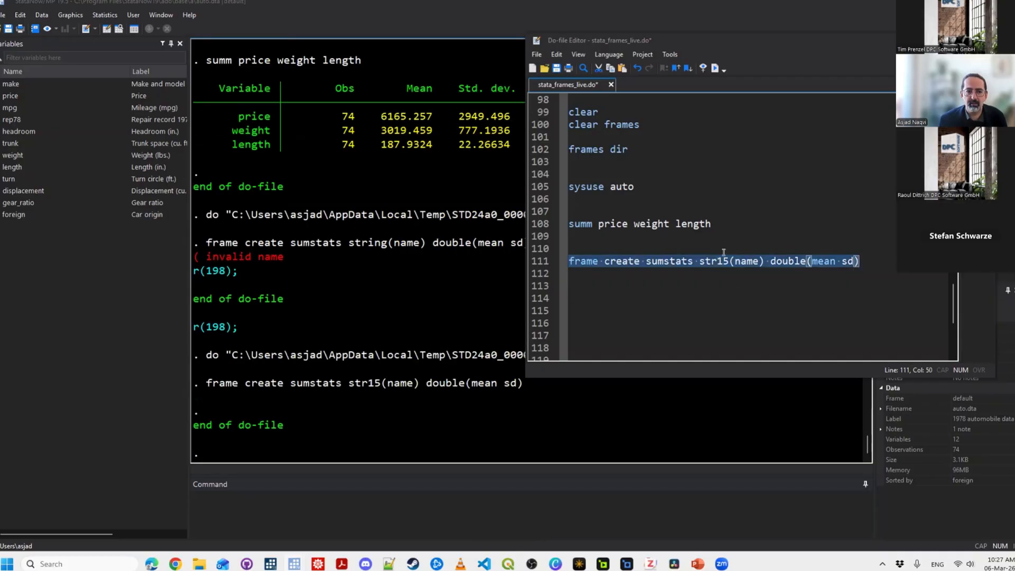
left_click(723, 263)
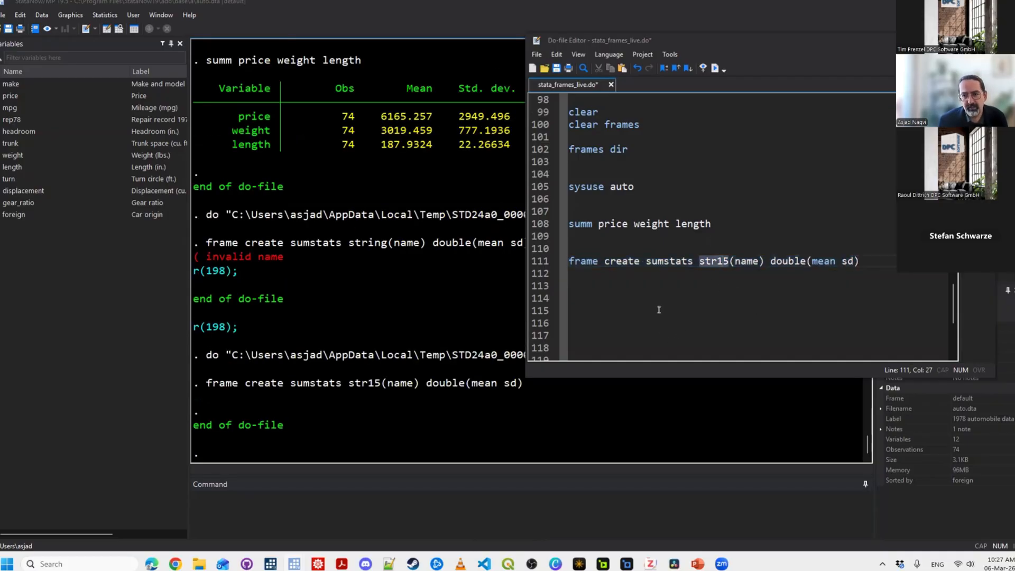
Write frame dir on line 114 and run it to list the existing frames.
left_click(642, 279)
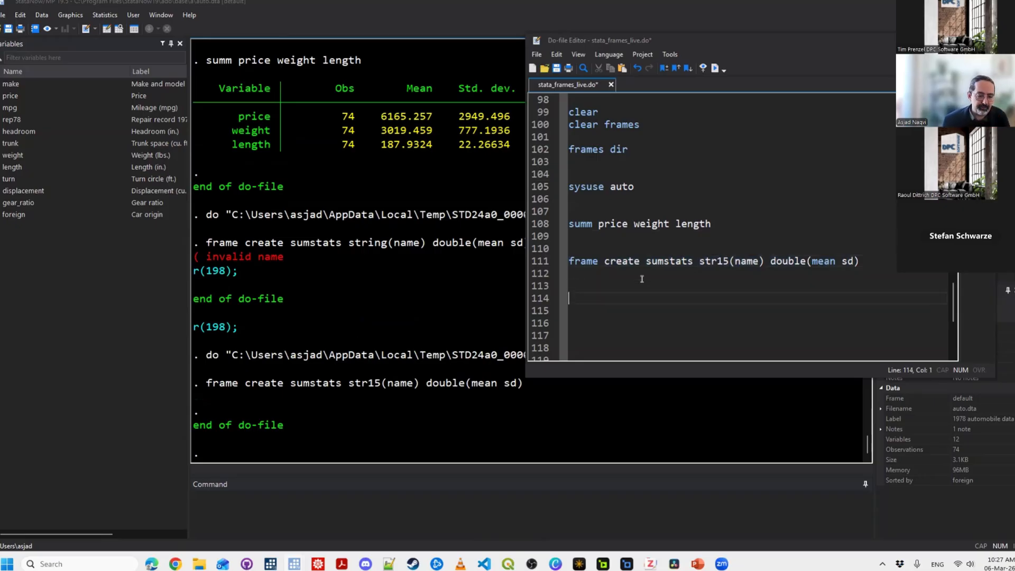
key("Return")
type("frame dire")
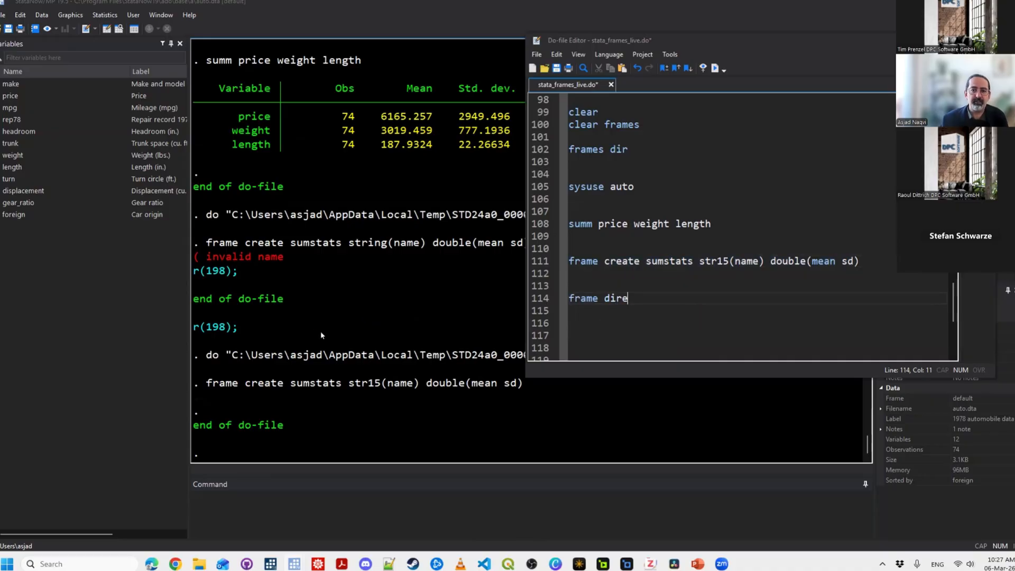
key("shift+Home")
key("ctrl+d")
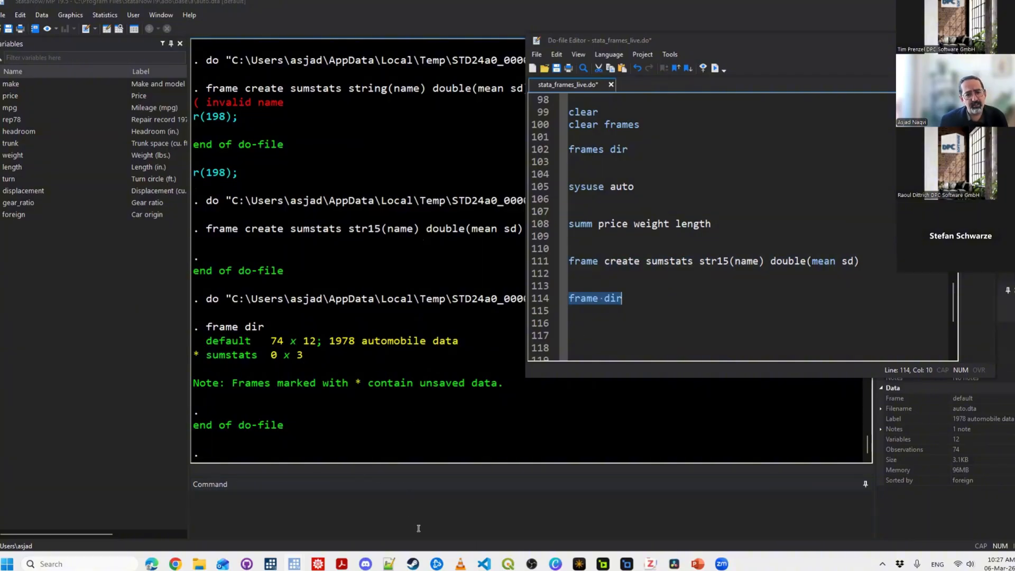
Switch to the sumstats frame with frame change sumstats and open its data for browsing with br.
left_click(223, 497)
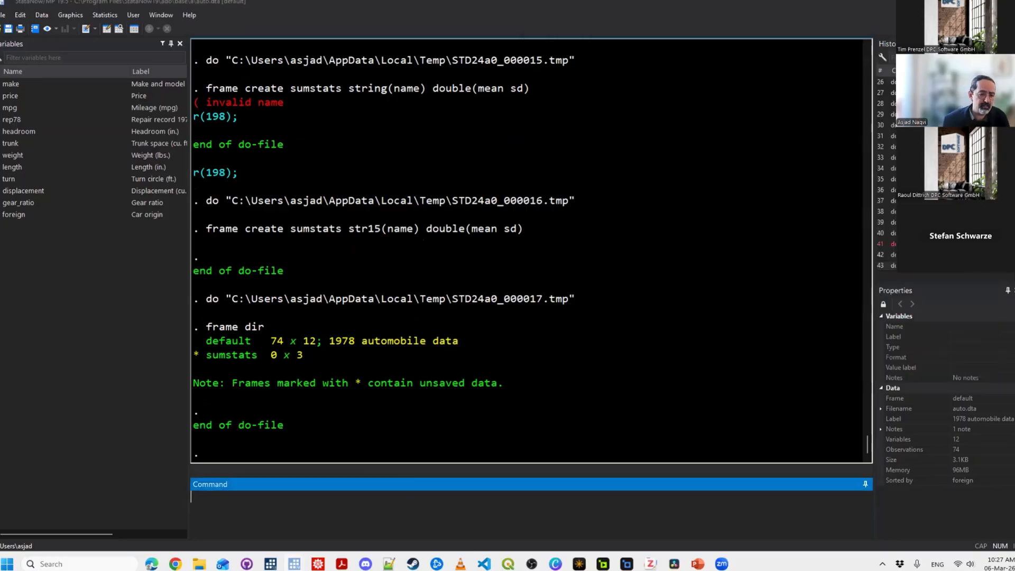
type("frame chan")
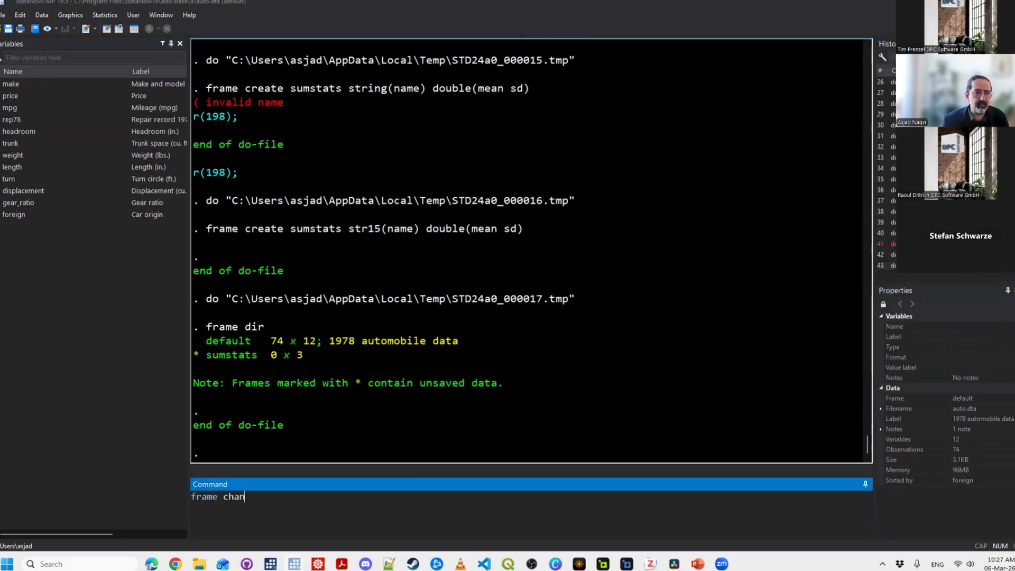
type("ge sumstats")
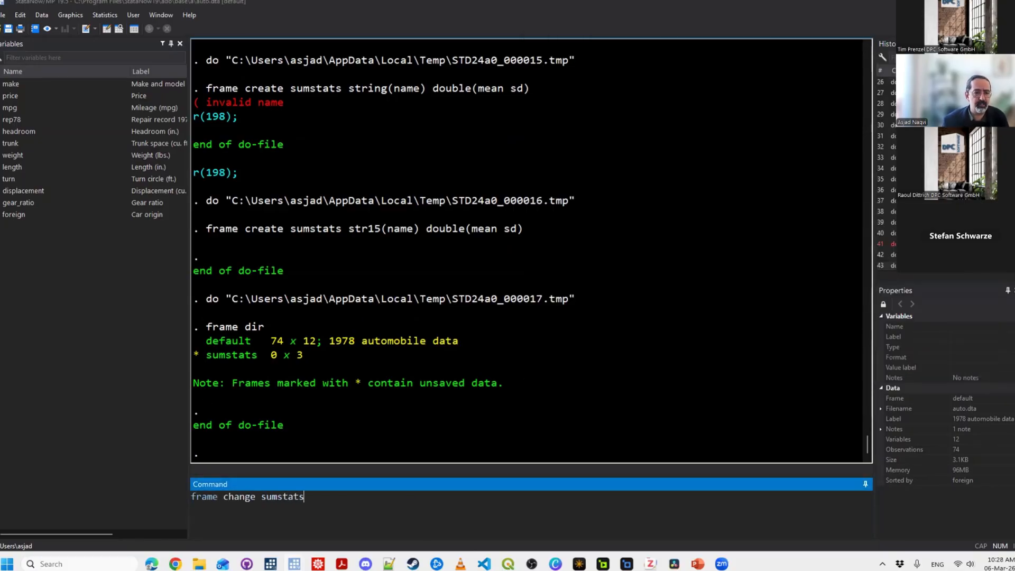
key("Return")
type("br")
key("Return")
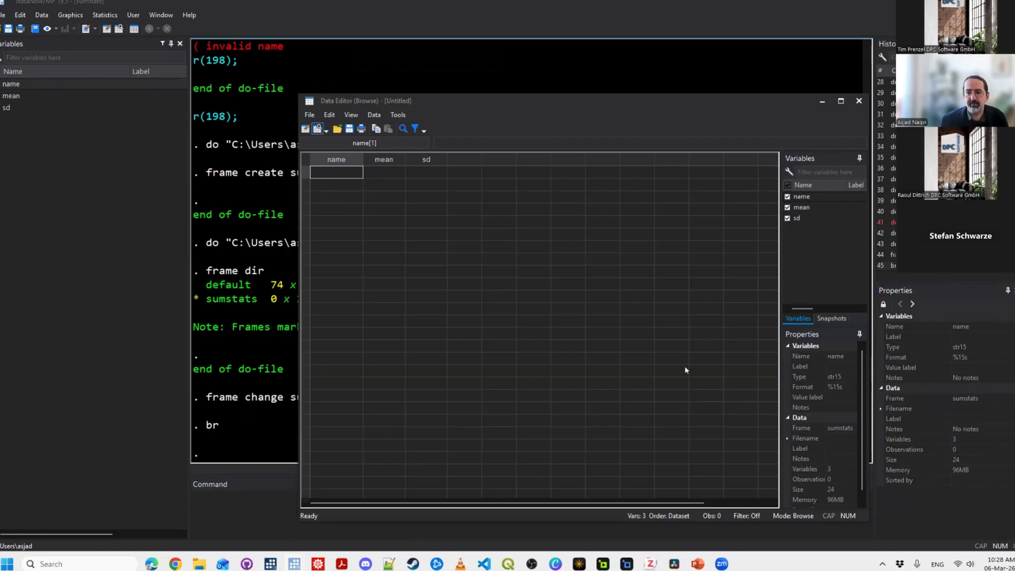
Check the cells under name, mean and sd in the browsed sumstats data, and close the data viewer.
key("Tab")
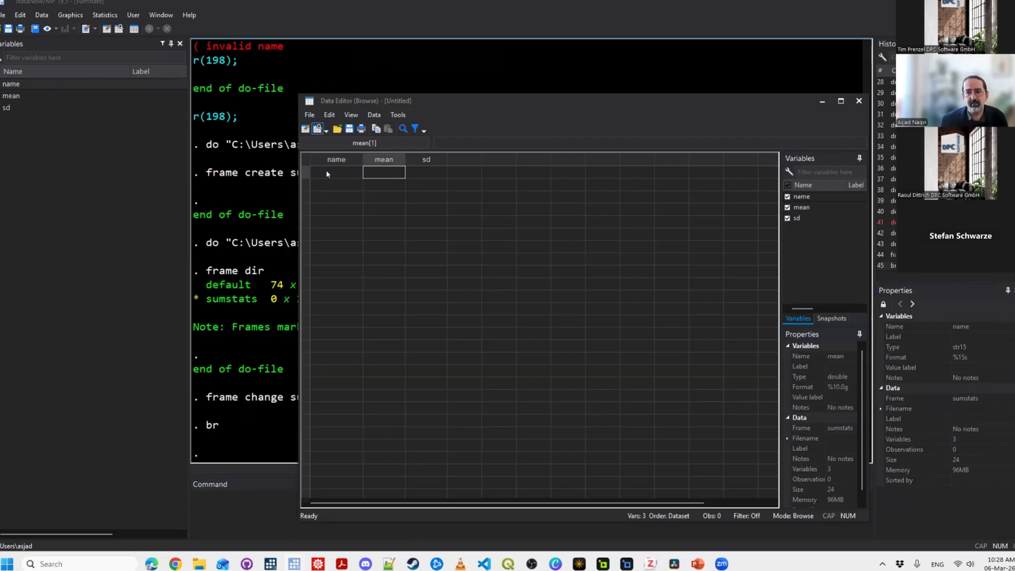
key("Tab")
key("Tab")
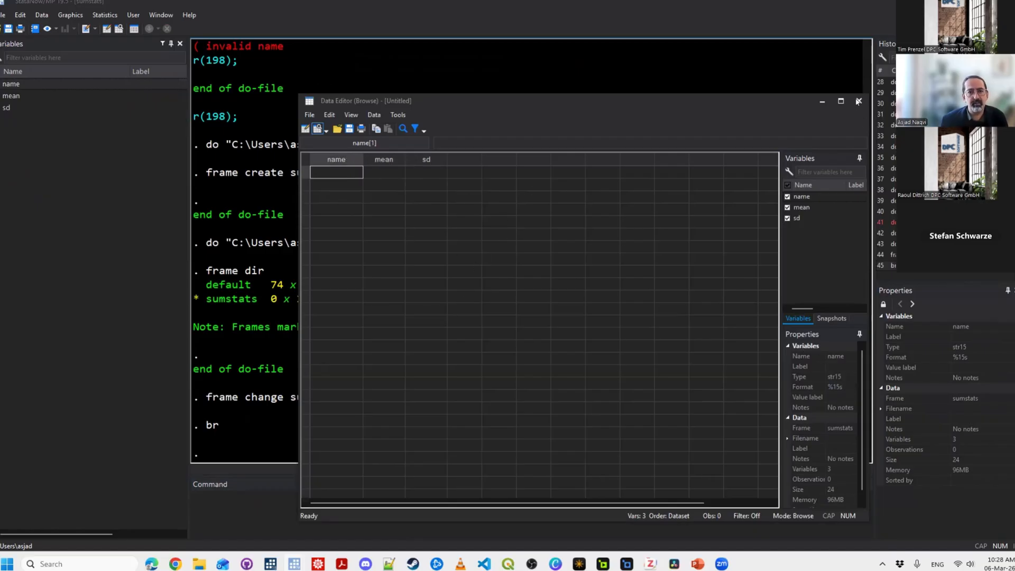
left_click(385, 185)
left_click(499, 197)
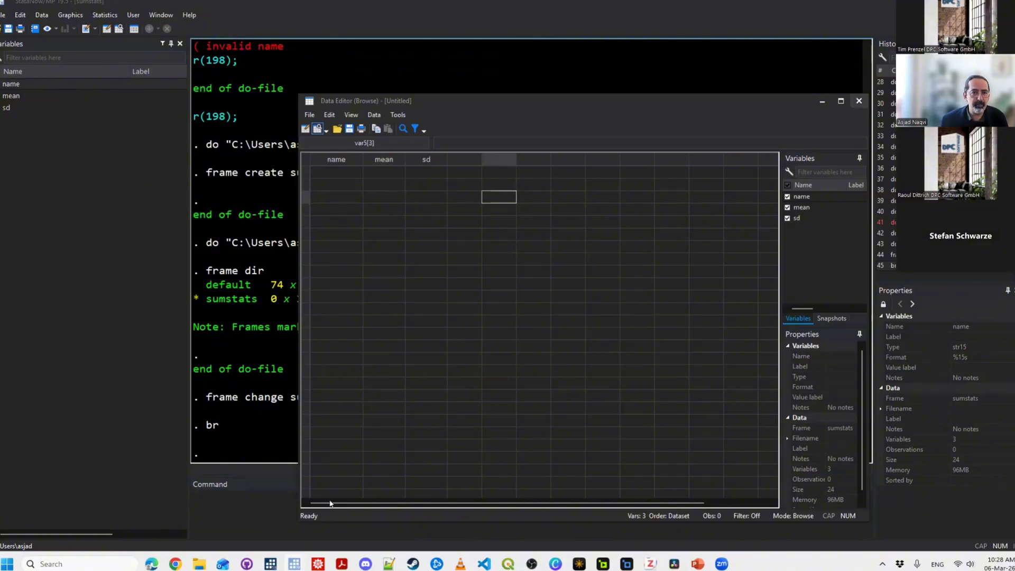
left_click(859, 101)
Write frame change default on line 116 of the do-file and run it to return to the default frame.
left_click(294, 564)
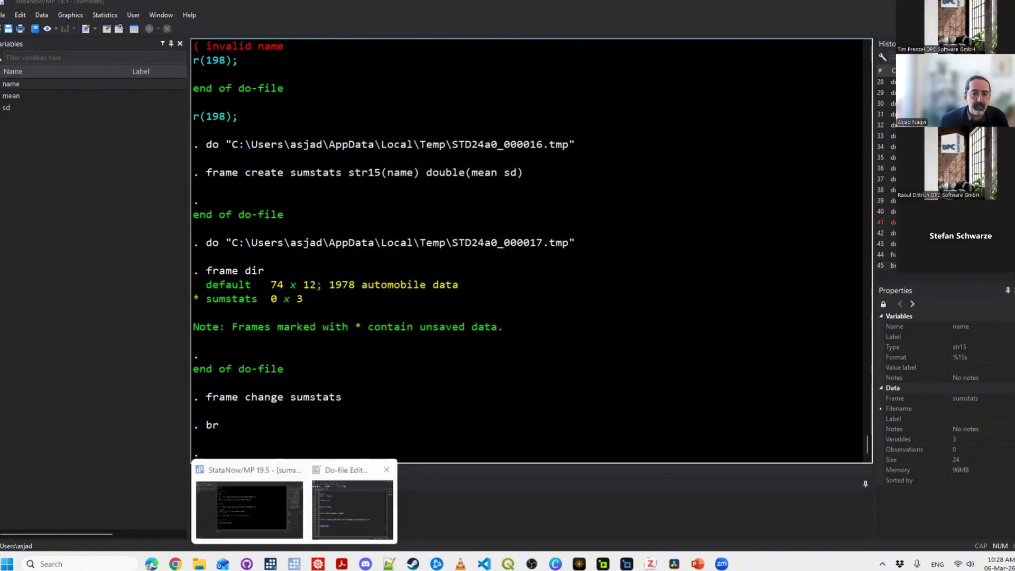
left_click(352, 509)
type("frame")
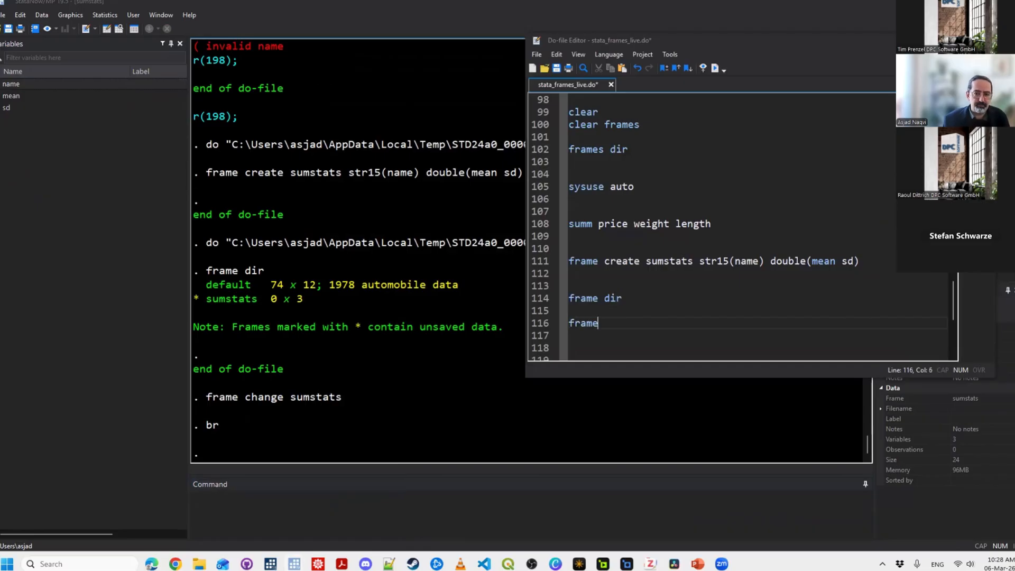
type(" change default")
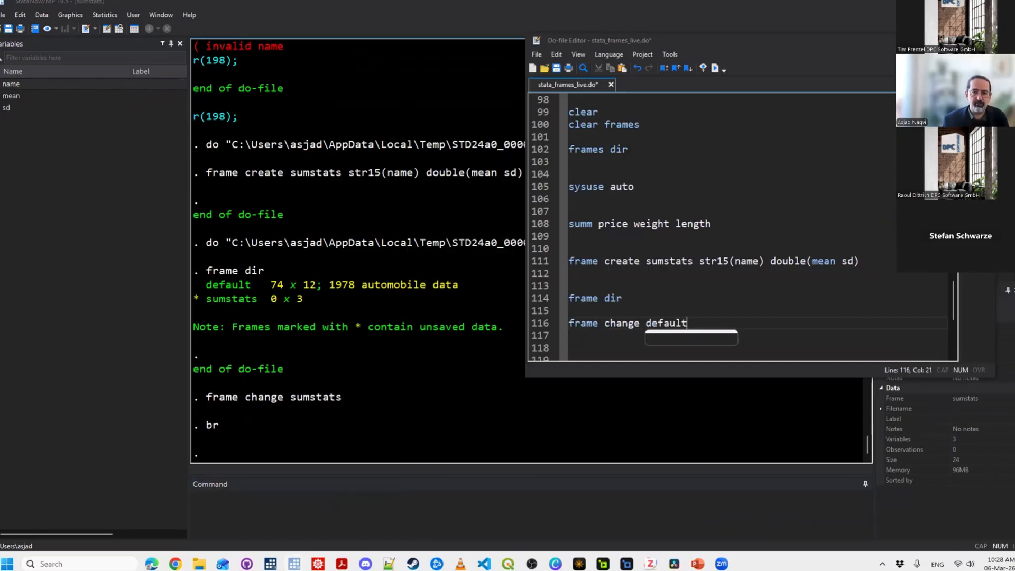
key("shift+Home")
key("ctrl+d")
key("Down")
key("Down")
key("Down")
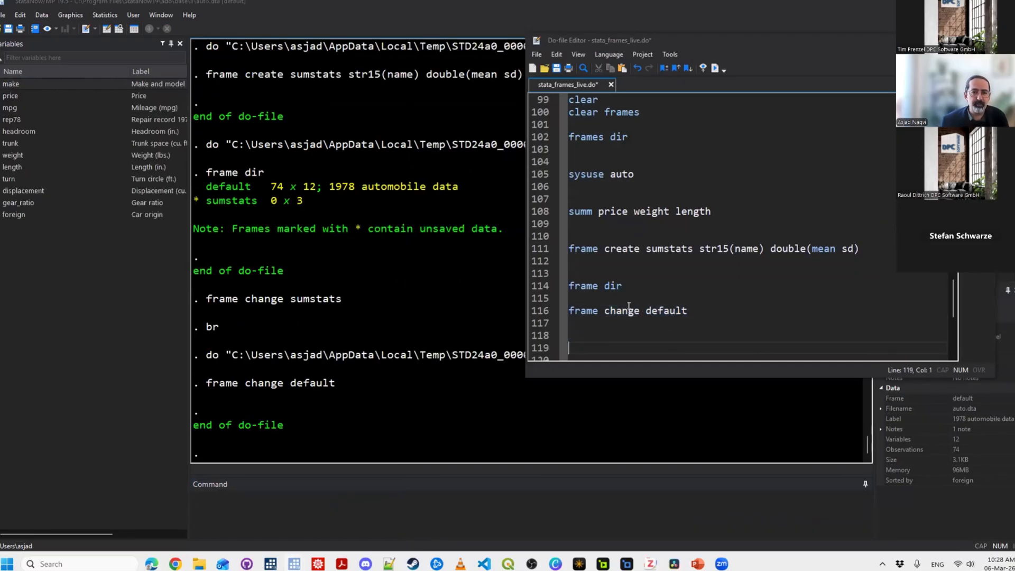
Rerun summ price weight length from line 108 on the auto data.
scroll(629, 307, "down", 1)
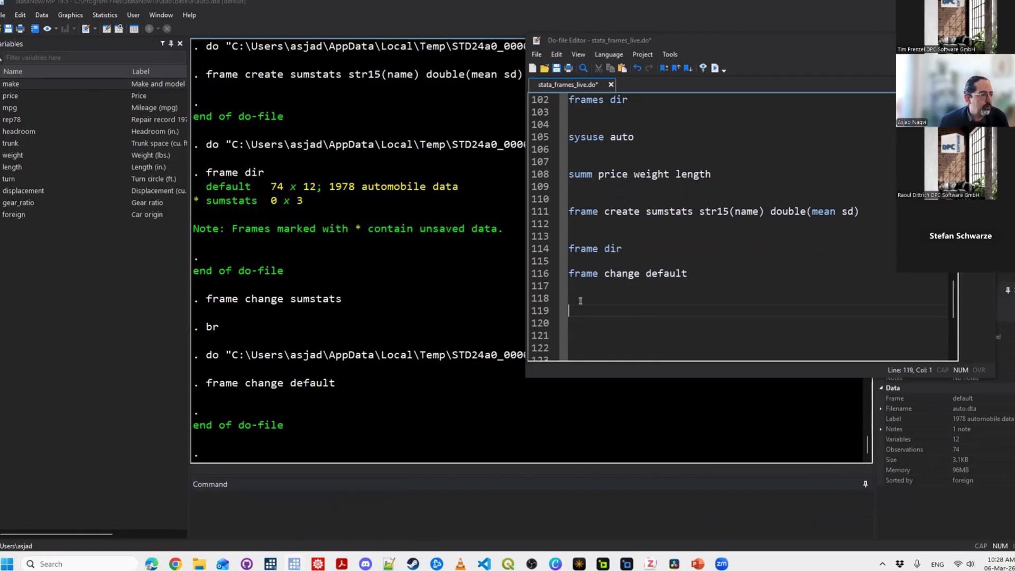
key("Up")
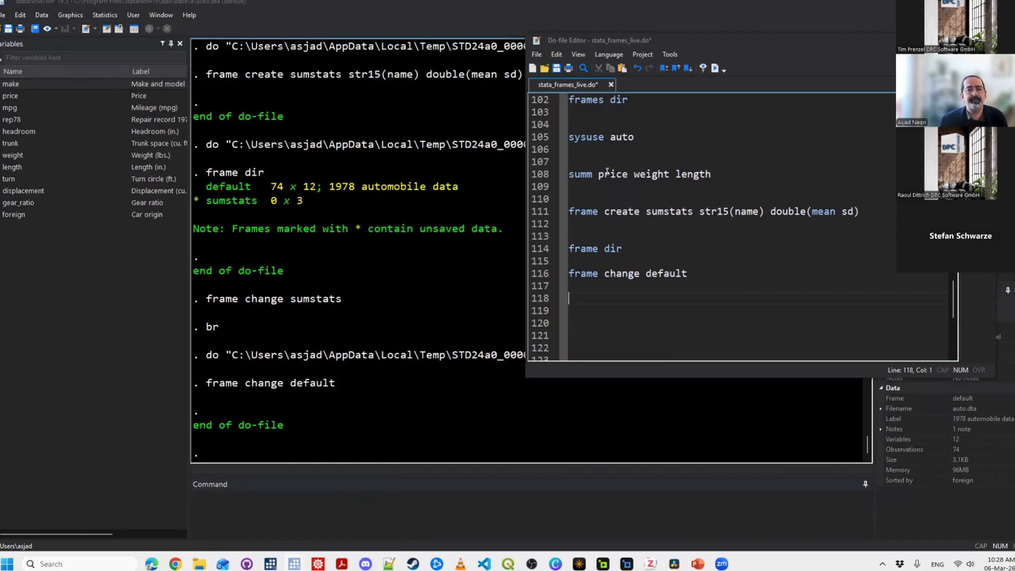
left_click_drag(569, 174, 712, 174)
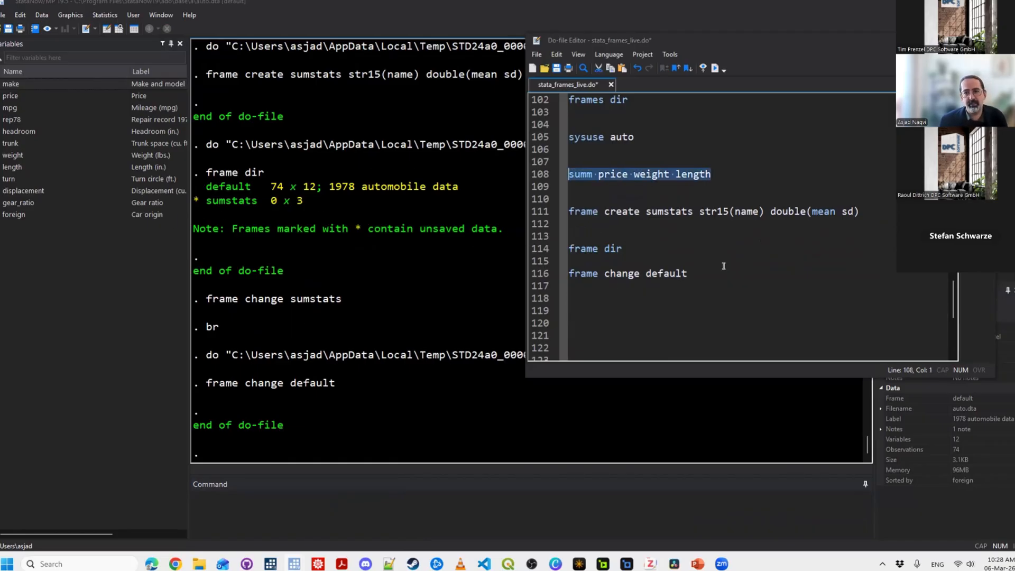
key("ctrl+d")
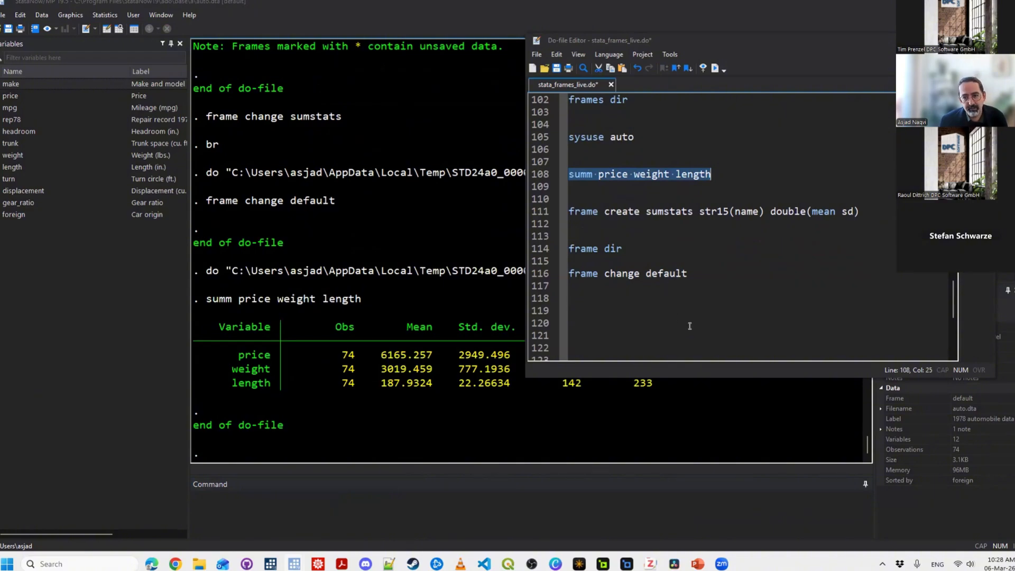
Describe the auto dataset with the d command to list its variables.
left_click(722, 171)
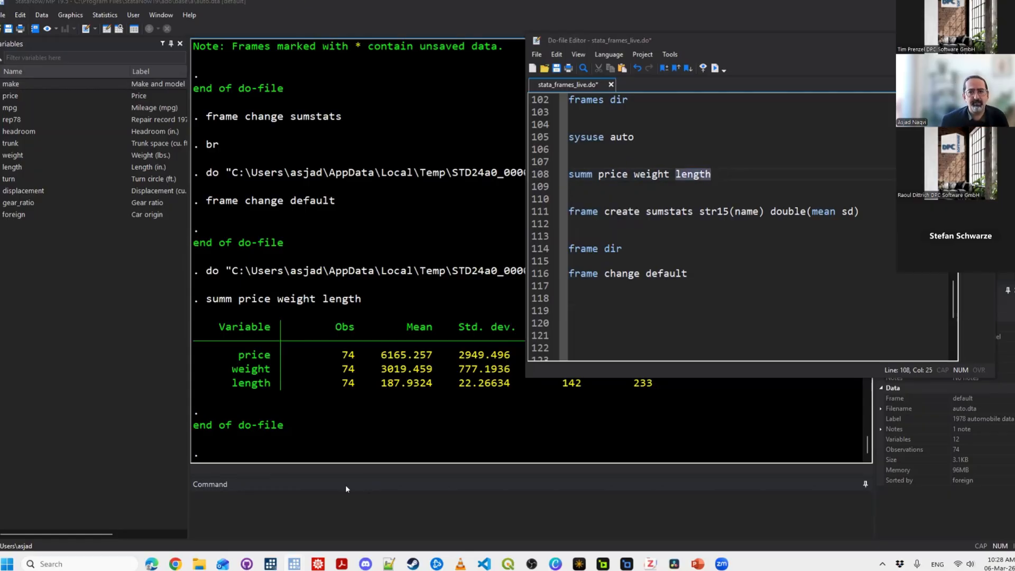
left_click(305, 296)
type("d")
key("Return")
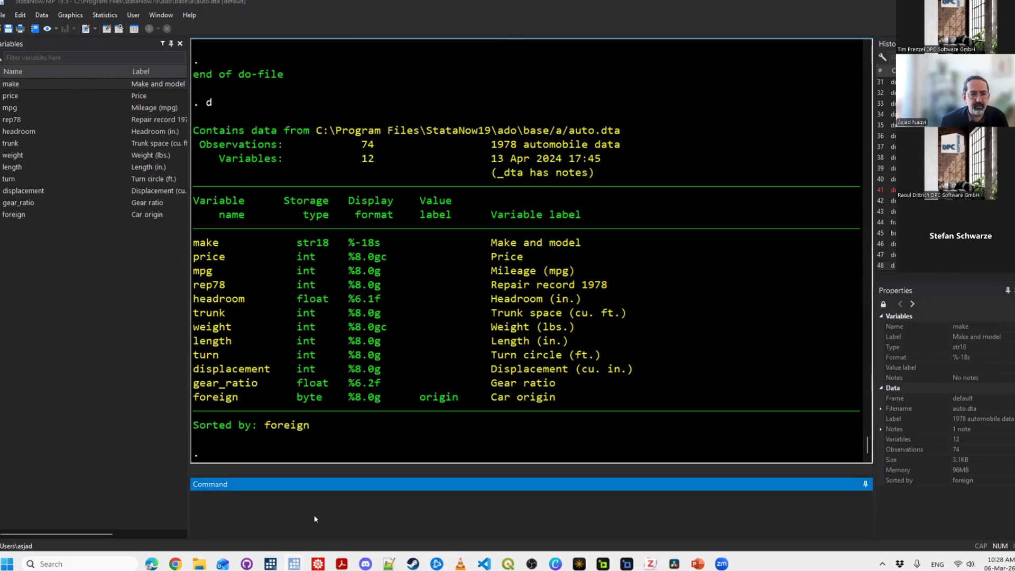
Add headroom and trunk to the summ command on line 108 of the do-file and run it.
mouse_move(294, 564)
left_click(344, 525)
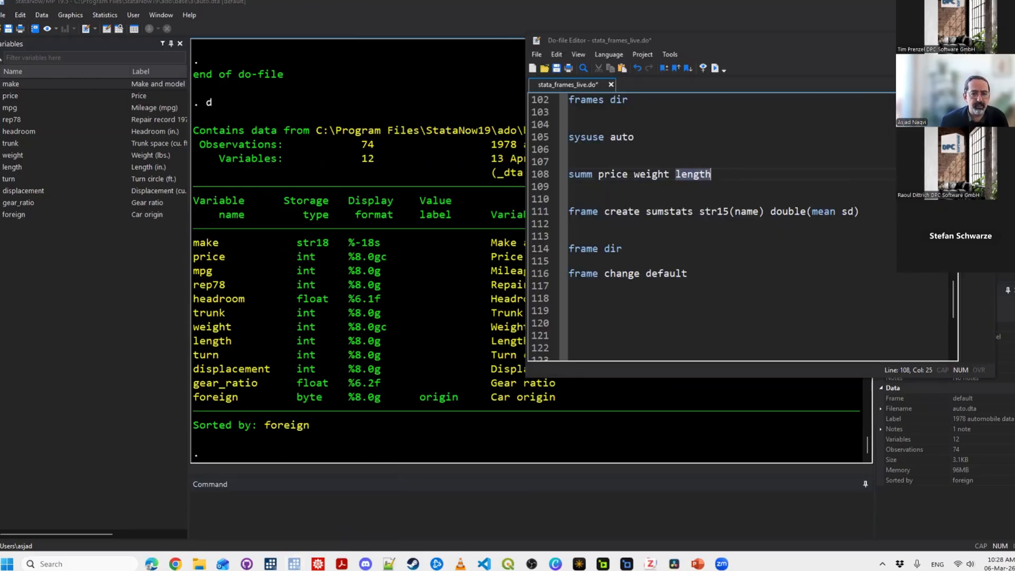
type("headro")
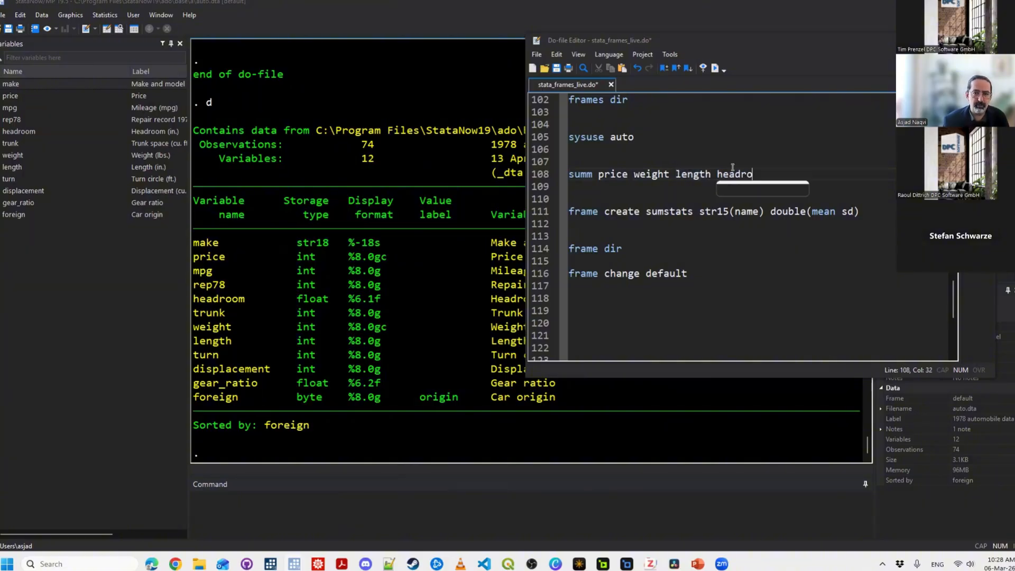
type("om trunk")
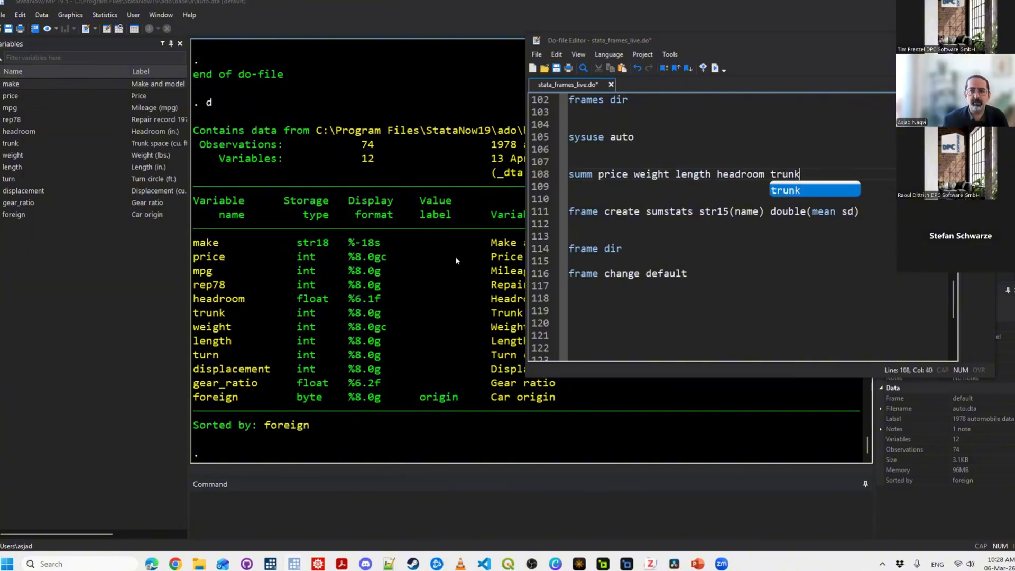
key("ctrl+d")
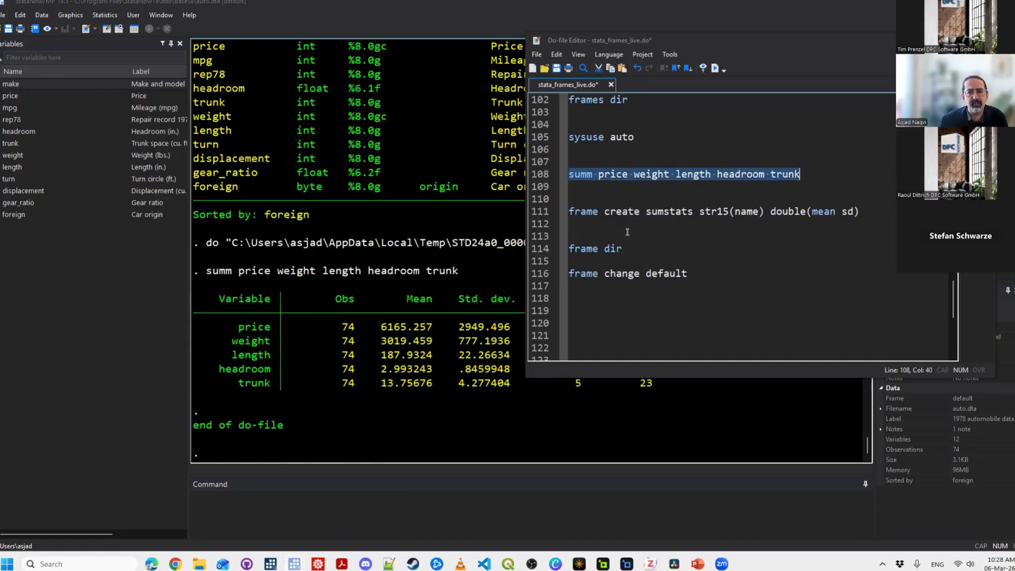
Insert three blank lines at line 118, below frame change default, to make room for a loop.
key("Down")
key("Down")
key("Down")
key("Down")
key("Down")
key("Down")
key("Down")
key("Down")
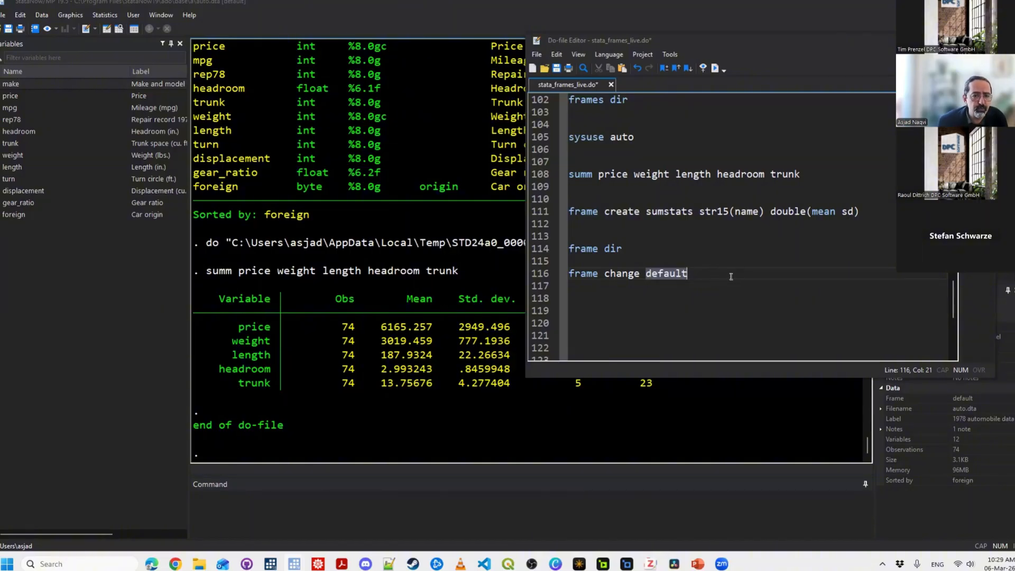
left_click(704, 293)
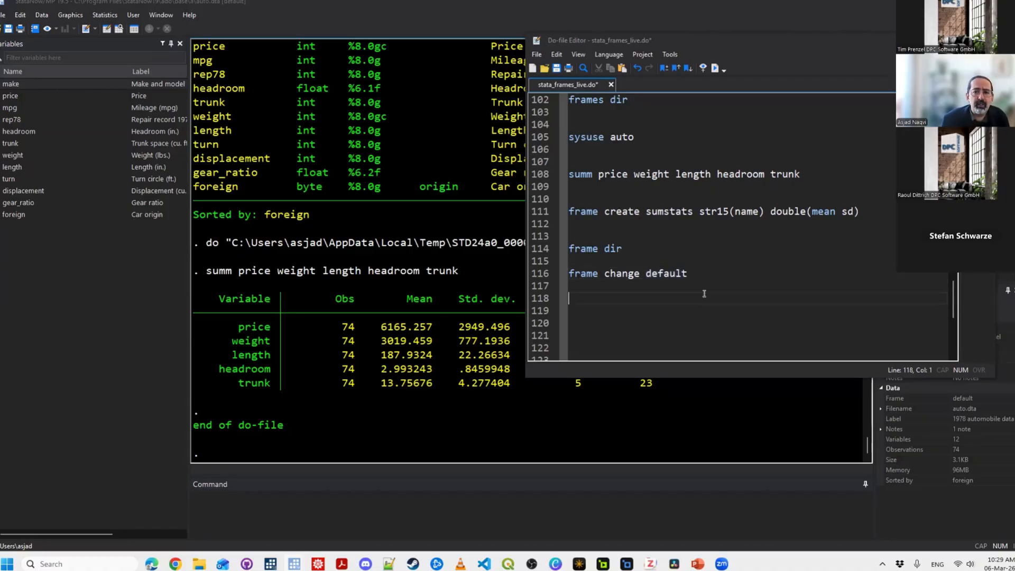
key("Return")
key("Return")
key("Return")
key("Up")
key("Up")
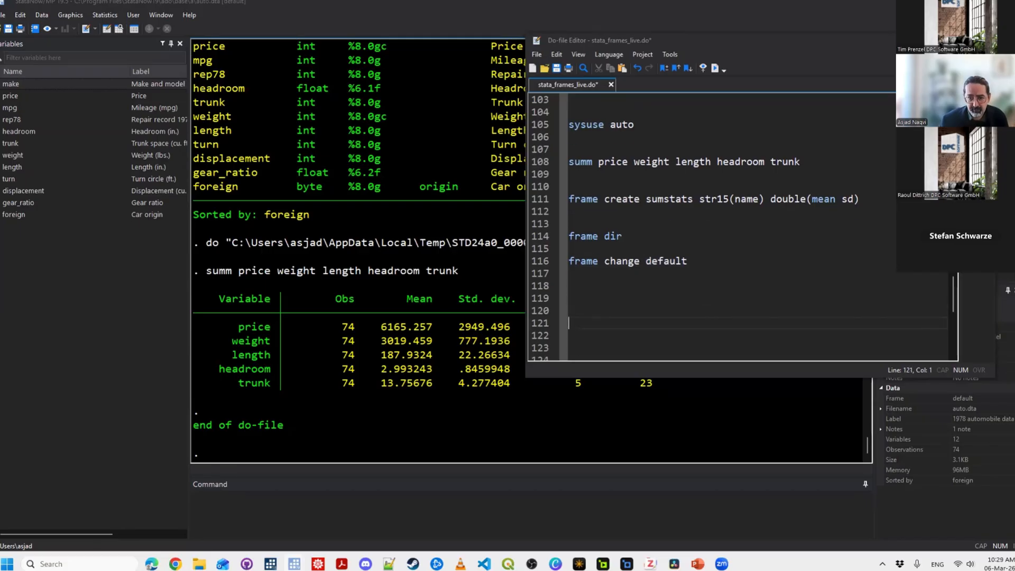
Write a foreach x loop from line 119 over price weight length headroom trunk containing di "`x'", and save the do-file.
type("foreach x ")
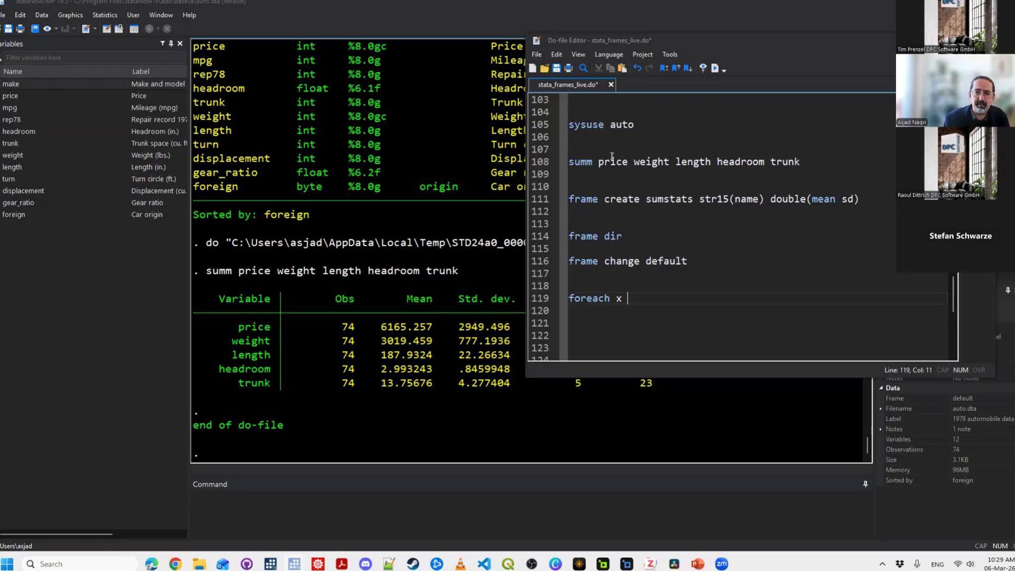
type("in")
left_click_drag(800, 162, 598, 162)
key("ctrl+c")
left_click(668, 301)
key("ctrl+v")
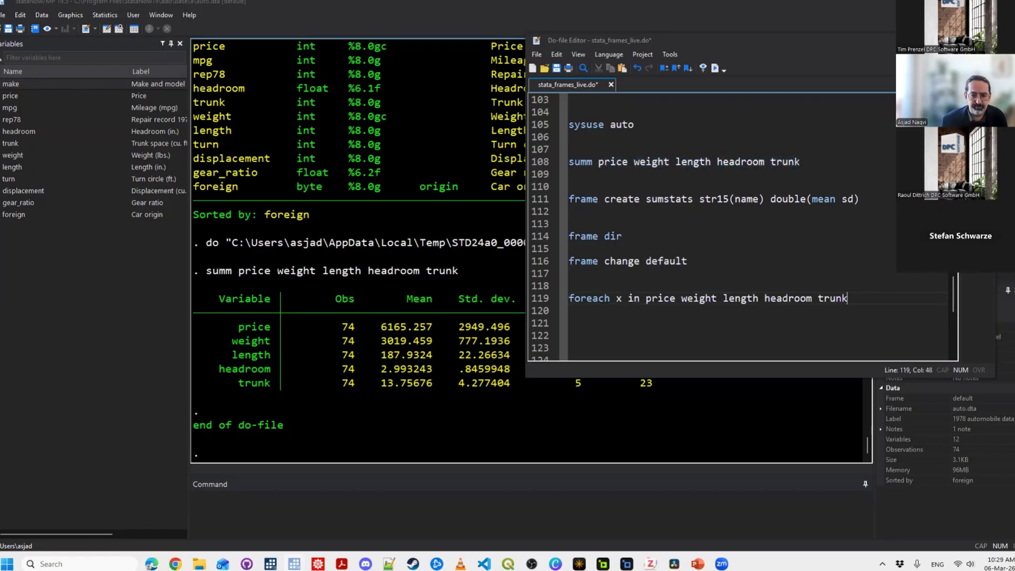
type("{")
key("Return")
key("Return")
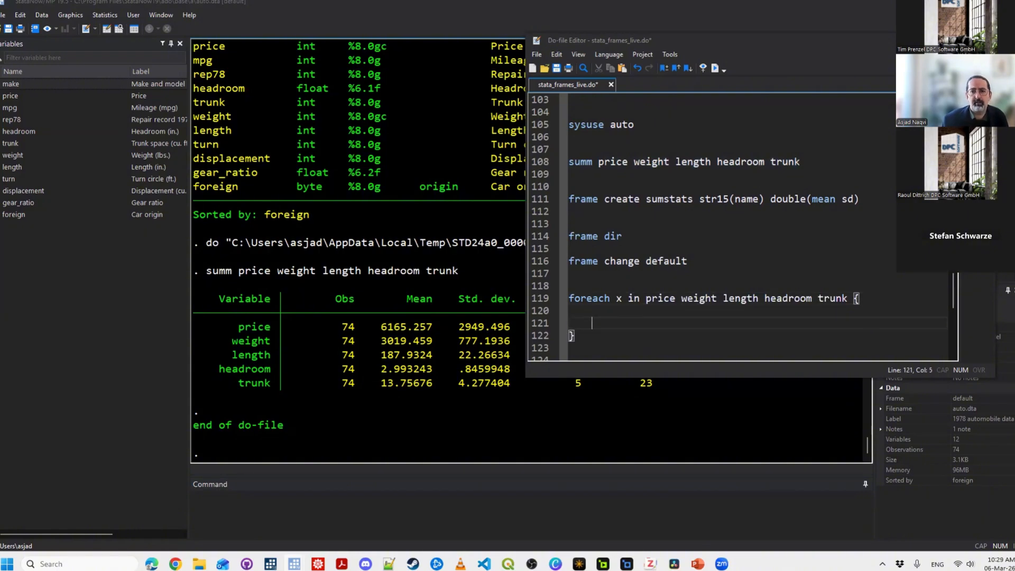
type("di \"`x")
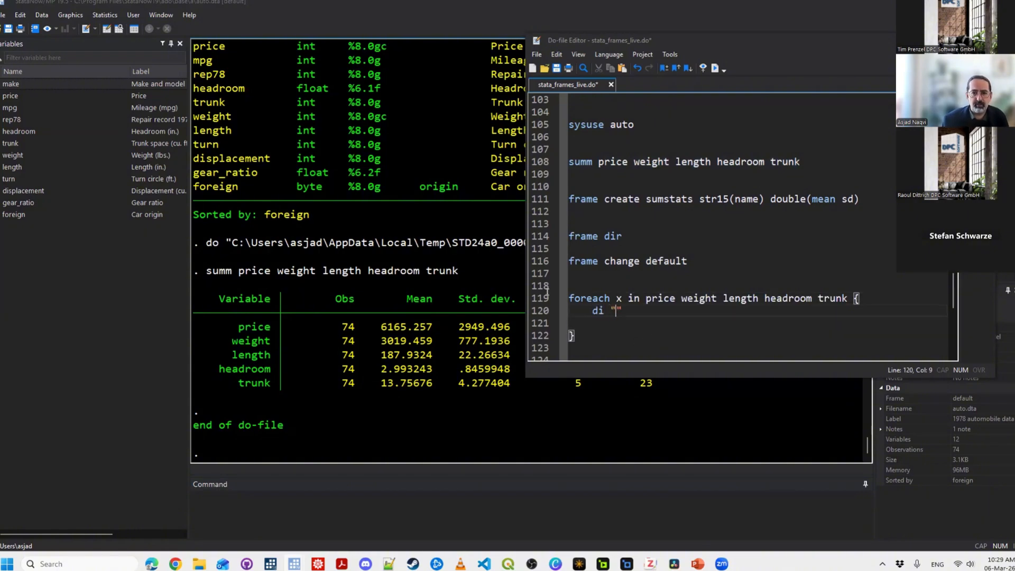
key("ctrl+s")
Run the whole foreach loop on lines 119 to 122 to display the variable names.
key("Down")
key("Down")
key("Down")
key("shift+Up")
key("shift+Up")
key("shift+Up")
key("shift+Up")
key("shift+Up")
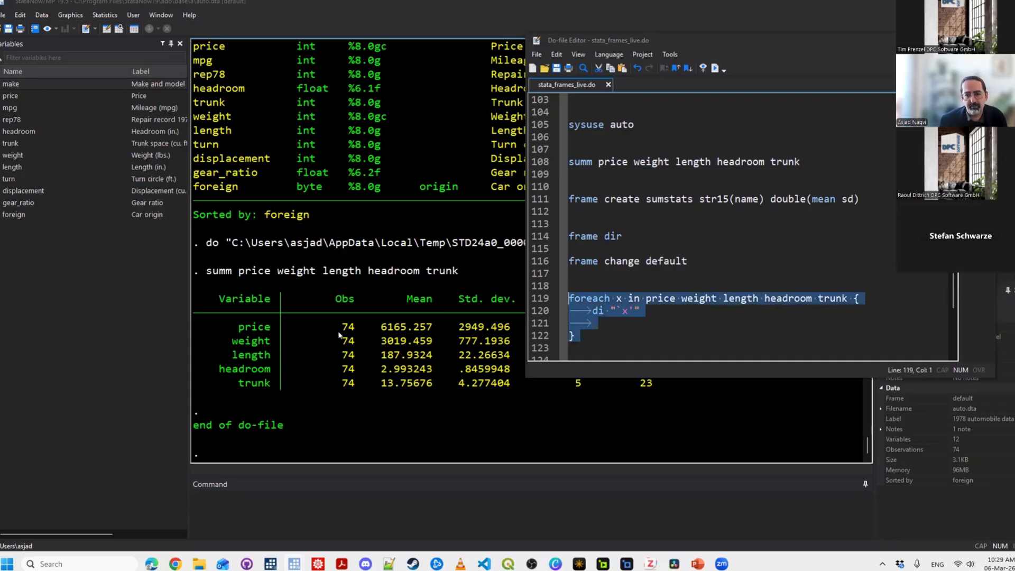
key("ctrl+d")
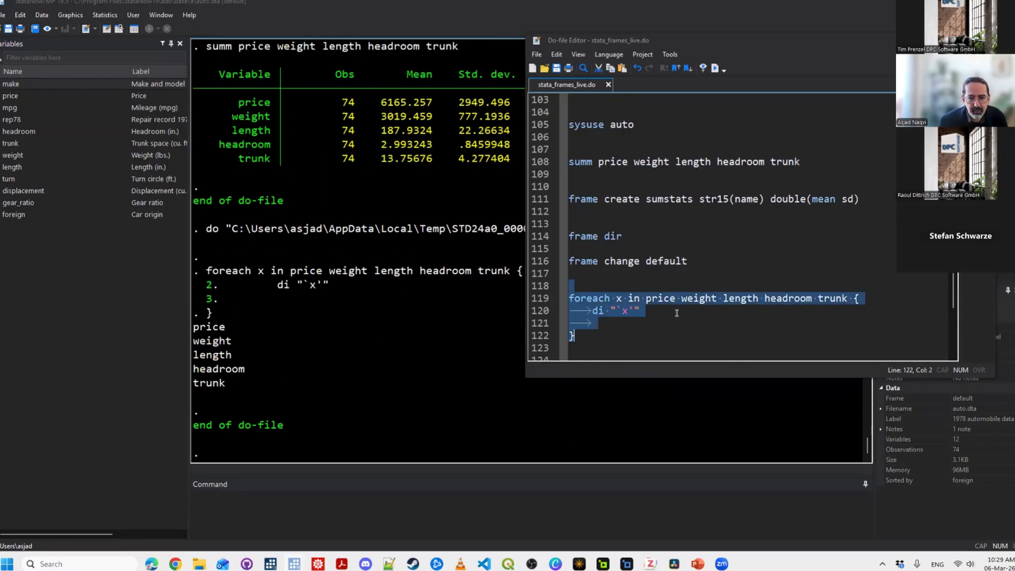
Comment out the di line in the foreach loop, add summ `x' below it, and save the do-file.
left_click(676, 312)
key("Home")
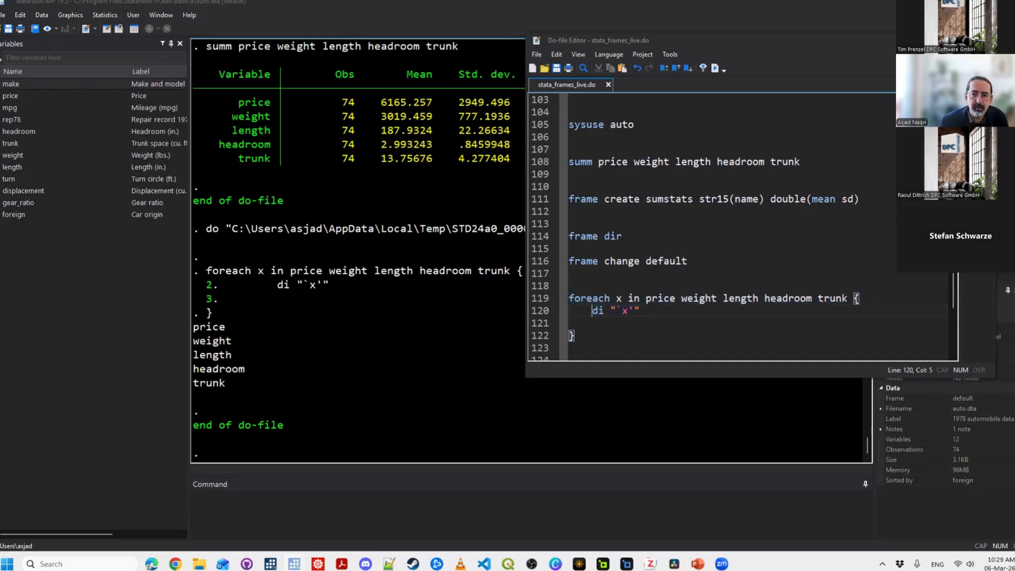
type("*")
key("End")
key("Return")
key("Return")
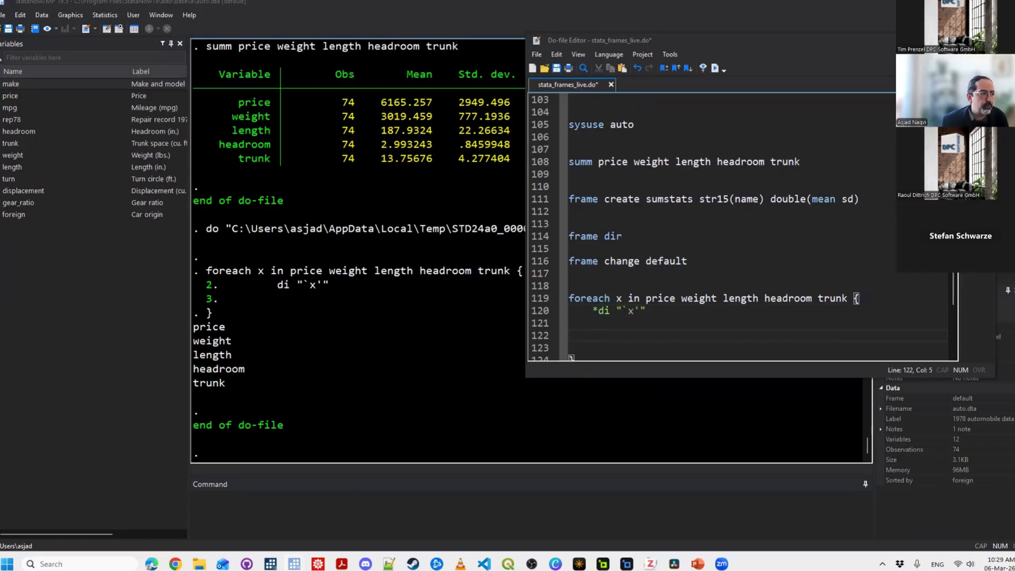
type("summ `x")
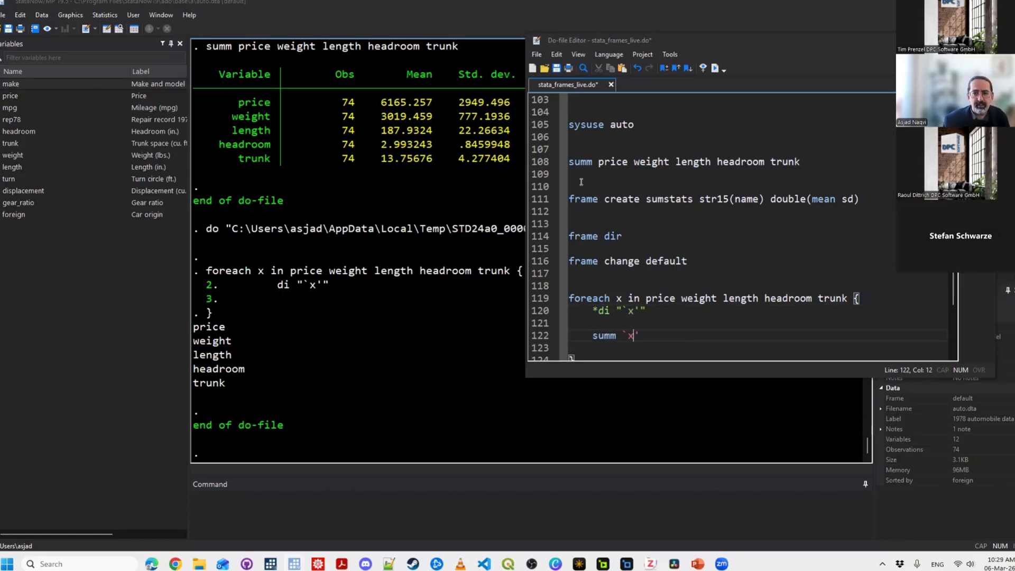
key("ctrl+s")
Run the complete foreach loop to summarize price, weight, length, headroom and trunk one by one.
scroll(608, 250, "down", 3)
left_click_drag(581, 187, 585, 261)
key("ctrl+d")
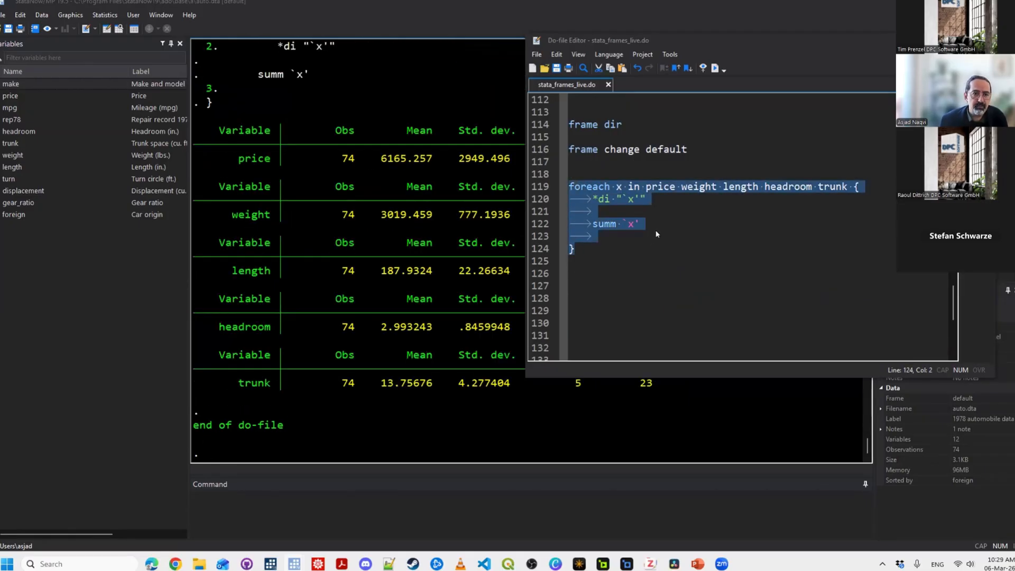
left_click(692, 234)
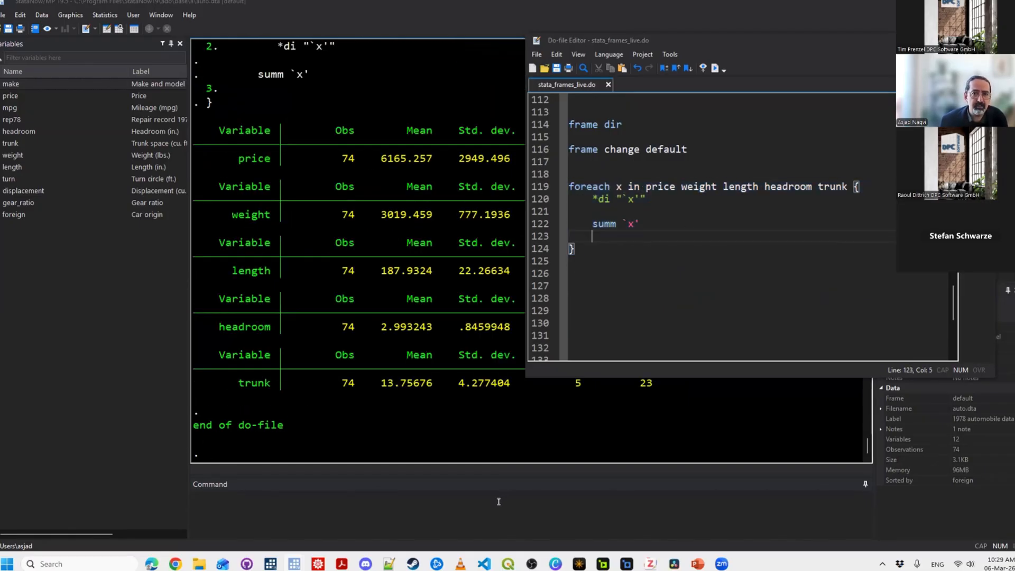
Run return list in the main window and highlight the r(mean) and r(sd) scalars in the output.
left_click(455, 510)
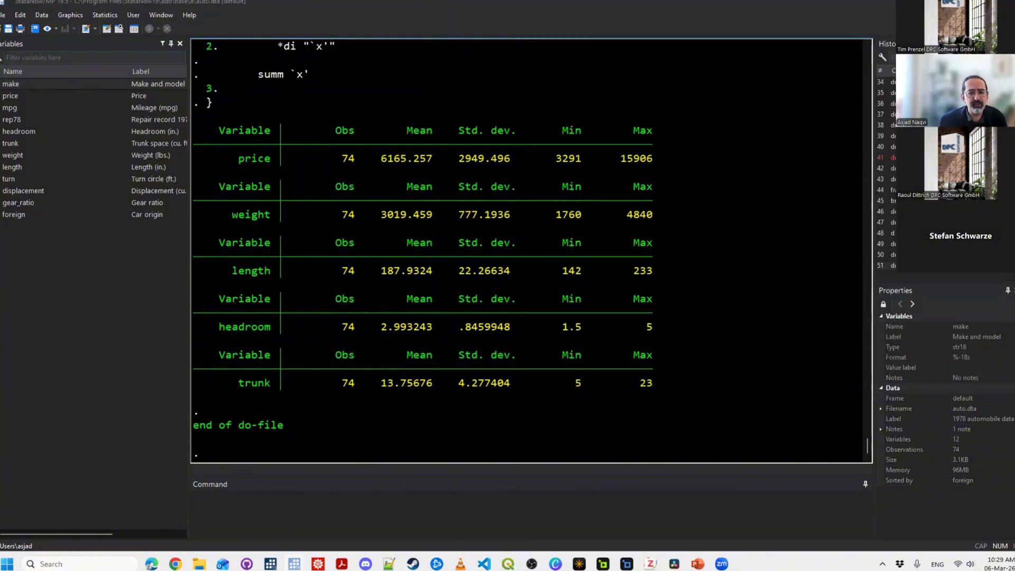
type("return list")
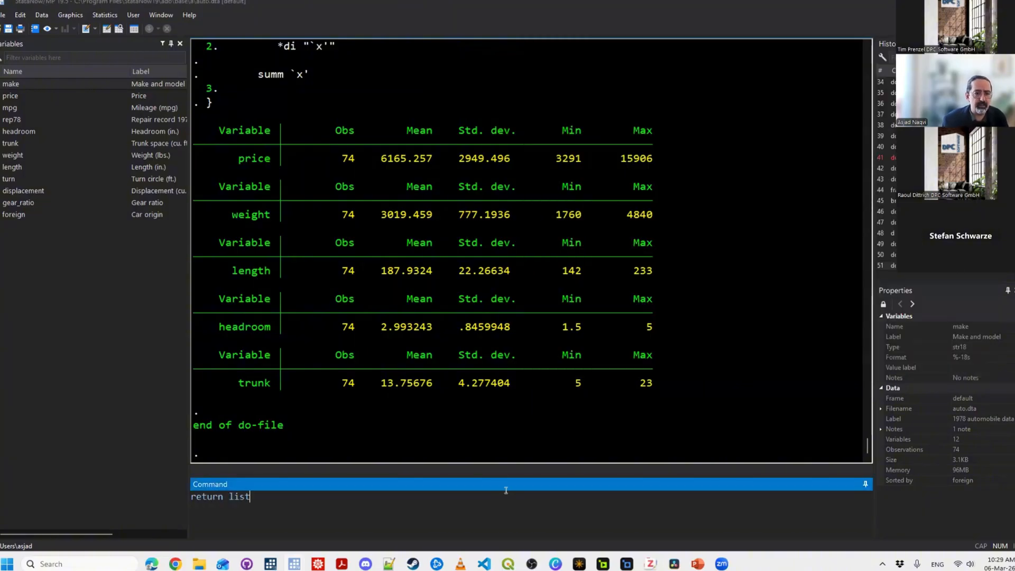
key("Return")
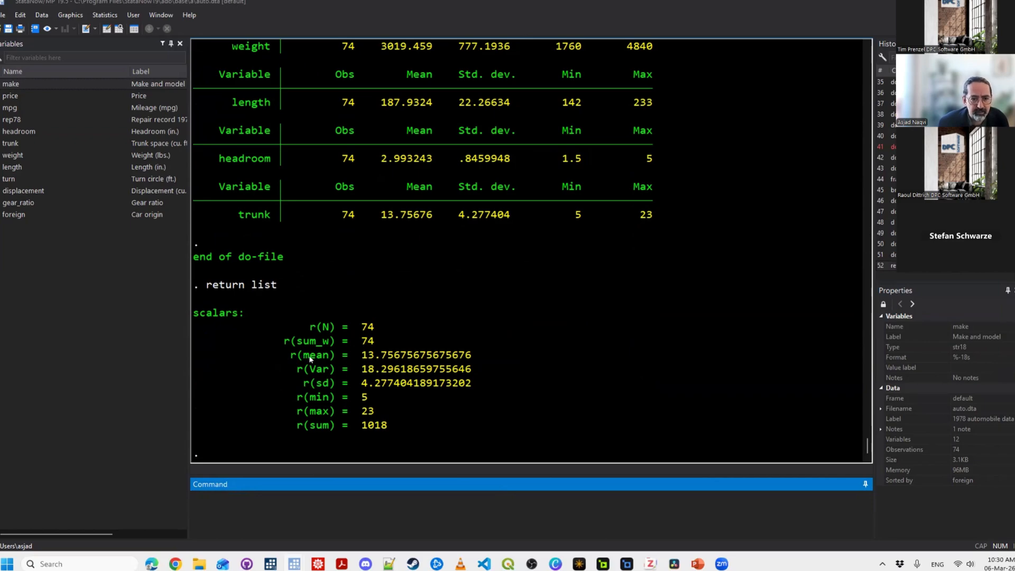
left_click_drag(298, 357, 323, 356)
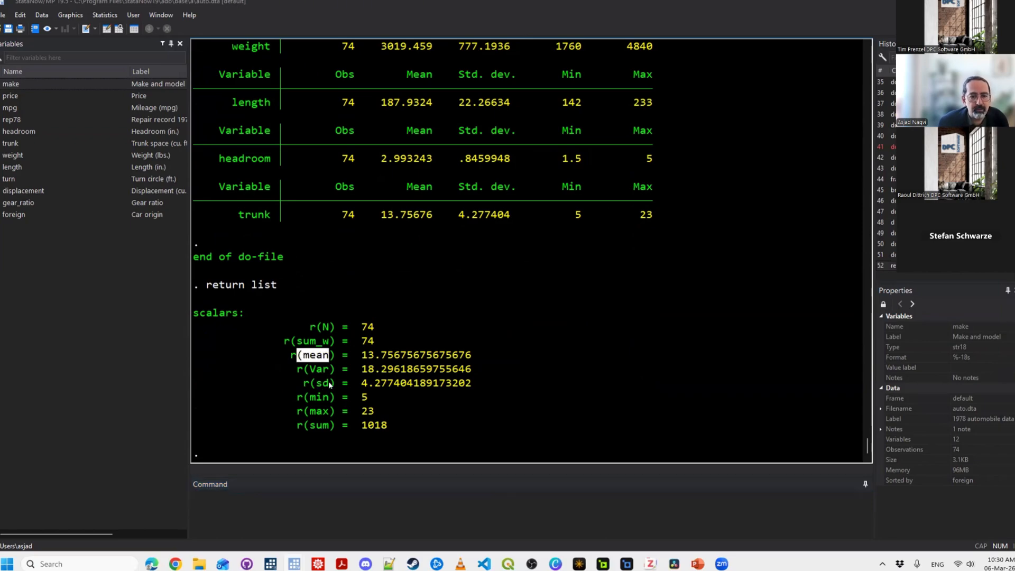
left_click_drag(317, 383, 335, 383)
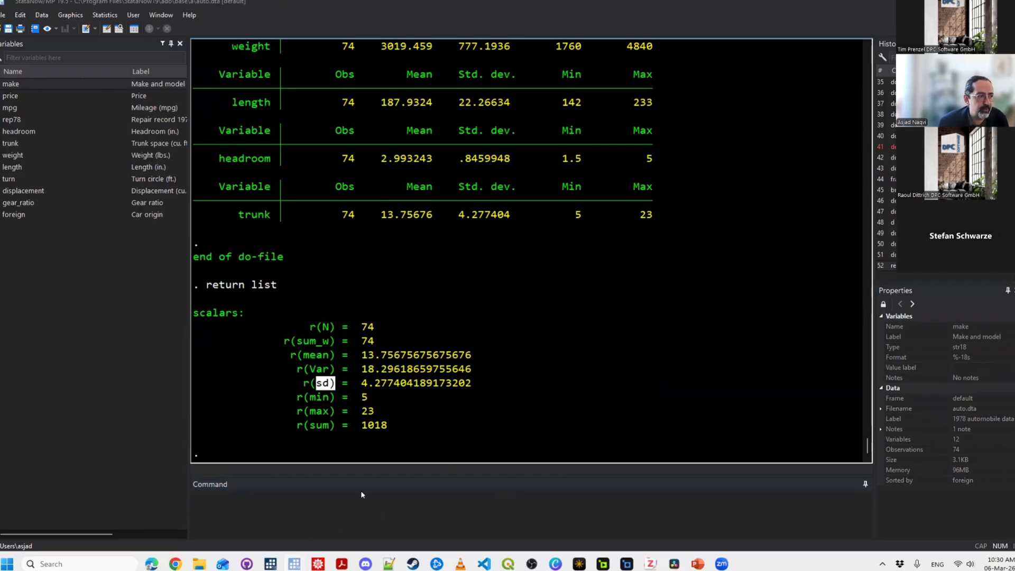
Add a frame post sumstats line under summ `x' in the do-file loop, with ("`x'") as its first expression.
mouse_move(295, 564)
left_click(349, 507)
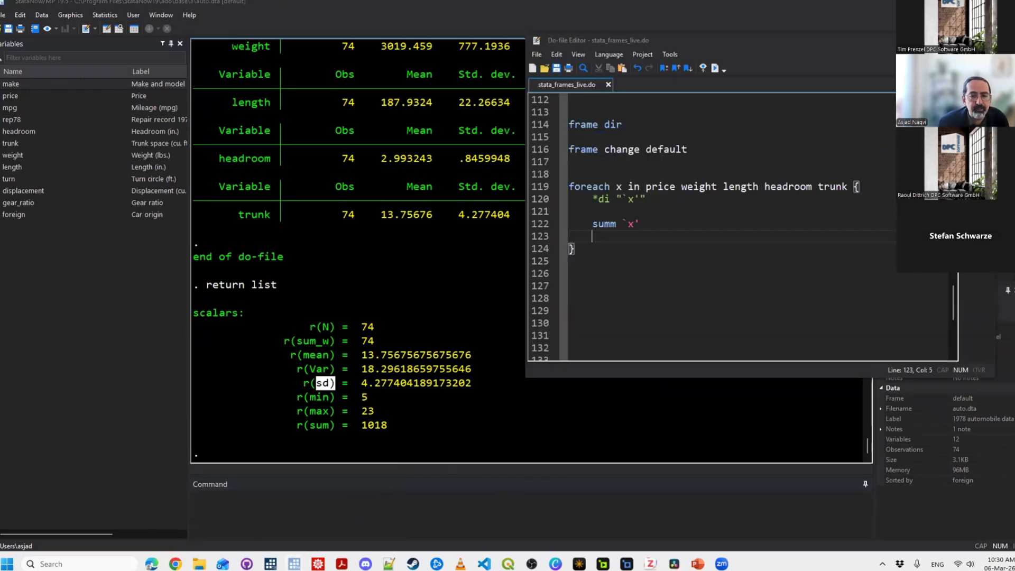
type("f")
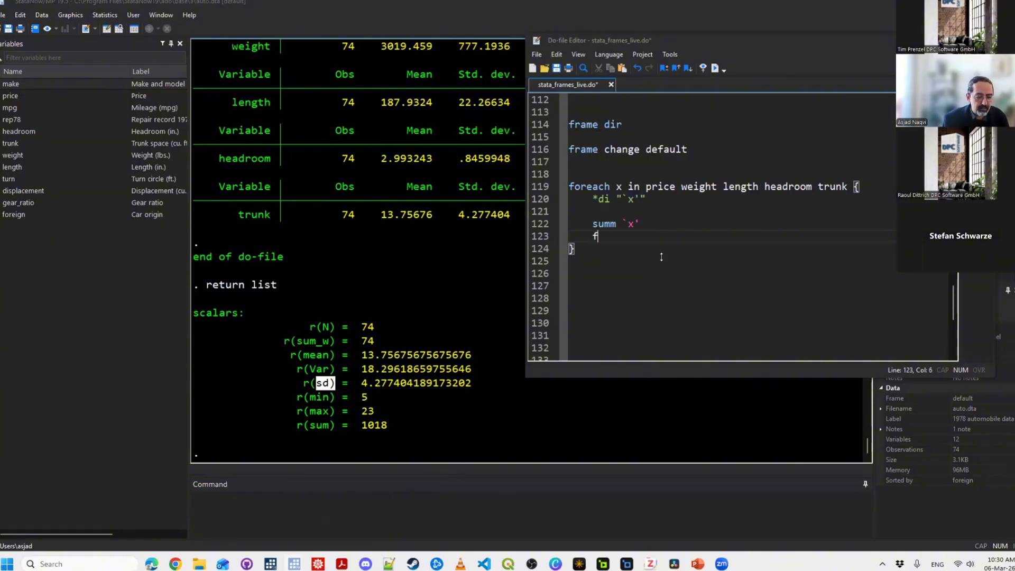
type("rame post ")
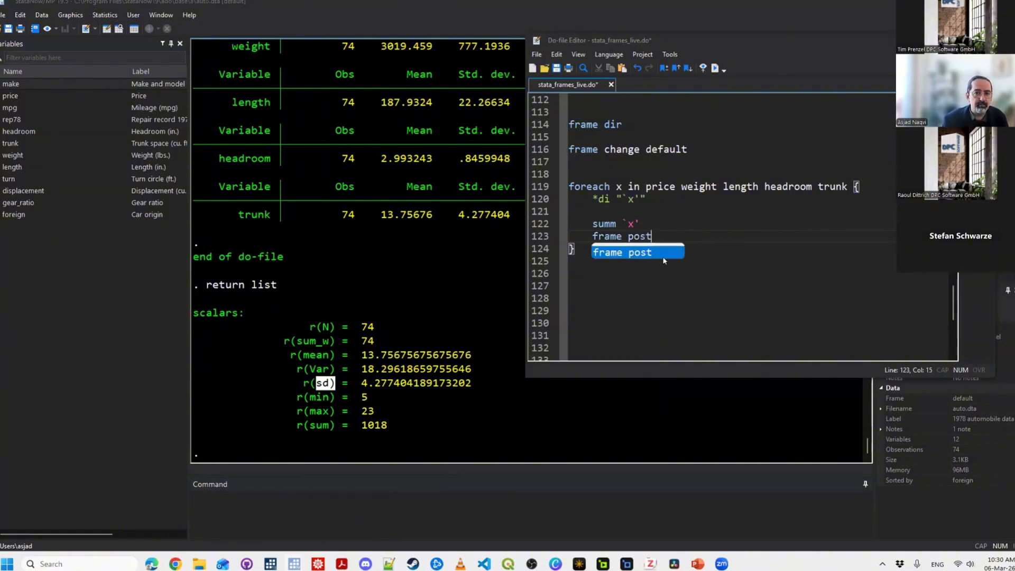
type("sum")
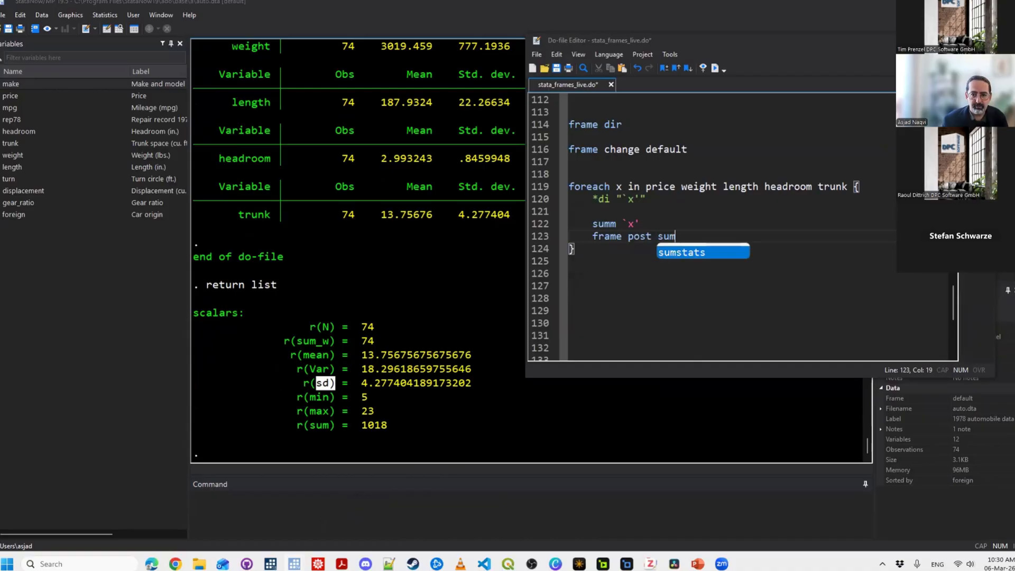
type("stats ")
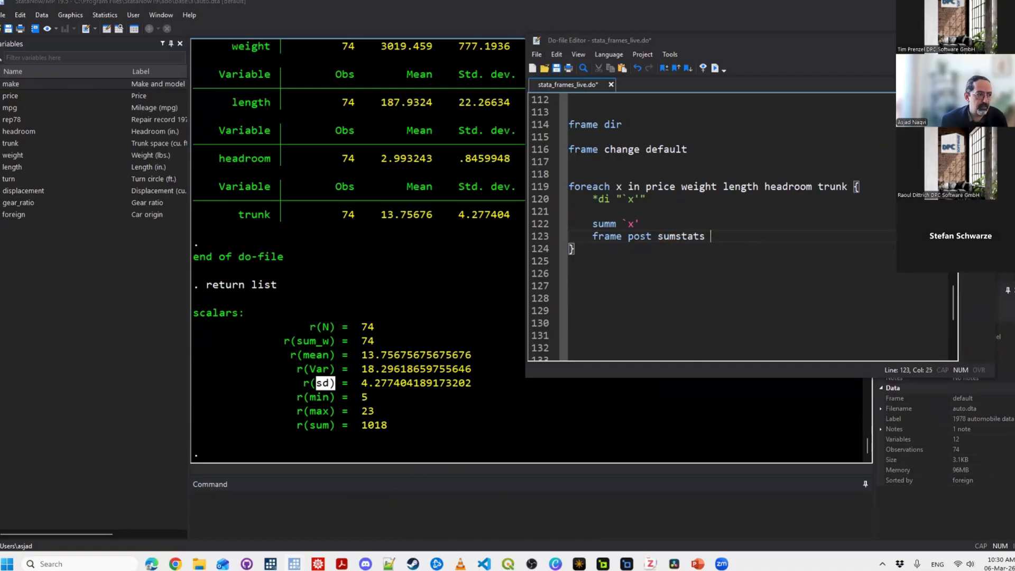
type("(\"`x'\"")
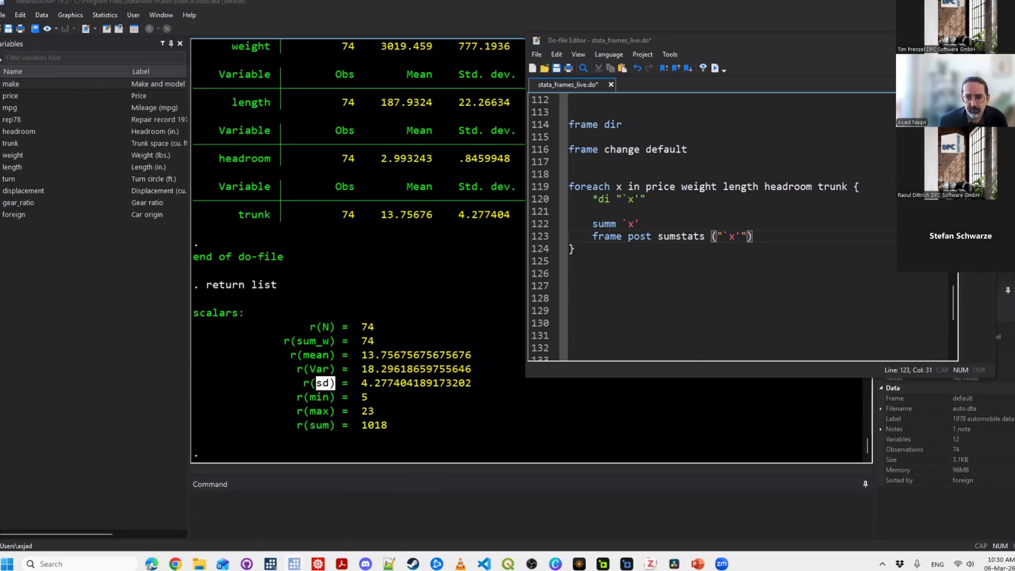
Append (`r(mean)') as the second expression of the frame post sumstats line.
key("Right")
type("(`rm")
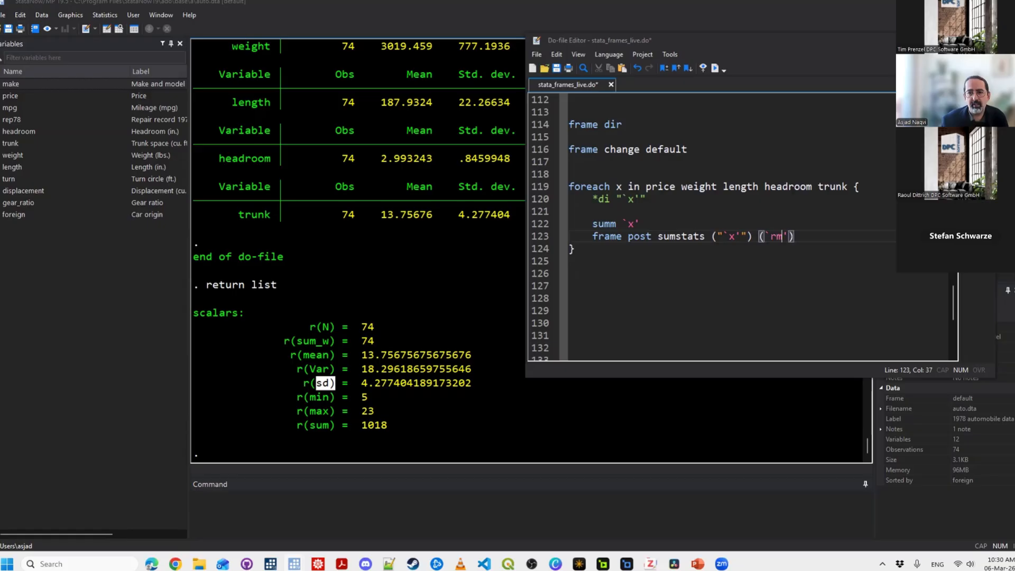
key("BackSpace")
type("(eam")
key("Left")
key("Left")
key("Left")
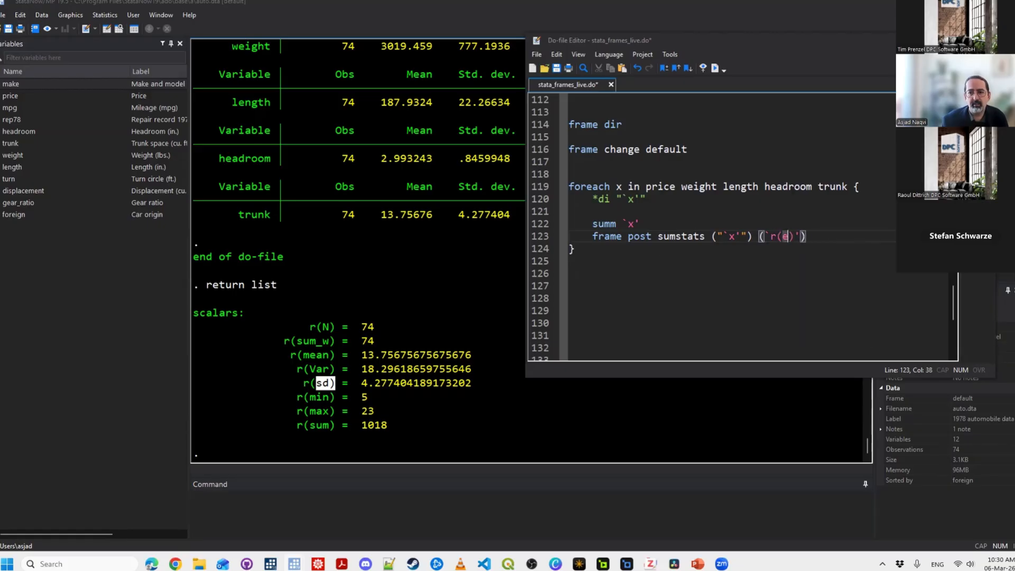
type("m")
key("Right")
key("Right")
key("Right")
key("Right")
key("Right")
key("Right")
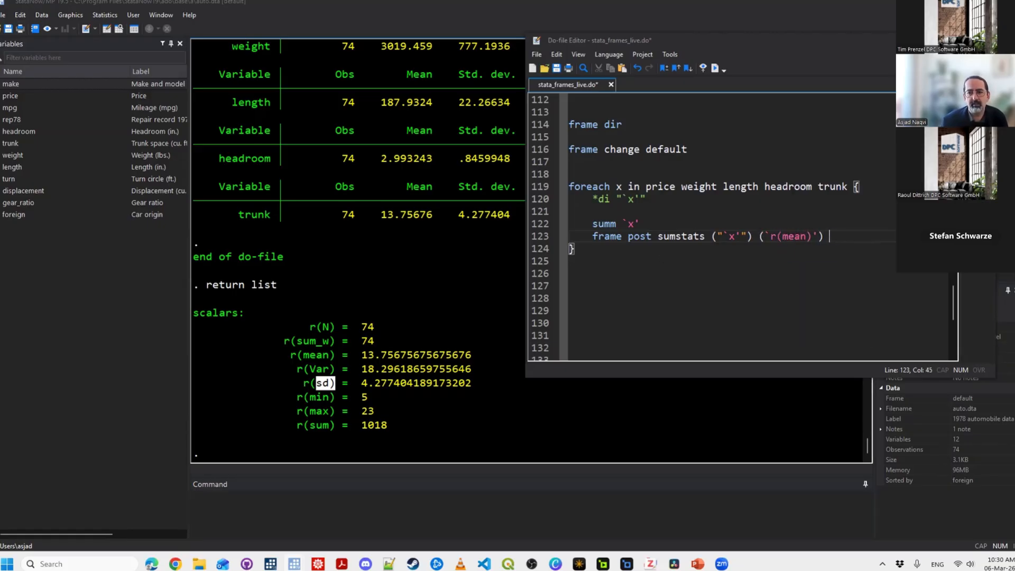
Append (`r(sd)') as the third expression of the frame post line and save the do-file.
type("(`r(sd")
key("Right")
key("Right")
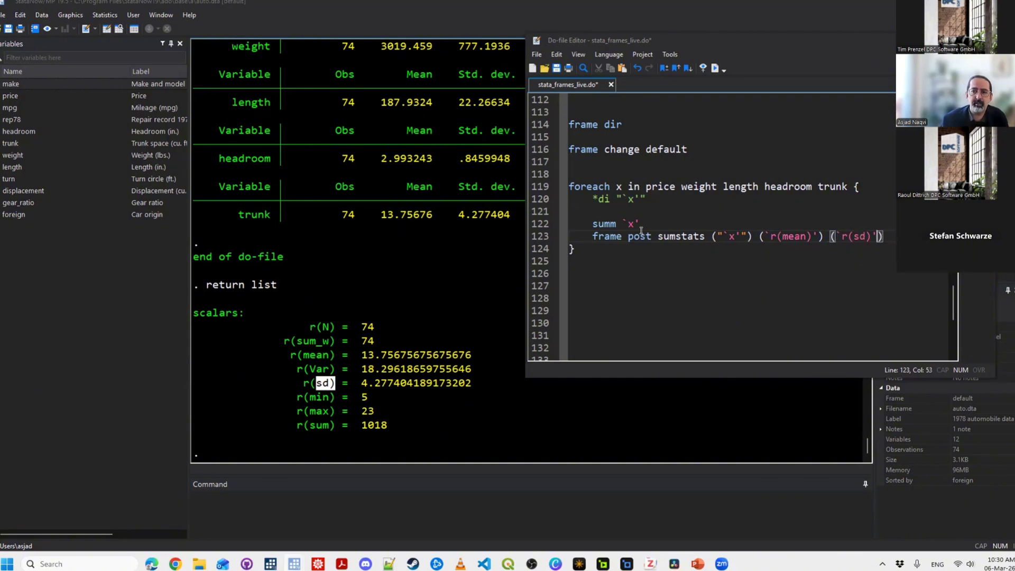
key("ctrl+s")
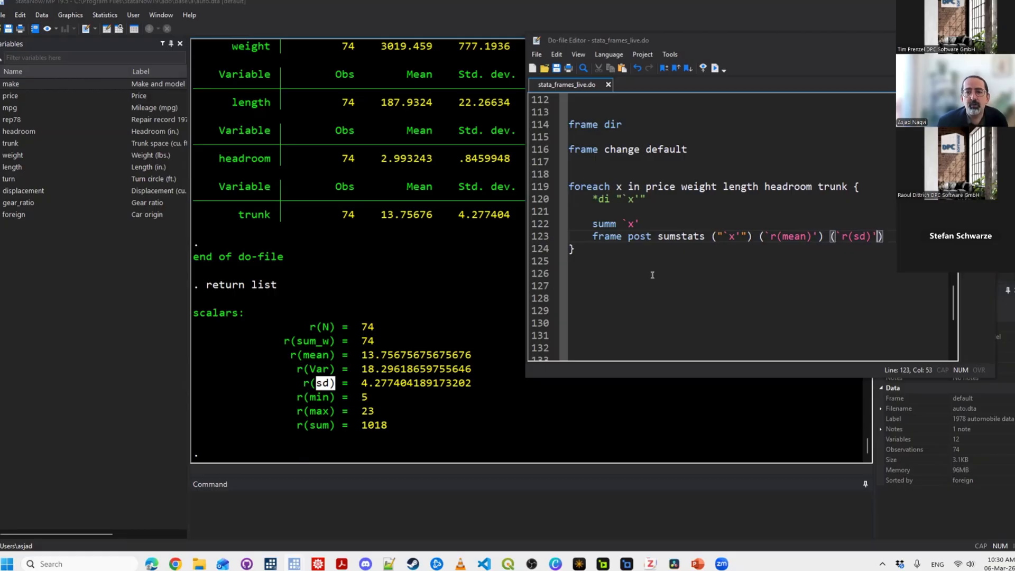
Run the whole foreach loop to post each variable's name, mean and standard deviation to the sumstats frame.
key("Up")
key("Up")
key("Up")
key("Up")
key("Up")
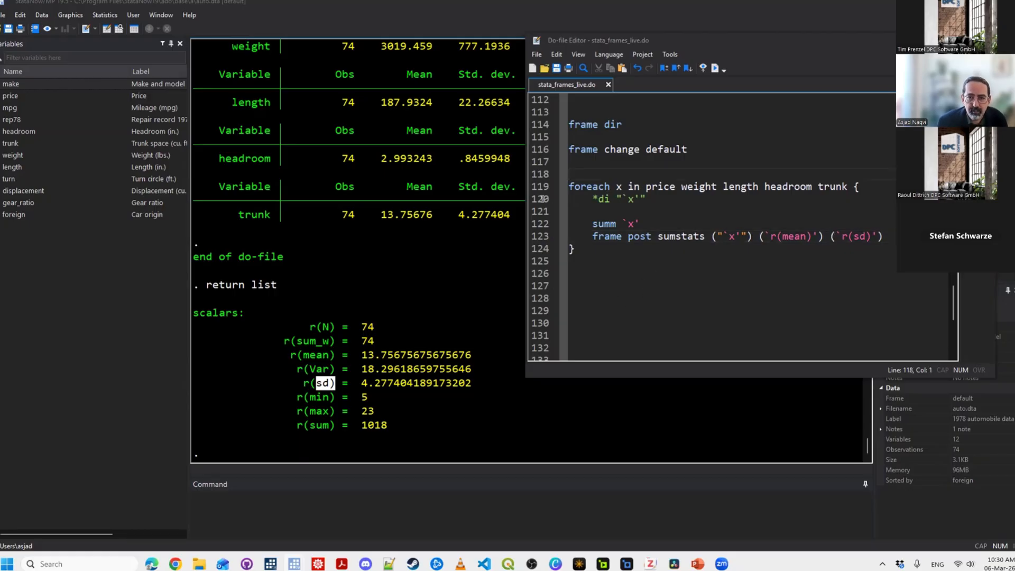
left_click(696, 280)
key("shift+Up")
key("shift+Up")
key("shift+Up")
key("shift+Up")
key("shift+Up")
key("shift+Up")
key("shift+Up")
key("shift+Up")
key("shift+Up")
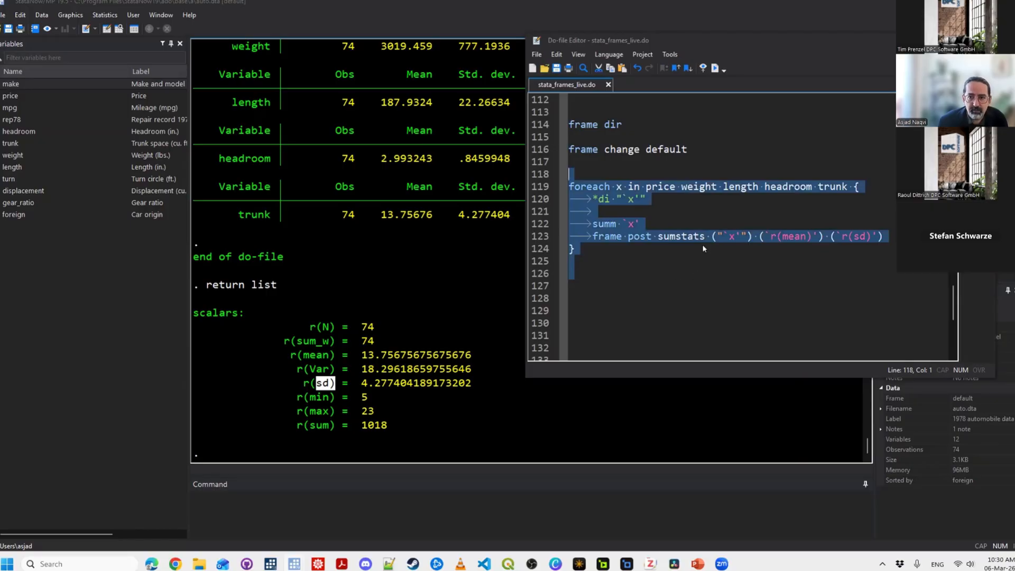
key("ctrl+d")
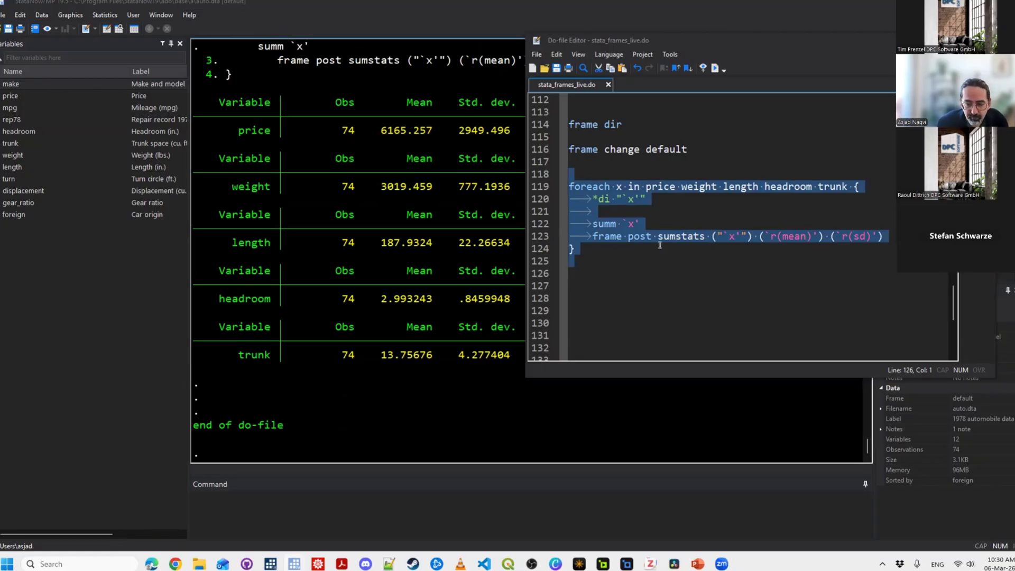
Add the command frame change sumstats below the loop and run only that line.
left_click(590, 308)
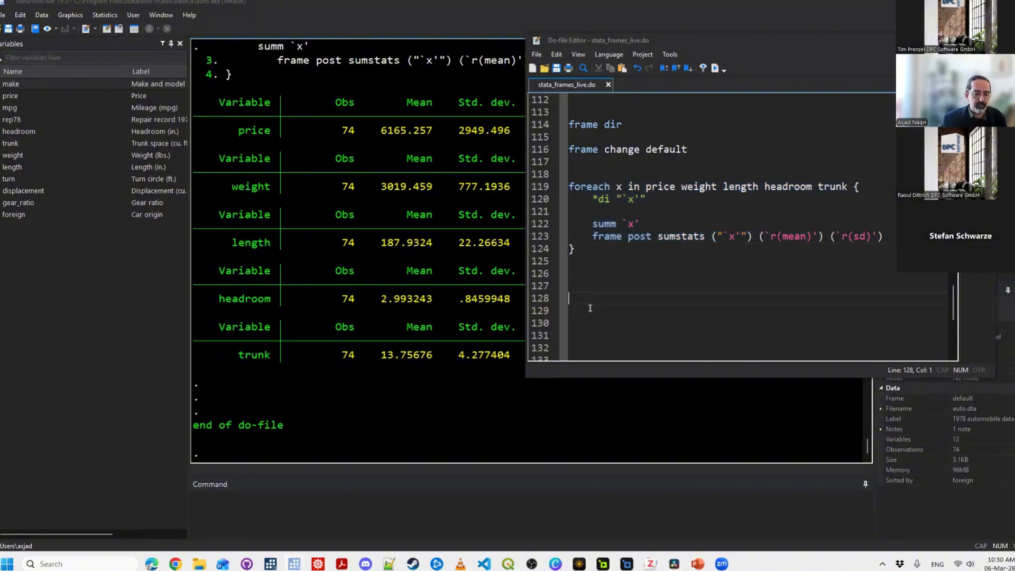
key("Up")
type("frame change ")
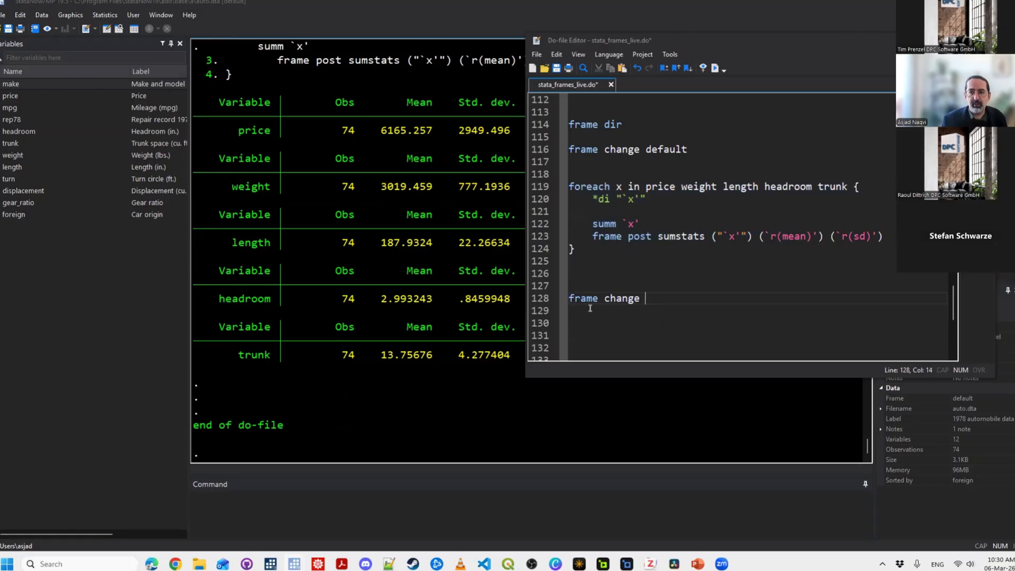
type("sumstats")
key("shift+Home")
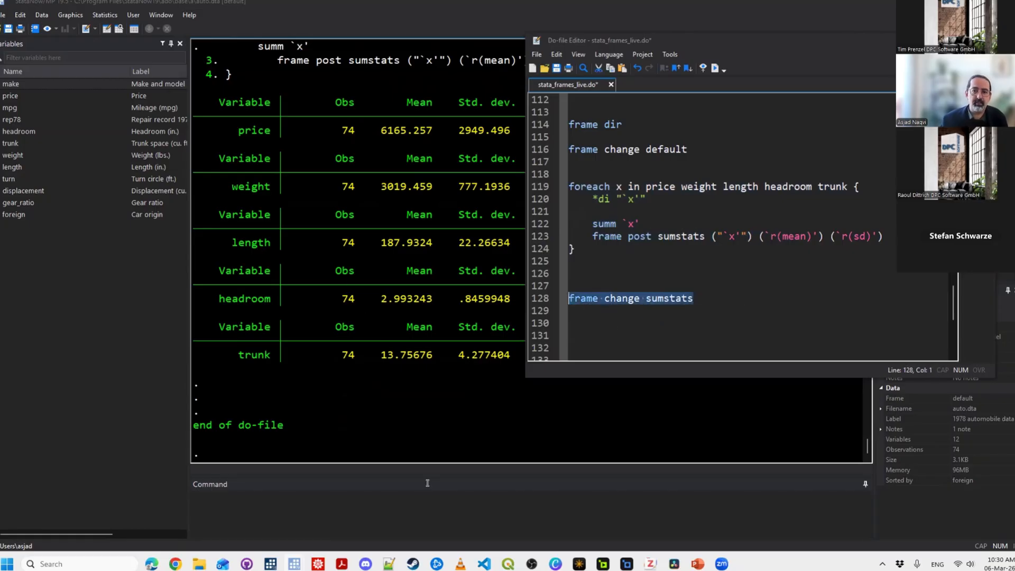
key("ctrl+d")
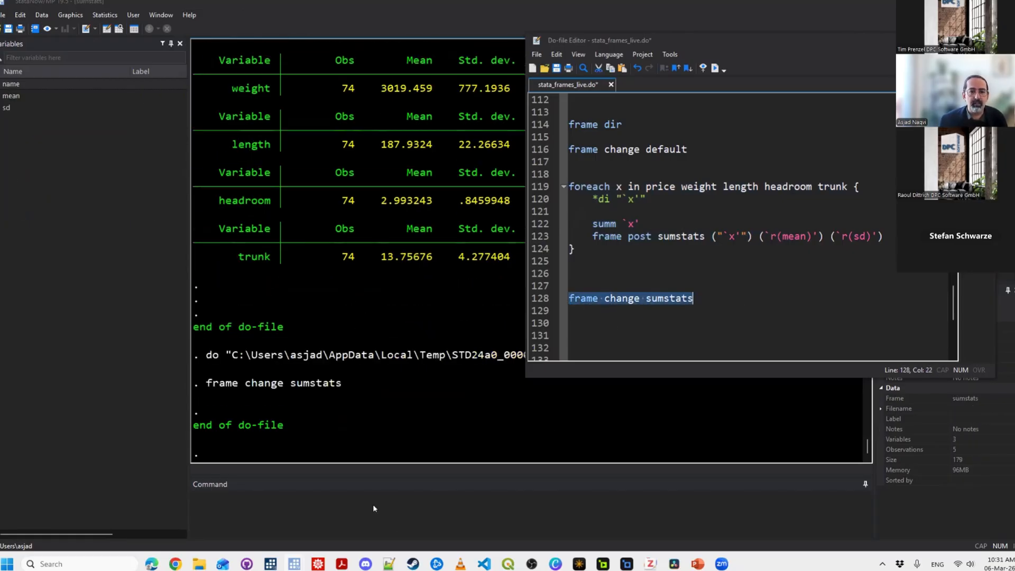
Browse the data of the sumstats frame with the br command and reposition the data window.
left_click(374, 502)
type("br")
key("Return")
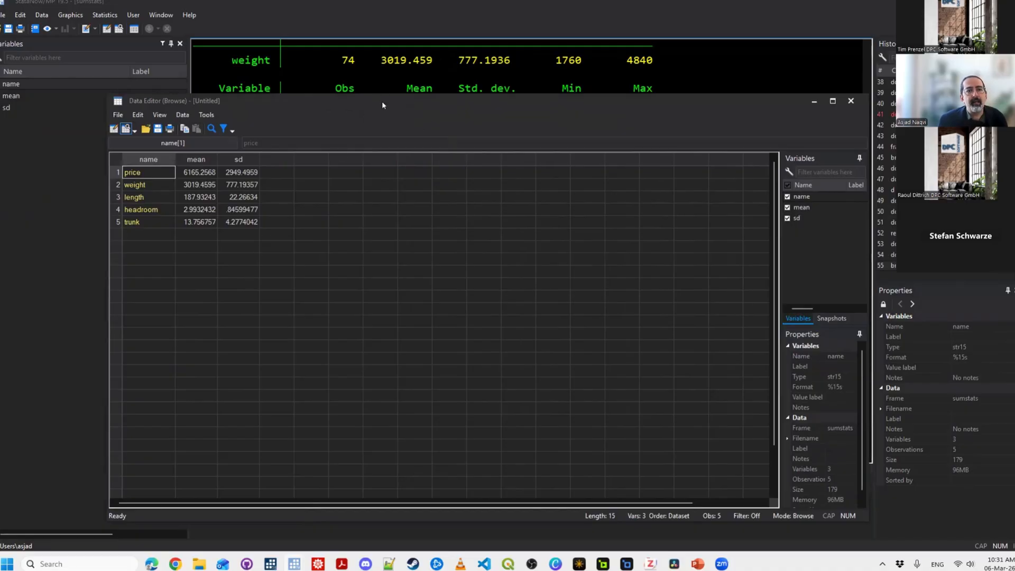
left_click_drag(382, 102, 384, 103)
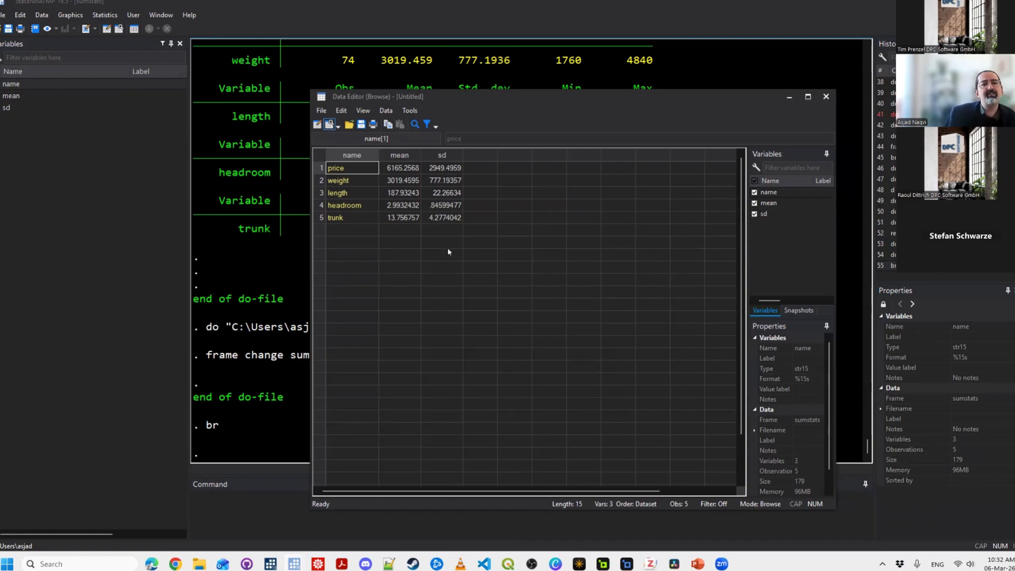
Back in the do-file, add frame change default below the frame change sumstats line and run it.
left_click(280, 492)
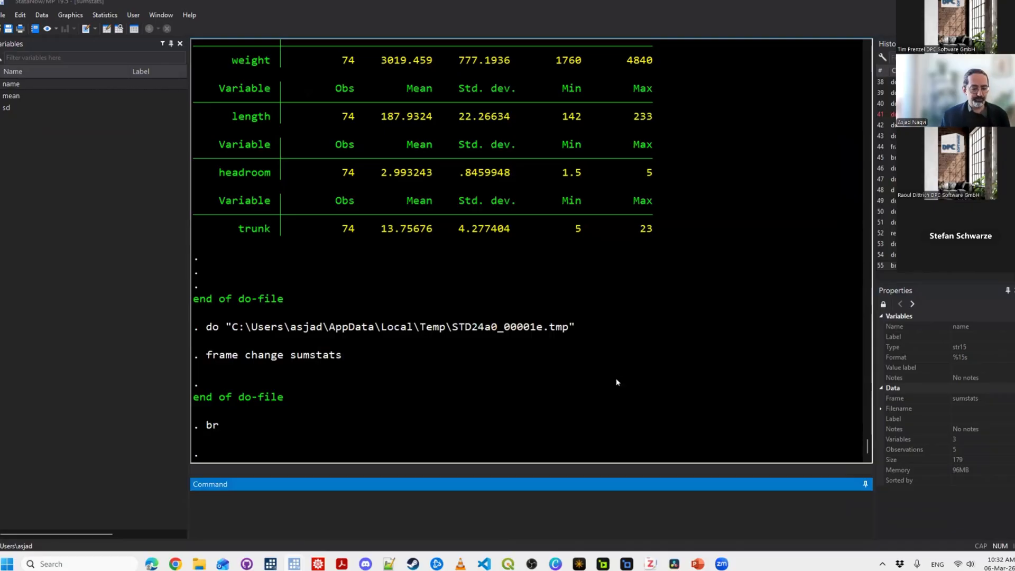
key("super+7")
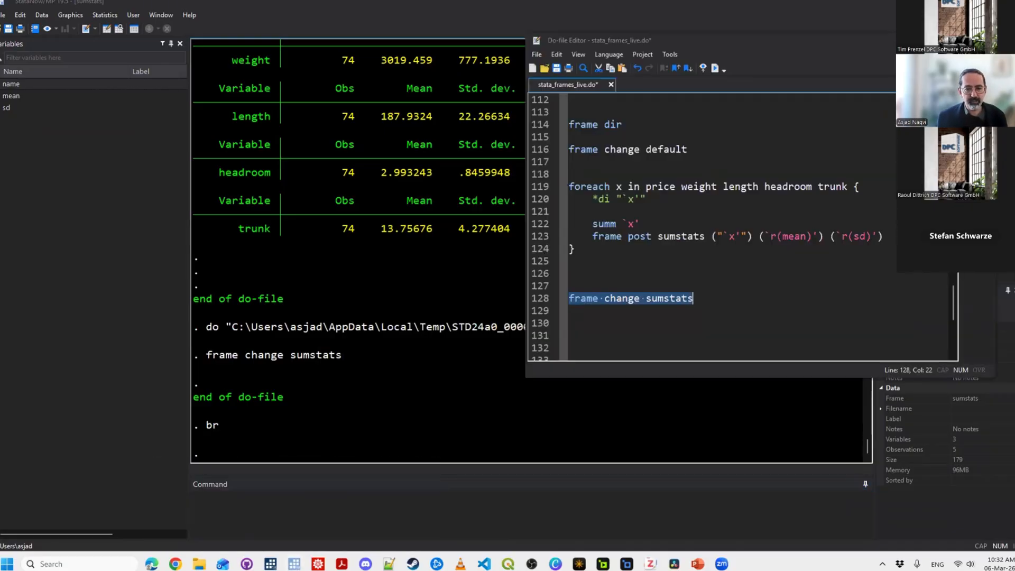
left_click(671, 321)
type("frame")
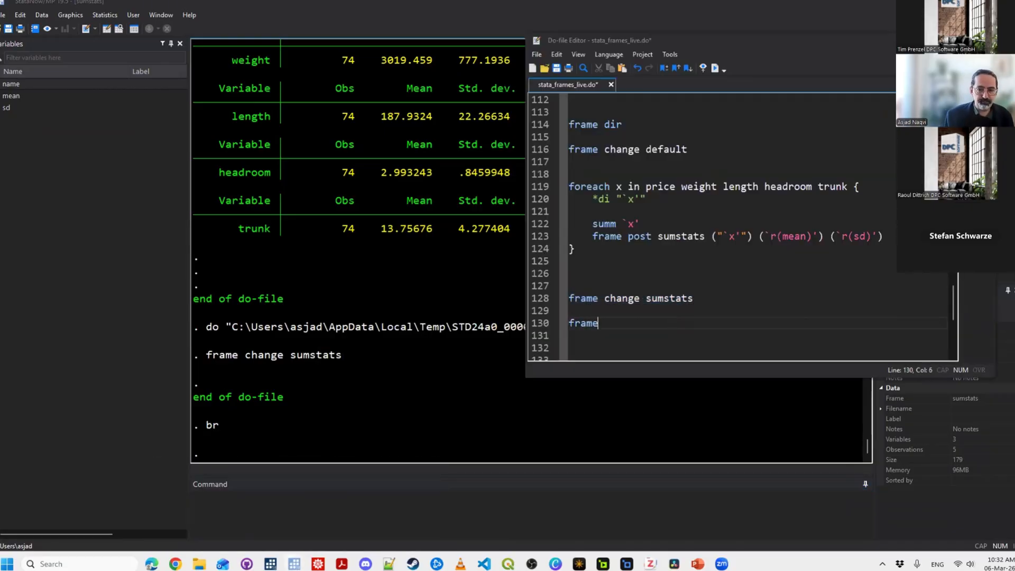
type(" change default")
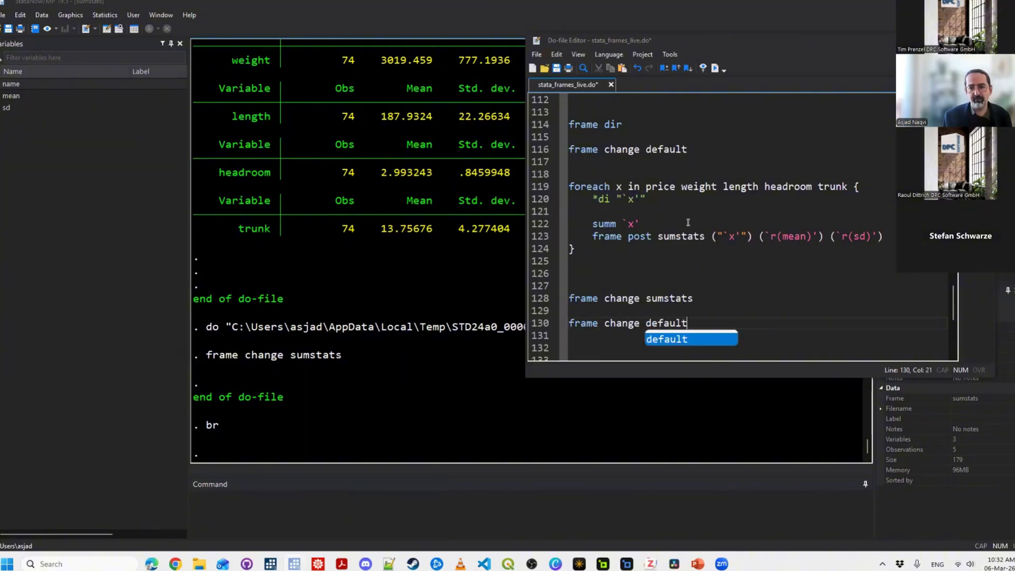
key("ctrl+d")
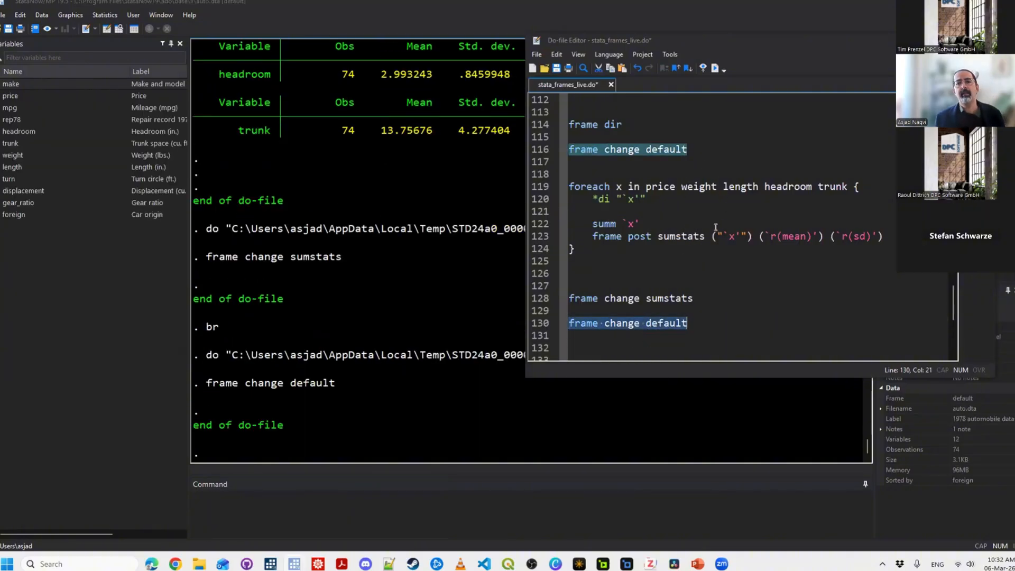
Run the whole foreach loop again to post the summary statistics to the sumstats frame a second time.
left_click(722, 162)
scroll(634, 241, "down", 2)
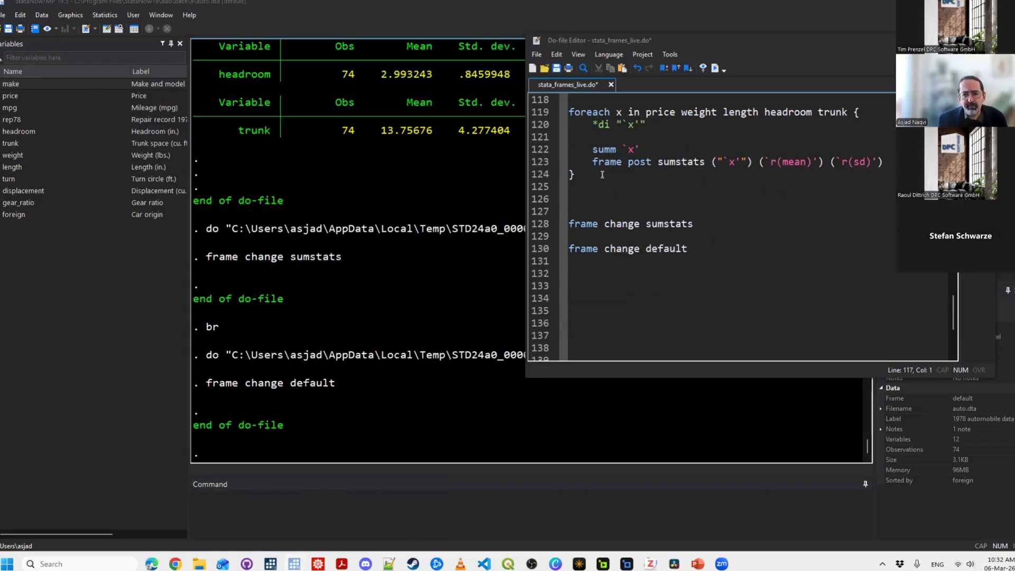
scroll(634, 240, "up", 2)
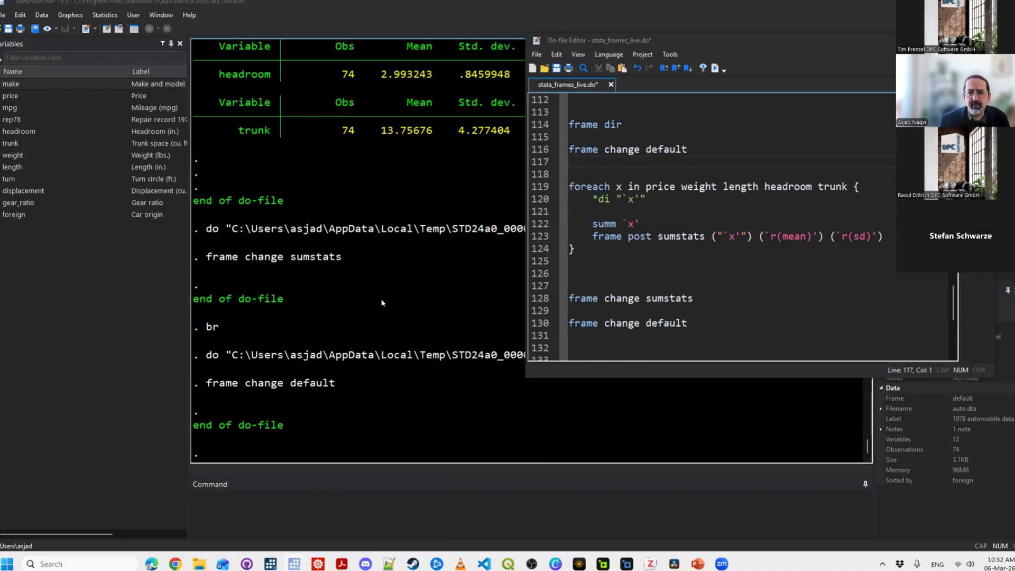
left_click_drag(534, 185, 598, 262)
key("ctrl+d")
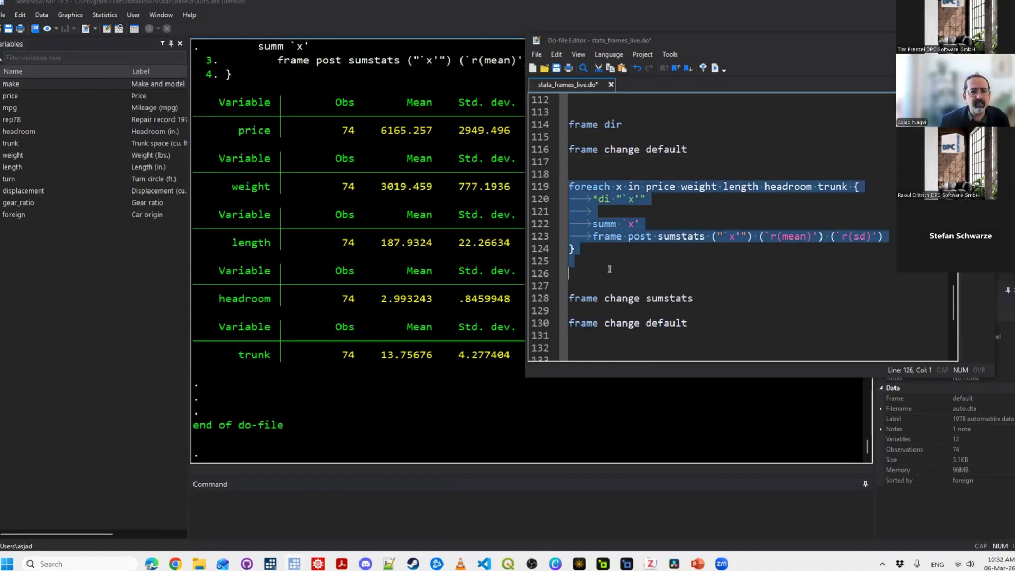
Add the line frame sumstats: list between the foreach loop and frame change sumstats, and run only that line.
left_click(610, 270)
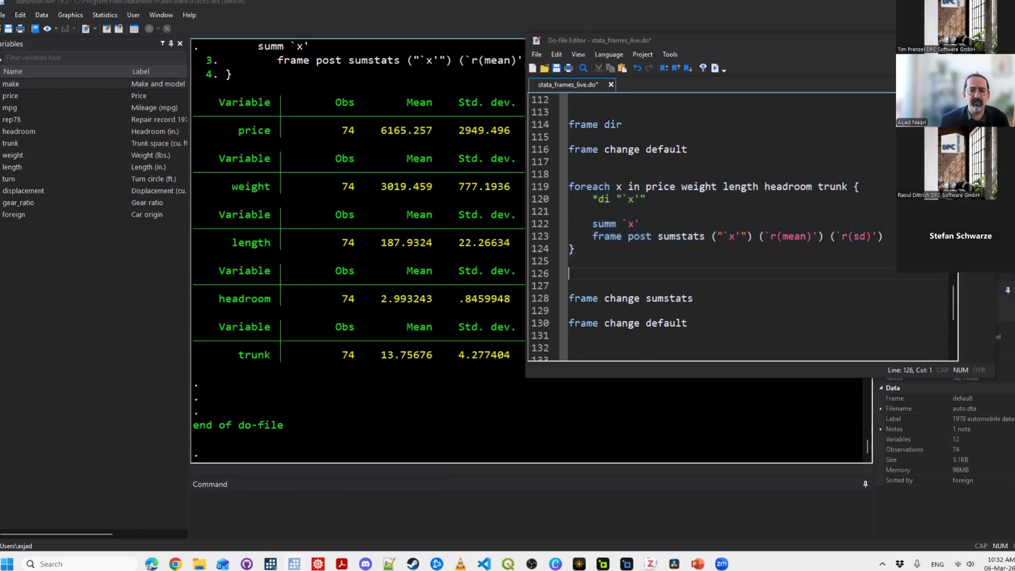
key("Return")
key("Return")
type("frame")
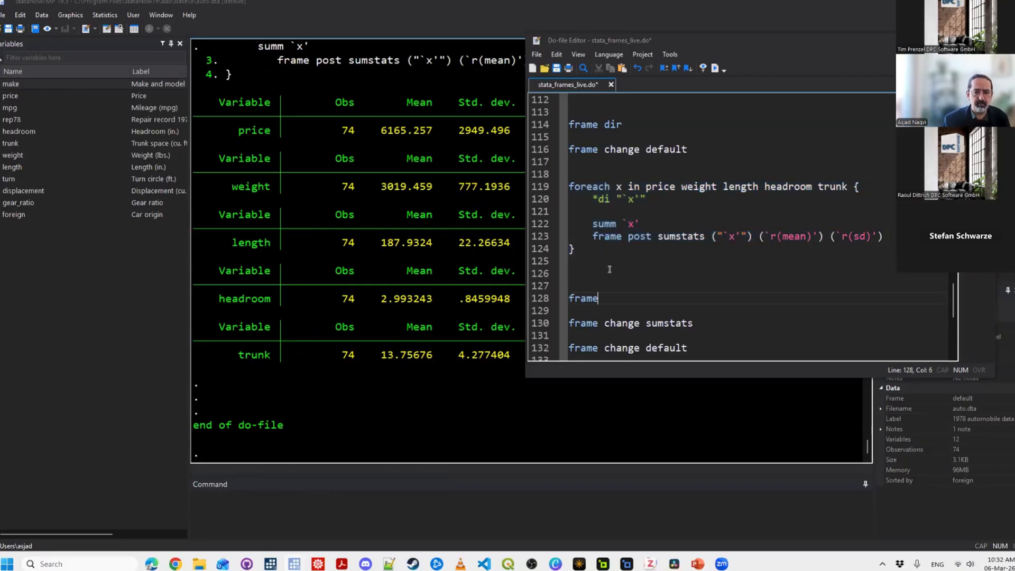
key("Escape")
type("s")
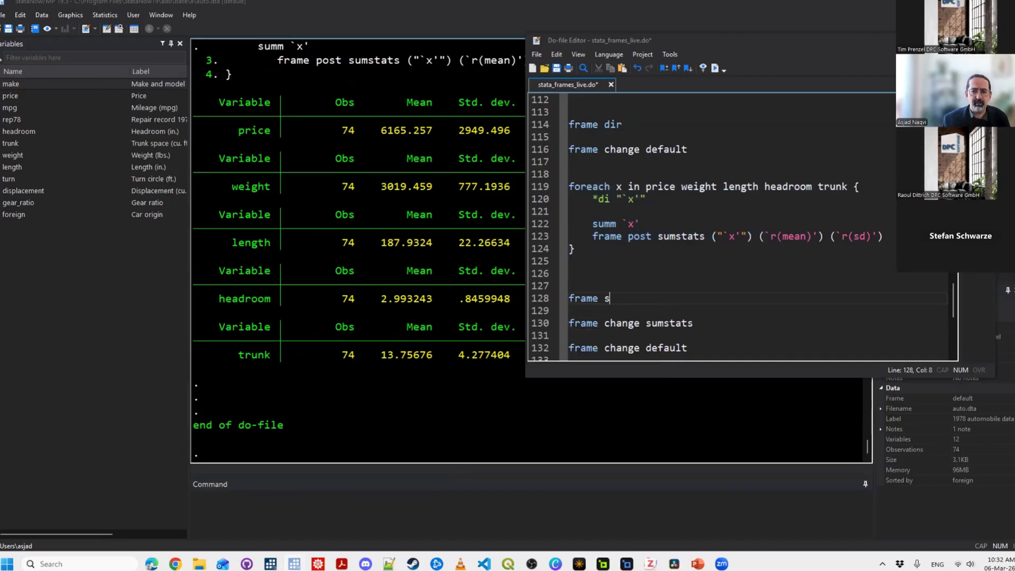
type("um")
key("Tab")
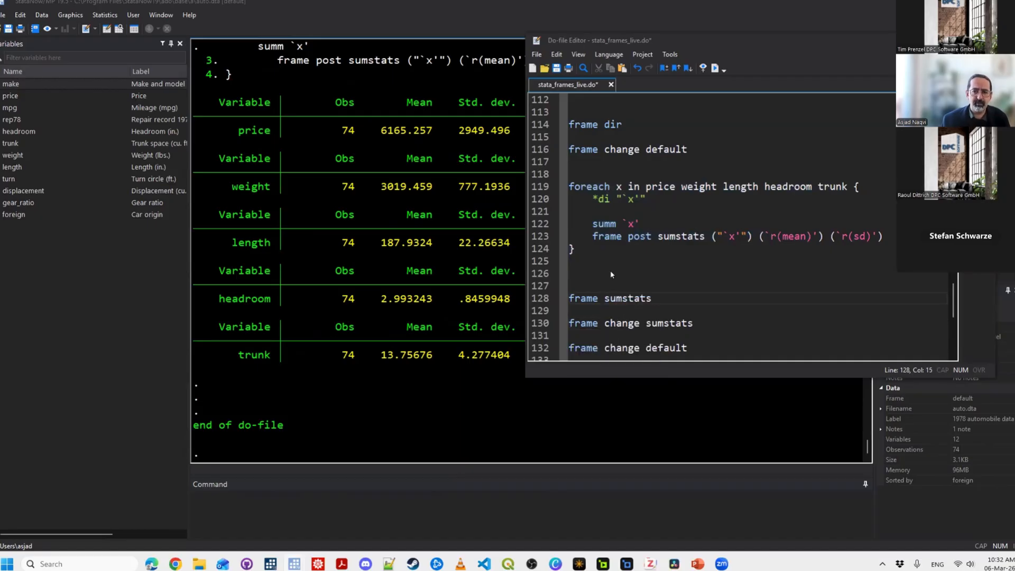
type(": list")
key("shift+Home")
key("ctrl+d")
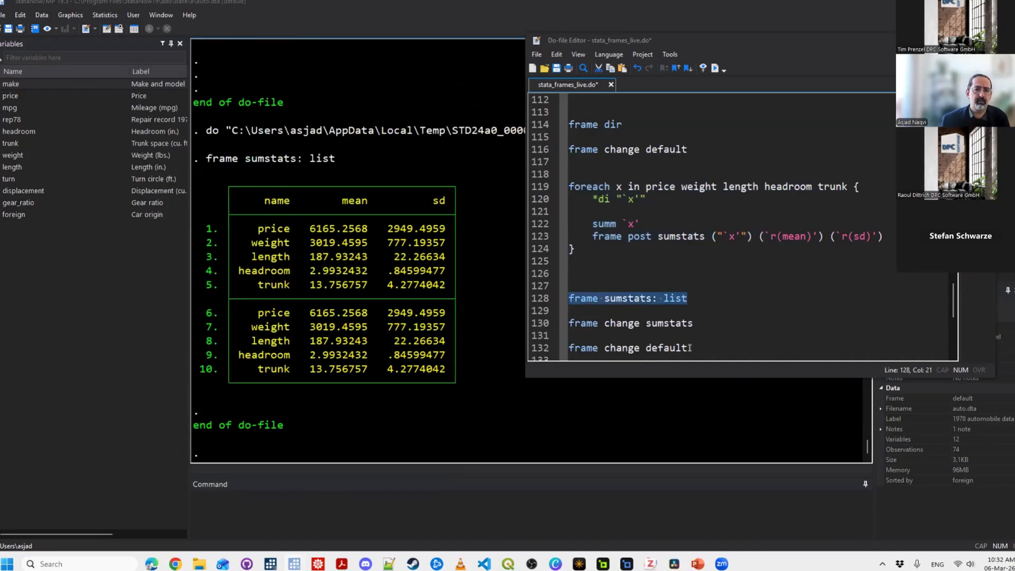
key("End")
Insert the line cap frame drop sumstats between the summ command and the frame create sumstats line.
left_click(720, 165)
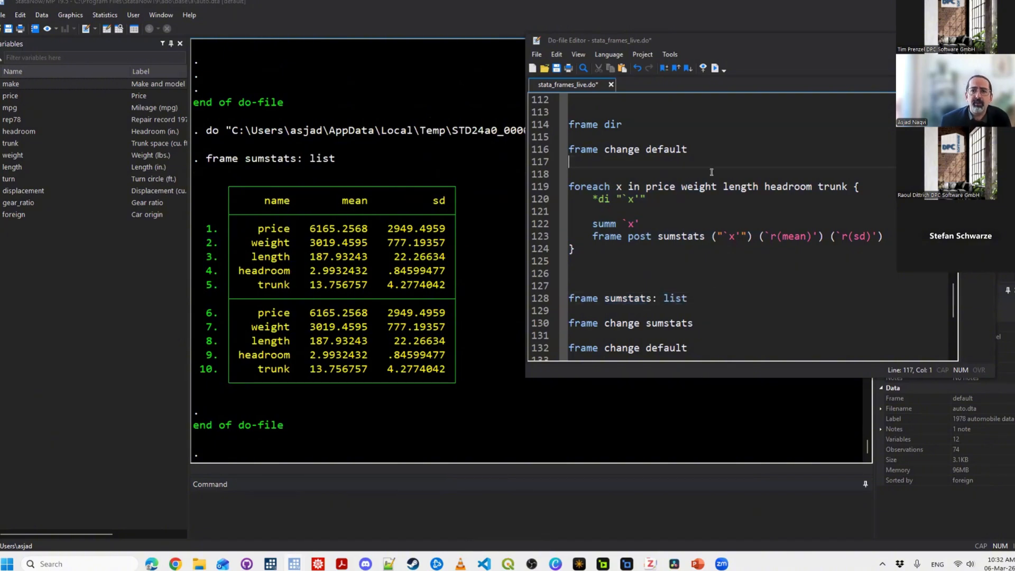
scroll(713, 219, "up", 4)
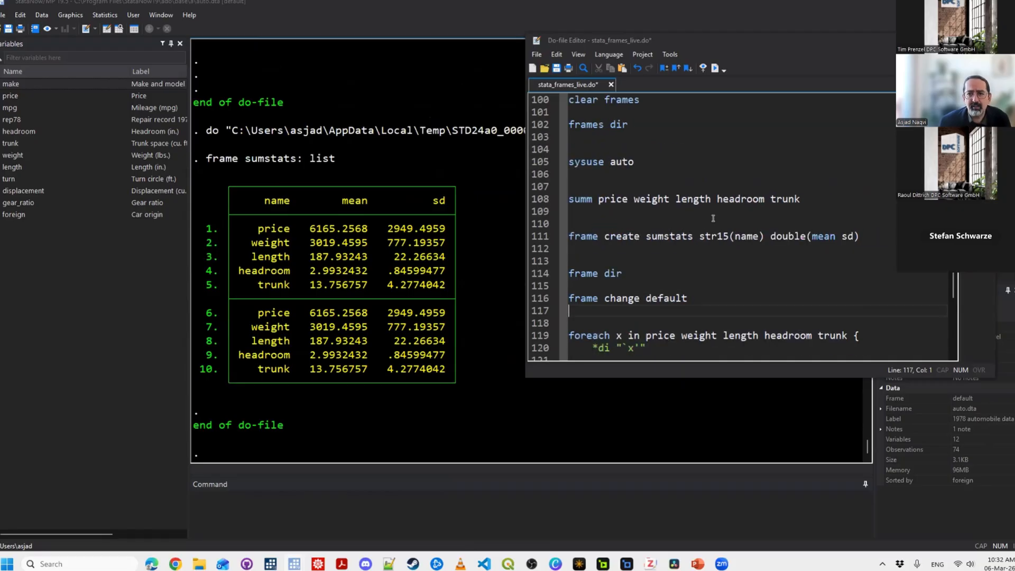
left_click(712, 217)
key("Return")
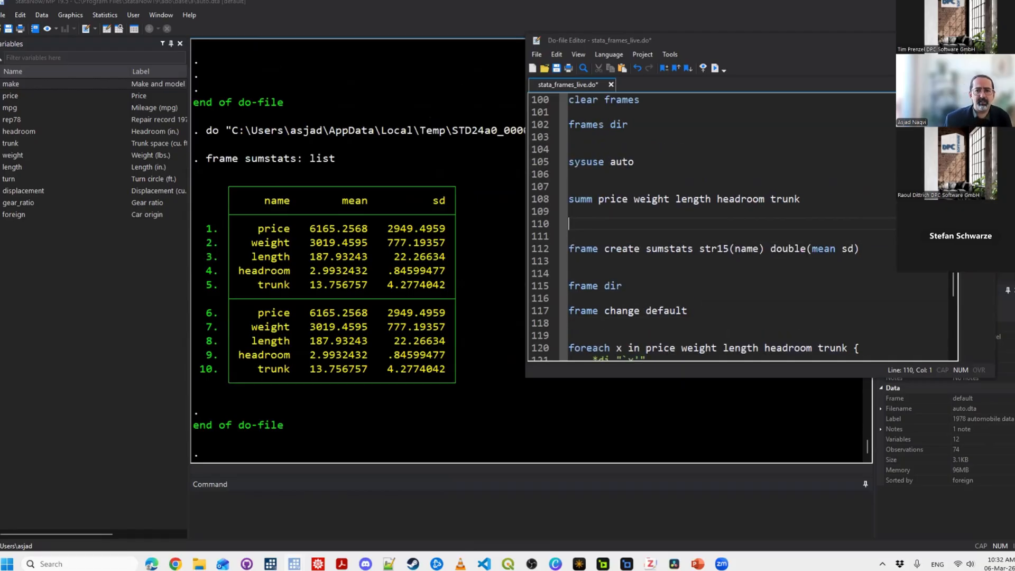
type("cap frame d")
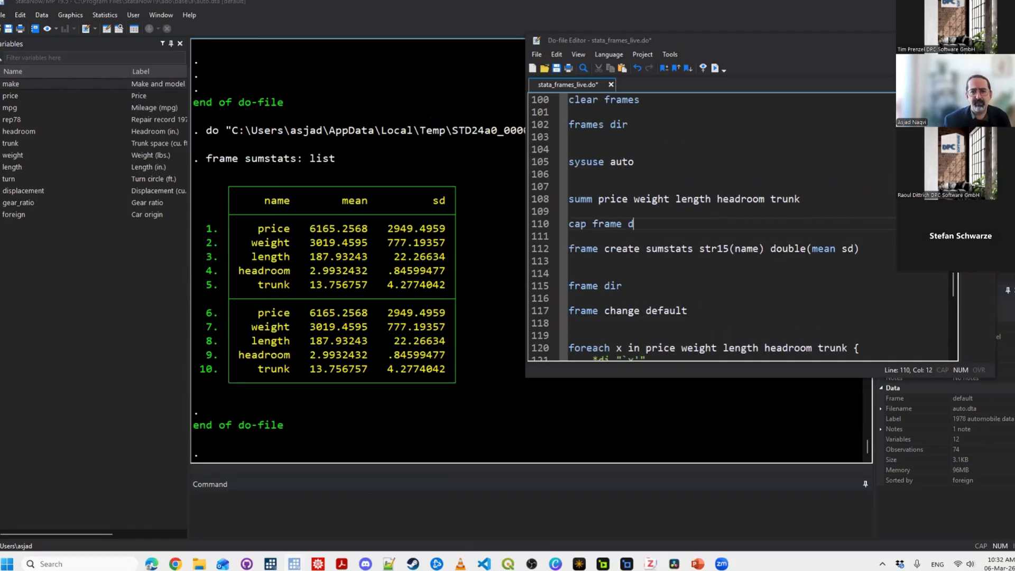
type("rop sumstatt")
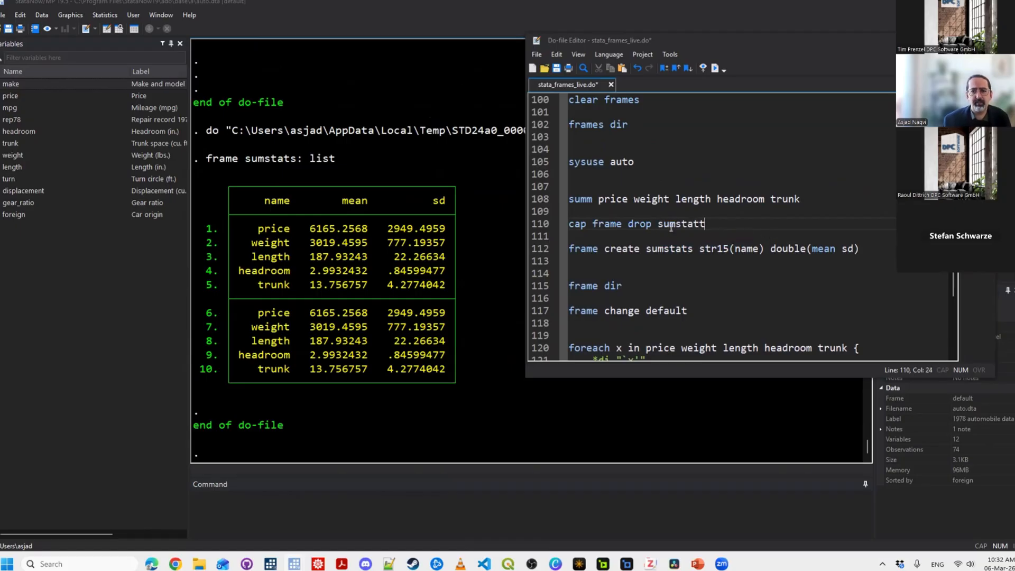
key("BackSpace")
type("s")
key("Down")
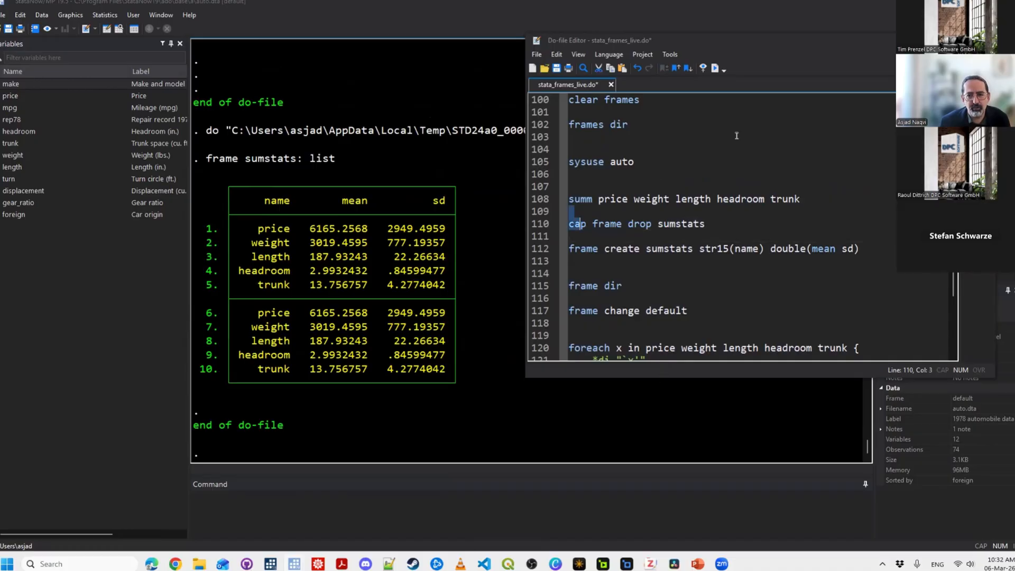
Run the block from cap frame drop sumstats through frame sumstats: list to rebuild and list the frame.
left_click_drag(570, 224, 631, 311)
left_click_drag(783, 104, 740, 241)
key("ctrl+d")
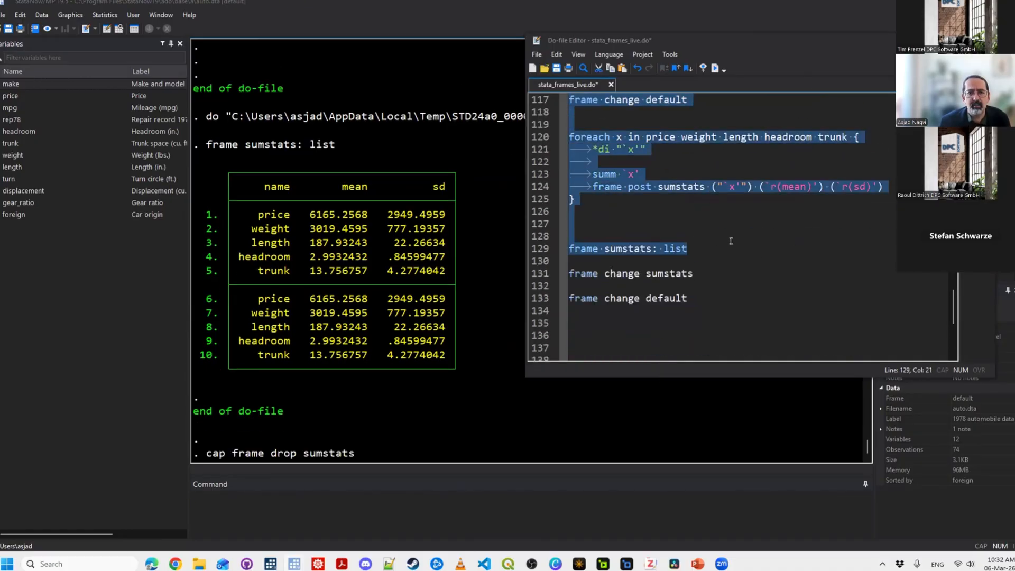
scroll(739, 242, "up", 6)
Delete the blank line between cap frame drop and frame create, and one blank line above frame dir.
left_click(740, 241)
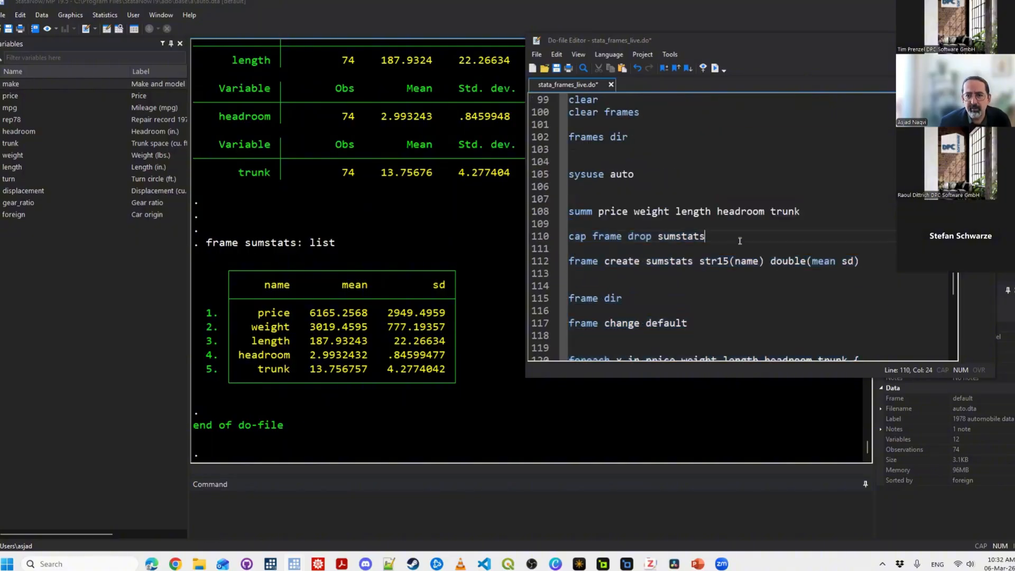
key("Delete")
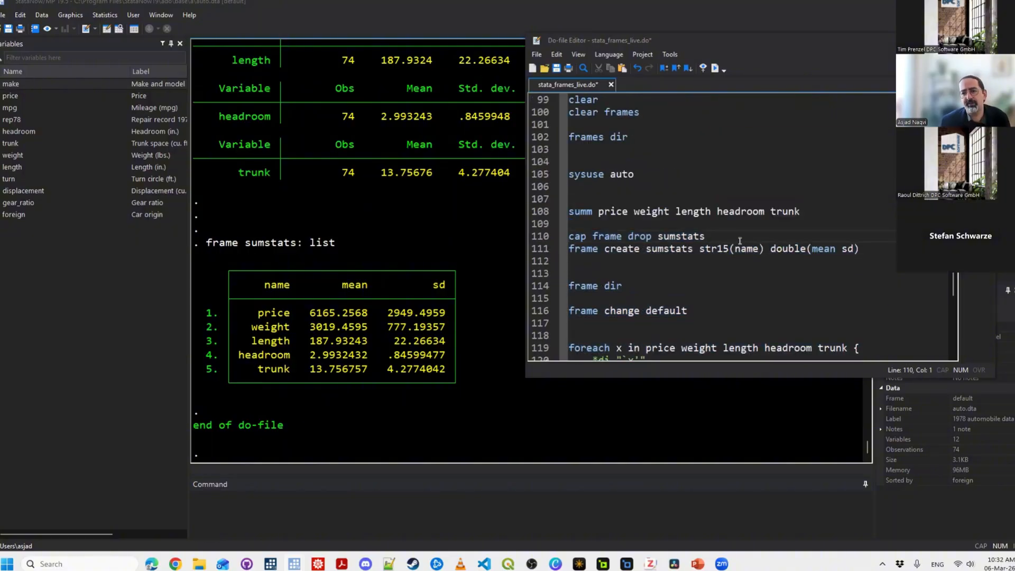
key("Right")
key("Right")
key("Right")
key("Right")
key("Right")
key("Down")
key("Delete")
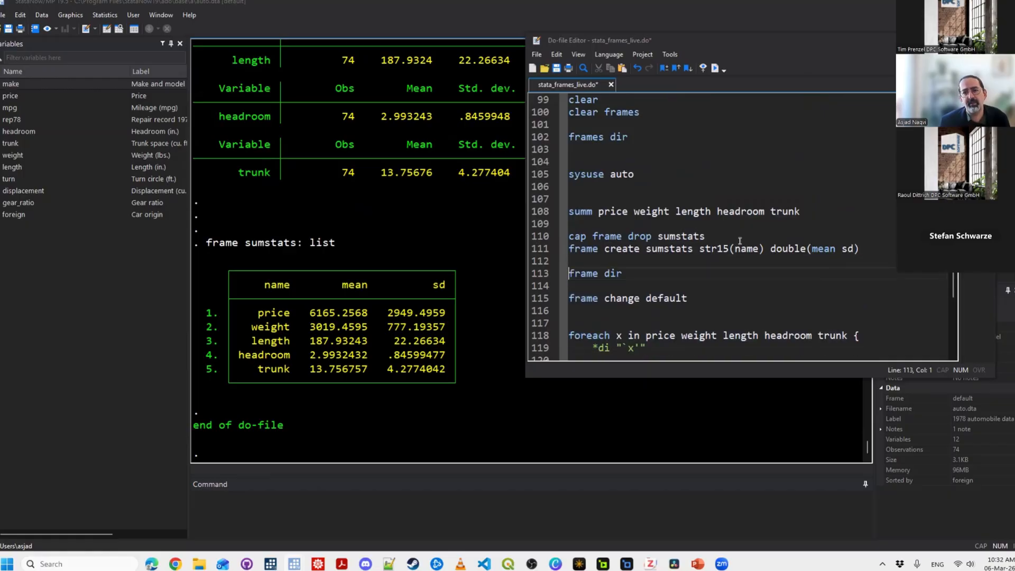
key("Down")
key("Down")
key("Up")
key("Up")
key("Up")
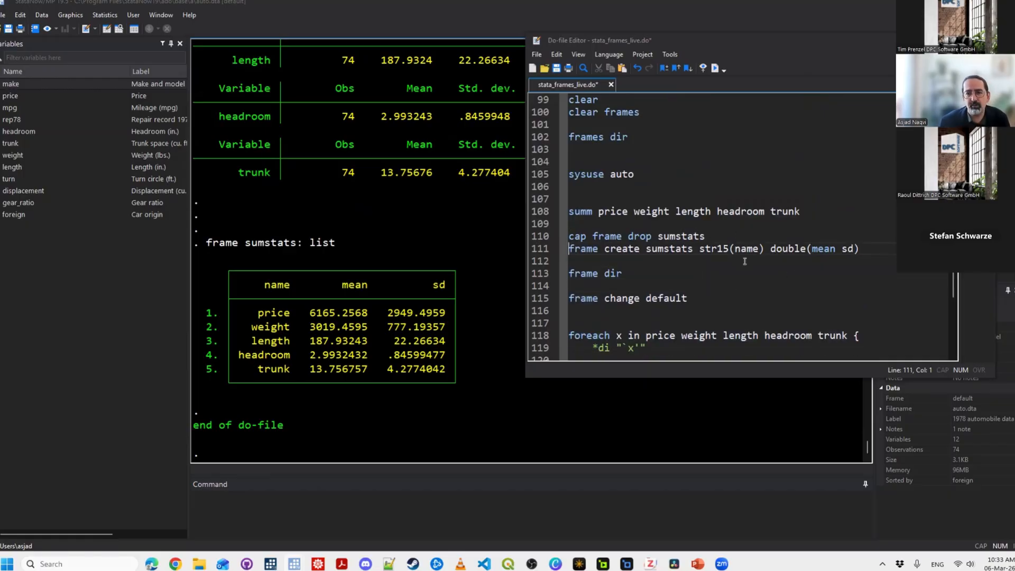
key("Left")
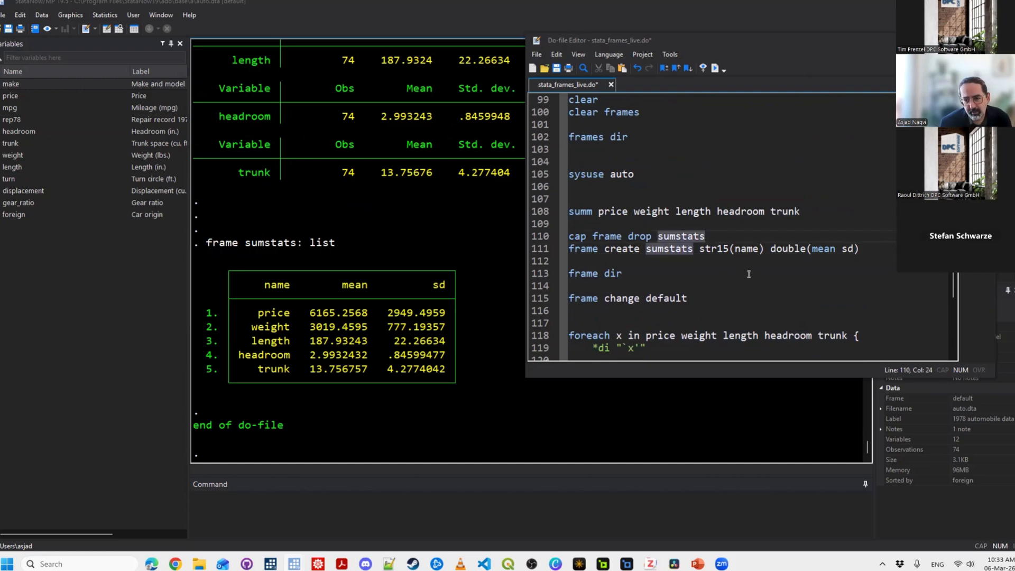
key("Down")
key("Down")
key("Down")
key("Down")
scroll(710, 258, "down", 2)
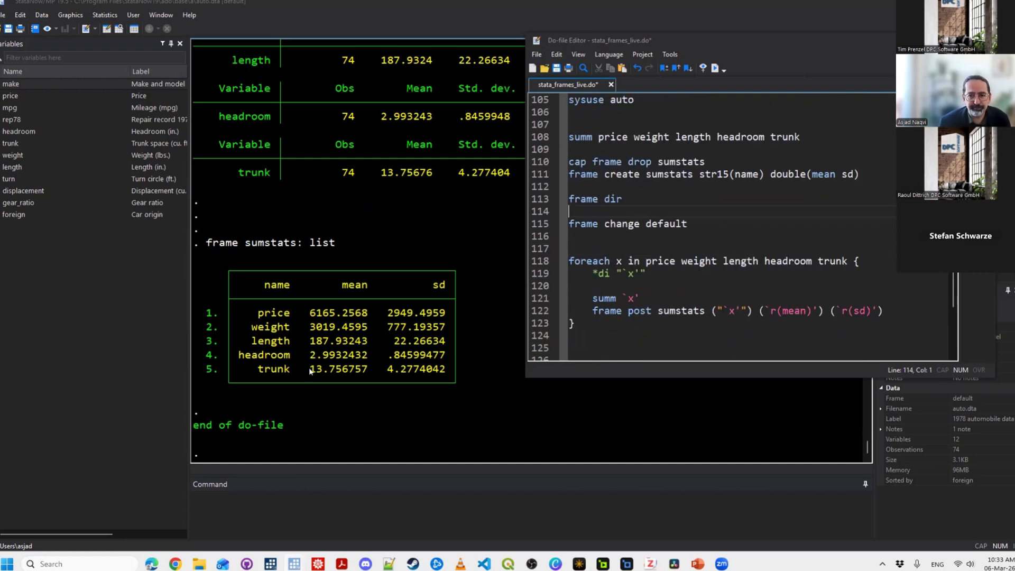
scroll(741, 227, "down", 3)
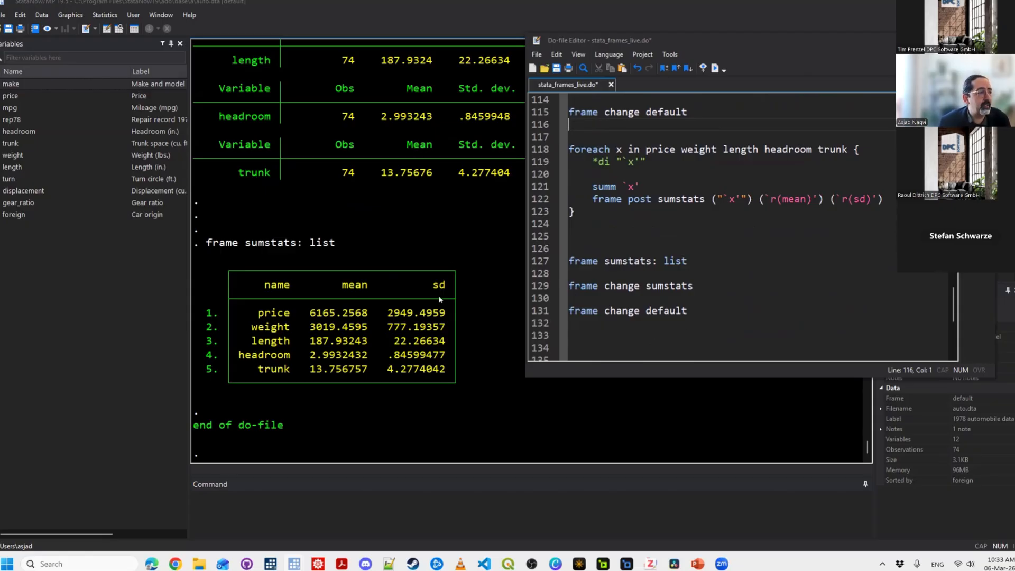
Remove the blank lines between frame sumstats: list, frame change sumstats and frame change default.
left_click(656, 323)
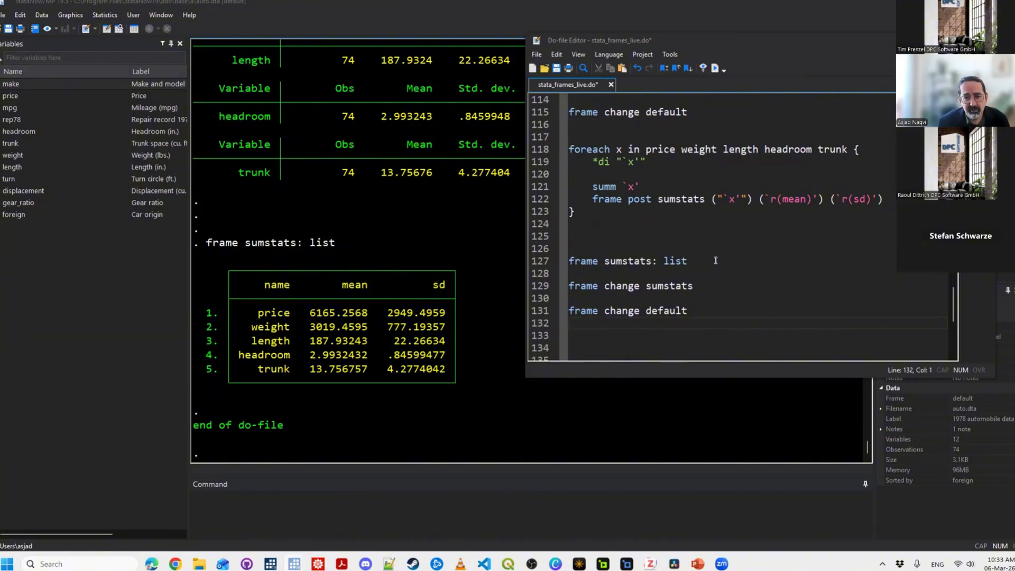
scroll(716, 261, "down", 3)
key("Up")
key("Up")
key("Up")
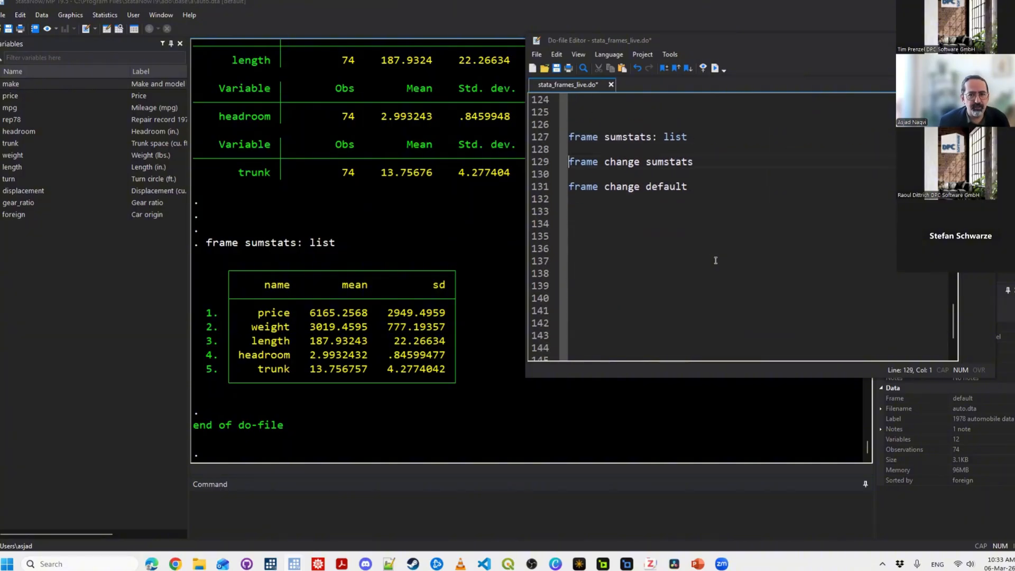
key("BackSpace")
key("Down")
key("Down")
key("BackSpace")
Add the command ttest price, by(foreign) below the frame commands and run only that line.
key("Down")
key("Down")
key("Down")
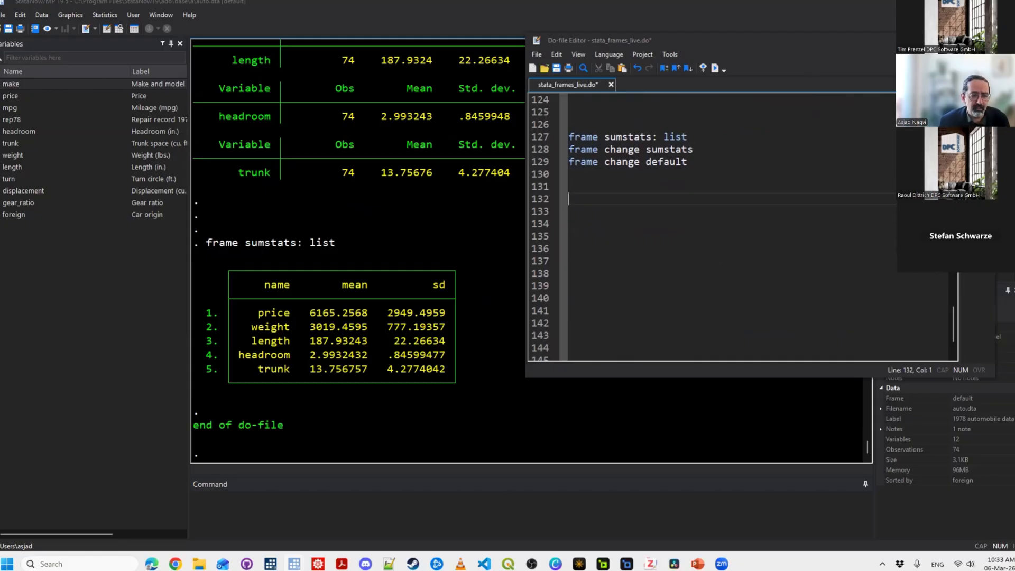
type("ttest ")
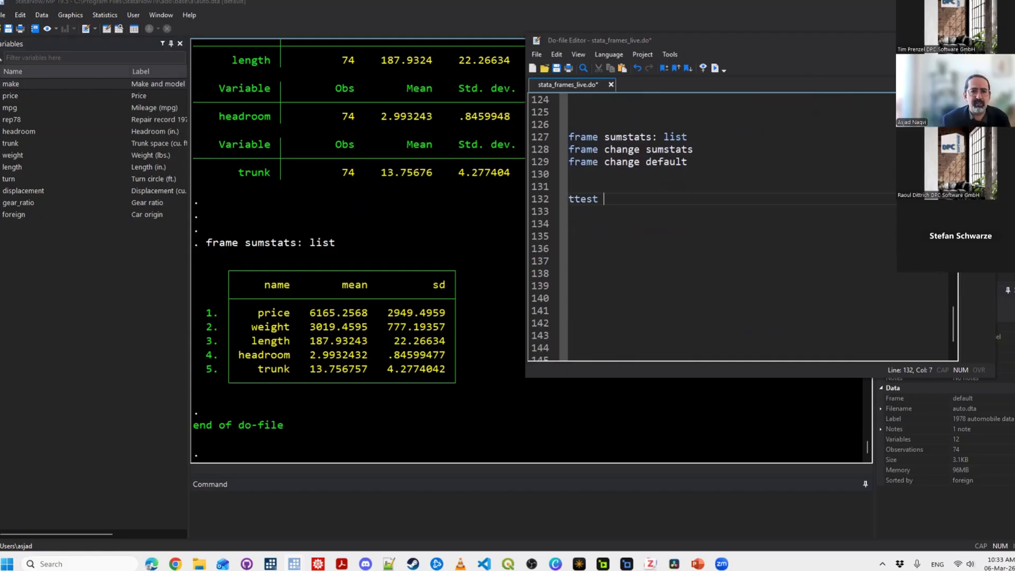
type("price, by(fo")
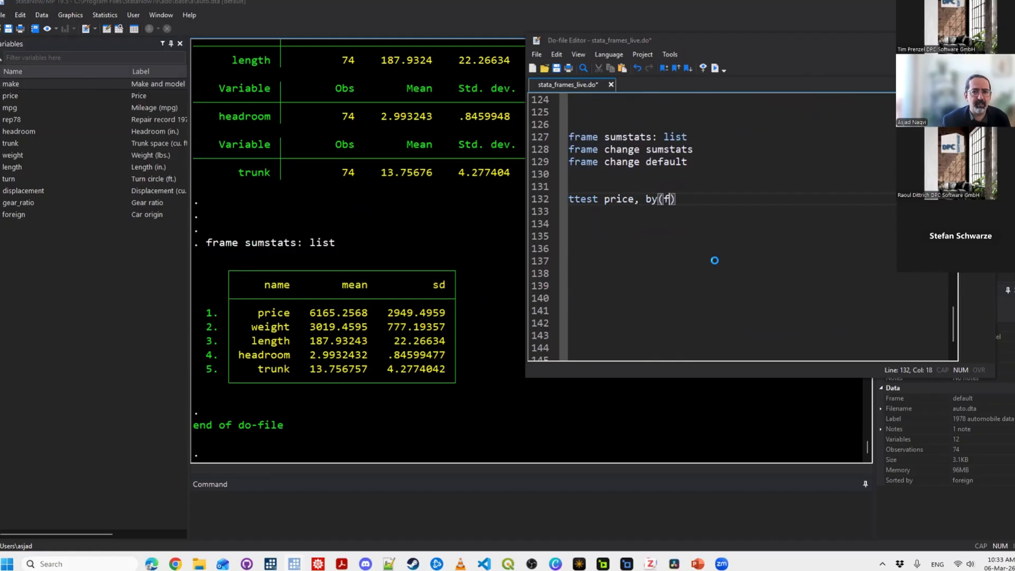
key("Return")
key("End")
key("shift+Home")
key("ctrl+d")
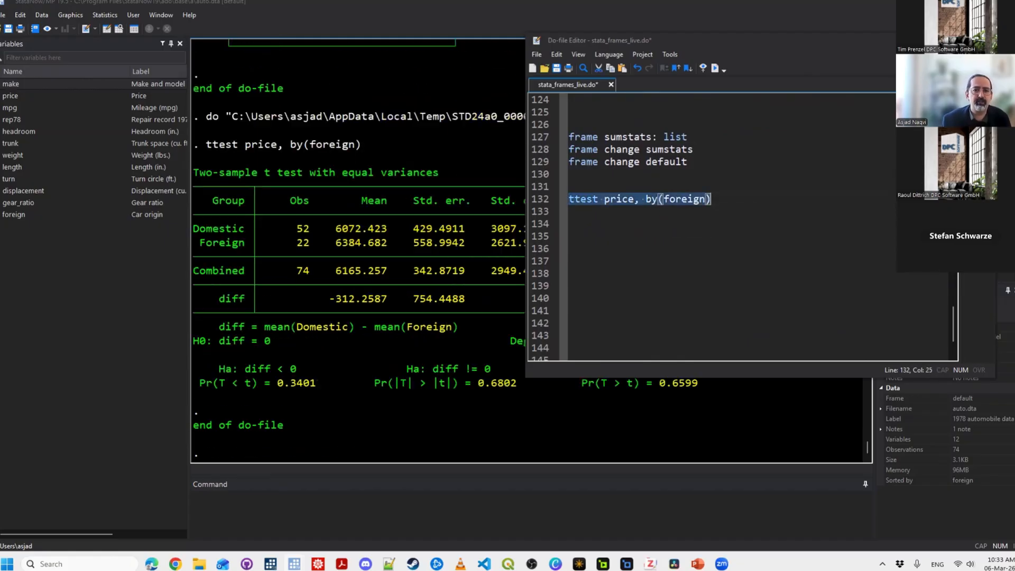
Add return list below the ttest command and run it to list the test's stored results.
key("End")
key("Return")
key("Return")
type("return list")
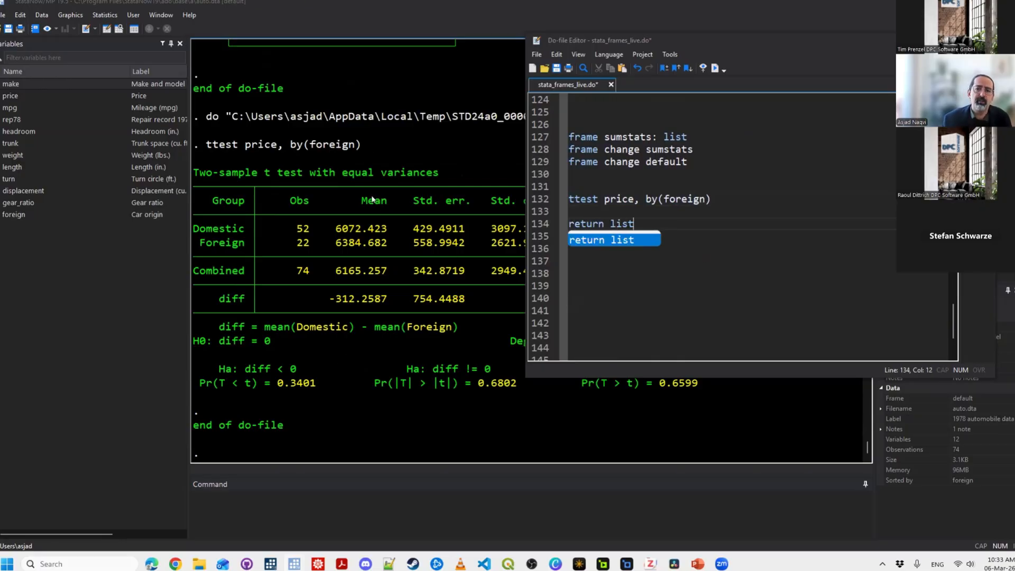
key("shift+Home")
key("ctrl+d")
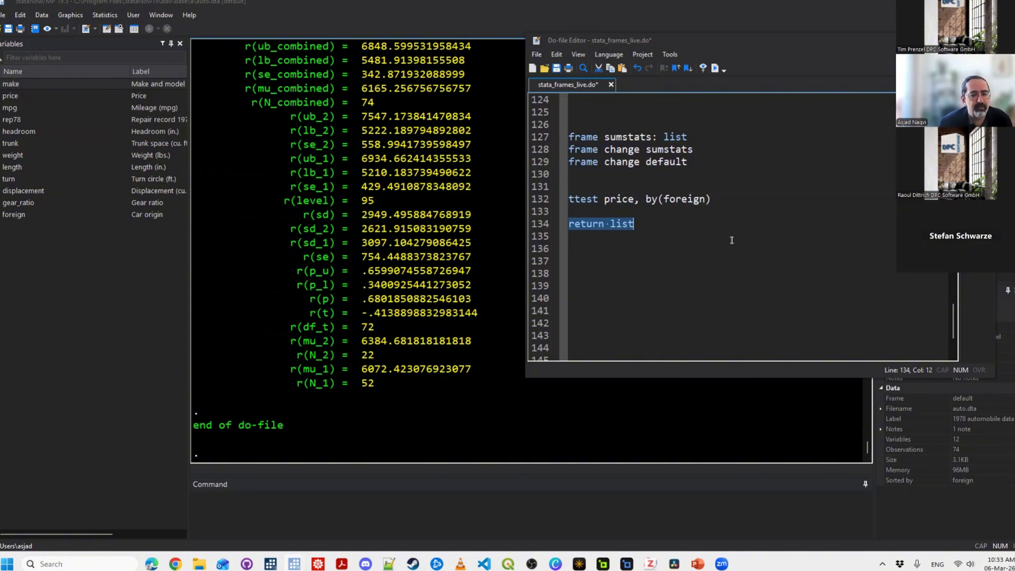
key("ctrl+d")
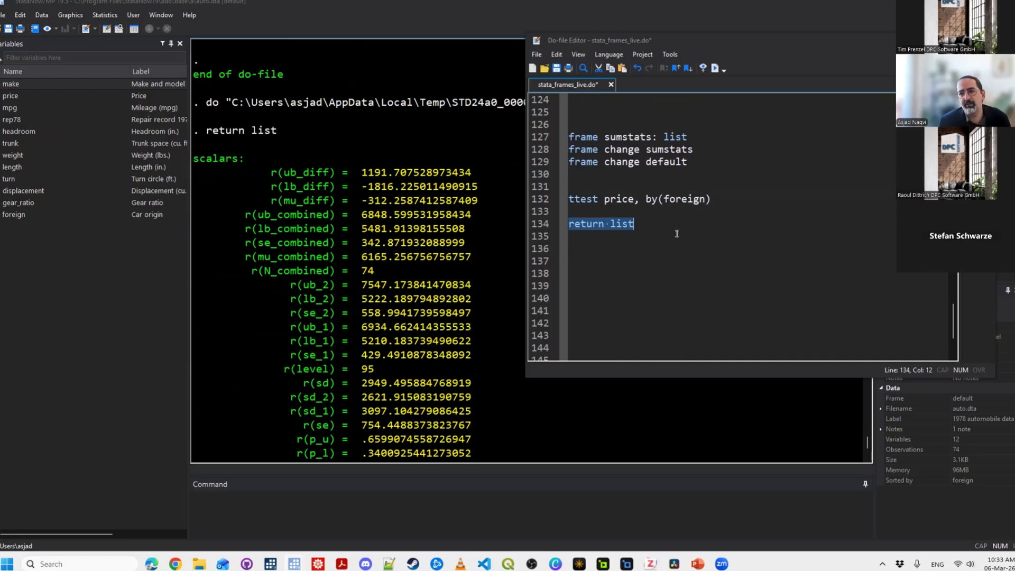
left_click(677, 234)
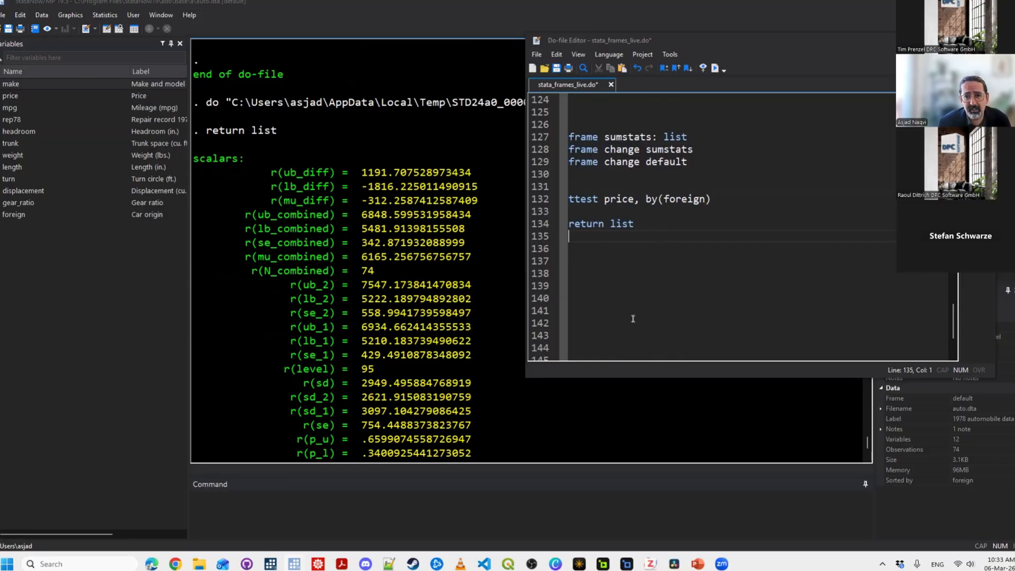
Add the comment heading ****** regressions a few lines below return list.
left_click(575, 257)
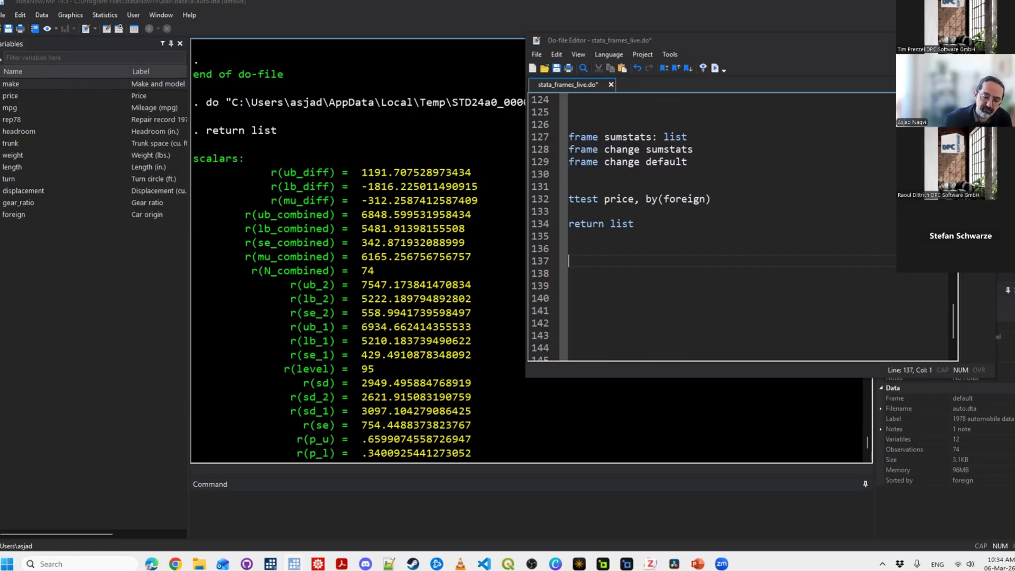
type("******")
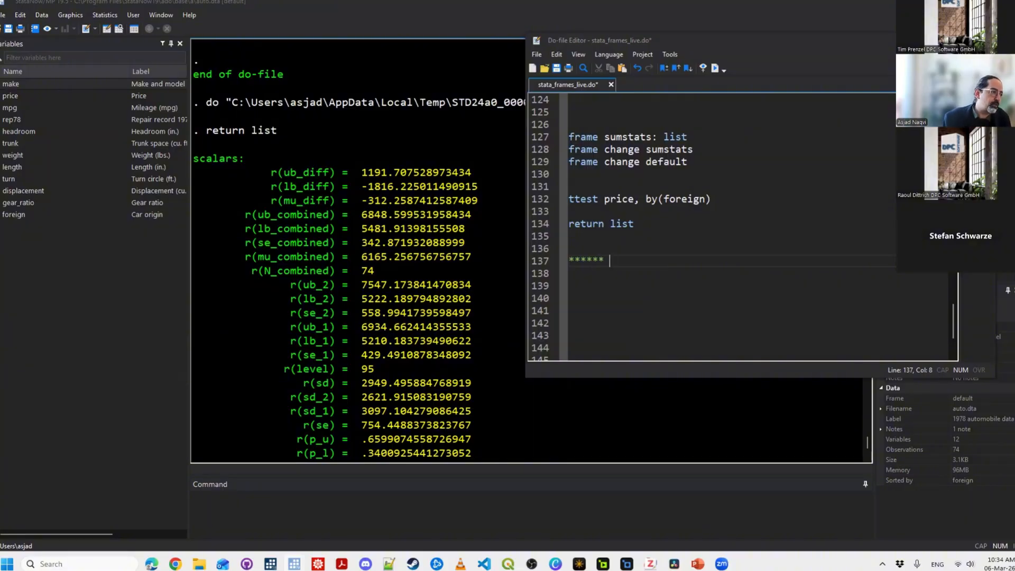
type("regressions")
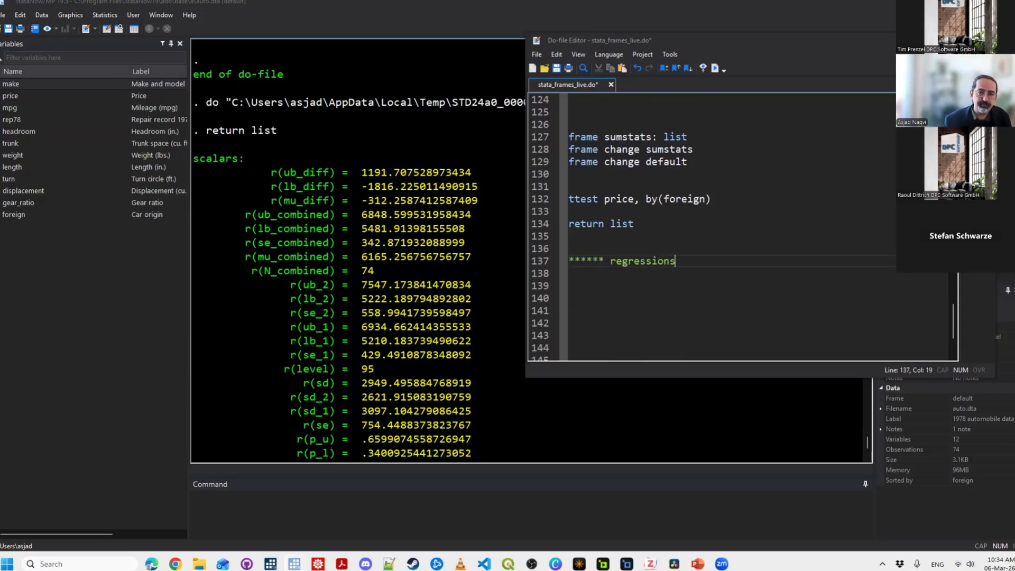
Complete the regressions comment heading with trailing asterisks ***** and add a run of blank lines below it.
type(" *****")
key("Return")
key("Return")
key("Return")
key("Return")
key("Return")
key("Return")
key("Return")
key("Return")
key("Return")
key("Return")
key("Return")
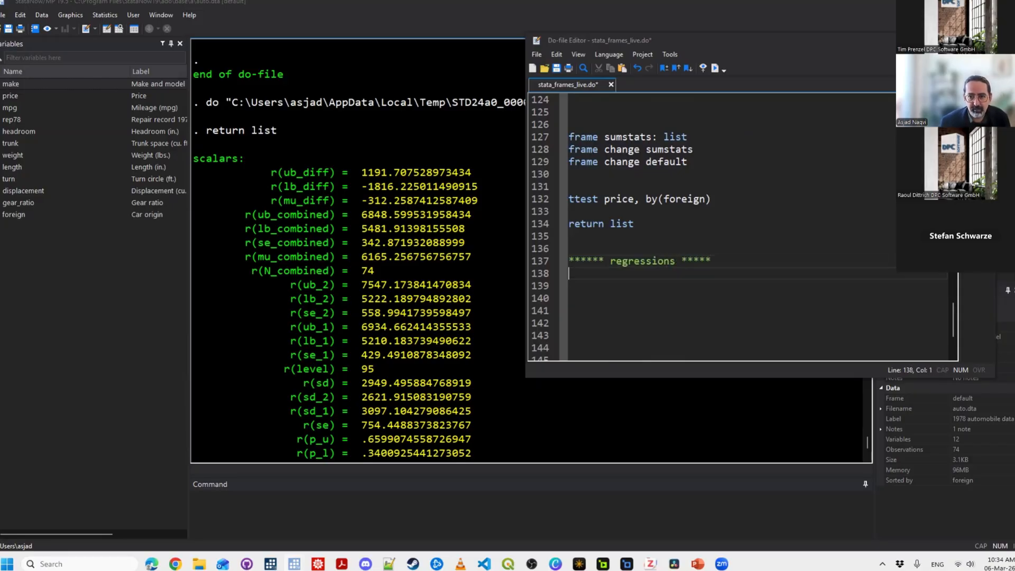
key("Up")
key("Up")
key("Up")
key("Up")
key("Up")
key("Up")
key("Up")
key("Up")
key("Up")
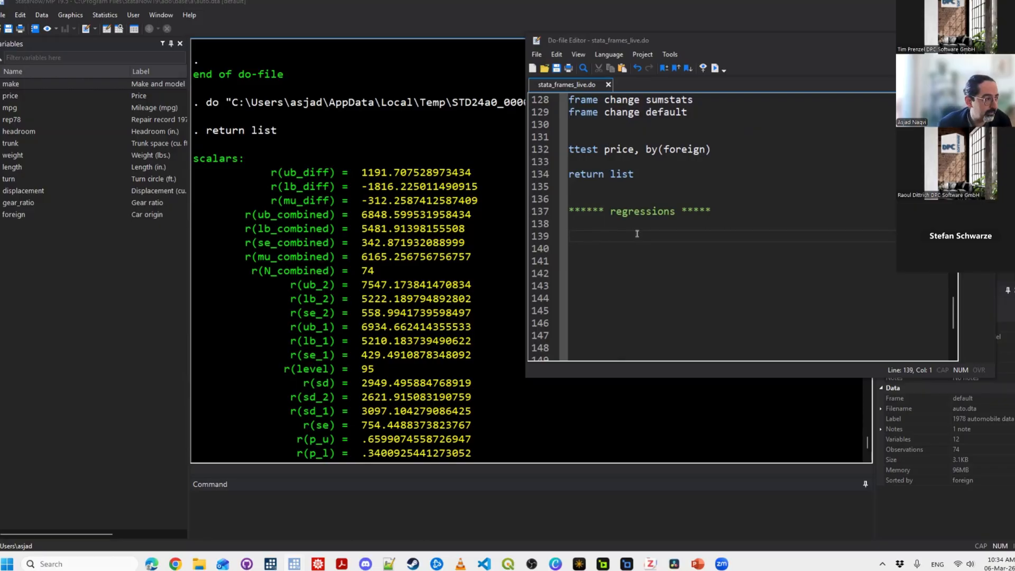
Write the commands clear and clear frames on separate lines below the regressions heading.
type("clear cl")
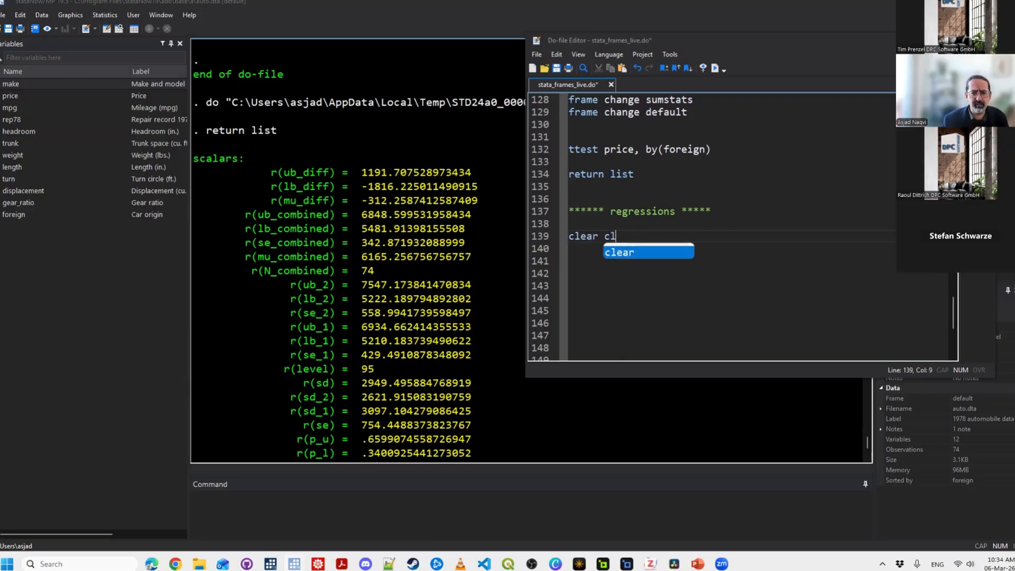
key("BackSpace")
key("Return")
key("BackSpace")
key("BackSpace")
key("BackSpace")
key("BackSpace")
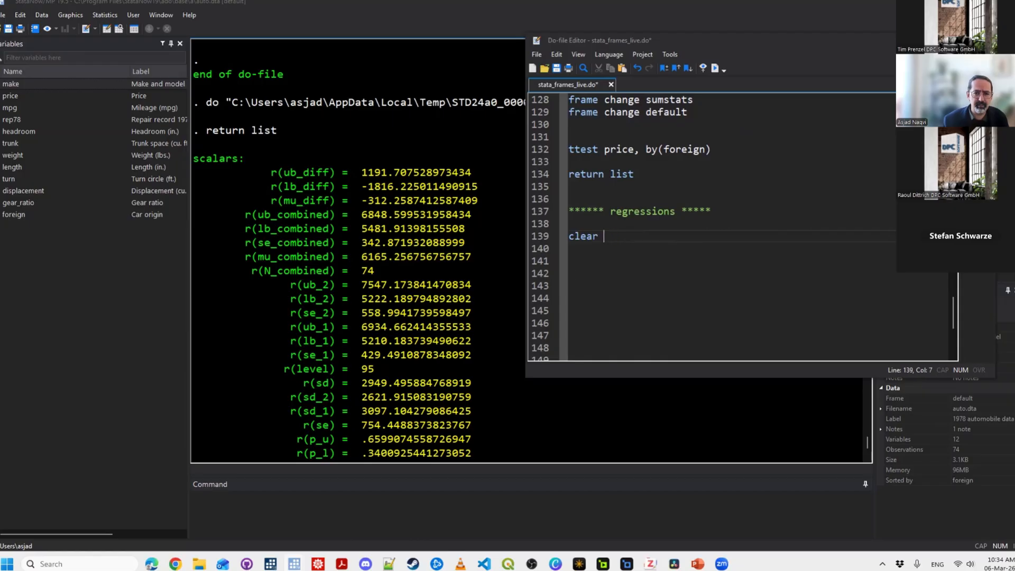
key("Return")
key("Return")
type("clear frames")
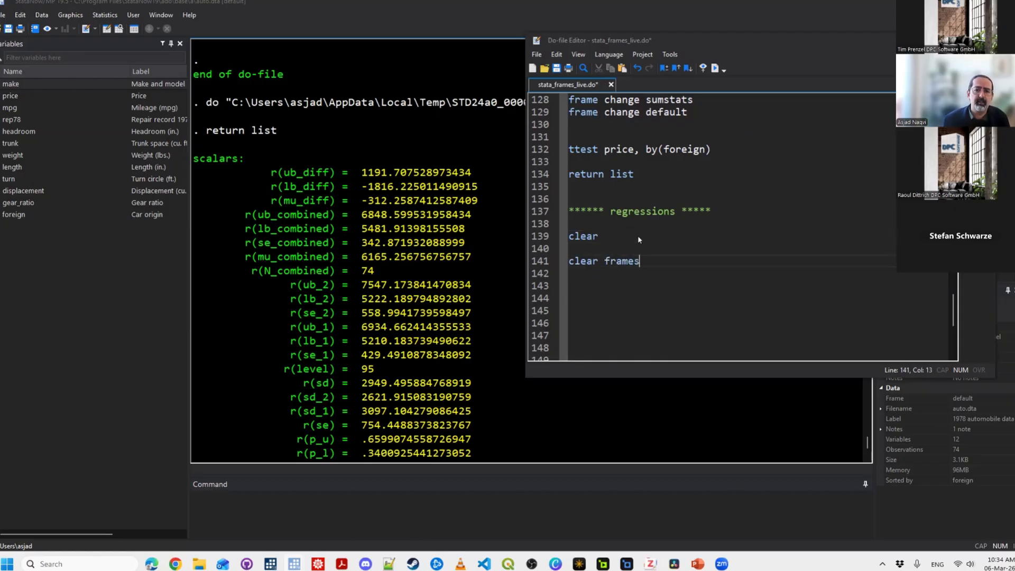
Run only the clear and clear frames lines and save the do-file.
left_click_drag(570, 236, 570, 249)
key("shift+Down")
key("shift+Down")
key("ctrl+d")
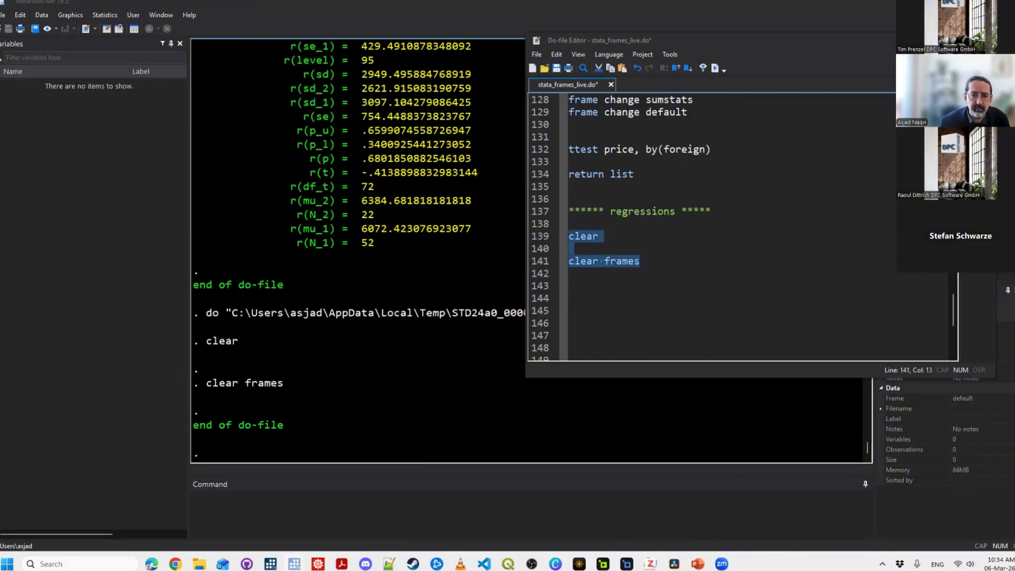
key("Up")
key("End")
key("Return")
key("ctrl+s")
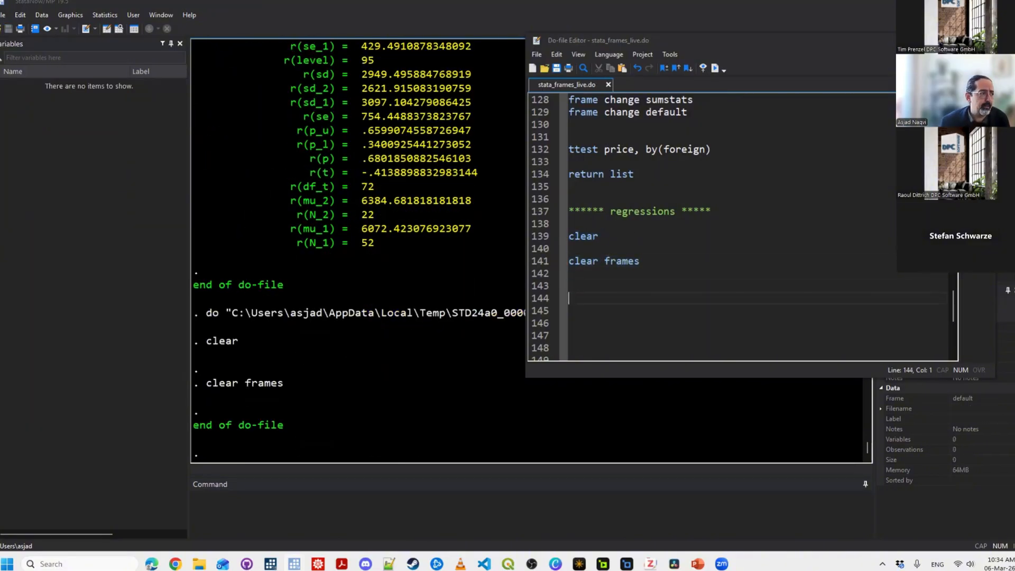
Add the command webuse nlwork below clear frames and run only that line.
type("w")
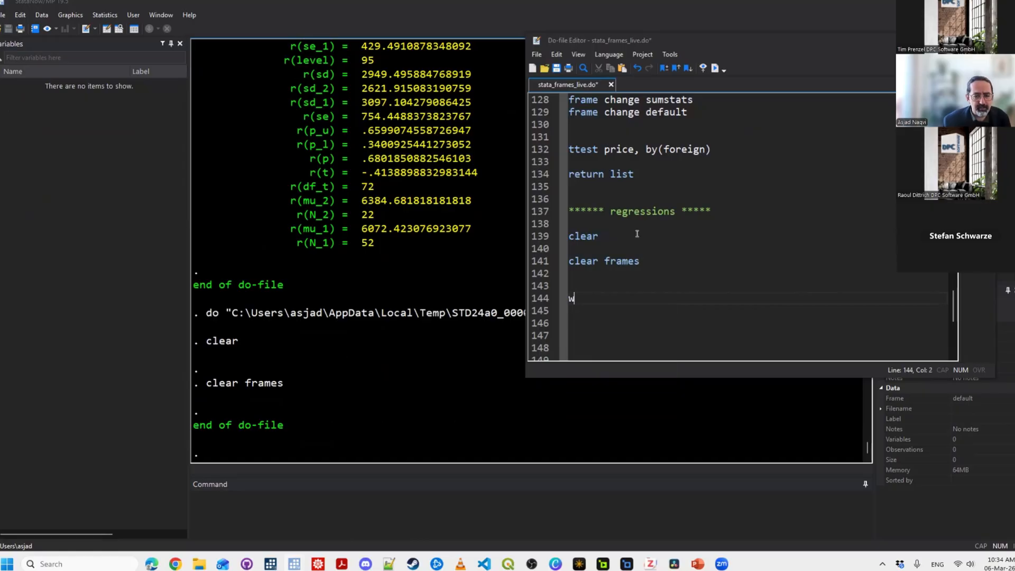
type("ebuse ")
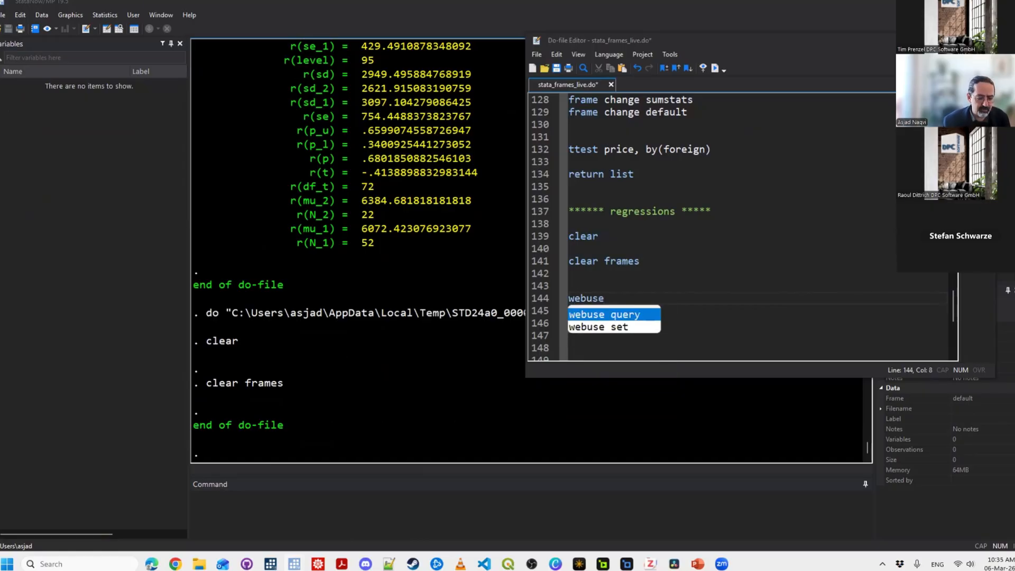
type("nlwo")
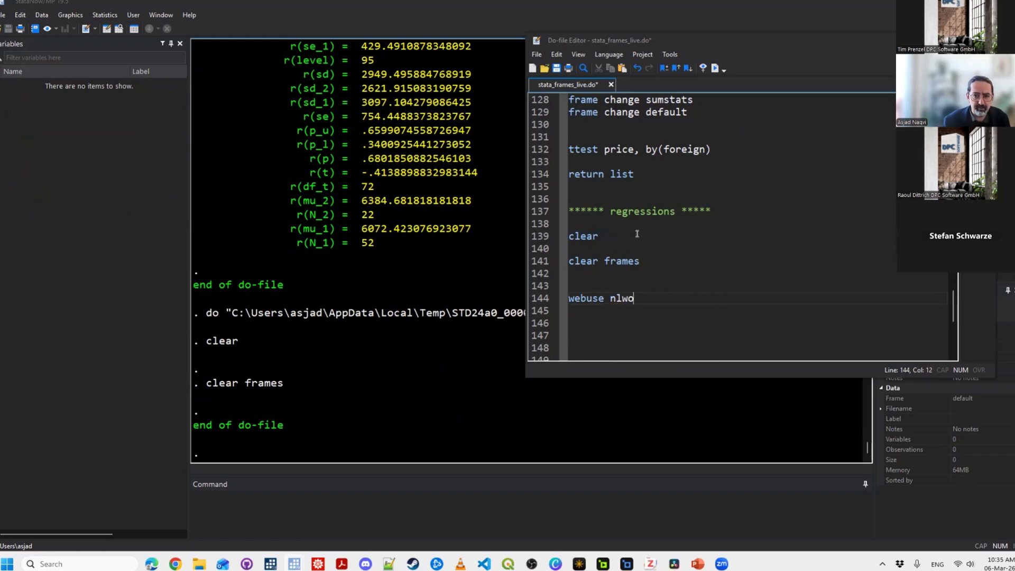
type("rk")
key("ctrl+d")
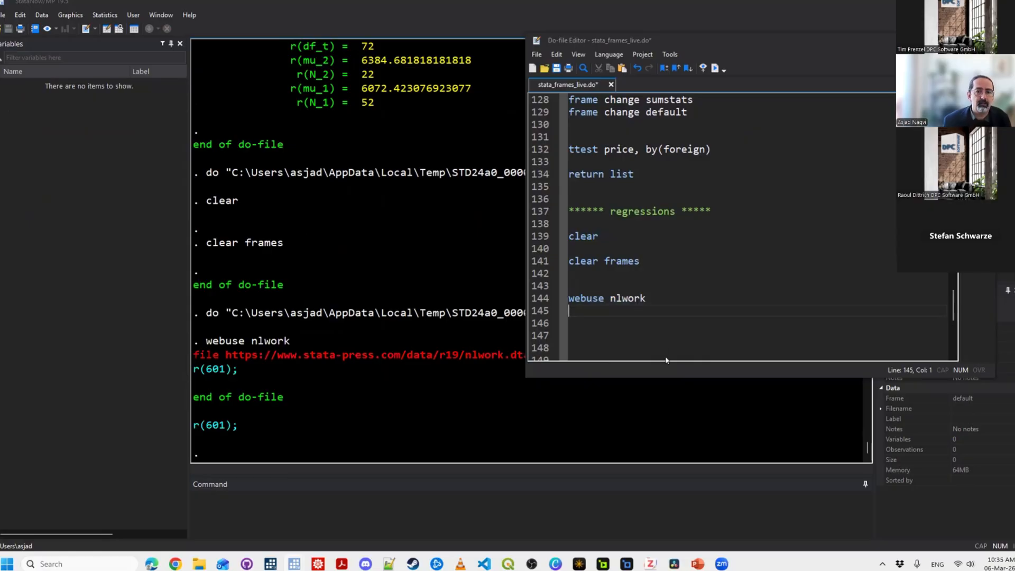
Correct the dataset name in the webuse command to nlswork and run that line again.
key("Left")
key("Left")
key("Left")
key("Left")
key("Left")
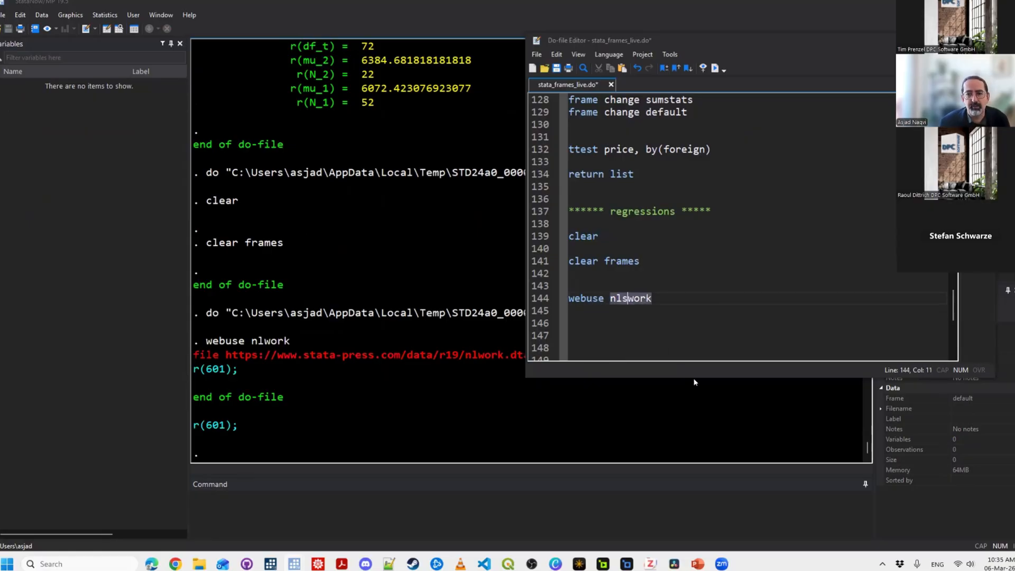
type("s")
key("ctrl+d")
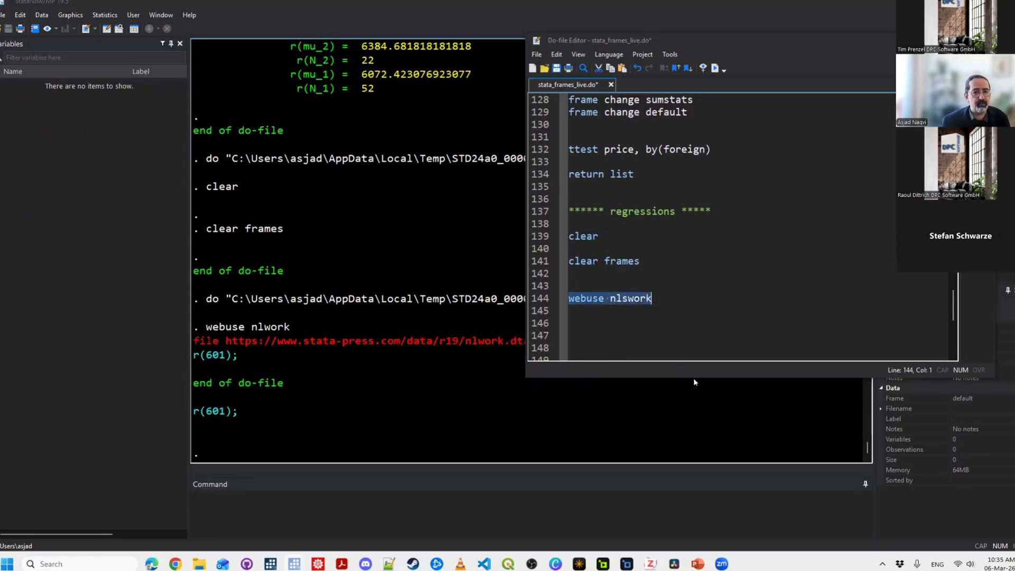
Add the command xtset idcode year a few lines below webuse nlswork and run it to declare the panel.
key("Down")
key("Down")
key("Down")
key("Down")
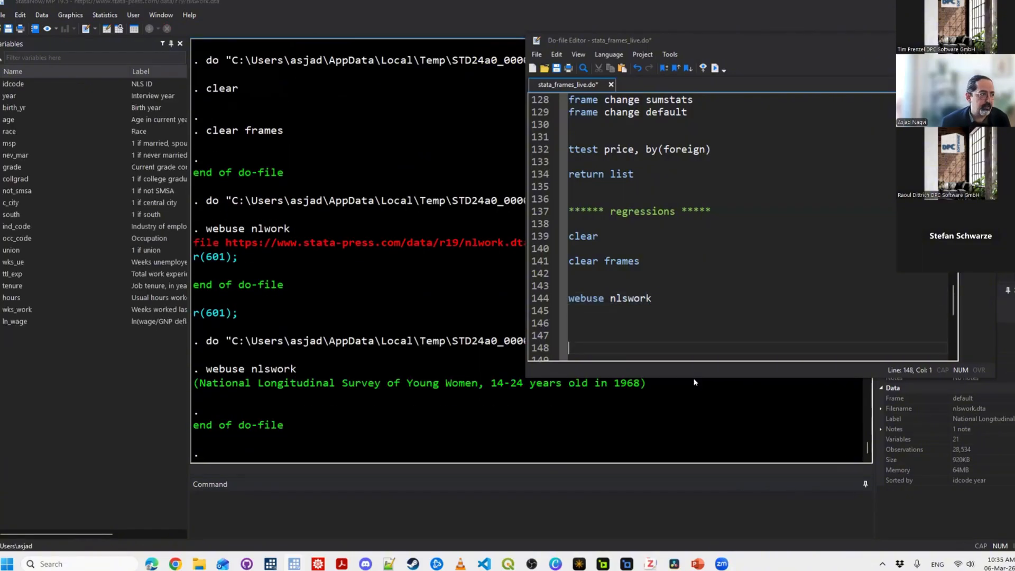
key("Down")
key("Down")
key("Up")
key("Up")
key("Up")
key("Up")
key("Up")
key("Up")
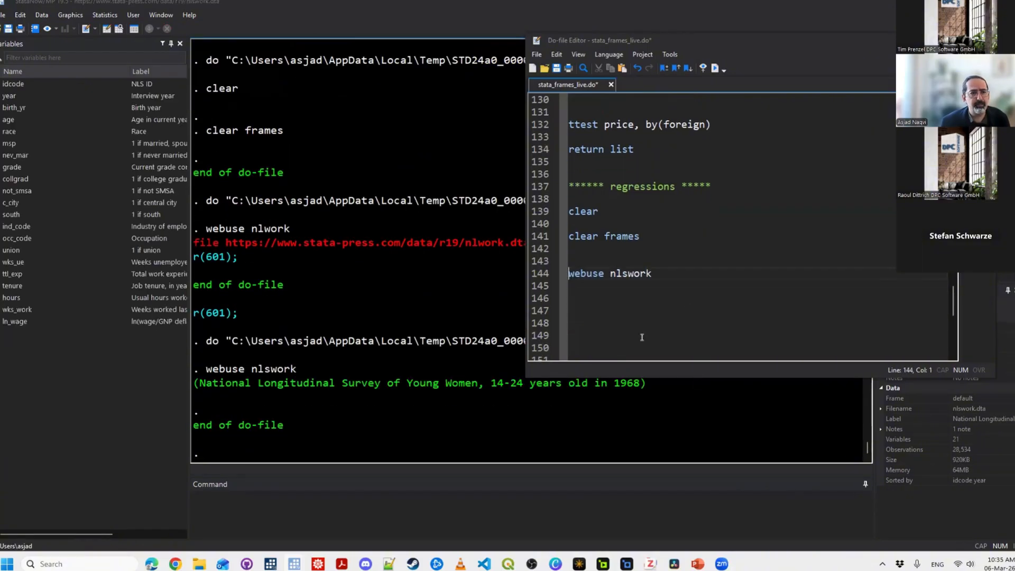
key("Down")
key("Down")
key("Down")
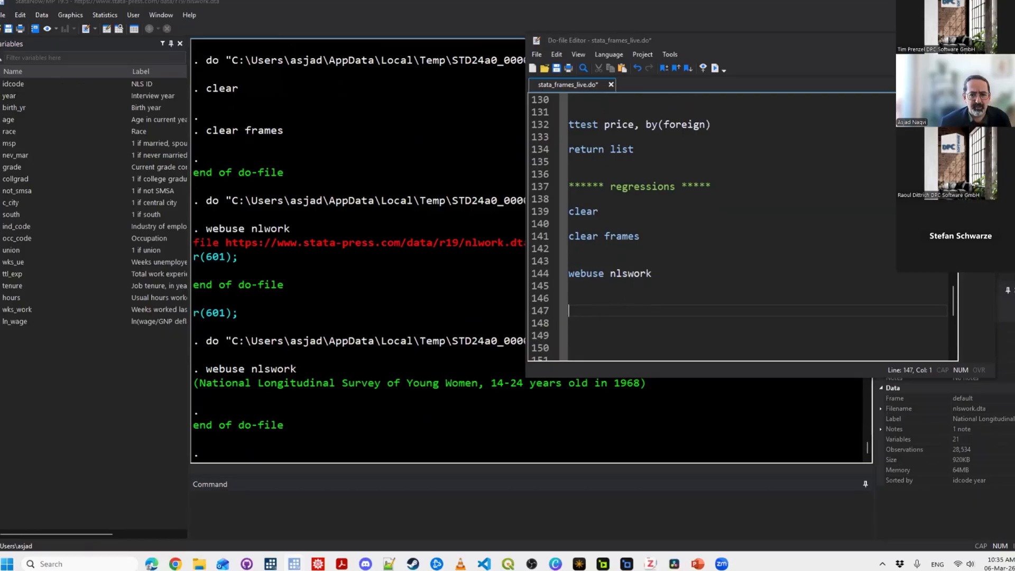
type("xtset ")
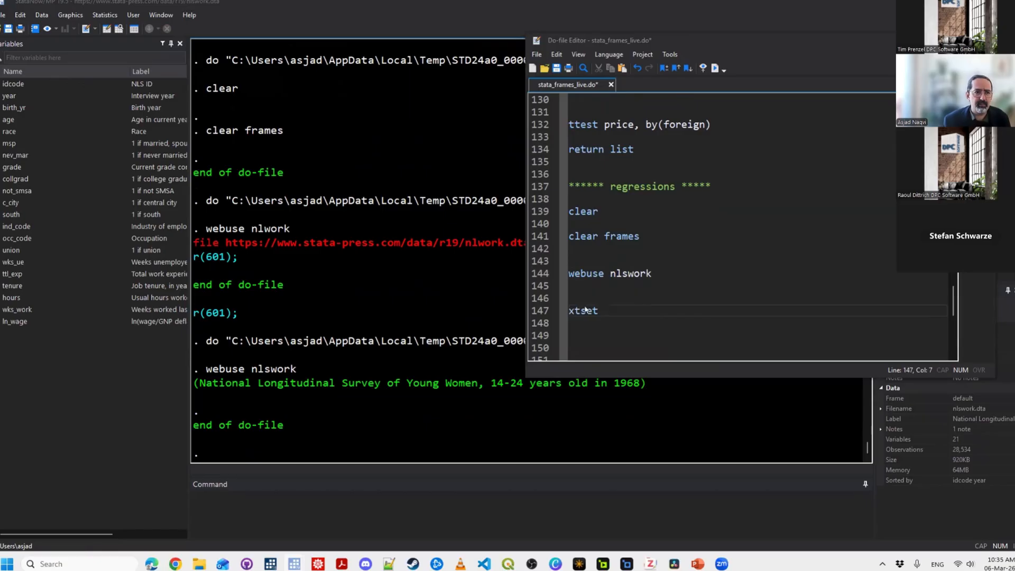
type("idcode year")
key("shift+Home")
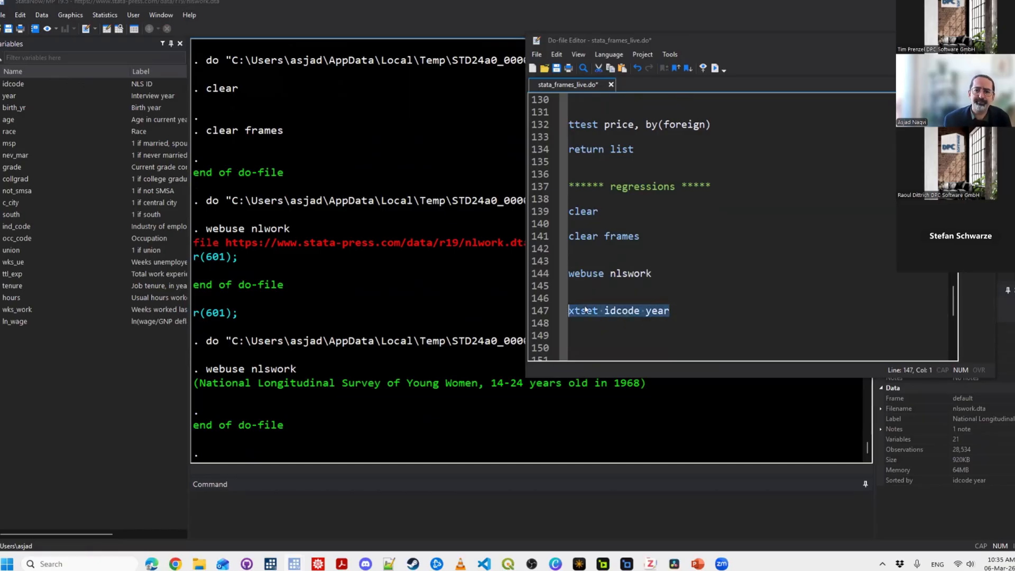
key("ctrl+d")
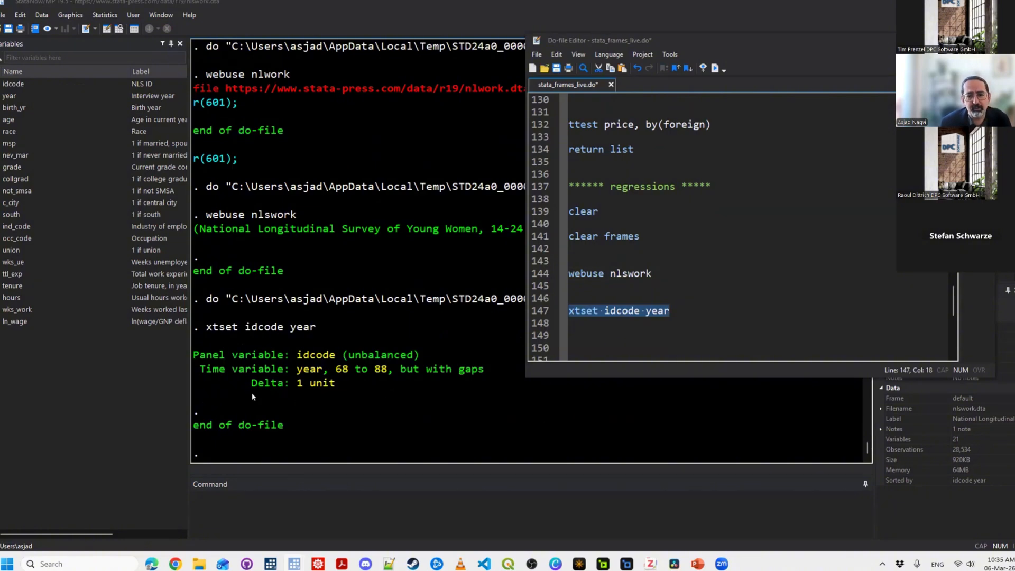
Browse the loaded nlswork dataset with the br command.
key("Down")
key("Down")
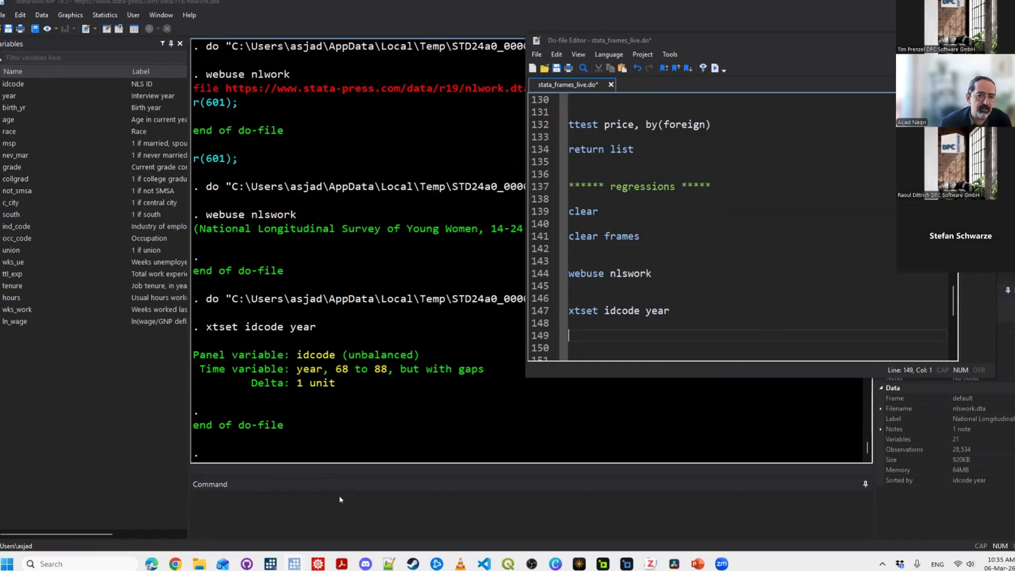
left_click(286, 524)
type("br")
key("Return")
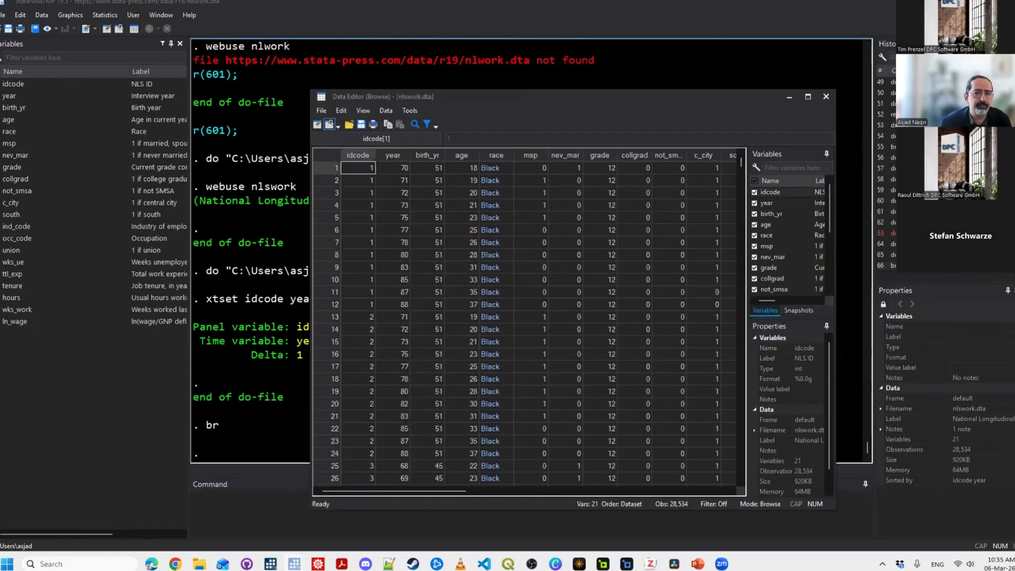
Describe the panel structure of the dataset with the xtdes command.
left_click(279, 525)
type("xtdes")
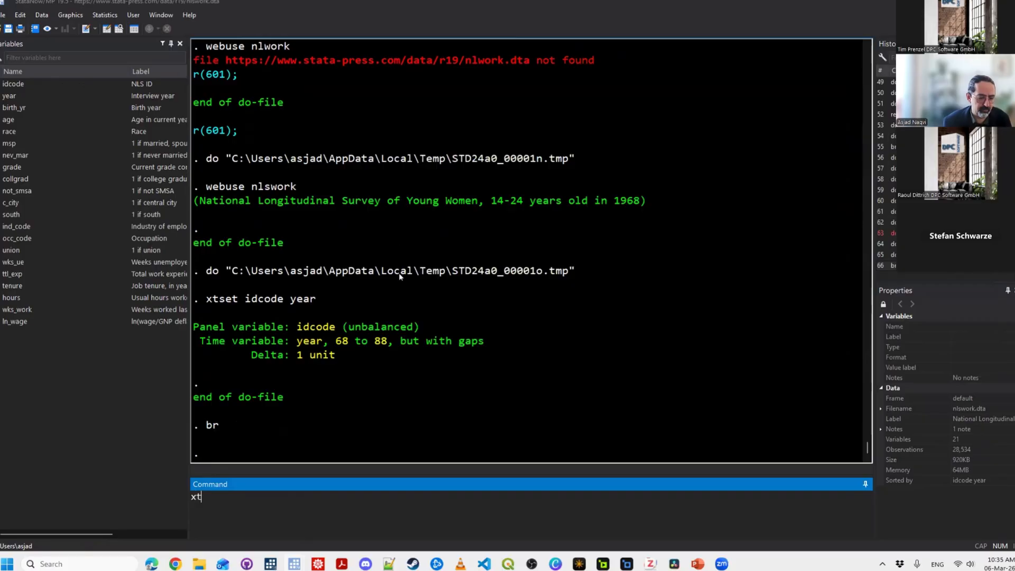
key("Return")
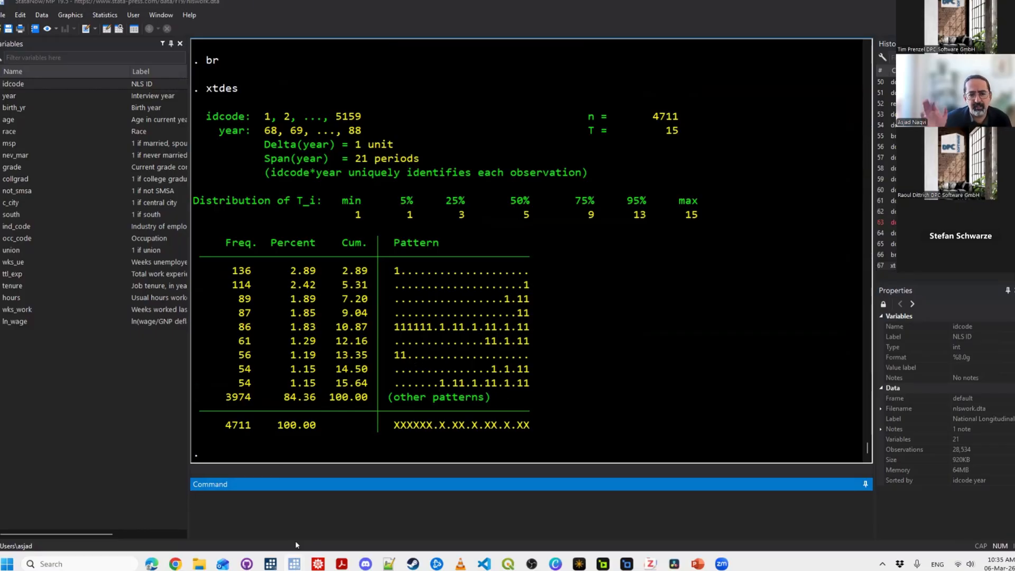
Return to the do-file and remove one blank line between webuse nlswork and xtset idcode year.
key("super+7")
key("super+7")
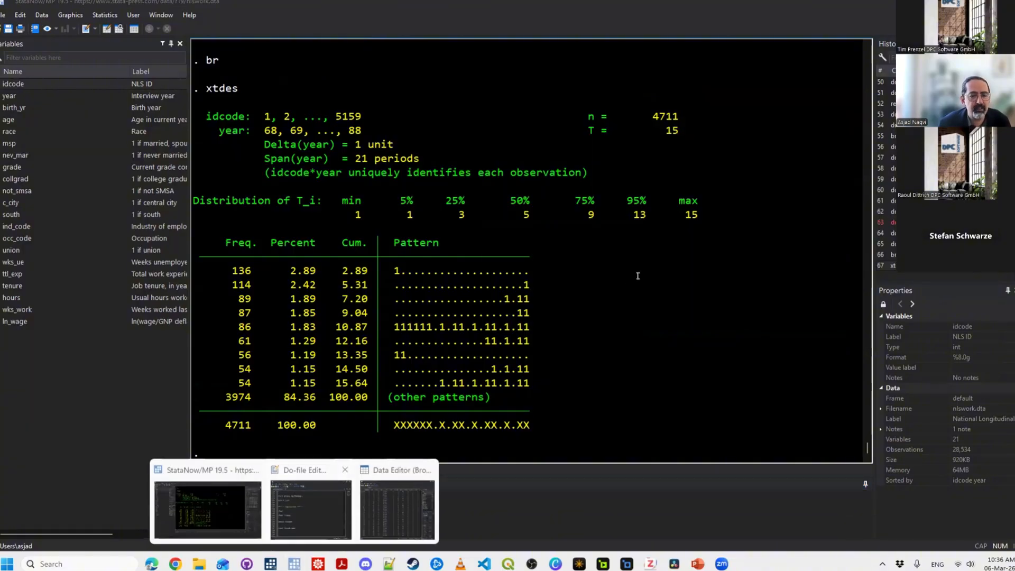
scroll(638, 275, "down", 2)
left_click(638, 275)
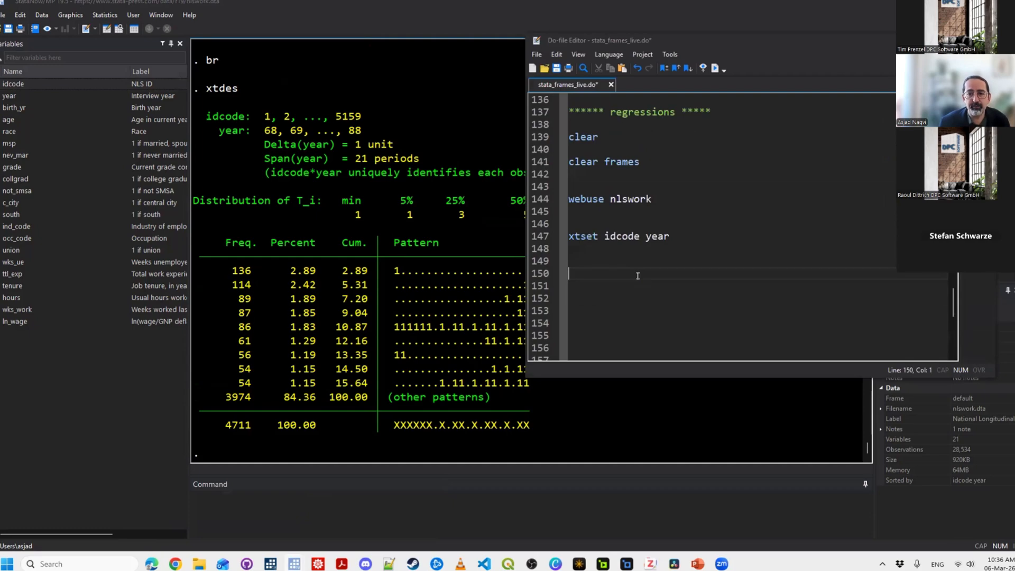
key("Up")
key("Up")
key("Up")
key("BackSpace")
key("Down")
key("Down")
key("Down")
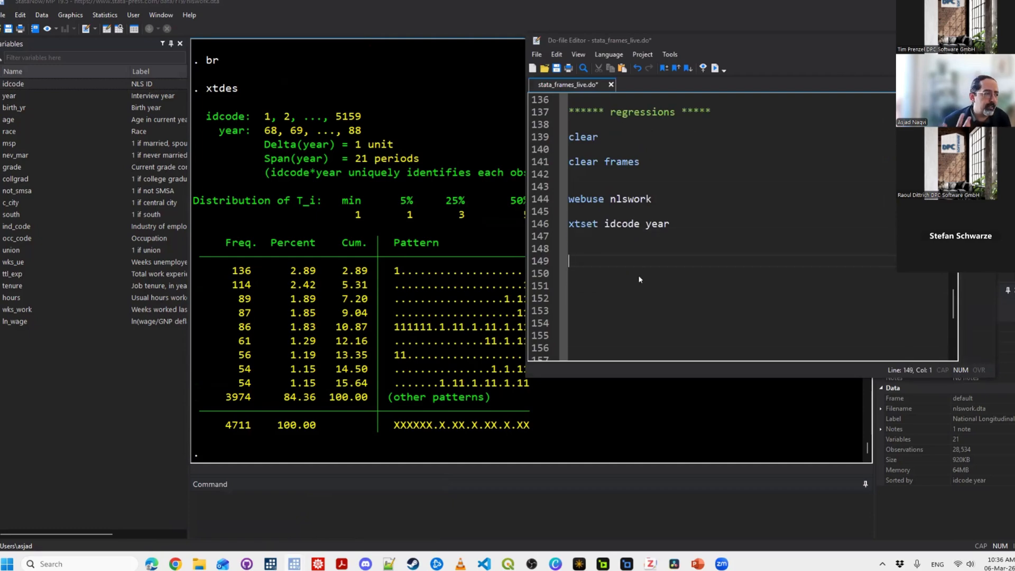
Add the regression xtreg ln_wage grade age tenure black south below the xtset command and run it.
type("xtr")
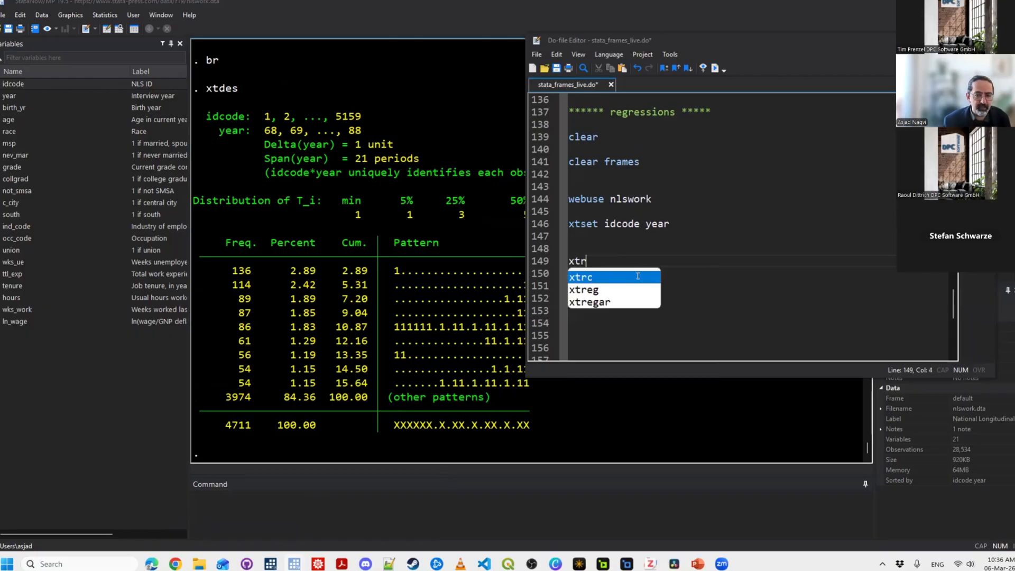
type("eg ")
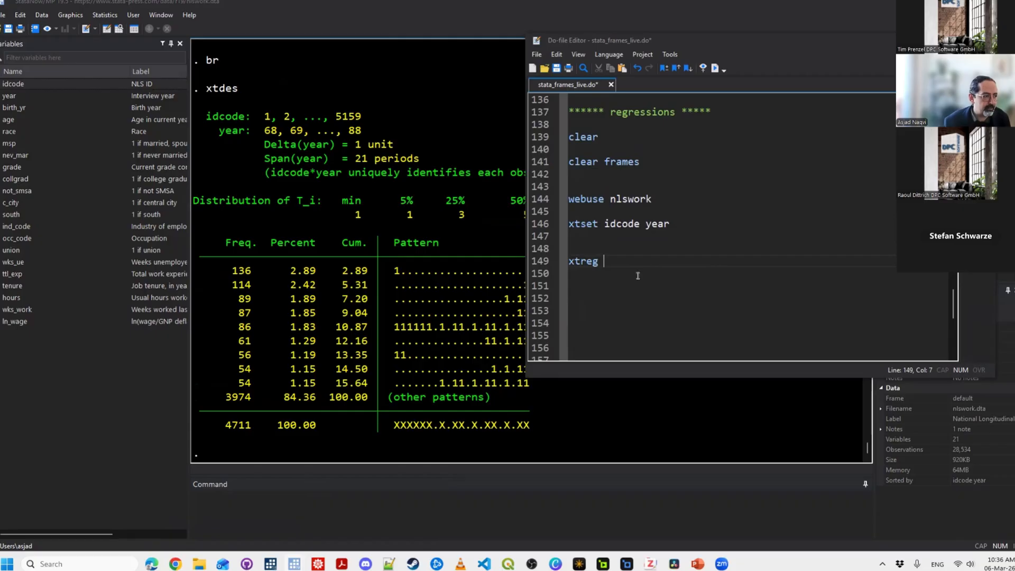
type("ln_wage")
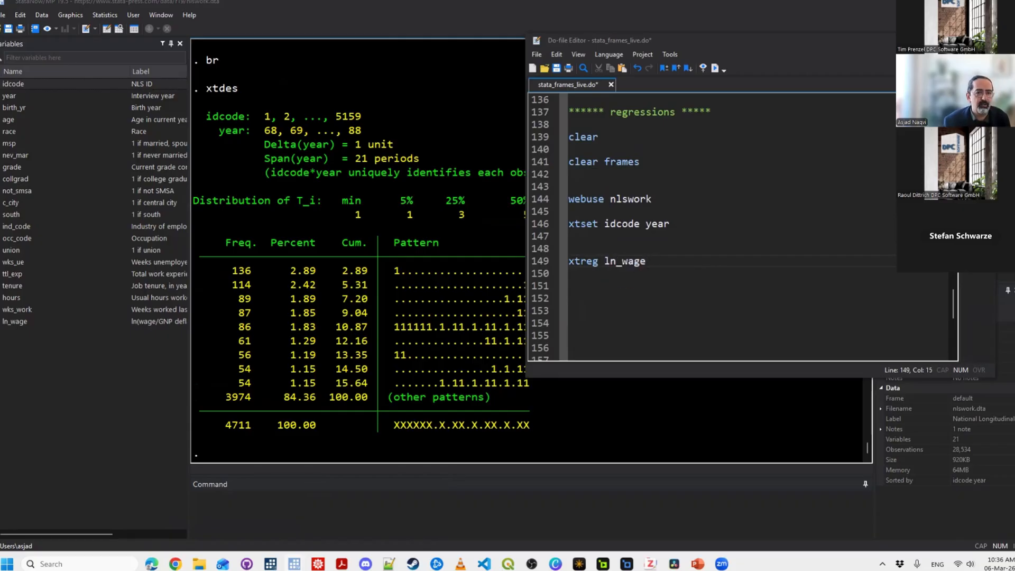
type(" fra")
key("BackSpace")
key("BackSpace")
key("BackSpace")
type("g ln_wage gr")
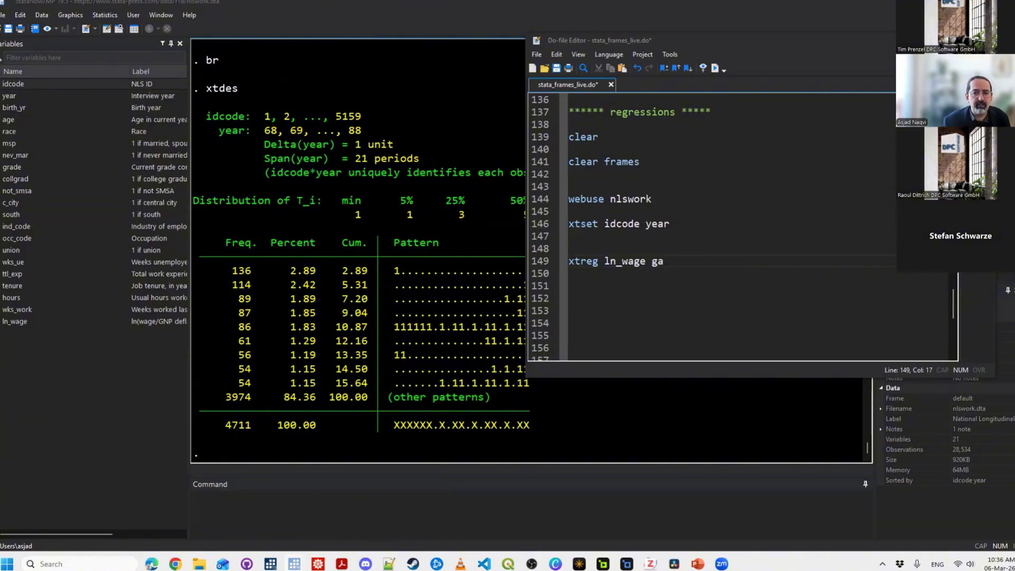
type("ade ")
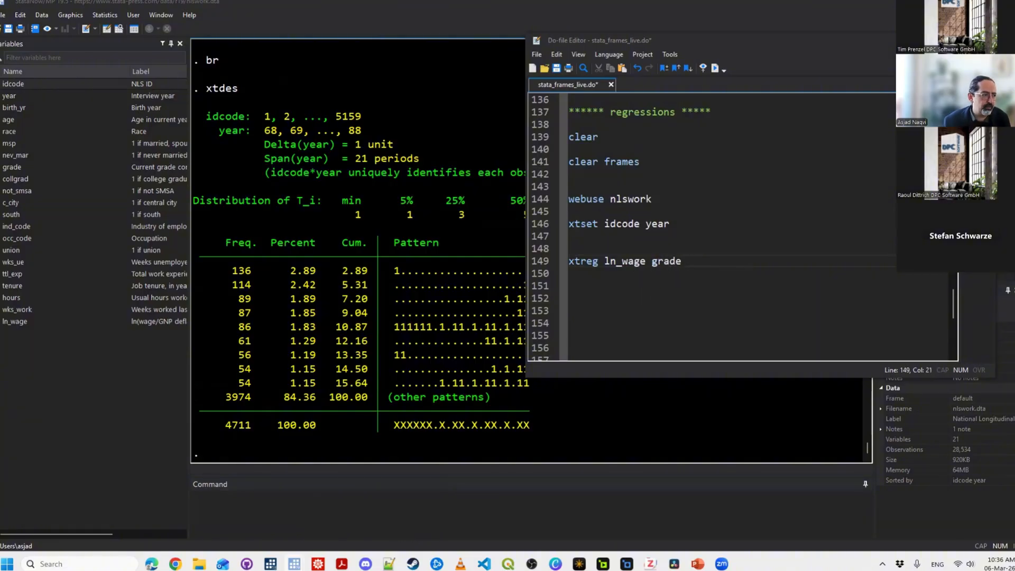
type("age ")
type("ten")
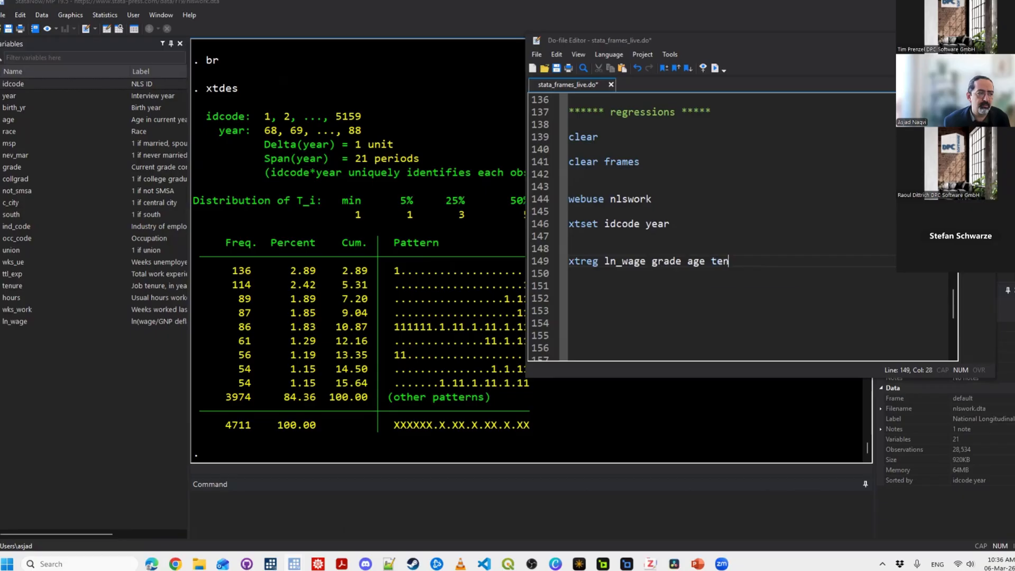
type("ure black south")
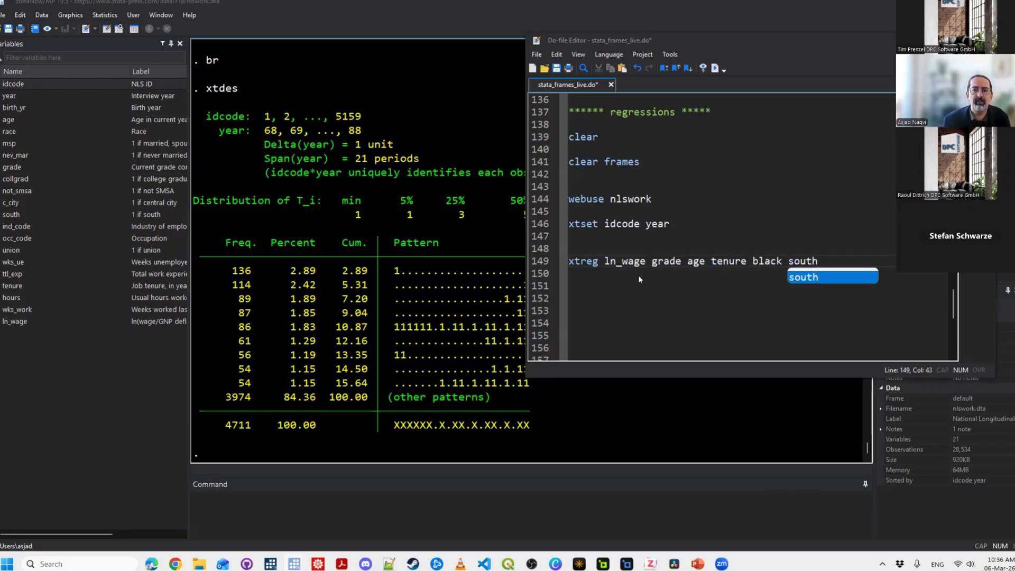
key("ctrl+d")
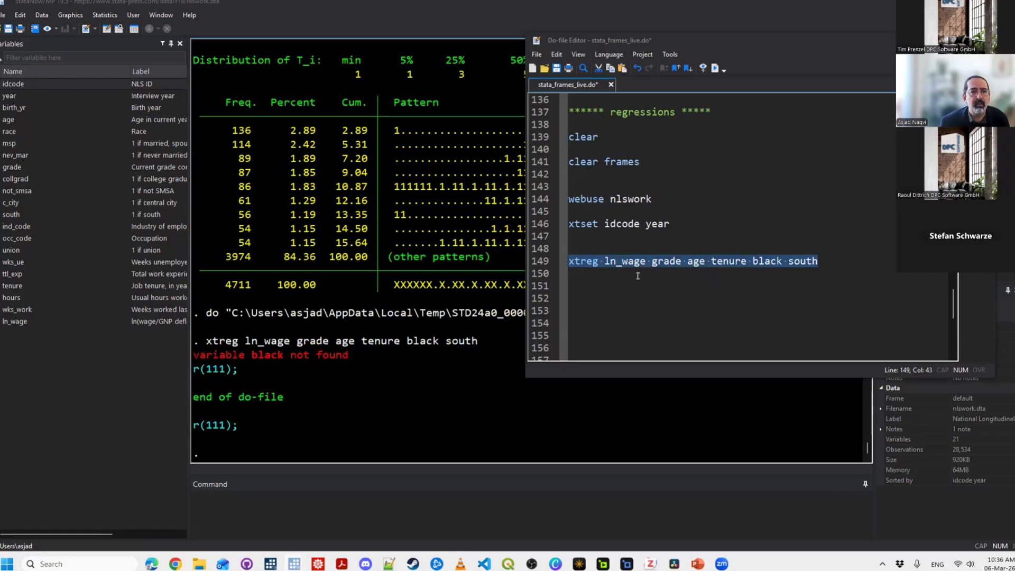
Remove the variable black from the xtreg line and run xtreg ln_wage grade age tenure south.
key("Right")
key("Left")
key("Left")
key("Left")
key("Left")
key("Left")
key("Left")
key("Left")
key("Left")
key("Left")
key("Left")
key("Left")
key("Left")
key("Left")
key("Left")
key("Left")
key("Left")
key("Left")
key("Left")
key("Left")
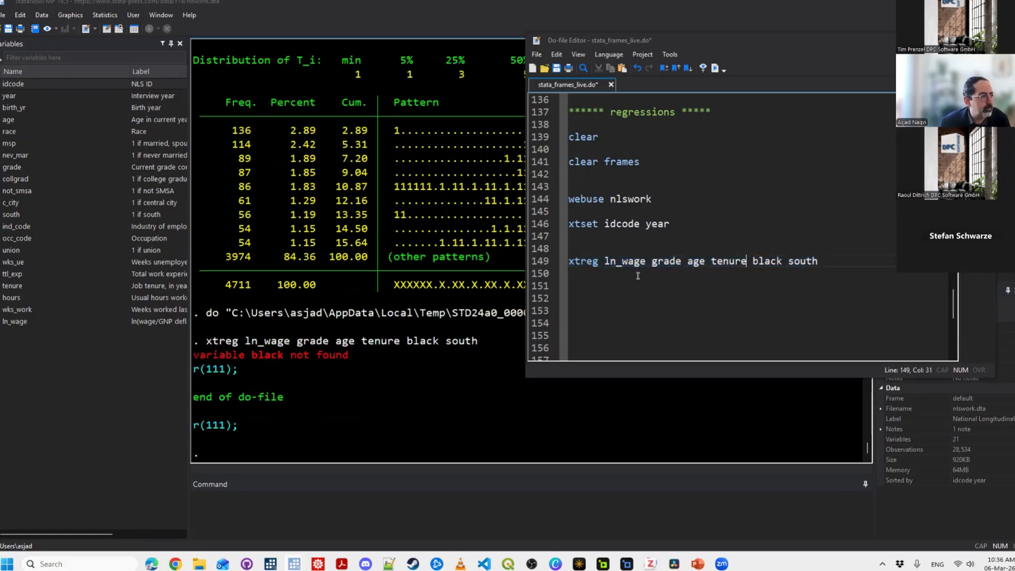
key("Right")
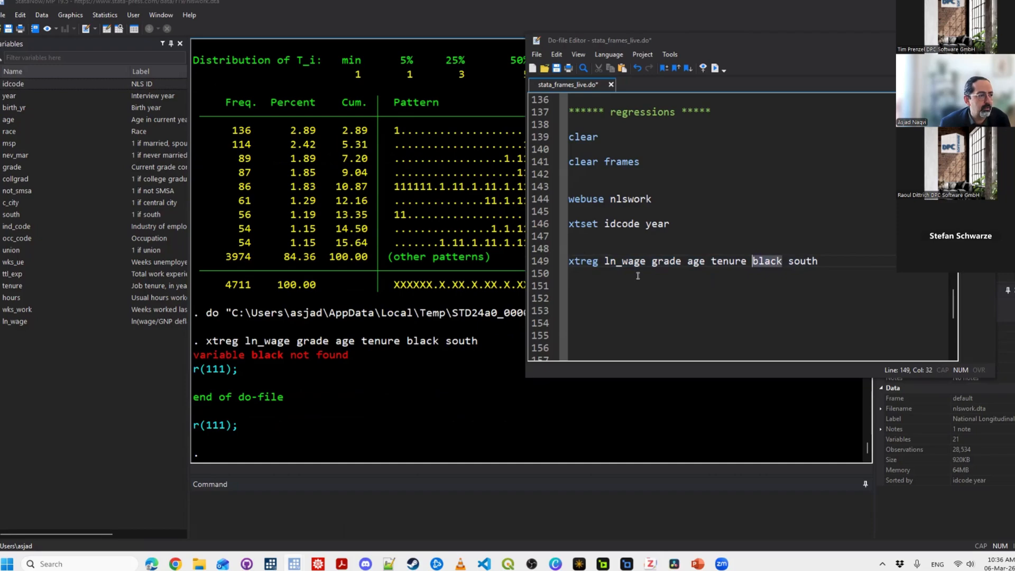
key("ctrl+shift+Right")
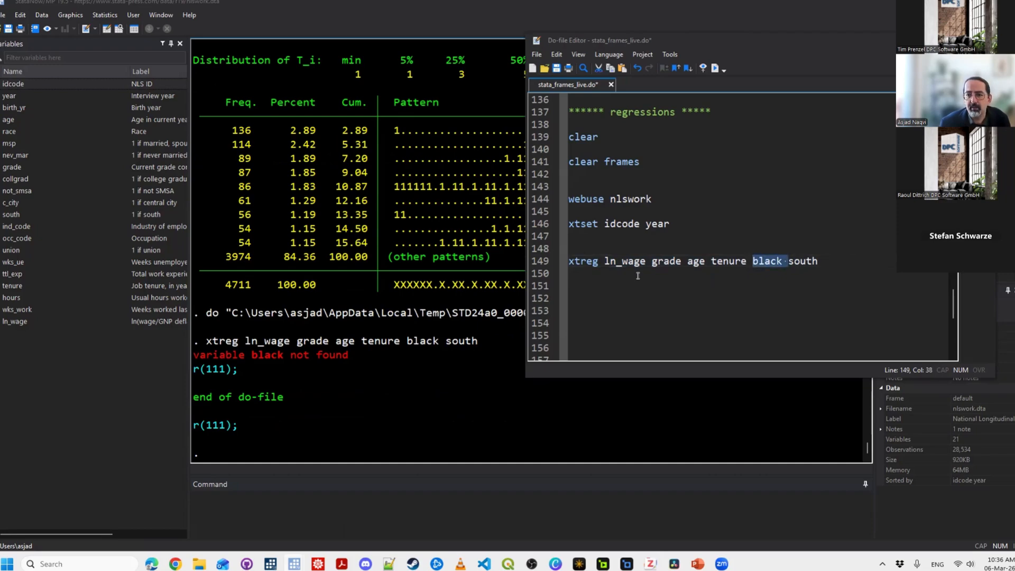
key("Delete")
key("ctrl+d")
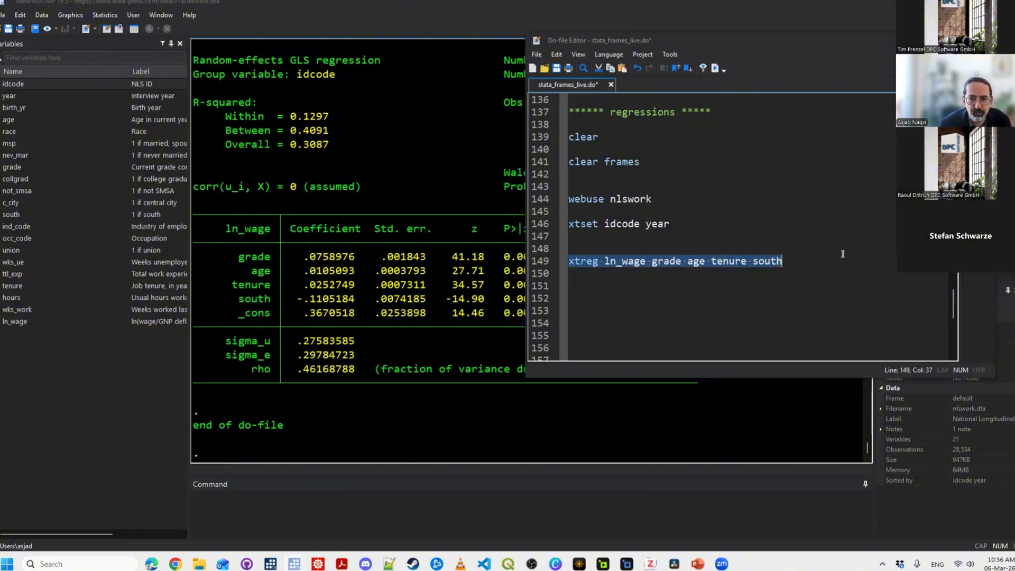
Duplicate the xtreg line directly below, add the option fe to the copy and run the fixed-effects regression.
key("End")
key("shift+Home")
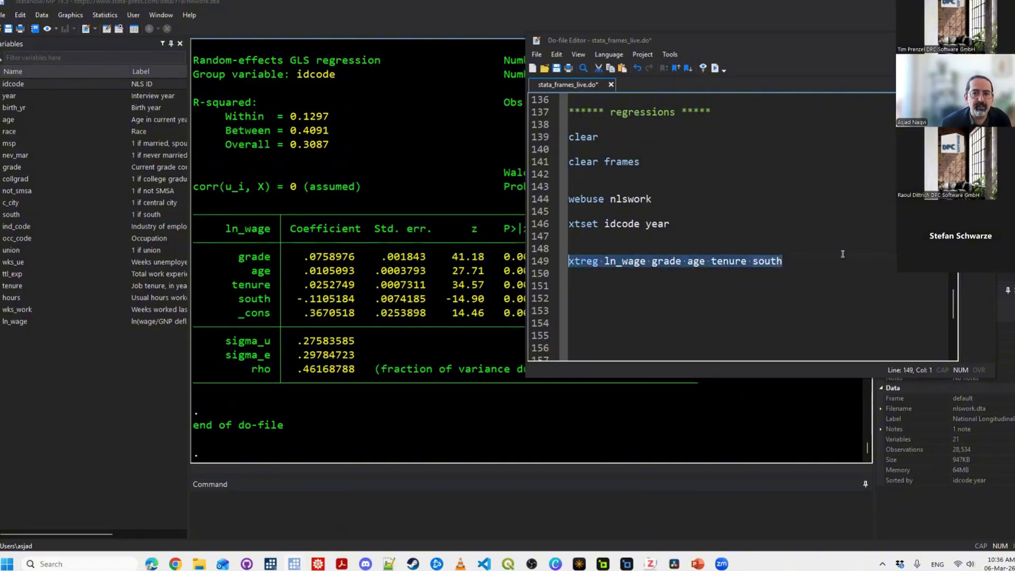
key("ctrl+c")
key("Down")
key("ctrl+v")
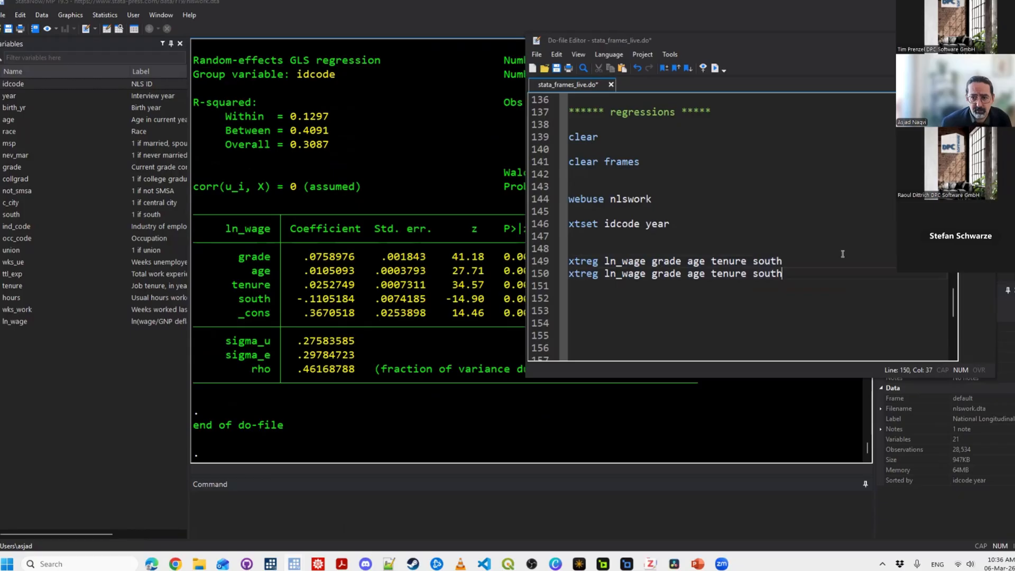
type(", fe")
key("shift+Home")
key("ctrl+d")
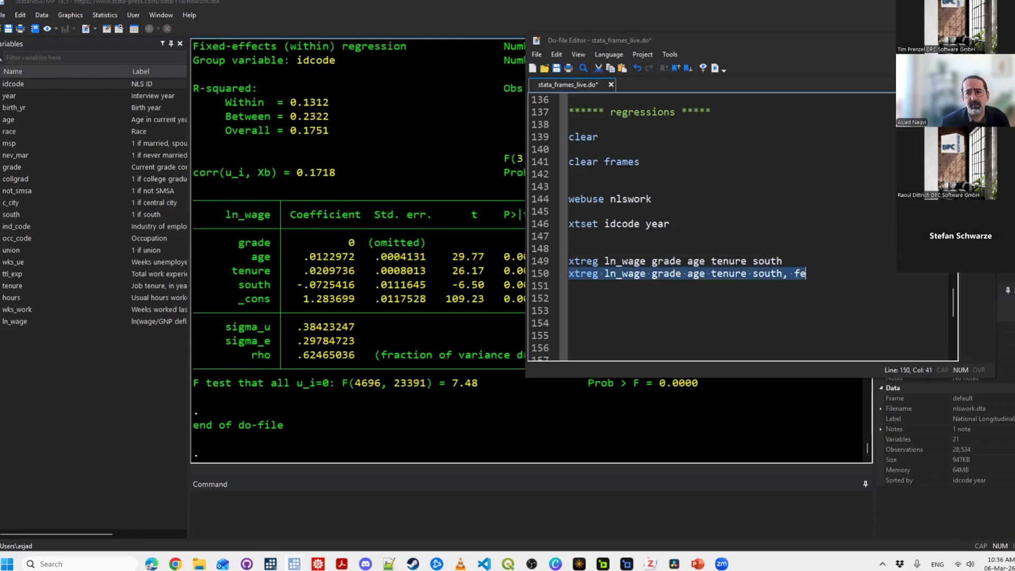
Duplicate the fixed-effects line below itself and change the copy's option to re.
key("ctrl+c")
key("Down")
key("ctrl+v")
key("Left")
key("BackSpace")
type("r")
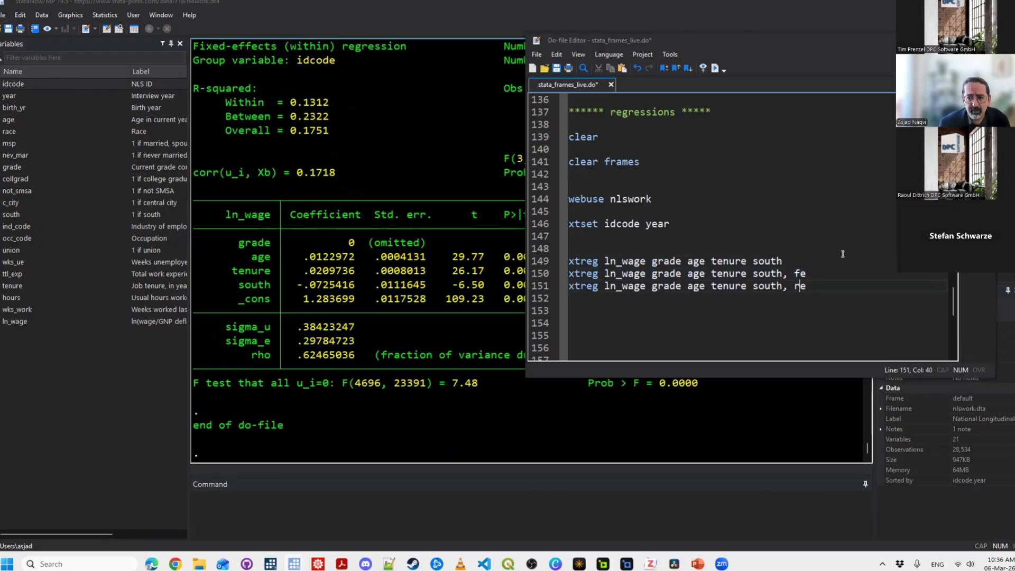
key("End")
key("shift+Home")
key("End")
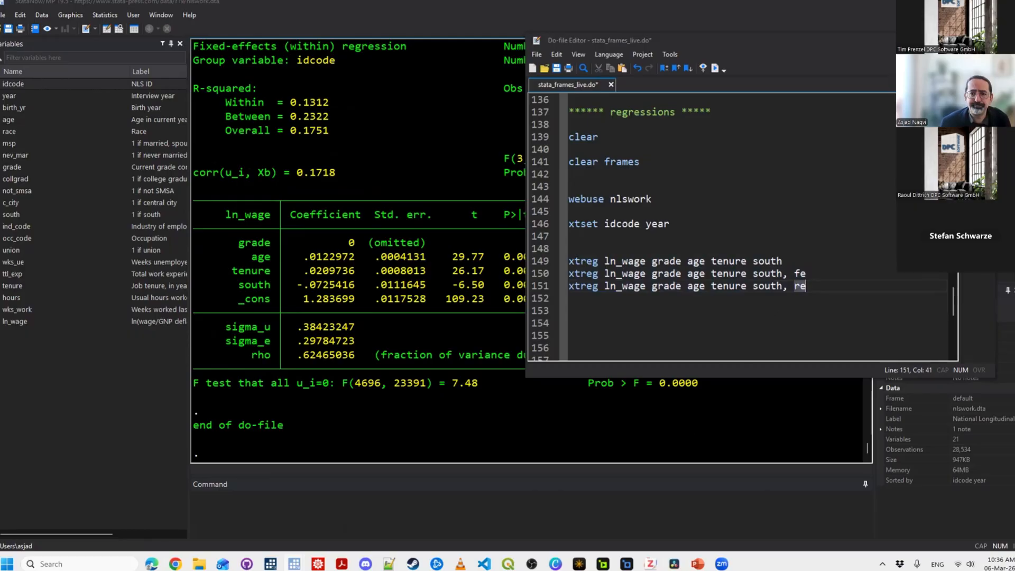
Duplicate the random-effects line below itself, change the copy's option to mle and save the do-file.
key("shift+Home")
key("ctrl+c")
key("End")
key("Return")
key("ctrl+v")
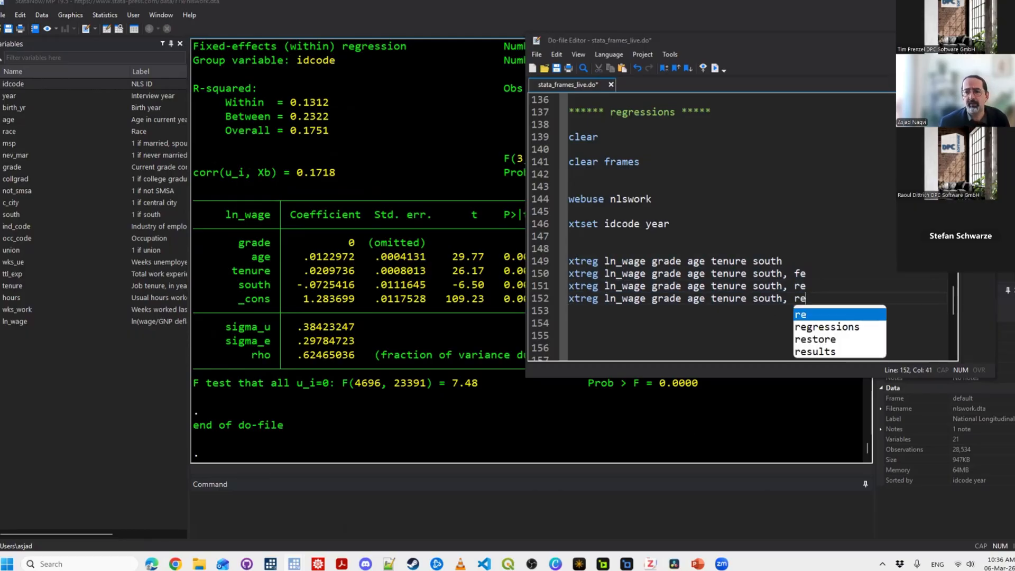
key("ctrl+Left")
key("shift+End")
type("mle")
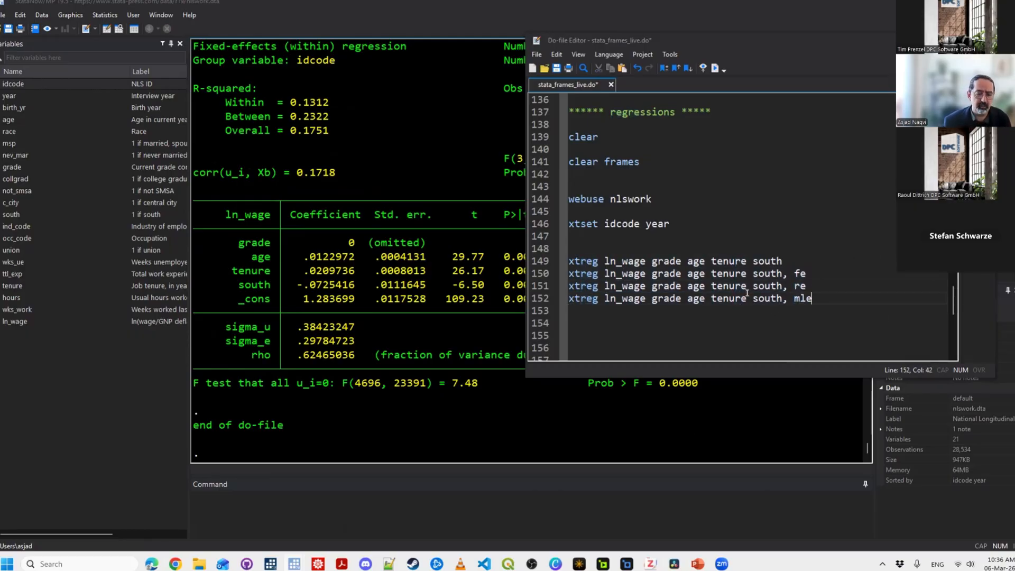
key("ctrl+s")
Run the three xtreg lines with the options fe, re and mle together.
left_click_drag(741, 274, 753, 300)
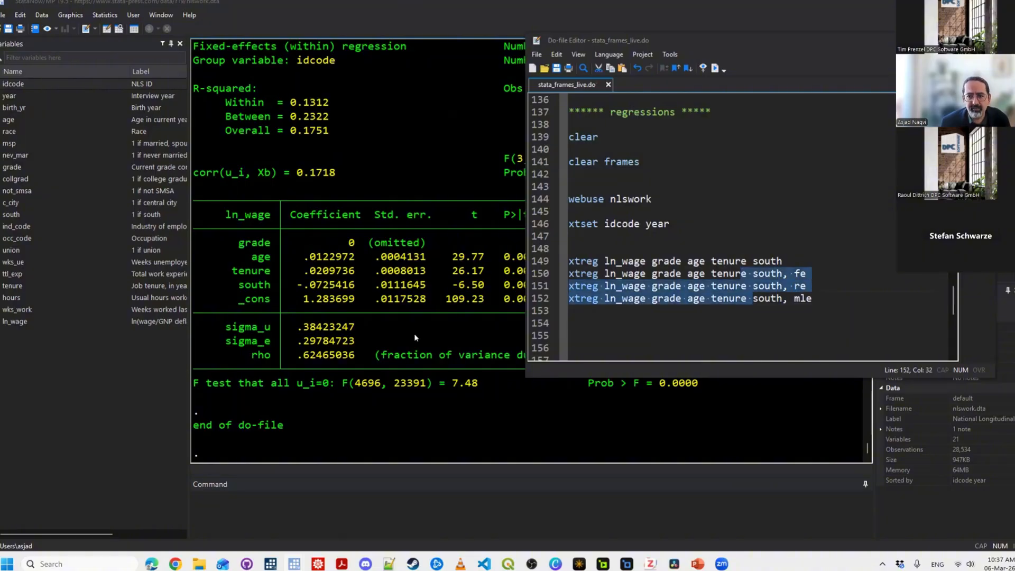
key("shift+End")
key("ctrl+d")
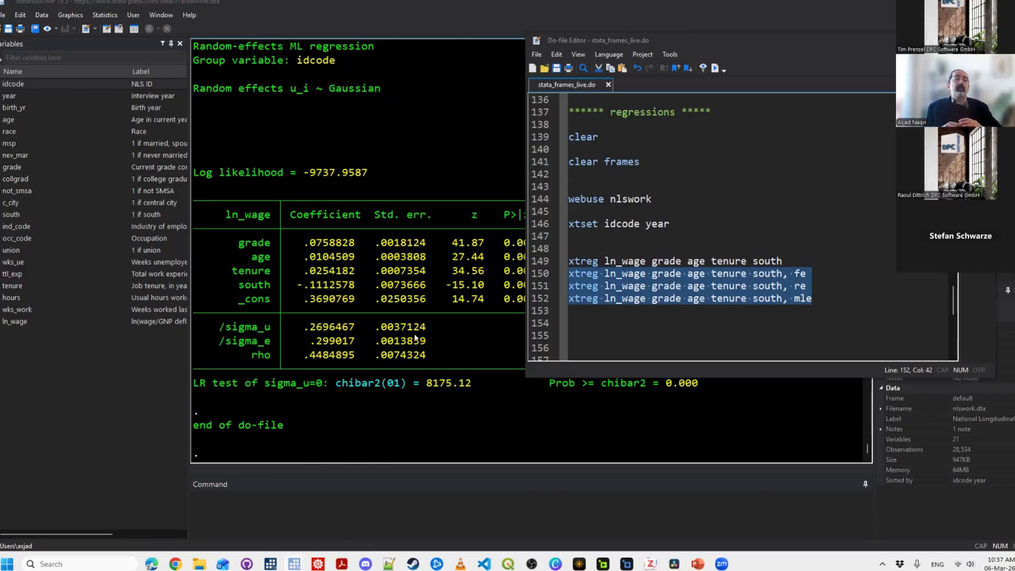
key("Left")
key("Left")
key("Left")
key("Left")
key("Left")
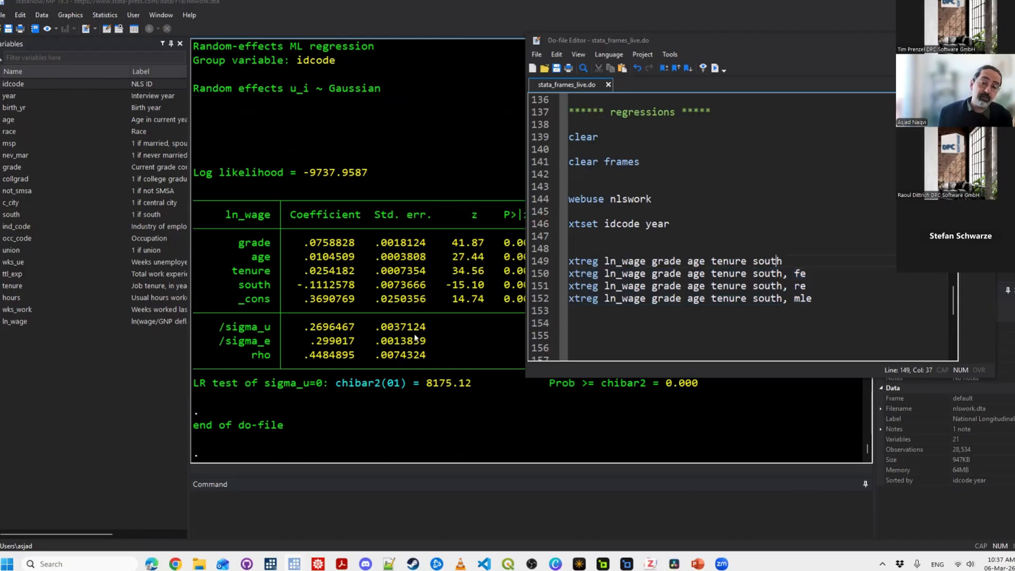
key("Right")
key("Right")
key("Right")
key("Right")
key("Right")
key("Right")
key("Right")
key("Right")
key("Right")
key("Right")
key("Right")
key("Right")
key("Right")
key("Right")
key("Right")
key("Right")
key("Right")
key("Right")
key("Right")
key("Right")
key("Right")
key("Right")
key("Right")
key("Right")
key("Right")
key("Right")
key("Right")
key("Right")
key("Right")
key("Right")
key("Right")
key("Right")
key("Right")
key("Right")
key("Right")
key("Right")
key("Right")
key("Right")
key("Right")
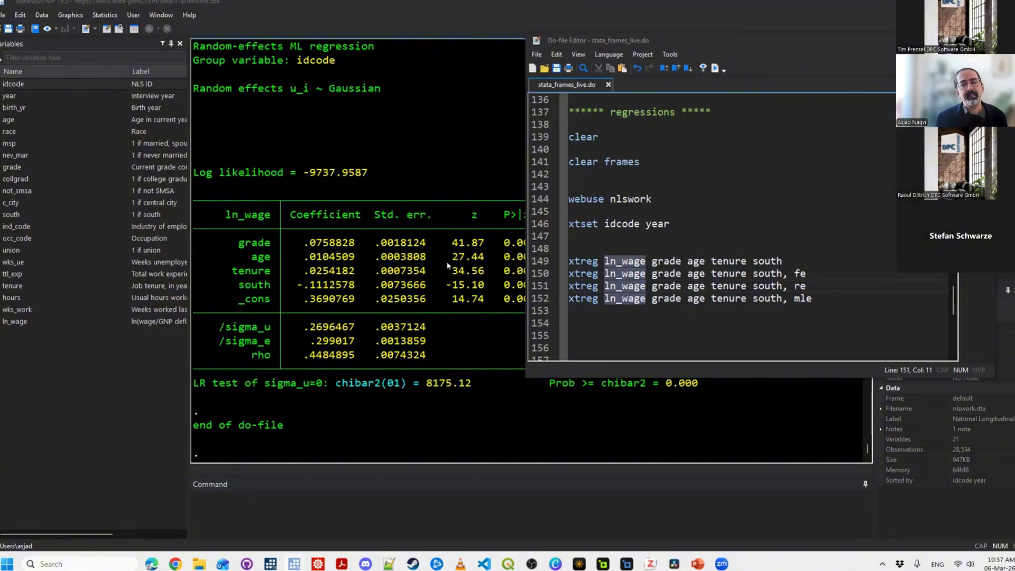
Review the output of the fe, re and mle regressions in the results.
scroll(449, 267, "up", 20)
scroll(397, 286, "up", 9)
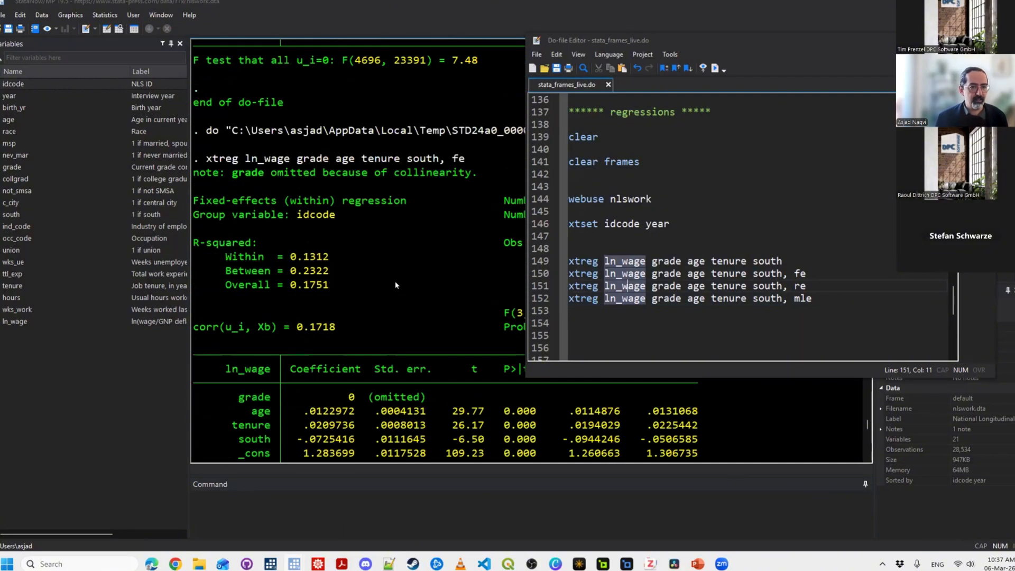
scroll(401, 283, "down", 7)
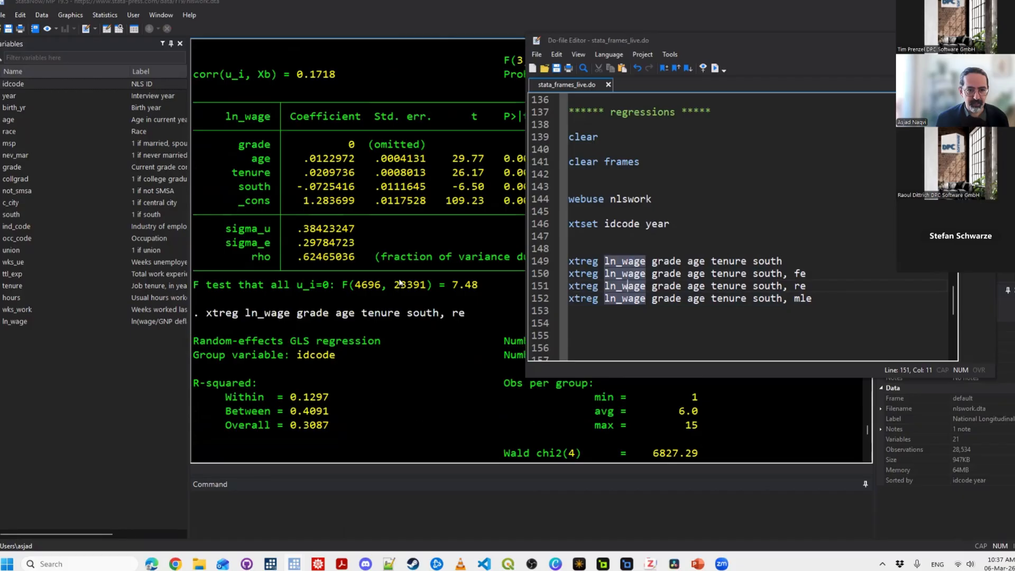
scroll(414, 267, "down", 3)
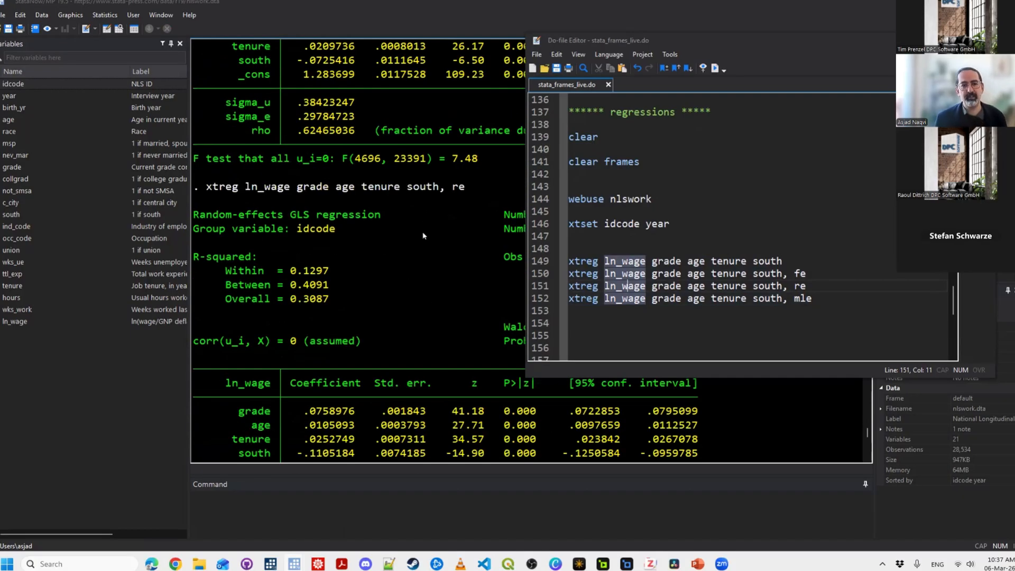
Add return list below the regressions in the do-file and run it to list the stored results.
left_click(633, 321)
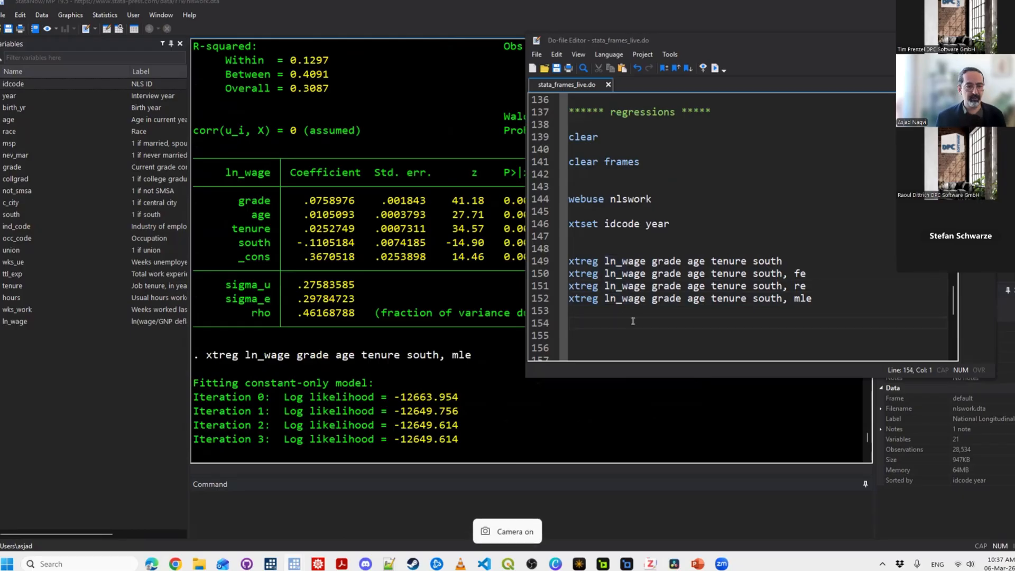
type("return list")
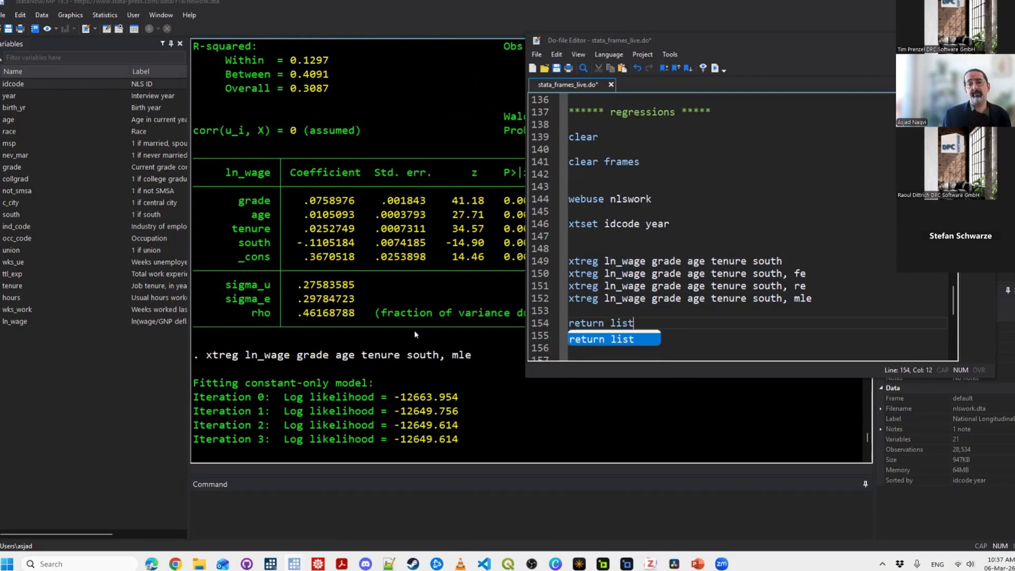
key("shift+Home")
key("ctrl+d")
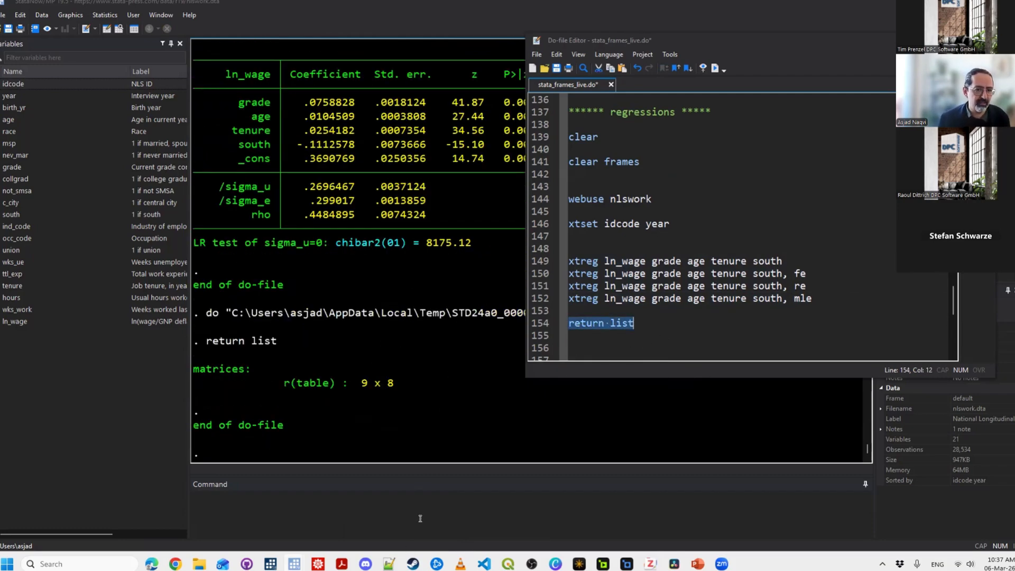
Display the stored matrix of regression results with the command mat li r(table).
left_click(365, 508)
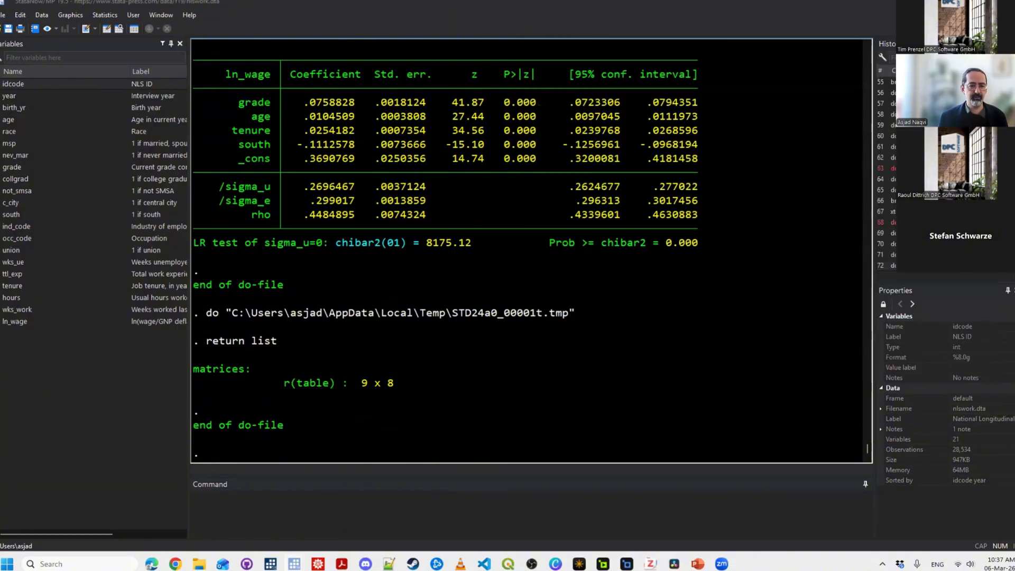
type("ma")
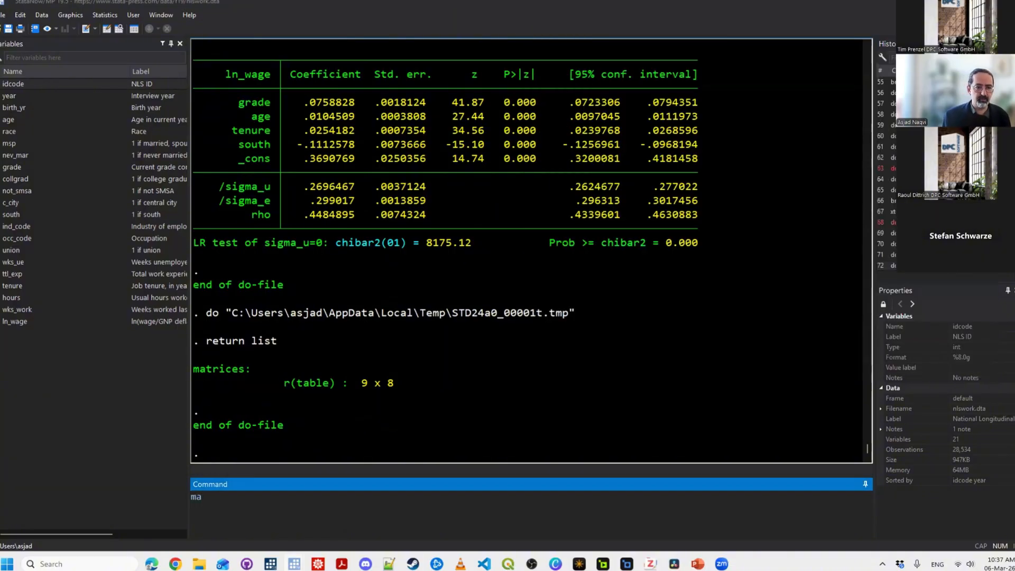
type("t li r(table)")
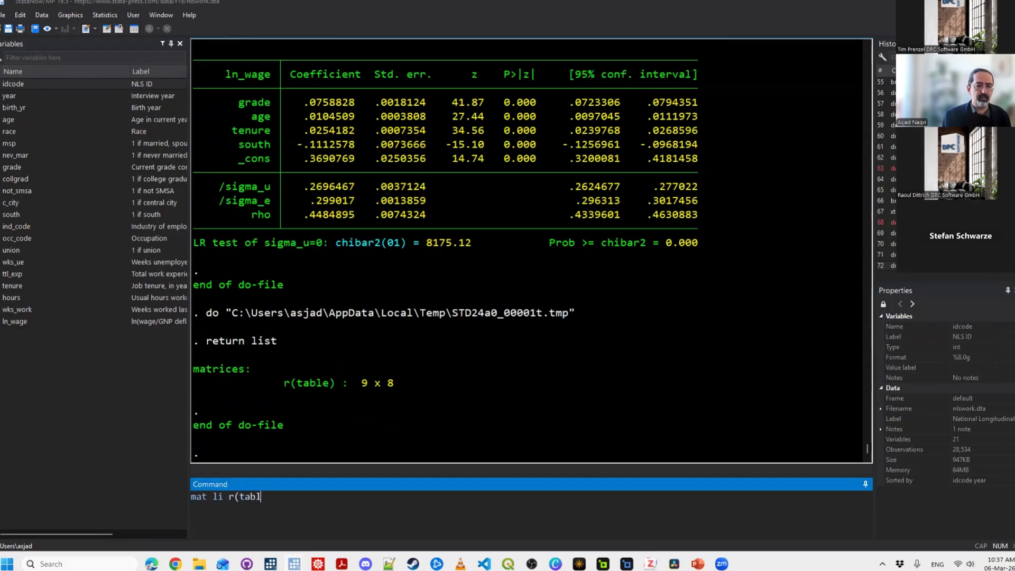
key("Return")
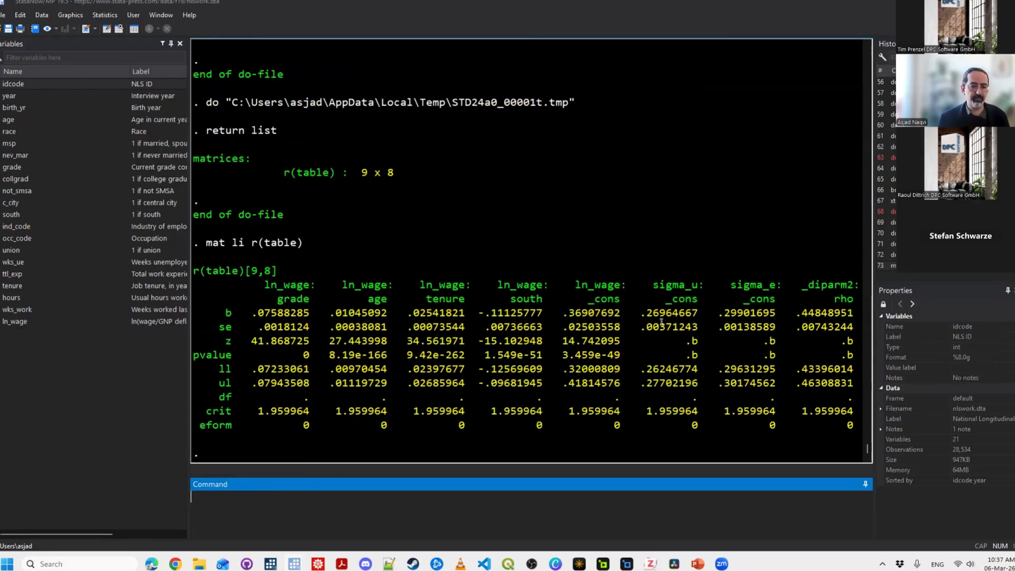
Return to the do-file and delete the return list line below the regressions.
key("alt+Tab")
key("Right")
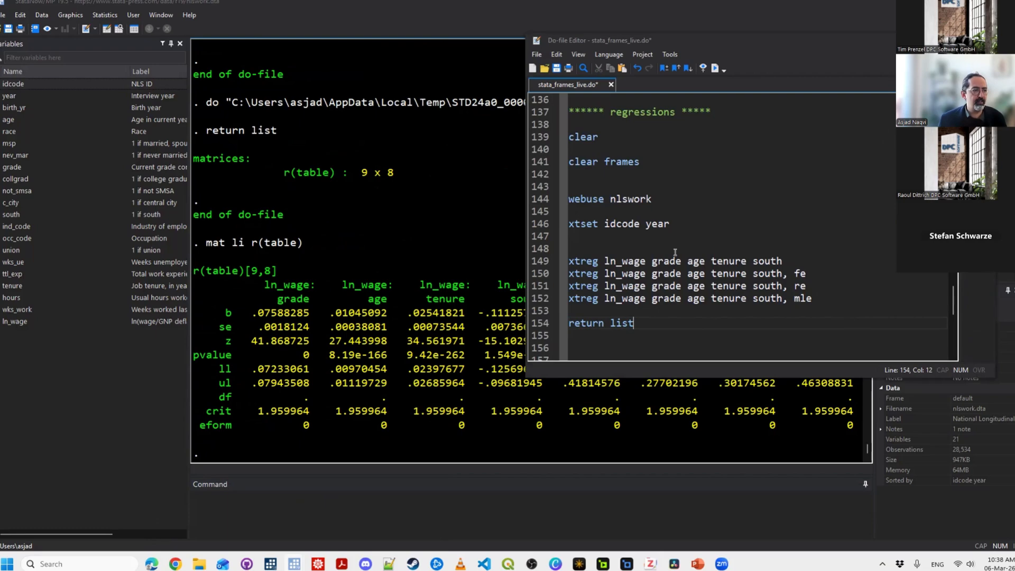
triple_click(660, 322)
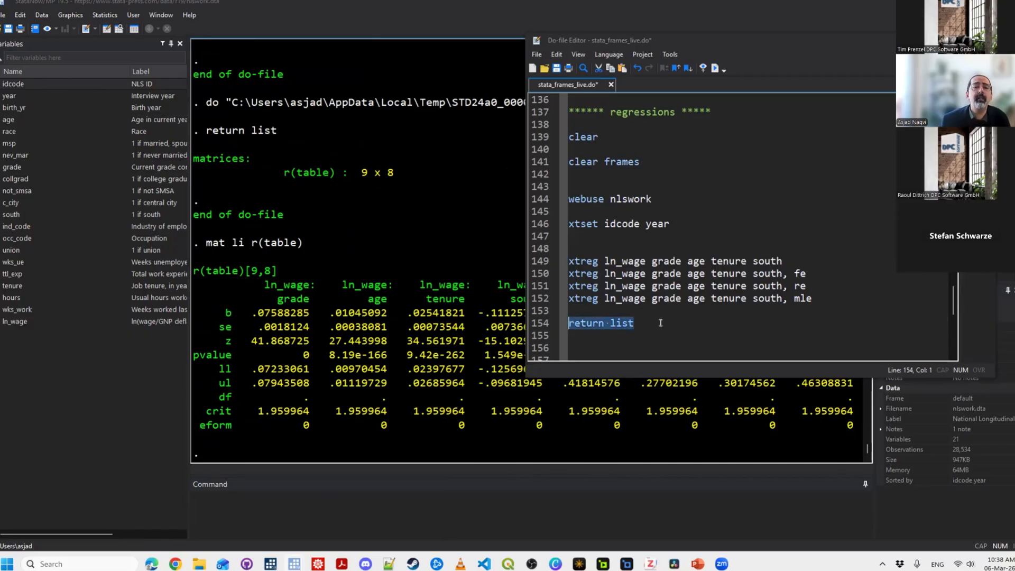
key("BackSpace")
Add the line cap frame drop results below the regressions and run it.
scroll(661, 323, "down", 3)
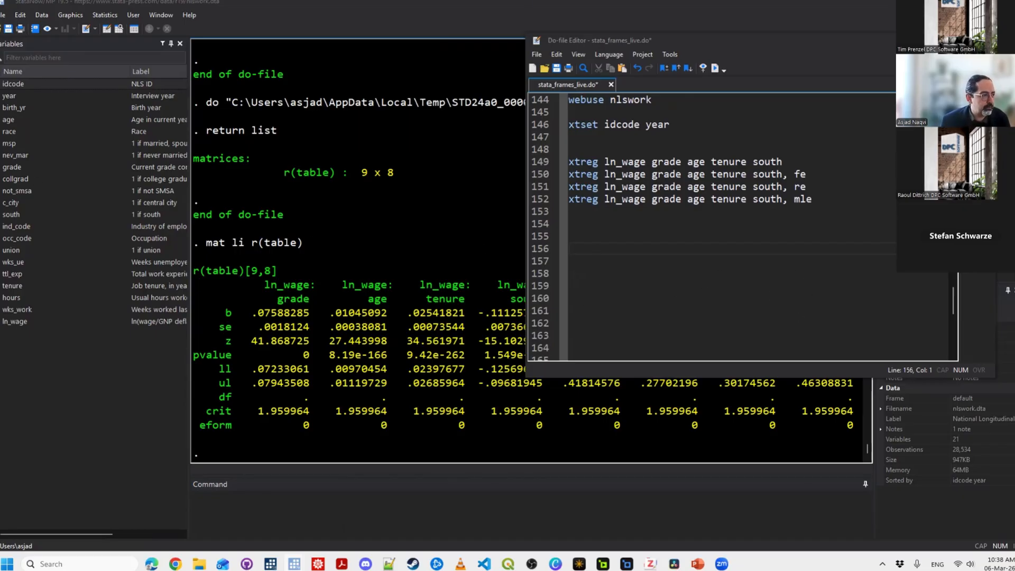
key("Up")
type("cap d")
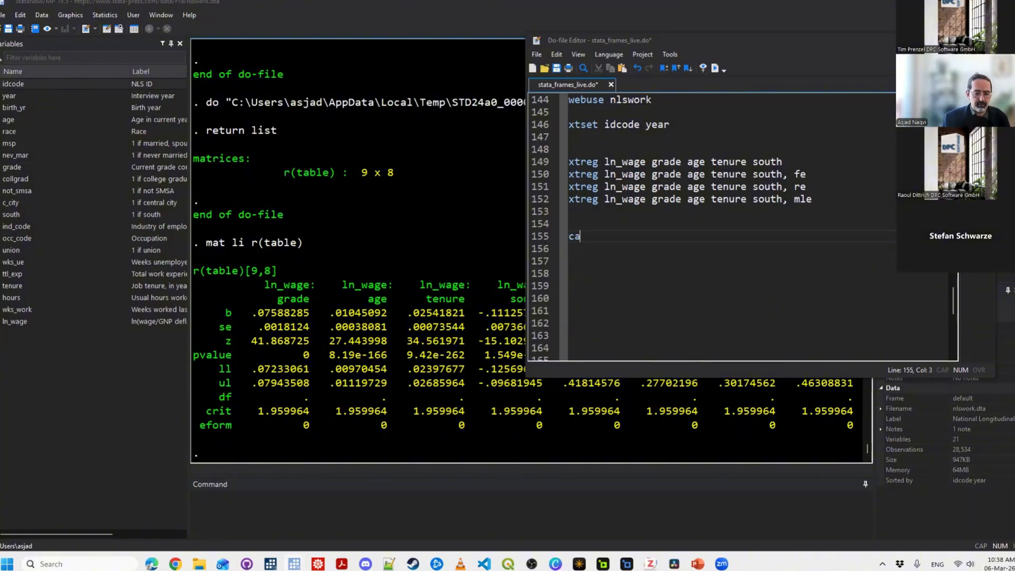
key("BackSpace")
key("BackSpace")
key("BackSpace")
type("f")
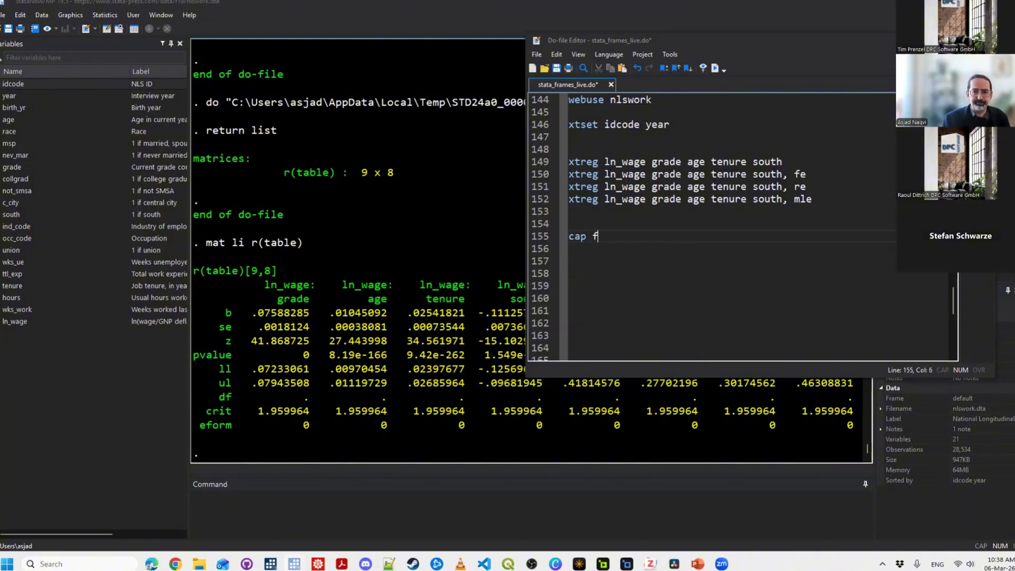
type("rame drop result")
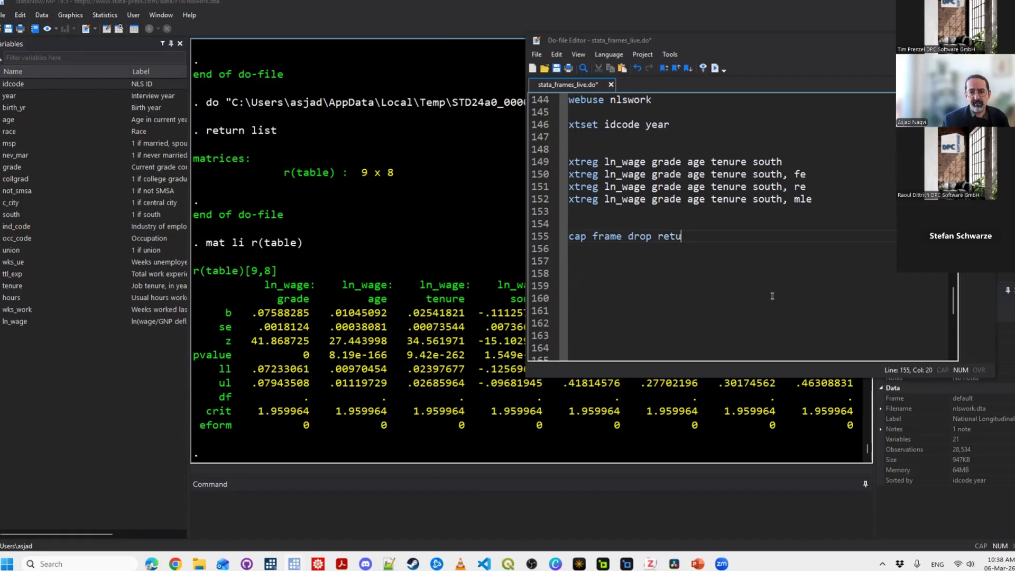
key("BackSpace")
type("sults")
key("Home")
key("shift+Down")
key("ctrl+d")
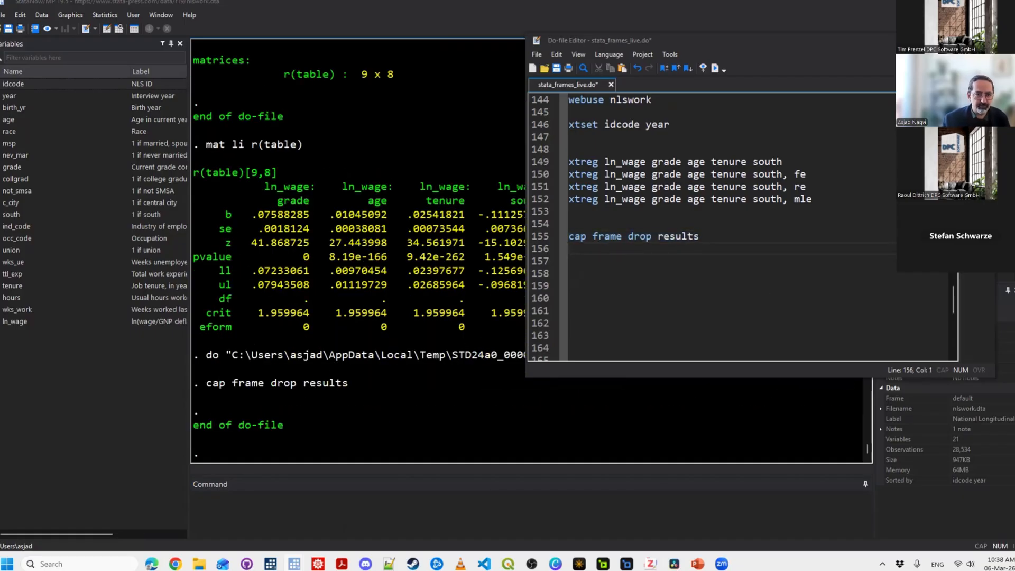
Add the line frame create results str15(model variable) below the cap frame drop results line.
type("frame cr")
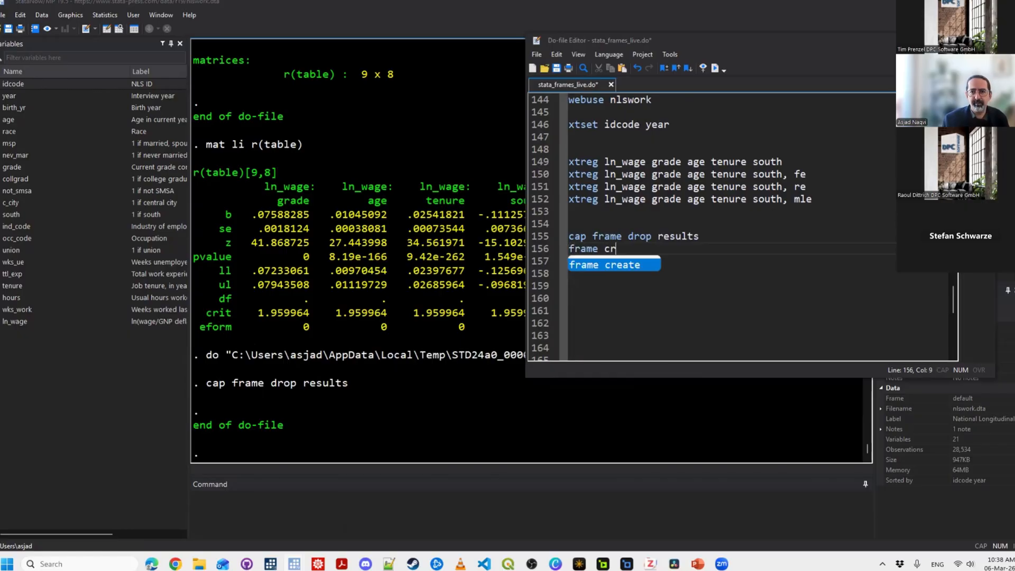
type("eat")
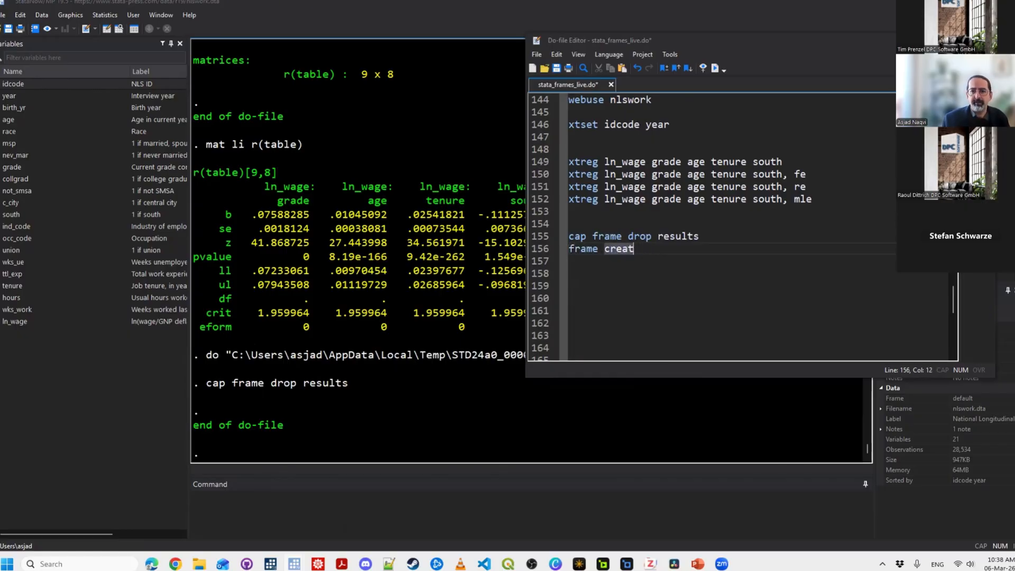
type("e results ")
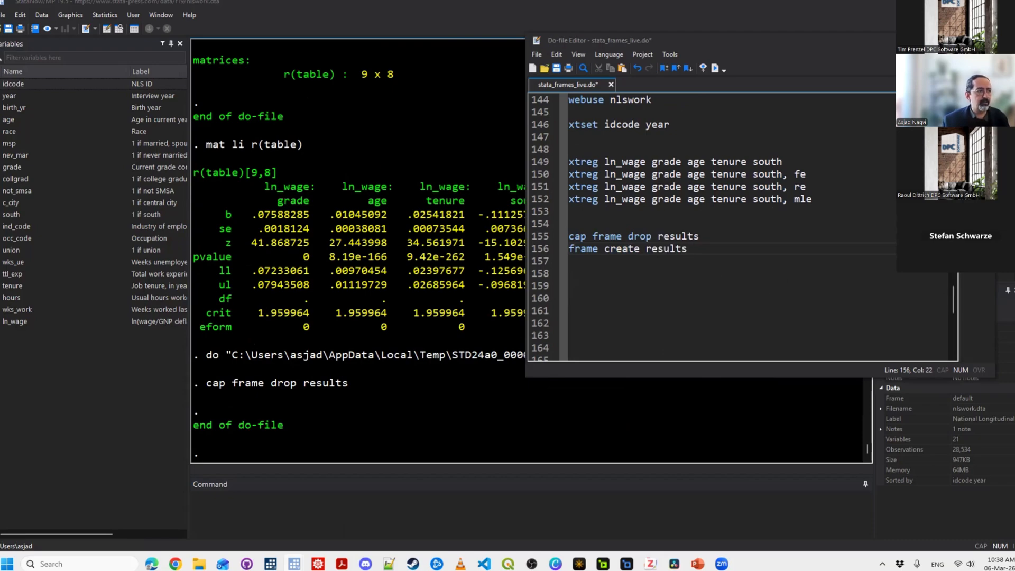
type("st")
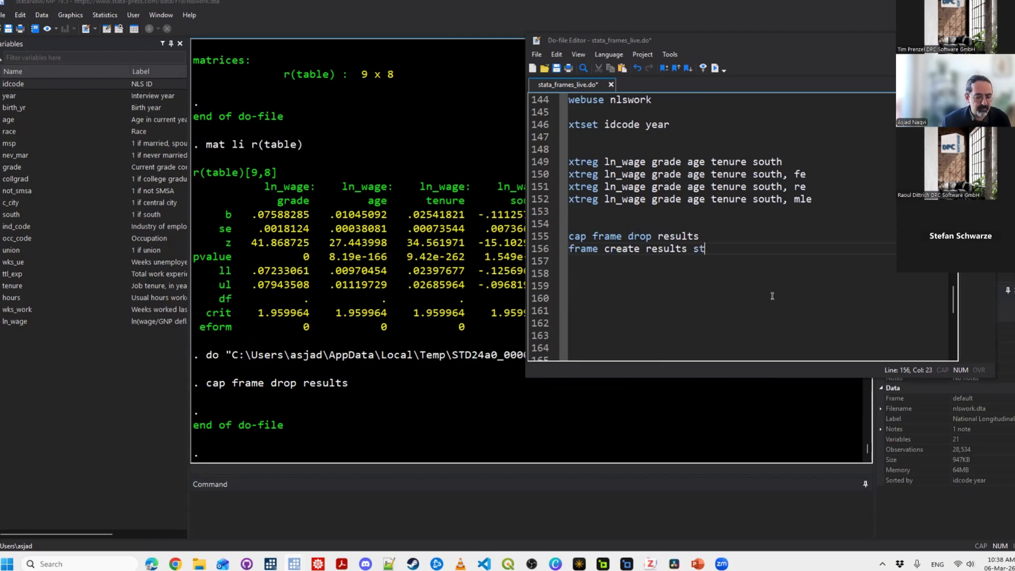
type("r15(")
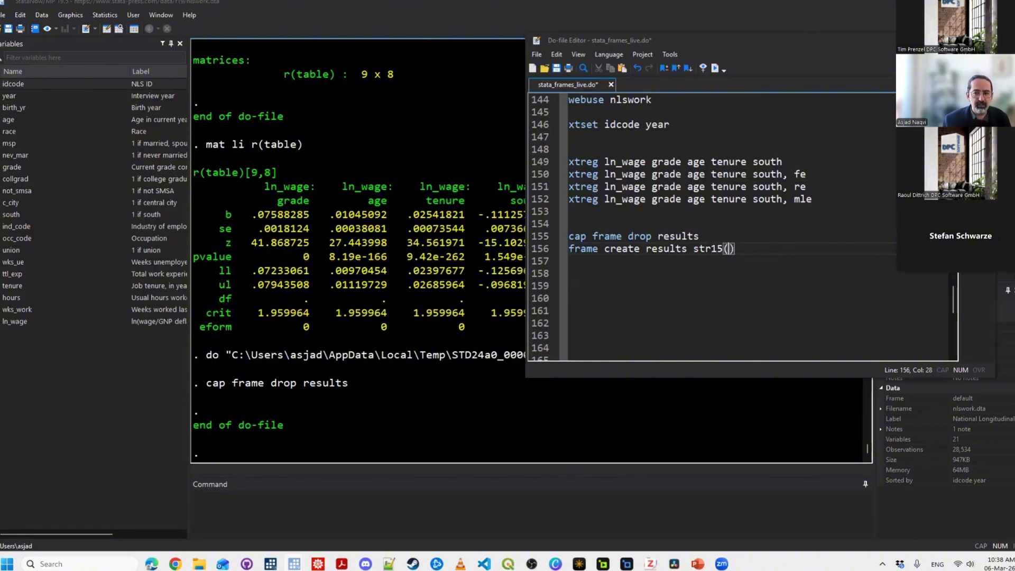
type("model")
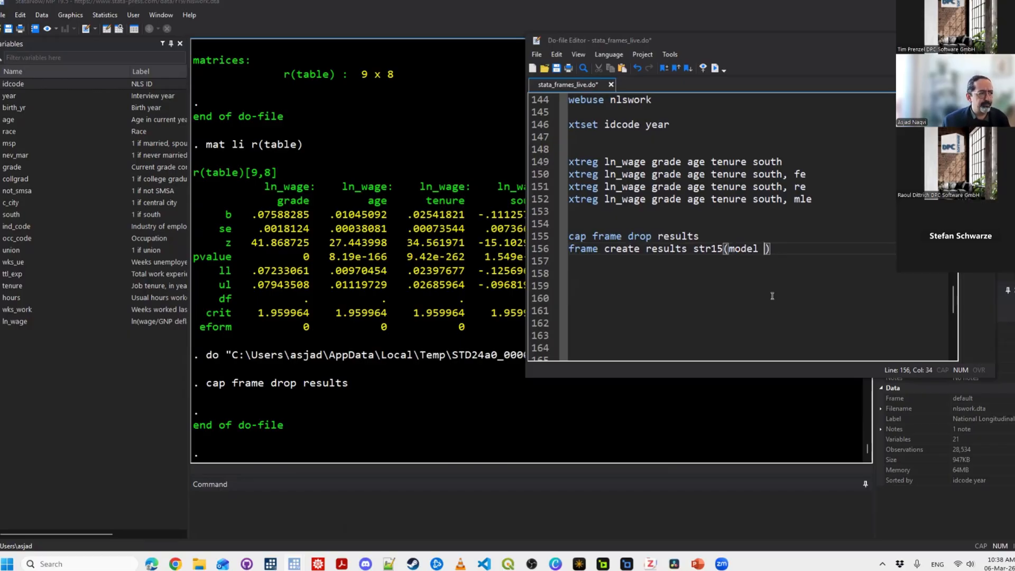
type("var")
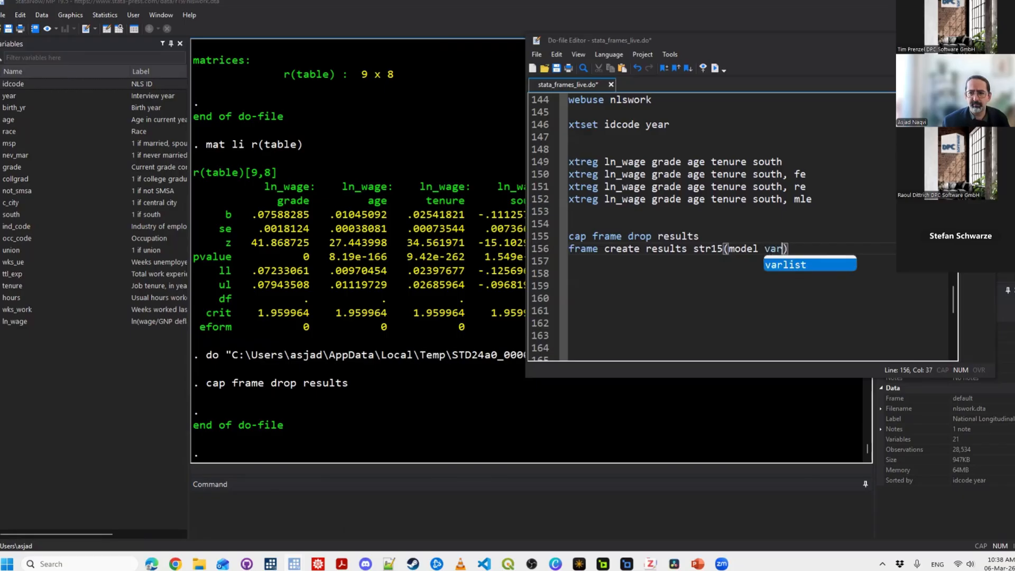
type("iab")
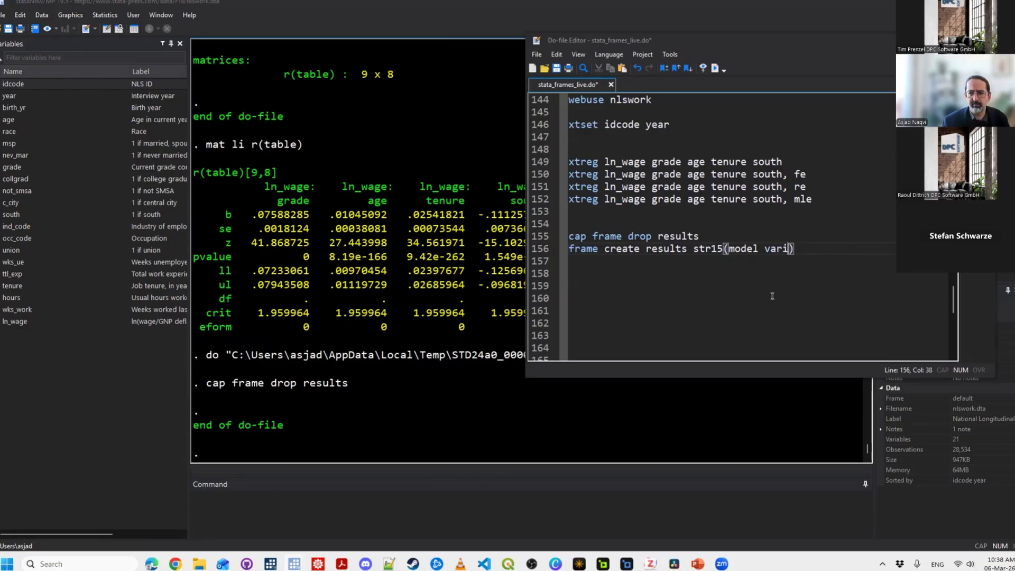
type("le")
key("Left")
key("Left")
key("Left")
key("Left")
key("Left")
key("Left")
key("Left")
key("Left")
key("Left")
key("Left")
key("Left")
key("Left")
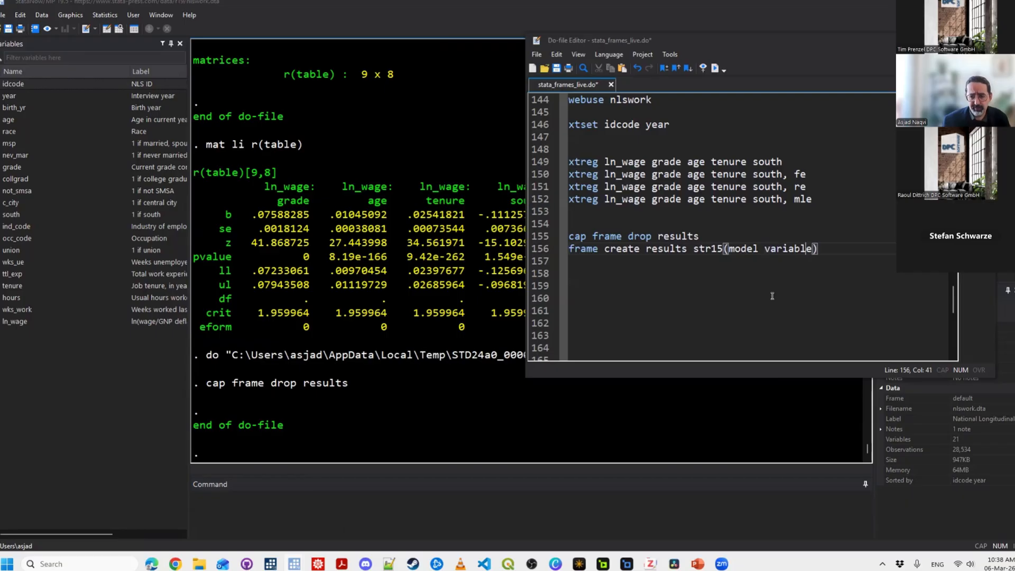
key("Left")
key("Left")
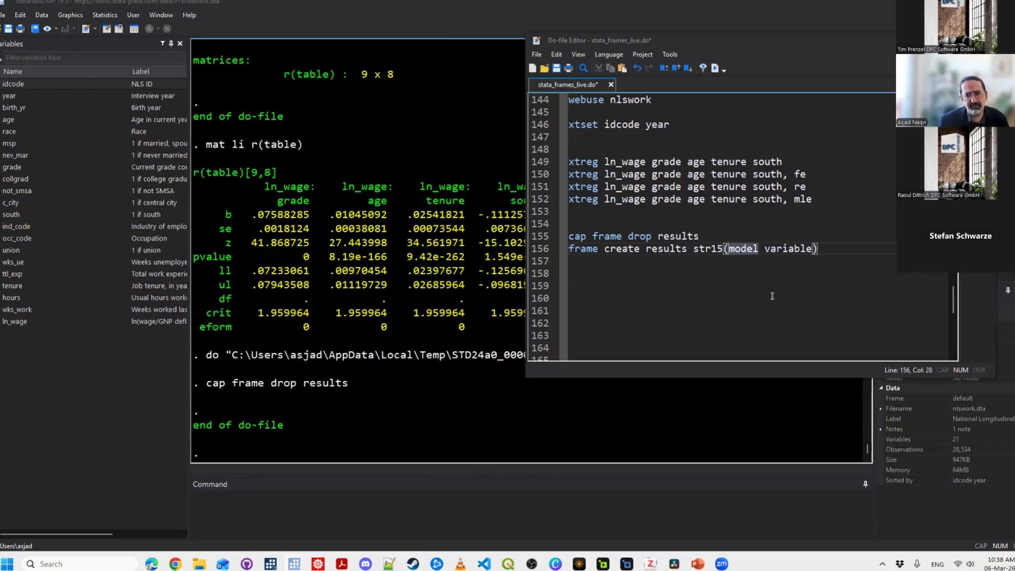
key("End")
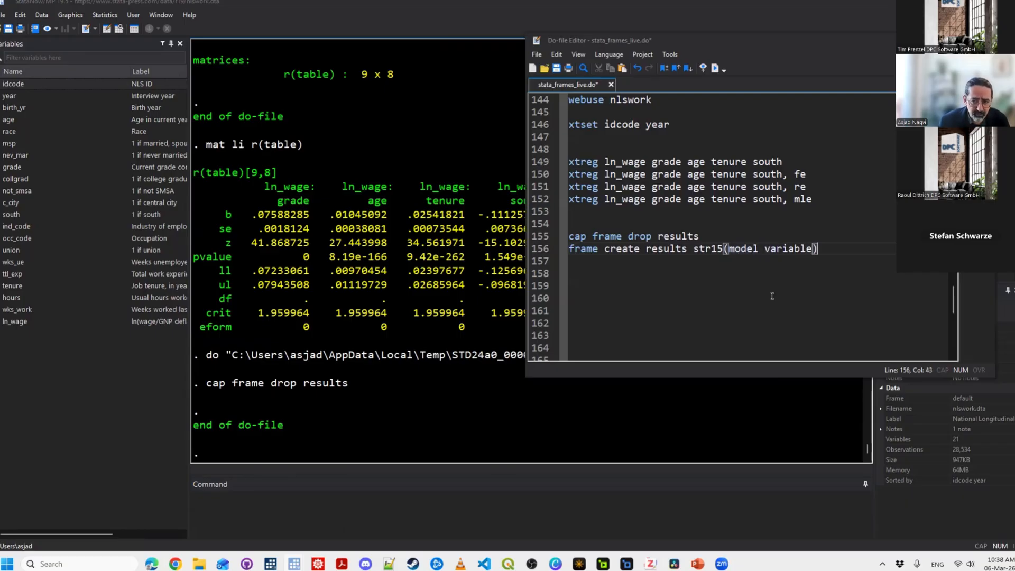
key("Left")
key("ctrl+shift+Left")
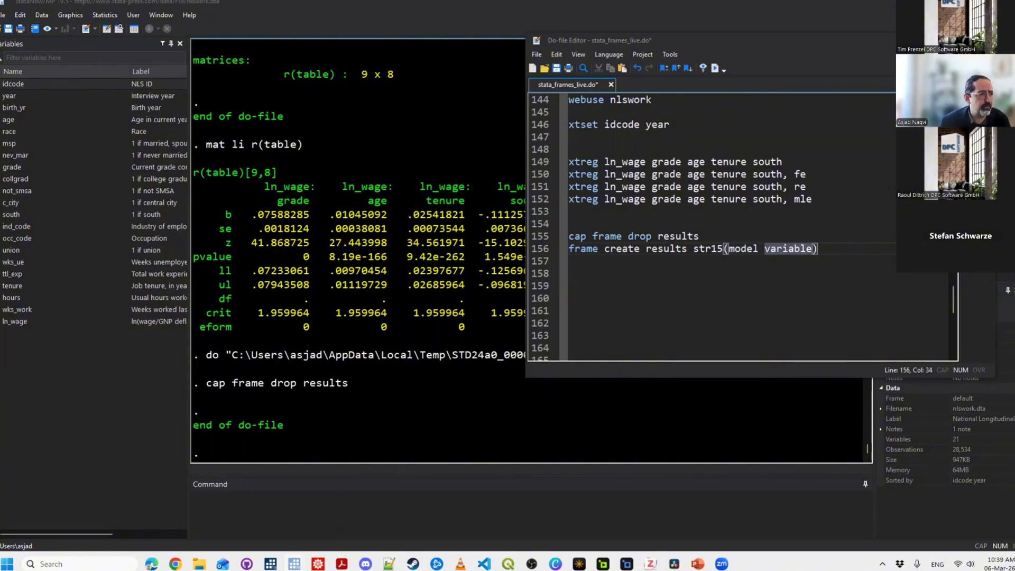
Append the variables mean and se to the frame create line and run it.
key("End")
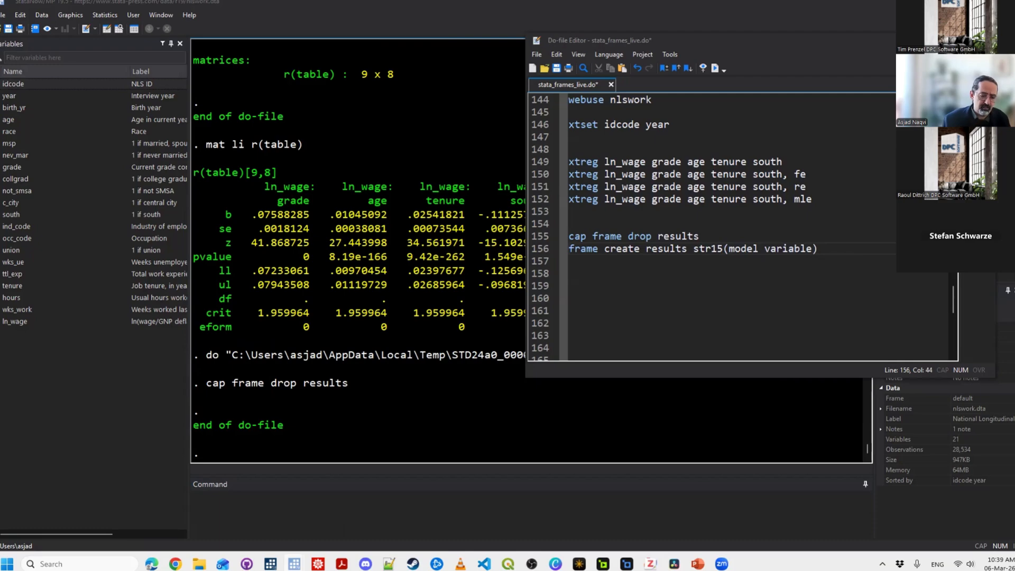
type("mean se")
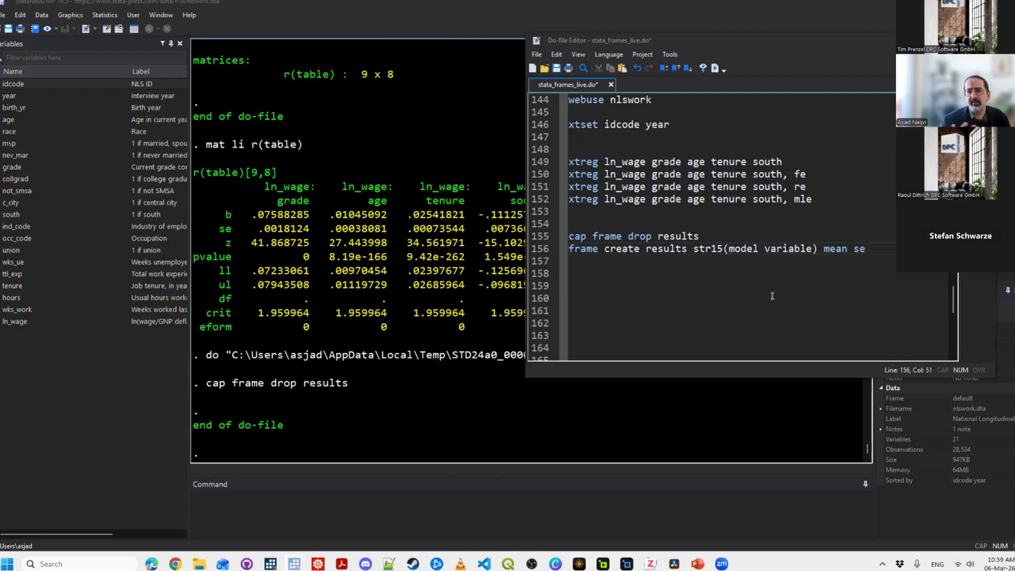
key("Left")
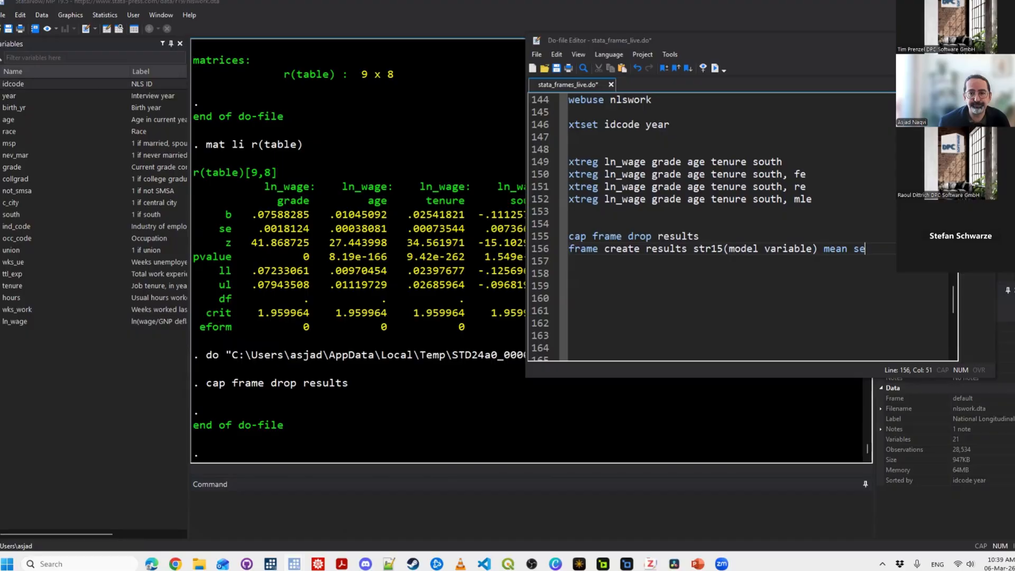
key("Home")
key("shift+End")
key("ctrl+d")
key("Down")
key("Down")
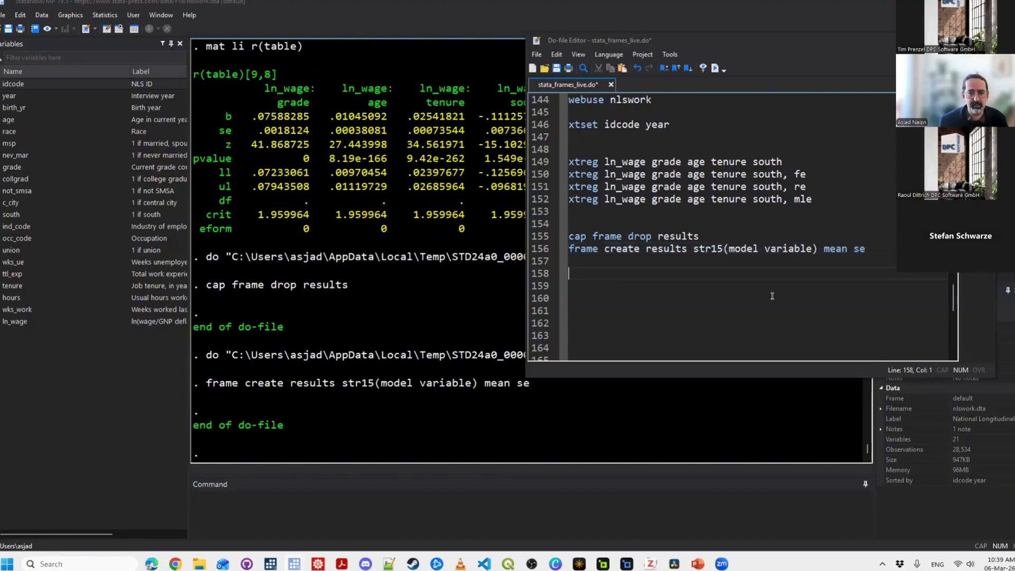
Add the line frame dir below the frame create command and run it to list the frames.
type("frame dir")
key("Home")
key("shift+End")
key("ctrl+d")
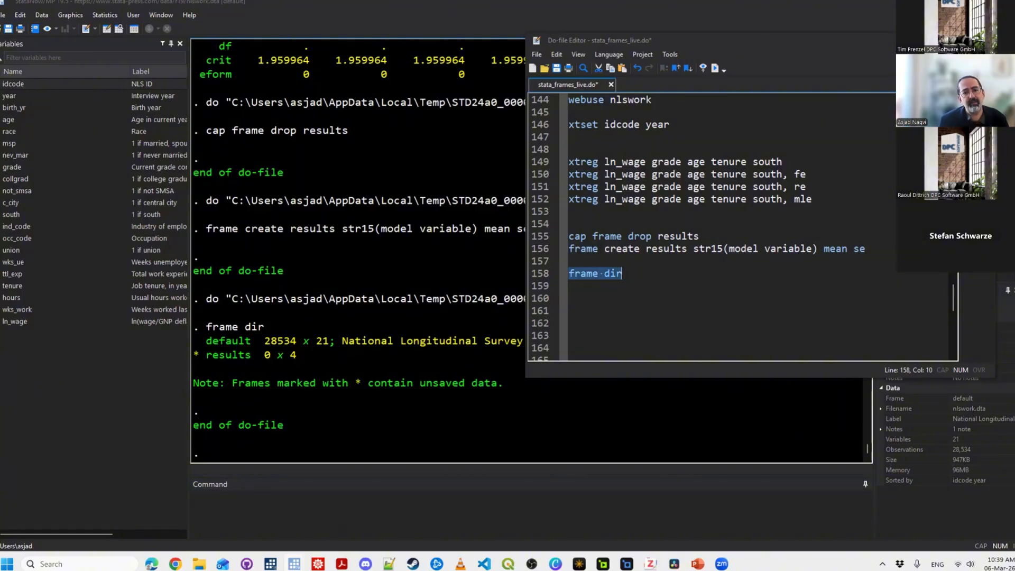
Add the line frame results: list below frame dir and run it.
left_click(702, 280)
type("fram")
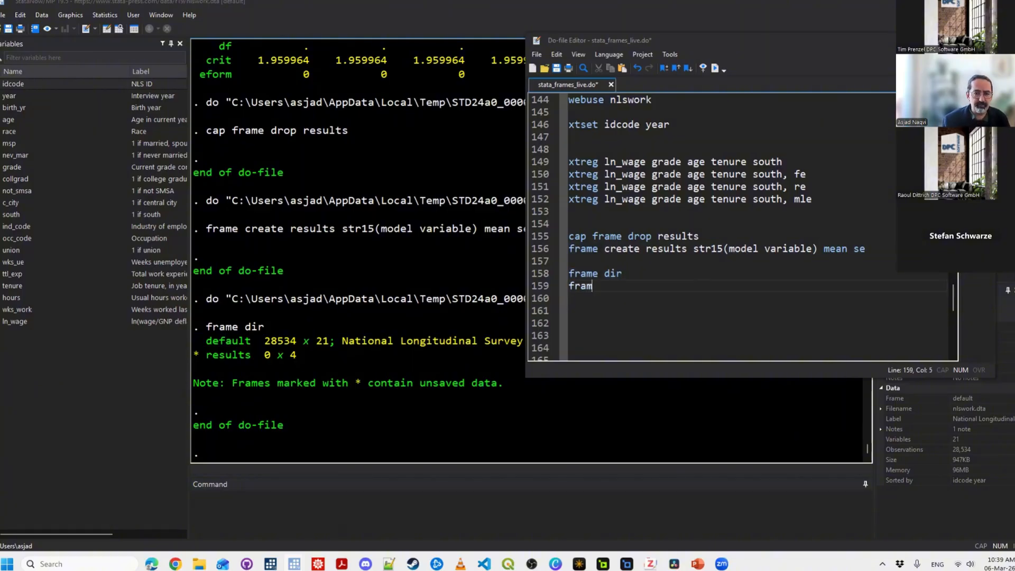
type("e results: list")
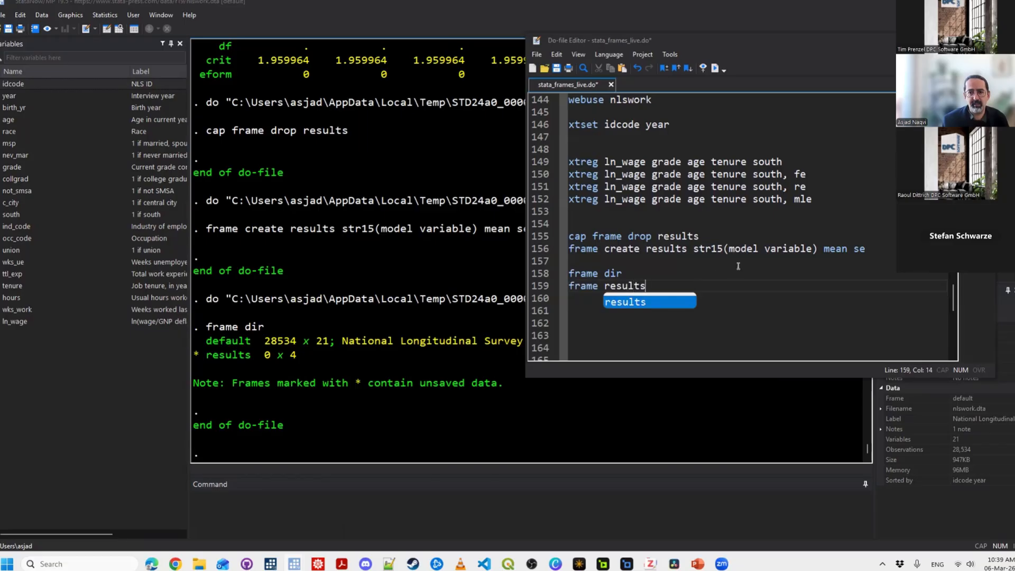
triple_click(679, 285)
key("ctrl+d")
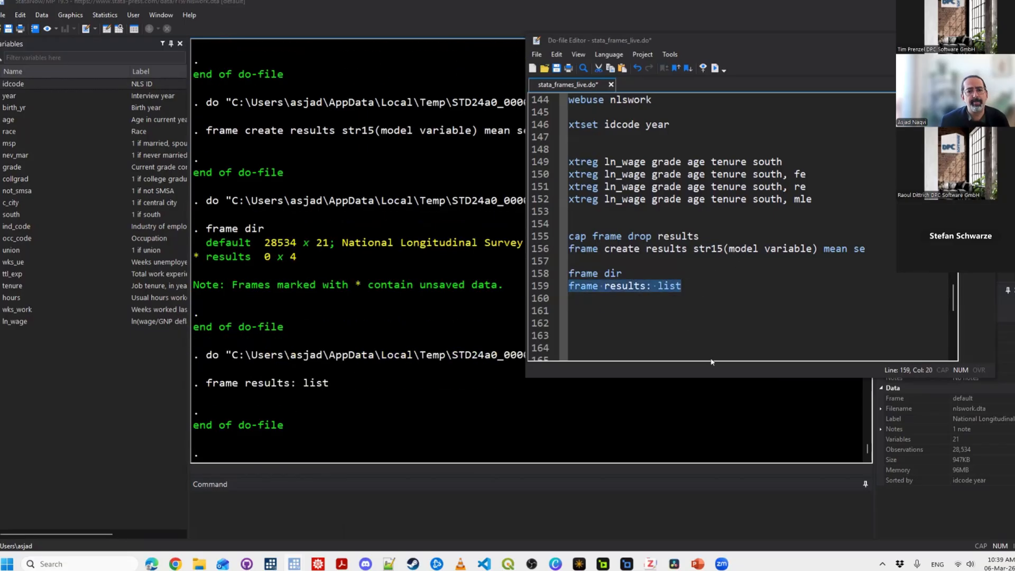
Replace list with d in the frame results line and run it to describe the frame.
key("Right")
key("ctrl+shift+Left")
type("d")
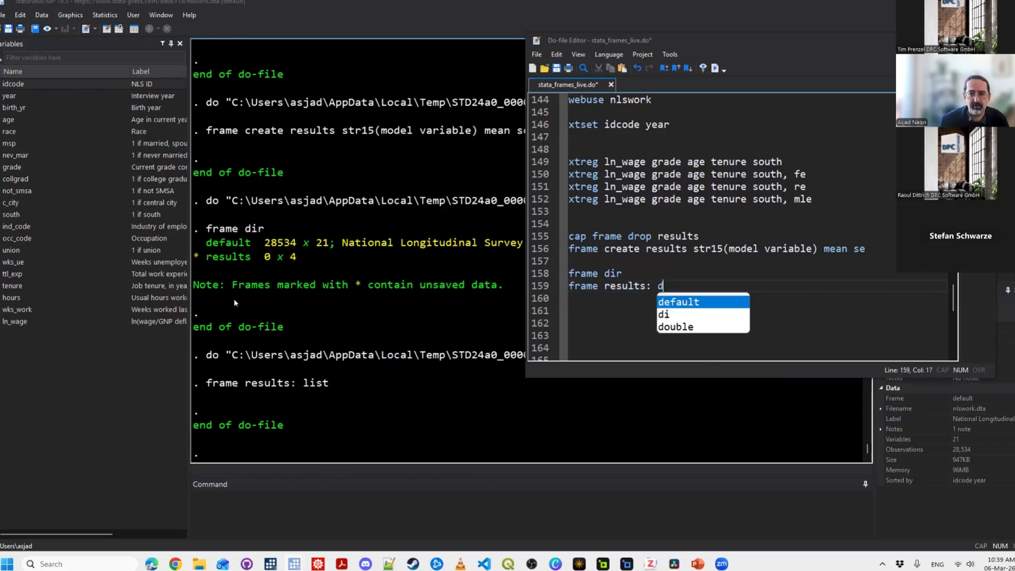
key("ctrl+l")
key("ctrl+d")
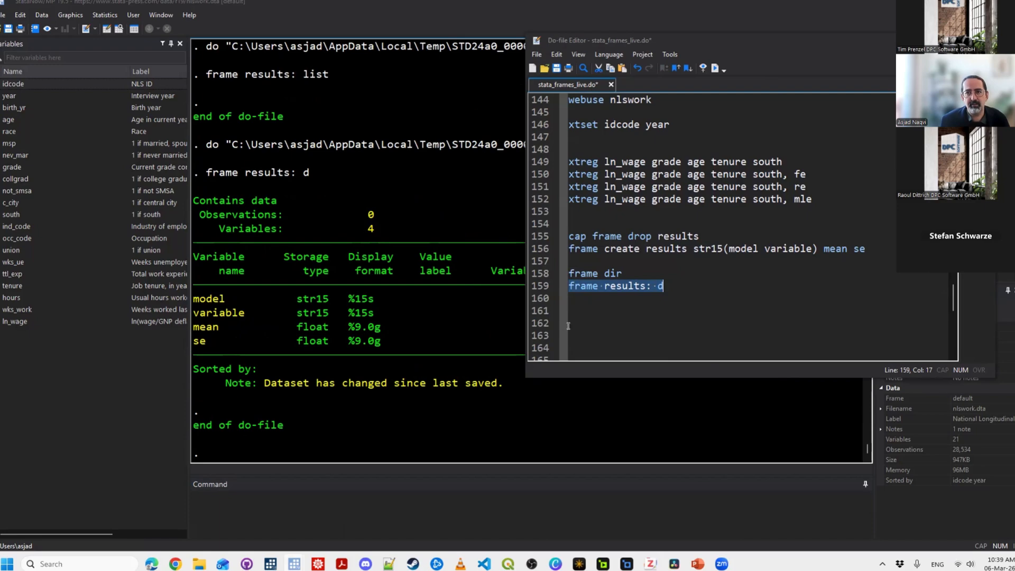
Copy the fixed-effects line xtreg ln_wage grade age tenure south, fe below the frame commands and run the copy.
left_click_drag(728, 40, 700, 75)
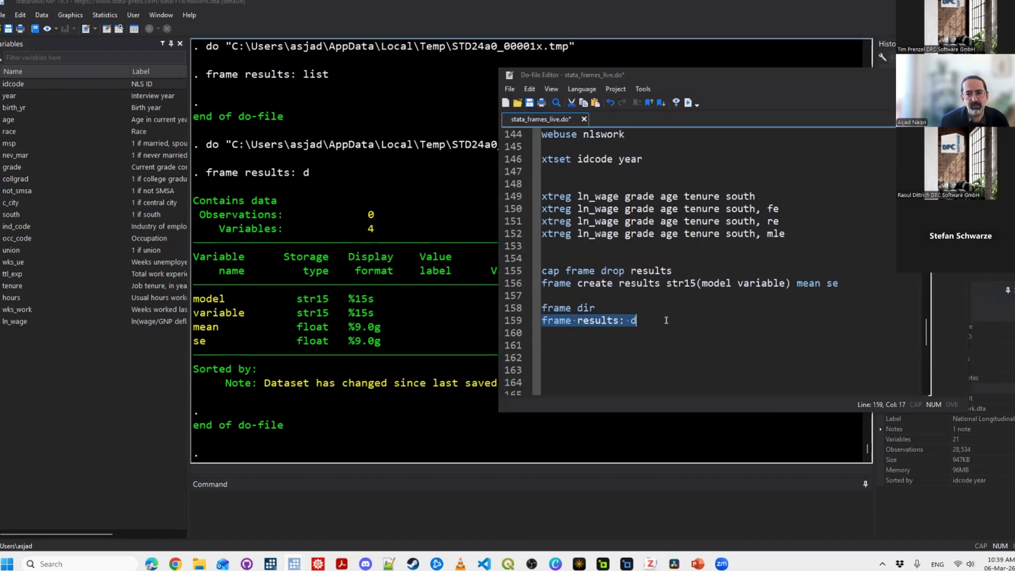
left_click(624, 304)
key("Down")
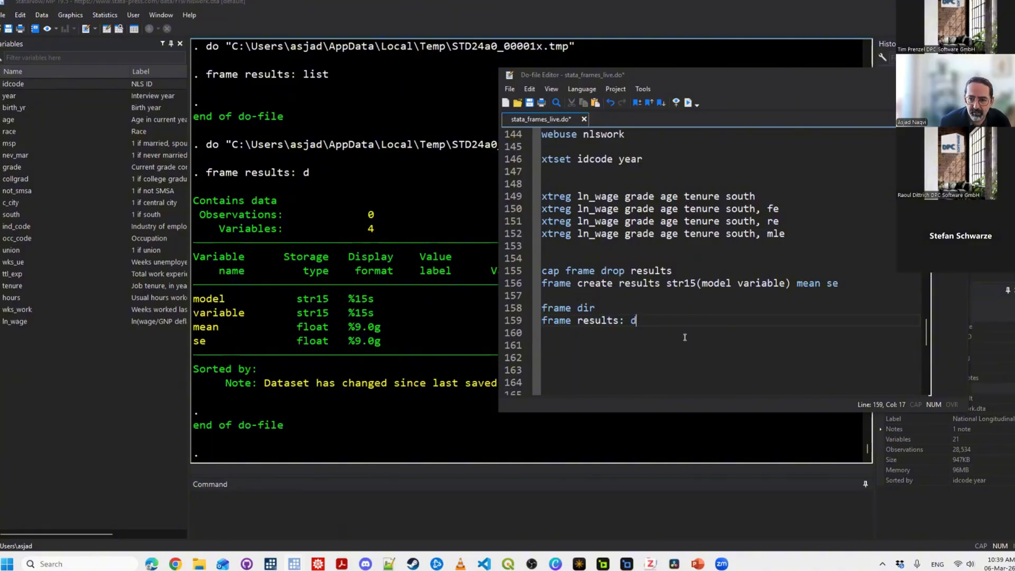
scroll(635, 248, "down", 4)
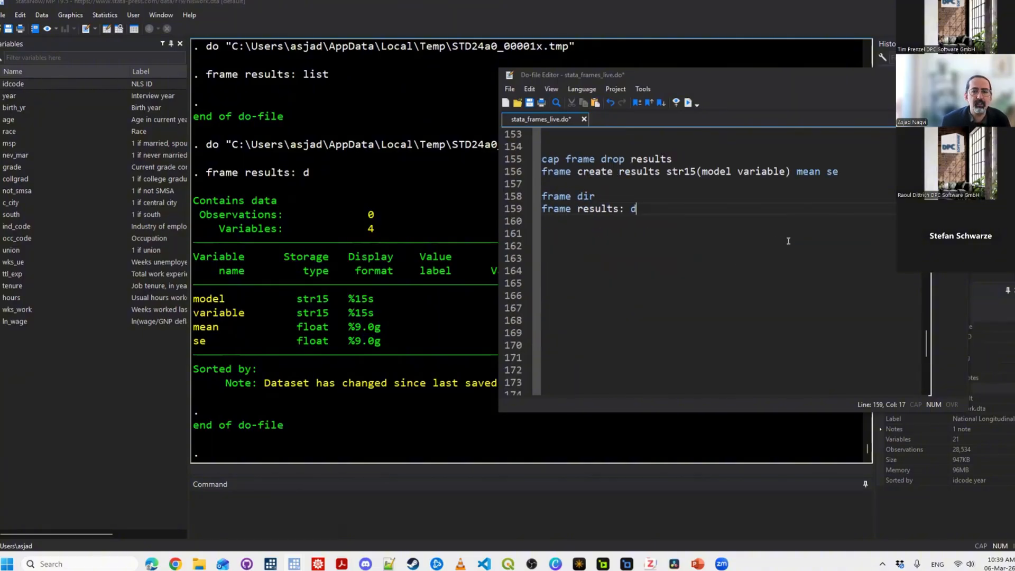
scroll(520, 252, "up", 5)
left_click_drag(780, 247, 540, 249)
key("ctrl+c")
scroll(654, 320, "down", 4)
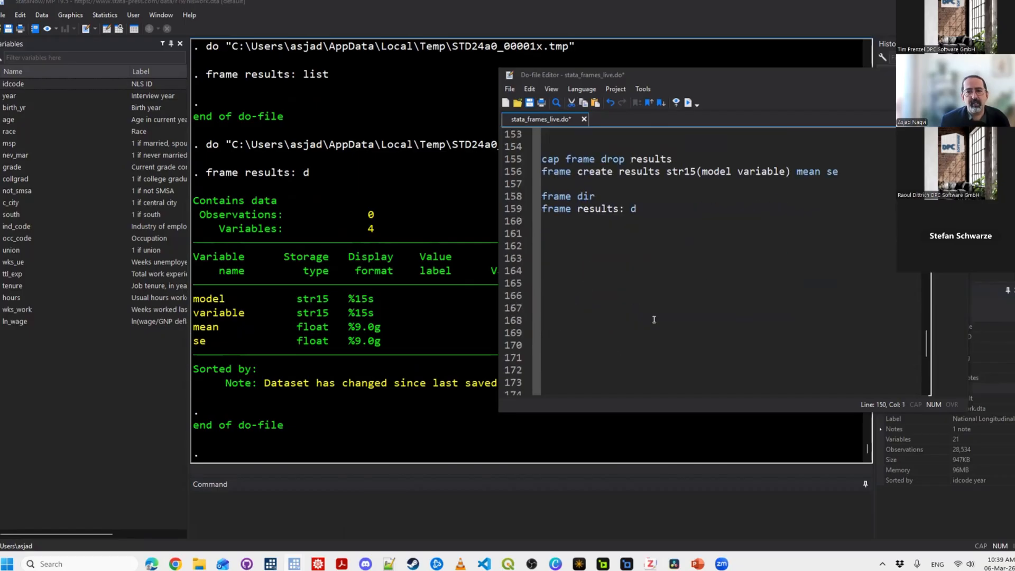
left_click(635, 246)
key("ctrl+v")
key("shift+Home")
key("ctrl+d")
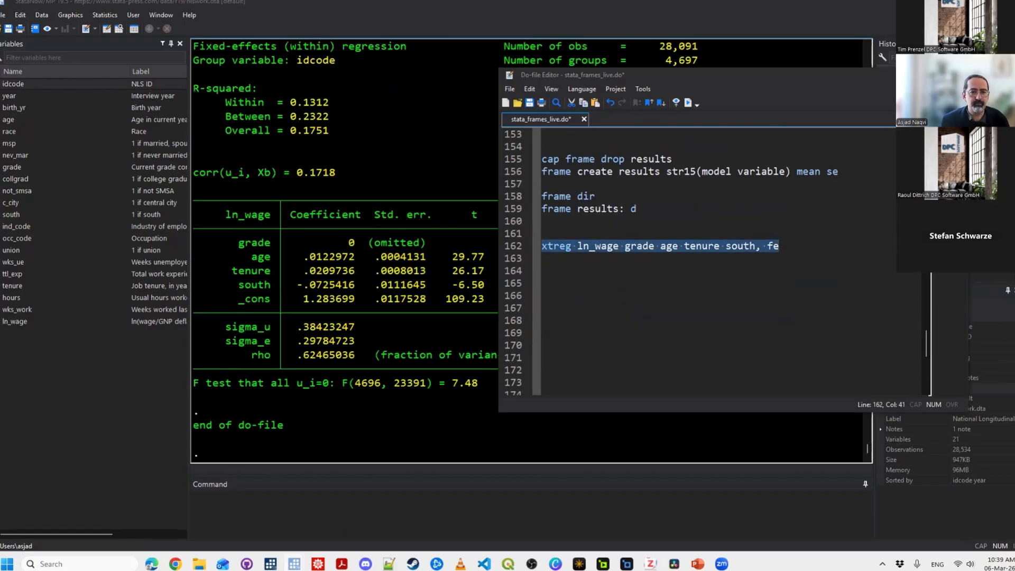
Insert blank lines above the copied fixed-effects regression and start a local macro definition there.
key("Down")
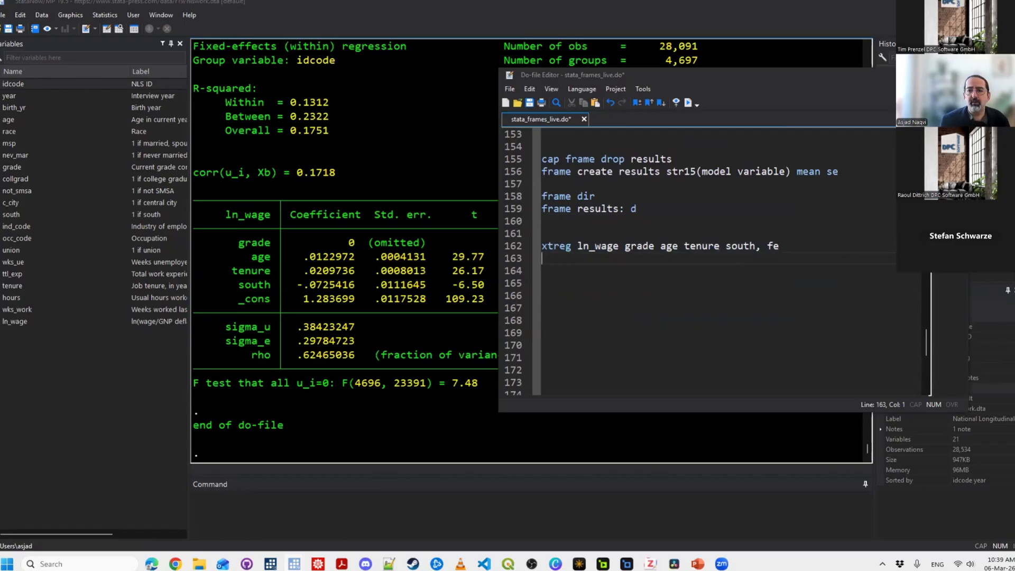
key("Return")
key("Return")
key("Up")
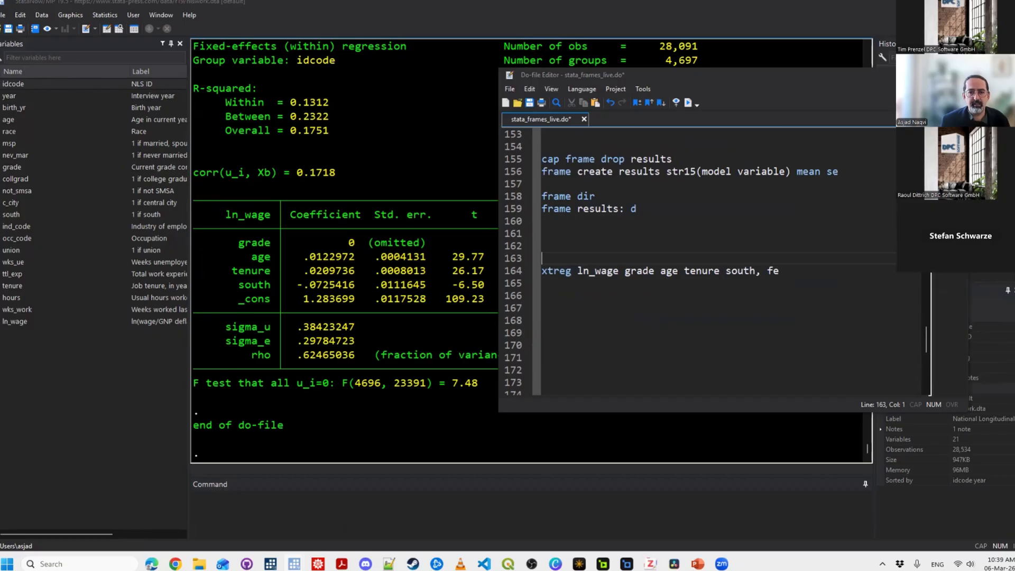
key("Return")
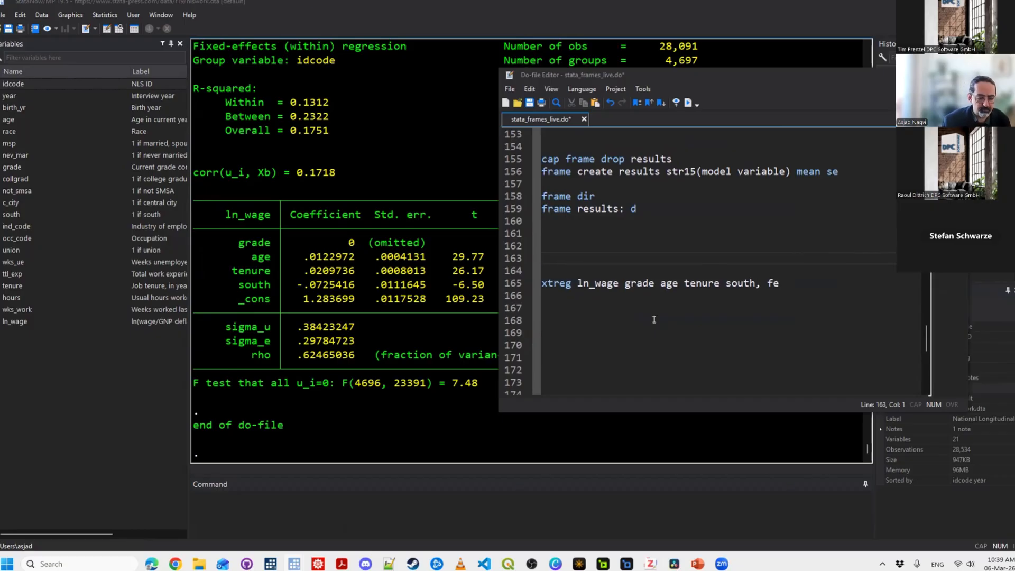
type("local va")
key("BackSpace")
key("BackSpace")
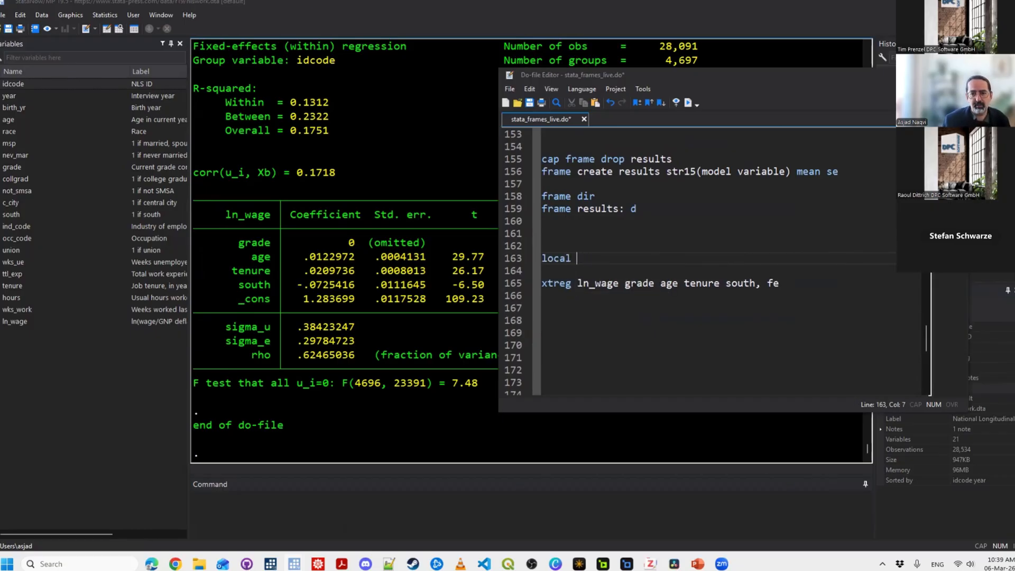
type("depvar")
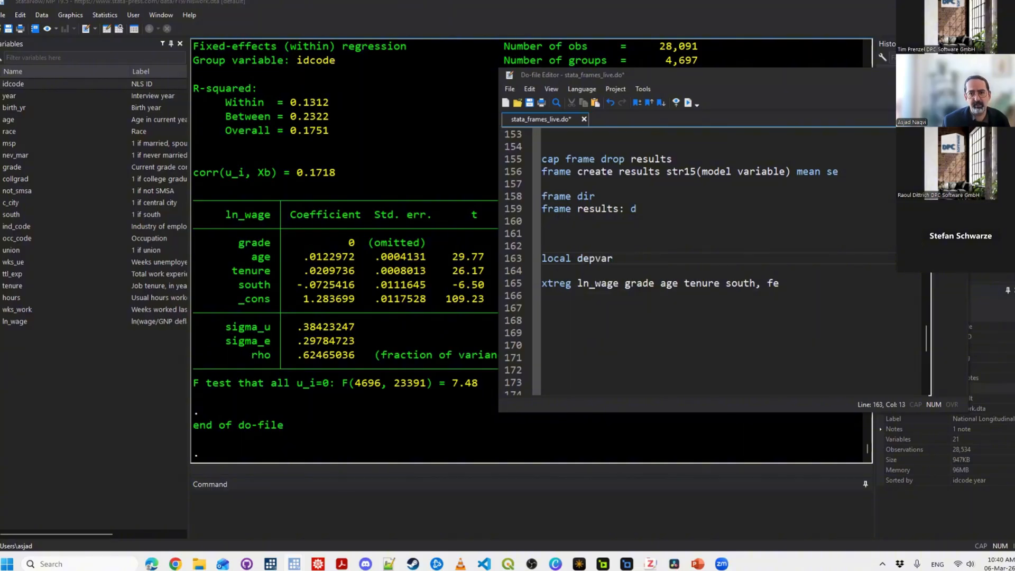
key("BackSpace")
key("BackSpace")
key("BackSpace")
key("BackSpace")
key("BackSpace")
key("BackSpace")
Define the local macro indvars as grade age tenure south, copying the variable list from the fixed-effects regression line.
type("indvars")
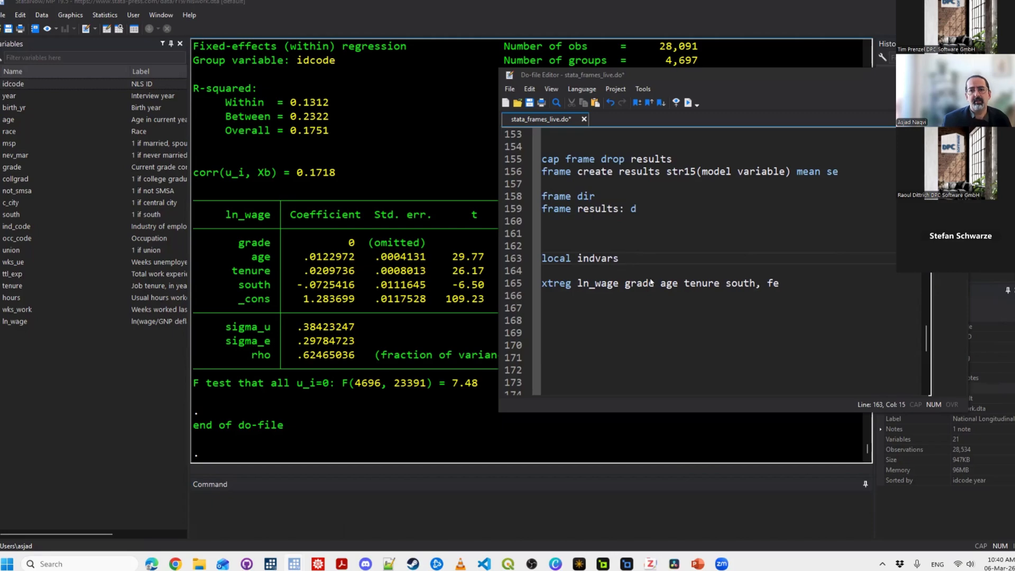
left_click_drag(625, 283, 678, 283)
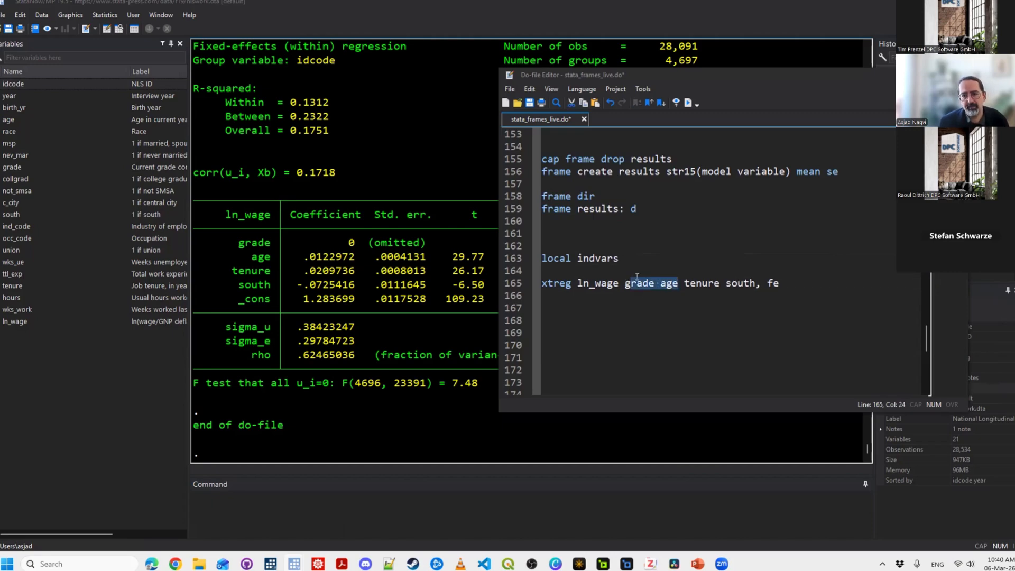
key("ctrl+shift+Right")
key("ctrl+shift+Right")
key("ctrl+shift+Right")
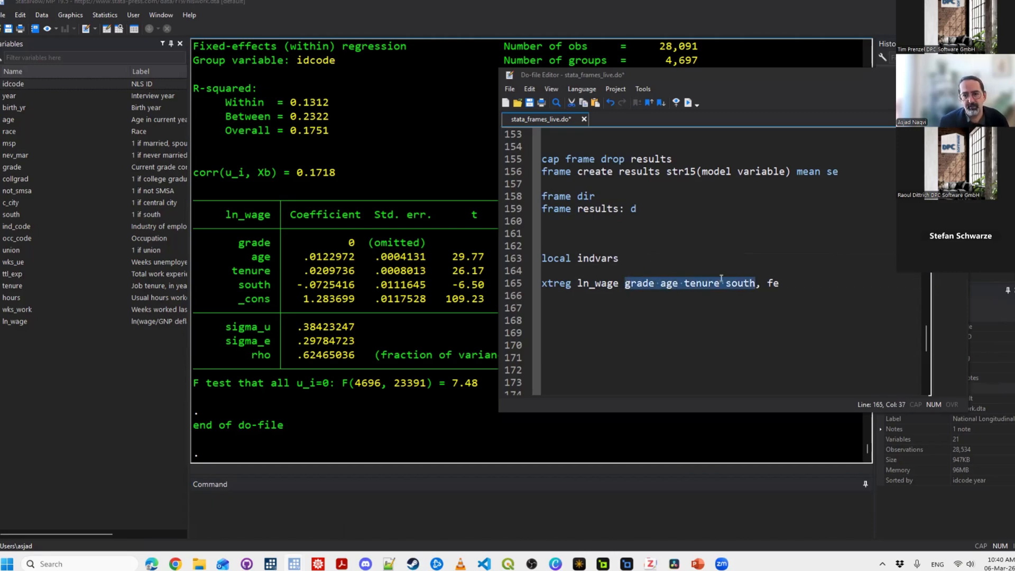
key("ctrl+c")
left_click(746, 259)
key("ctrl+v")
Replace the explicit regressors in the xtreg ln_wage line with the macro reference `indvars', keeping the fe option.
left_click_drag(625, 283, 744, 283)
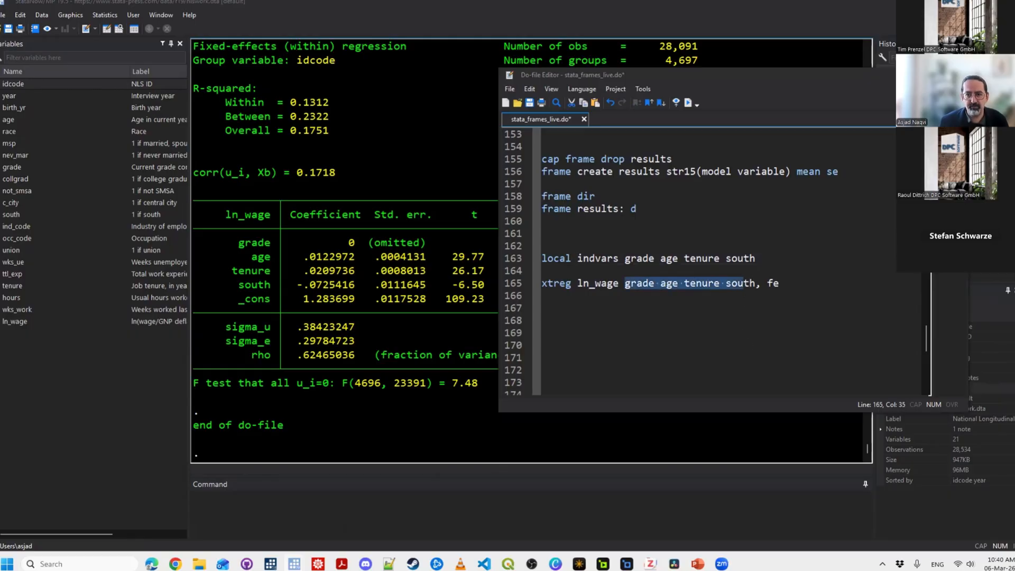
key("shift+Right")
key("shift+Right")
type("`i")
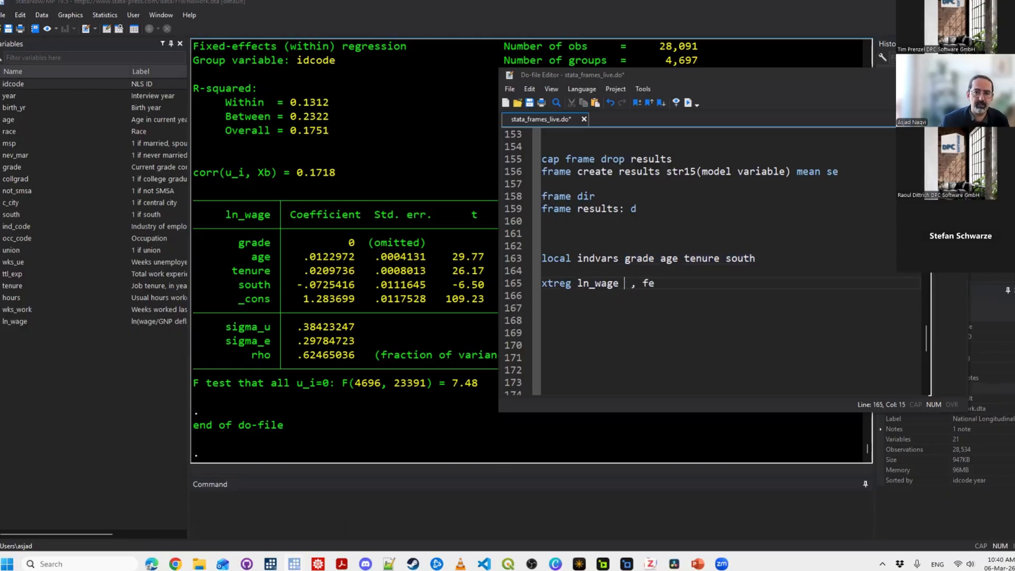
key("Tab")
key("Right")
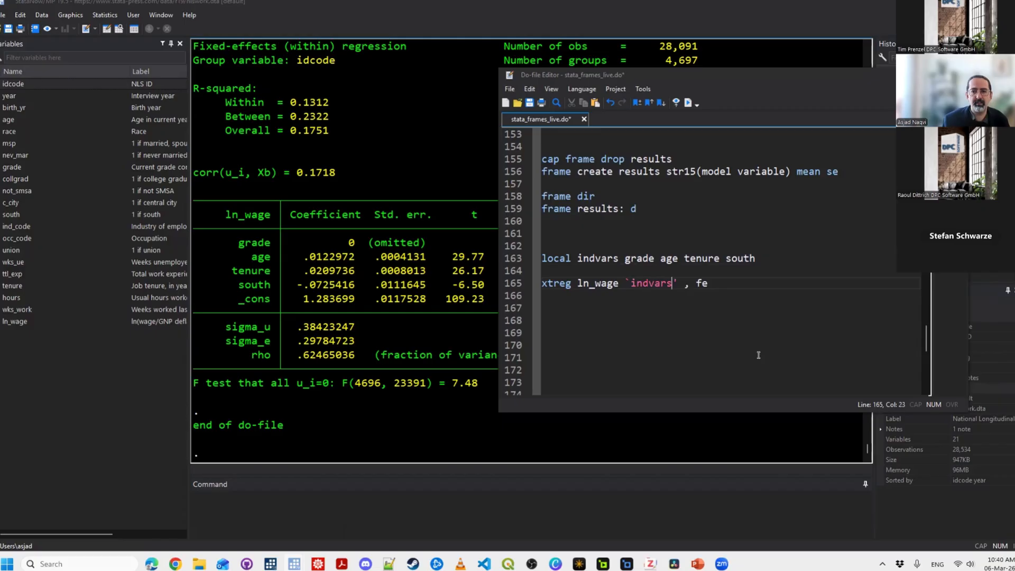
key("Delete")
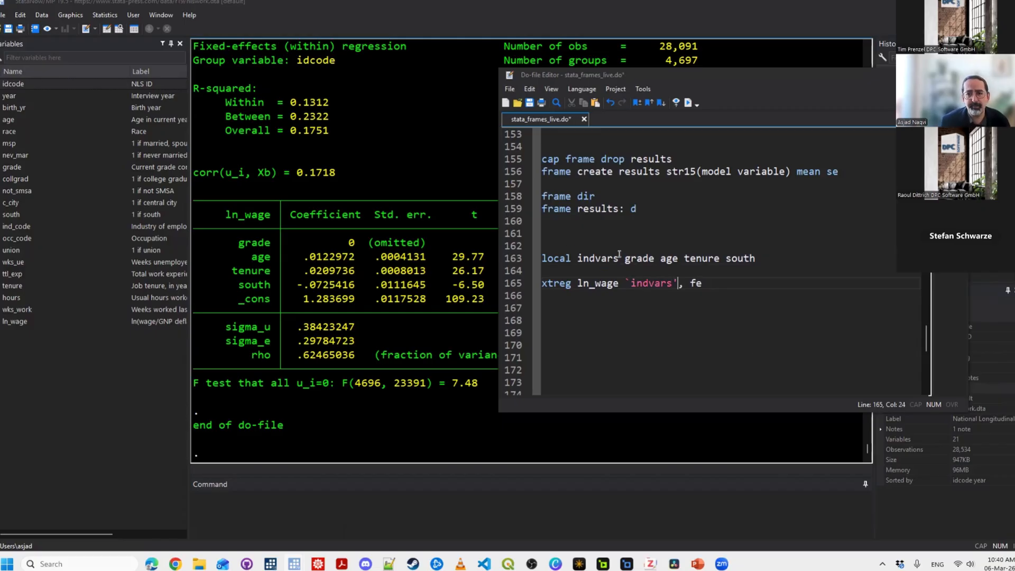
Run the local indvars definition together with the fixed-effects regression line.
left_click(652, 284)
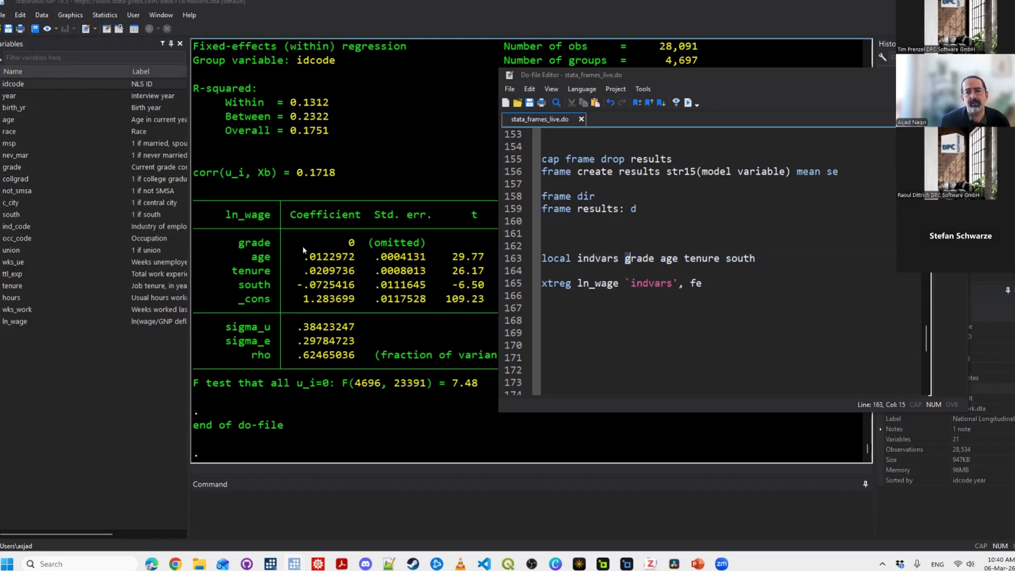
left_click_drag(627, 259, 649, 284)
key("ctrl+d")
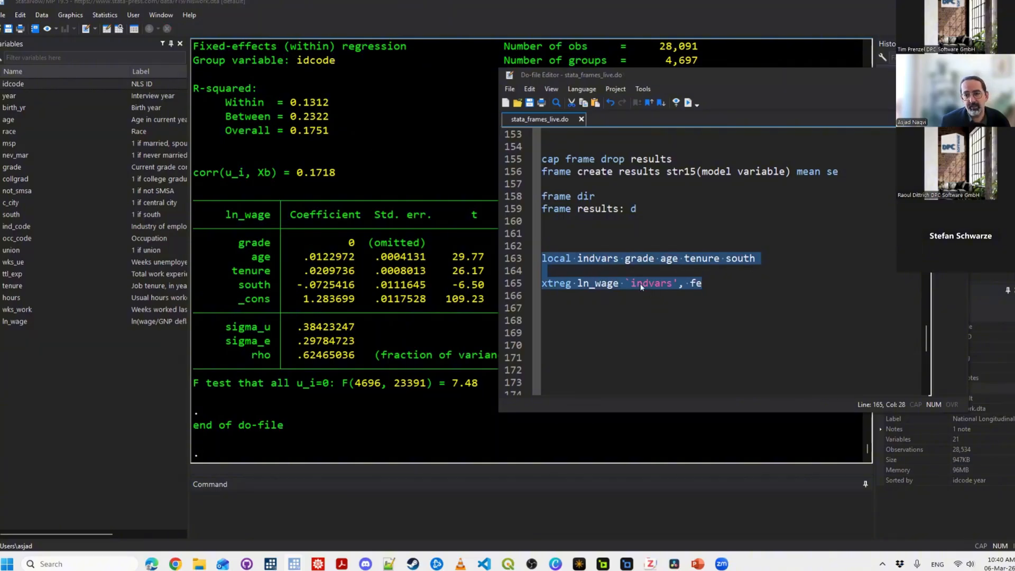
Start a loop header foreach x in `indvars' below the regression line.
left_click(711, 306)
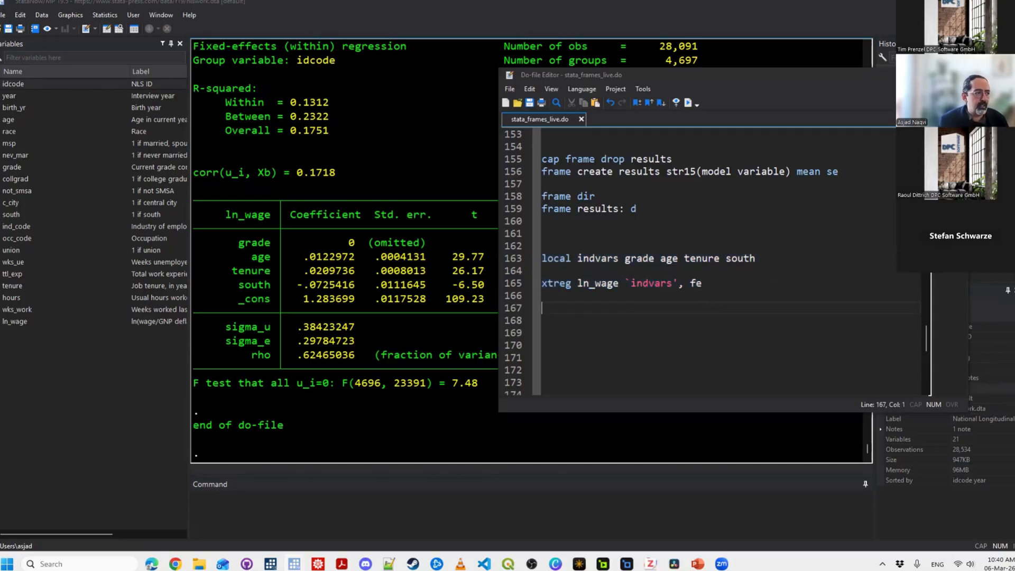
type("foreach x ")
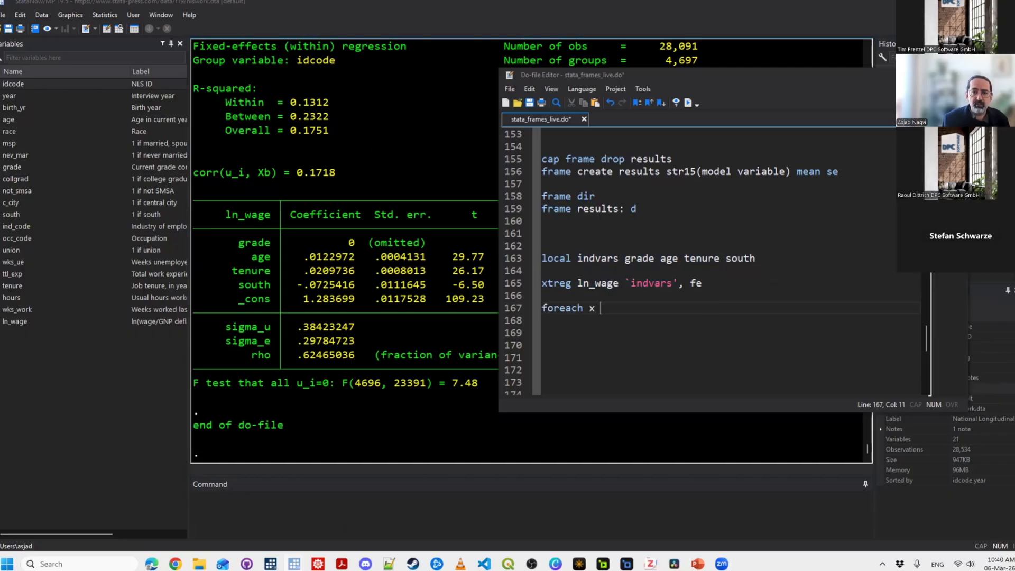
type("in `varl")
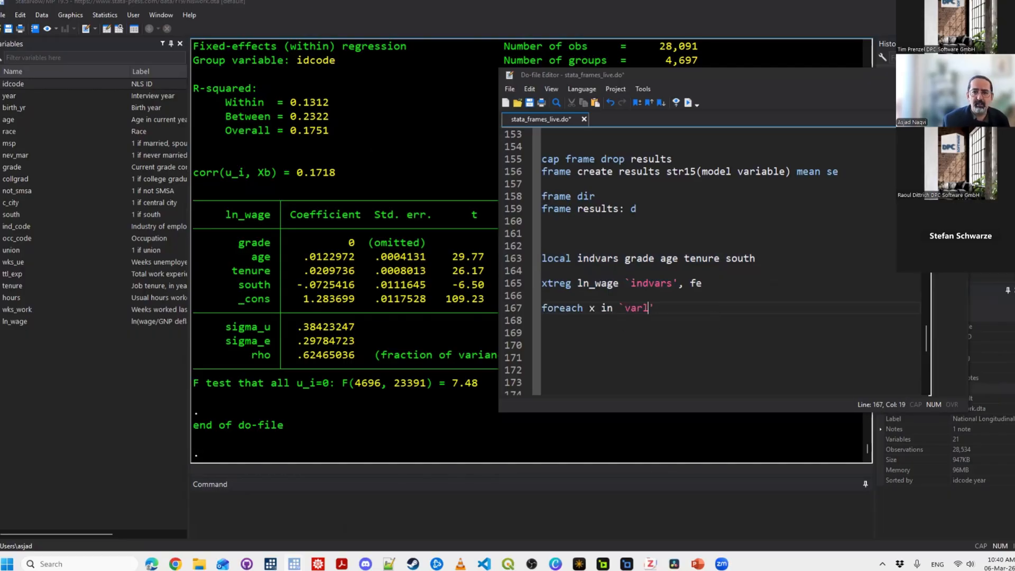
key("BackSpace")
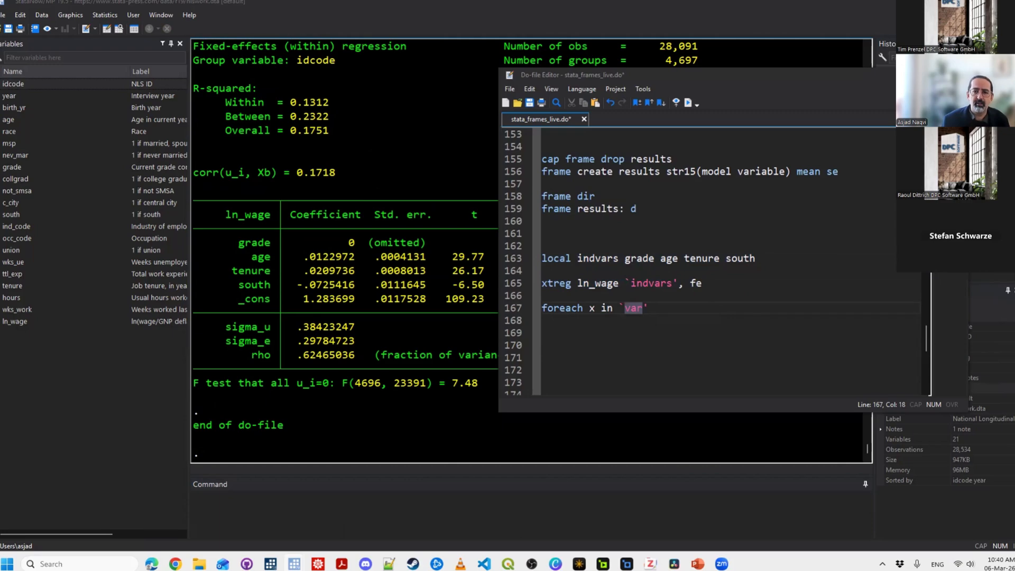
type("list")
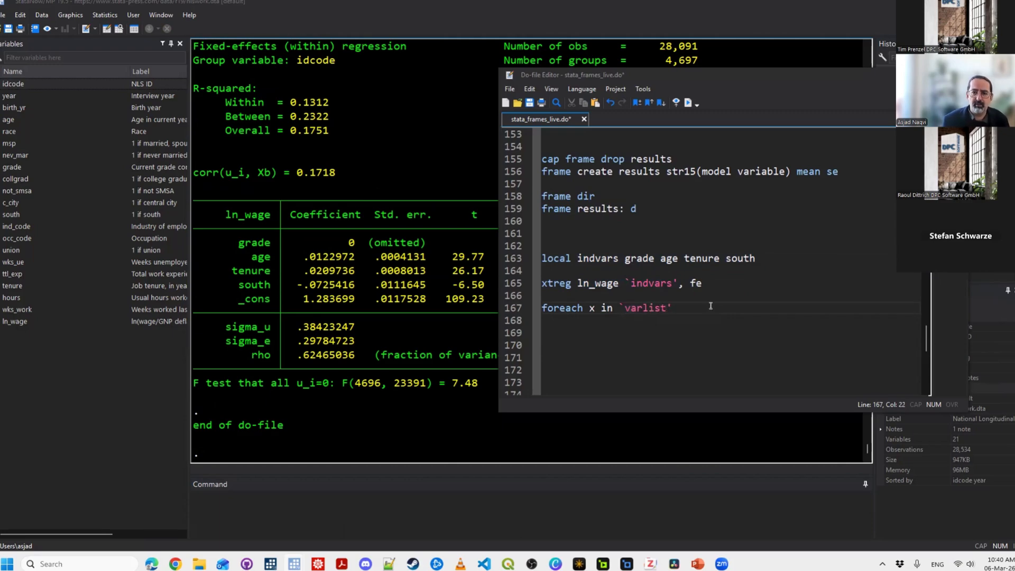
key("BackSpace")
key("BackSpace")
key("BackSpace")
key("BackSpace")
key("BackSpace")
key("BackSpace")
key("BackSpace")
type("id")
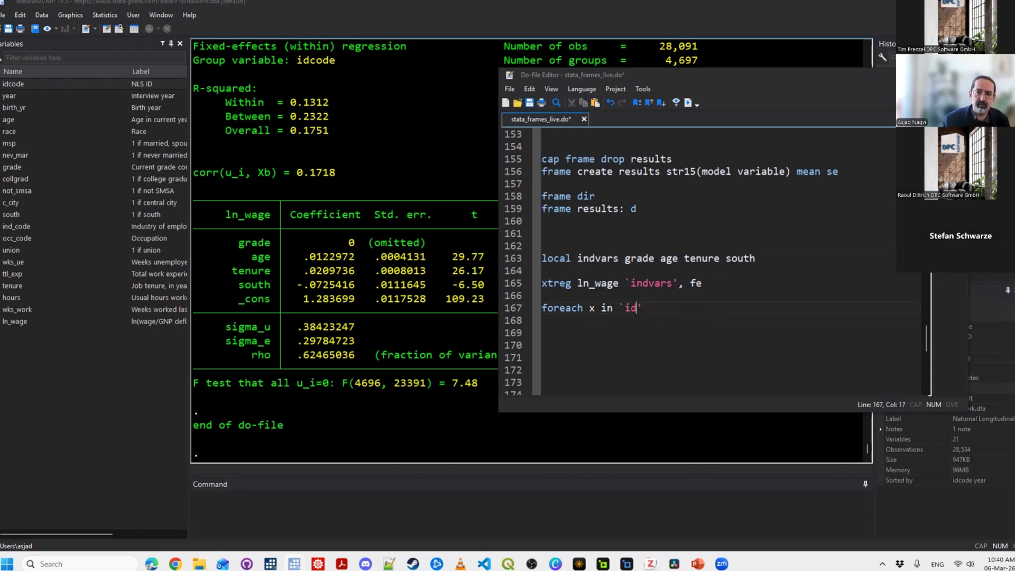
type("dvars")
Append _cons to the foreach loop's list and open a braced loop body.
left_click(711, 306)
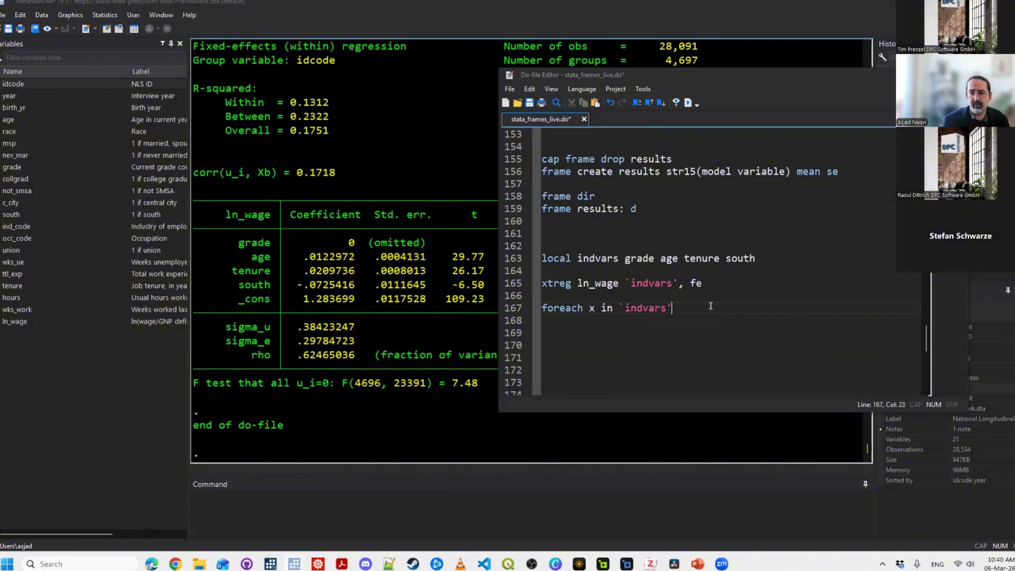
type("_")
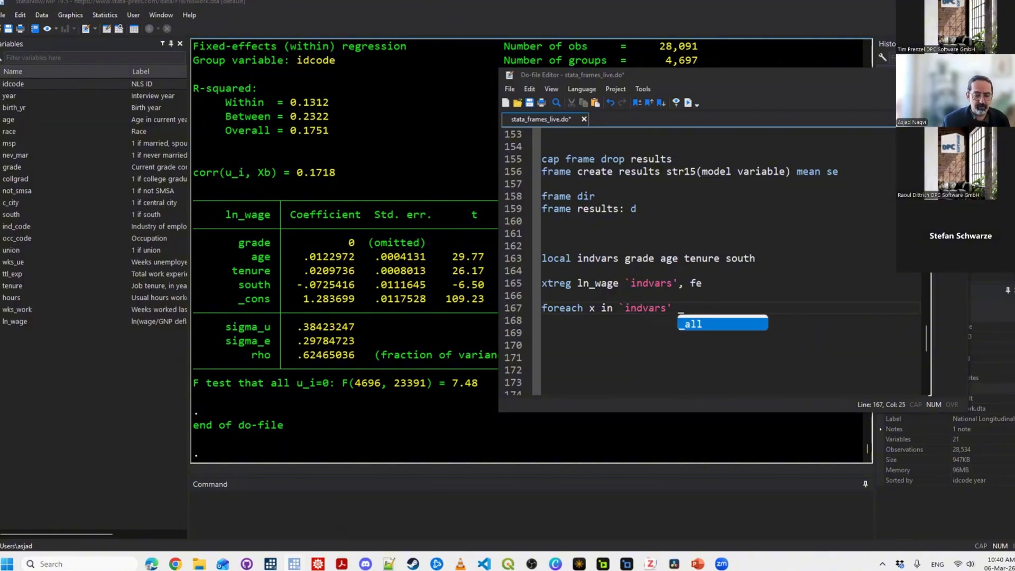
type("cons {")
key("Return")
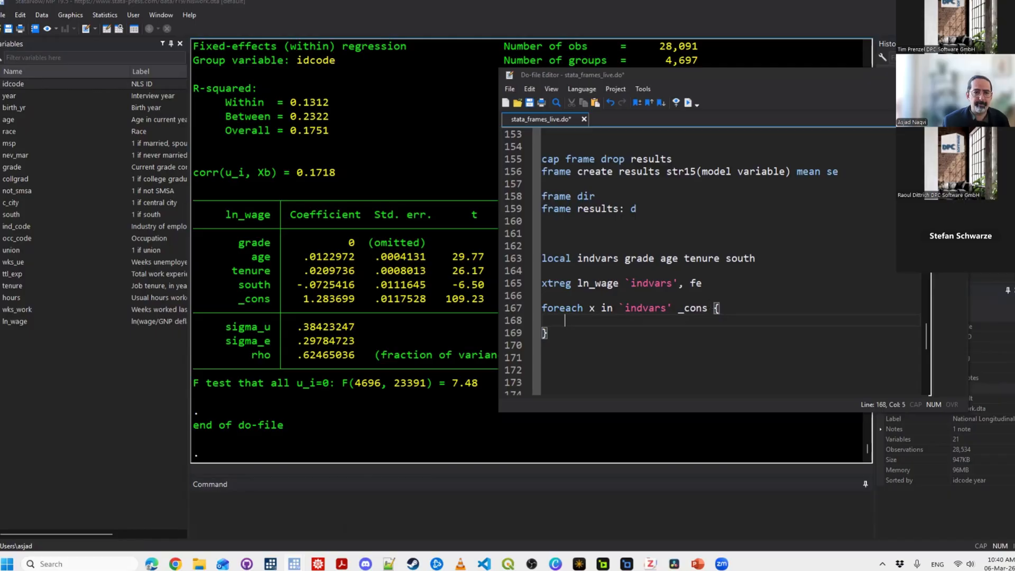
Inside the loop, write frame post results ("fe") ("`x'") and open the parenthesis for the third posted value.
type("frame")
type("post ")
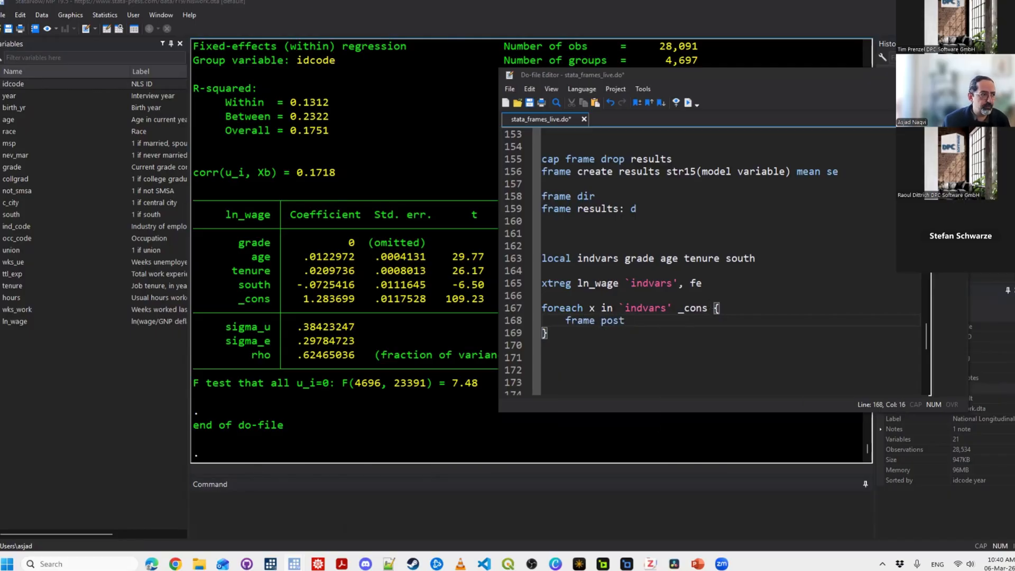
type("results")
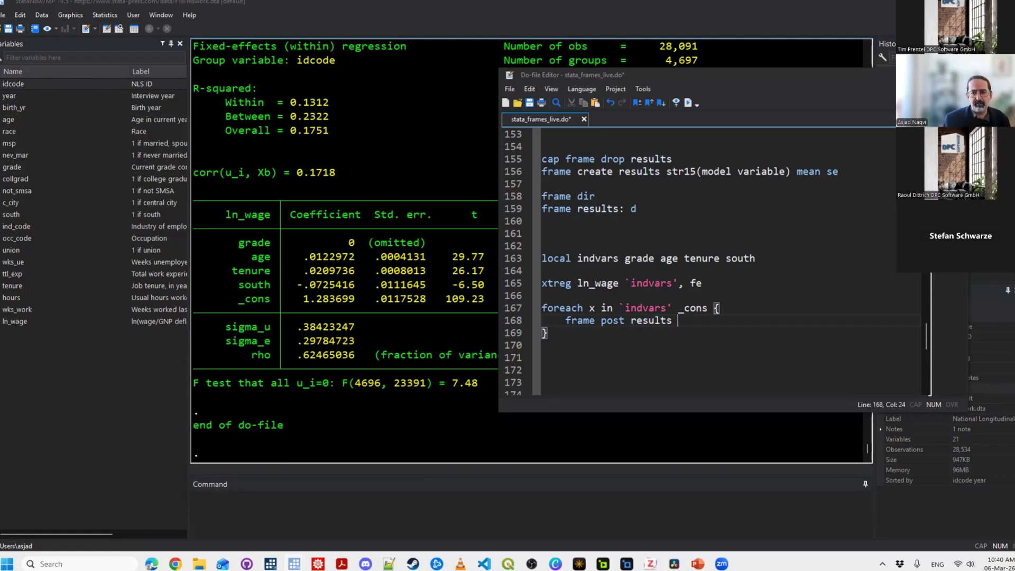
type("(\"fe\")")
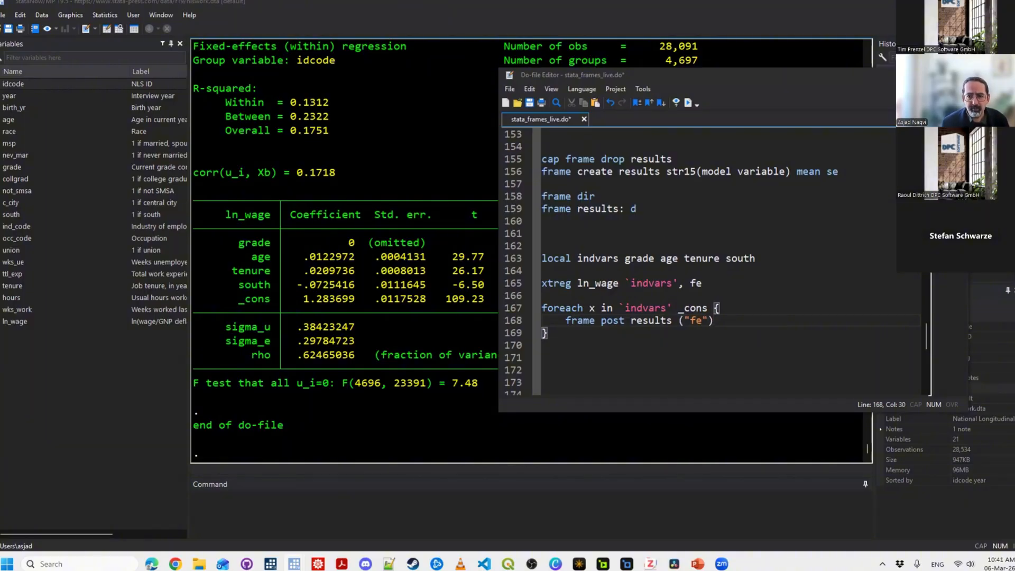
type(" (\"`")
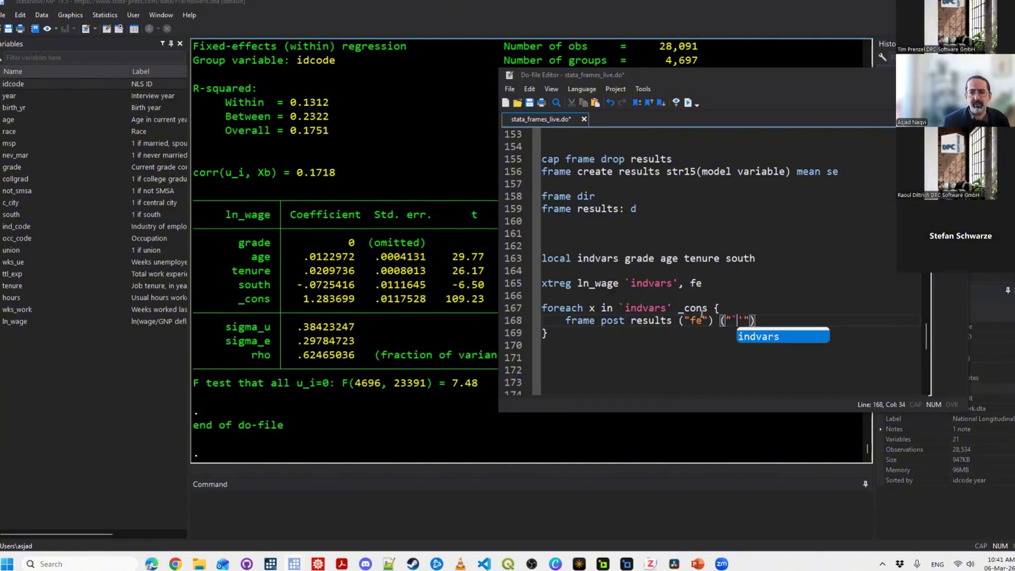
type("x")
key("End")
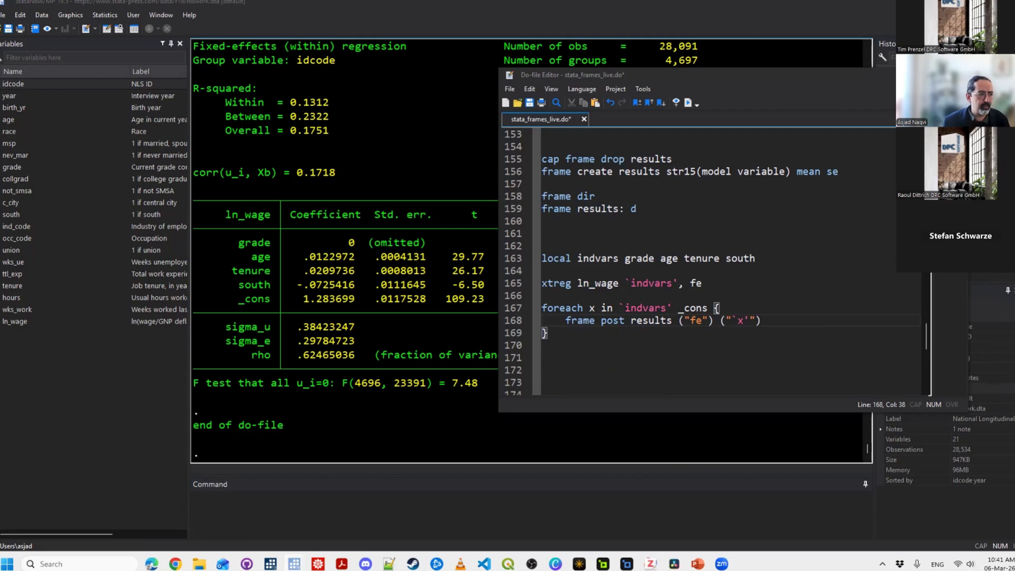
type("(")
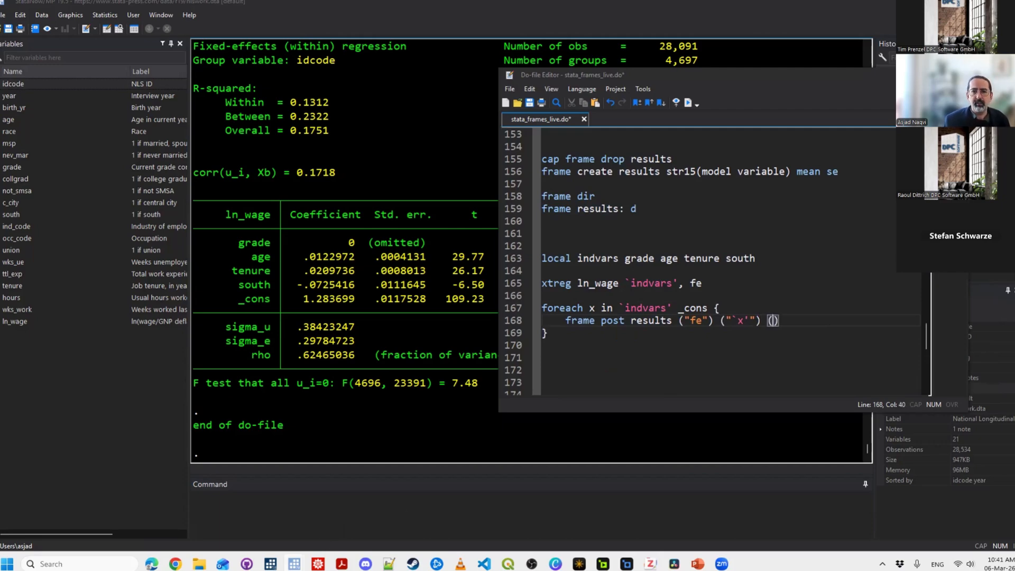
Run ereturn list in the main Stata window and look through the estimation results stored by the regression.
key("ctrl+1")
type("return")
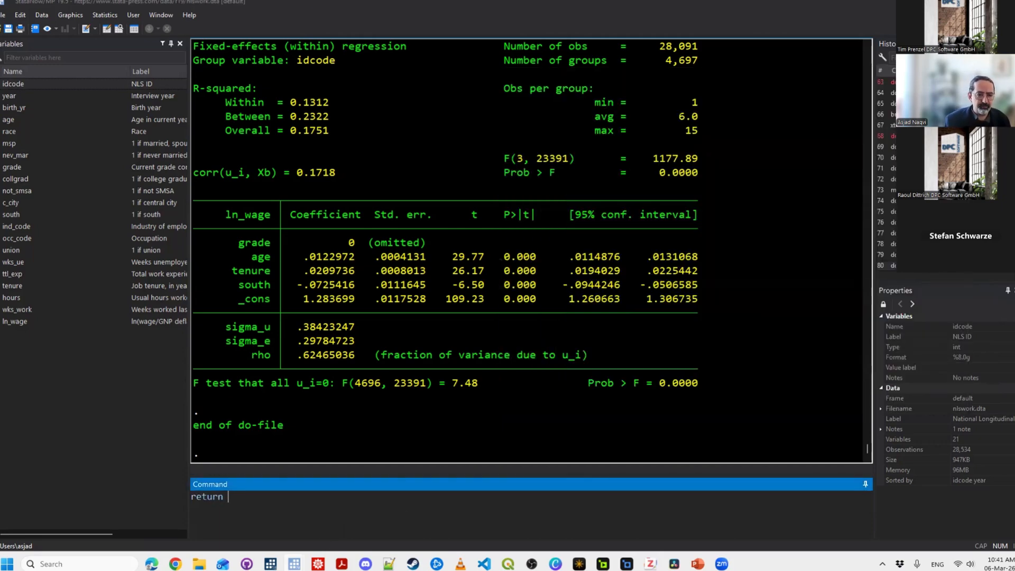
key("BackSpace")
key("BackSpace")
key("BackSpace")
key("BackSpace")
key("BackSpace")
key("BackSpace")
key("BackSpace")
type("ereturn list")
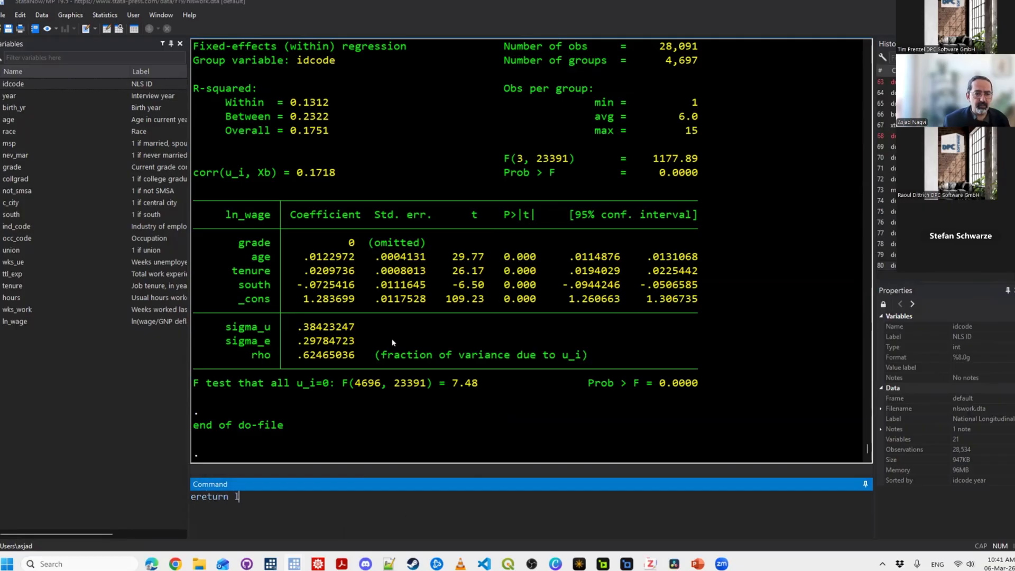
key("Return")
scroll(426, 286, "up", 15)
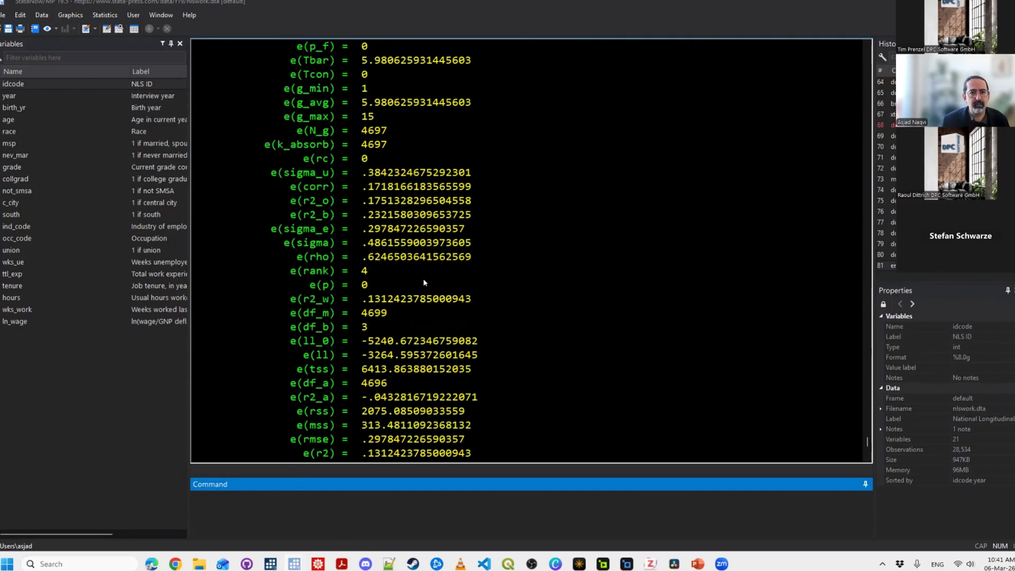
scroll(366, 292, "up", 1)
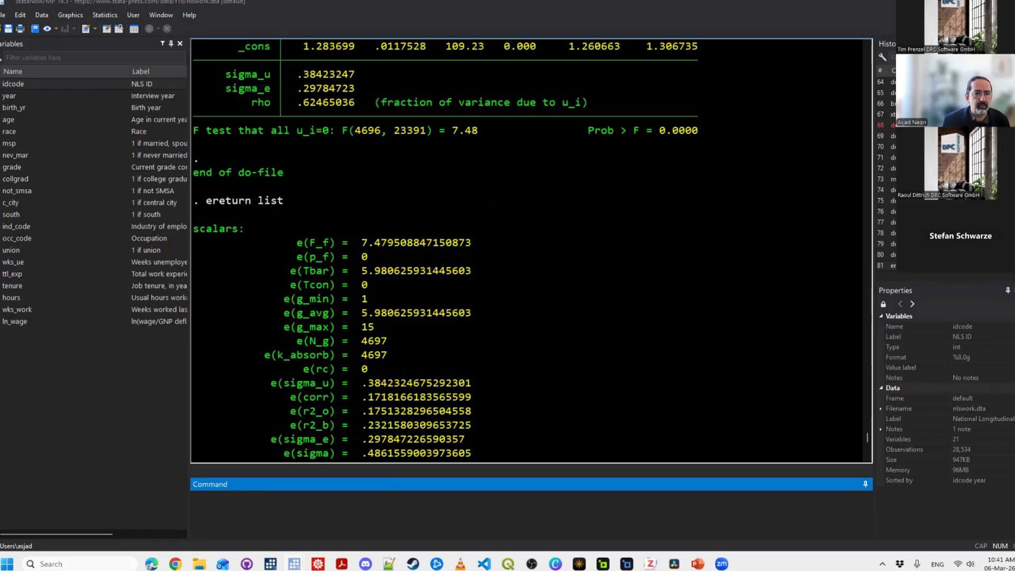
scroll(366, 292, "down", 12)
Run return list, display the coefficient table matrix with mat li r(table), and look back through the stored results.
type("return list")
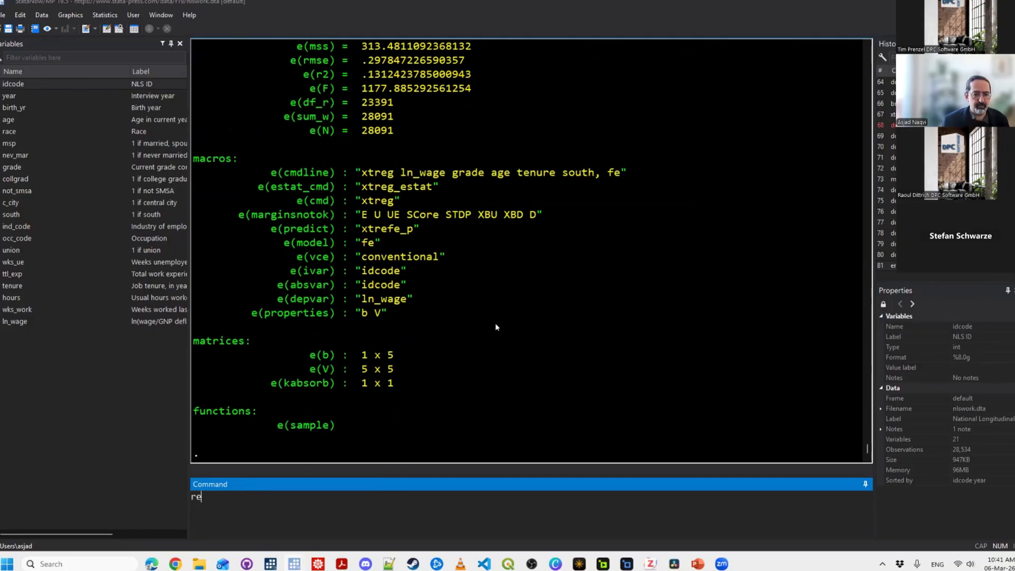
key("Return")
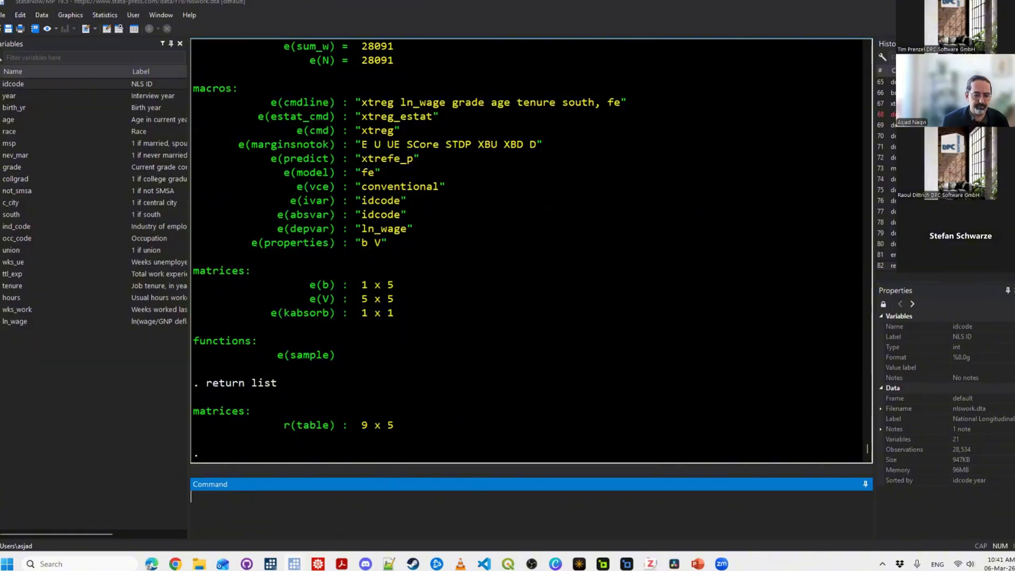
type("mat li r(table)")
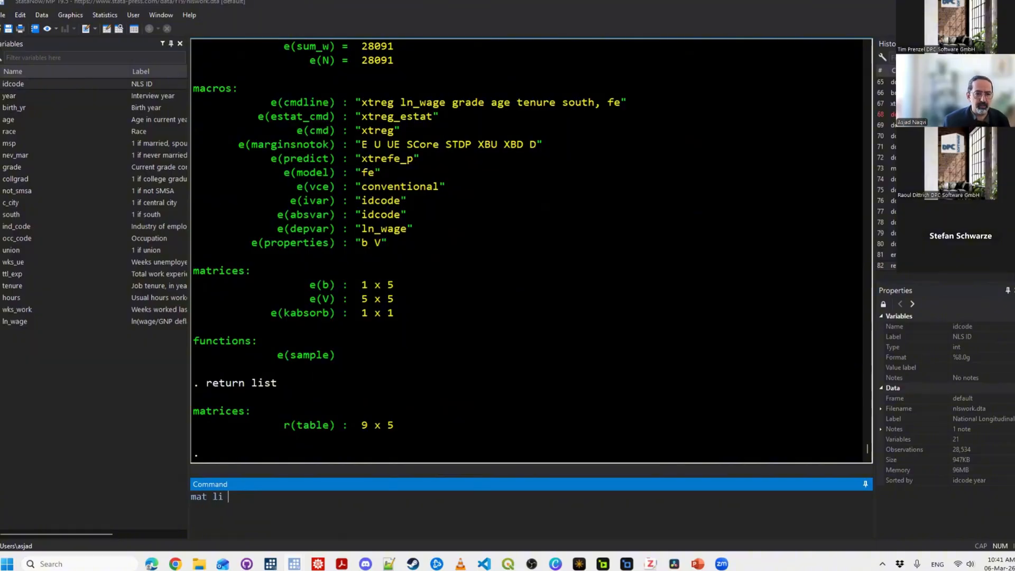
key("Return")
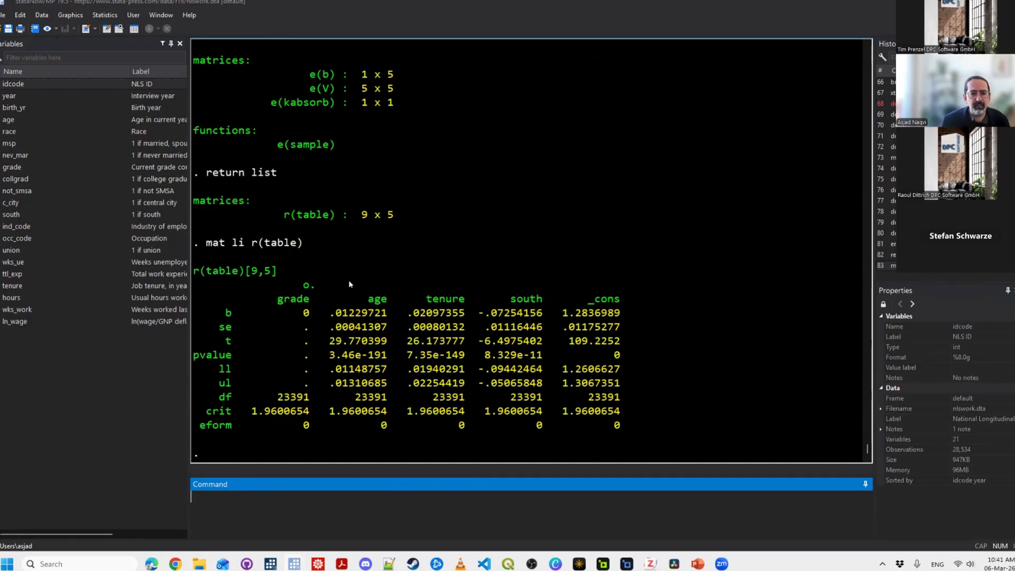
scroll(391, 244, "up", 12)
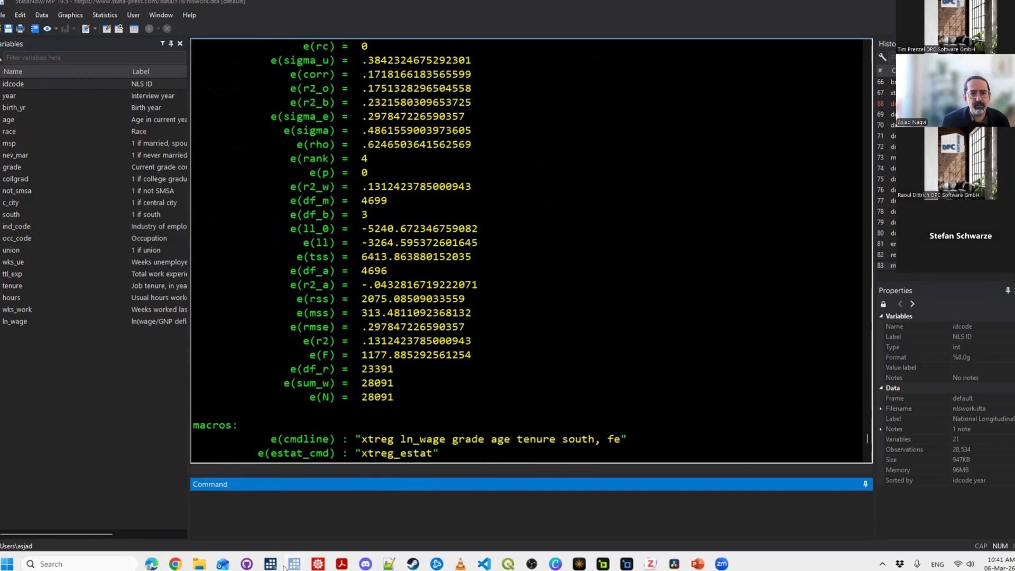
scroll(731, 336, "up", 5)
scroll(730, 335, "down", 9)
Complete the frame post line in the do-file's loop with (_b[`x']) (_se[`x']) and save the do-file.
key("super+7")
key("super+7")
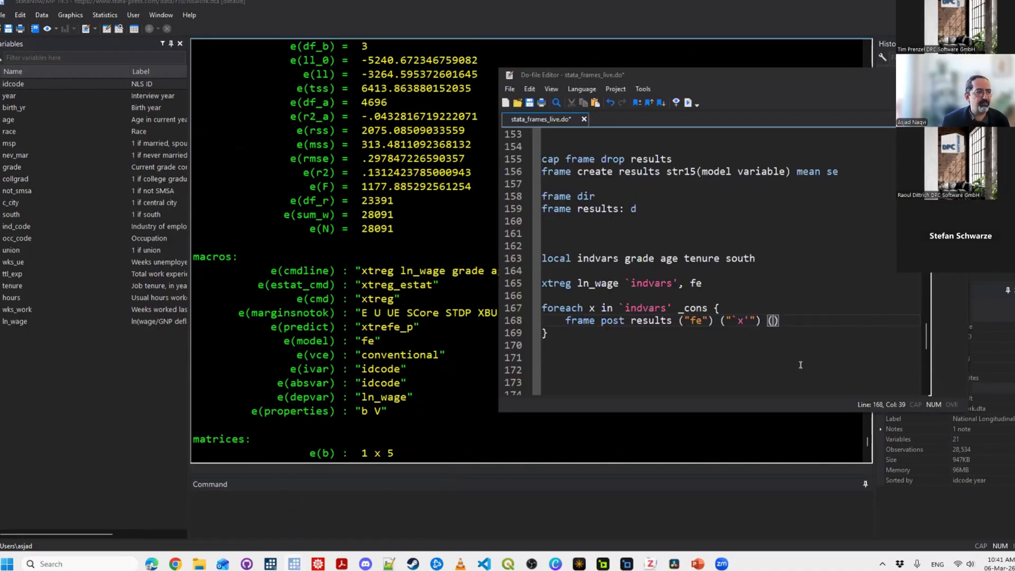
type("_b")
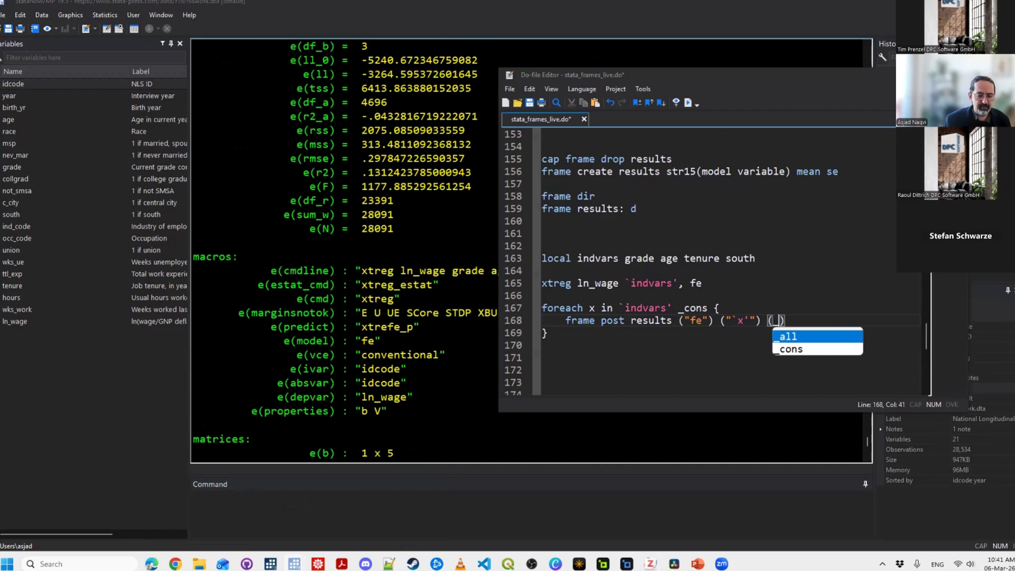
type("[`x'] (")
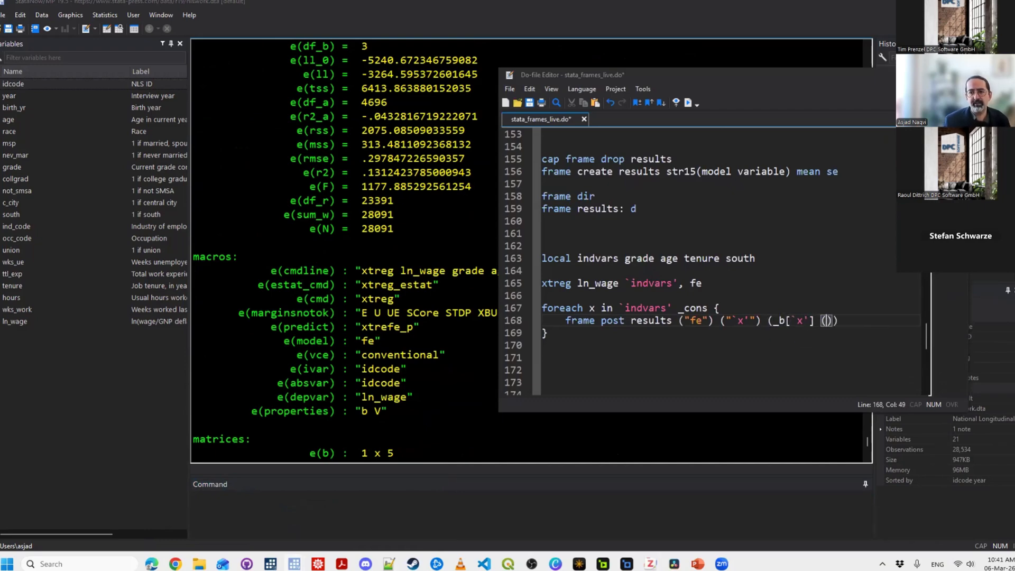
key("BackSpace")
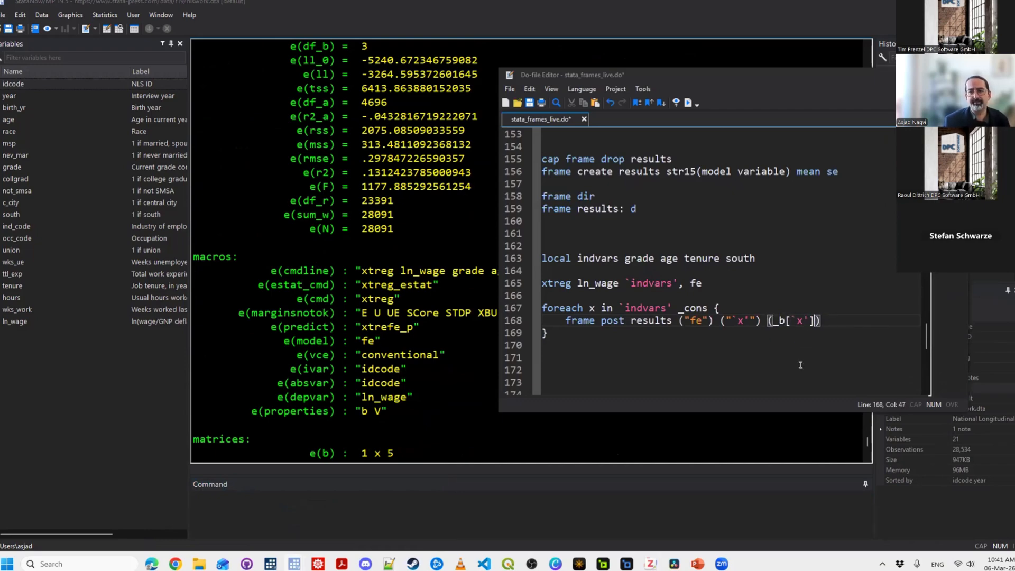
type(") (_se")
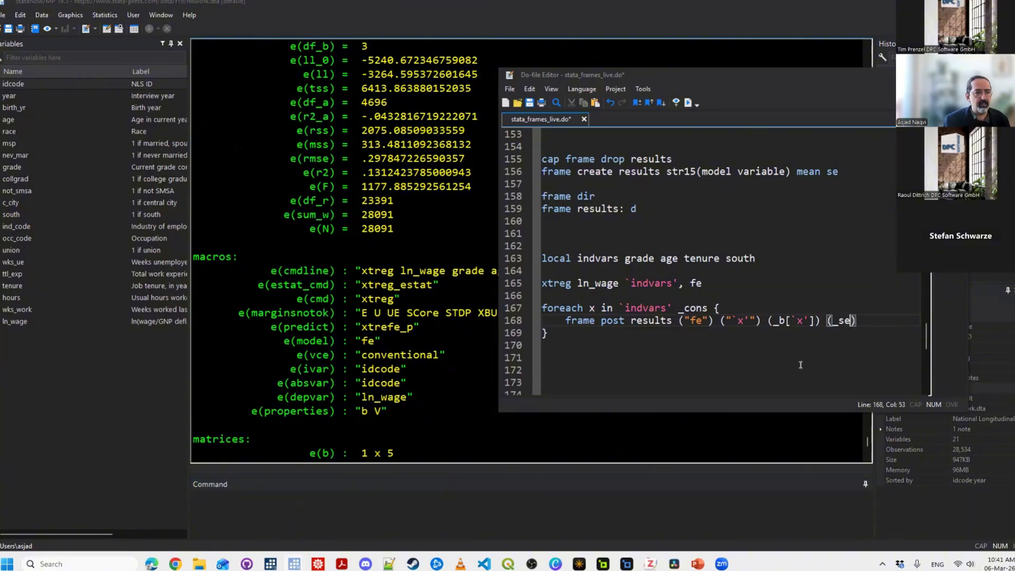
type("[`x']")
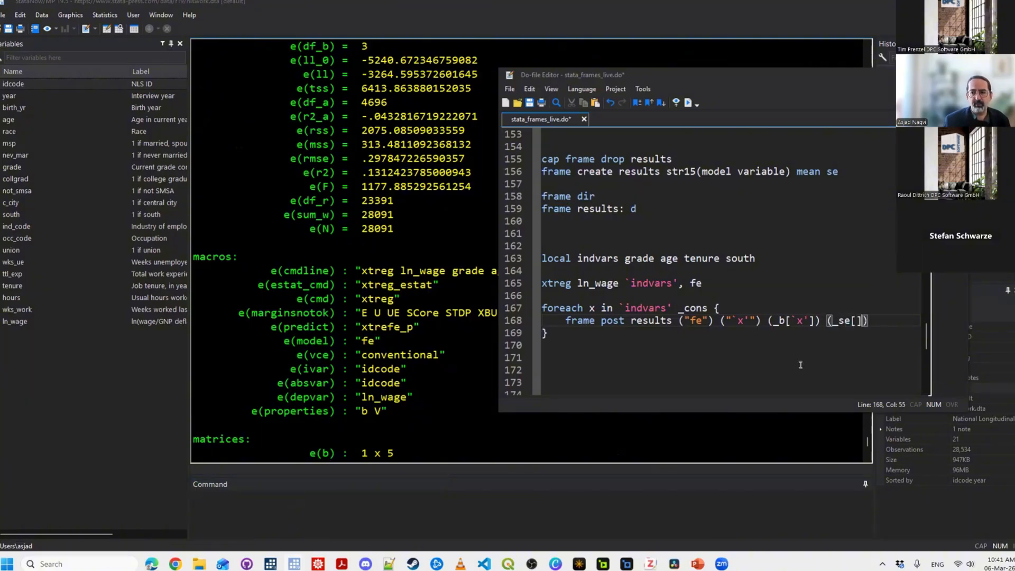
key("ctrl+s")
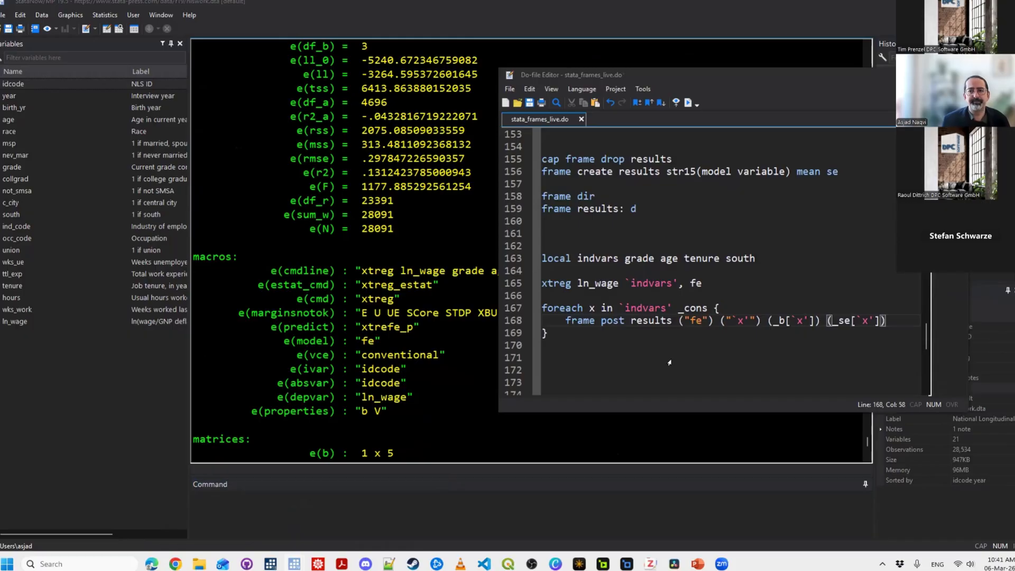
Run only the local indvars definition and the xtreg ln_wage `indvars', fe line from the do-file.
key("Up")
key("Up")
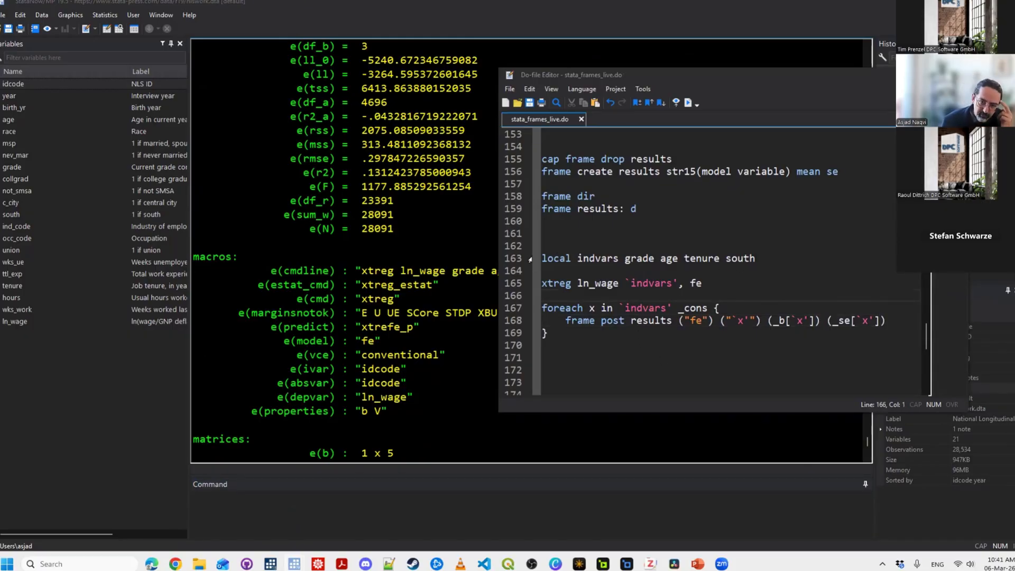
left_click_drag(757, 258, 542, 257)
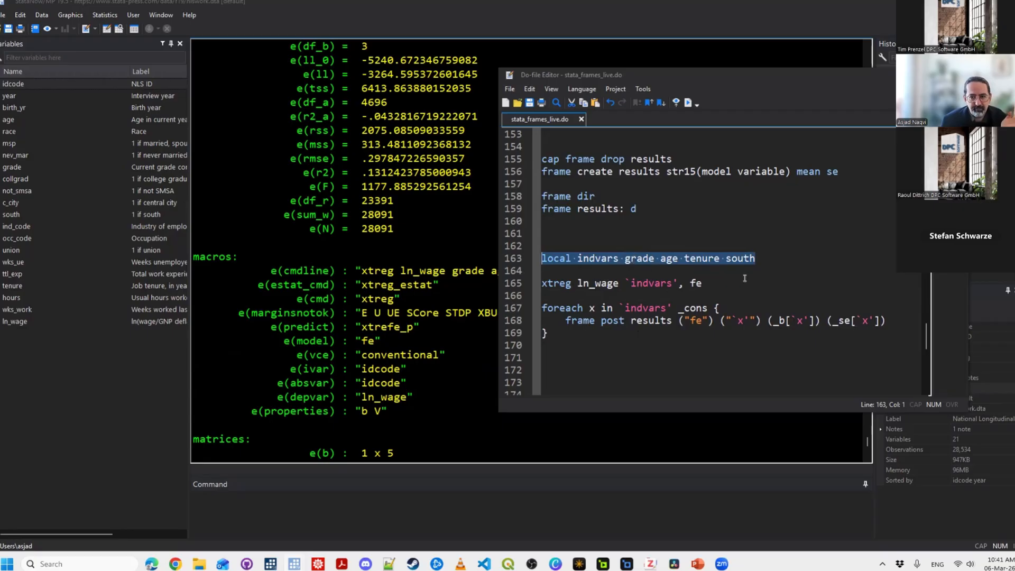
left_click_drag(726, 291, 607, 283)
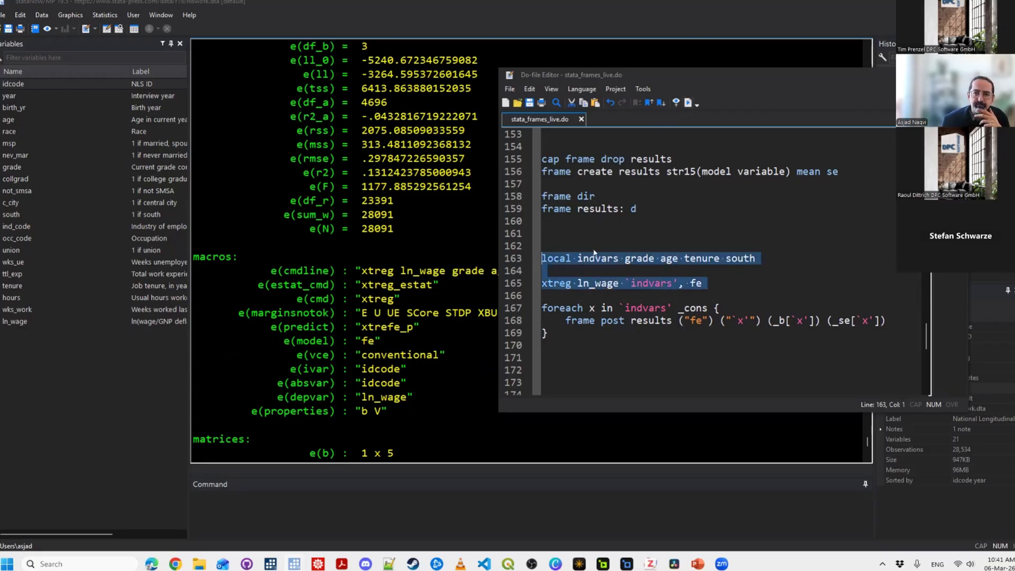
key("ctrl+d")
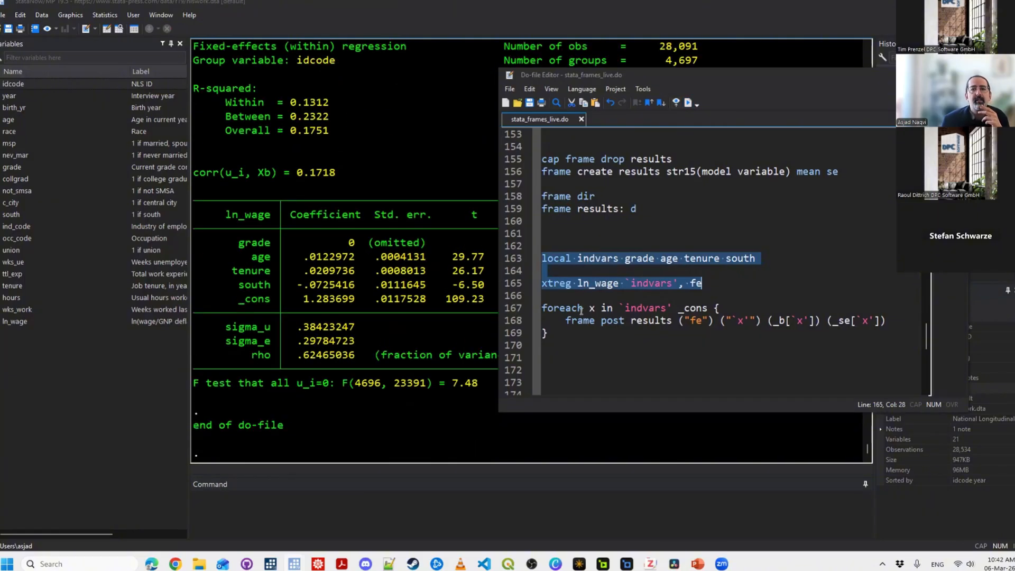
Run the whole block from the local indvars definition through the end of the foreach posting loop.
left_click(596, 259)
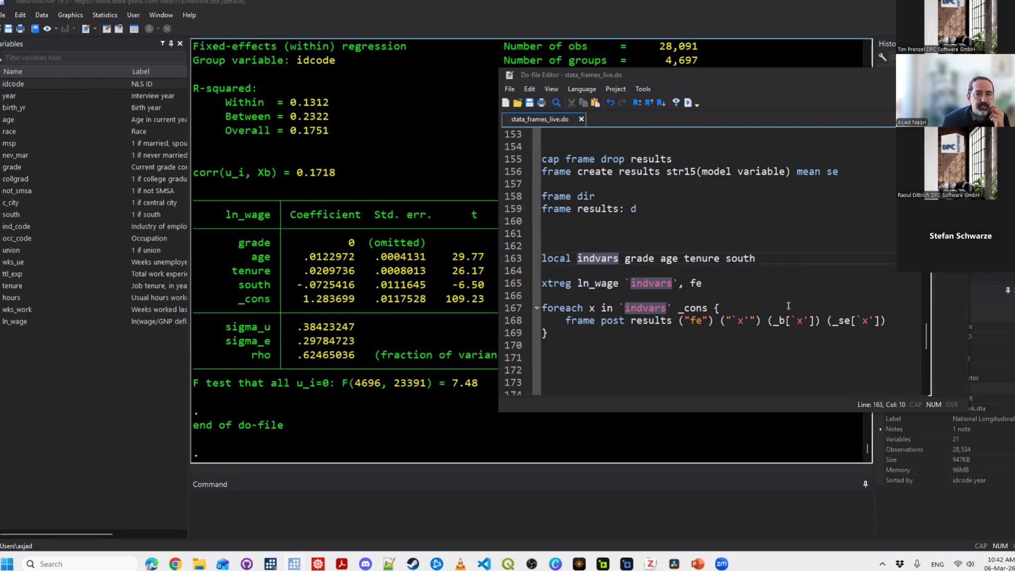
left_click(581, 346)
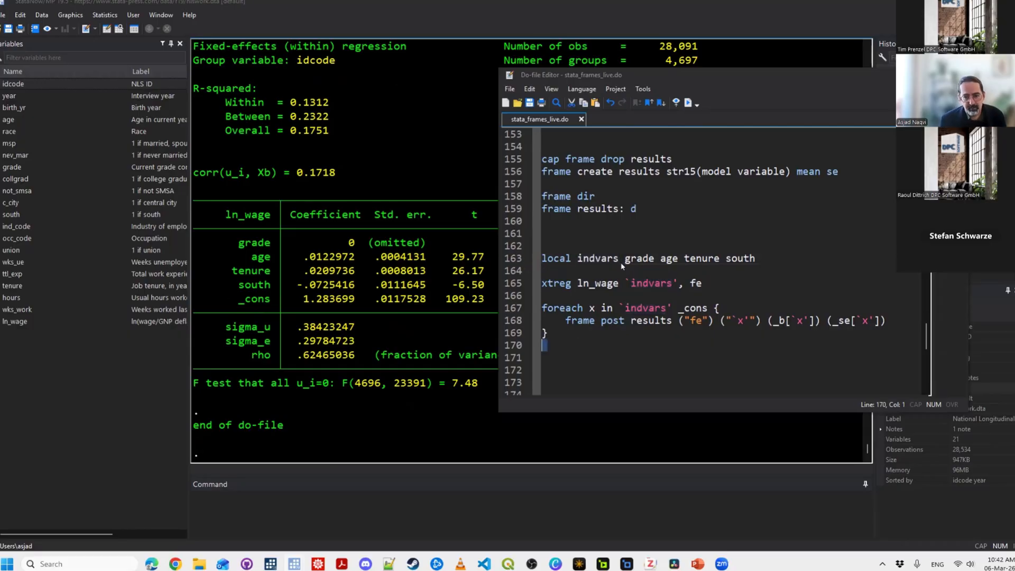
key("shift+Up")
key("shift+Up")
key("shift+Up")
key("shift+Up")
key("shift+Up")
key("shift+Up")
key("shift+Up")
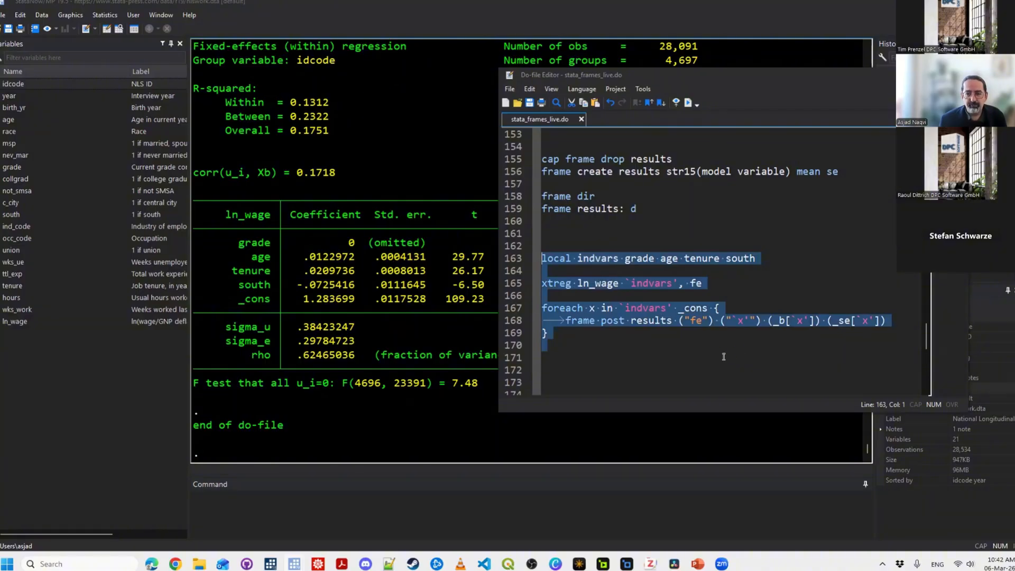
key("ctrl+d")
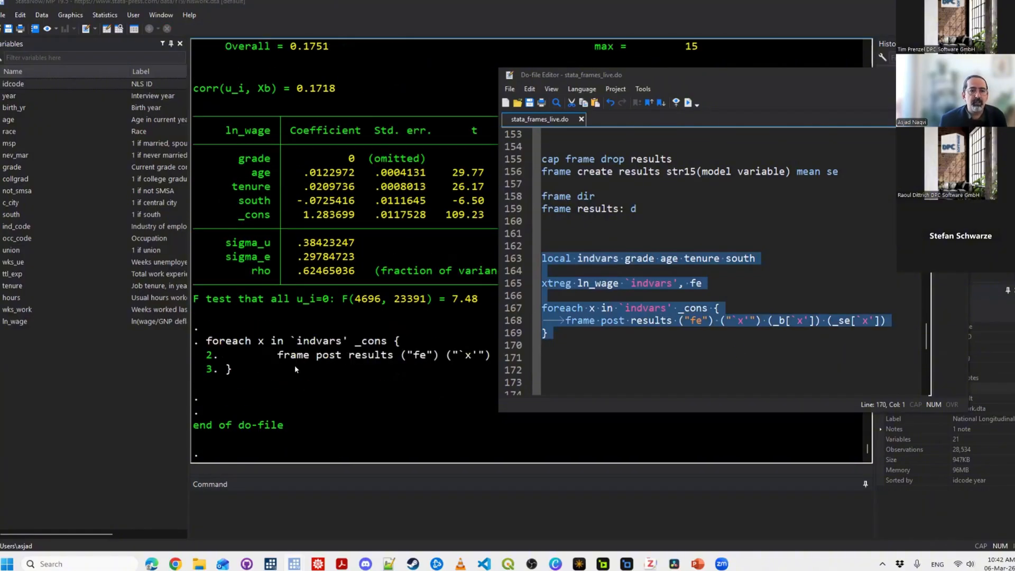
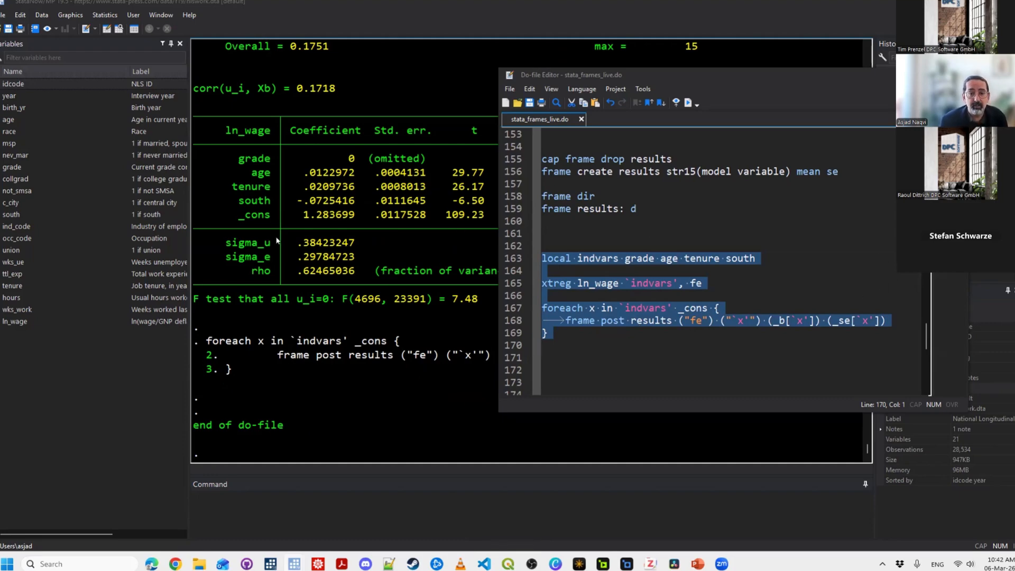
In the main Stata window, switch to the results frame with frame change results and browse its data.
scroll(787, 62, "up", 4)
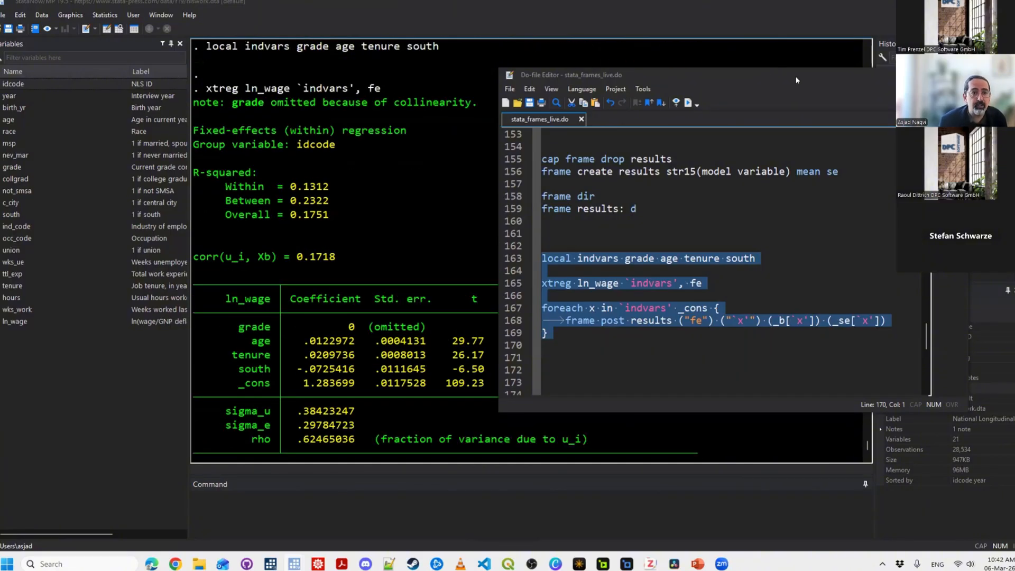
left_click_drag(742, 75, 962, 77)
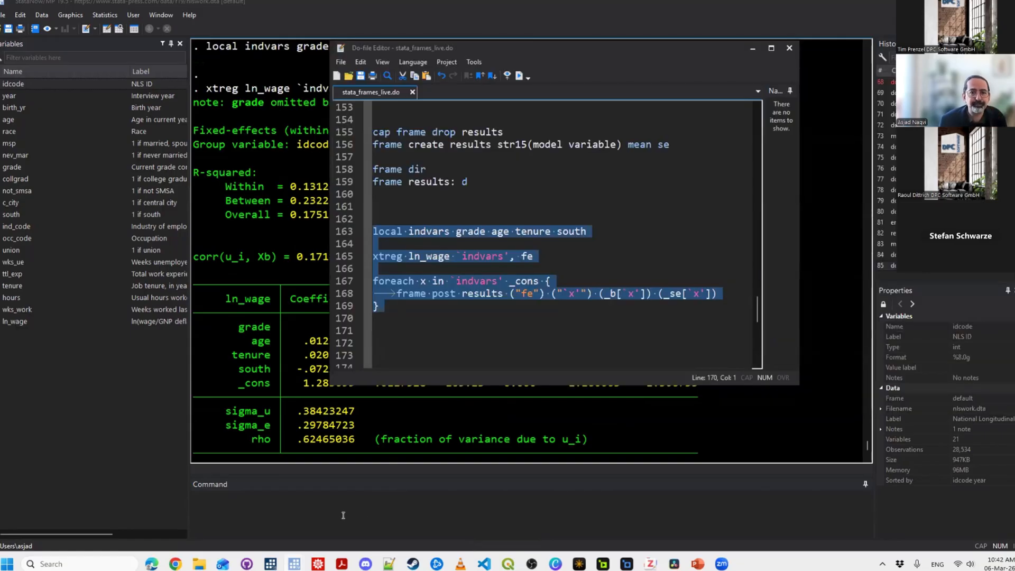
left_click(423, 343)
left_click(338, 502)
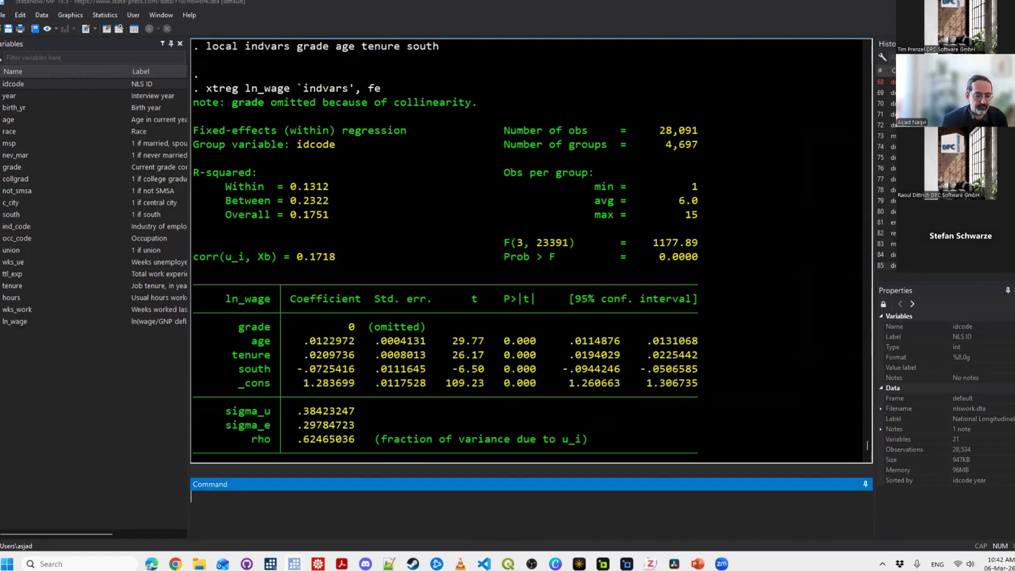
type("frame change retul")
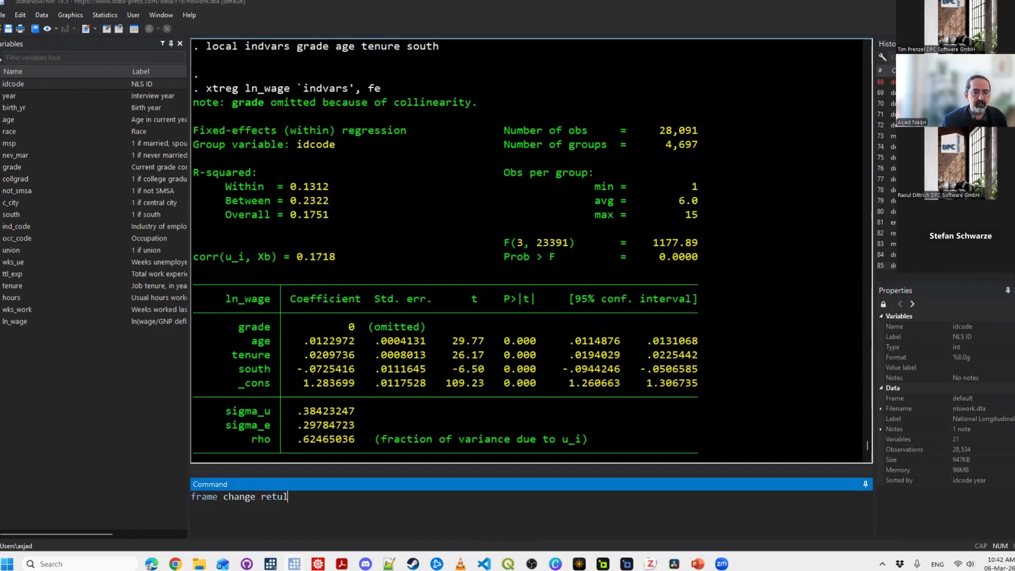
key("BackSpace")
key("BackSpace")
key("BackSpace")
type("sults")
key("Return")
type("br")
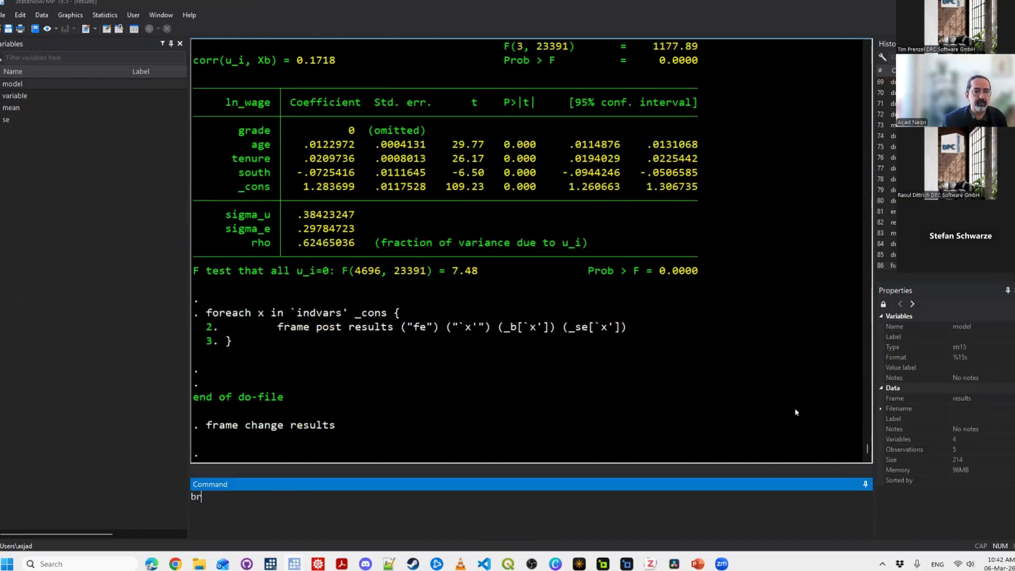
key("Return")
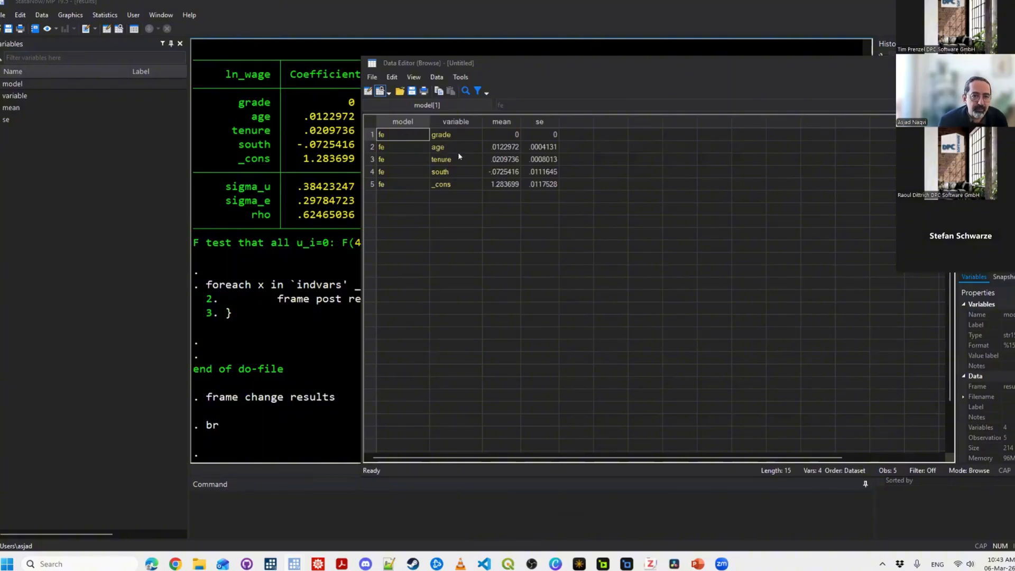
Compare the posted variable, mean and se values in the results frame with the regression output table.
left_click_drag(459, 148, 459, 196)
left_click(500, 148)
key("Down")
key("Down")
key("Down")
key("Right")
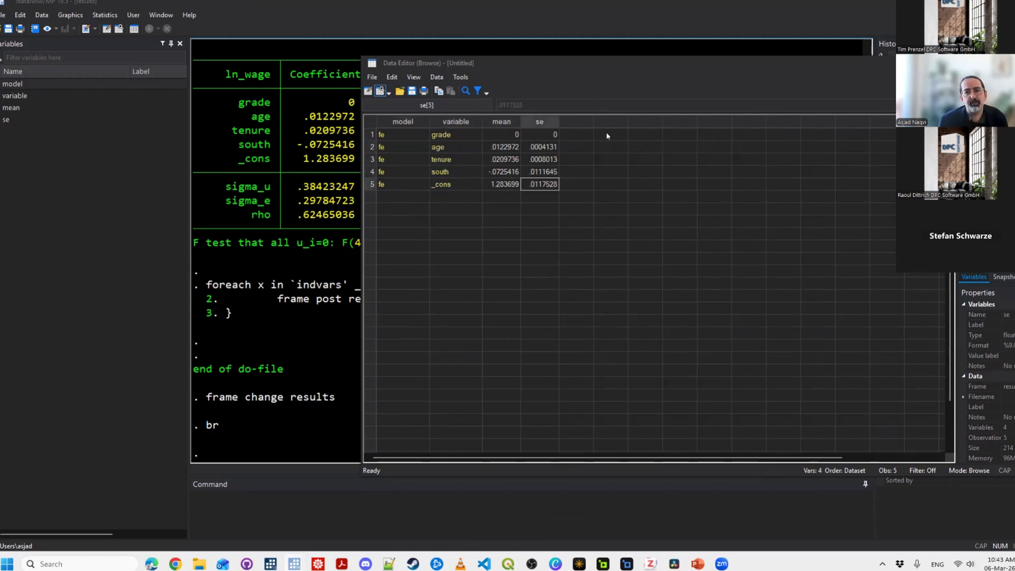
left_click_drag(588, 63, 669, 194)
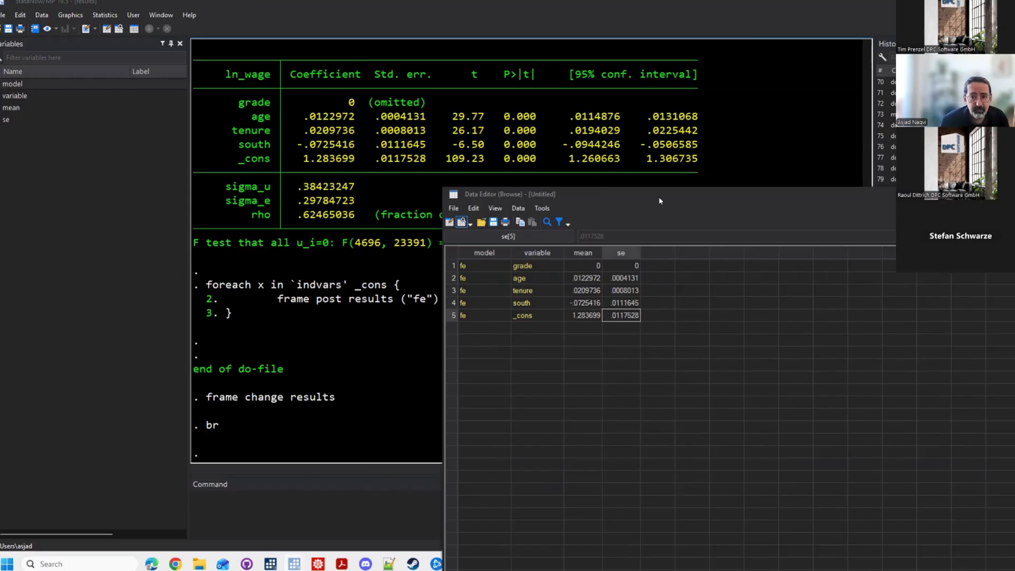
left_click_drag(659, 198, 659, 198)
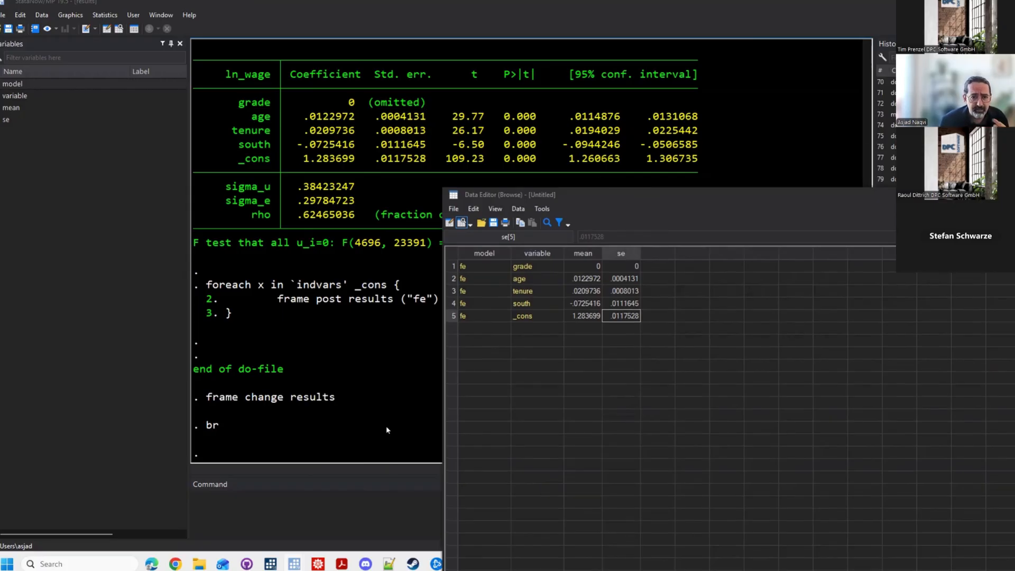
left_click(296, 562)
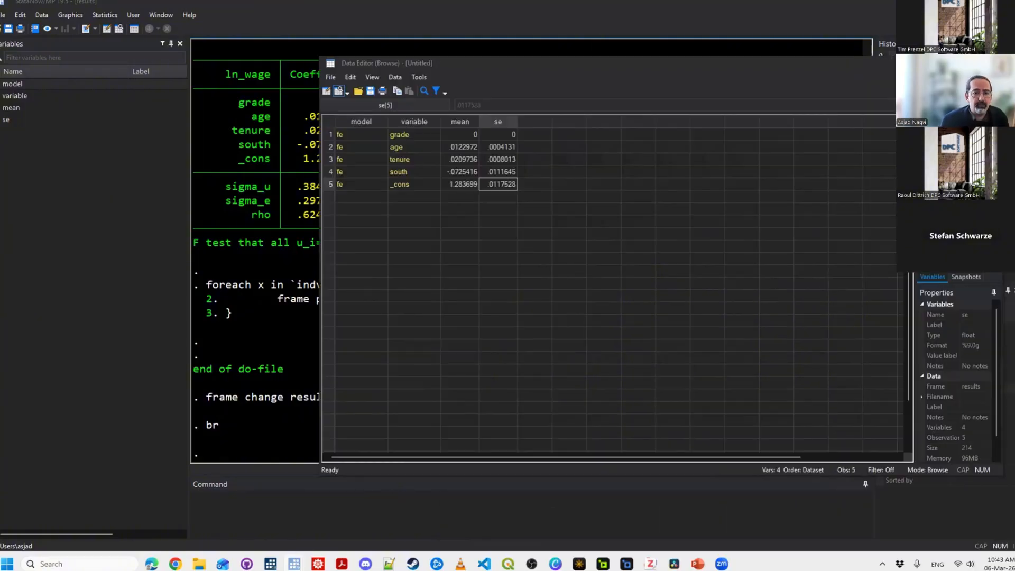
key("alt+Tab")
left_click(295, 563)
left_click(296, 563)
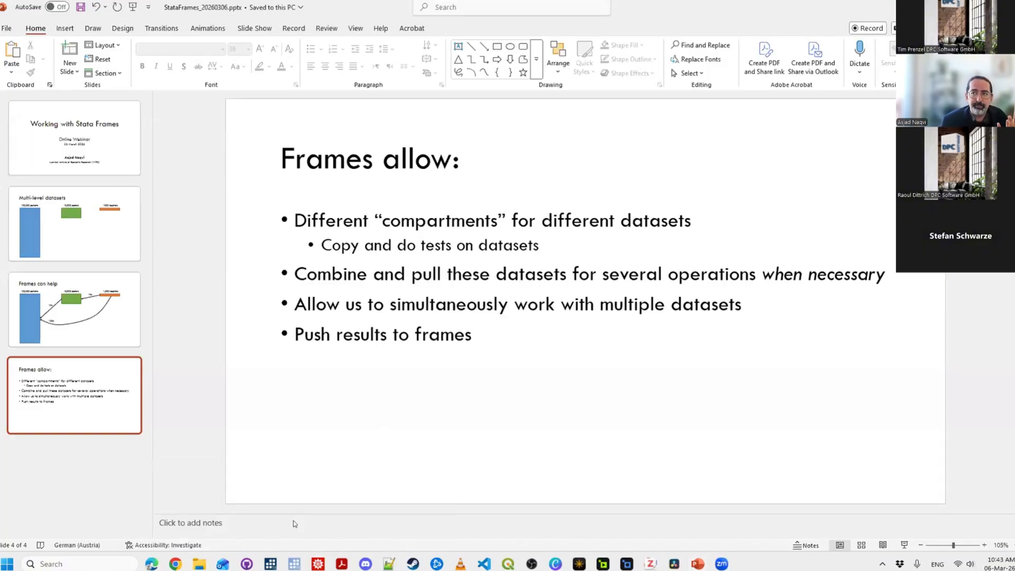
key("super+Down")
key("super+Down")
key("super+7")
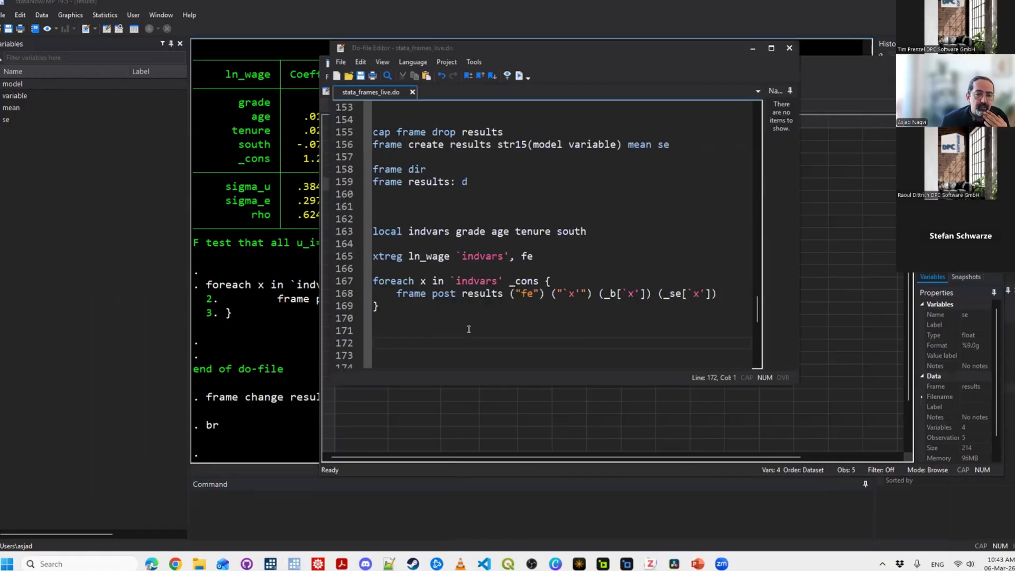
left_click(462, 328)
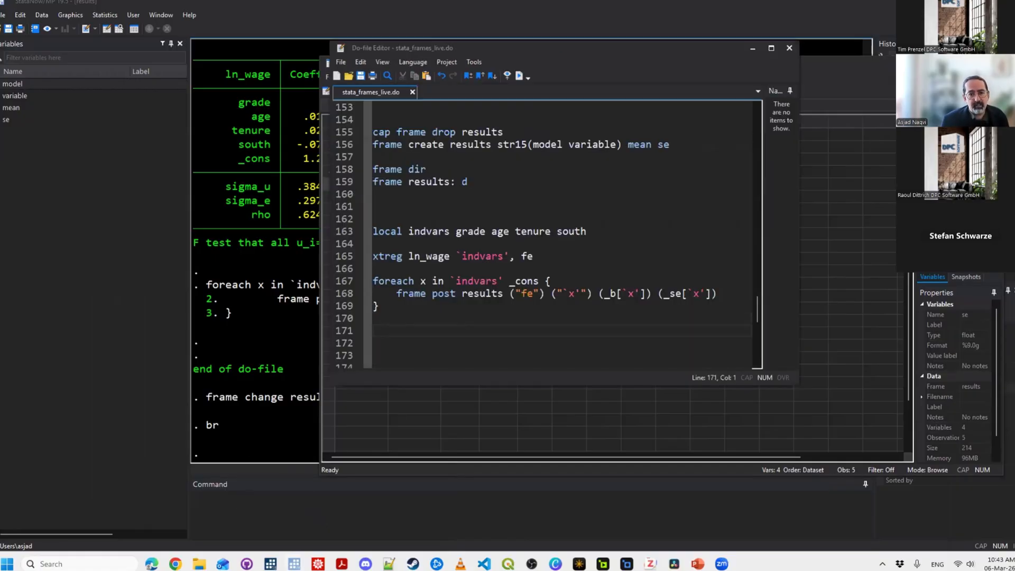
Switch back to the default frame by running frame change default.
left_click(296, 505)
type("ra")
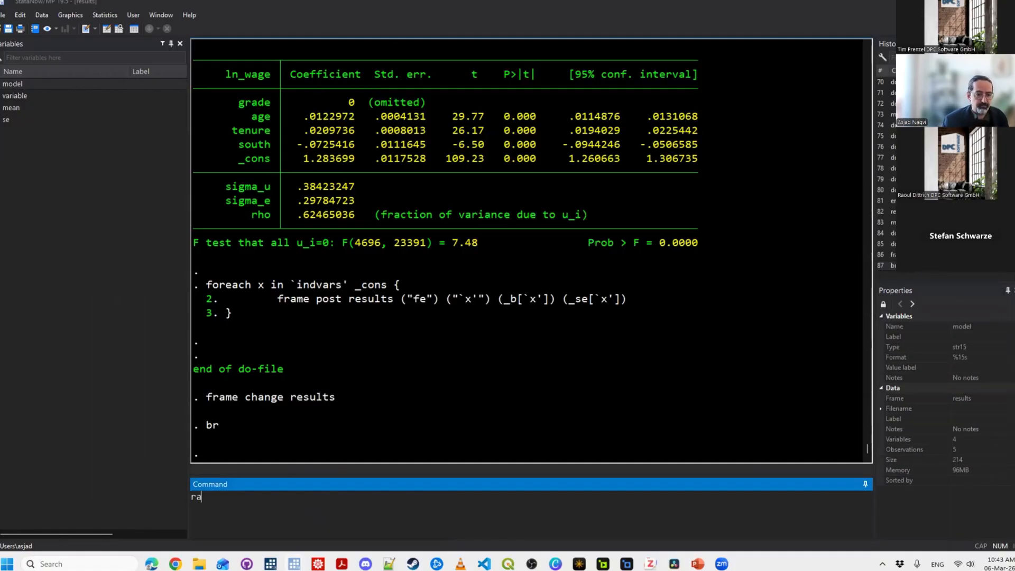
key("BackSpace")
key("BackSpace")
type("frame cha")
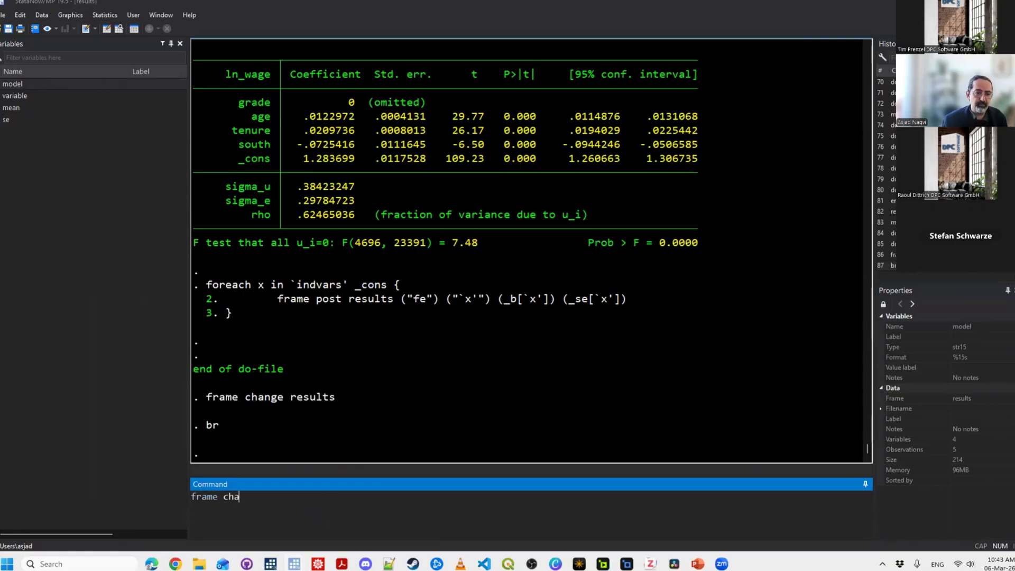
type("nge default")
key("Return")
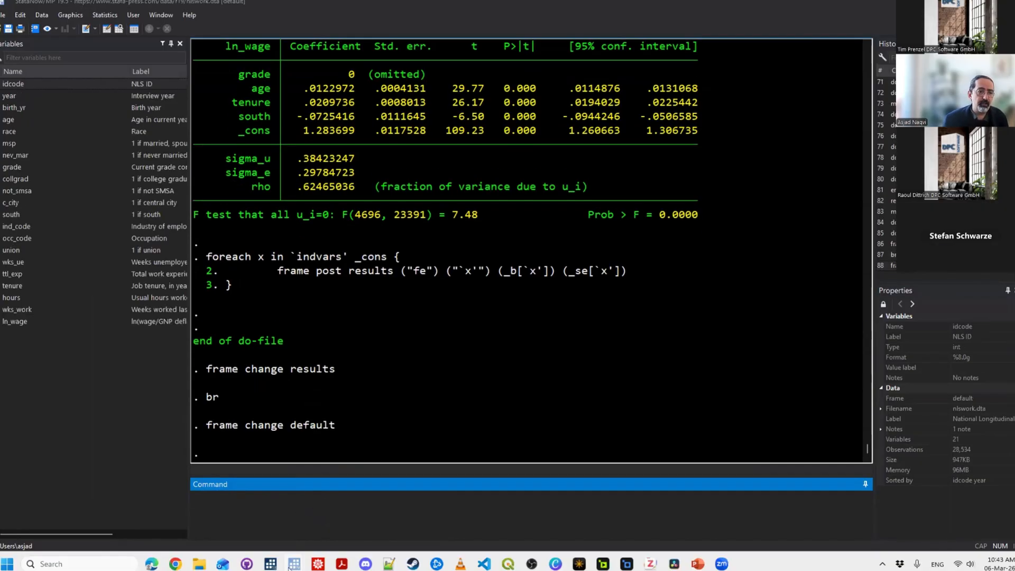
In the do-file, remove the blank line between the xtreg command and the foreach loop, keeping one above xtreg.
key("super+7")
key("super+7")
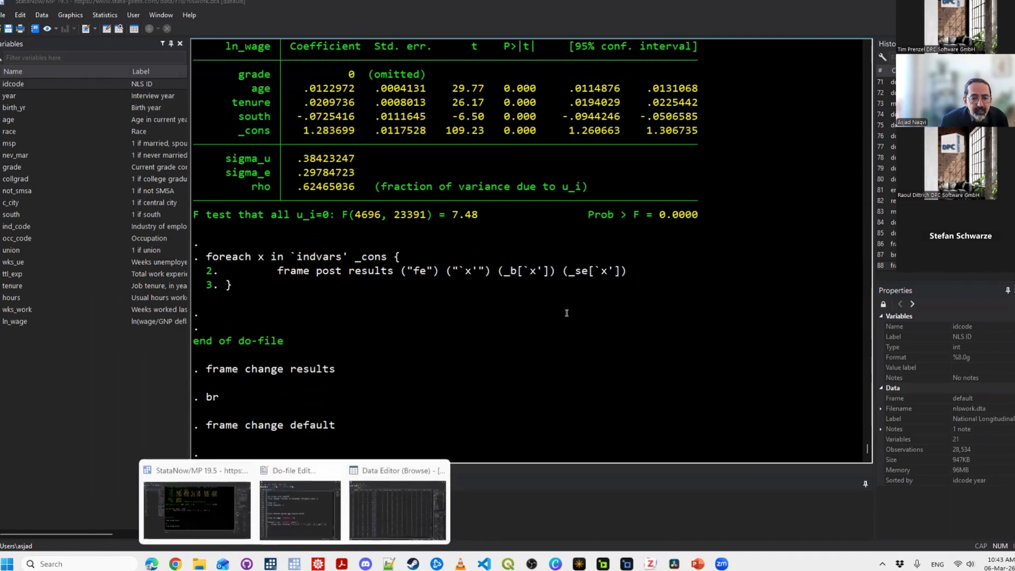
key("Up")
key("Up")
key("Up")
key("Up")
key("Up")
key("Up")
key("Up")
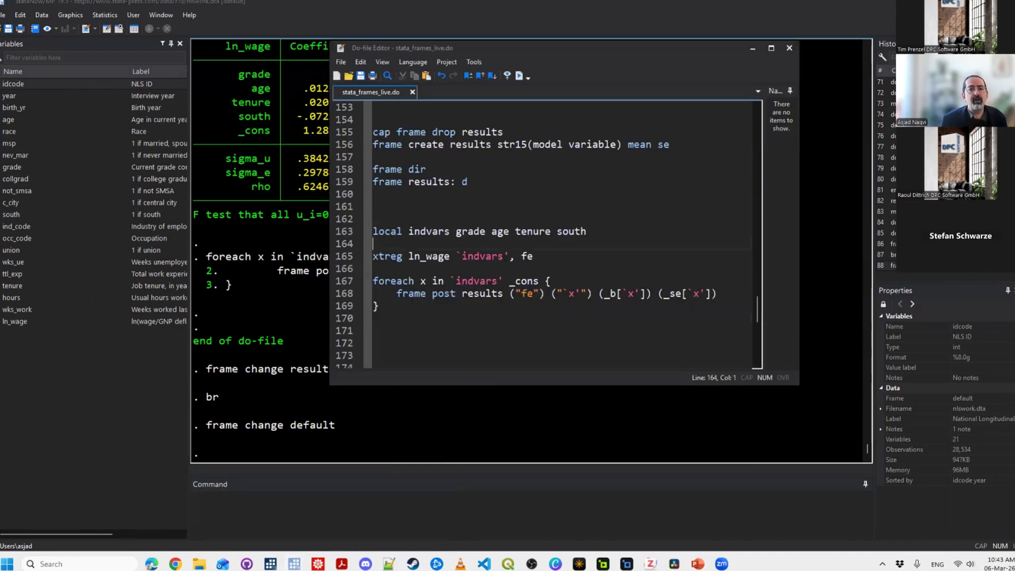
key("Delete")
key("Down")
key("Delete")
key("Up")
key("Return")
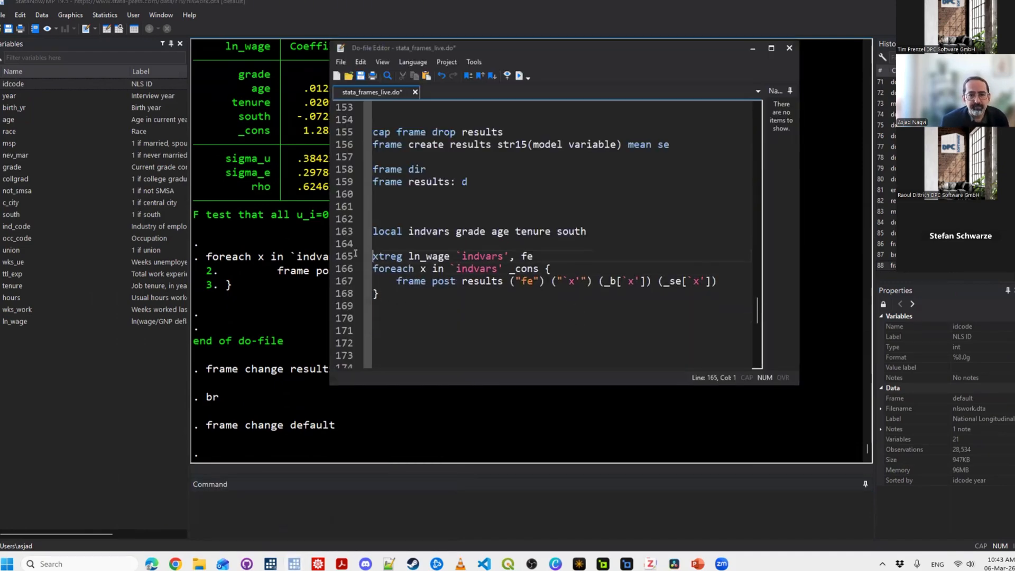
Duplicate the xtreg and foreach block below itself, changing fe to re in the estimator option and the posted model label.
key("Down")
key("Down")
left_click(384, 325)
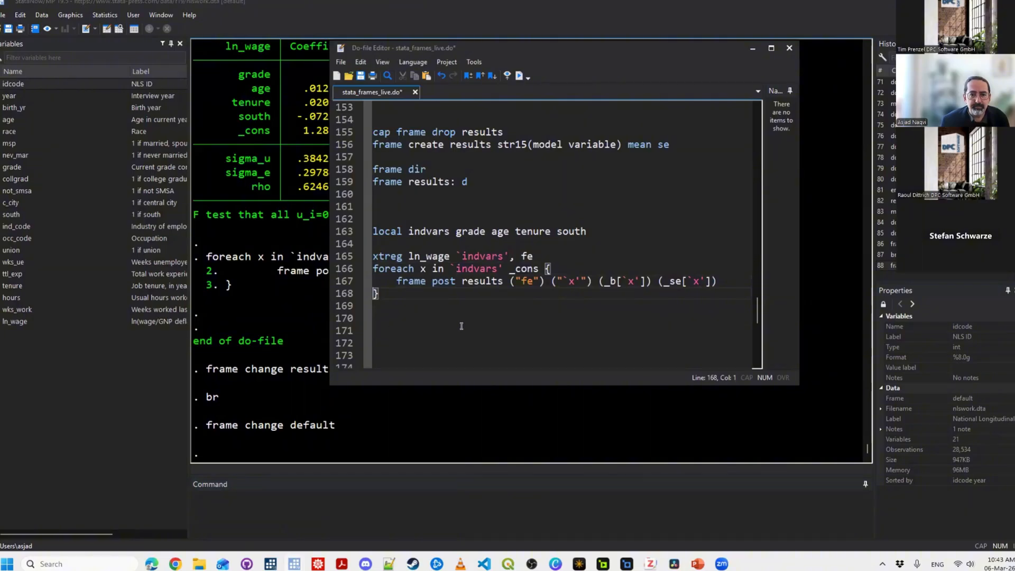
type("xtreg ln_wage `indvars', fe foreach x in `indvars' _cons { \tframe post results (\"fe\") (\"`x'\") (_b[`x']) (_se[`x']) }")
double_click(527, 320)
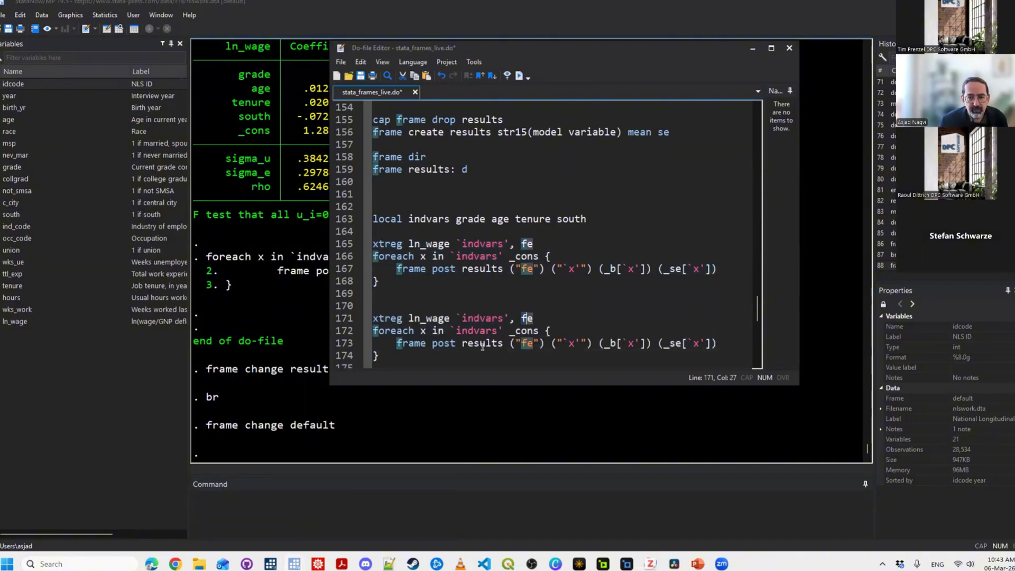
type("re")
left_click(426, 342)
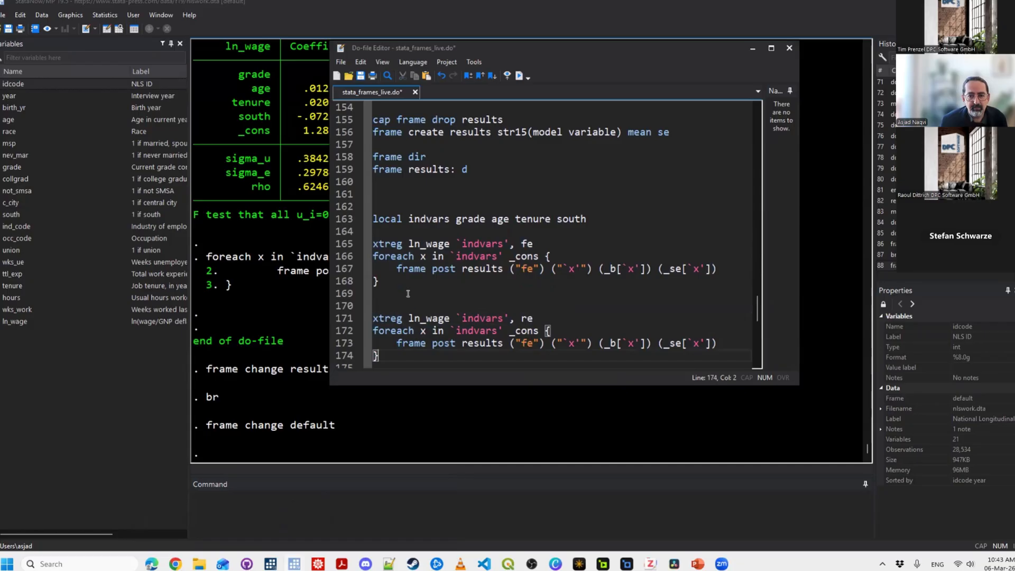
double_click(528, 343)
type("re")
Copy the re xtreg and foreach block and paste a third copy below it, separated by blank lines.
left_click(393, 295)
scroll(489, 318, "down", 2)
left_click(517, 300)
key("shift+Up")
key("shift+Up")
key("shift+Up")
key("shift+Up")
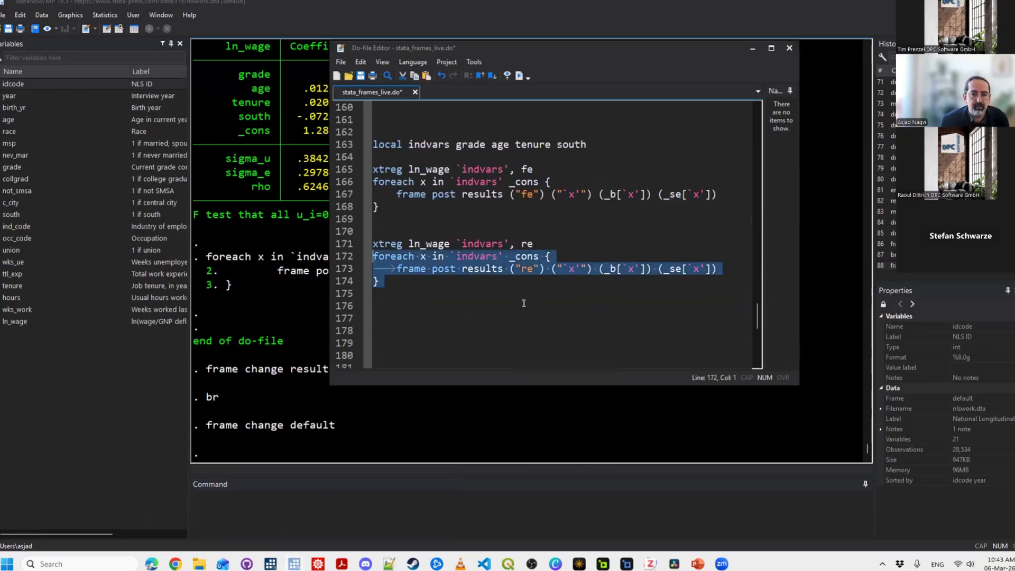
key("ctrl+c")
left_click(601, 321)
key("ctrl+v")
In the third block, change the xtreg option and the posted model label to mle.
double_click(527, 306)
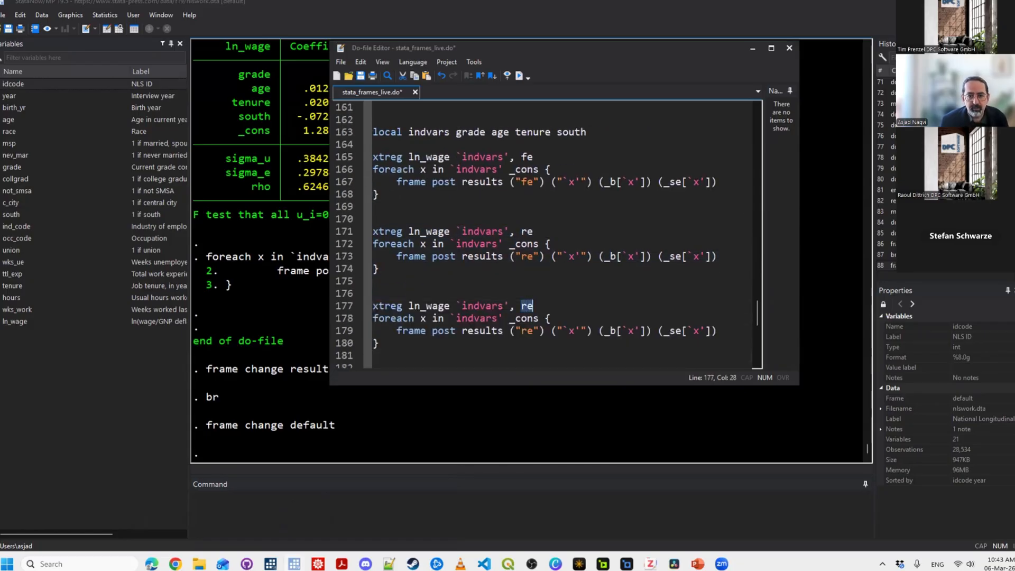
type("mlr")
key("BackSpace")
type("e")
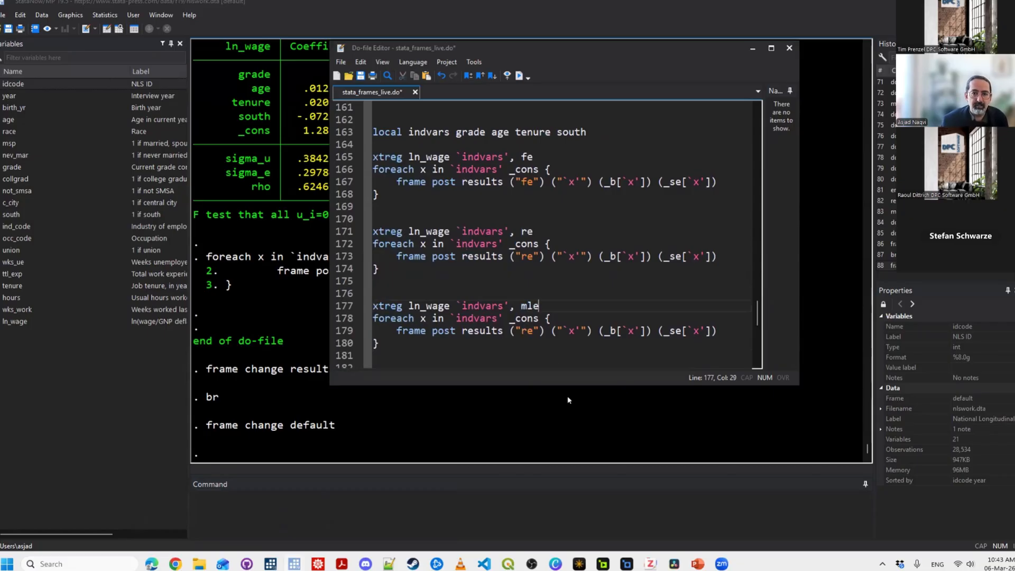
left_click(474, 318)
double_click(527, 330)
type("mle")
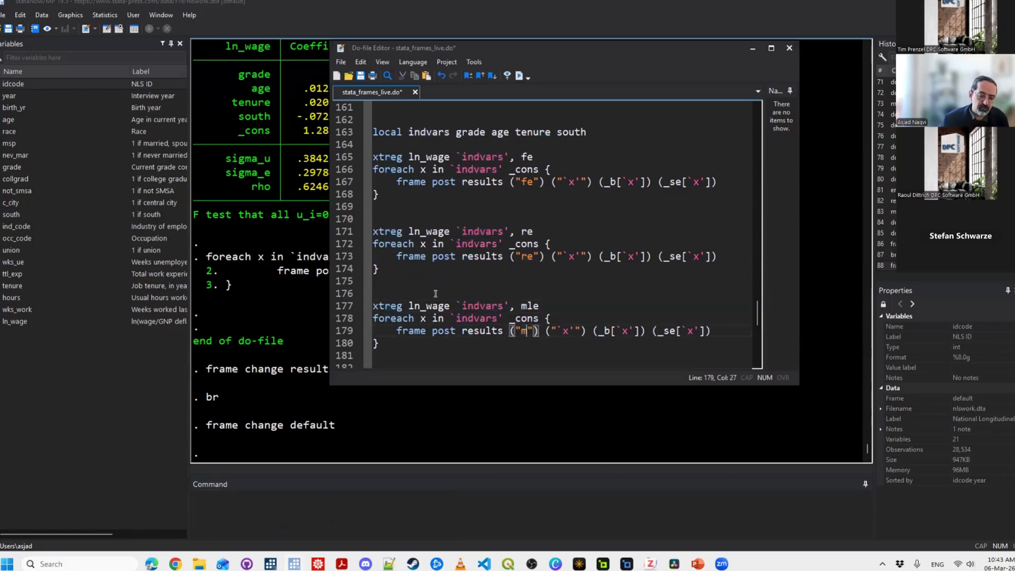
left_click(531, 294)
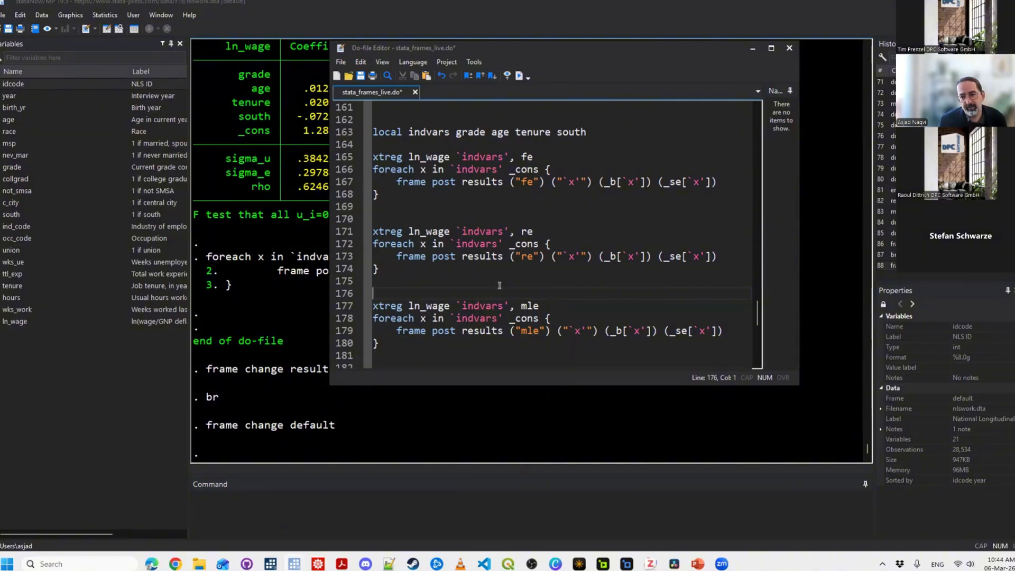
Move the frame dir and frame results: d lines to between the four xtreg commands and cap frame drop results.
scroll(455, 268, "up", 4)
scroll(469, 260, "up", 1)
left_click(468, 263)
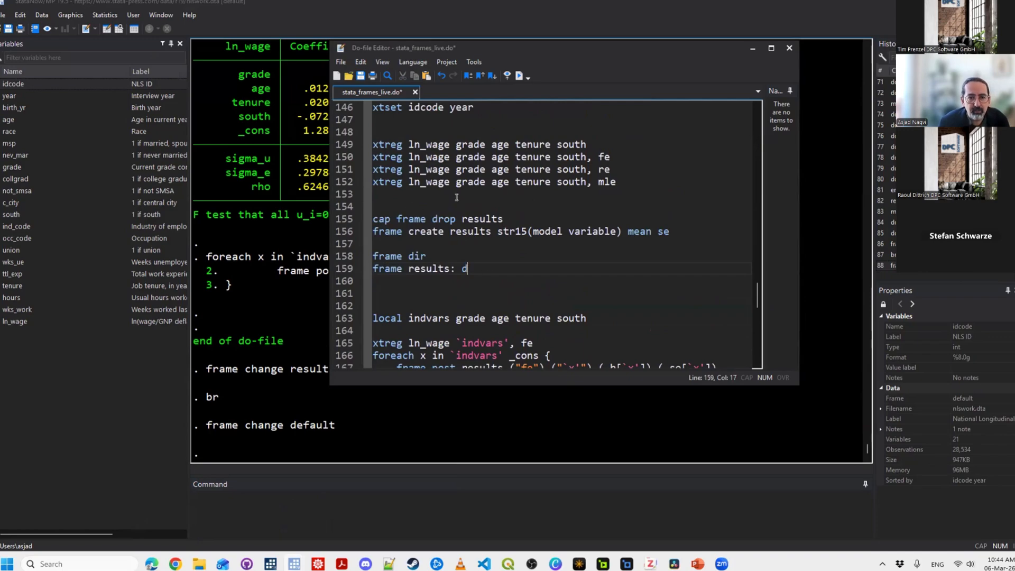
key("Down")
key("shift+Up")
key("shift+Up")
key("Delete")
key("Up")
key("Up")
key("Up")
key("Up")
key("Up")
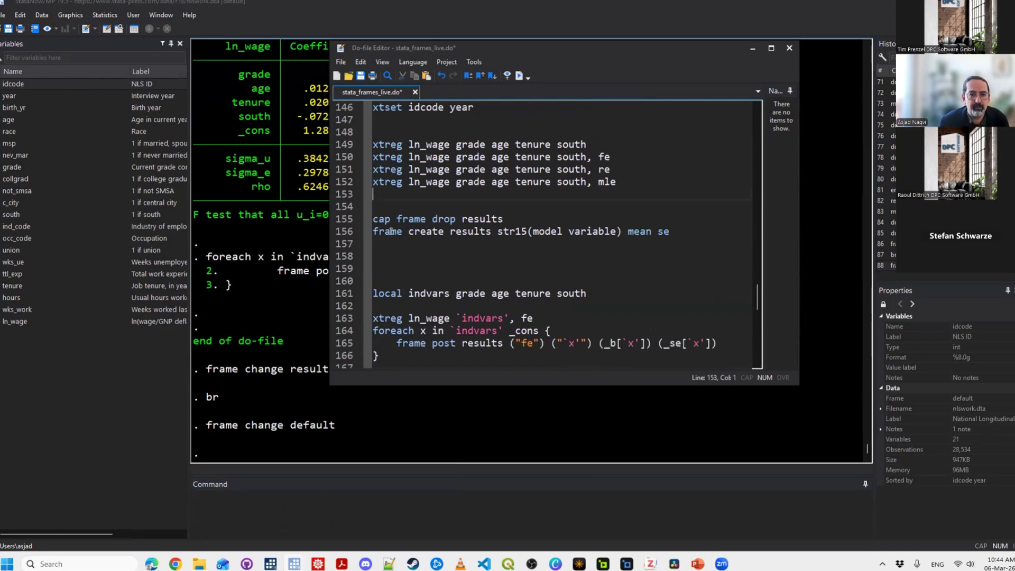
key("Return")
key("Return")
key("ctrl+v")
Remove the extra blank lines between the frame create results and local indvars lines, leaving one.
scroll(539, 171, "down", 2)
left_click(528, 231)
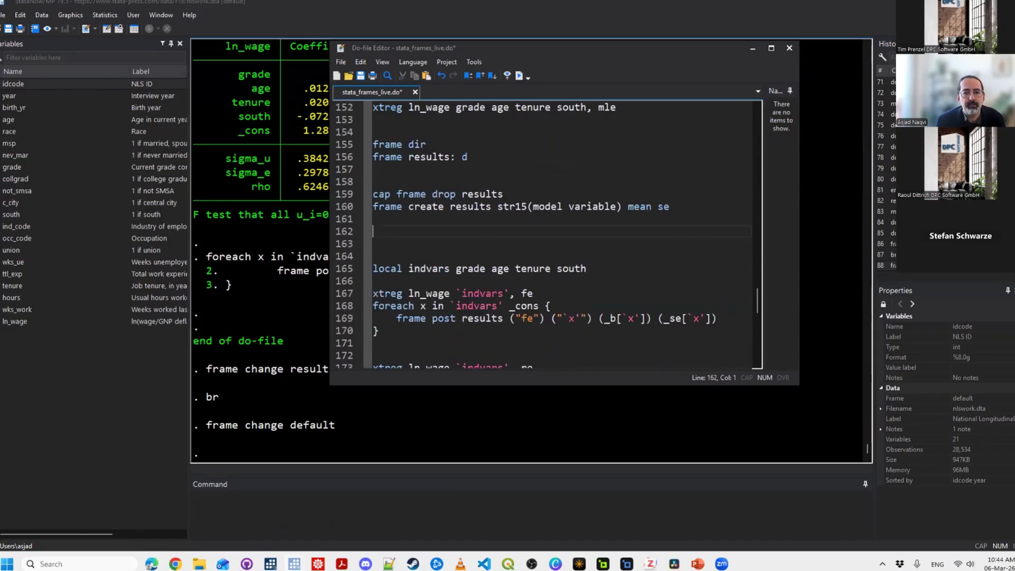
key("Delete")
key("Delete")
key("Delete")
Insert the comment "*** results export block" above cap frame drop results, with blank lines around it.
key("Up")
key("Up")
key("Up")
key("Up")
key("Return")
key("Return")
key("Up")
type("***")
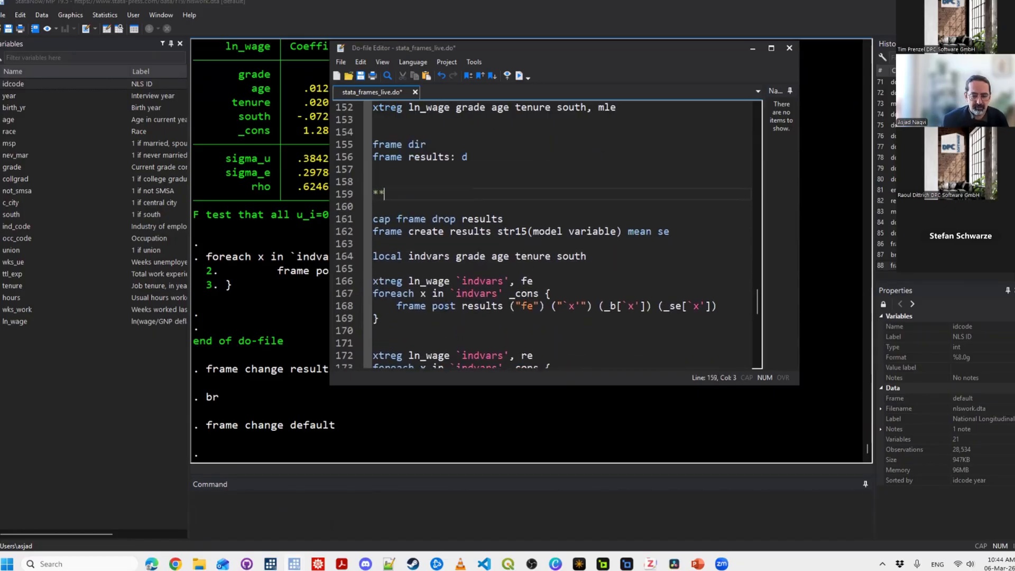
type(" results export ")
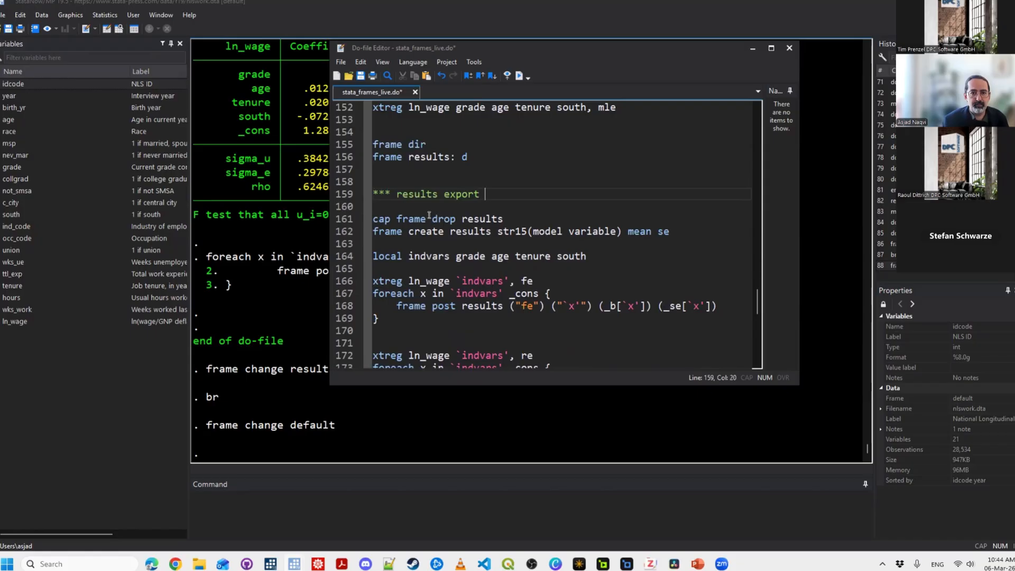
type("block")
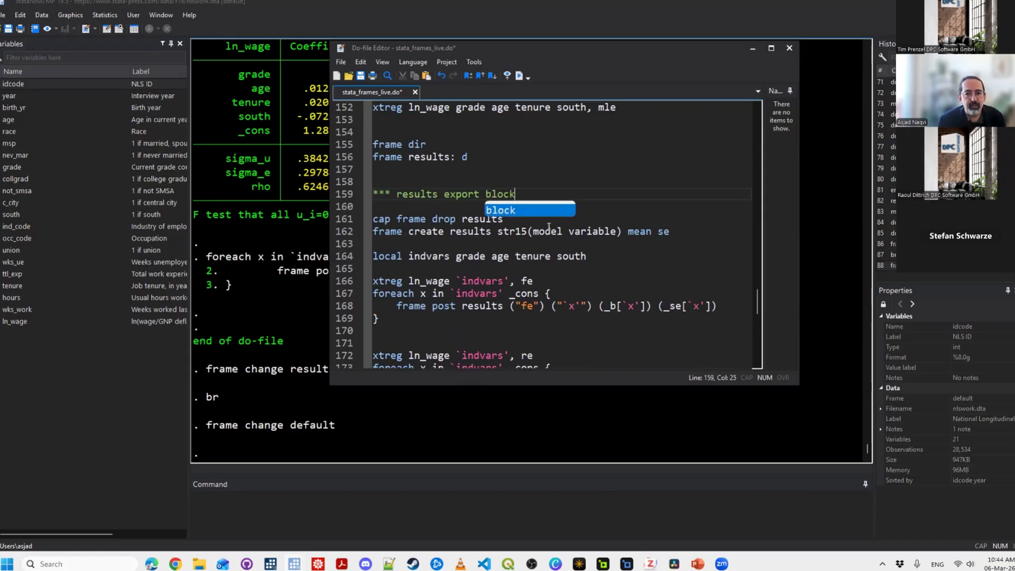
left_click(434, 219)
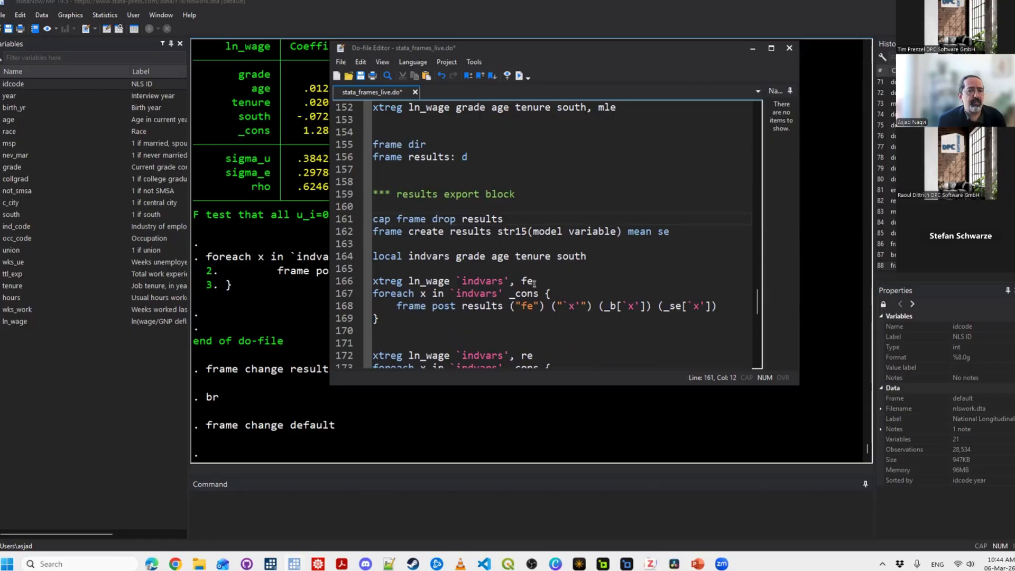
Run the whole results export block from cap frame drop results through the end of the mle loop.
scroll(550, 291, "down", 3)
scroll(516, 262, "up", 3)
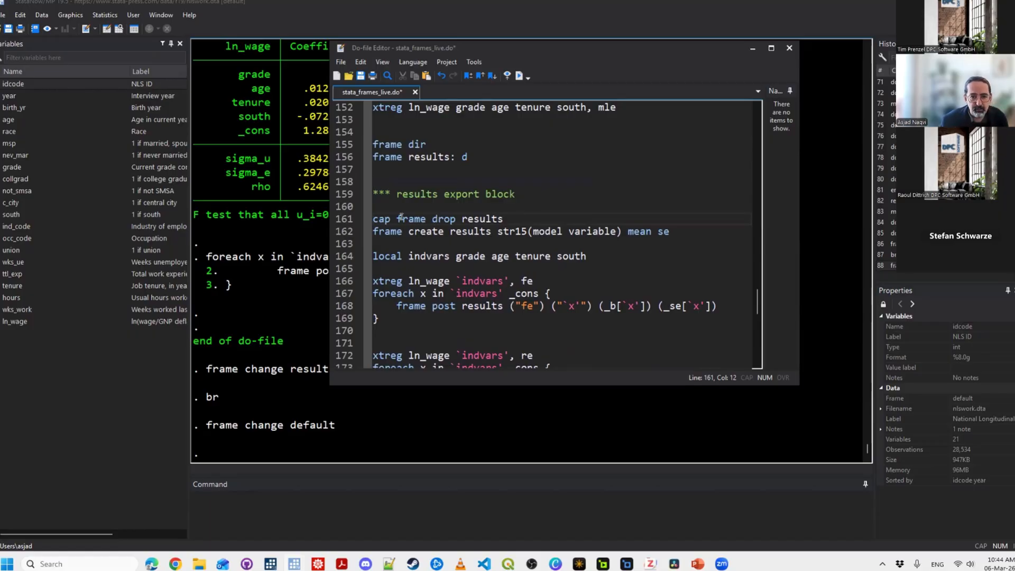
key("Home")
key("shift+Down")
key("shift+Down")
key("shift+Down")
key("shift+Down")
key("shift+Down")
key("shift+Down")
key("shift+Down")
key("shift+Down")
key("shift+Down")
key("shift+Down")
key("shift+Down")
key("shift+Down")
key("shift+Down")
key("shift+Down")
key("shift+Down")
key("shift+Down")
key("shift+Down")
key("shift+Down")
key("shift+Down")
key("shift+Down")
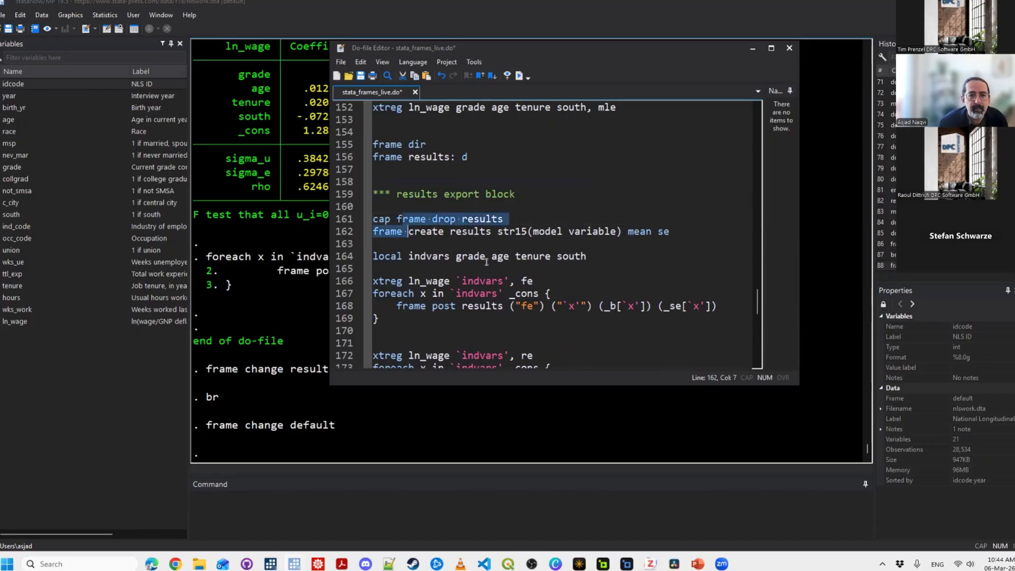
key("shift+Up")
key("shift+Up")
key("shift+Up")
key("shift+Up")
key("shift+Up")
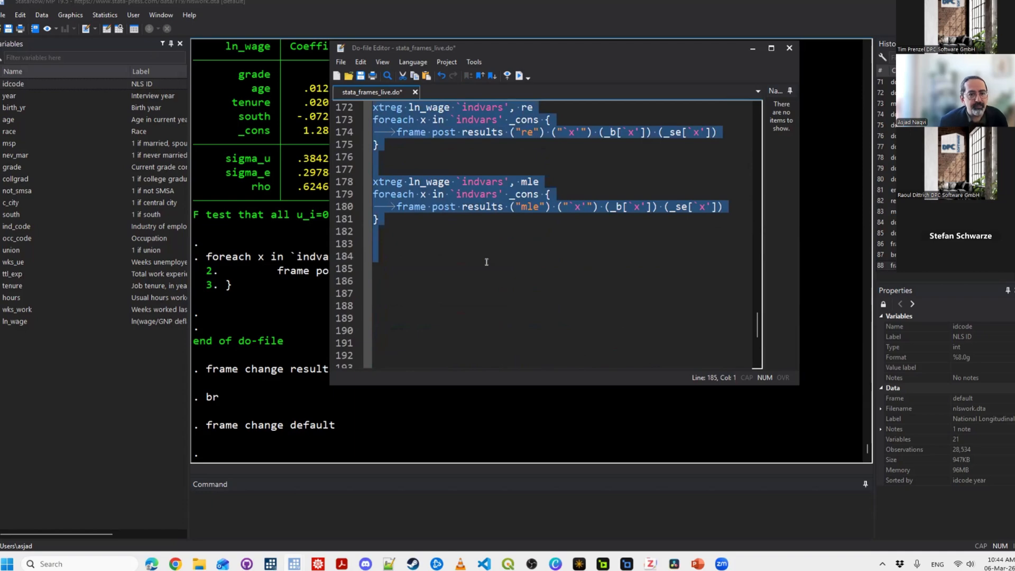
key("shift+Up")
key("ctrl+d")
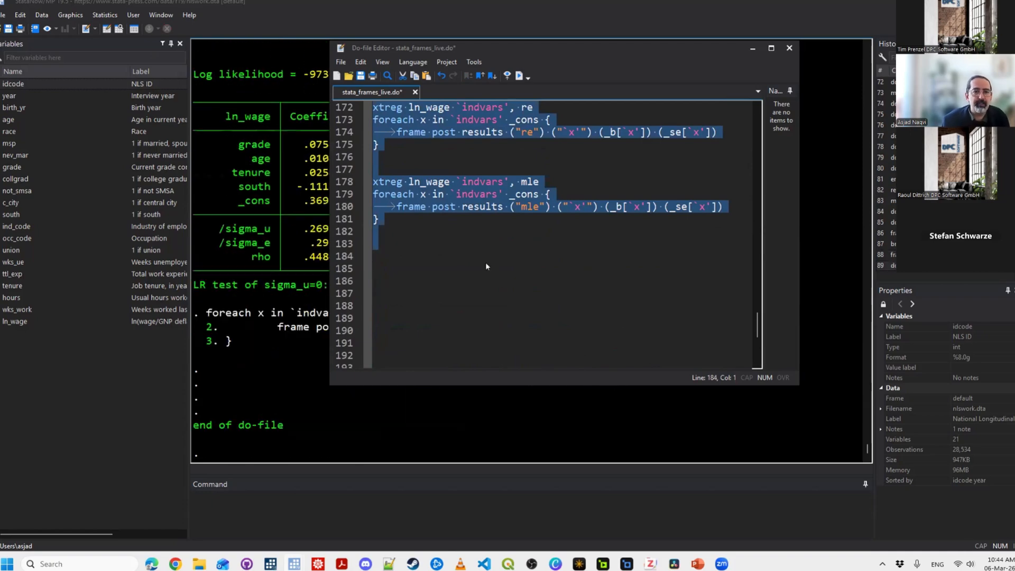
Add the line frame change results below the mle loop and run it.
scroll(557, 290, "up", 4)
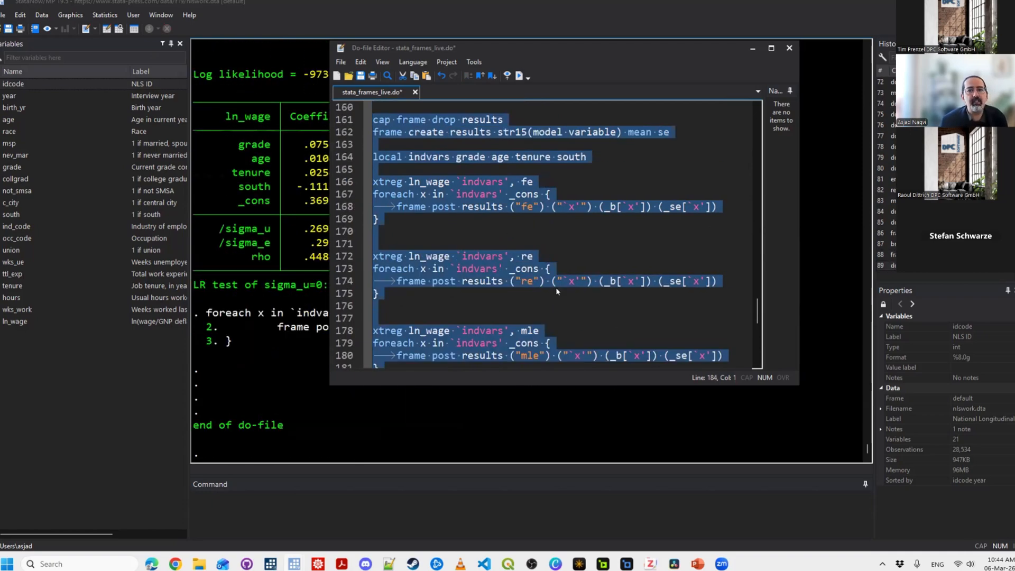
scroll(556, 290, "up", 1)
scroll(550, 295, "down", 2)
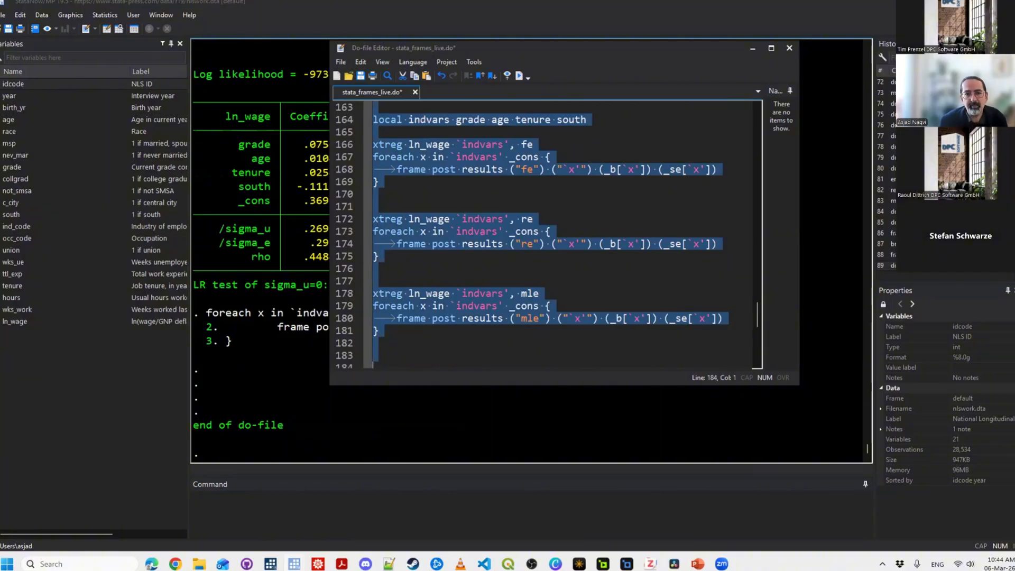
left_click(439, 353)
key("Return")
key("Return")
type("frame chang")
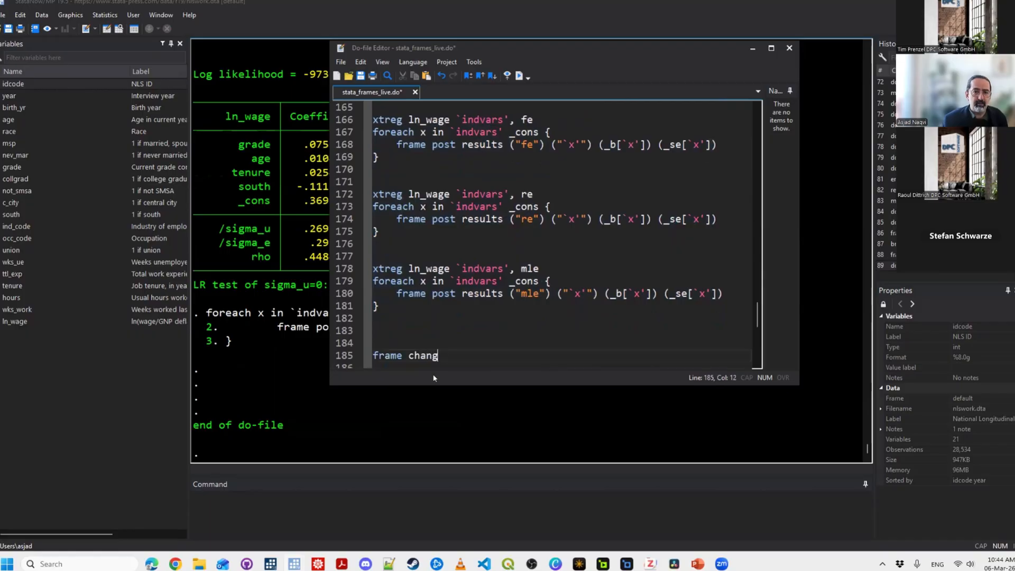
type("e results")
key("shift+Home")
key("ctrl+d")
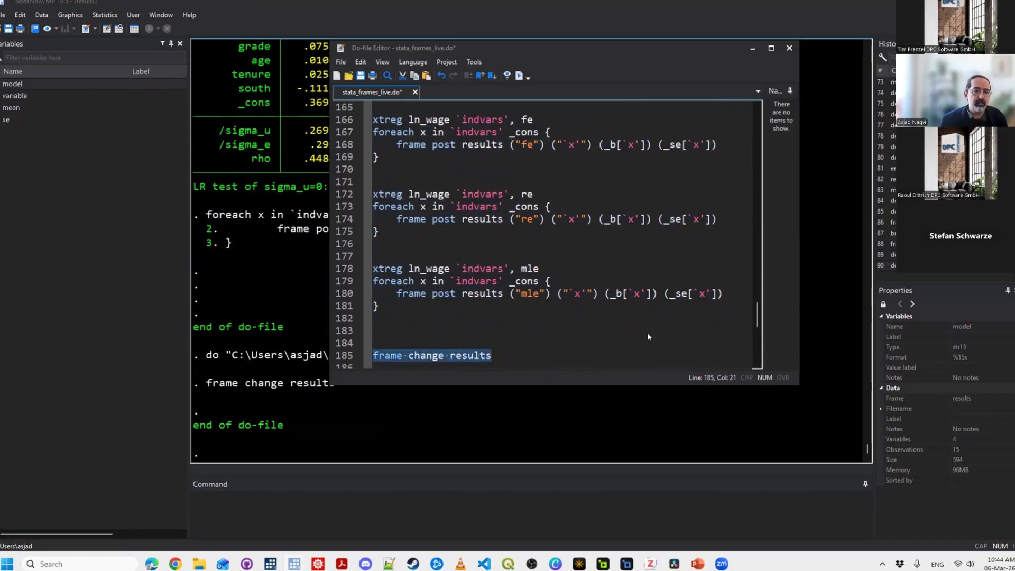
Browse the results frame from the main Stata window with br and widen the data view to examine the fe, re and mle rows.
key("ctrl+1")
type("br")
key("Return")
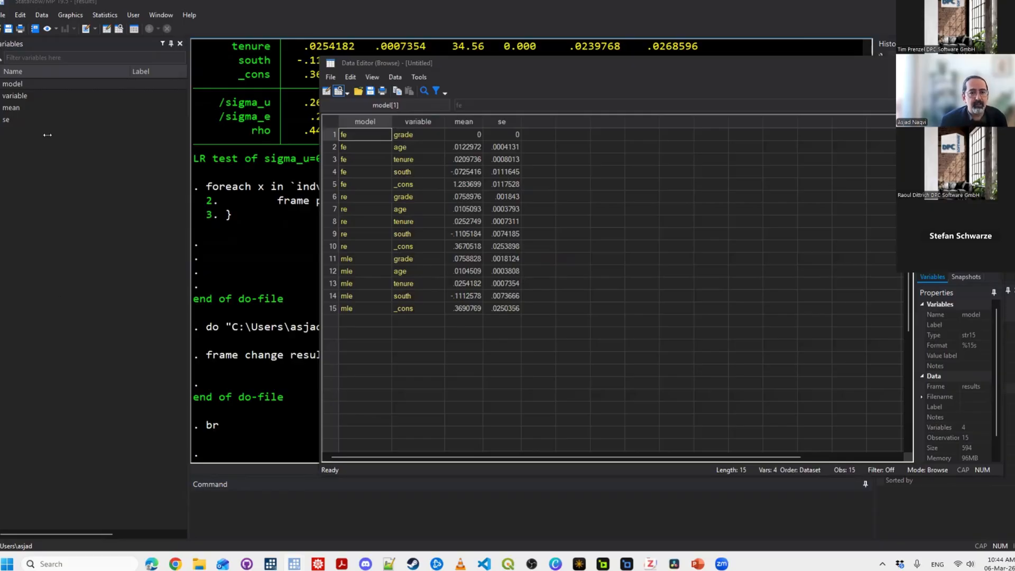
left_click_drag(117, 190, 29, 201)
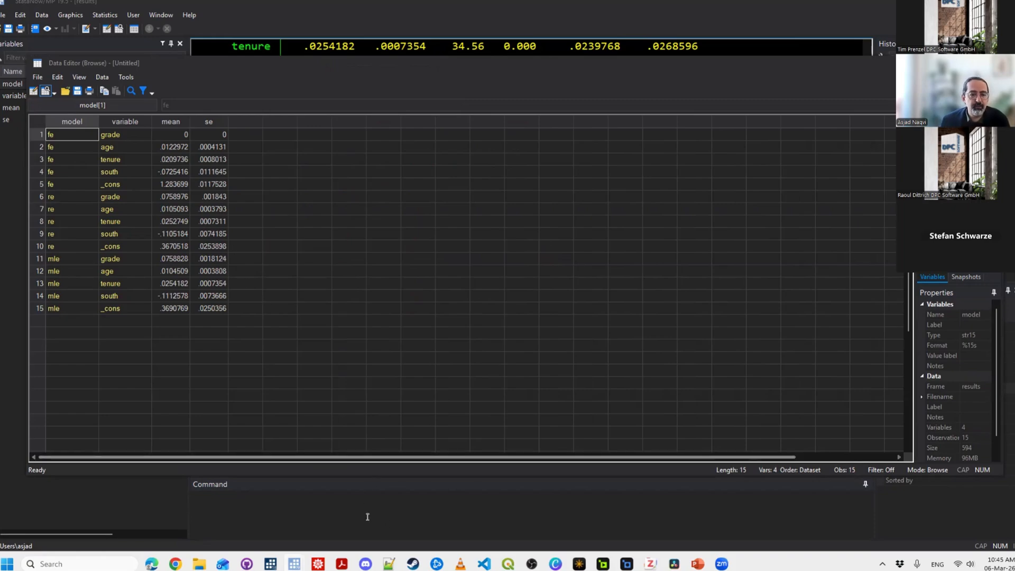
Return to the do-file and add a frames change line for the default frame below frame change results.
left_click(367, 517)
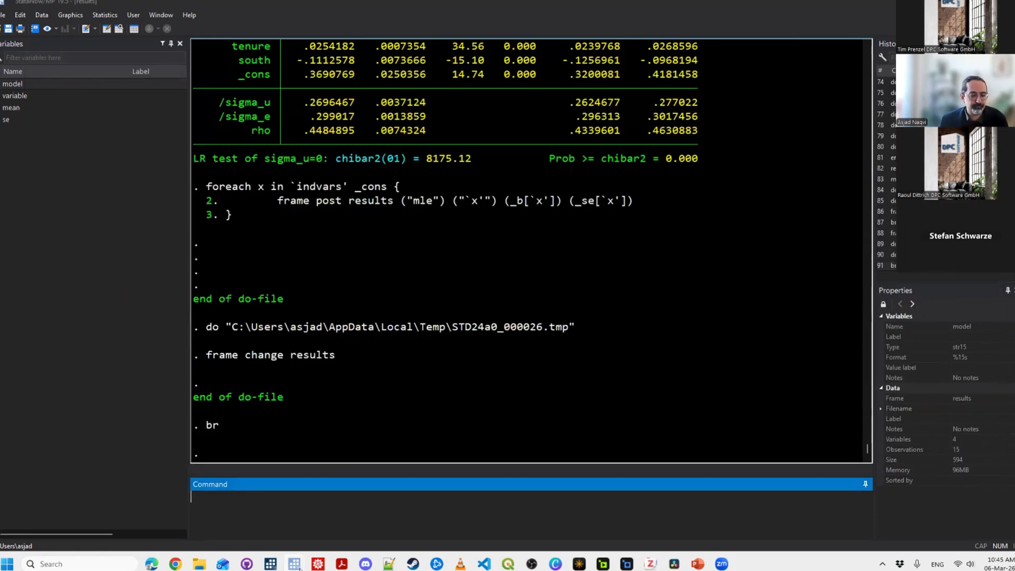
key("alt+Tab")
left_click(504, 339)
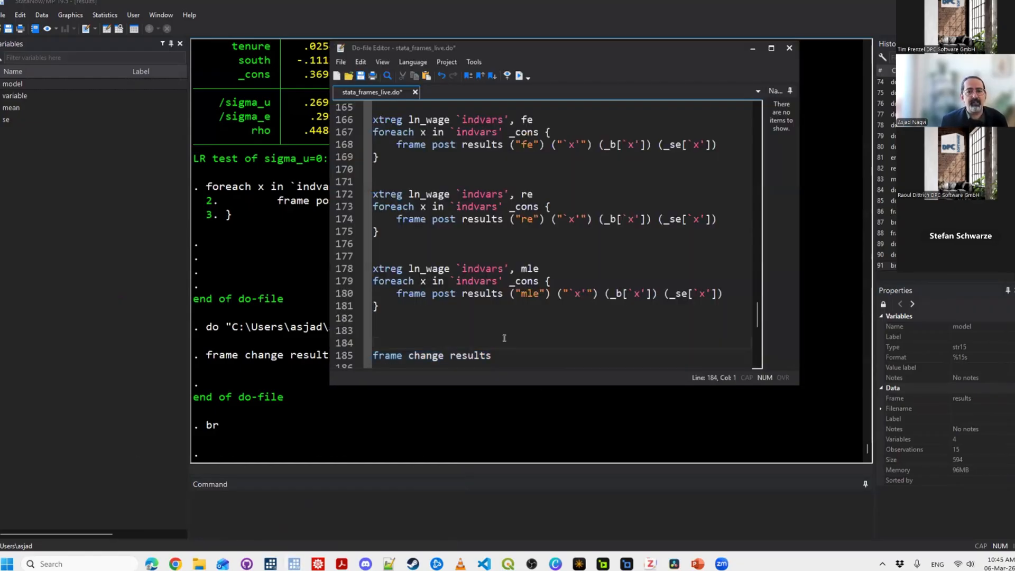
key("Down")
key("Down")
key("Down")
key("Down")
key("Up")
type("frames change")
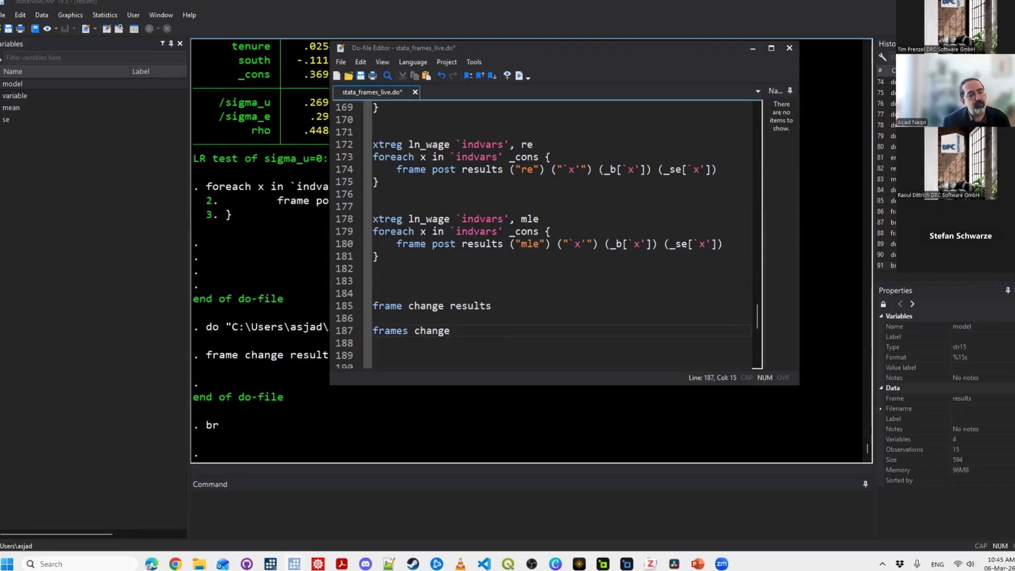
type("default")
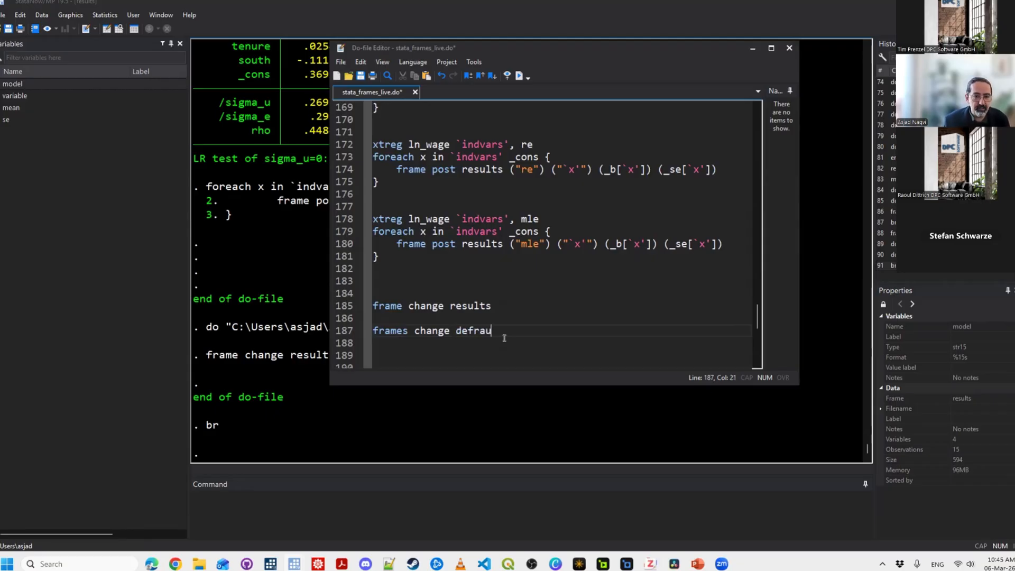
key("shift+Home")
Correct the misspelled frame name so the line reads frames change default, and run that line.
left_click(505, 335)
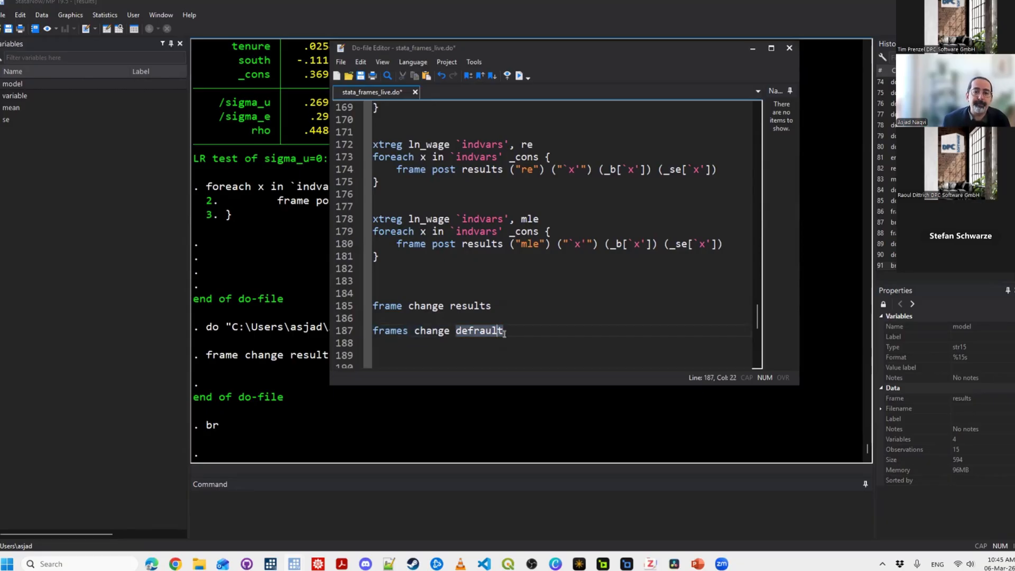
key("Left")
key("Left")
key("Left")
key("Left")
key("BackSpace")
key("End")
key("shift+Home")
key("ctrl+d")
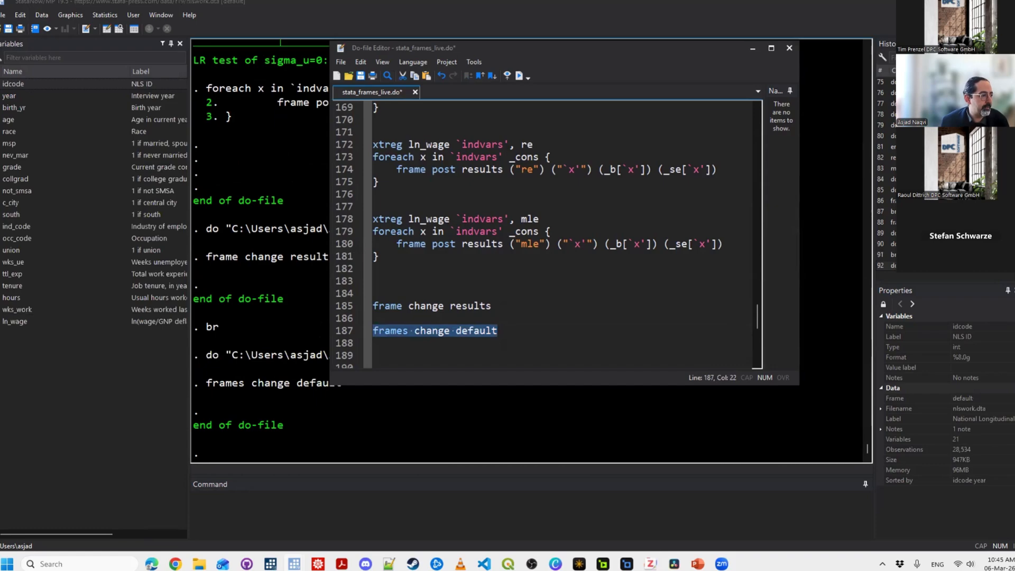
Add blank lines and a **** comment marker below frames change default to start a new section.
left_click(504, 358)
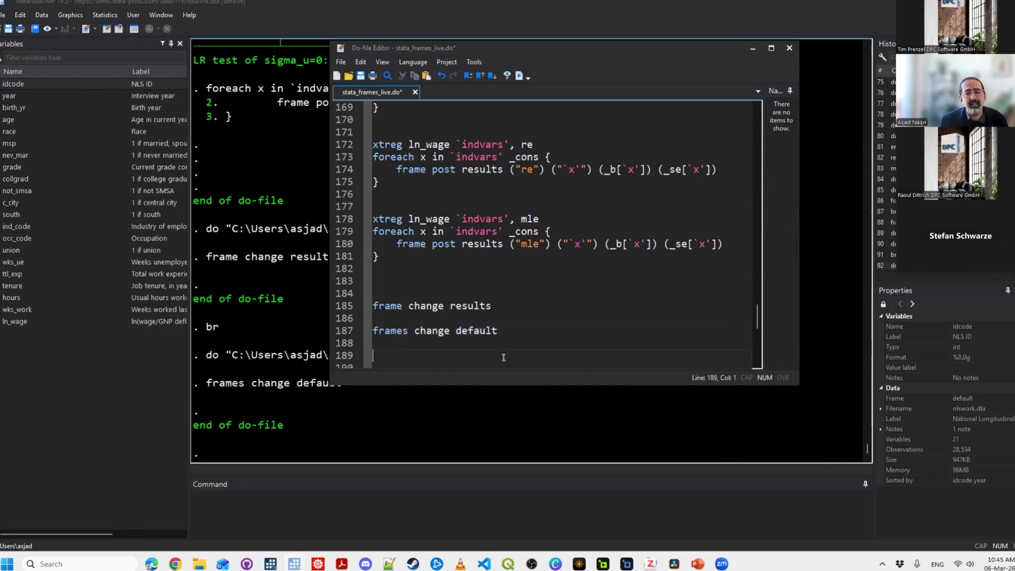
key("Return")
key("Return")
key("Return")
key("Return")
key("Return")
key("Return")
key("Return")
key("Return")
key("Return")
key("Return")
key("Up")
key("Up")
key("Up")
key("Up")
key("Up")
key("Up")
key("Up")
key("Up")
key("Up")
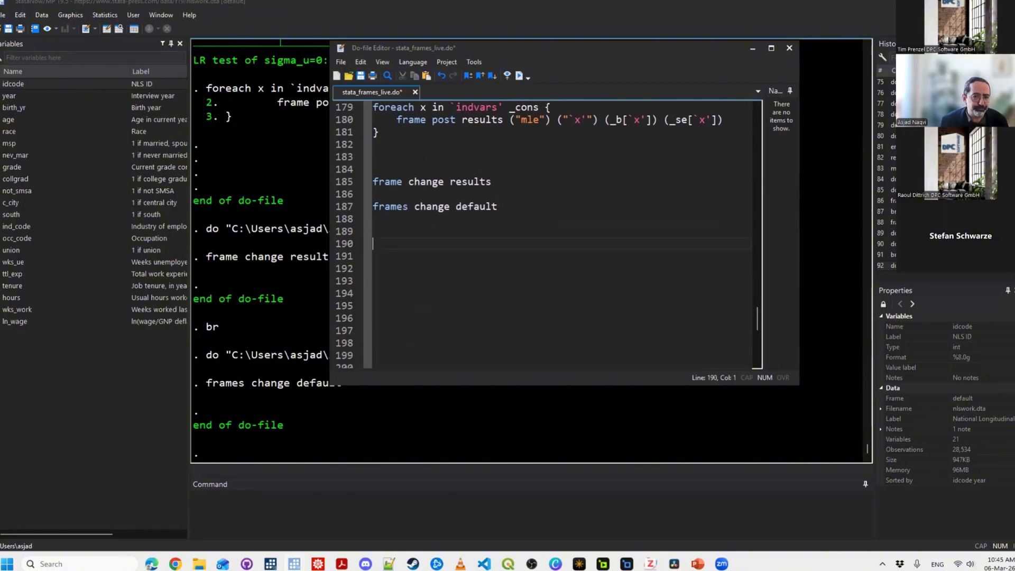
type("****")
key("Return")
key("Return")
key("Return")
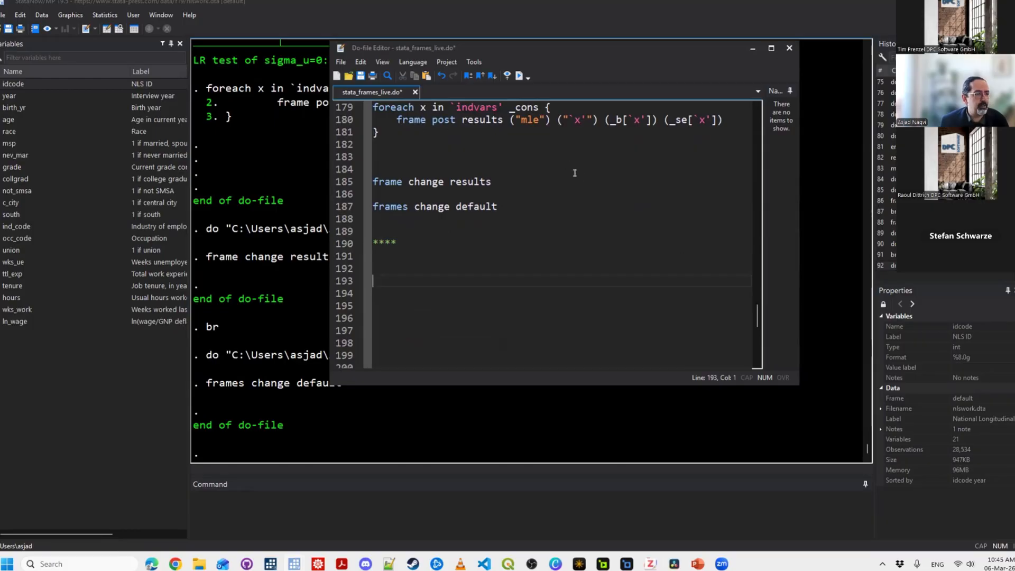
scroll(556, 162, "up", 13)
scroll(477, 286, "down", 3)
scroll(477, 286, "up", 2)
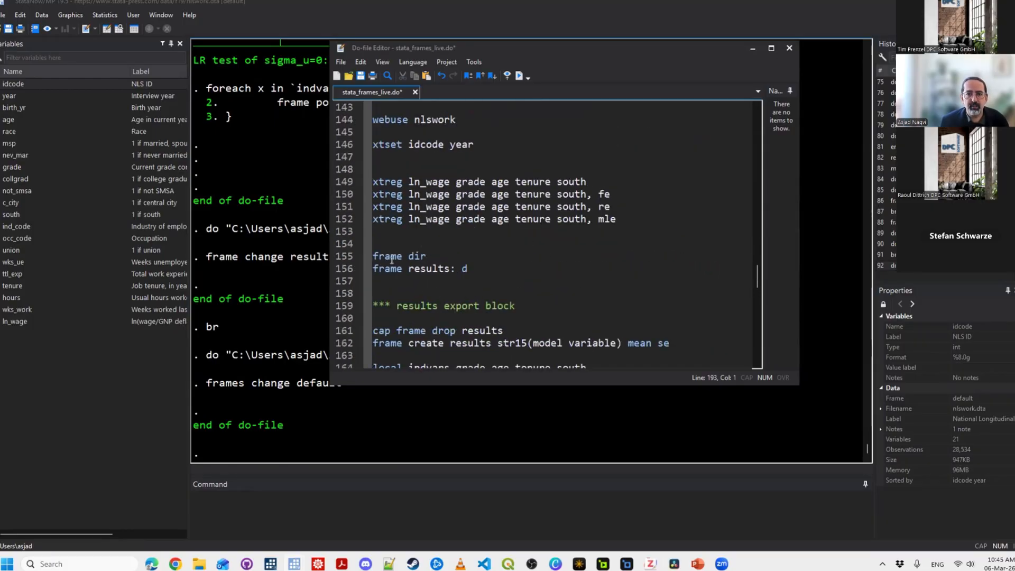
Copy the plain xtreg ln_wage grade age tenure south line below the **** marker and run it.
left_click_drag(587, 181, 373, 170)
key("ctrl+c")
scroll(557, 253, "down", 13)
left_click(459, 233)
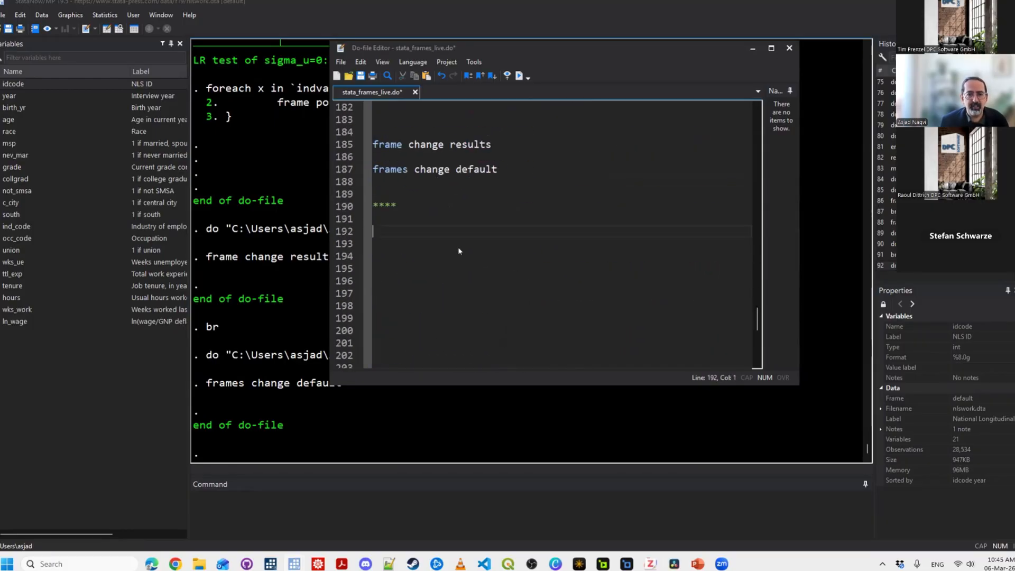
key("ctrl+v")
left_click_drag(423, 269, 379, 232)
key("ctrl+d")
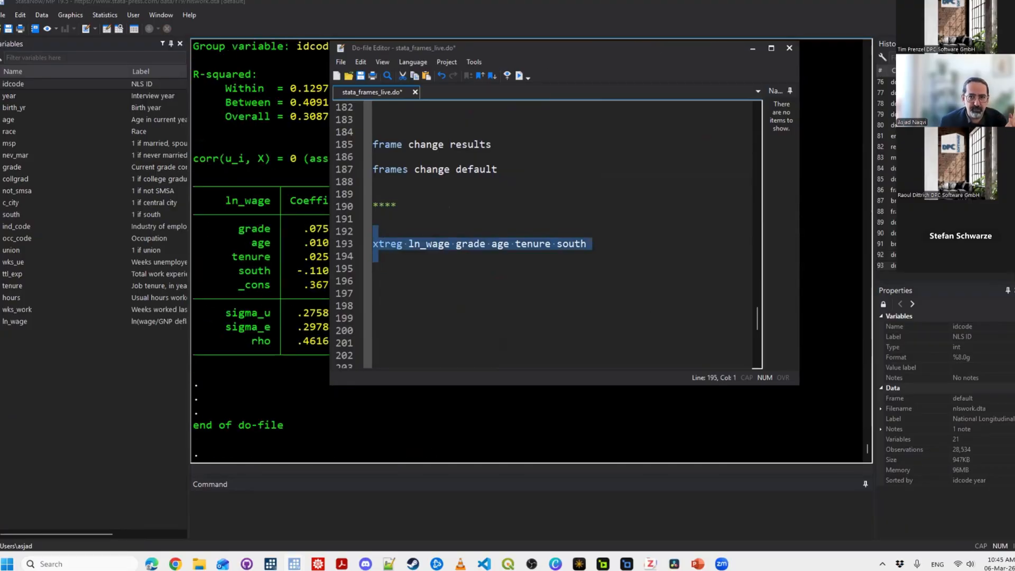
Move the do-file window aside to uncover the regression output, add a return list line below the xtreg line, and run it.
left_click_drag(568, 48, 758, 54)
left_click(637, 306)
key("Up")
key("Up")
key("Up")
type("retur")
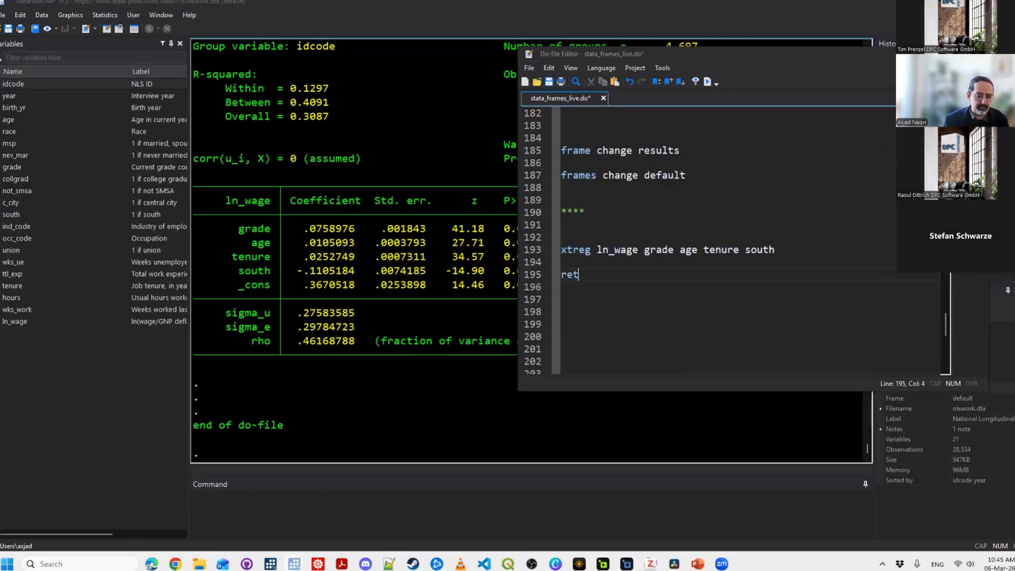
key("BackSpace")
key("BackSpace")
key("BackSpace")
type("turn list")
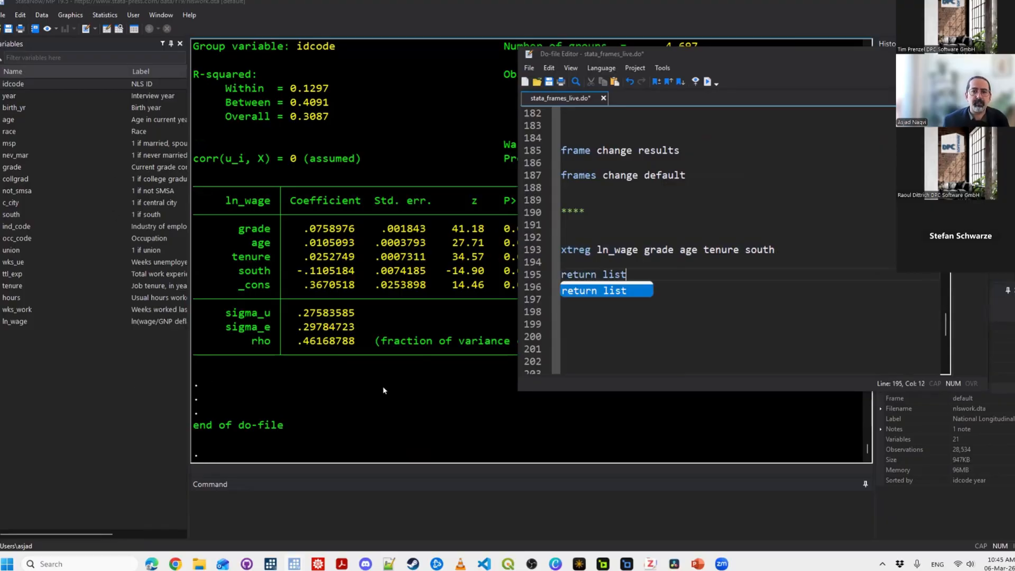
key("shift+Home")
key("ctrl+d")
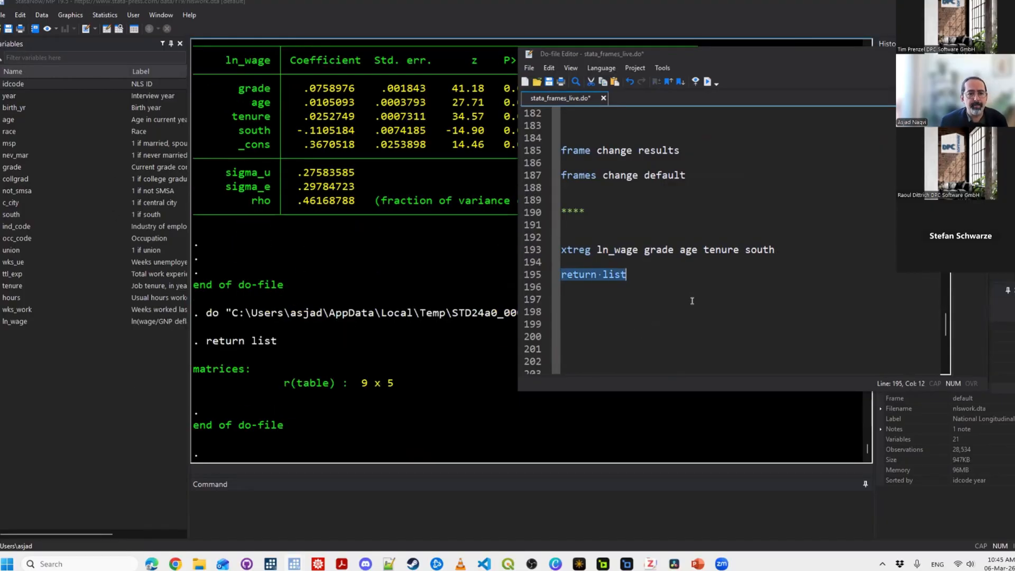
Add the line mat list r(table) below return list and run it.
left_click(692, 301)
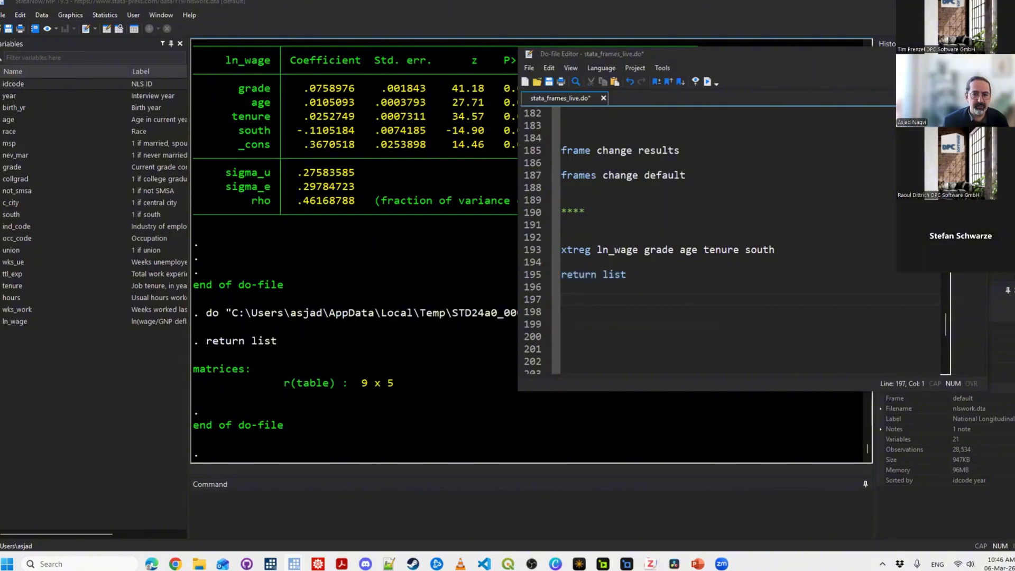
type("mar")
key("Escape")
key("BackSpace")
type("t ")
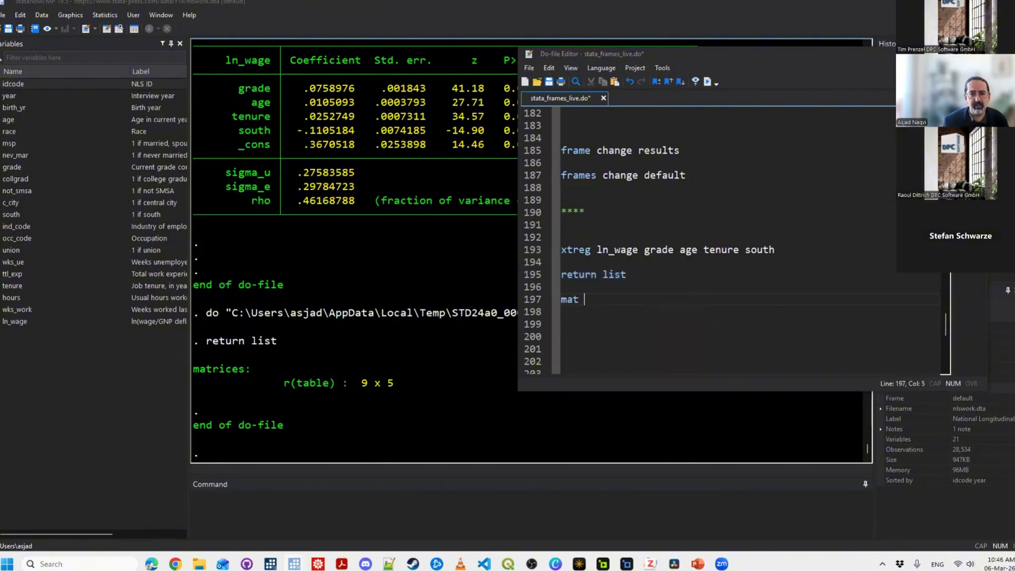
type("list r(table")
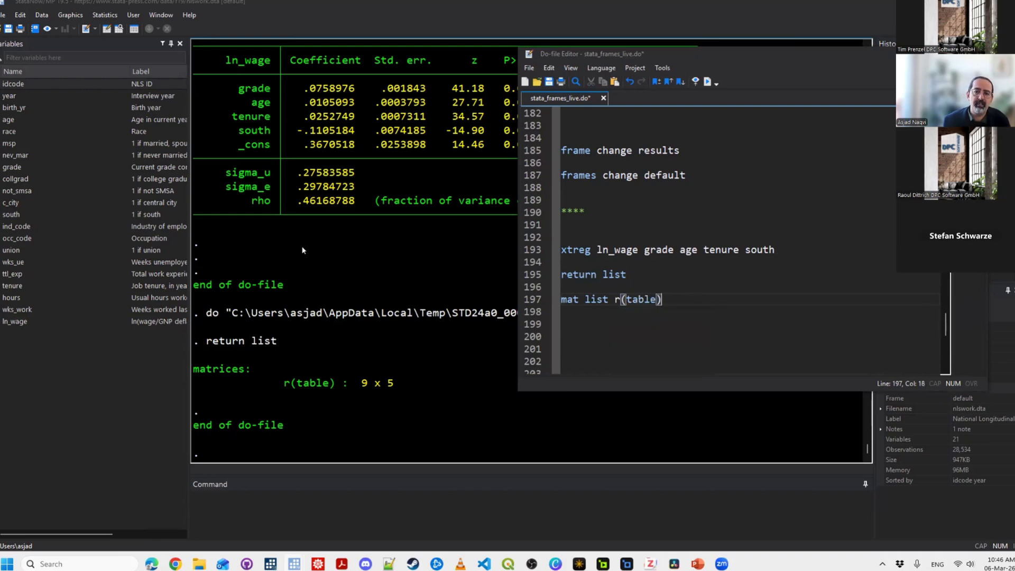
key("Home")
key("shift+End")
key("ctrl+d")
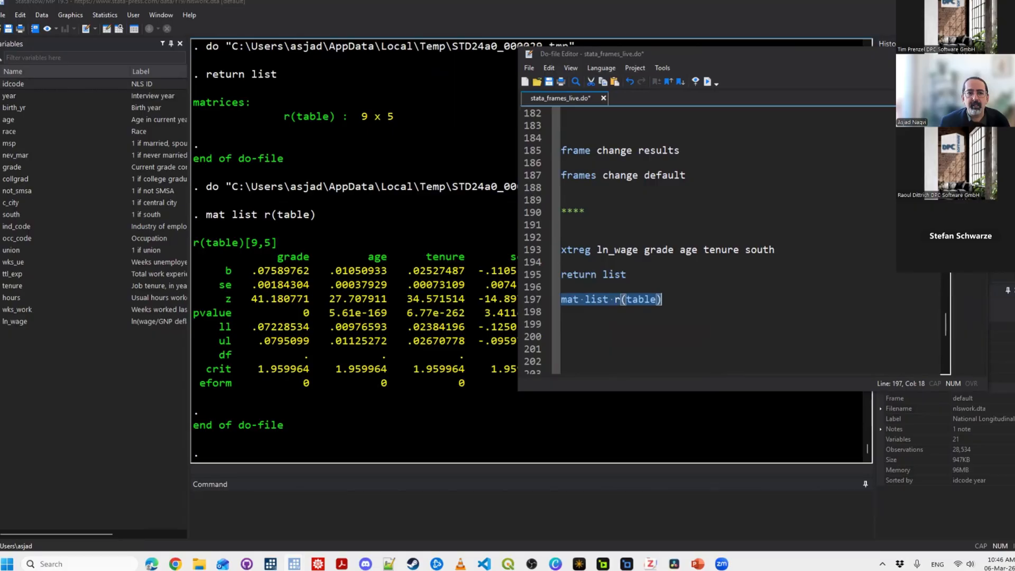
Below mat list r(table), insert cap frame drop indextest and frame create indextest str20(variable) mean sd ll ul.
left_click_drag(608, 53, 458, 59)
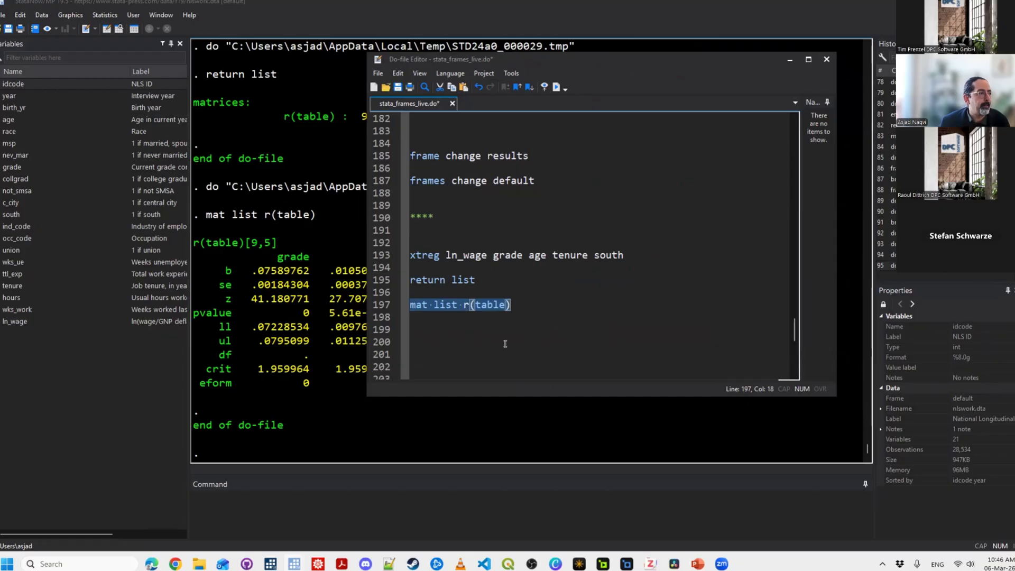
left_click(497, 347)
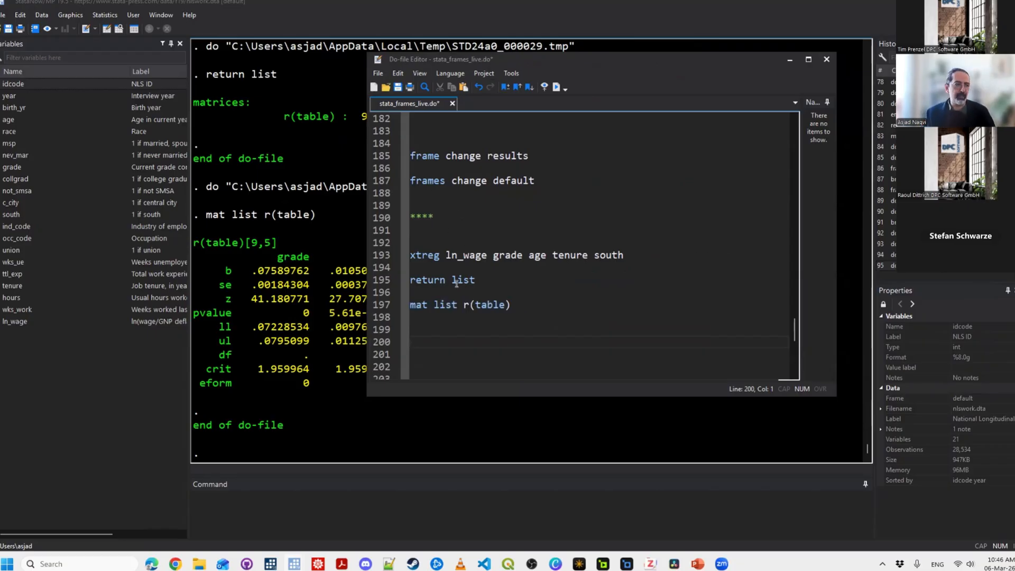
scroll(541, 304, "up", 1)
scroll(540, 305, "down", 7)
scroll(600, 245, "up", 3)
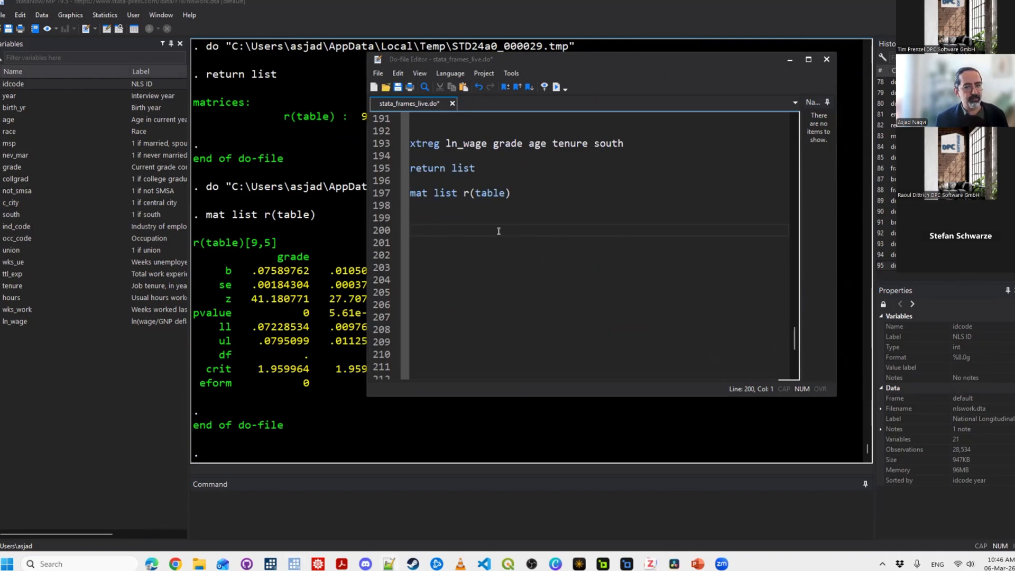
type("cap frame drop indextest frame create indextest str20(variable) mean sd ll ul")
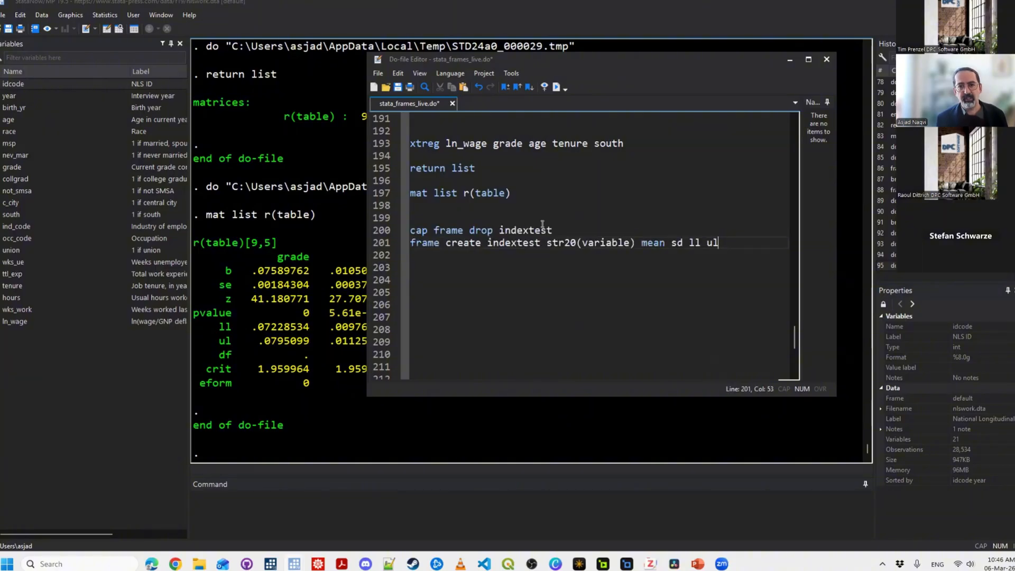
left_click(571, 225)
key("shift+Left")
key("Left")
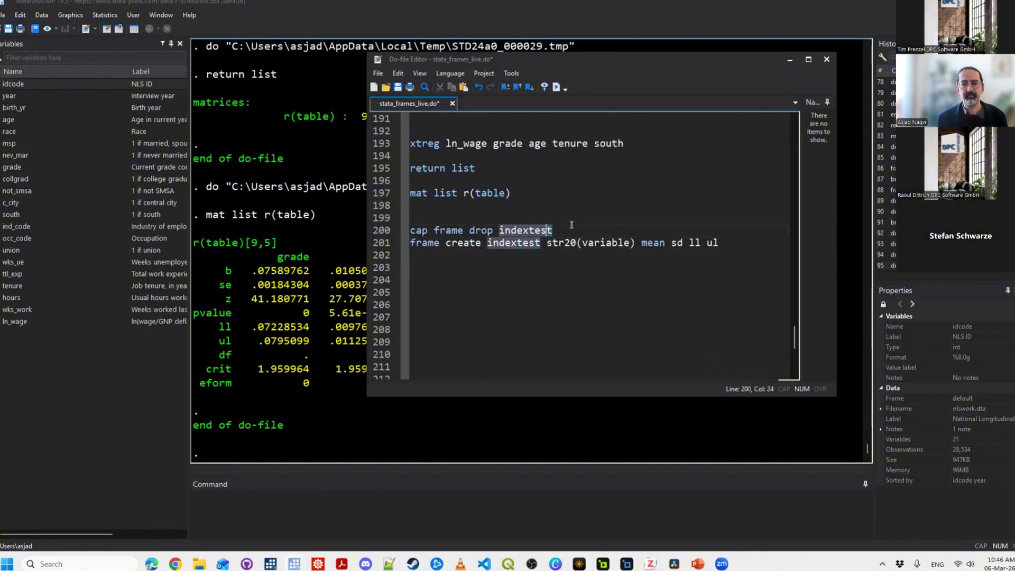
key("Right")
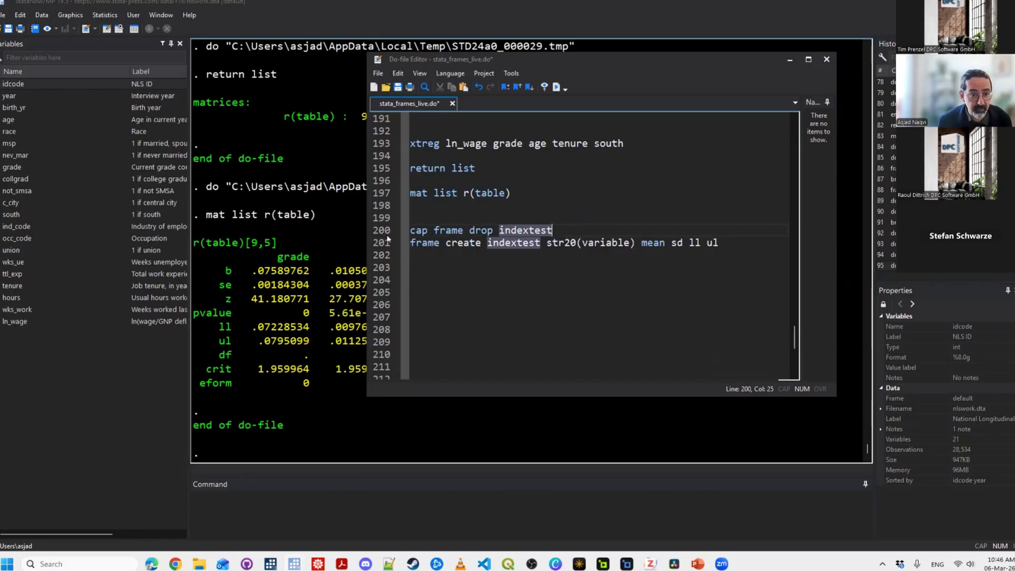
Switch to the main Stata window and run mat list r(table) interactively.
left_click(330, 483)
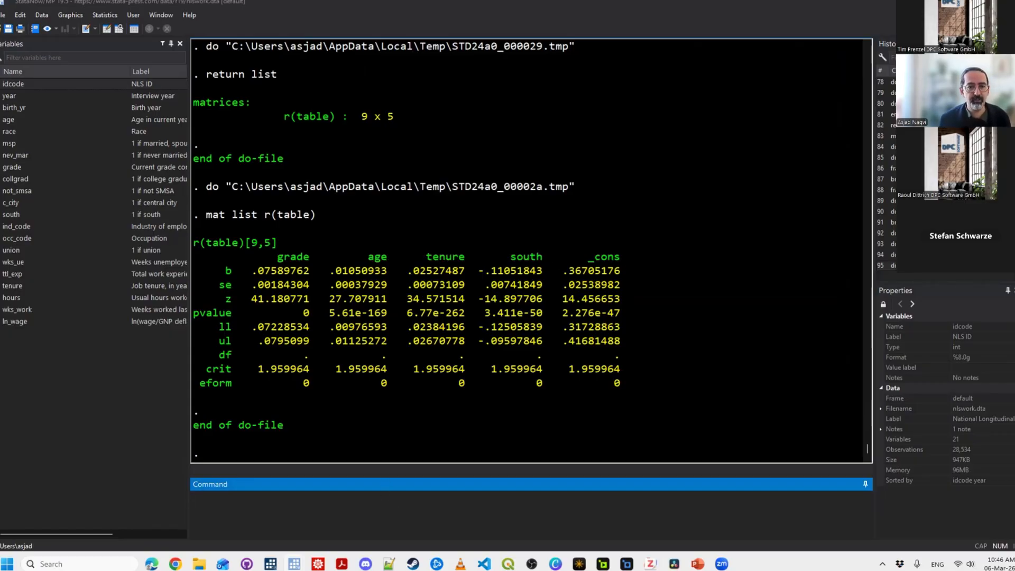
type("ma")
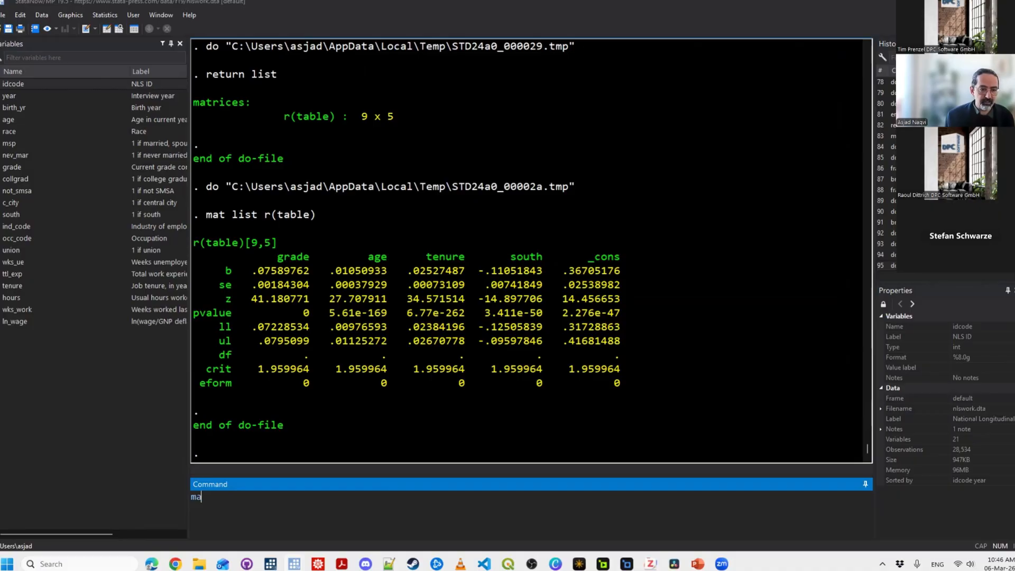
type("l")
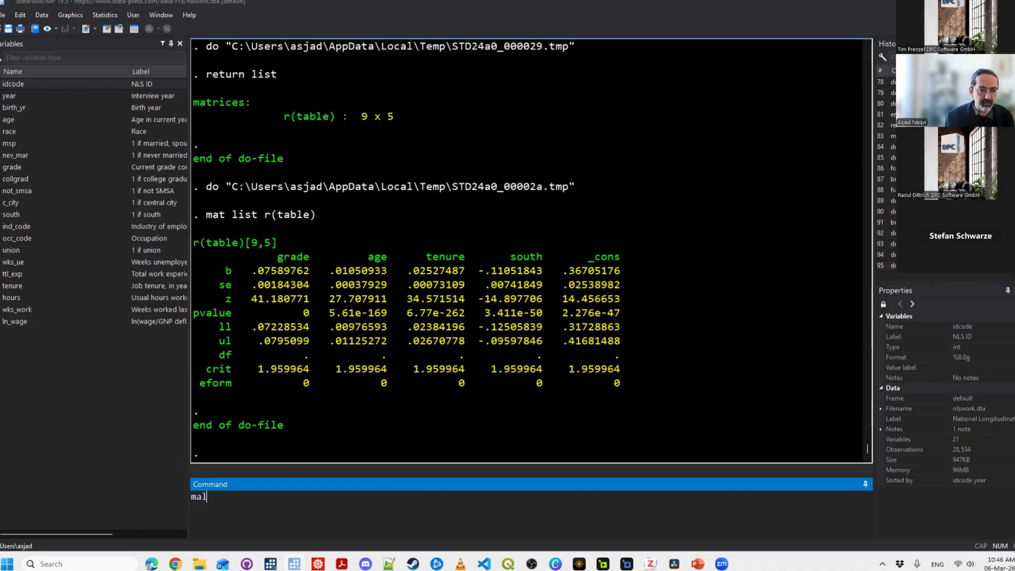
key("BackSpace")
type("t list r(table)")
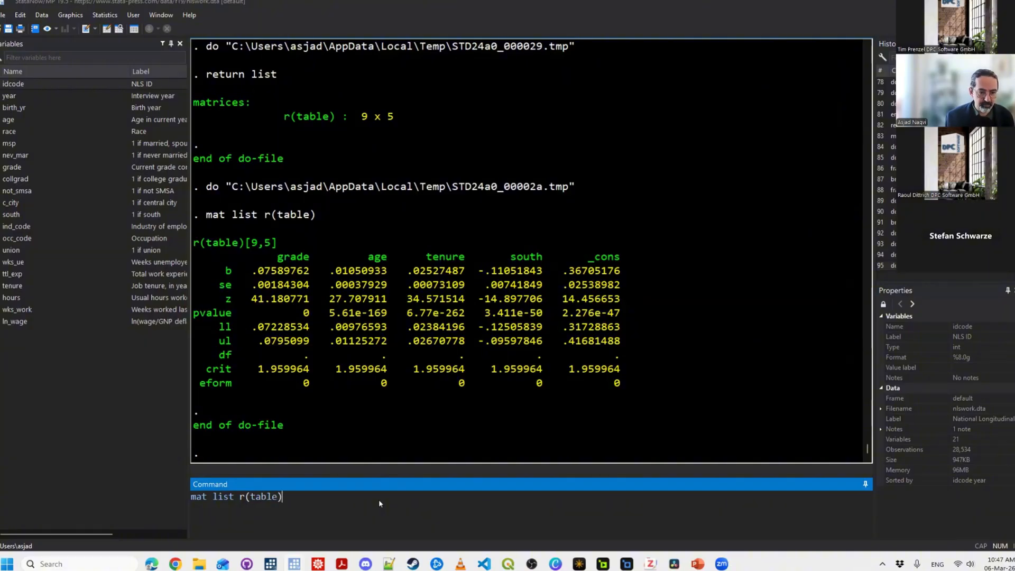
key("Return")
Try to list a single element with mat list r(table)[1,1].
key("Up")
type("[")
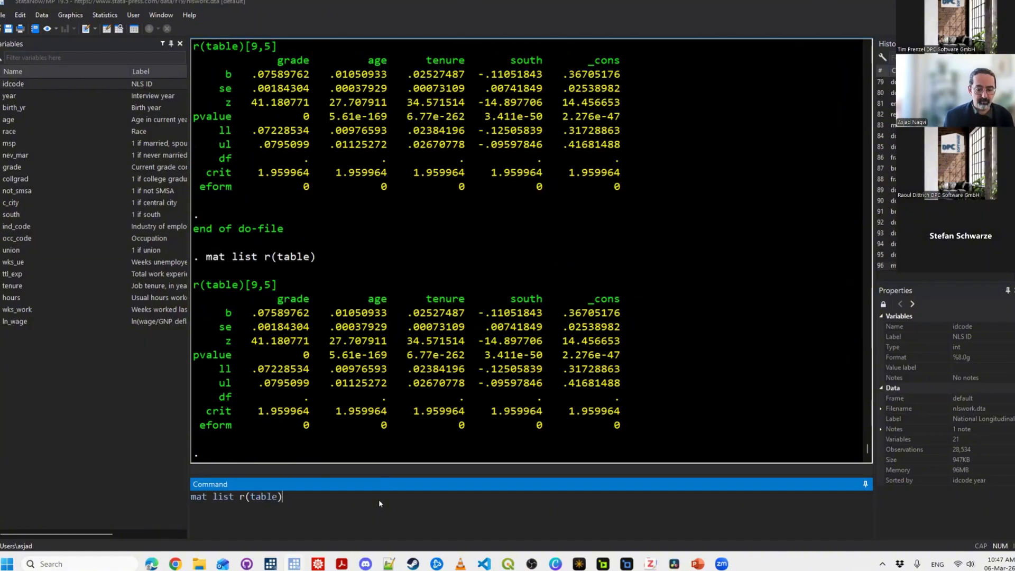
type("1,1")
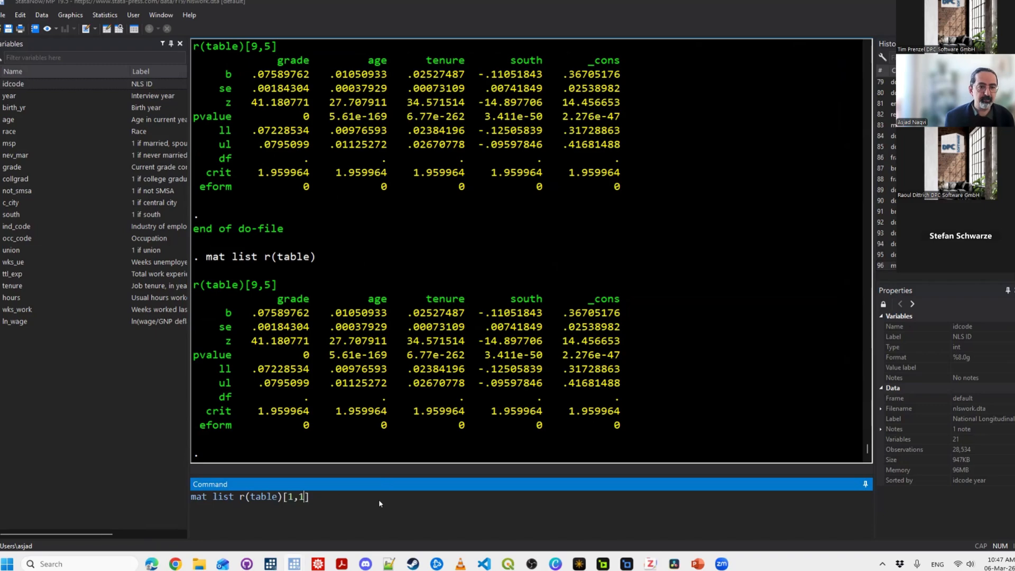
key("Return")
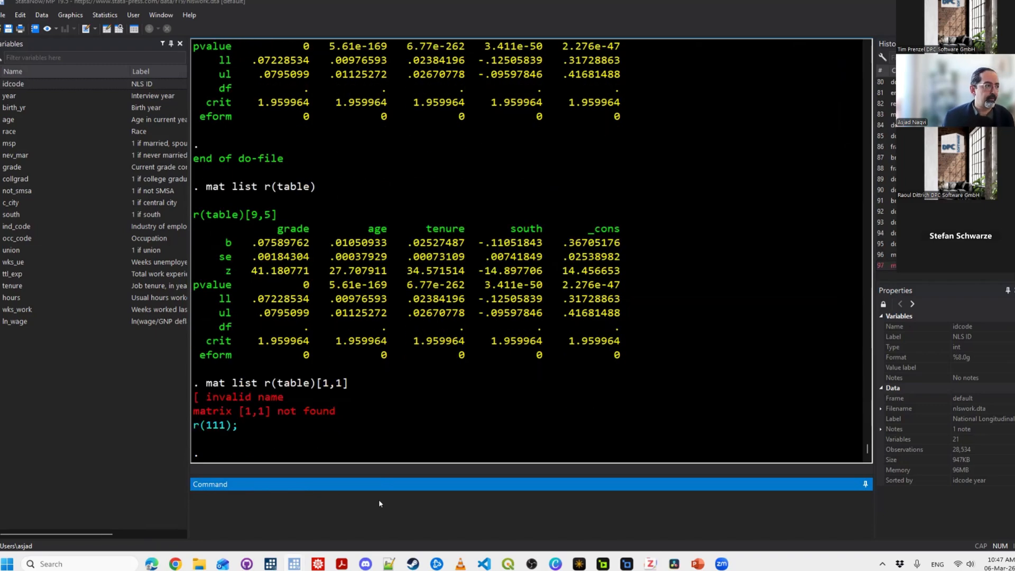
Rework the previous command into di r(table)[1,1] and run it to display the grade coefficient.
key("Up")
key("Left")
key("Left")
key("Left")
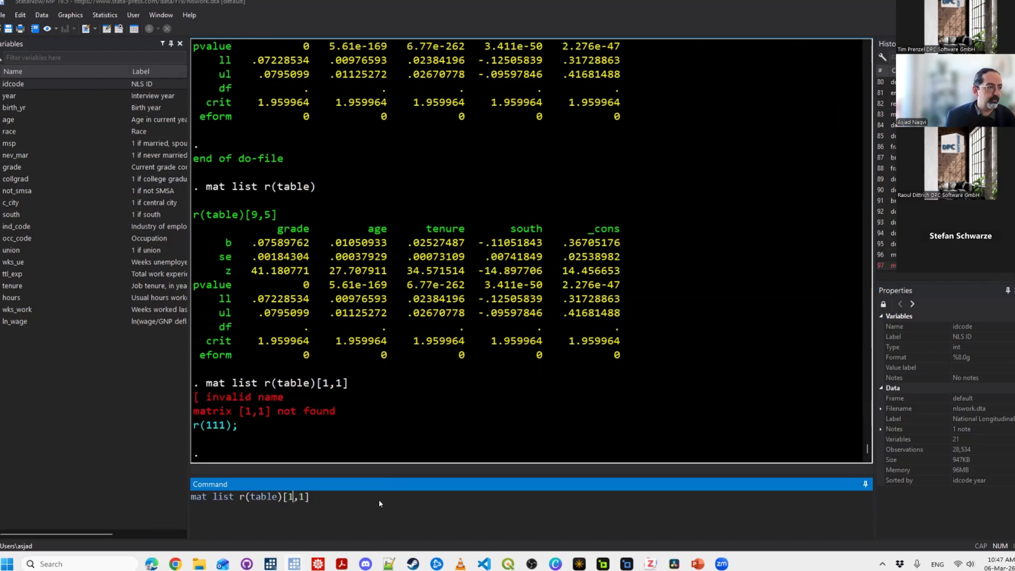
key("Left")
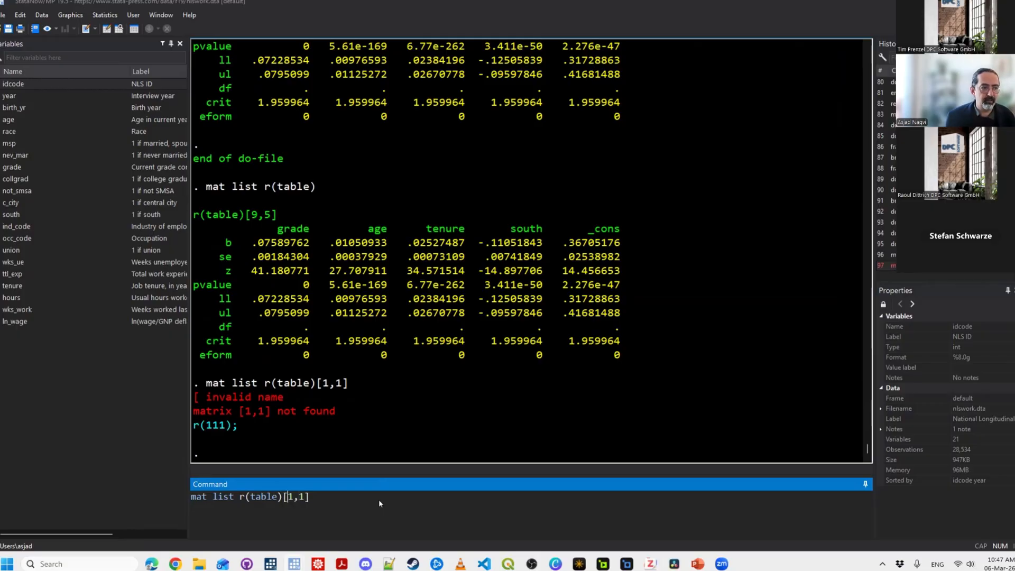
key("Left")
key("Left")
key("Left")
key("Left")
key("Left")
key("Left")
key("Left")
key("Left")
key("Left")
key("Left")
key("BackSpace")
key("BackSpace")
key("BackSpace")
key("BackSpace")
key("BackSpace")
key("BackSpace")
key("BackSpace")
key("BackSpace")
type("di")
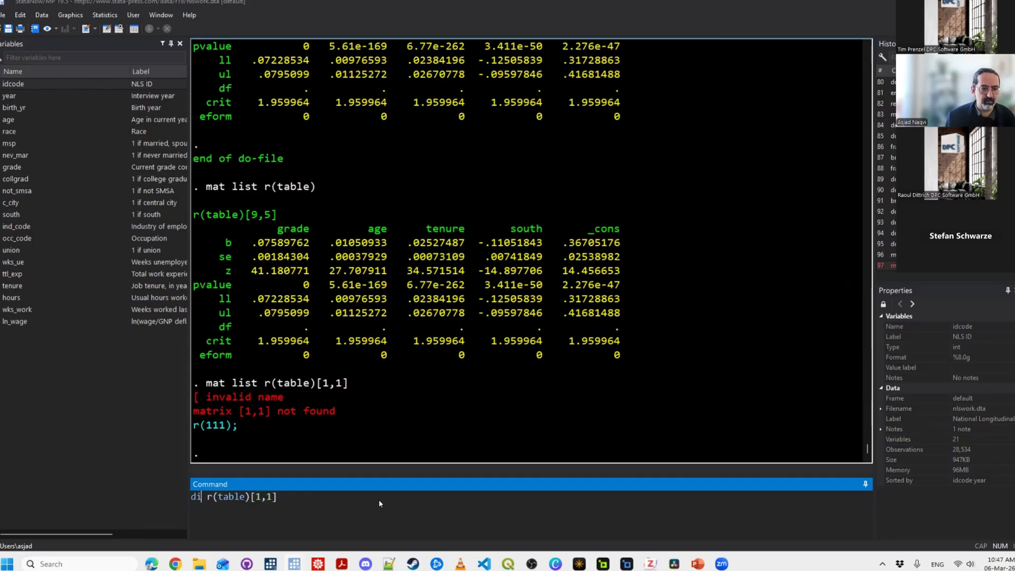
key("Return")
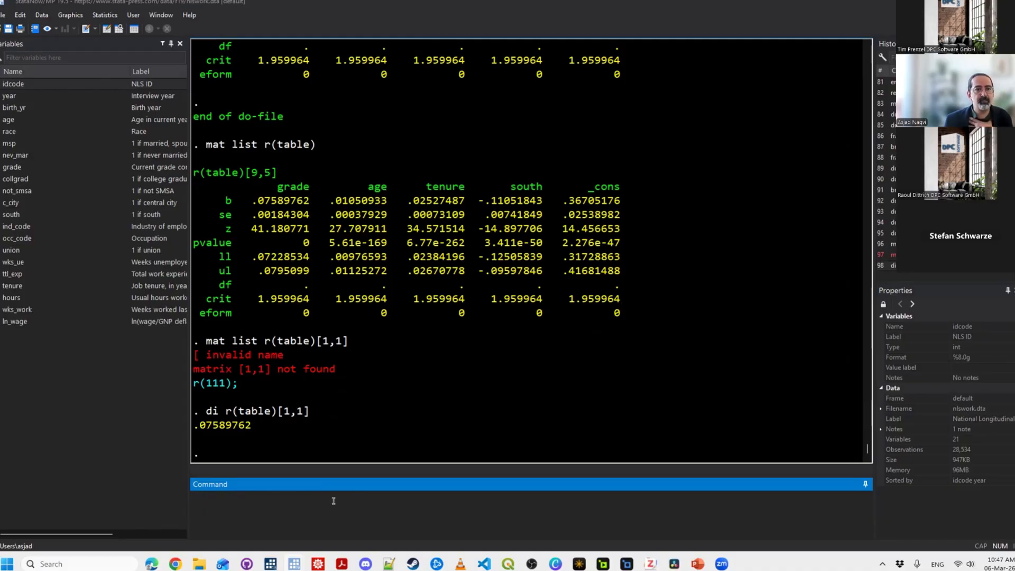
Display the age coefficient by running di r(table)[1,2].
key("Up")
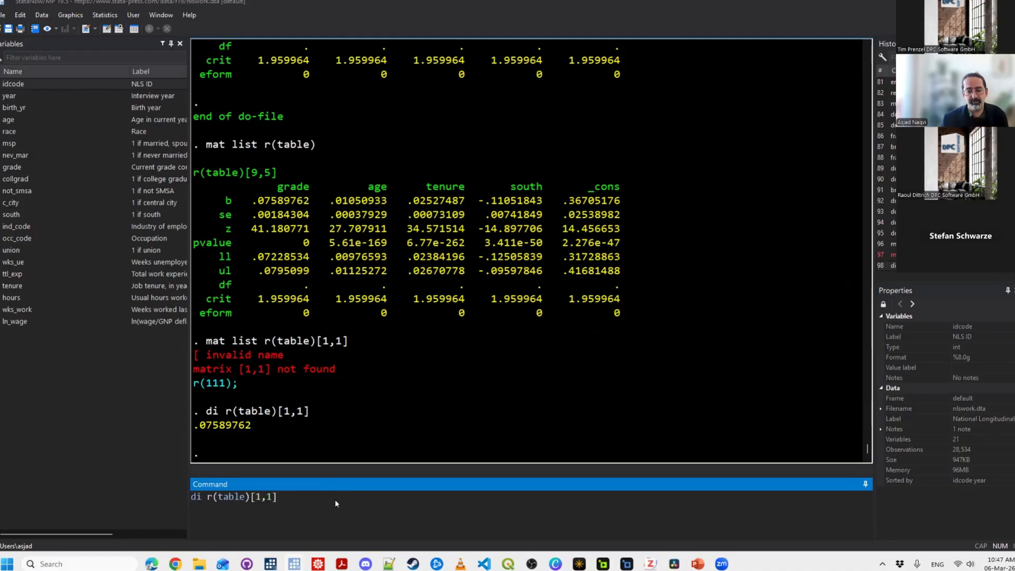
key("Left")
key("BackSpace")
type("2")
key("Return")
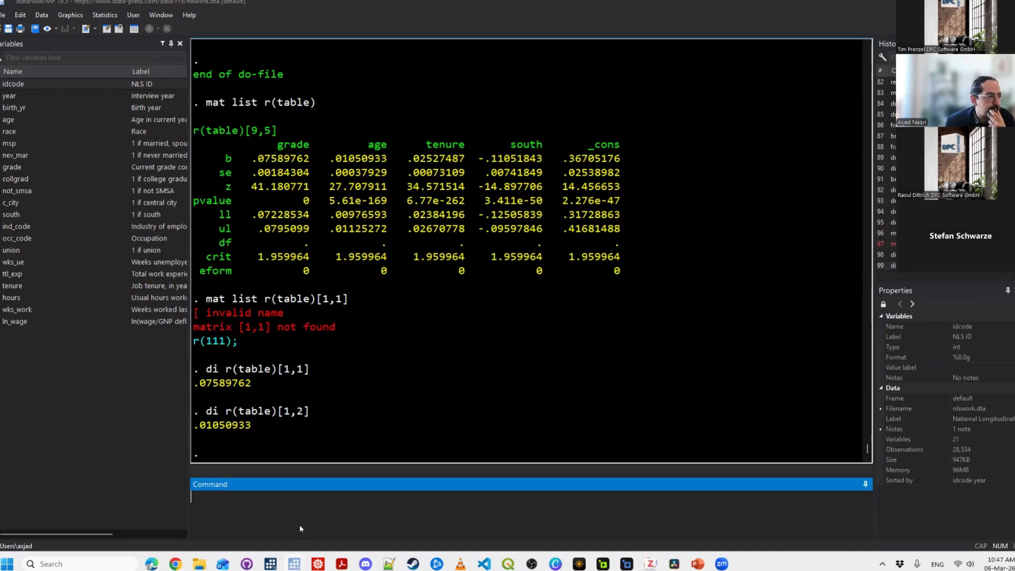
Return to the do-file and review the new section from the xtreg line down to the blank lines below frame create indextest.
mouse_move(294, 563)
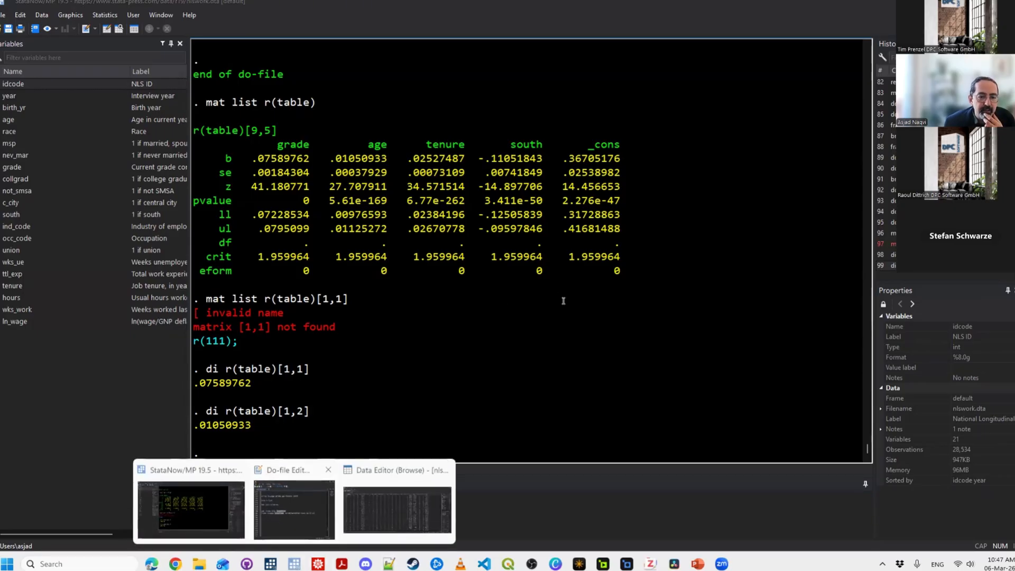
left_click(294, 509)
key("Up")
scroll(541, 308, "up", 2)
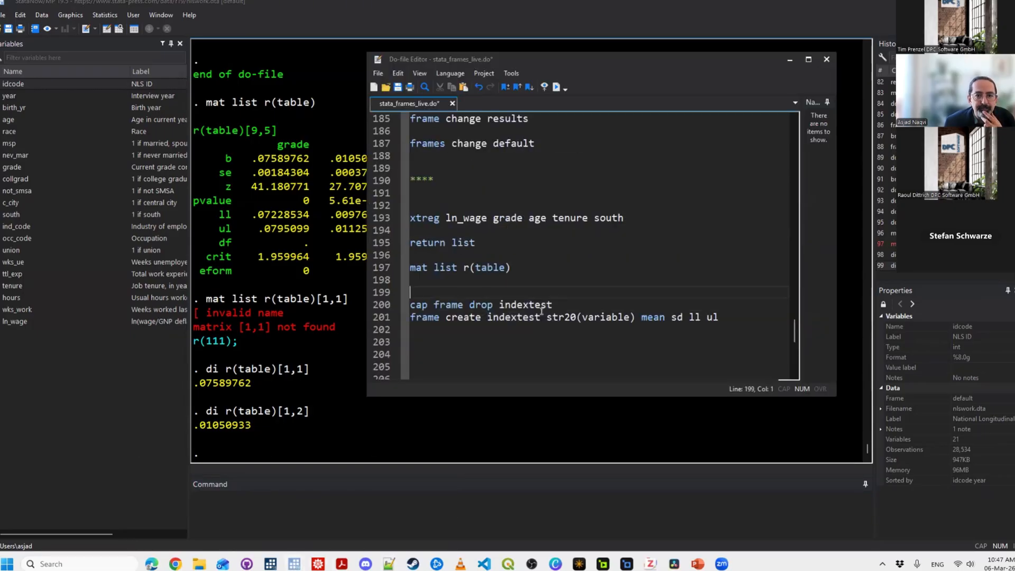
scroll(542, 312, "down", 5)
scroll(540, 307, "up", 7)
scroll(533, 286, "down", 3)
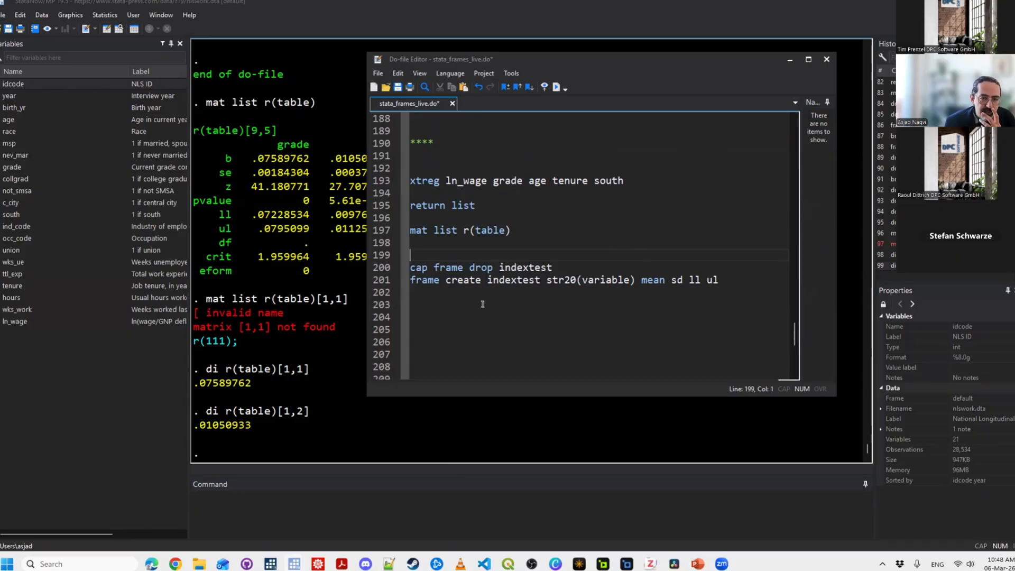
key("Down")
key("Down")
key("Down")
key("Down")
key("Down")
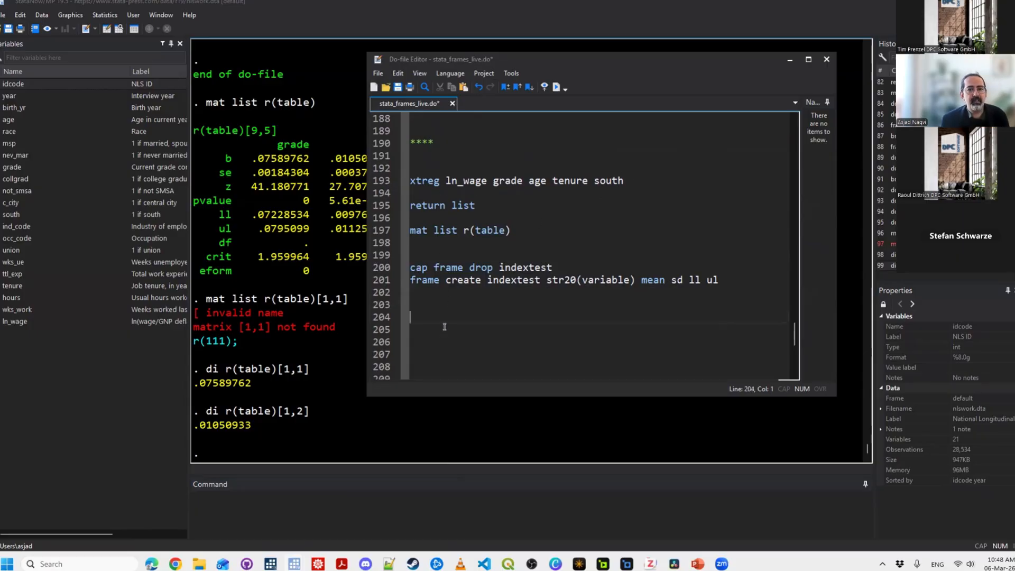
left_click_drag(628, 181, 362, 181)
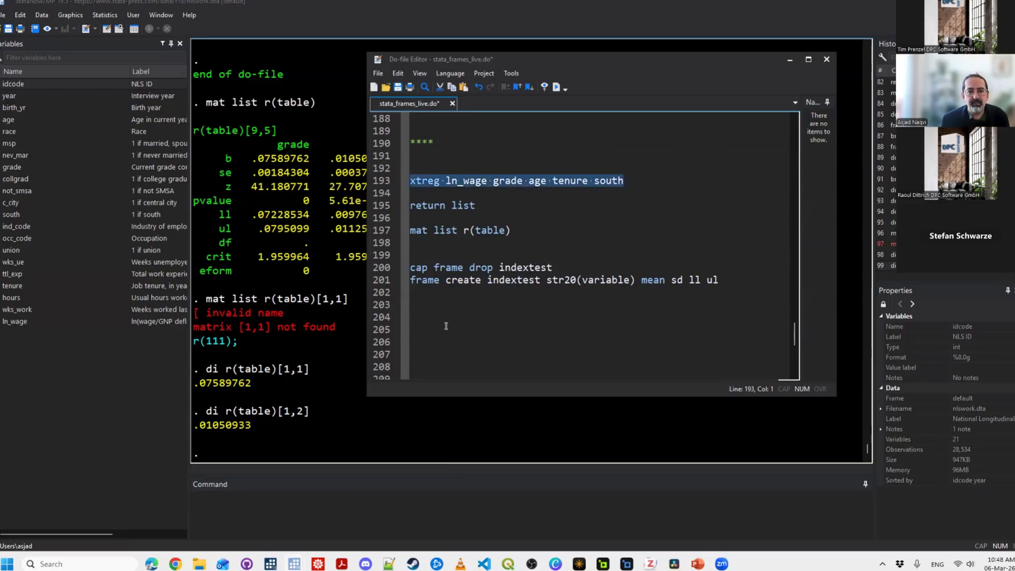
left_click(474, 329)
type("cap frame drop indextest frame create indextest str20(variable) mean sd ll ul")
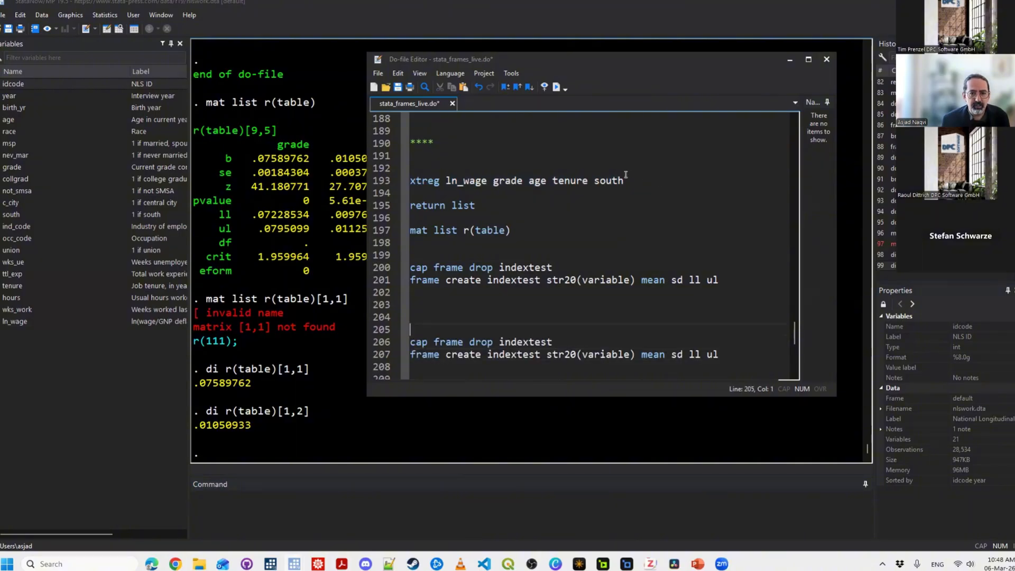
key("ctrl+z")
Copy the xtreg ln_wage grade age tenure south line to line 204, below the frame create indextest line.
left_click_drag(624, 180, 410, 181)
key("ctrl+c")
left_click(517, 317)
key("ctrl+v")
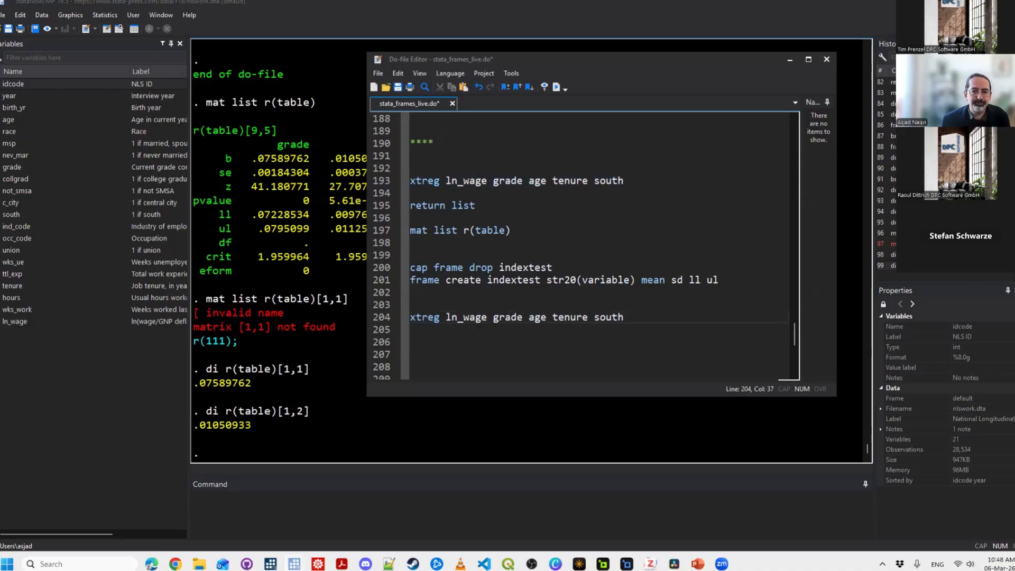
Start a foreach x in loop on line 206, below the second xtreg line.
key("Return")
key("Up")
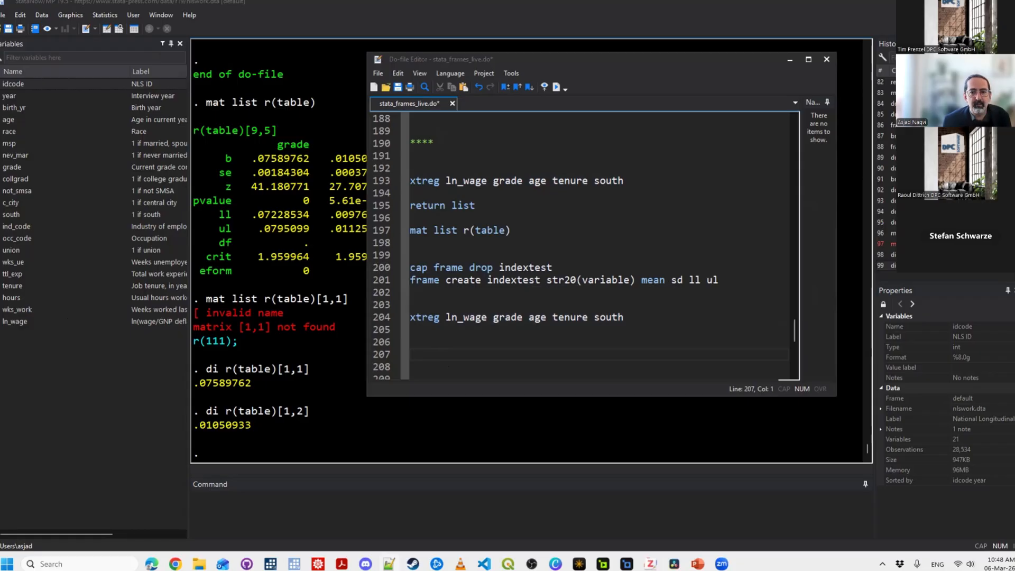
key("Up")
type("f")
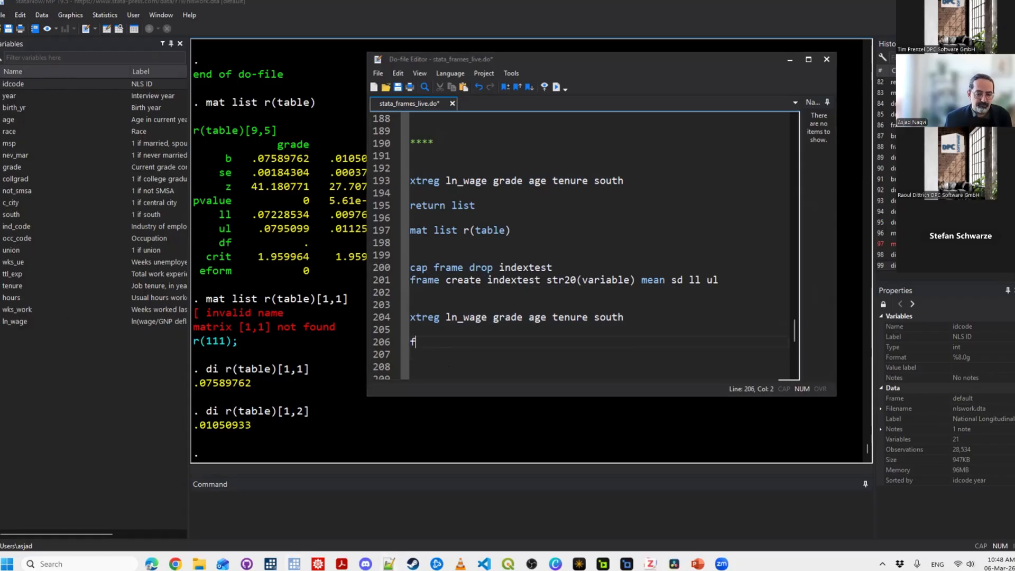
type("oreach x in")
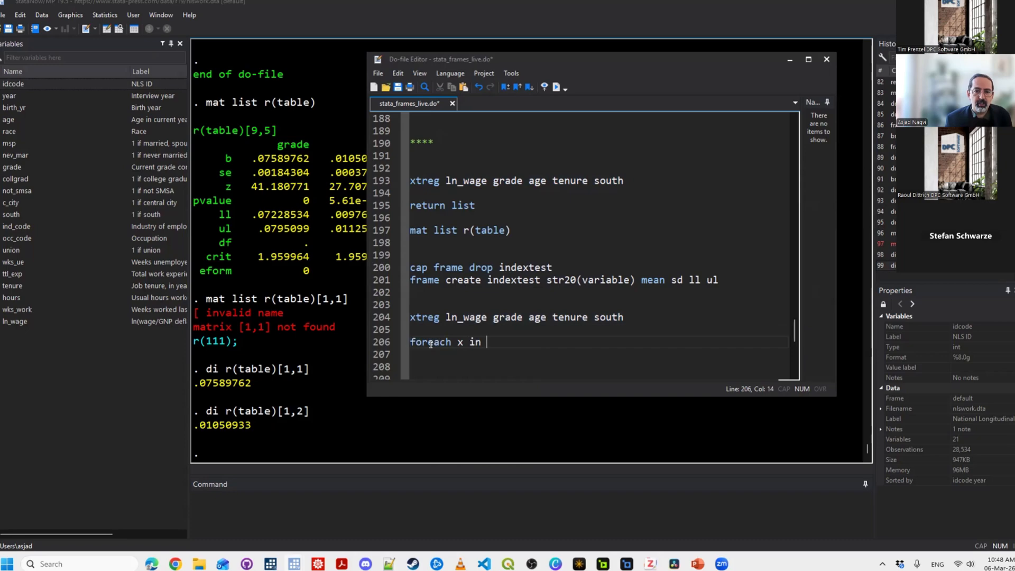
Complete the foreach header with grade age tenure south copied from the xtreg line, add _cons, and open a braced loop body.
key("Home")
key("Right")
key("Right")
key("Right")
key("Right")
key("Right")
key("Right")
key("Right")
key("Right")
key("Right")
key("Right")
key("Right")
key("Right")
key("Right")
key("Right")
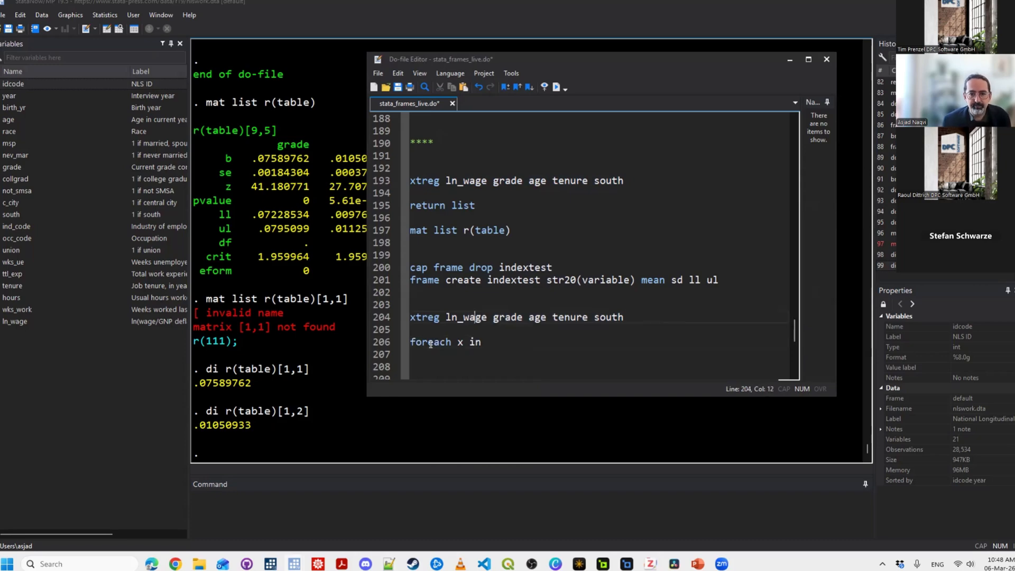
key("shift+End")
key("Down")
key("Down")
key("ctrl+v")
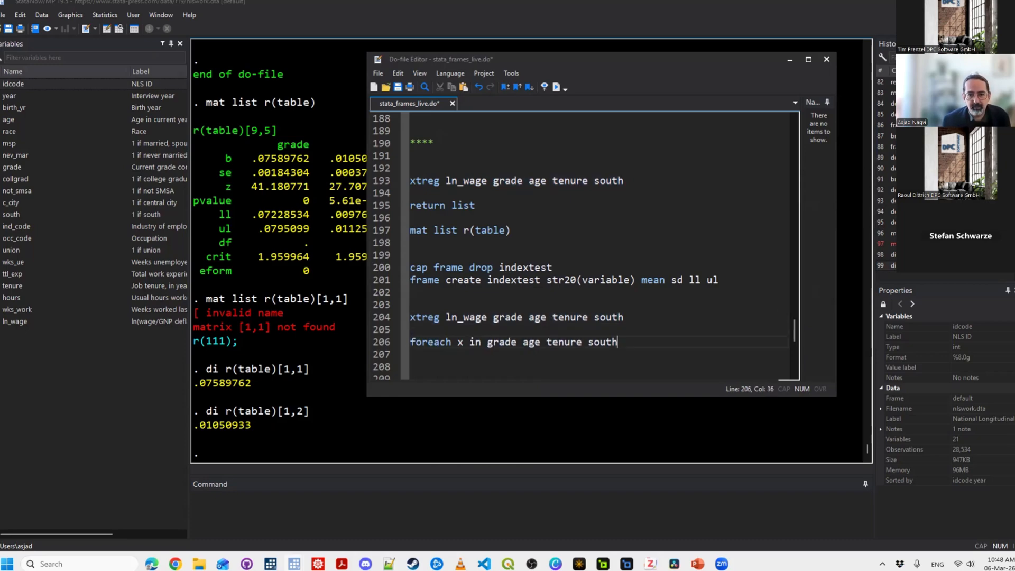
type("_cons {")
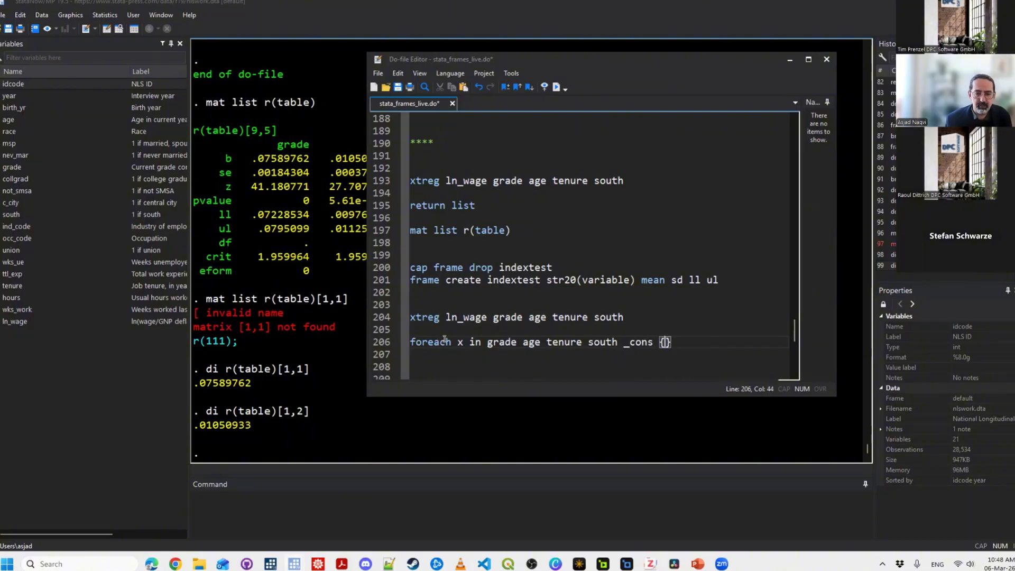
key("Return")
Inside the loop, write frame post indextest ("`x'") to post the variable name.
scroll(463, 355, "down", 2)
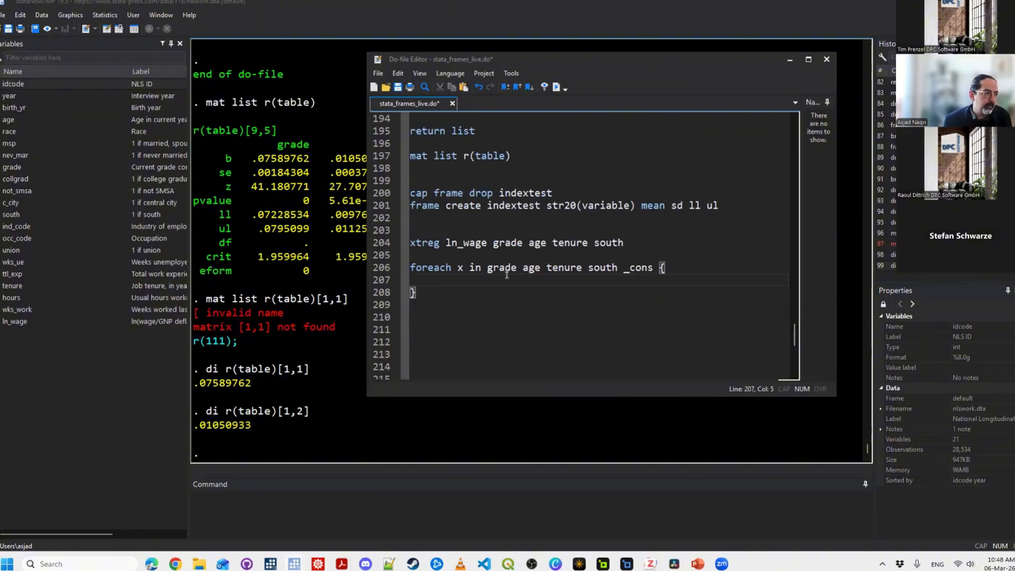
type("frame pos")
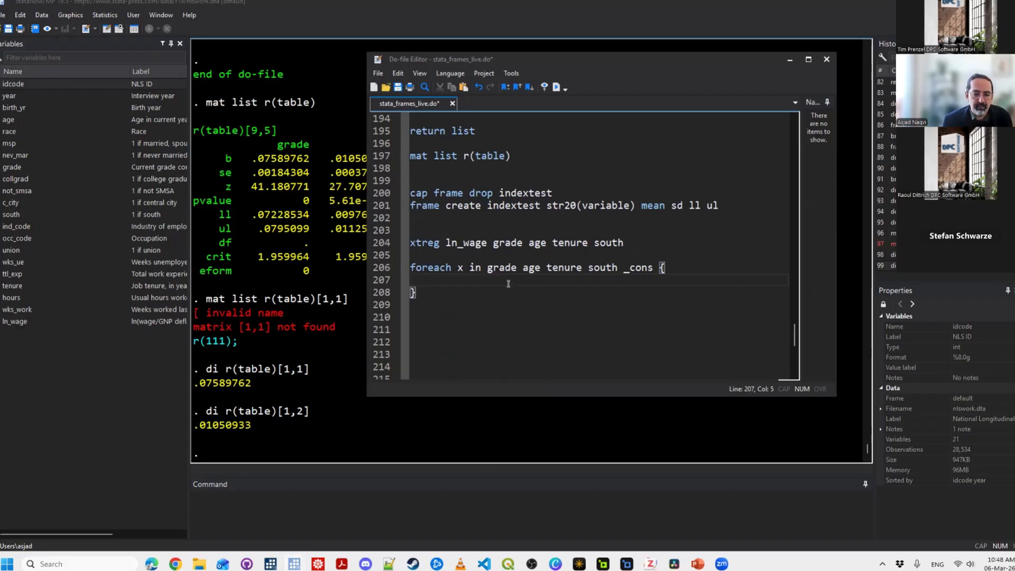
type("t ind")
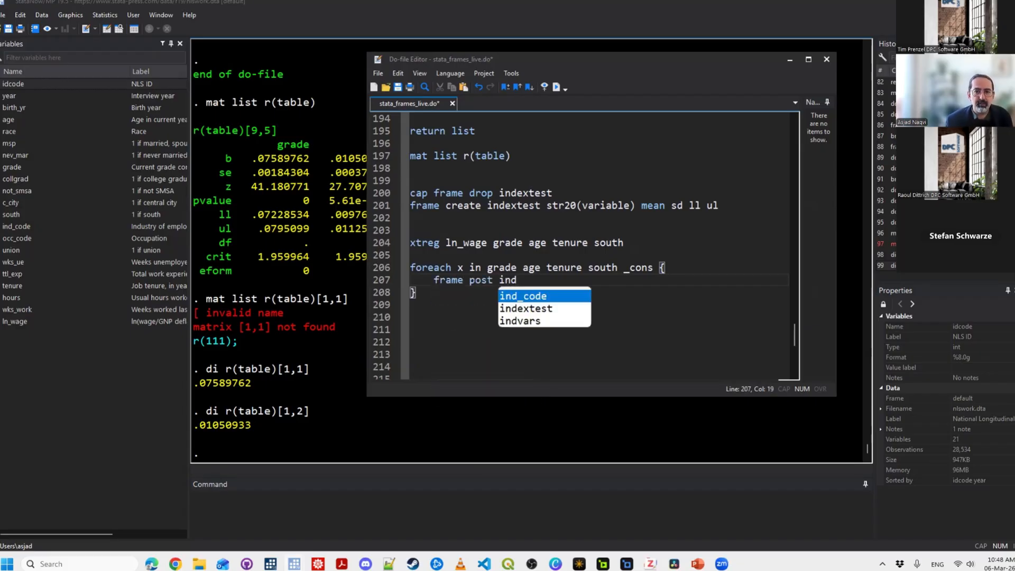
key("Down")
key("Return")
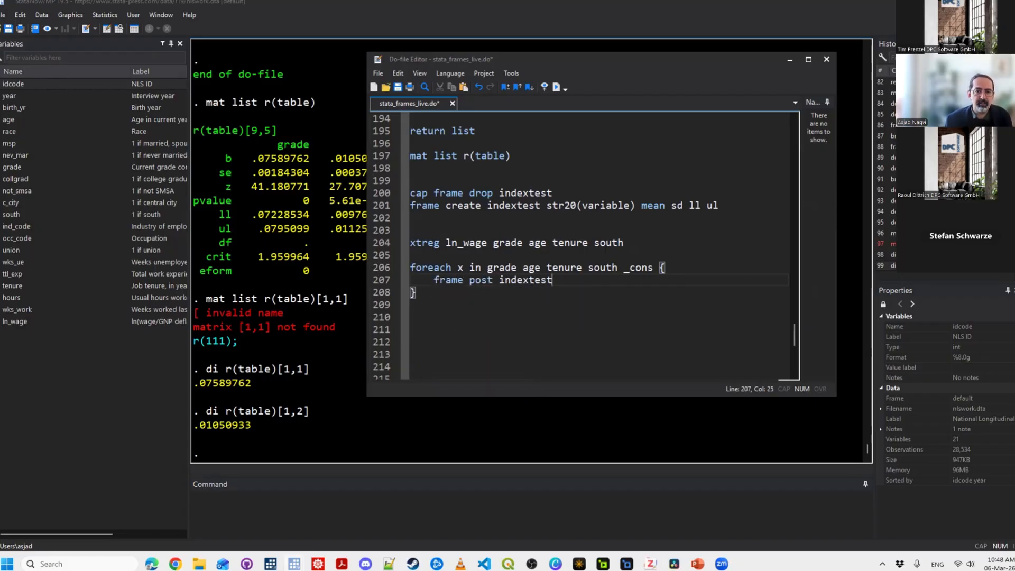
type("(\"`x'\"")
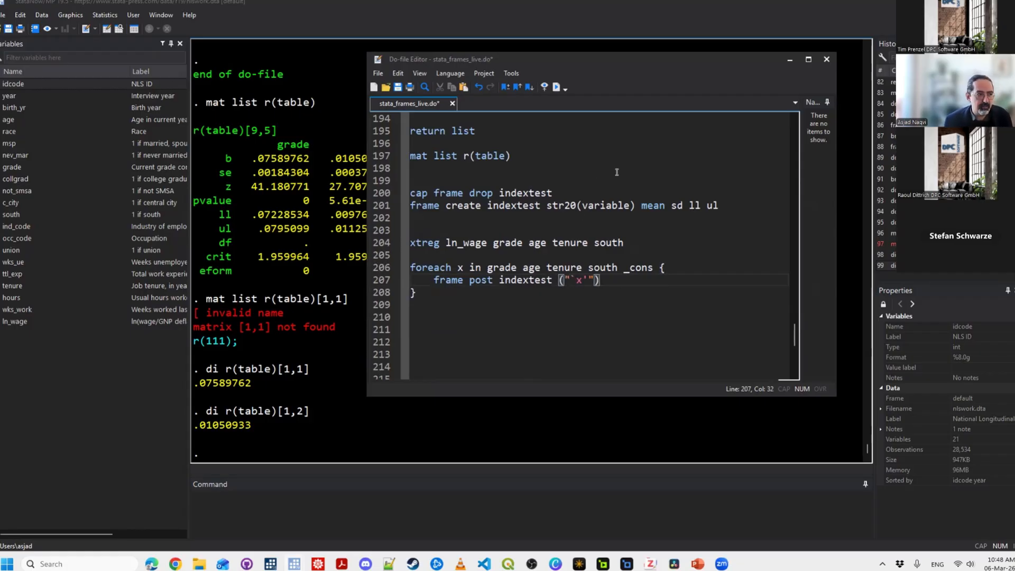
type(")")
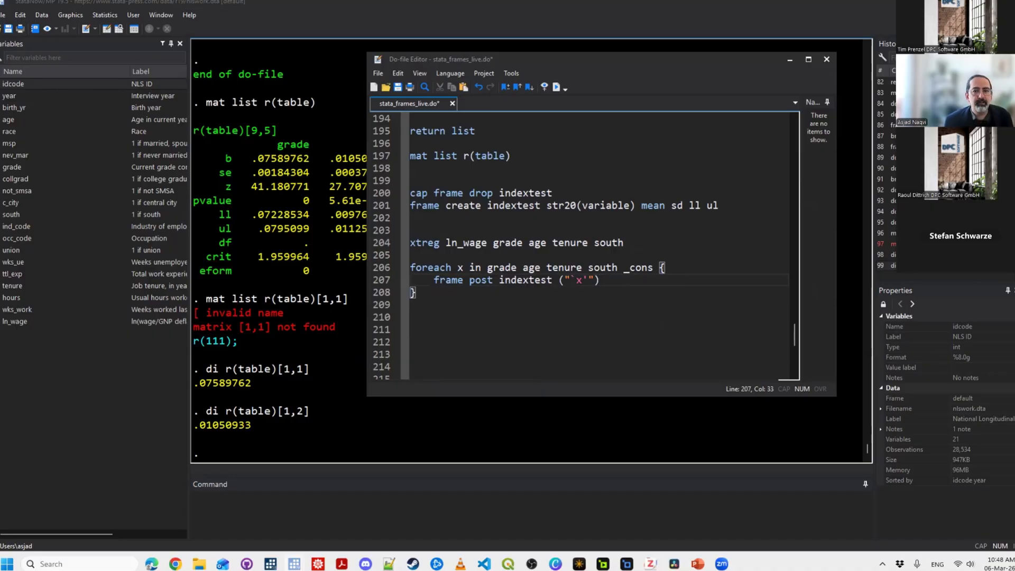
Add (r(table)[1,1]) as the second posted expression on the frame post line.
type(" (")
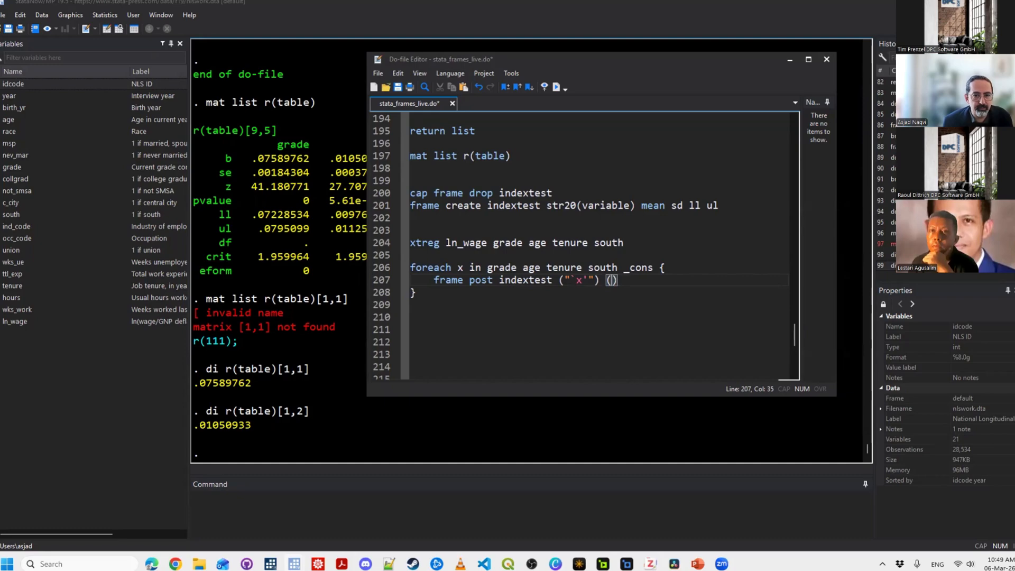
type("r")
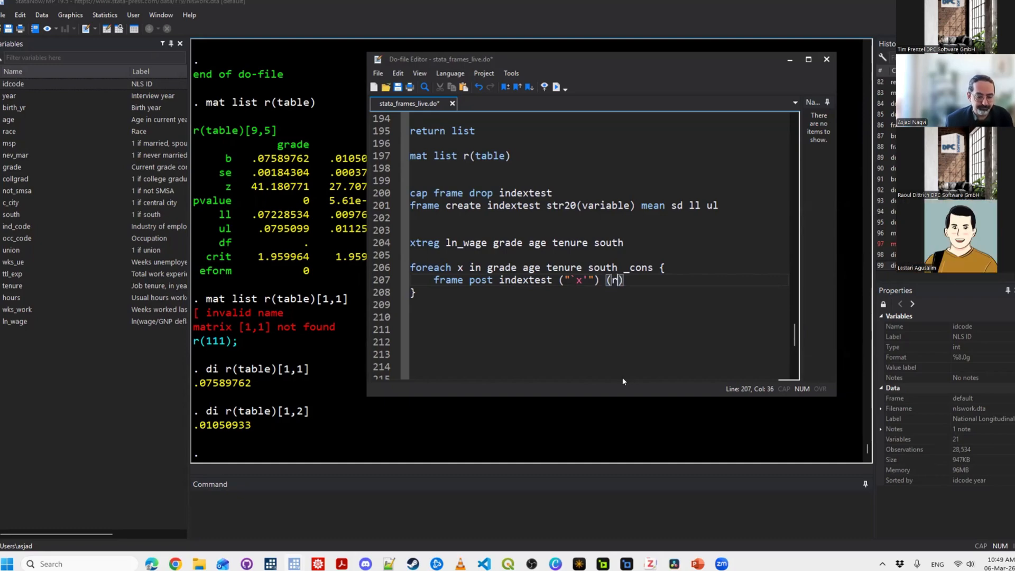
type("(table)[]")
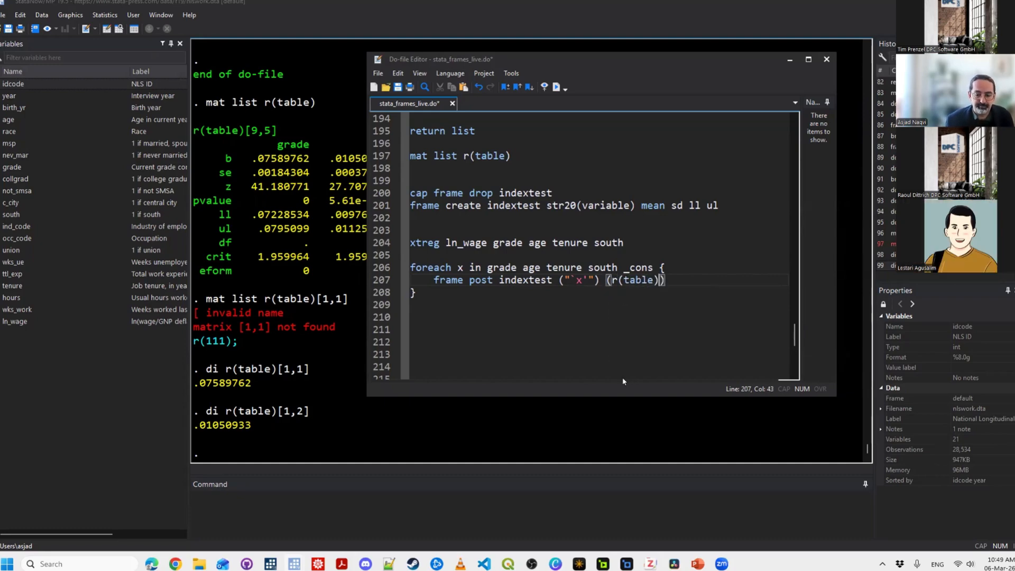
key("Left")
type("1,1")
key("Right")
key("Right")
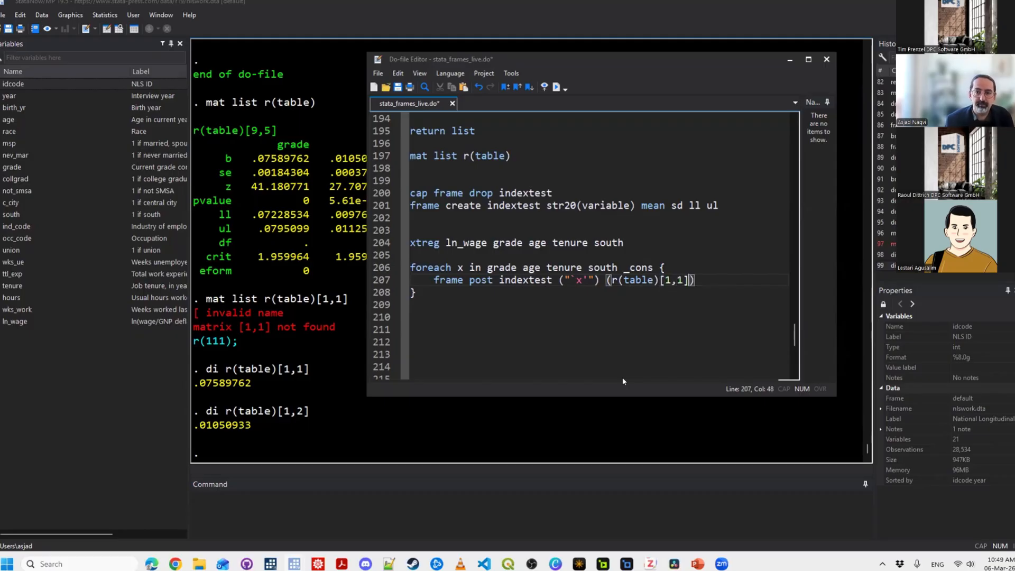
Select the whole (r(table)[1,1]) expression, including its outer parentheses, at the end of the frame post line.
key("shift+Left")
key("shift+Left")
key("shift+Left")
key("shift+Left")
key("shift+Left")
key("shift+Left")
key("shift+Left")
key("shift+Left")
key("shift+Left")
key("shift+Left")
key("shift+Left")
key("shift+Left")
key("shift+Left")
key("shift+Left")
key("shift+Left")
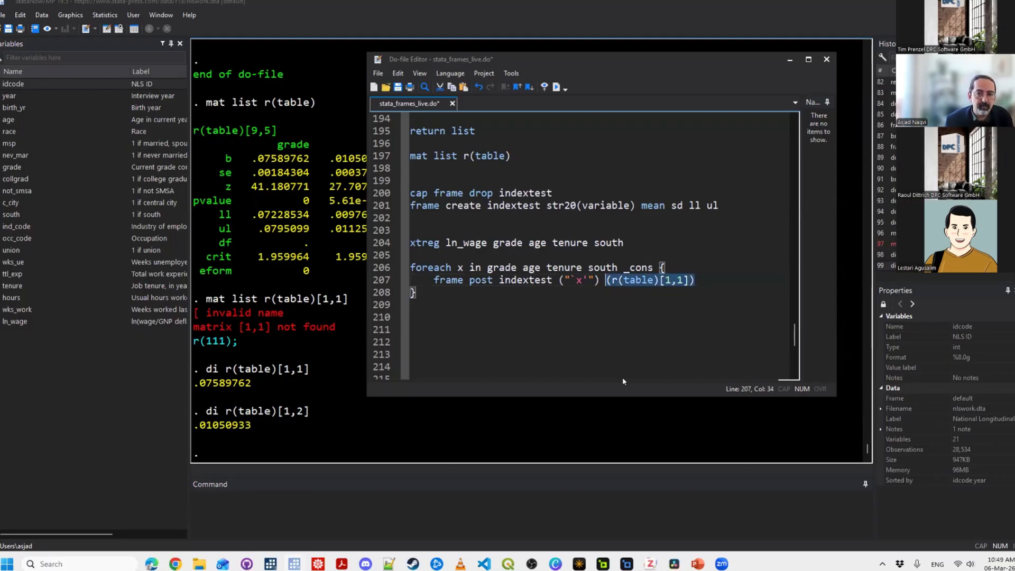
Append a copy of the (r(table)[1,1]) expression to the frame post line and change it to (r(table)[2,1]).
key("ctrl+c")
key("End")
key("ctrl+v")
key("Left")
key("Left")
key("Left")
key("Left")
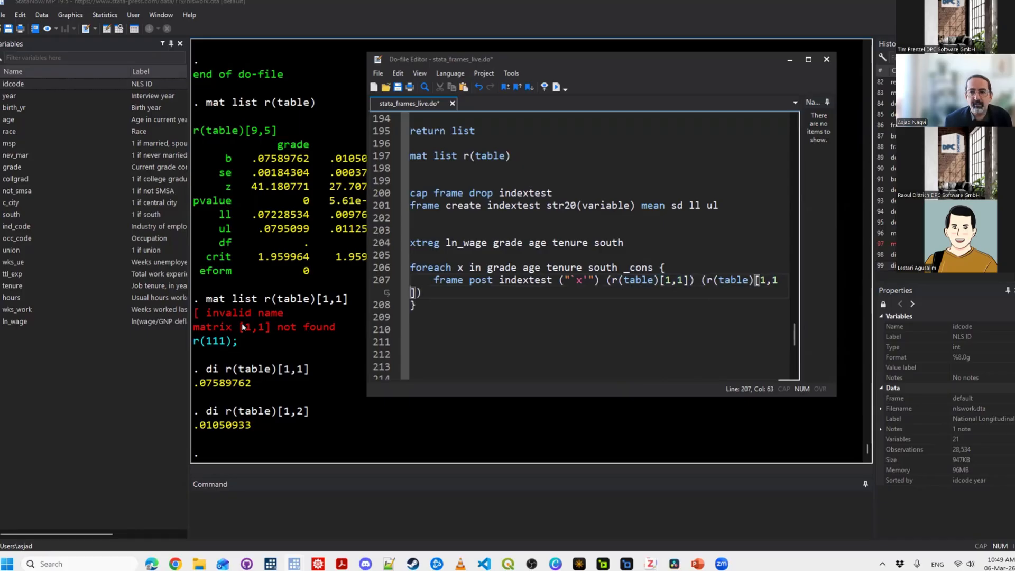
key("BackSpace")
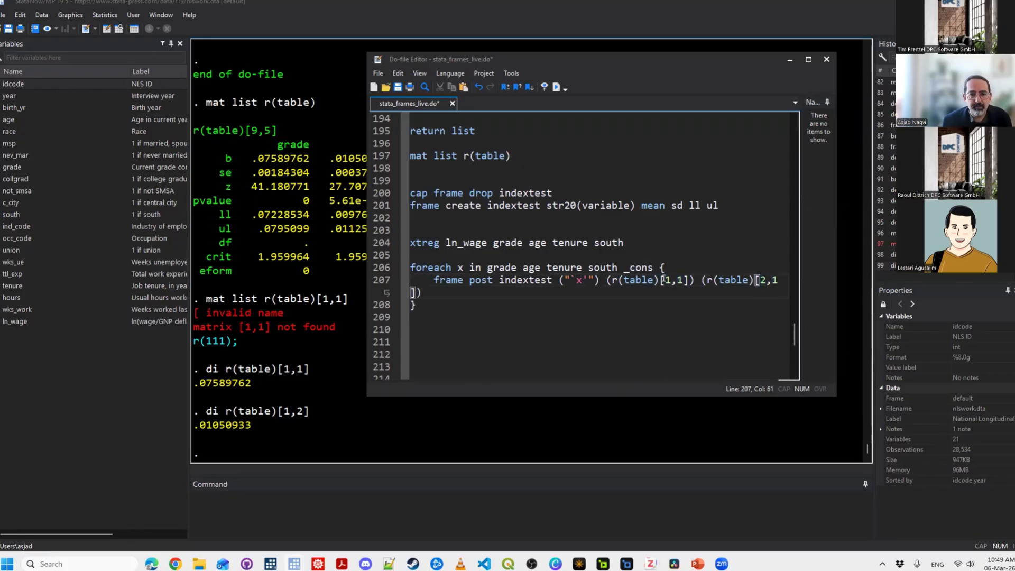
type("2")
Widen the Do-file Editor window and append r(table)[5,1]) to the frame post line.
left_click_drag(367, 275, 147, 280)
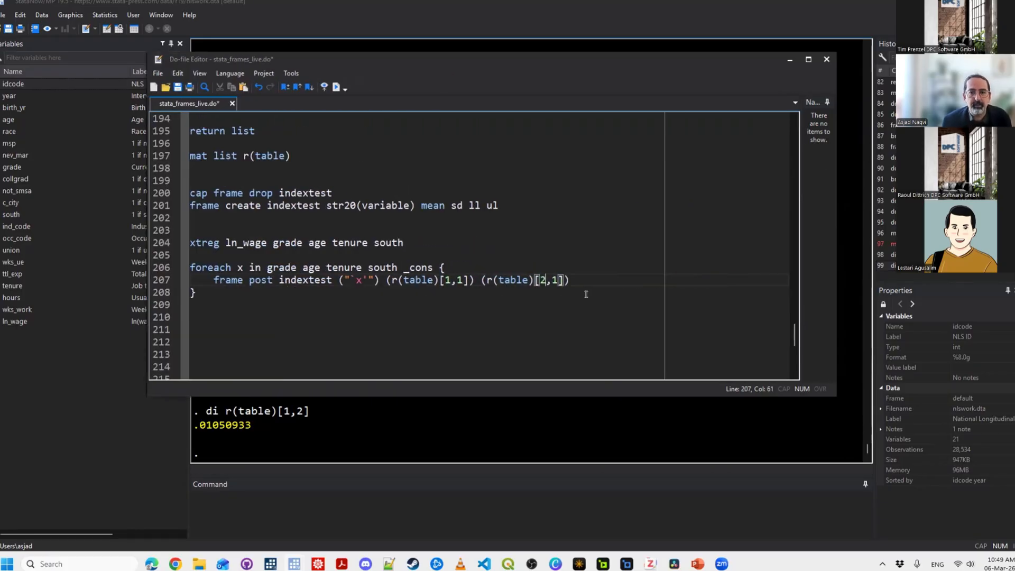
left_click(600, 285)
key("shift+Left")
key("shift+Left")
key("shift+Left")
key("shift+Left")
key("shift+Left")
key("shift+Left")
key("shift+Left")
key("shift+Left")
key("shift+Left")
key("shift+Left")
key("shift+Left")
key("shift+Left")
key("shift+Left")
key("shift+Left")
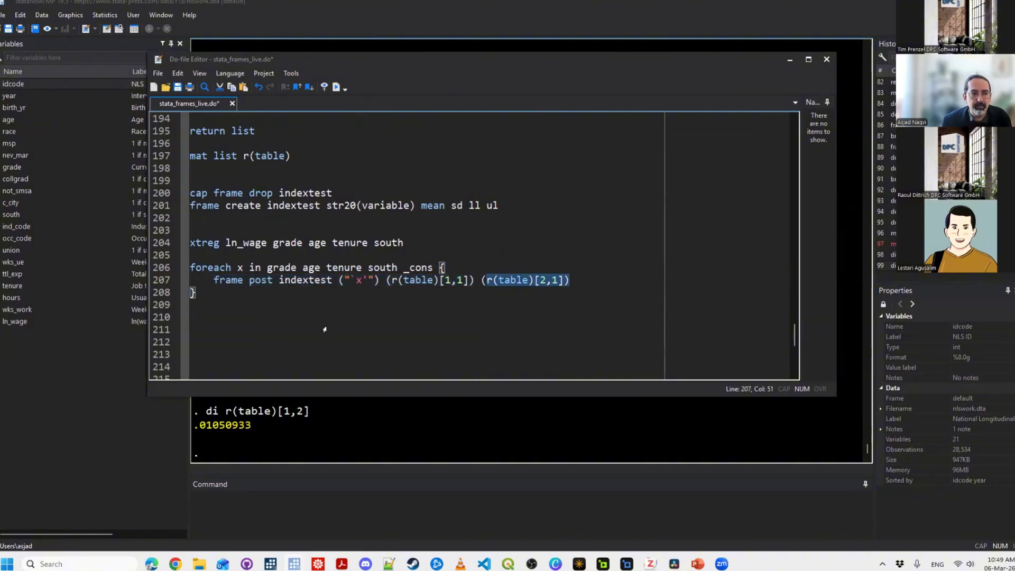
key("Right")
key("ctrl+v")
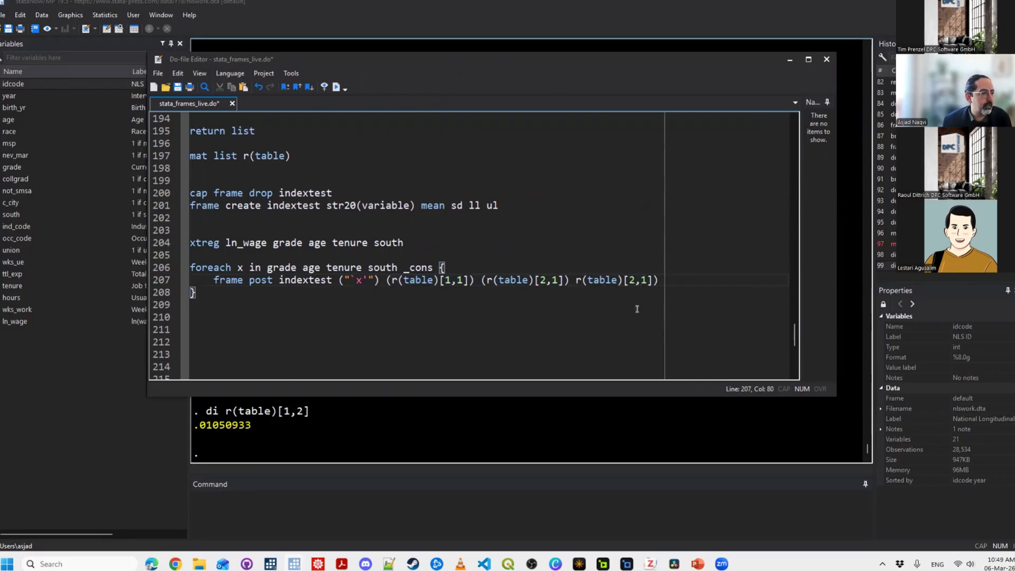
key("Left")
key("Left")
key("Left")
key("Left")
key("Left")
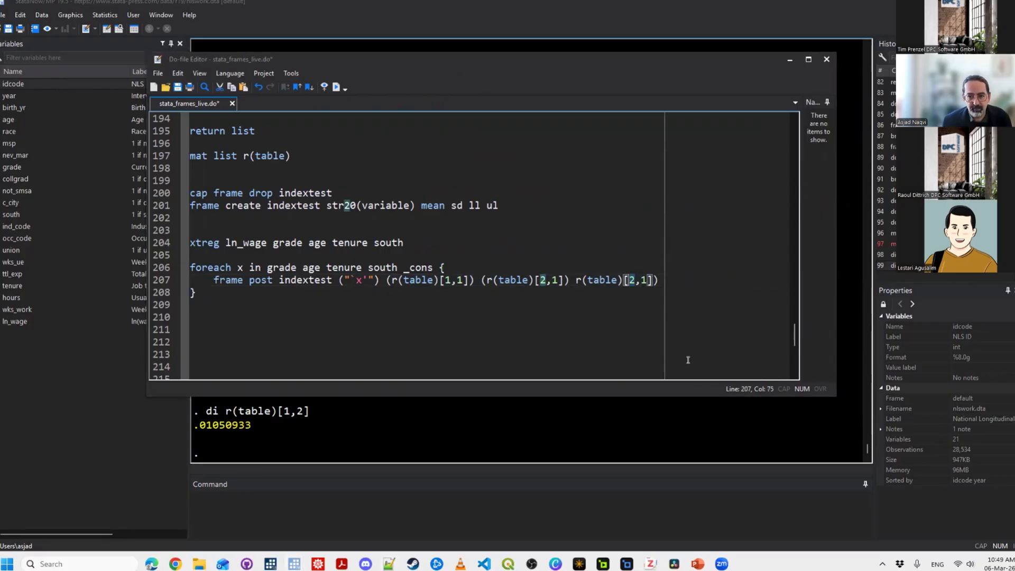
key("Delete")
type("5")
Append r(table)[6,1]) as the last value on the frame post line.
key("End")
key("shift+Left")
key("shift+Left")
key("shift+Left")
key("shift+Left")
key("shift+Left")
key("shift+Left")
key("shift+Left")
key("shift+Left")
key("shift+Left")
key("shift+Left")
key("shift+Left")
key("shift+Left")
key("shift+Left")
key("shift+Left")
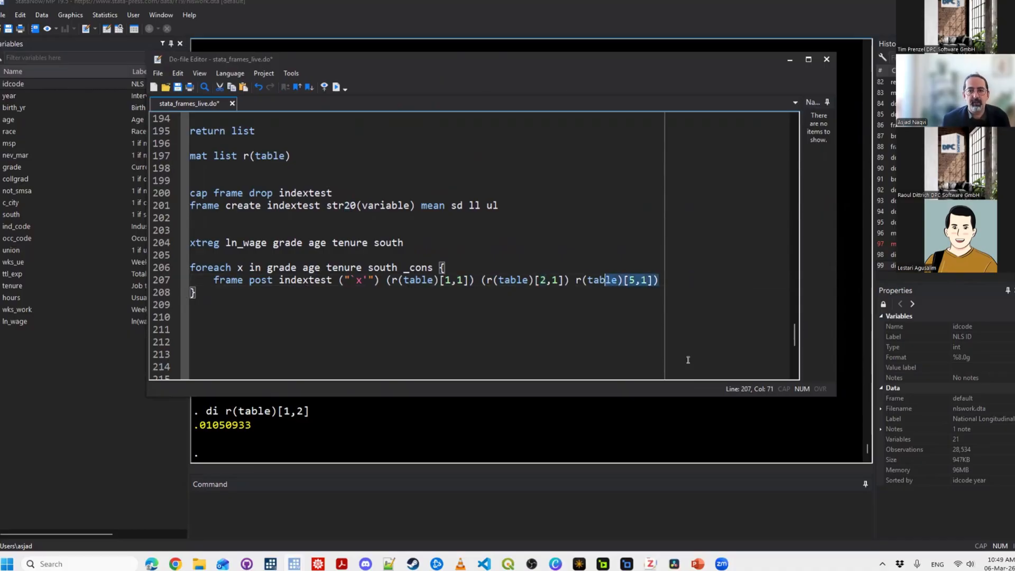
key("End")
key("ctrl+v")
key("Left")
key("Left")
key("Left")
key("Left")
key("Left")
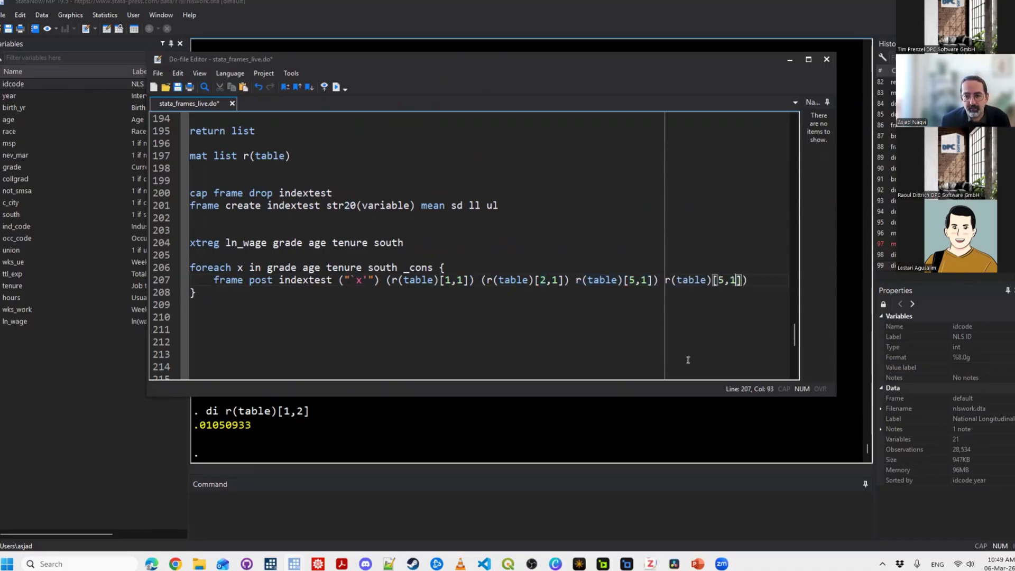
key("Delete")
type("6")
key("Down")
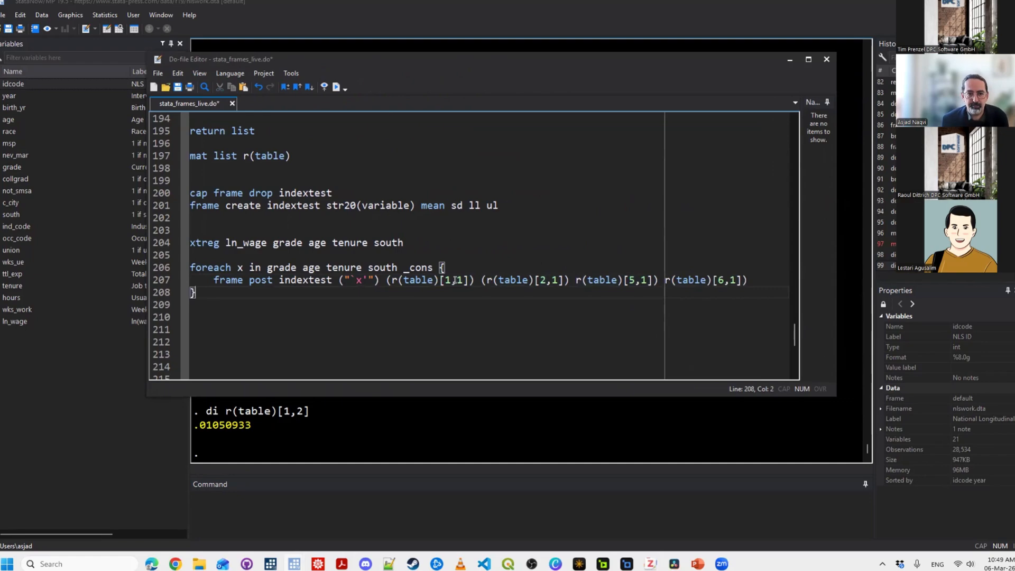
Check the row and column layout of the r(table) matrix in the results output, and return to the do-file.
left_click(457, 280)
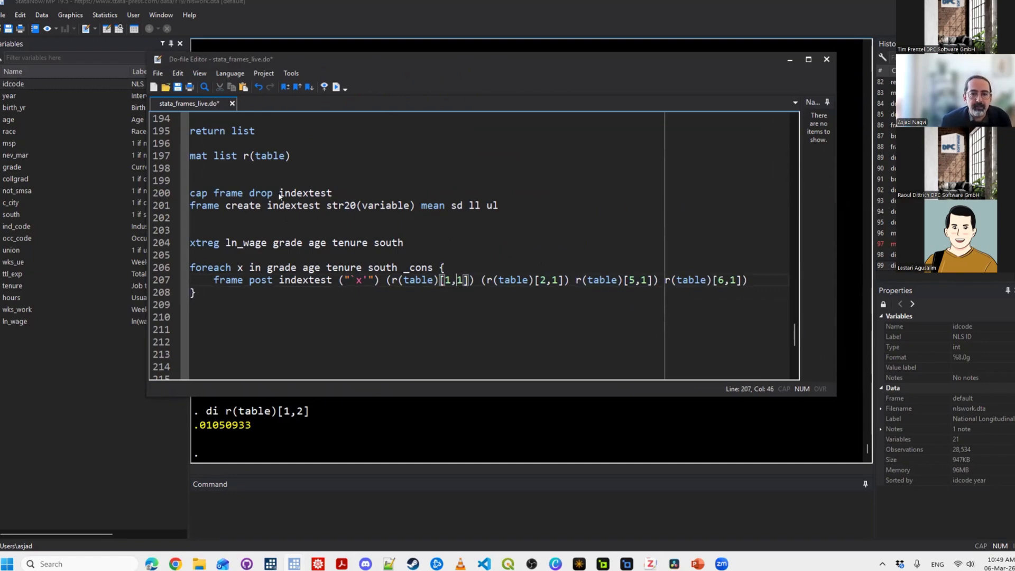
key("alt+Tab")
scroll(287, 190, "up", 1)
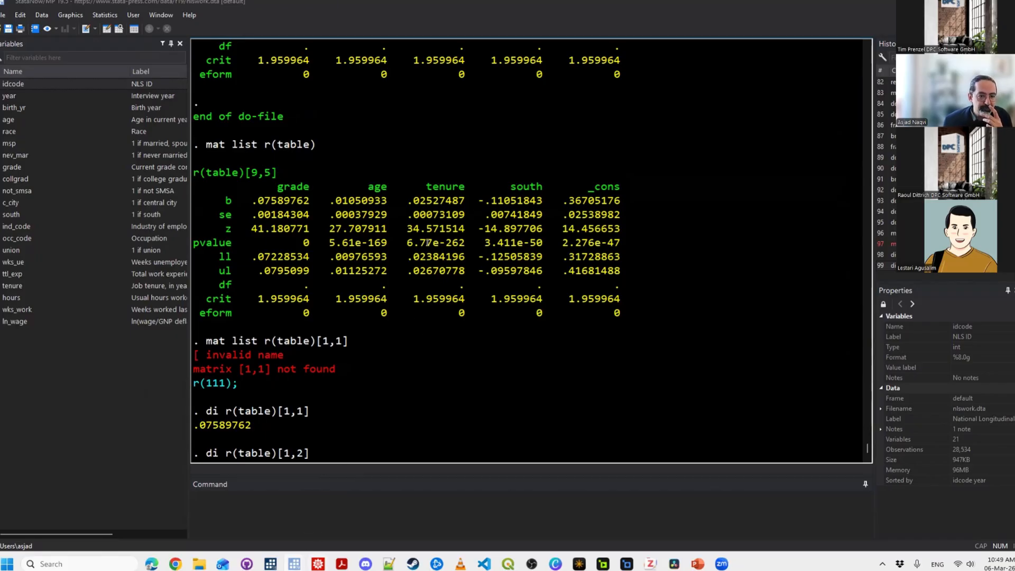
mouse_move(294, 564)
left_click(294, 507)
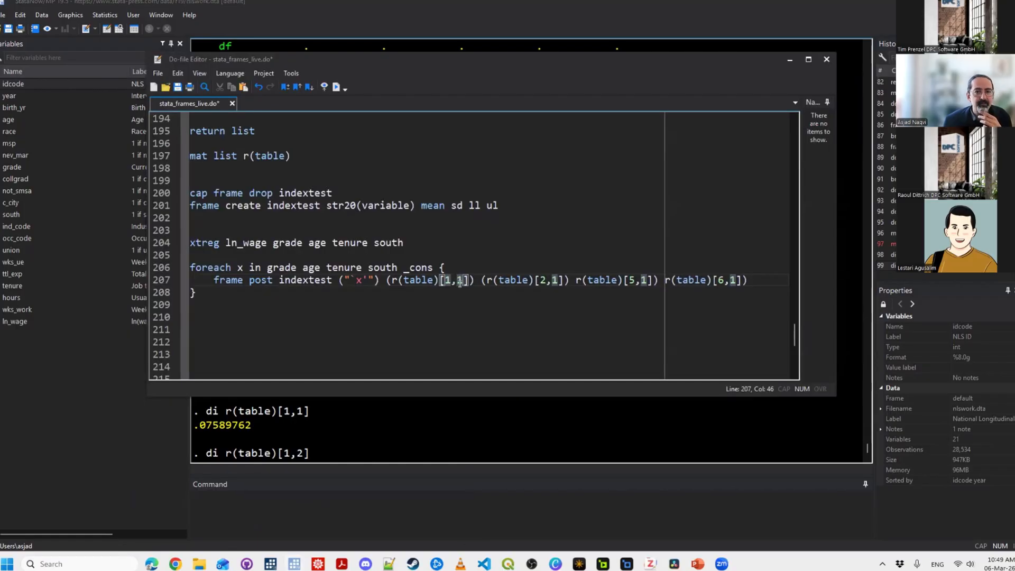
key("Down")
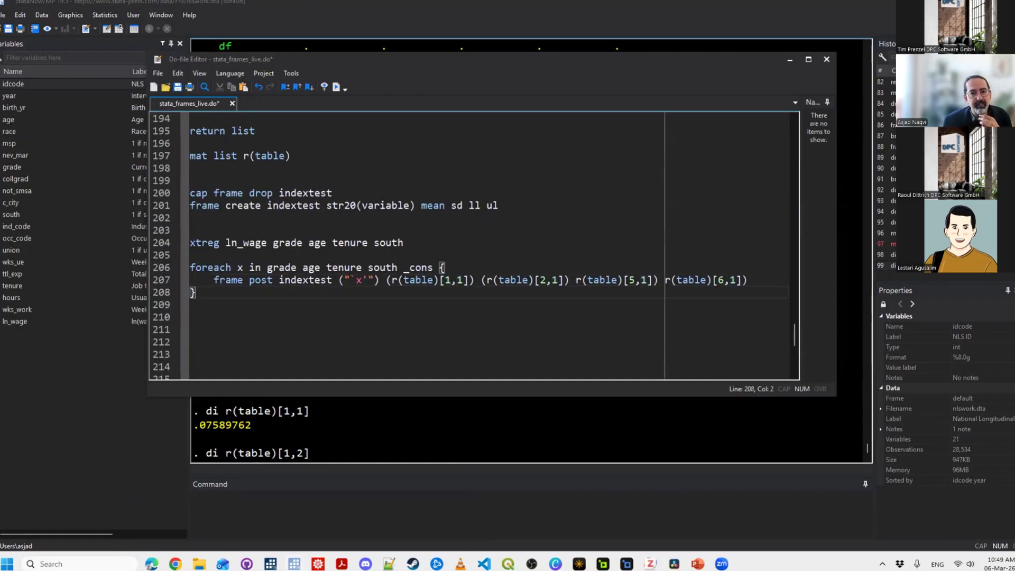
Insert the line local i = 1 between the xtreg command and the foreach loop, set off by blank lines.
left_click(191, 256)
key("Return")
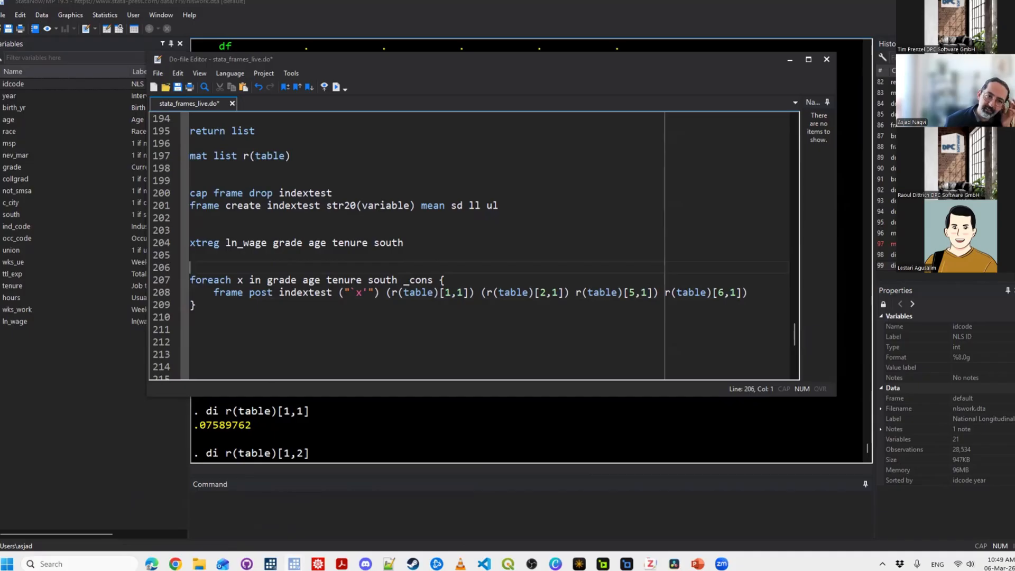
key("Return")
key("Up")
type("local i = 1")
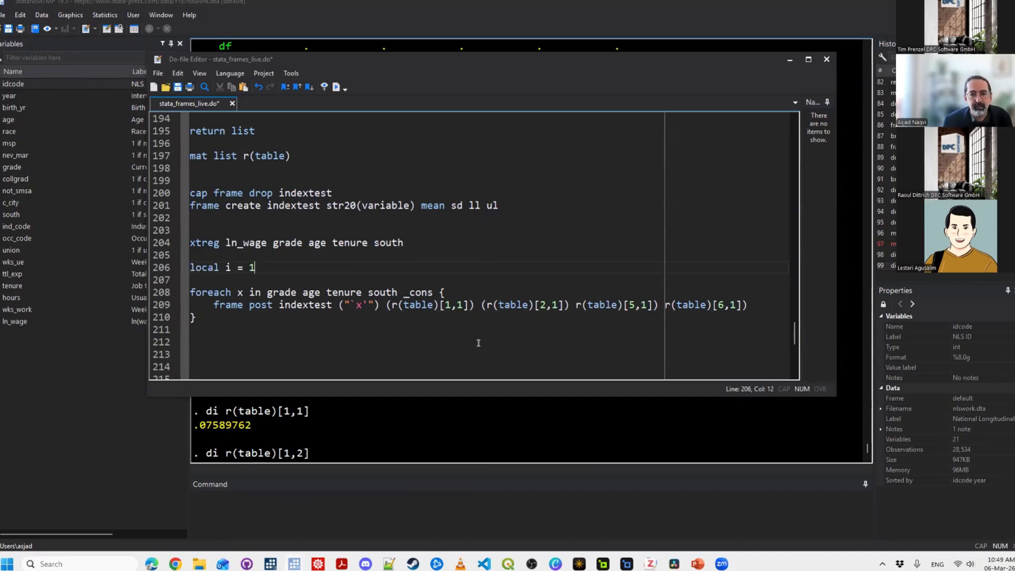
Replace the column index in the first two r(table) expressions with `i', giving [1,`i'] and [2,`i'].
double_click(459, 304)
type("`i")
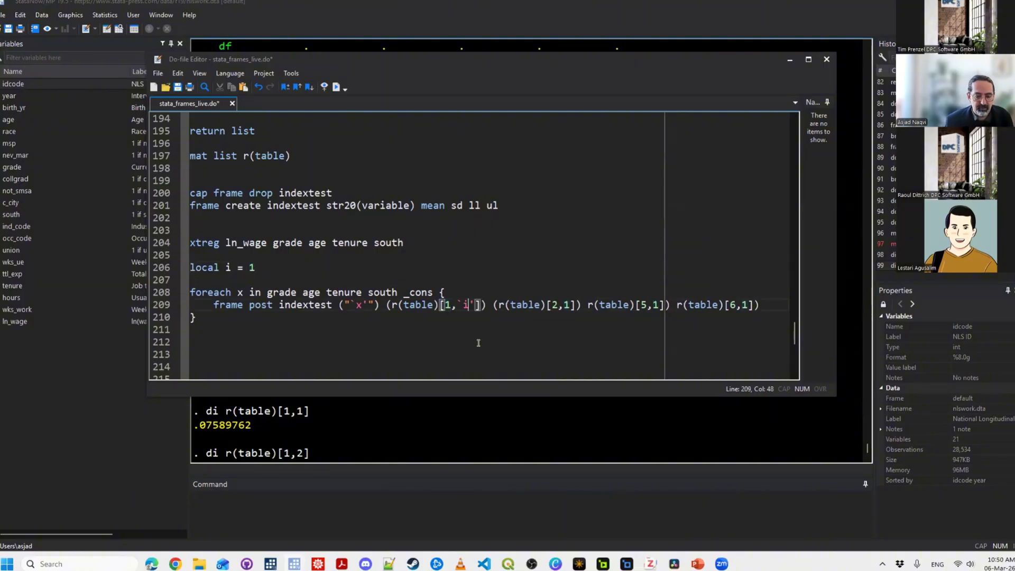
key("Right")
key("Right")
key("Right")
key("Right")
key("Right")
key("Right")
key("Right")
key("Right")
key("Right")
key("Right")
key("Right")
key("Right")
key("Right")
key("Right")
key("Right")
key("Right")
key("Right")
key("shift+Left")
type("`")
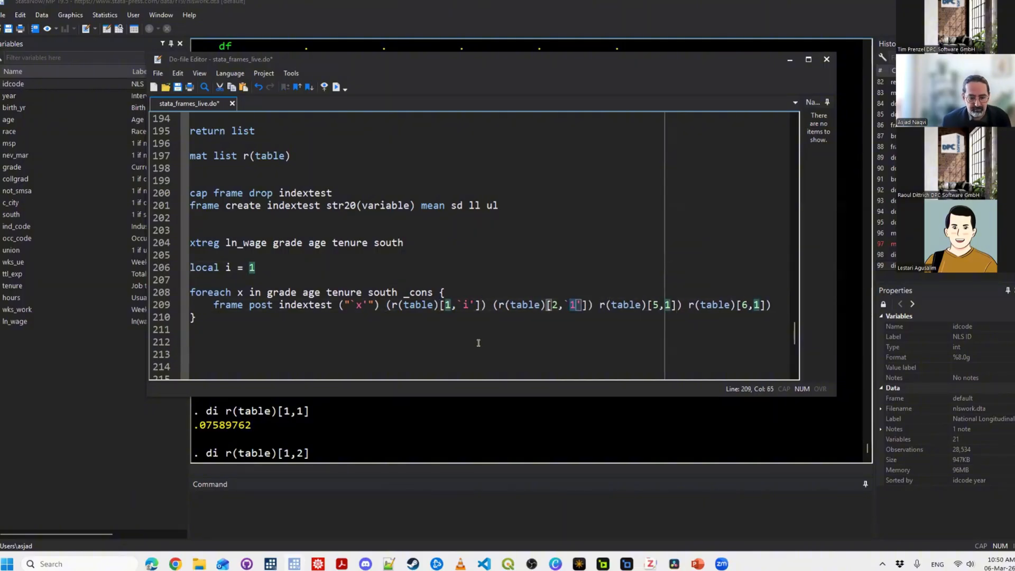
type("i")
Replace the column index in the last two r(table) expressions with `i', giving [5,`i'] and [6,`i'].
key("Right")
key("Right")
key("Right")
key("Right")
key("Right")
key("Right")
key("Right")
key("Right")
key("Right")
key("Right")
key("Right")
key("Right")
key("Right")
key("Right")
key("Right")
key("Right")
key("shift+Left")
type("`")
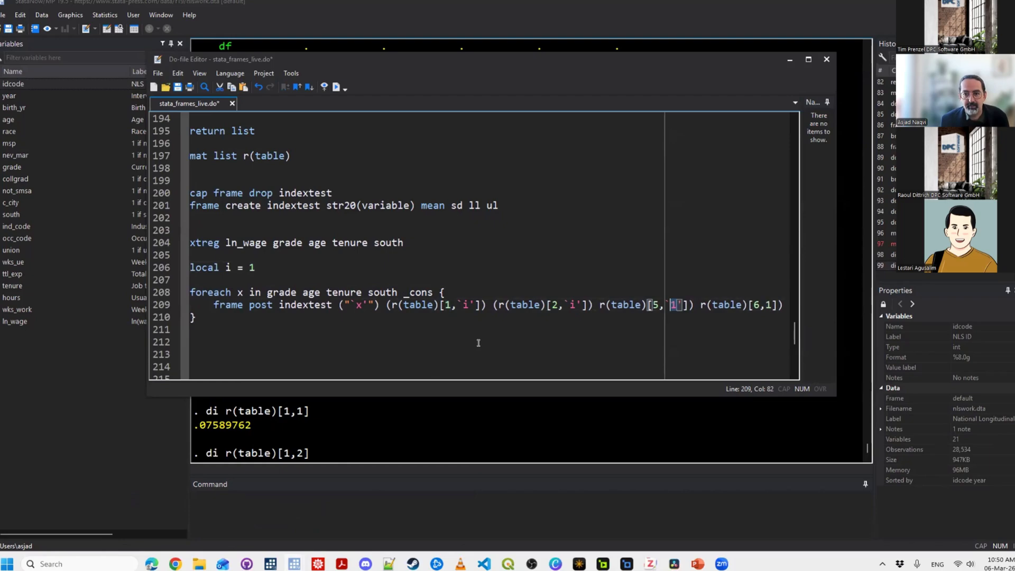
type("i")
key("Right")
key("Right")
key("Right")
key("Right")
key("Right")
key("Right")
key("Right")
key("Right")
key("Right")
key("Right")
key("Right")
key("Right")
key("Right")
key("Right")
key("shift+Left")
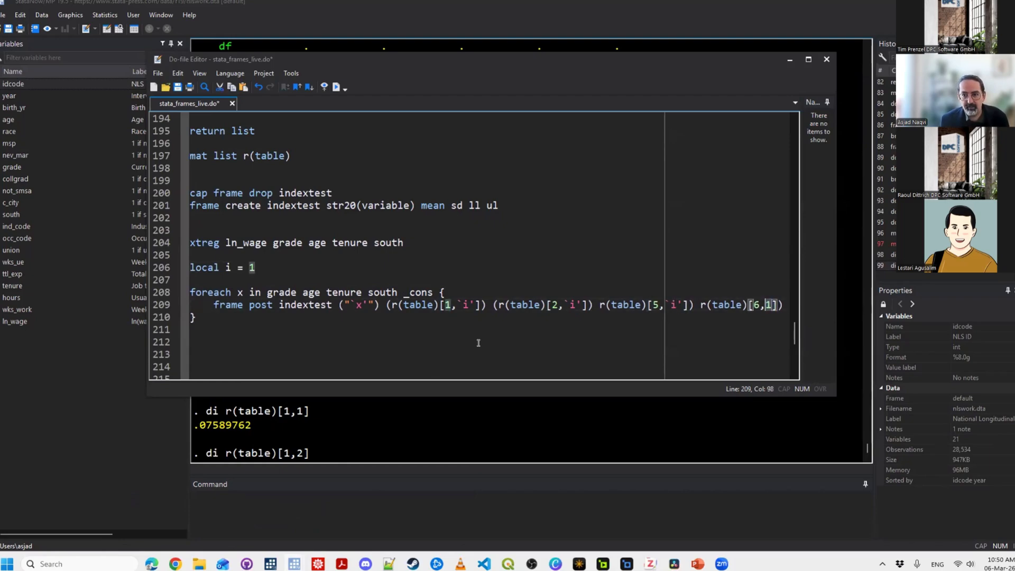
type("`i")
Widen the Do-file Editor until the frame post line fits on one row, and place the cursor at the line's end.
key("Left")
key("Left")
key("Left")
key("Left")
key("Left")
key("Left")
key("Left")
key("Left")
key("Left")
key("Left")
key("Left")
key("Left")
key("Left")
key("Left")
key("Left")
key("Left")
key("Left")
key("Left")
key("Left")
key("Left")
key("Left")
key("Left")
key("Left")
key("Left")
key("Left")
key("Left")
key("Left")
key("Left")
key("Left")
key("Left")
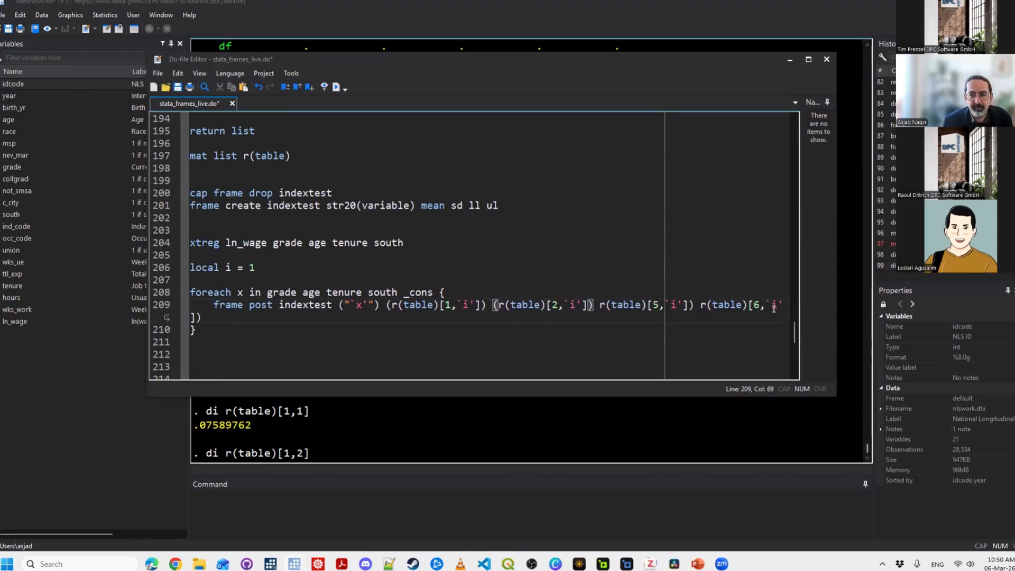
left_click_drag(836, 287, 963, 285)
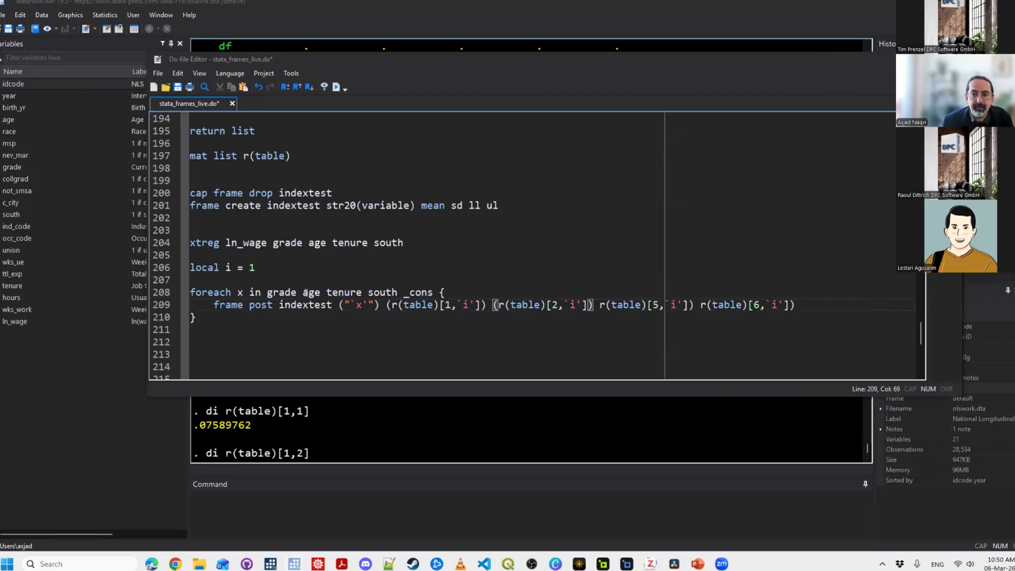
left_click(814, 303)
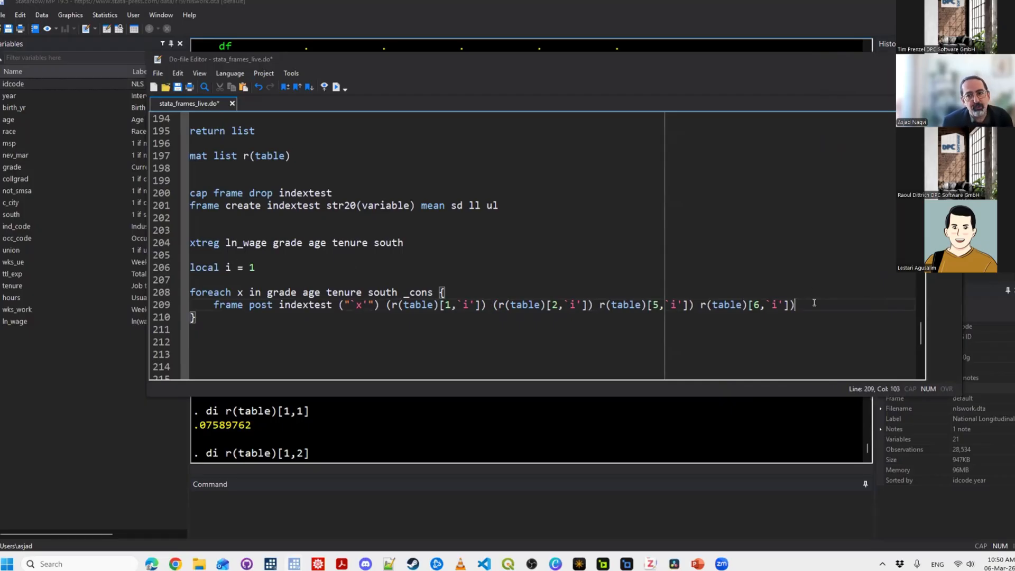
Add the line local i = `i' + 1 inside the foreach loop, below the frame post command and separated by a blank line.
key("Return")
key("Return")
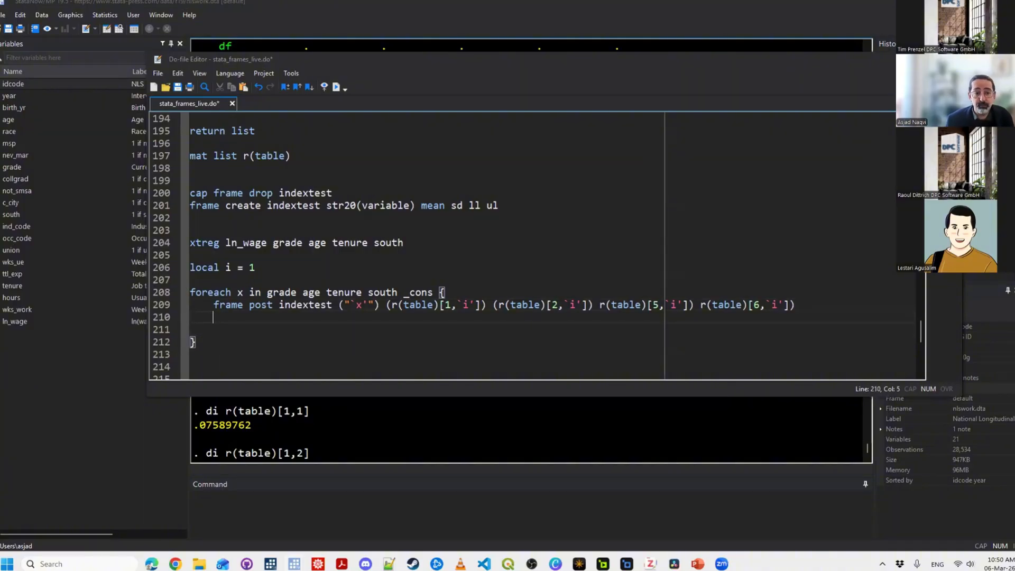
key("Return")
type("local ")
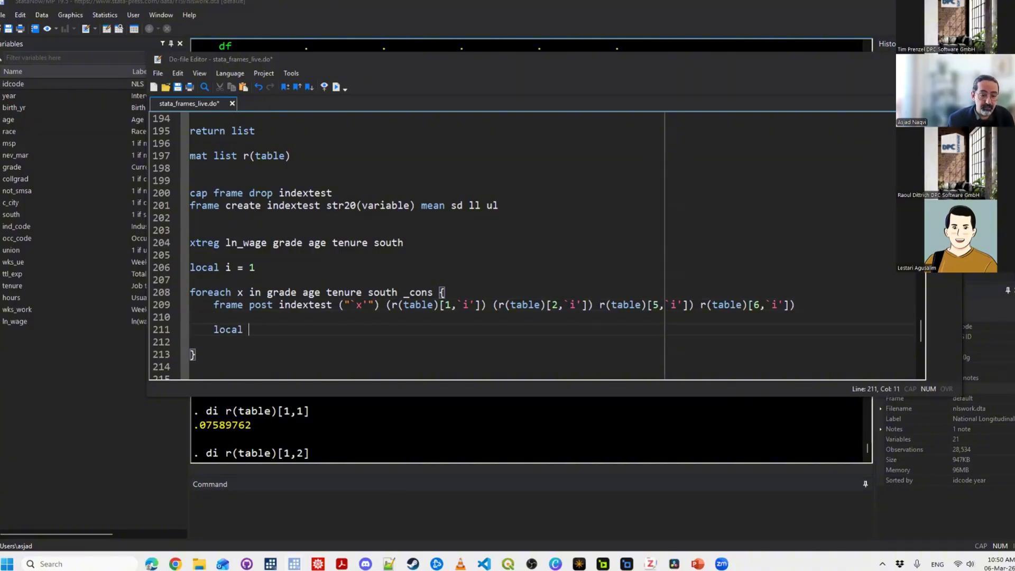
type("i = `i' +")
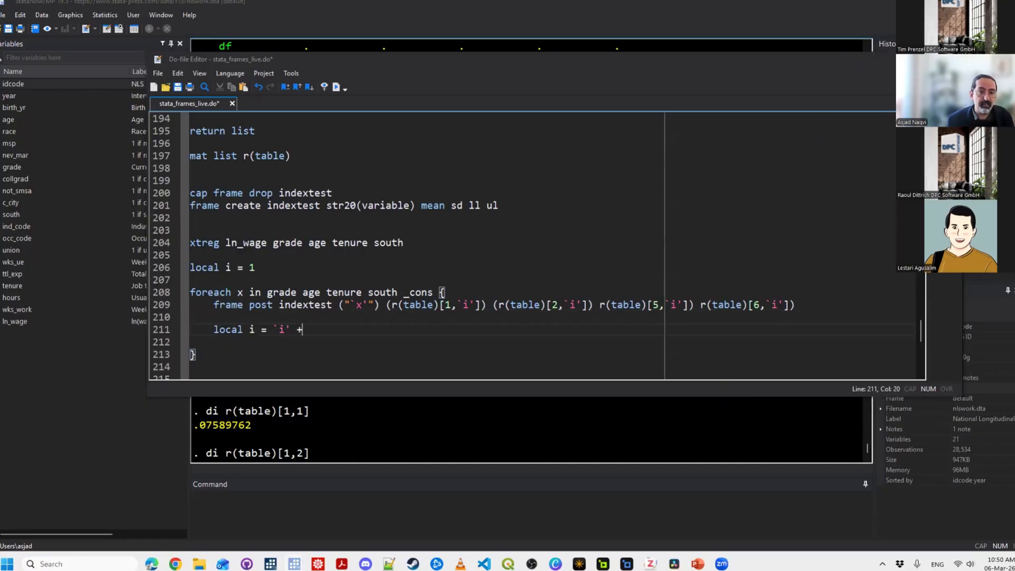
type(" 1")
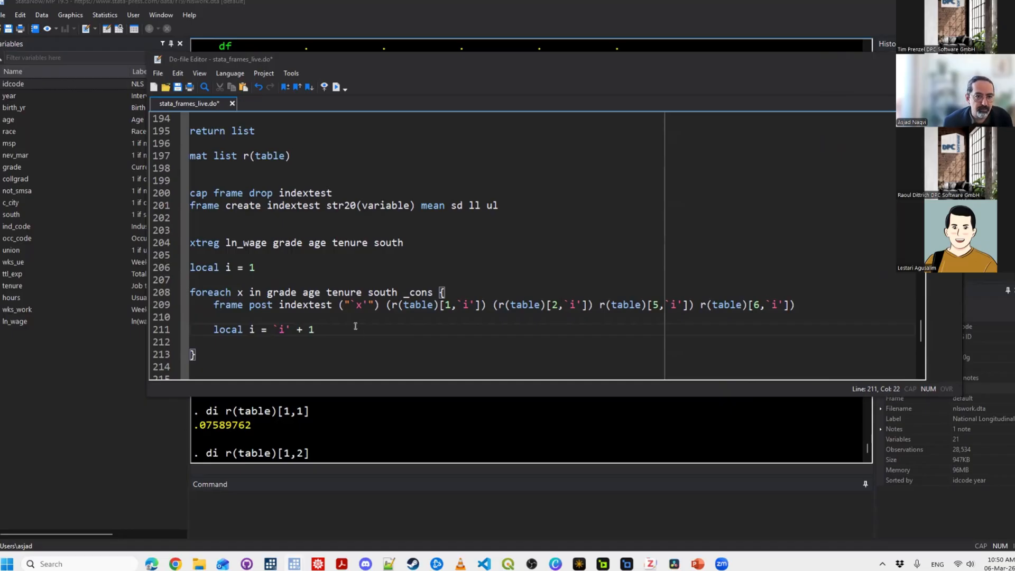
Comment out the local i = `i' + 1 line with an asterisk and add local ++i on the line below it.
key("Home")
type("*")
key("End")
key("Return")
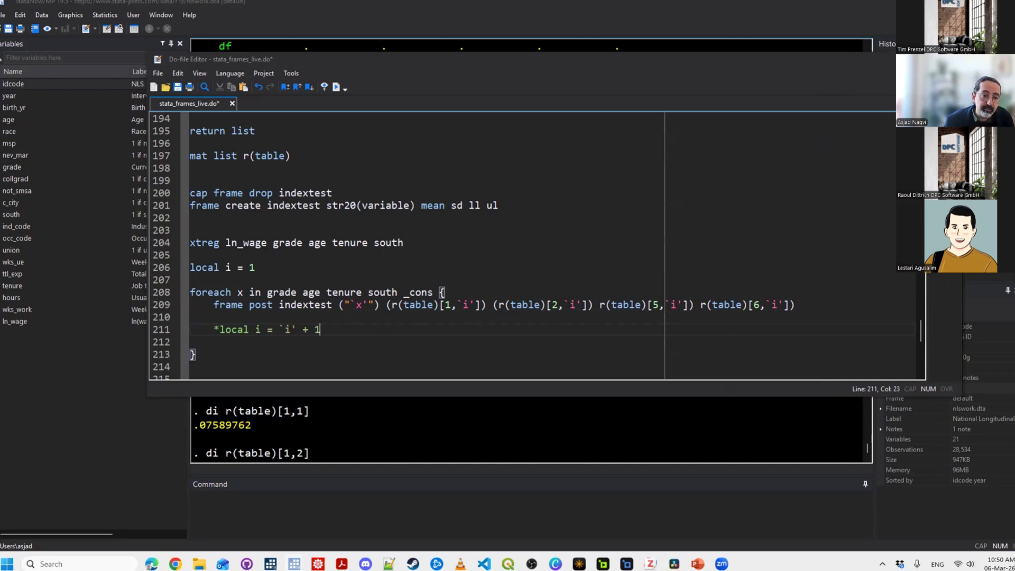
type("local ")
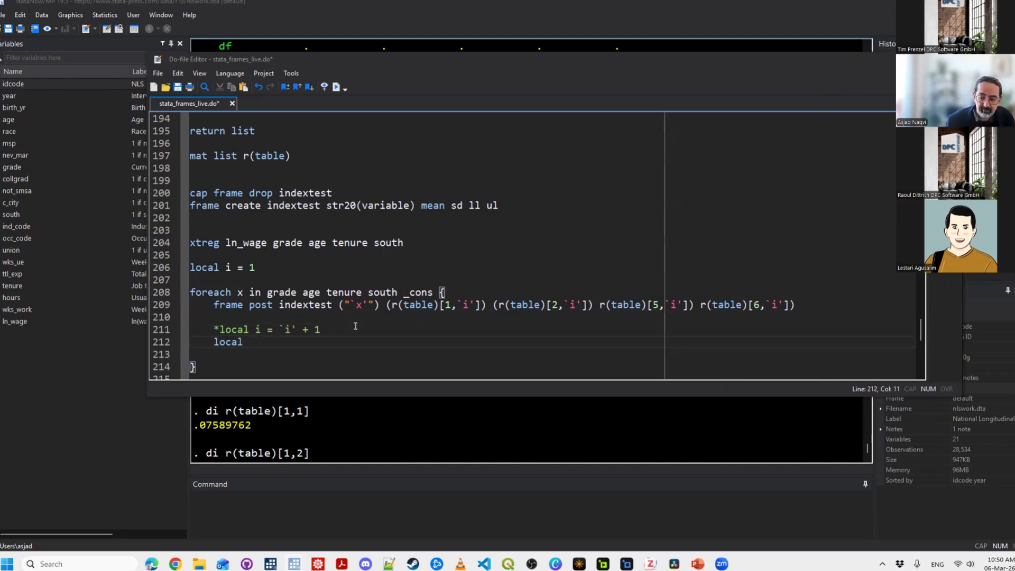
type("++i")
key("Left")
key("Left")
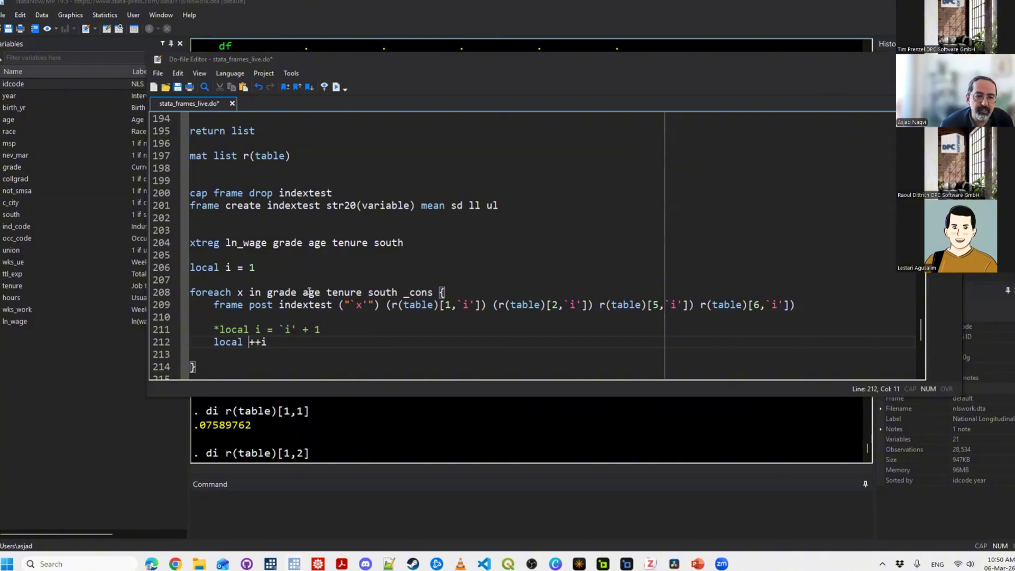
Save the do-file and run the block from cap frame drop indextest through the foreach loop's closing brace.
scroll(309, 291, "down", 2)
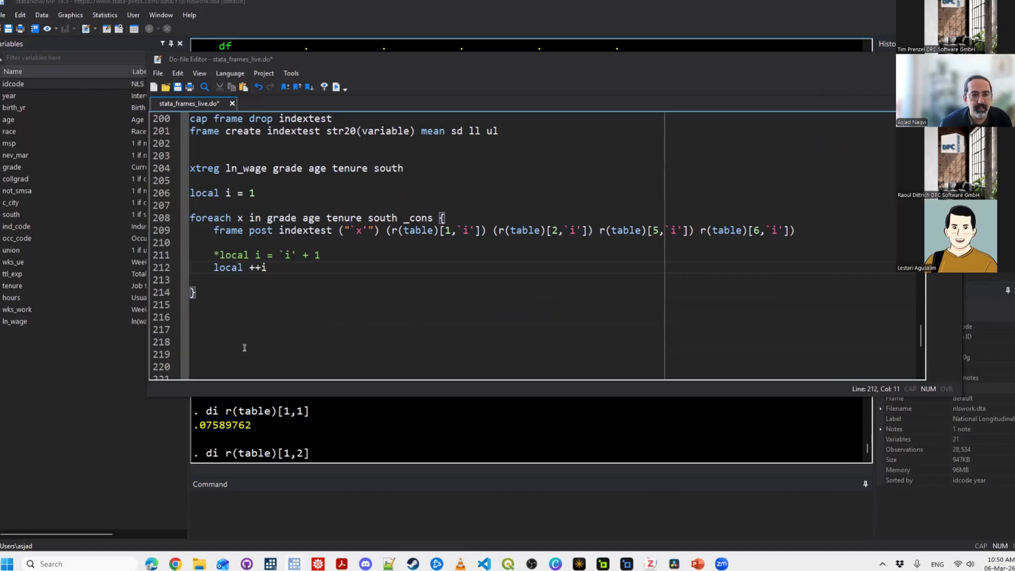
scroll(244, 347, "up", 1)
left_click_drag(267, 305, 243, 305)
left_click(191, 355)
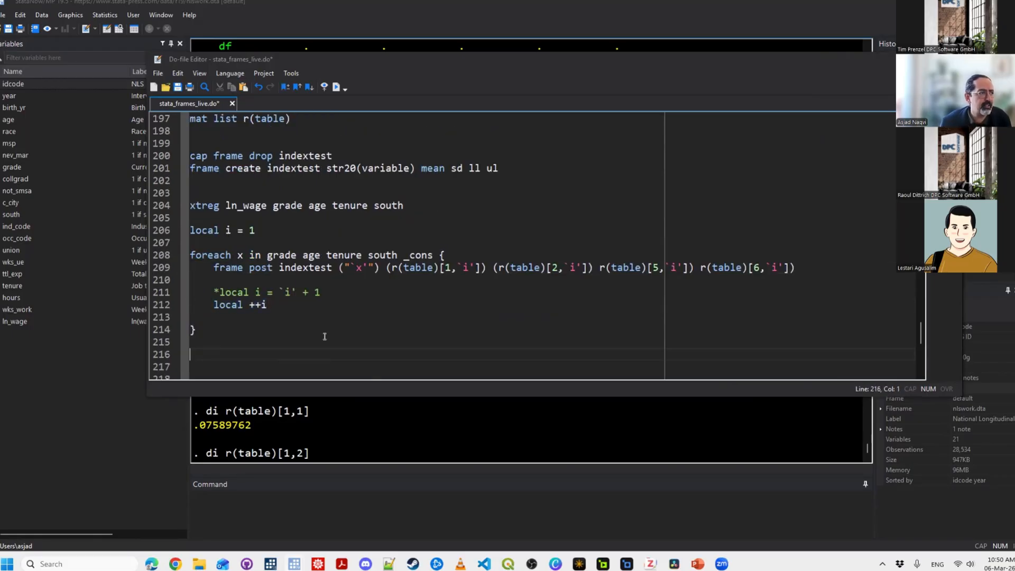
left_click(307, 341)
scroll(306, 336, "up", 2)
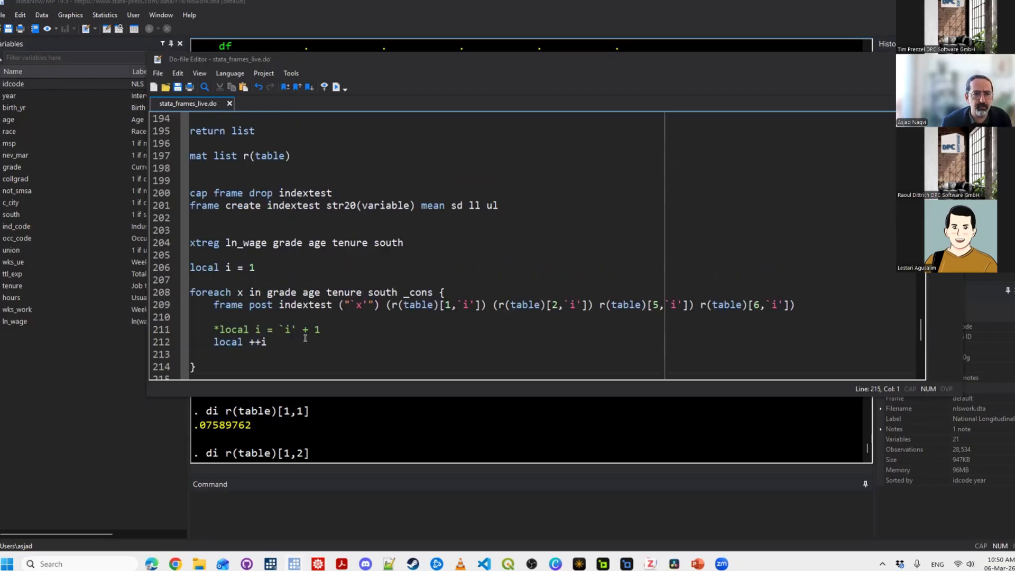
scroll(315, 329, "down", 1)
key("ctrl+s")
scroll(315, 330, "down", 1)
left_click_drag(190, 143, 196, 329)
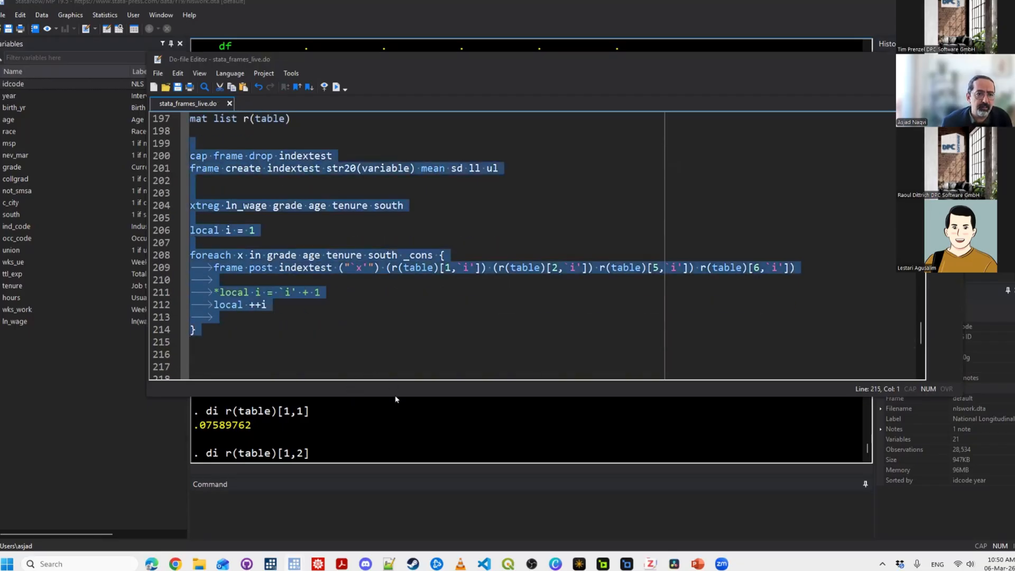
key("ctrl+d")
Insert the missing opening parenthesis before r(table)[5,`i'] in the frame post line of the do-file.
left_click(310, 523)
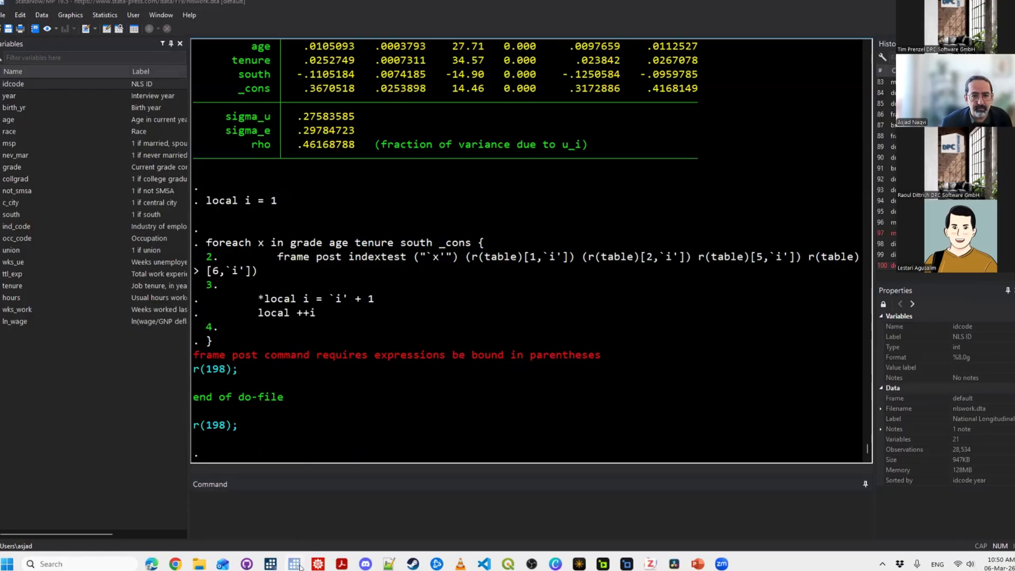
left_click(295, 564)
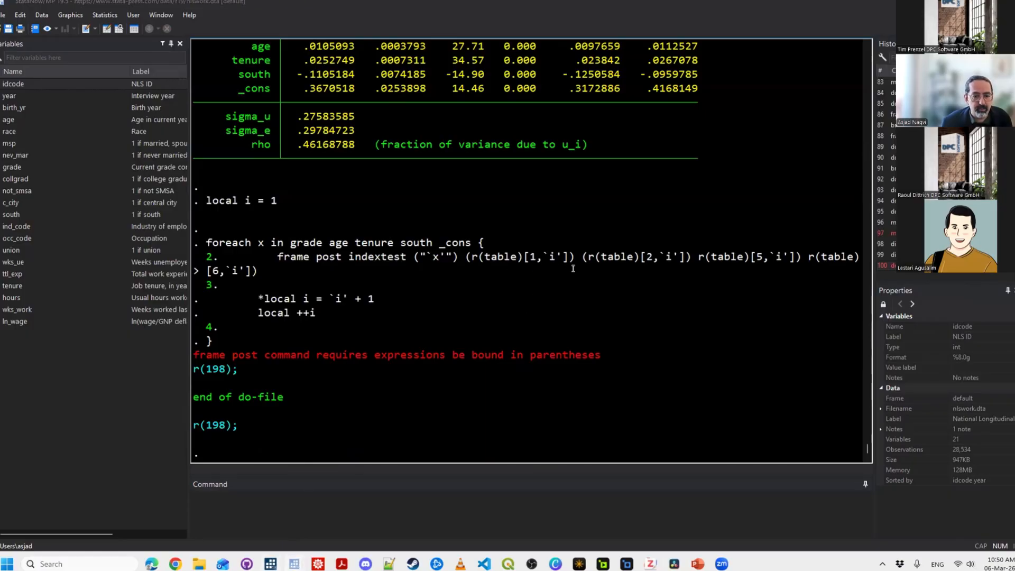
left_click(296, 505)
left_click(615, 292)
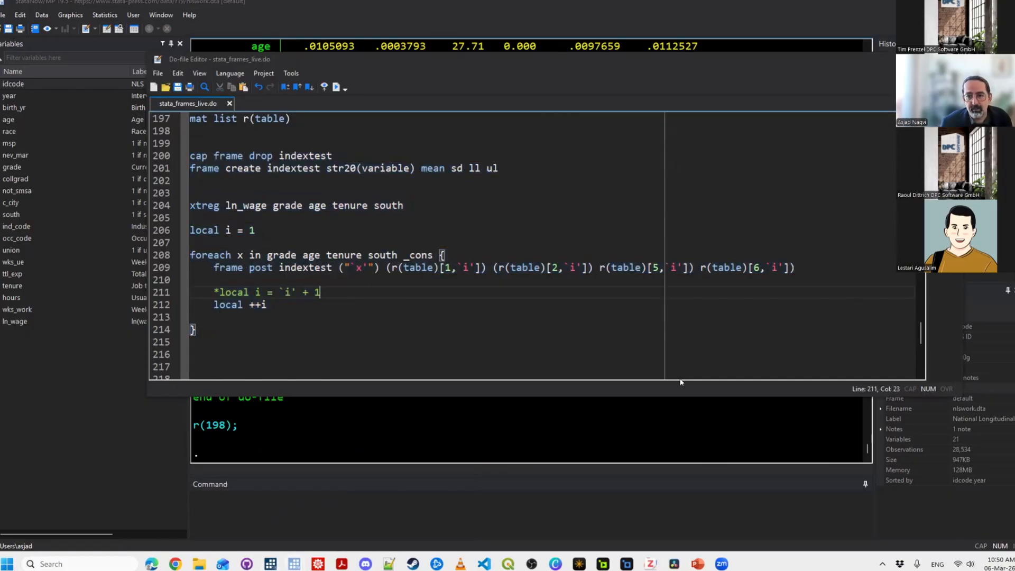
left_click(600, 268)
type(")")
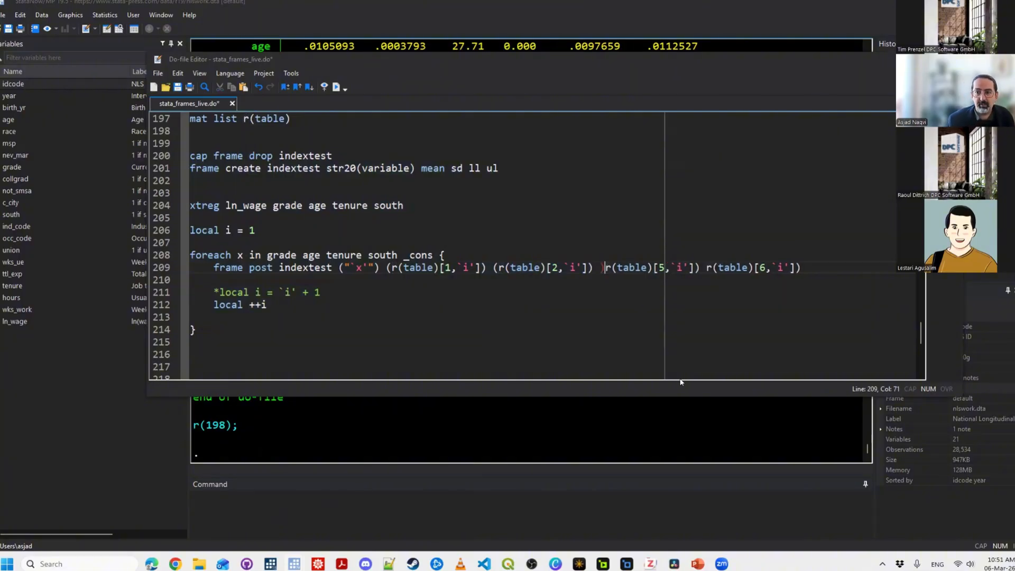
key("Right")
key("Left")
key("Left")
key("Left")
key("BackSpace")
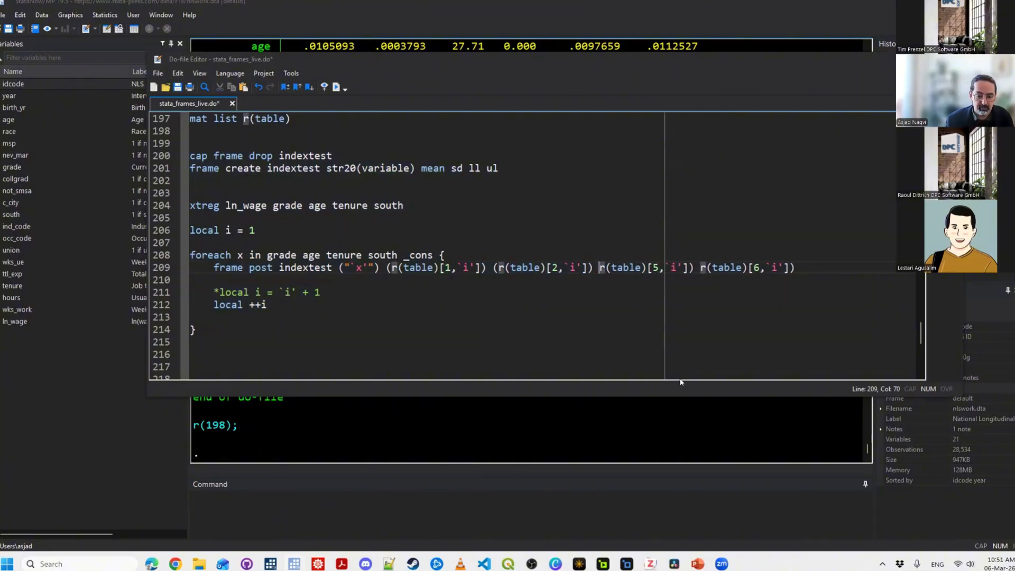
type("(")
Insert the missing opening parenthesis before r(table)[6,`i'] in the frame post line.
key("Right")
key("Right")
key("Right")
key("Right")
key("Right")
key("Right")
key("Right")
key("Right")
key("Right")
key("Right")
key("Right")
key("Right")
key("Right")
key("Right")
key("Right")
key("Right")
key("Right")
key("Right")
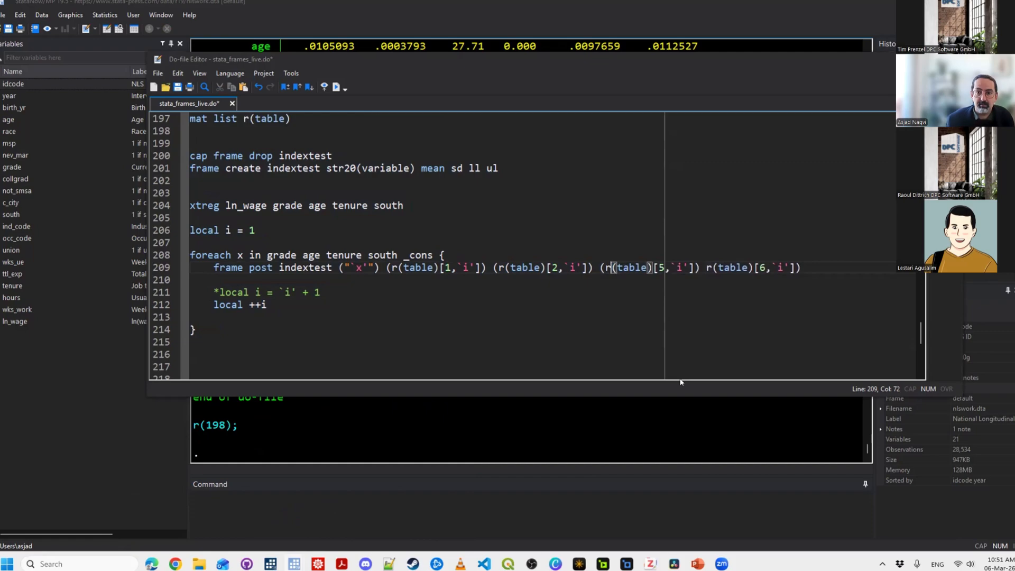
key("Left")
type("(")
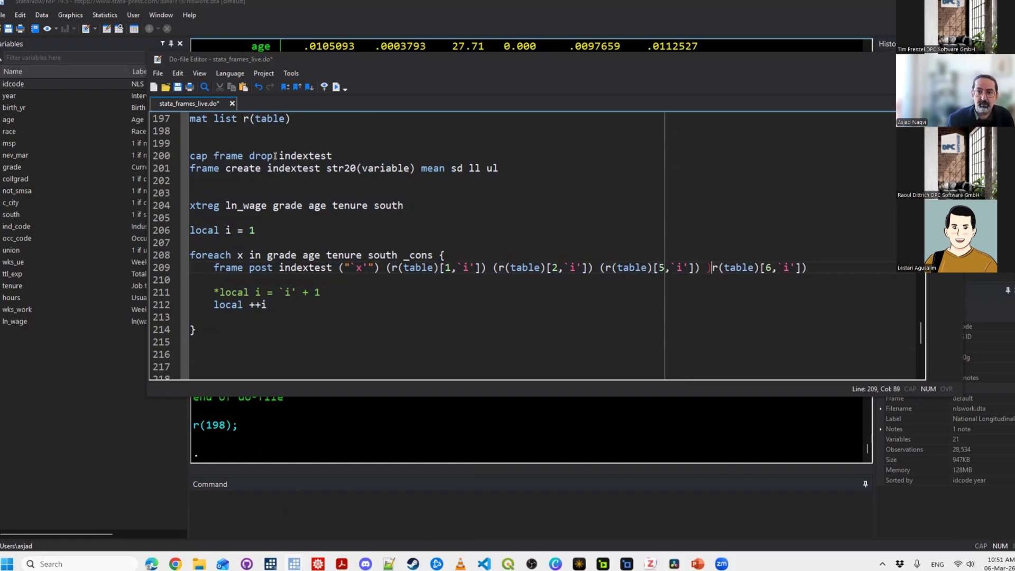
Save the corrected do-file and rerun the code from cap frame drop indextest to the end of the foreach loop.
key("ctrl+s")
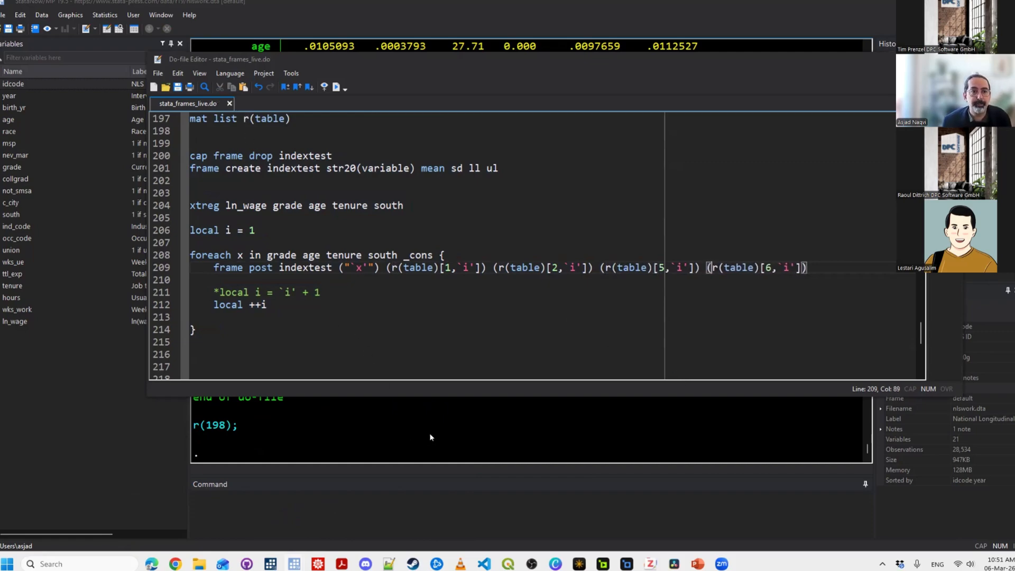
left_click_drag(191, 142, 321, 324)
key("ctrl+d")
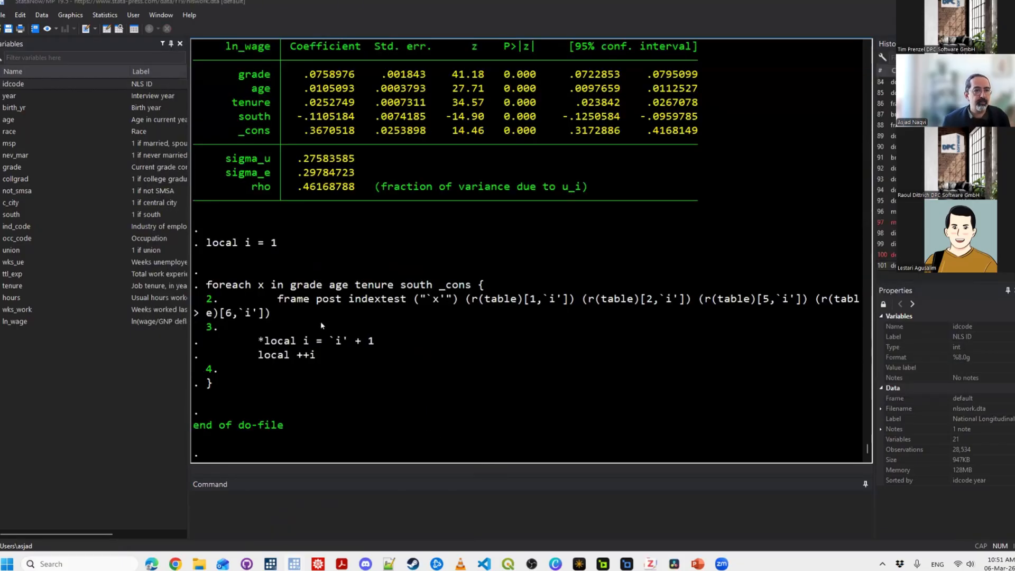
Add frame change indextest below the foreach loop in the do-file and run only that line.
left_click(282, 514)
left_click(290, 563)
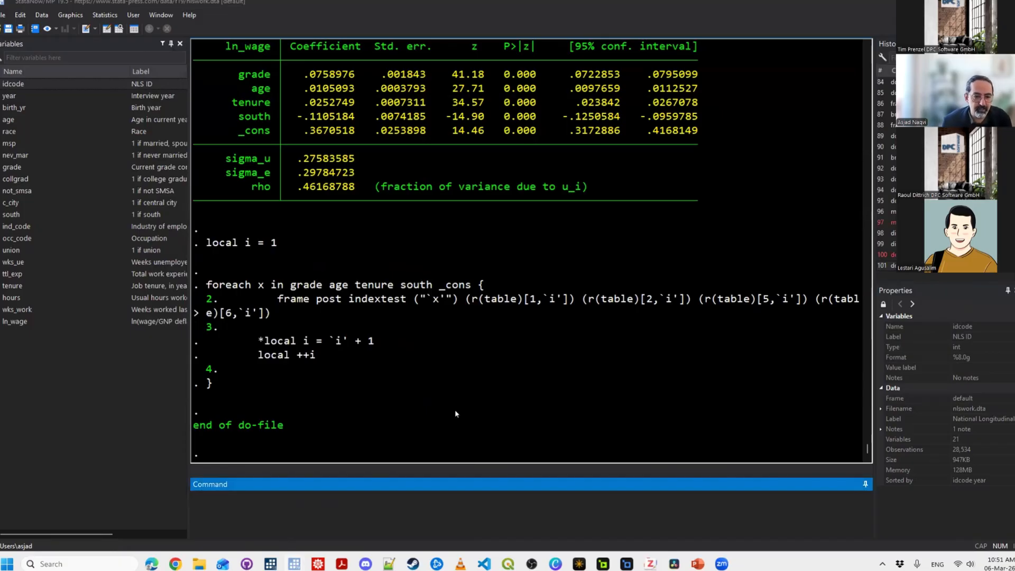
left_click(294, 505)
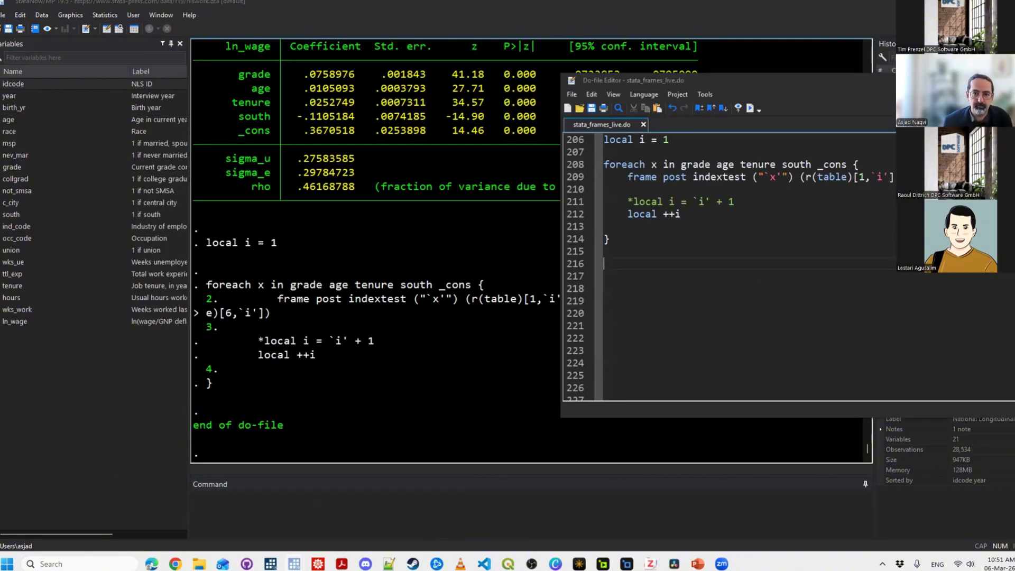
type("frame change ")
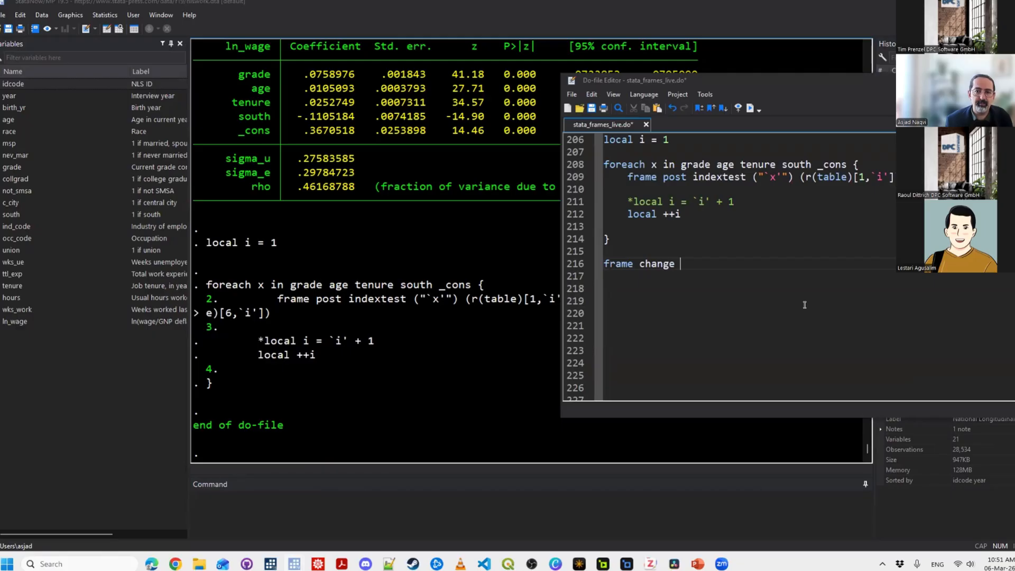
type("indextest")
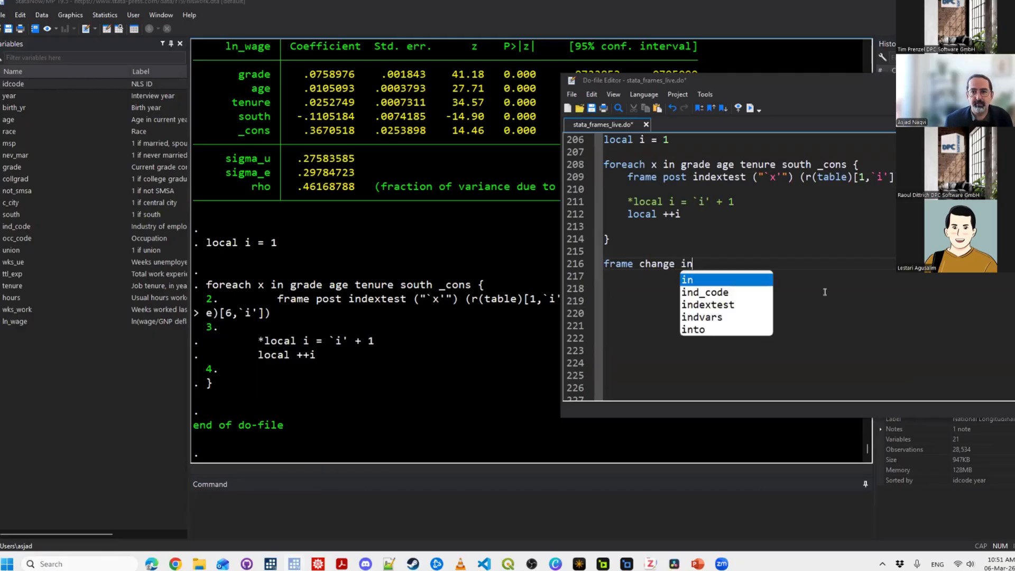
key("Down")
key("Down")
key("Return")
key("shift+Home")
key("ctrl+d")
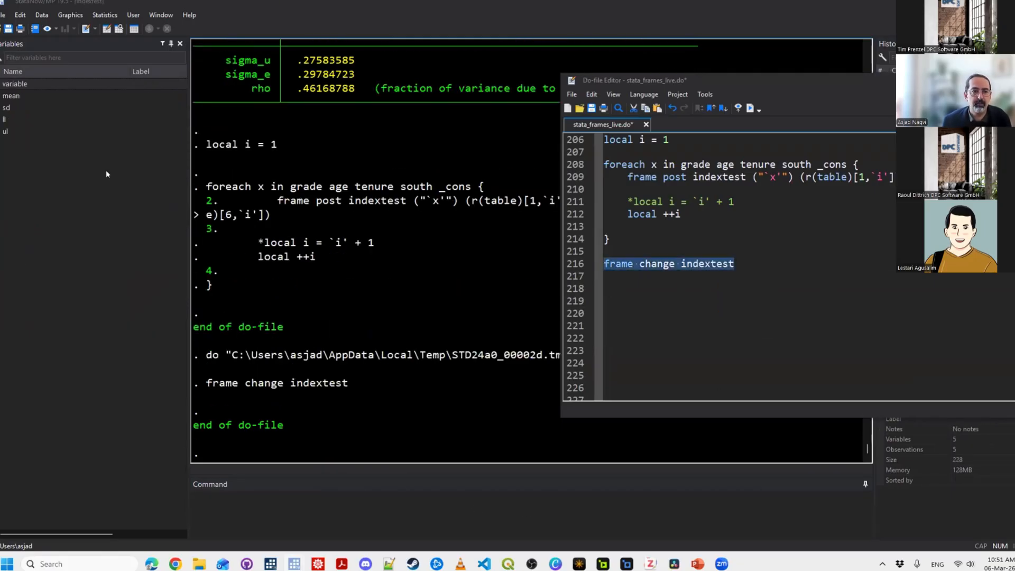
Browse the data of the indextest frame with the br command.
left_click(172, 138)
type("br")
key("Return")
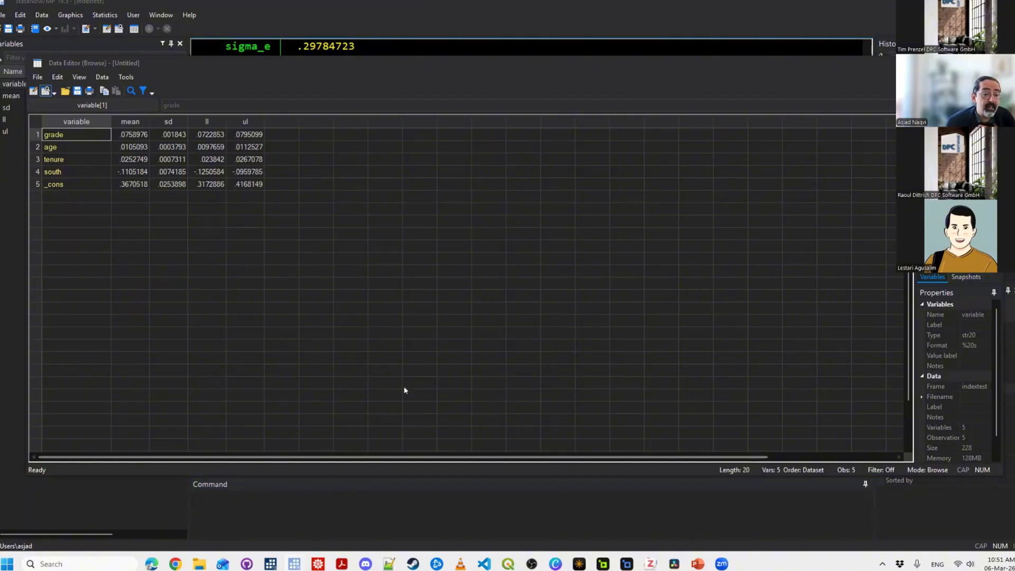
Bring the Do-file Editor back beside the data browser, place the cursor after frame change indextest, and narrow the browser window.
mouse_move(293, 568)
left_click(294, 508)
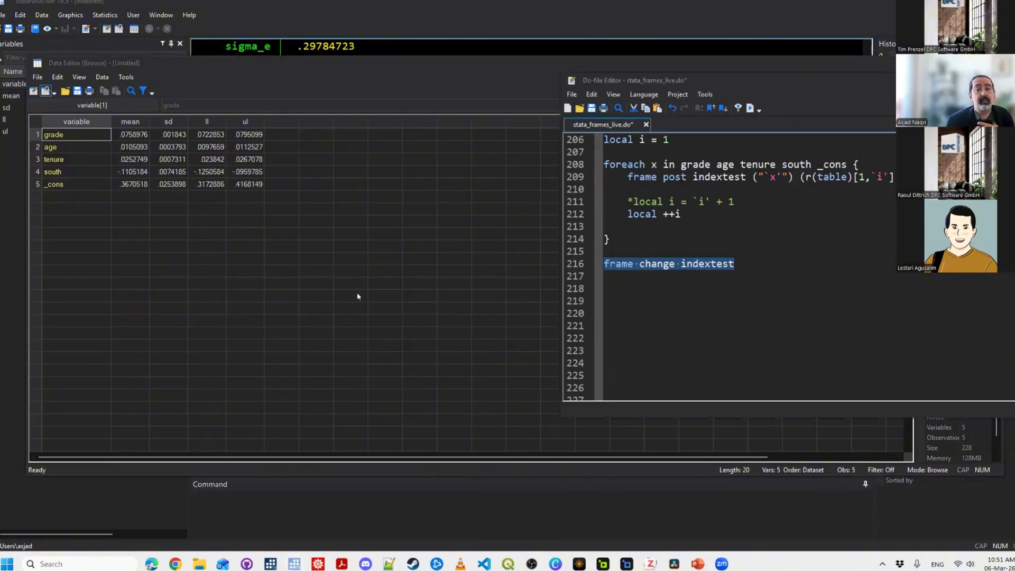
key("Up")
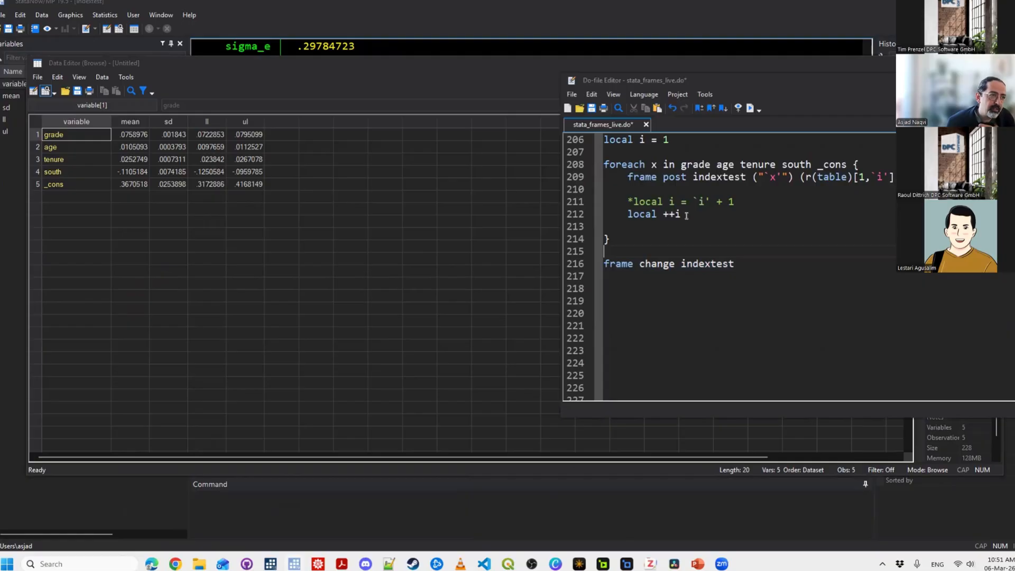
scroll(664, 257, "up", 6)
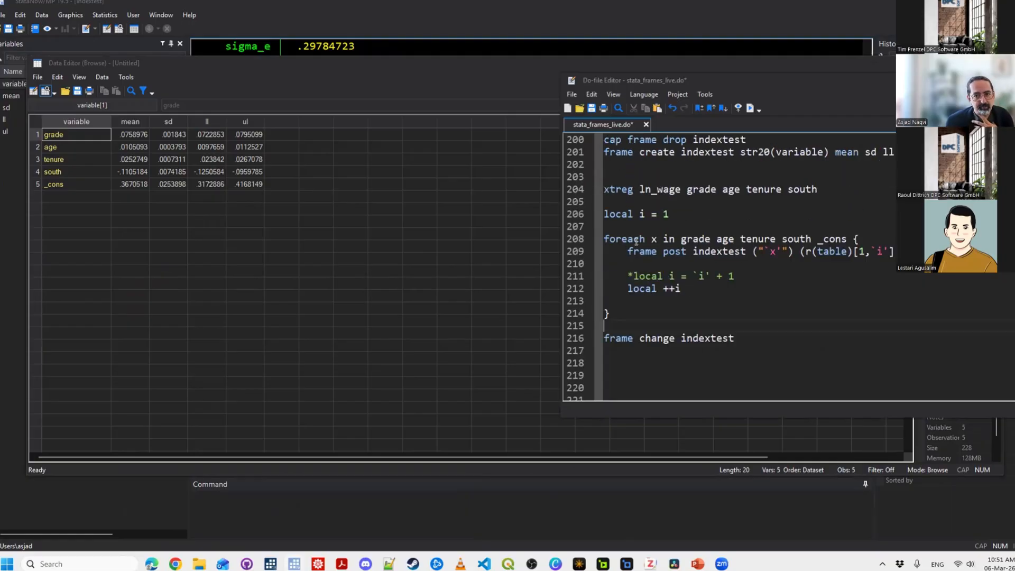
scroll(706, 250, "down", 4)
scroll(706, 250, "down", 1)
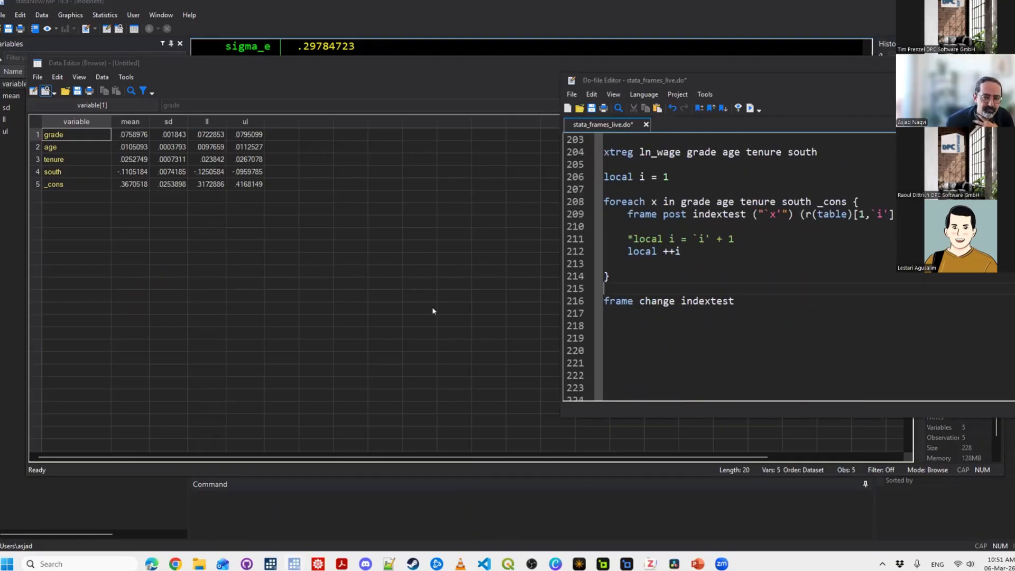
left_click(758, 299)
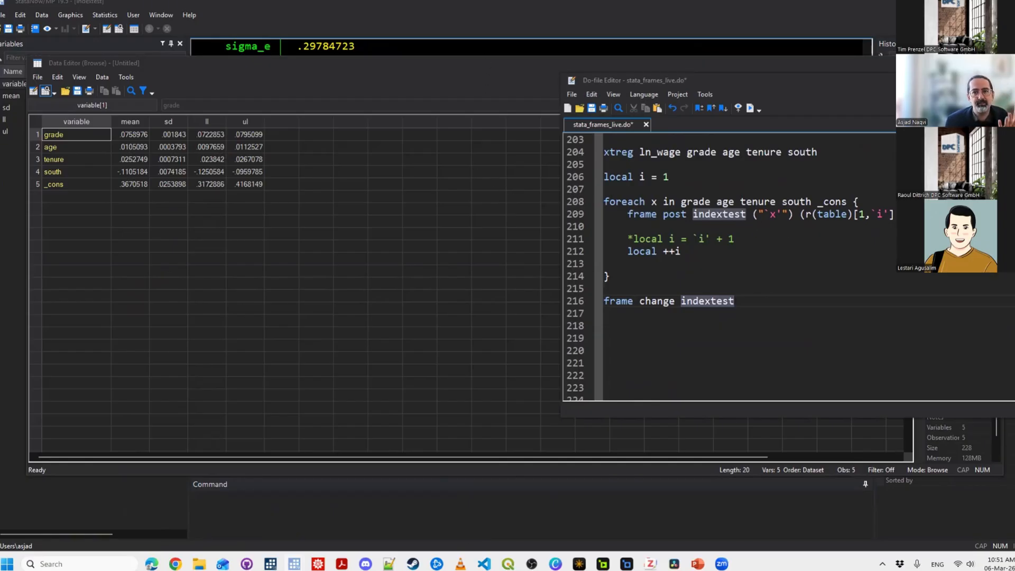
left_click_drag(534, 266, 437, 264)
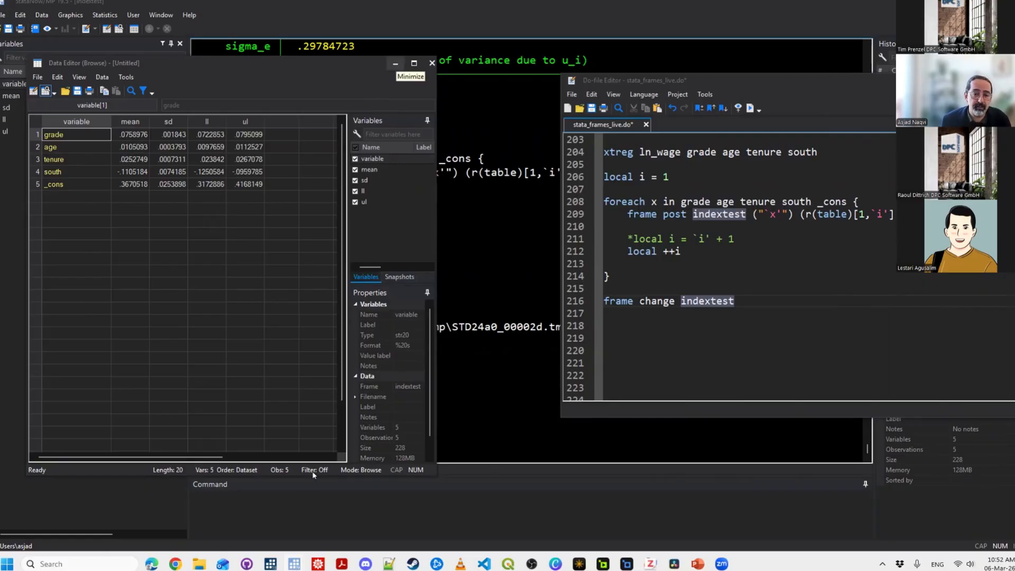
Add the comment heading ***** linking frames below the frame change indextest line, separated by two blank lines.
mouse_move(295, 563)
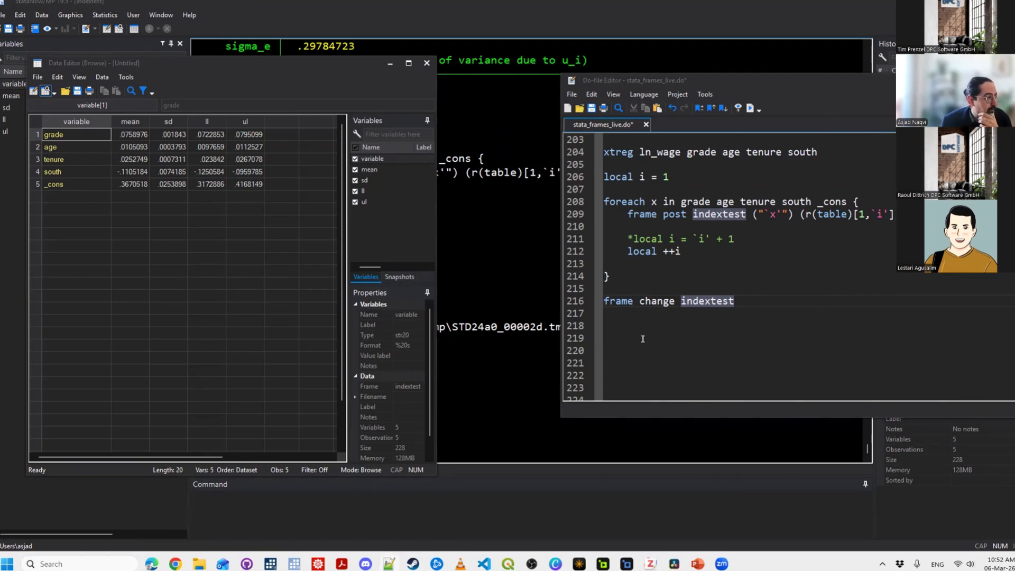
key("Return")
key("Return")
key("Return")
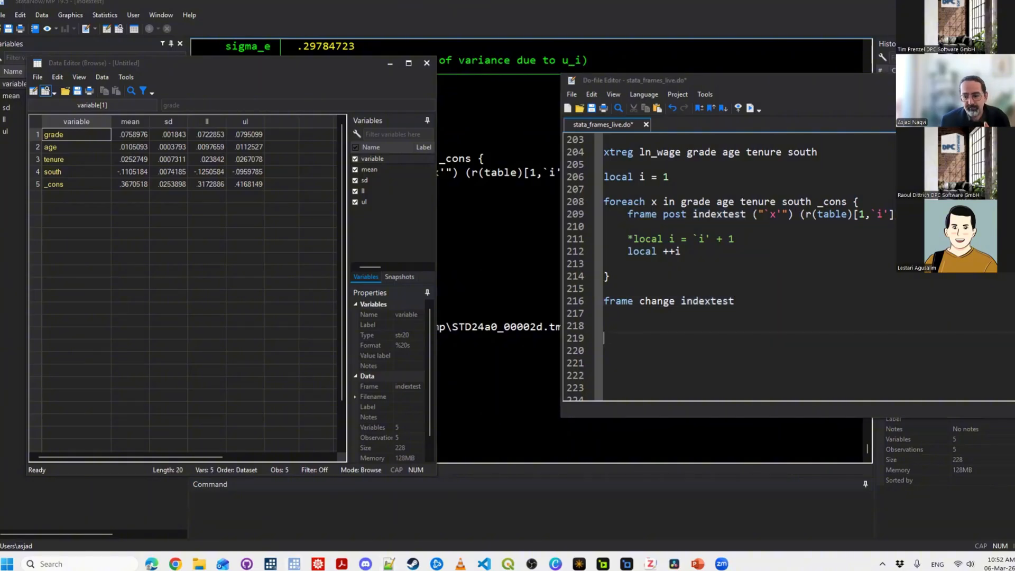
type("***** linking frames")
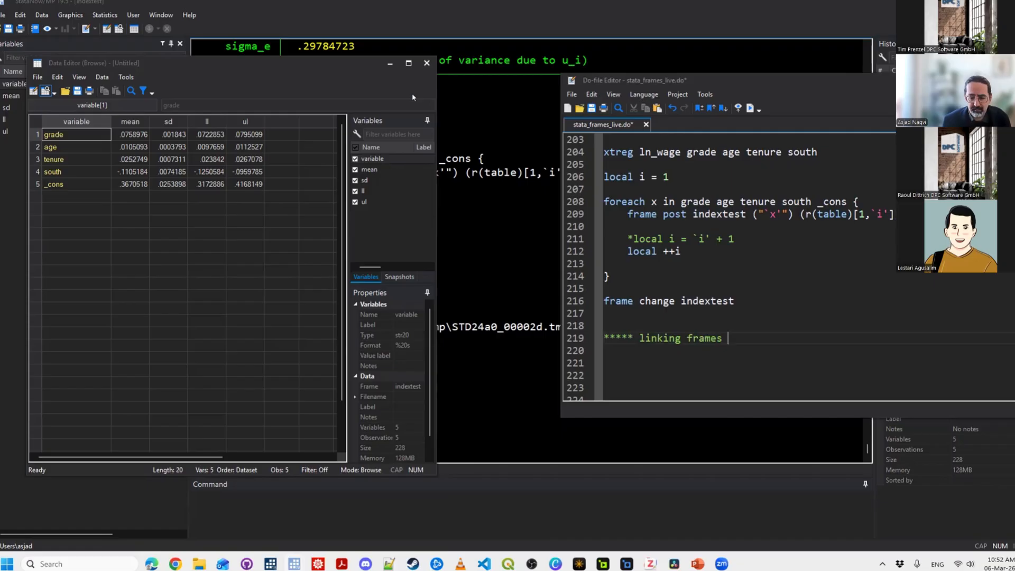
Complete the linking frames heading with closing asterisks (*****) and place the cursor on line 222.
type(" *****")
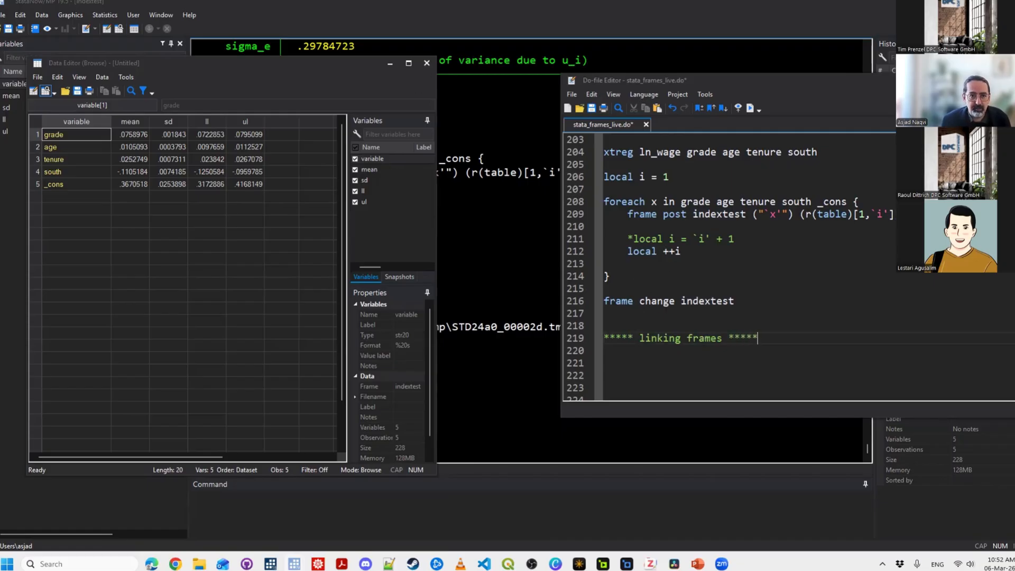
scroll(793, 362, "down", 4)
left_click(642, 251)
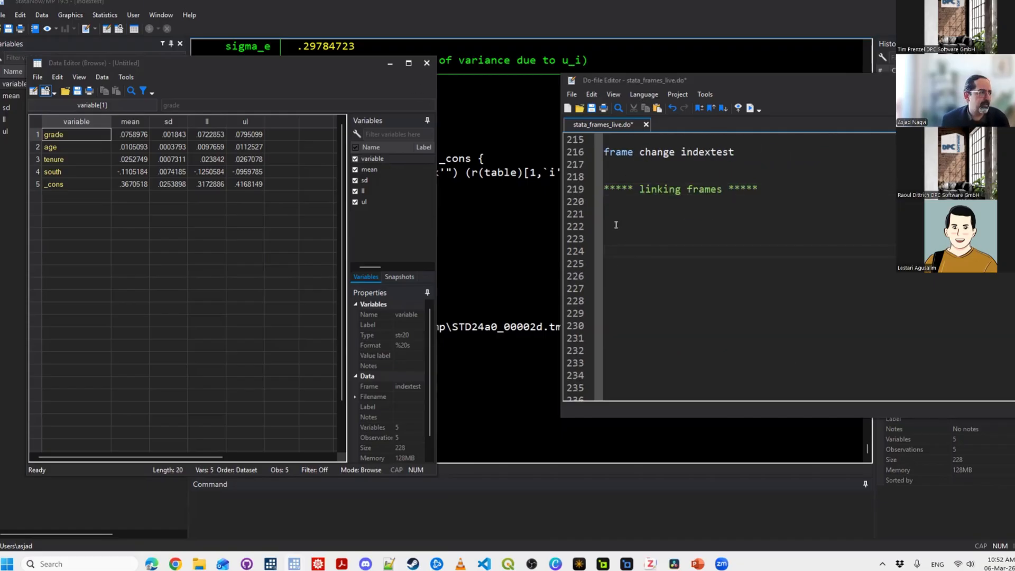
left_click(616, 224)
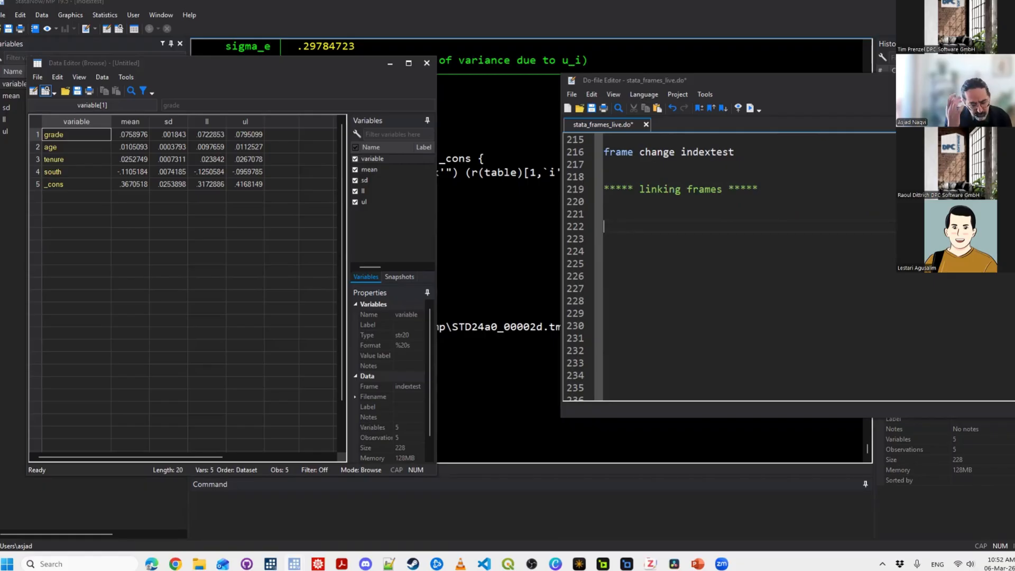
Add clear all on line 222, run only that line, and close the data browser.
type("clear all")
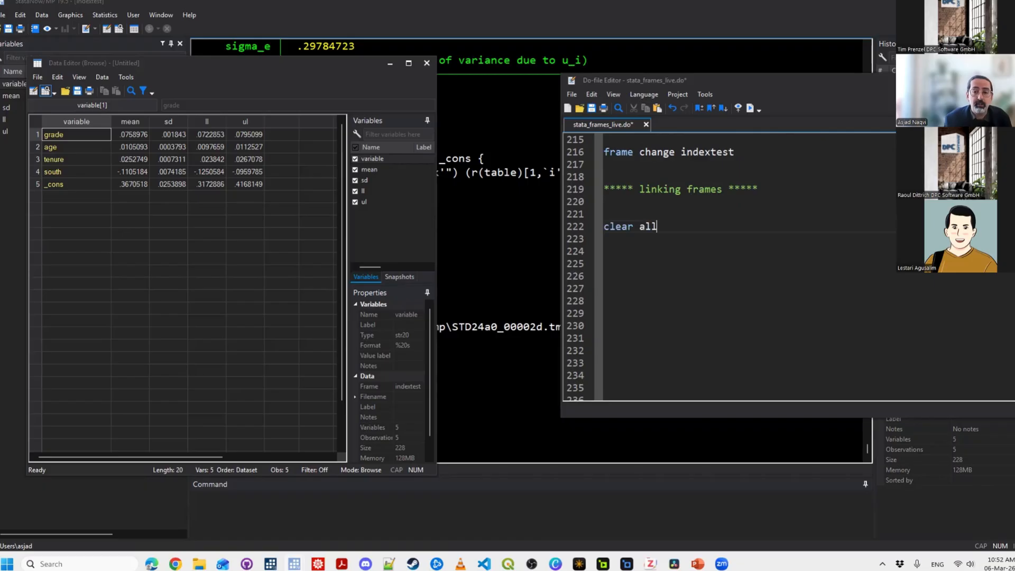
key("shift+Home")
key("ctrl+d")
key("Down")
key("Down")
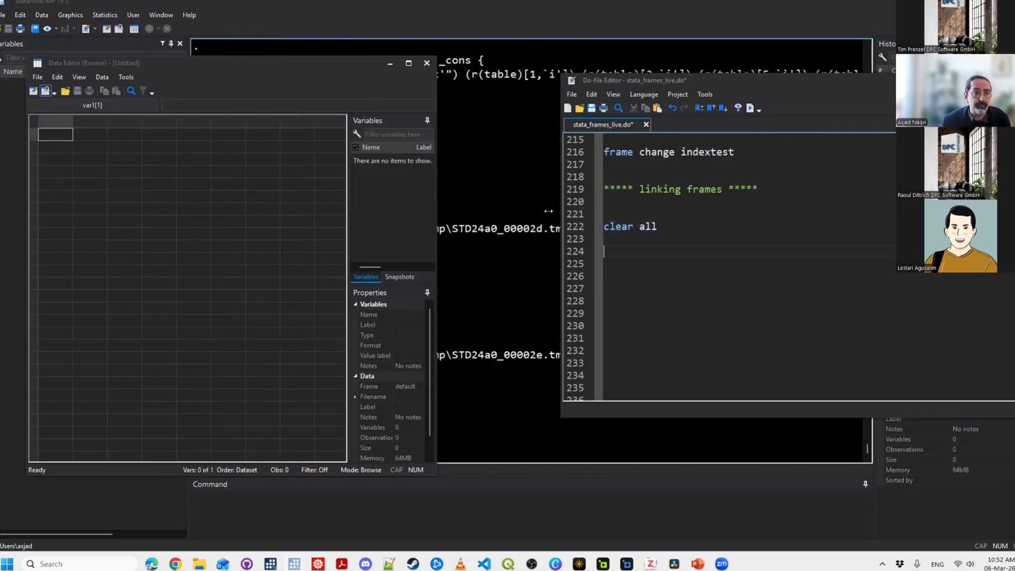
left_click(426, 63)
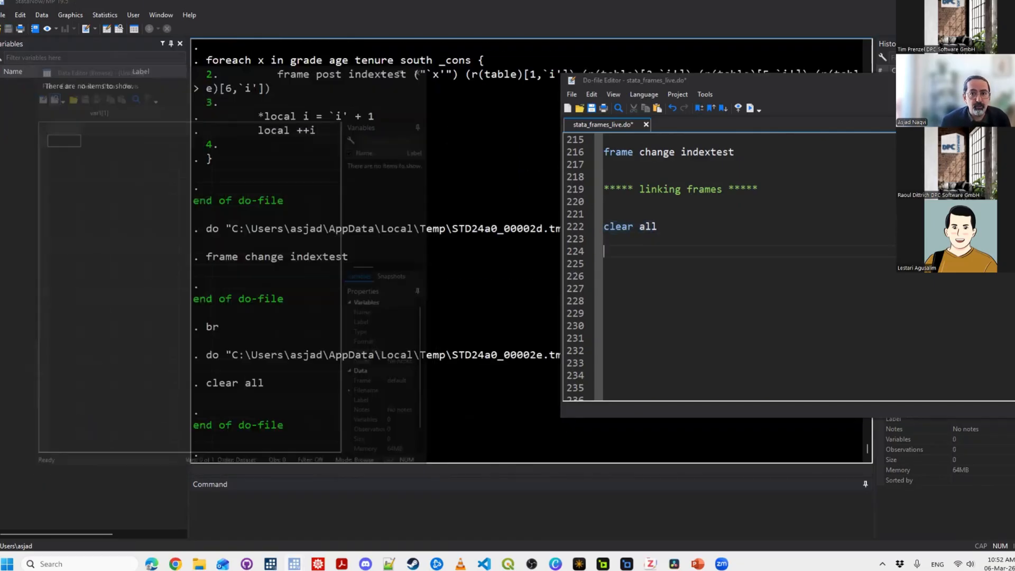
Add webuse family on line 224 of the do-file and run only that line.
type("webuse ")
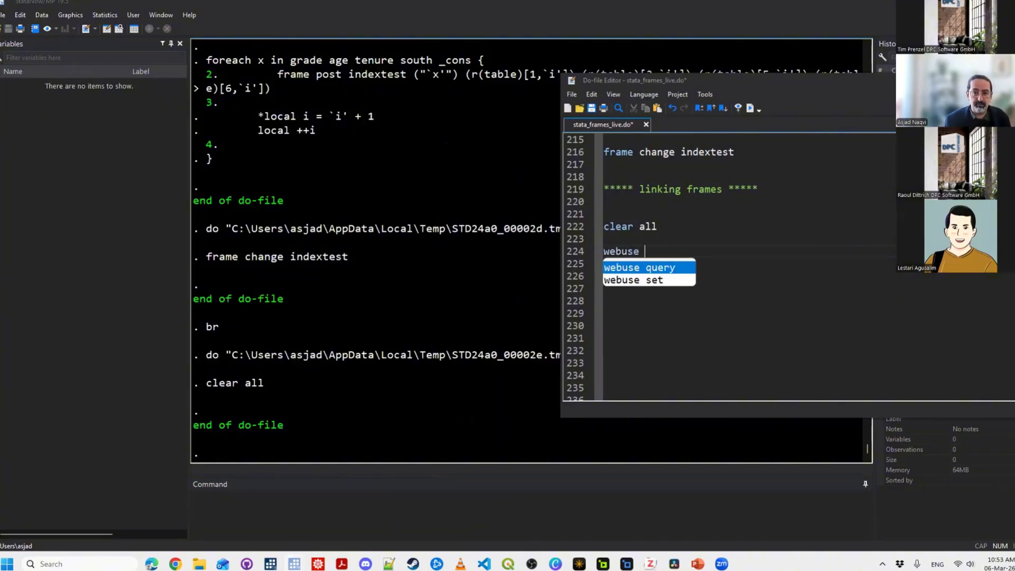
type("family")
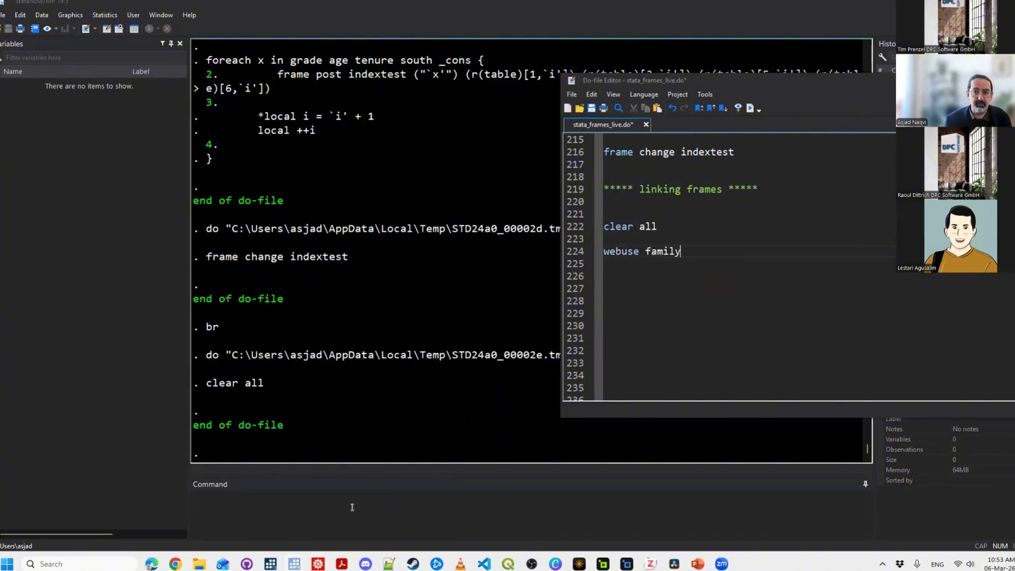
left_click(569, 250)
key("ctrl+d")
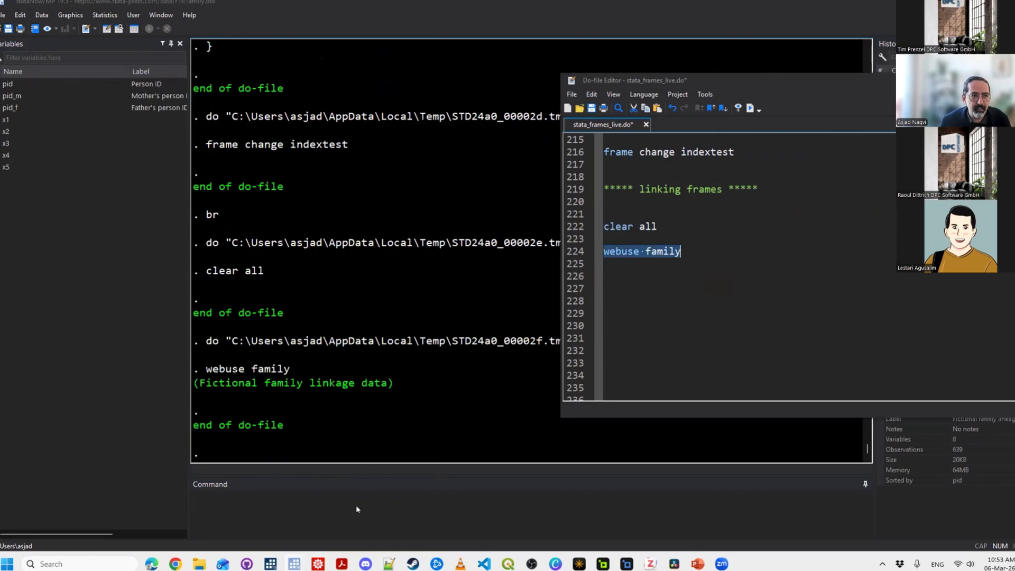
Browse the loaded family dataset with the br command and select the pid value of observation 8.
left_click(390, 268)
type("br")
key("Return")
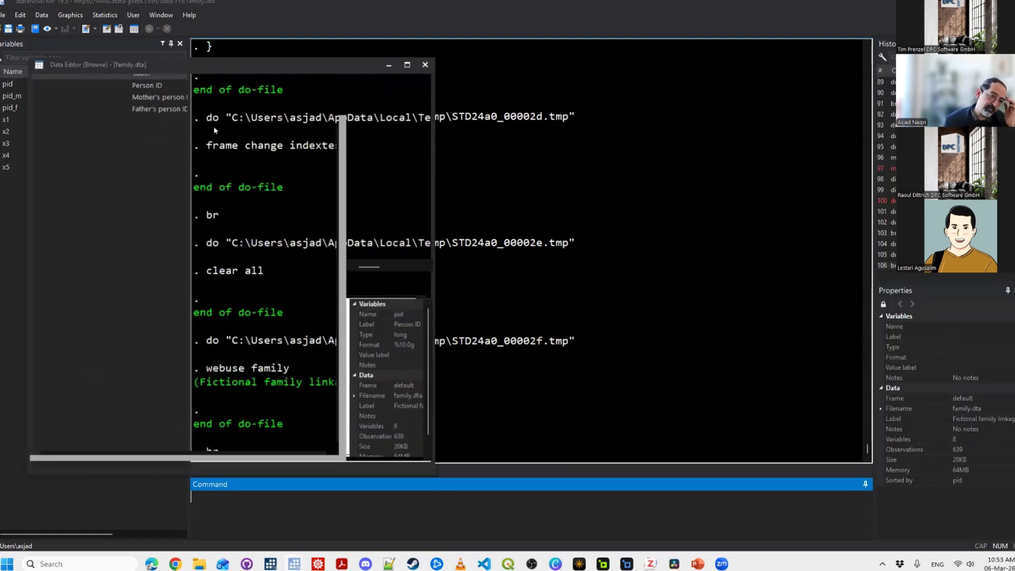
left_click(409, 62)
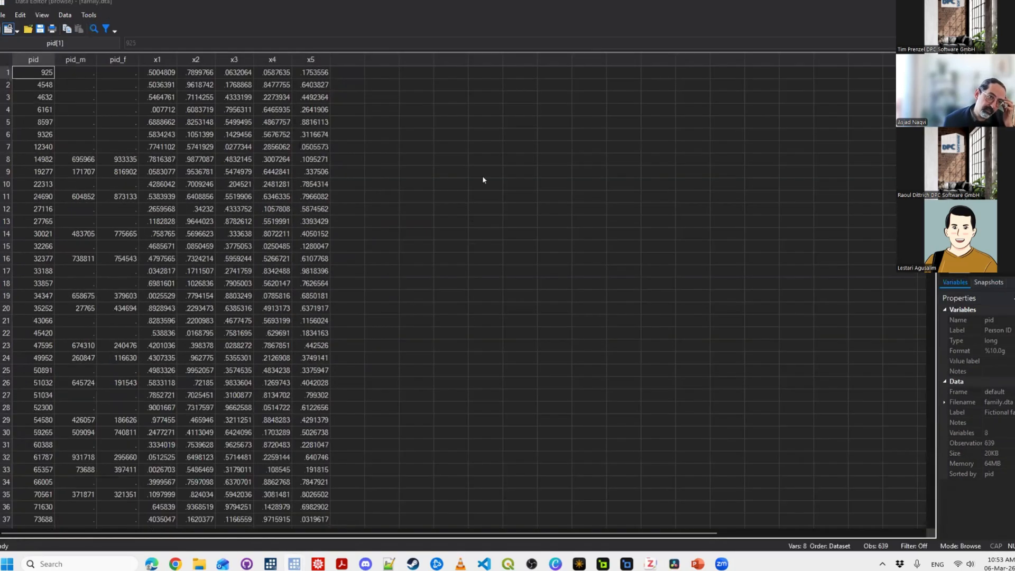
key("super+Down")
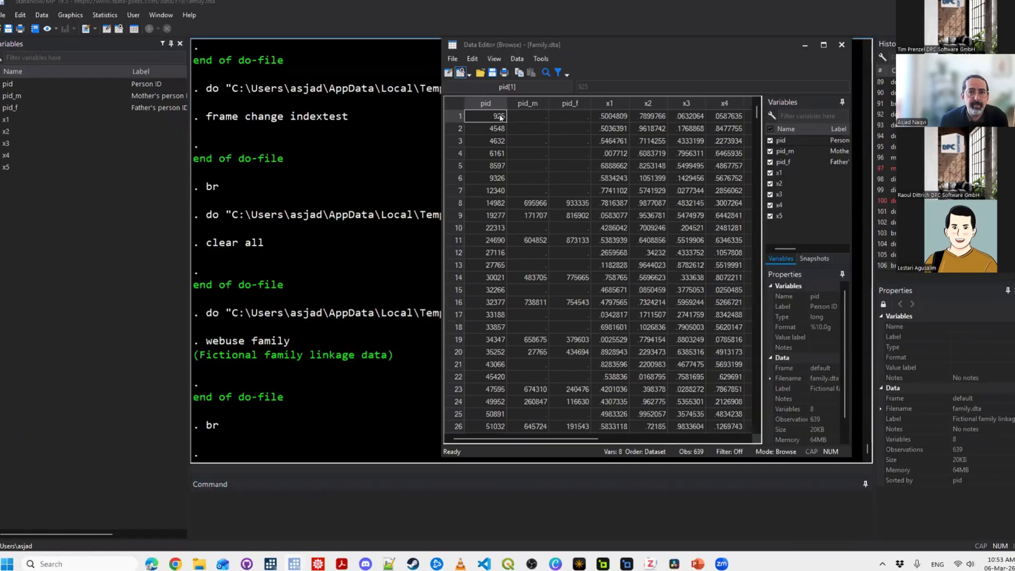
left_click(500, 206)
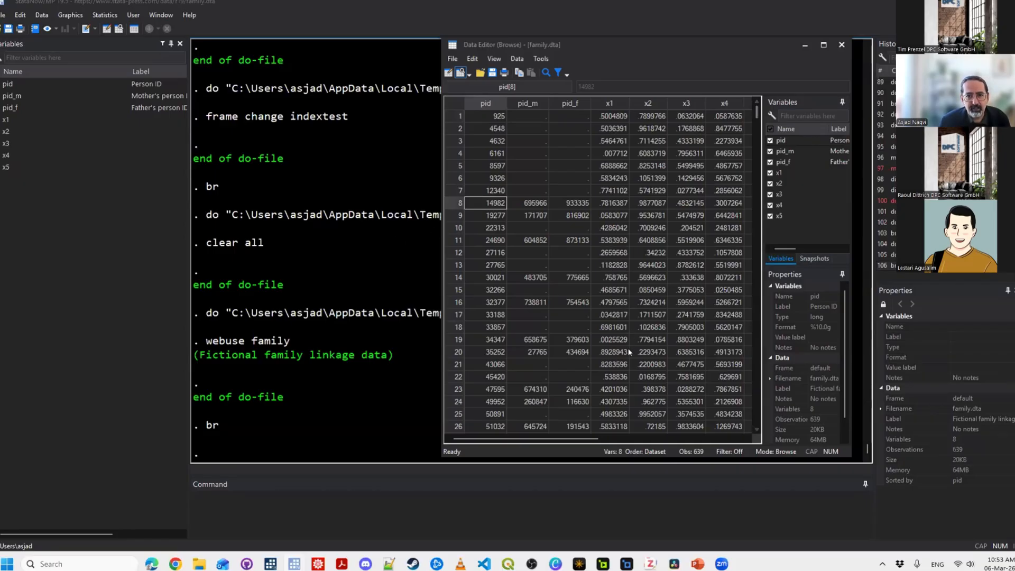
Set the font size of the data browser to 14.
right_click(575, 216)
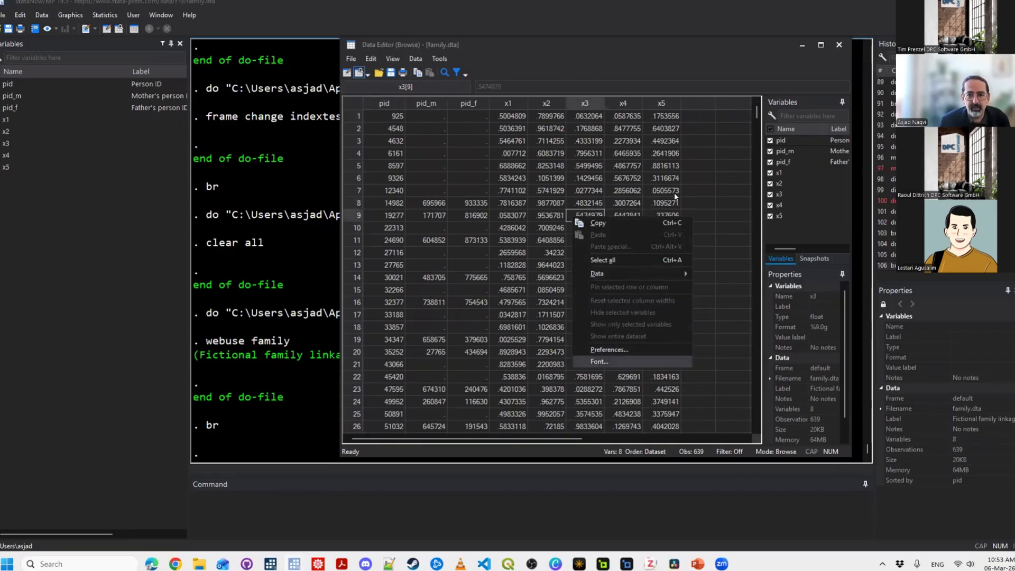
left_click(599, 361)
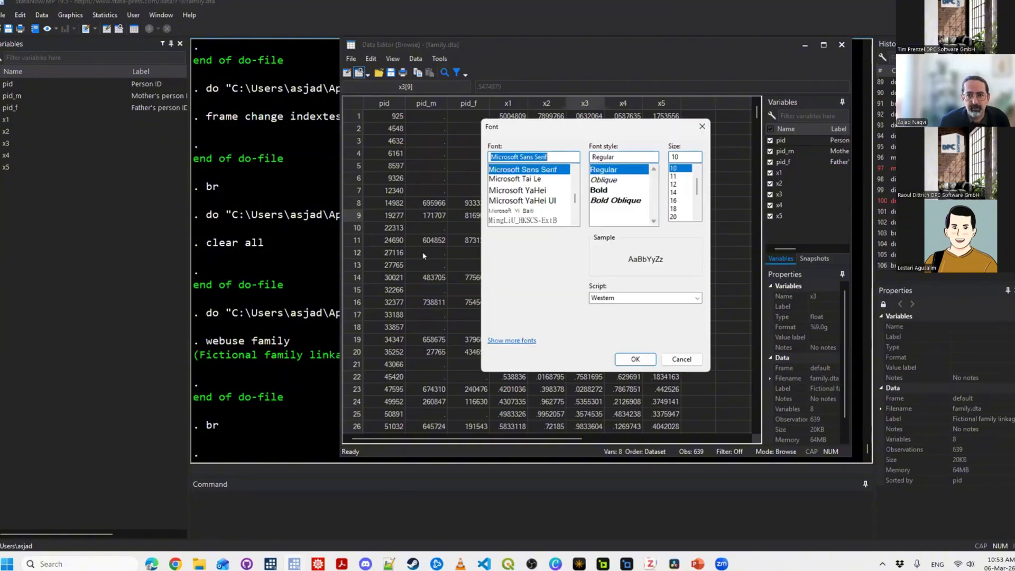
left_click(674, 192)
left_click(636, 359)
Search the family data for the pid_m value of observation 8 to locate the mother's own record, and return to the first rows.
left_click(415, 250)
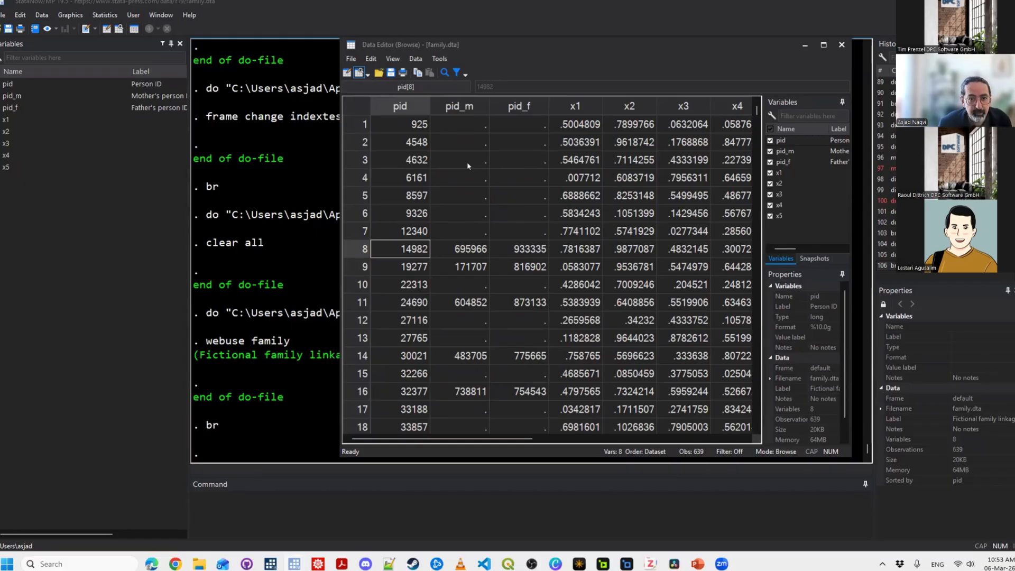
left_click(464, 250)
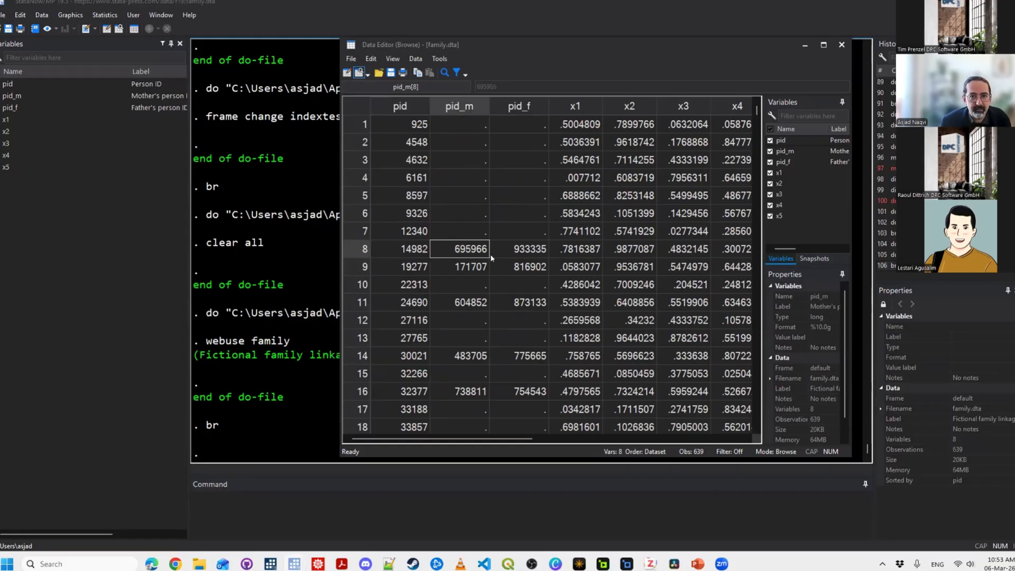
right_click(470, 247)
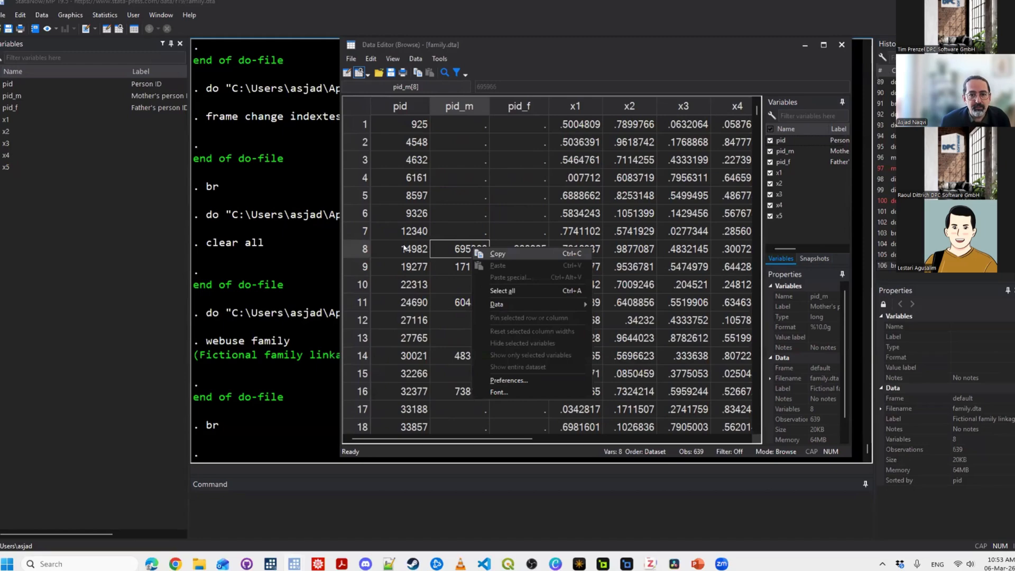
left_click(405, 247)
key("ctrl+f")
type("695966")
key("Return")
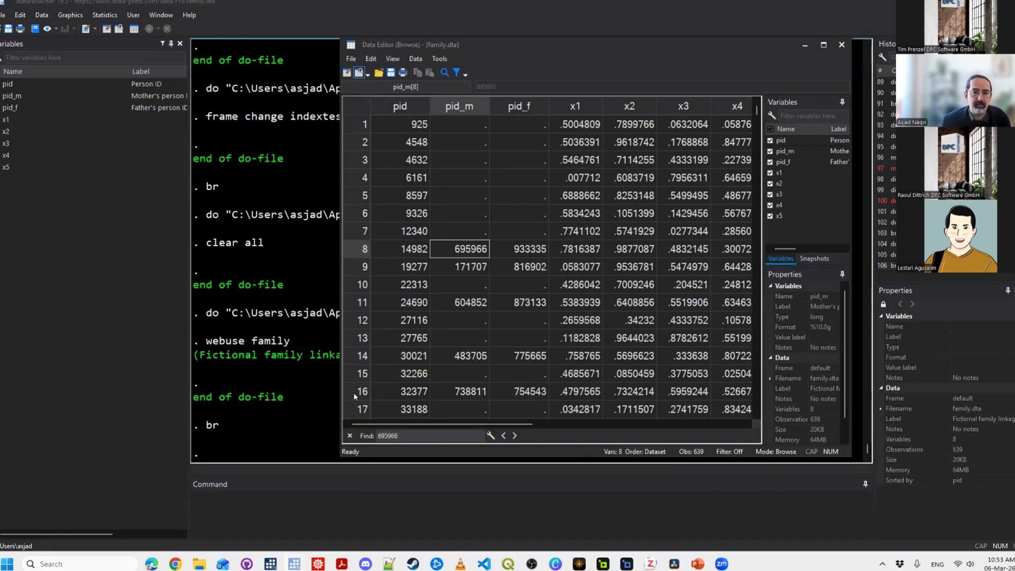
key("Return")
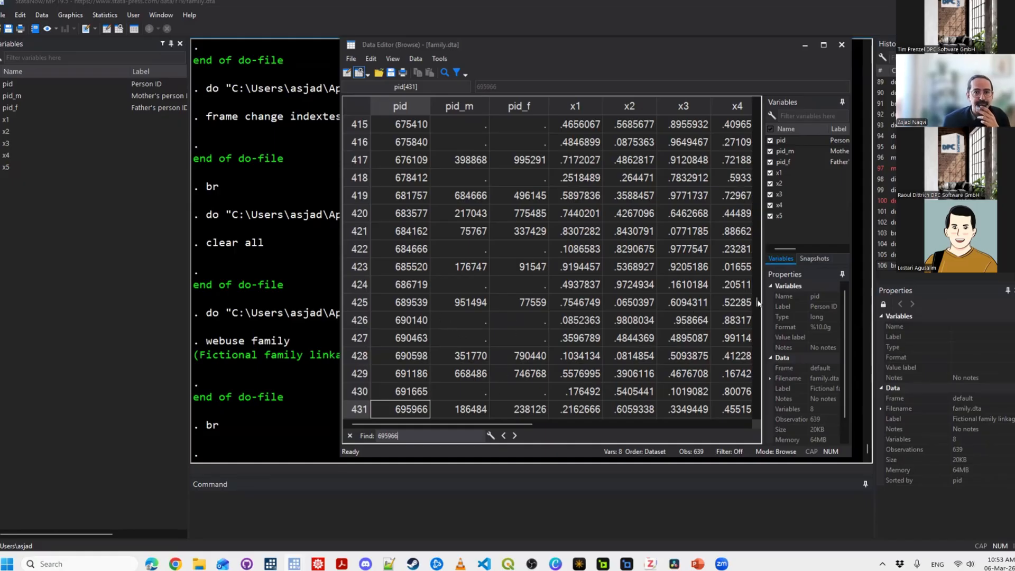
scroll(574, 180, "up", 20)
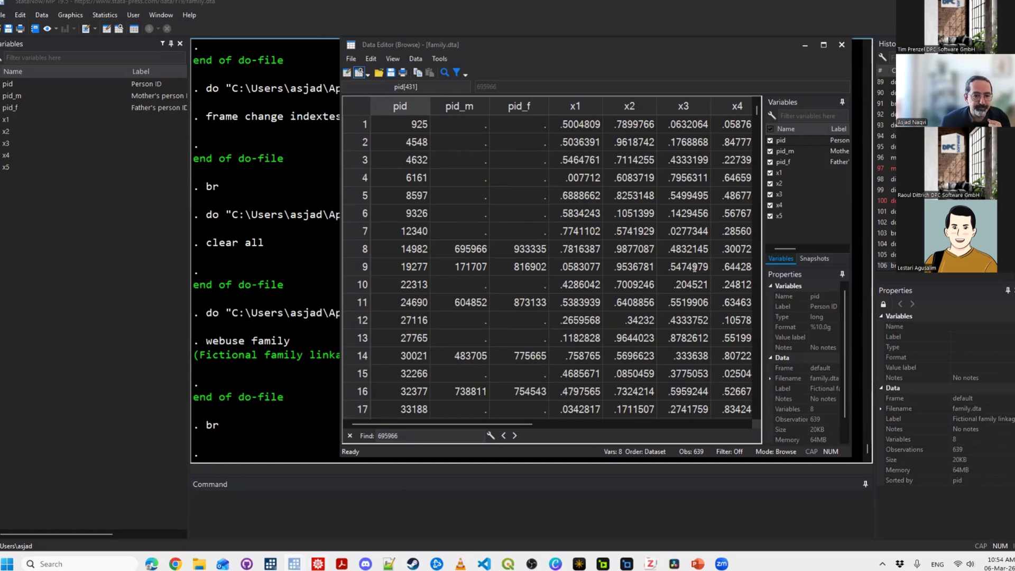
Return to the Do-file Editor, add frame create family on line 226, and run only that line.
mouse_move(294, 564)
left_click(311, 512)
key("Down")
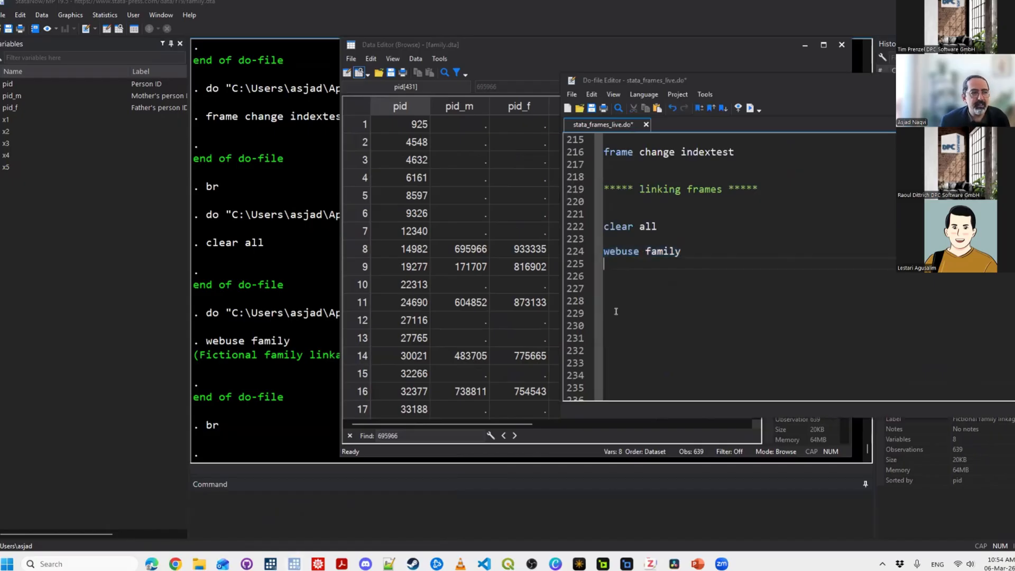
key("Return")
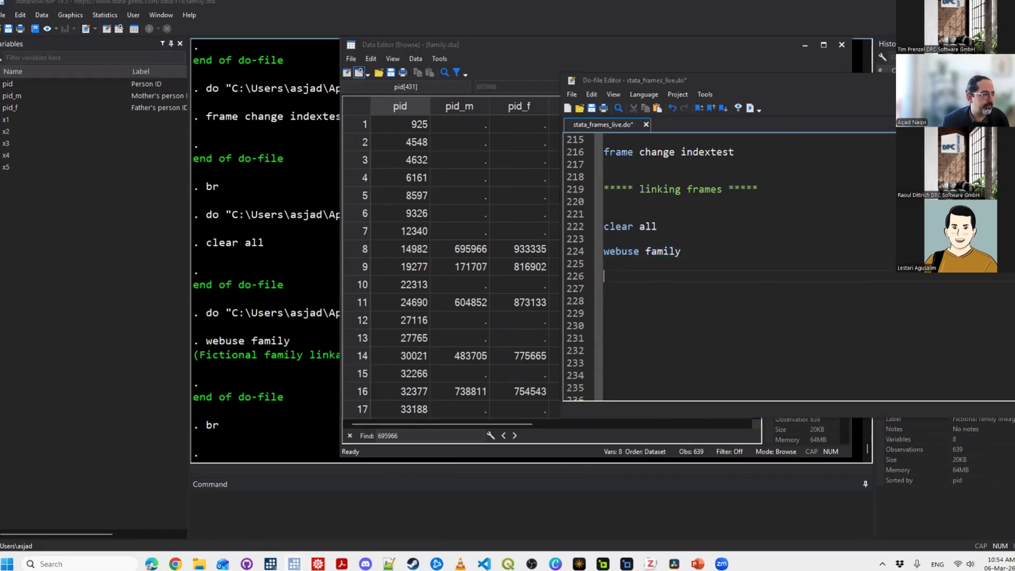
type("frame ")
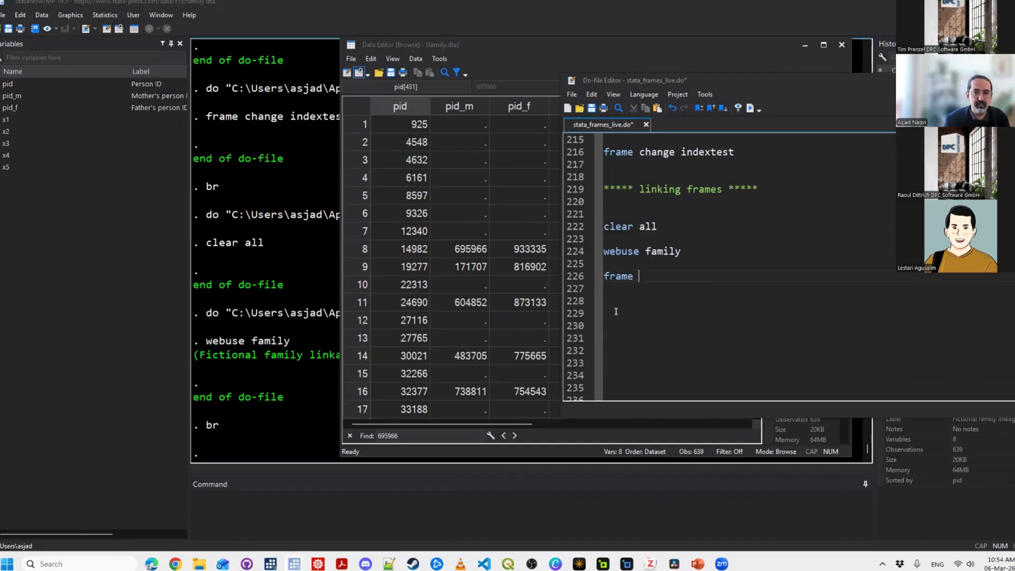
type("create family")
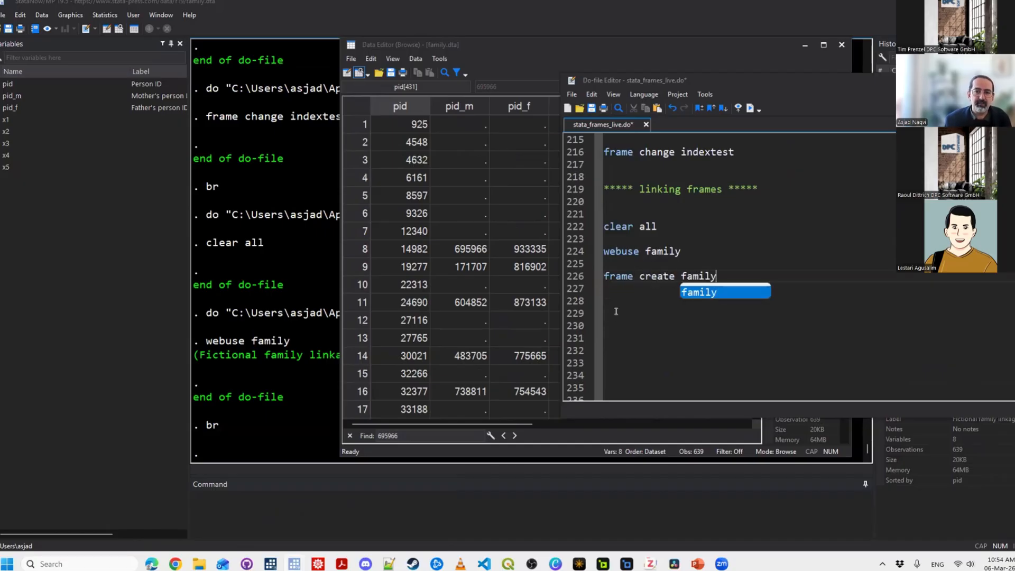
key("ctrl+d")
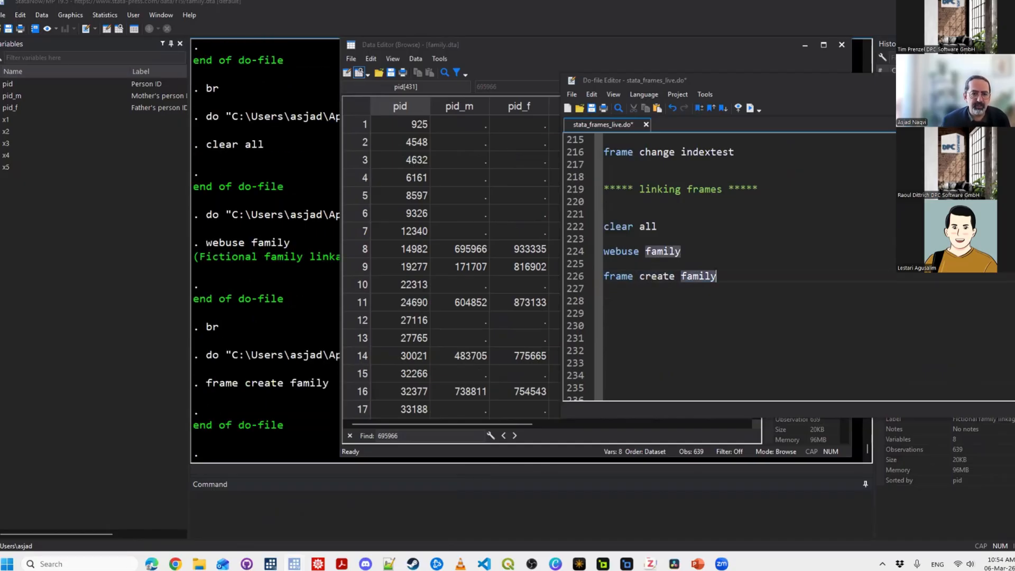
Add frame family: webuse family on line 227 and run only that line.
type("frame fa")
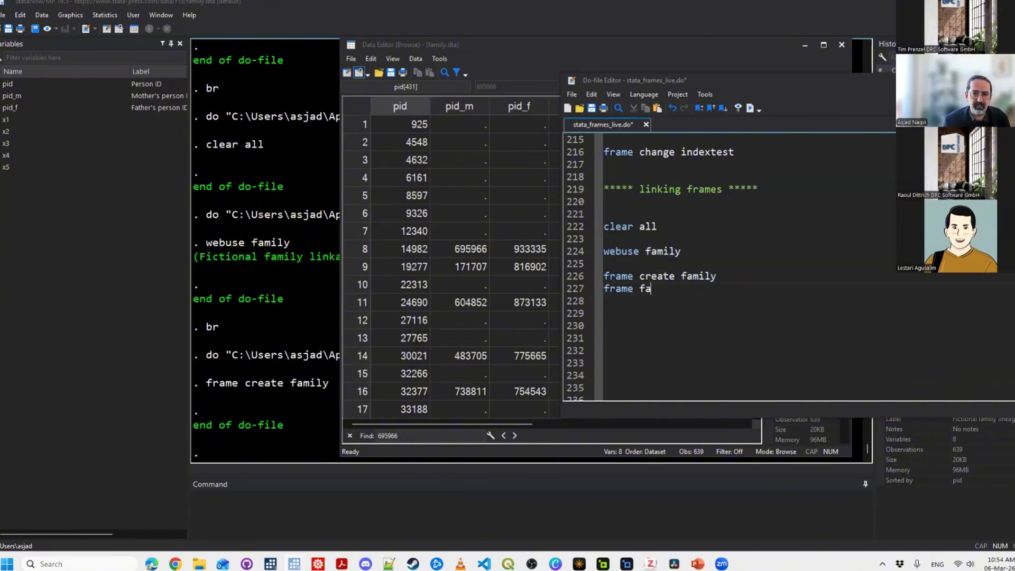
type("mily")
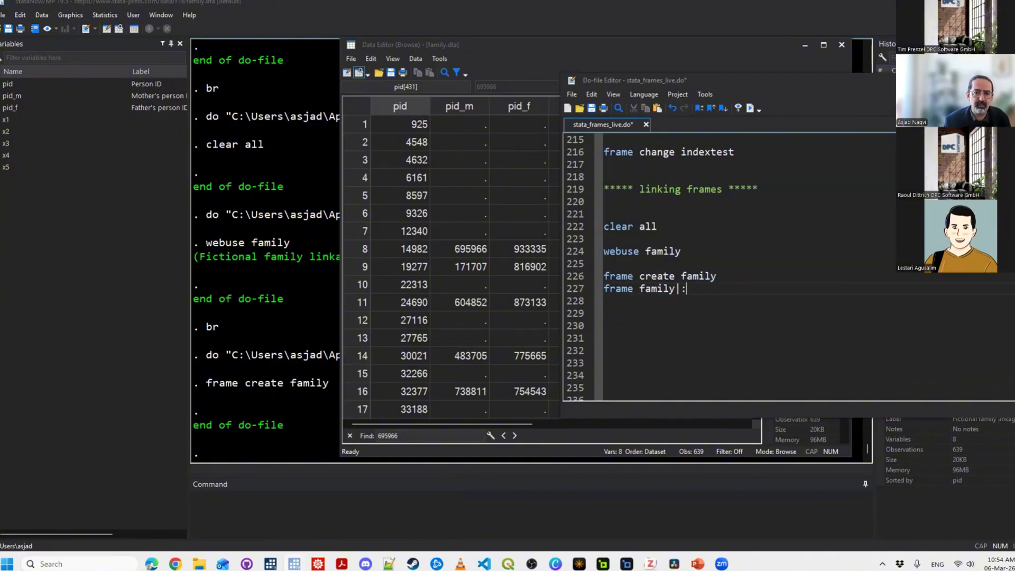
type(": use")
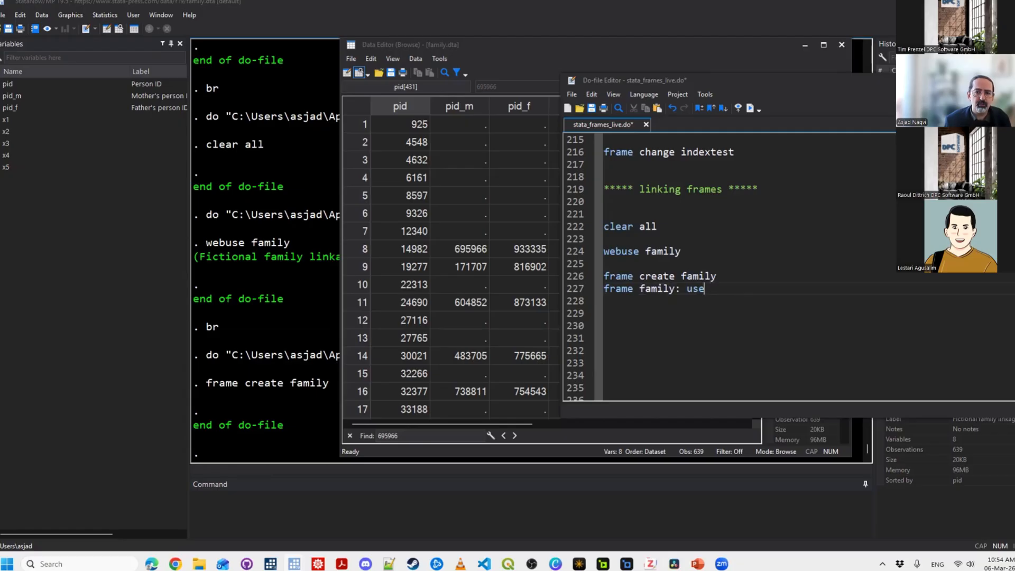
key("BackSpace")
key("BackSpace")
key("BackSpace")
type("webuse family")
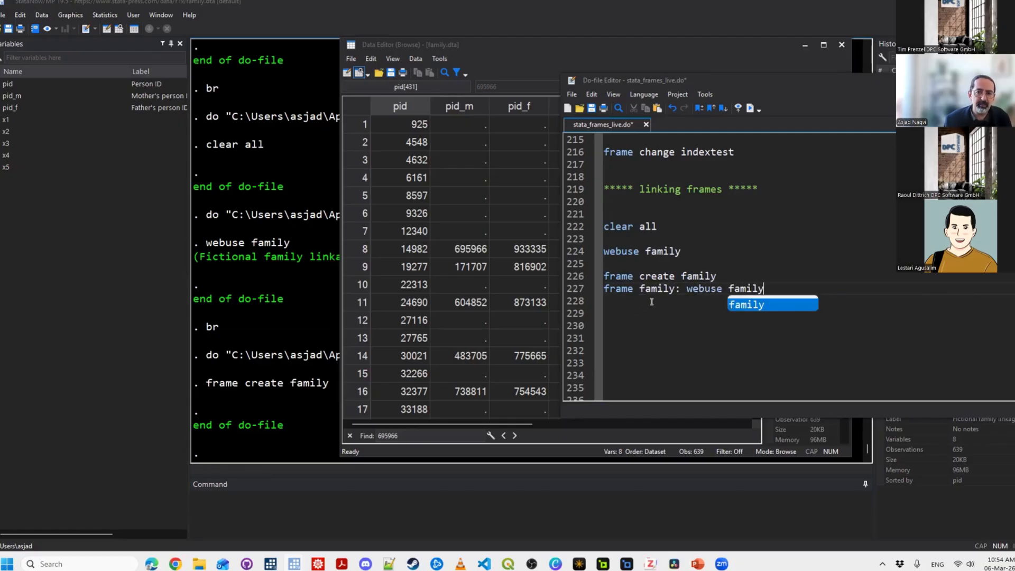
key("shift+Home")
key("ctrl+d")
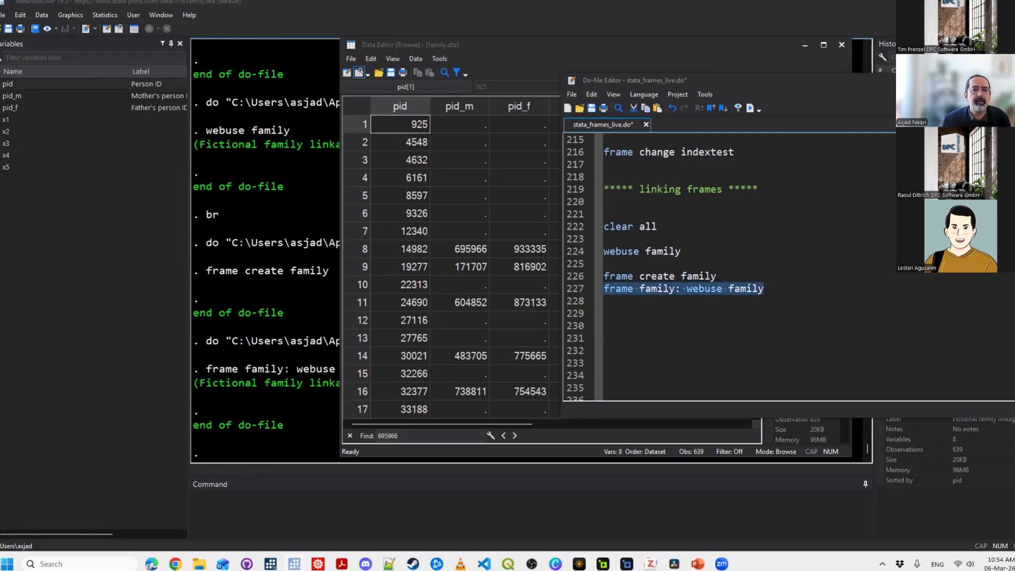
Add frames dir on line 229, run only that line, check the frame list in the results, and return to the Do-file Editor.
key("Down")
key("Down")
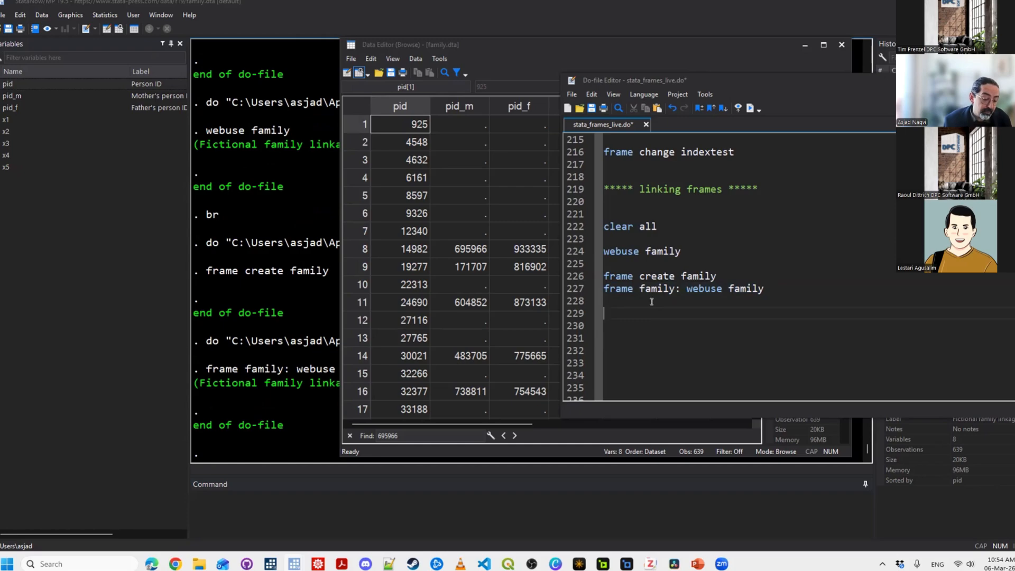
type("frames dir")
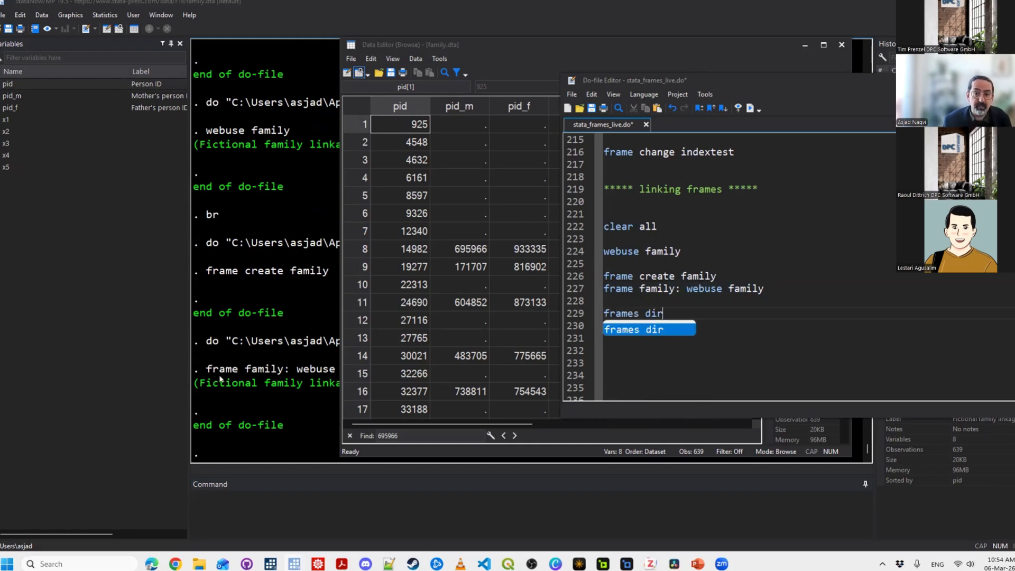
key("shift+Home")
key("ctrl+d")
left_click(238, 374)
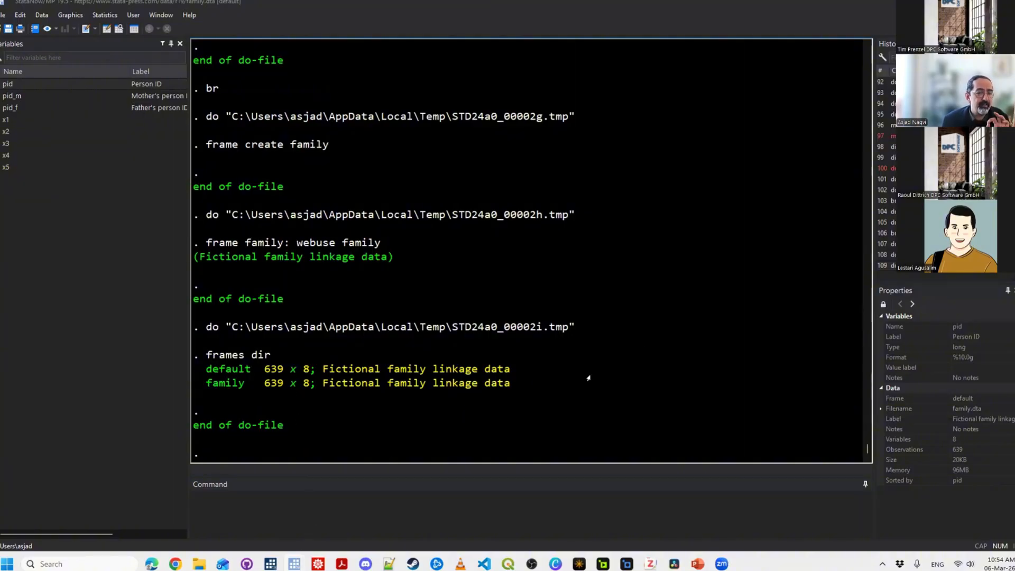
mouse_move(294, 563)
left_click(323, 502)
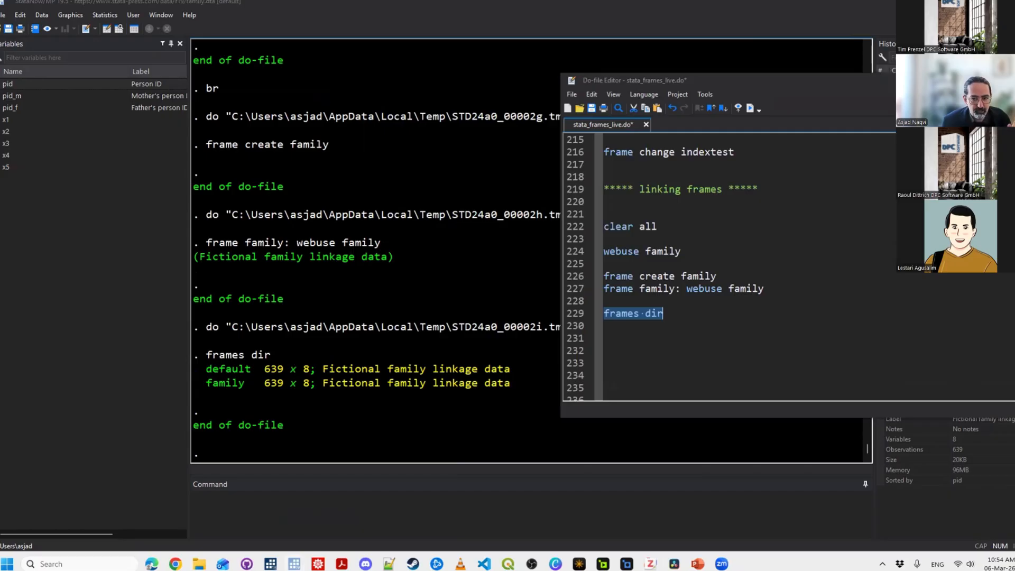
Browse the default frame's data, copy the pid value of observation 8, and return to line 231 of the do-file.
left_click(664, 313)
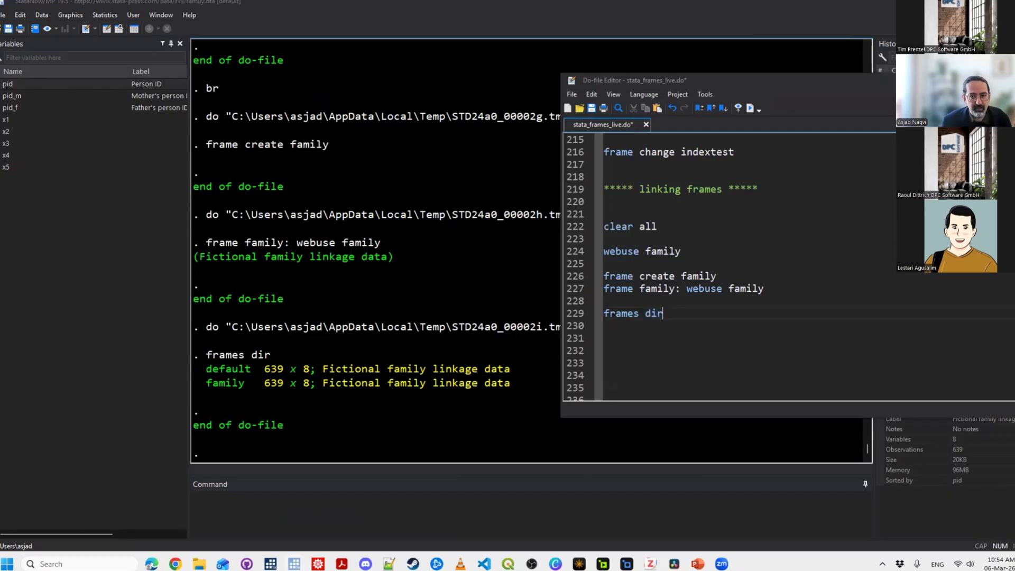
left_click(678, 337)
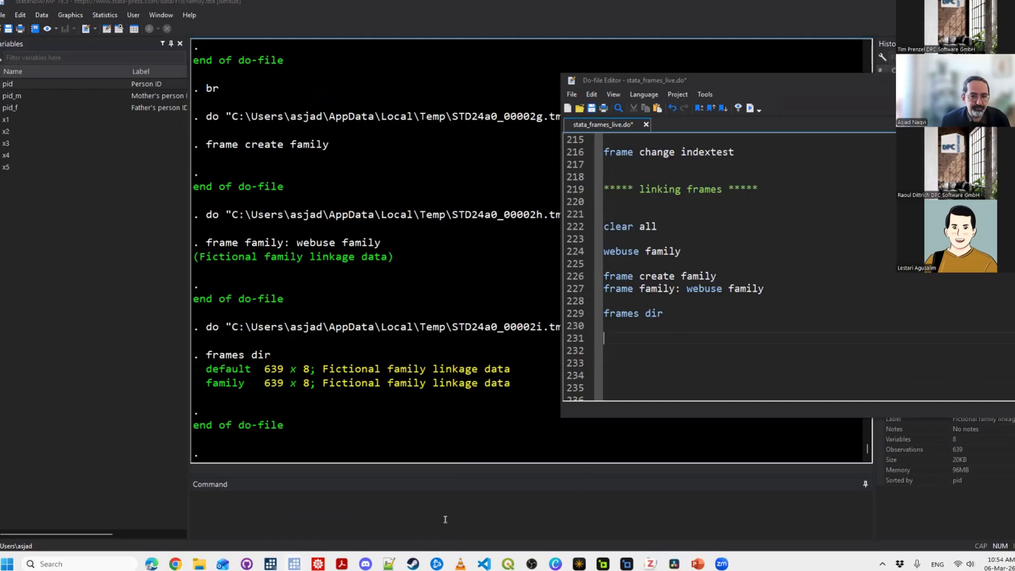
left_click(407, 246)
type("br")
key("Return")
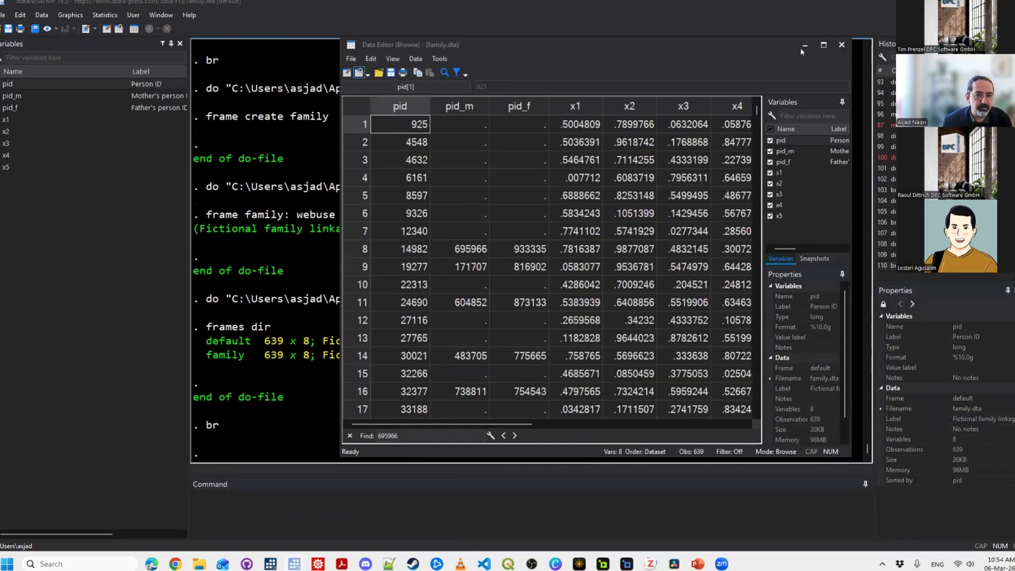
right_click(413, 250)
key("Escape")
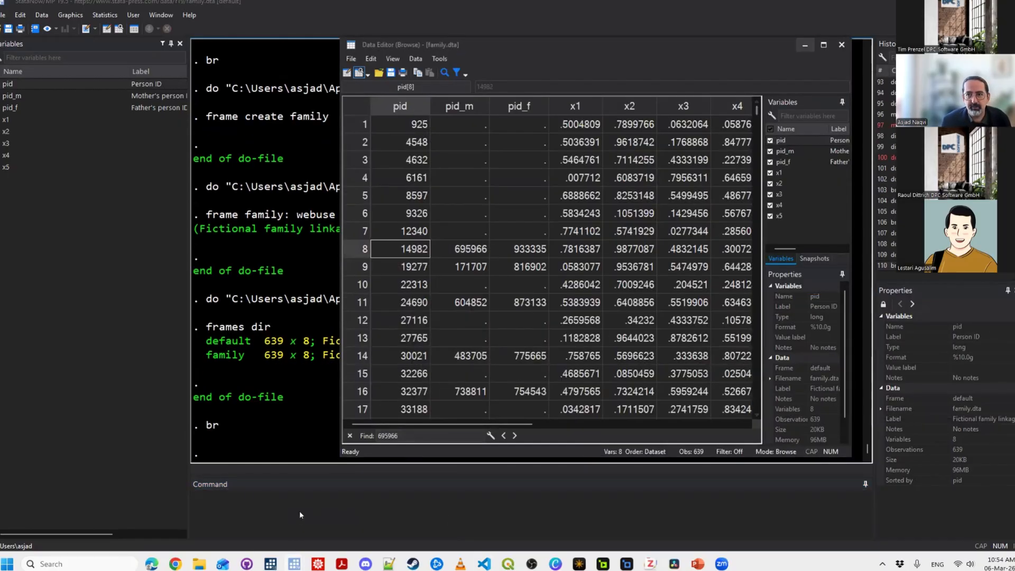
left_click(805, 45)
key("super+7")
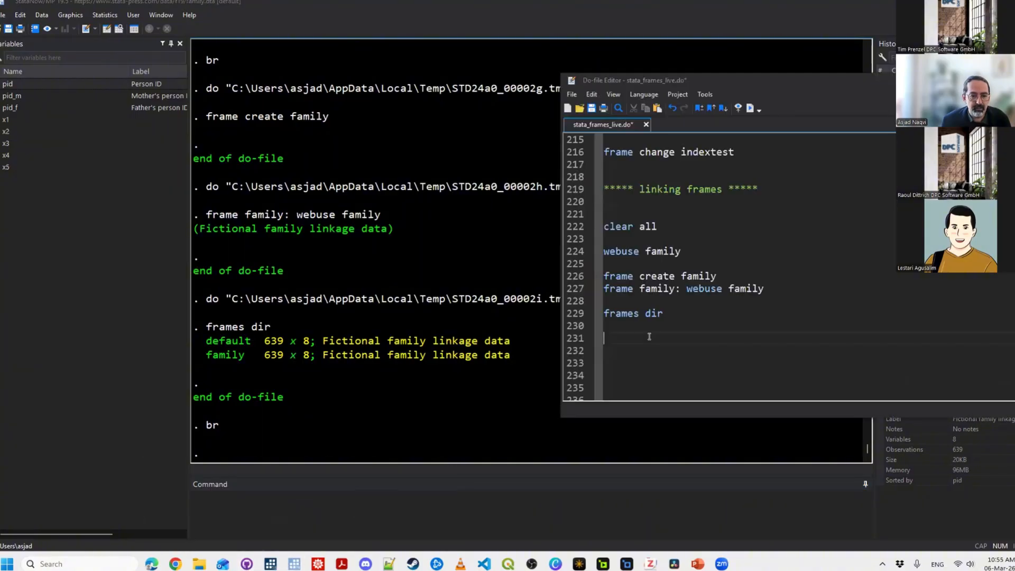
Add list pid* if pid== with observation 8's person ID on line 231, and run only that line.
type("14982")
key("shift+Home")
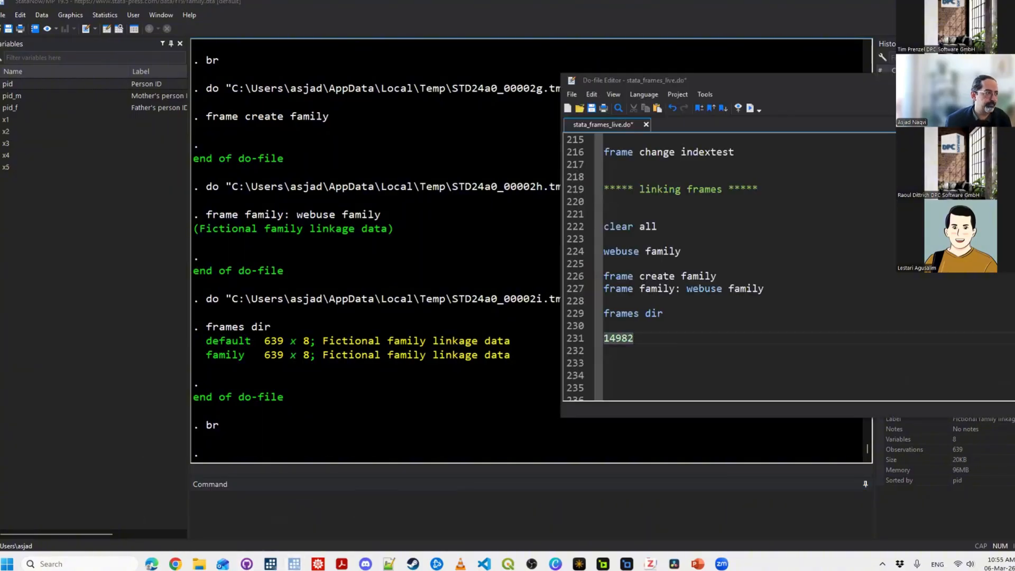
key("Home")
type("list pod")
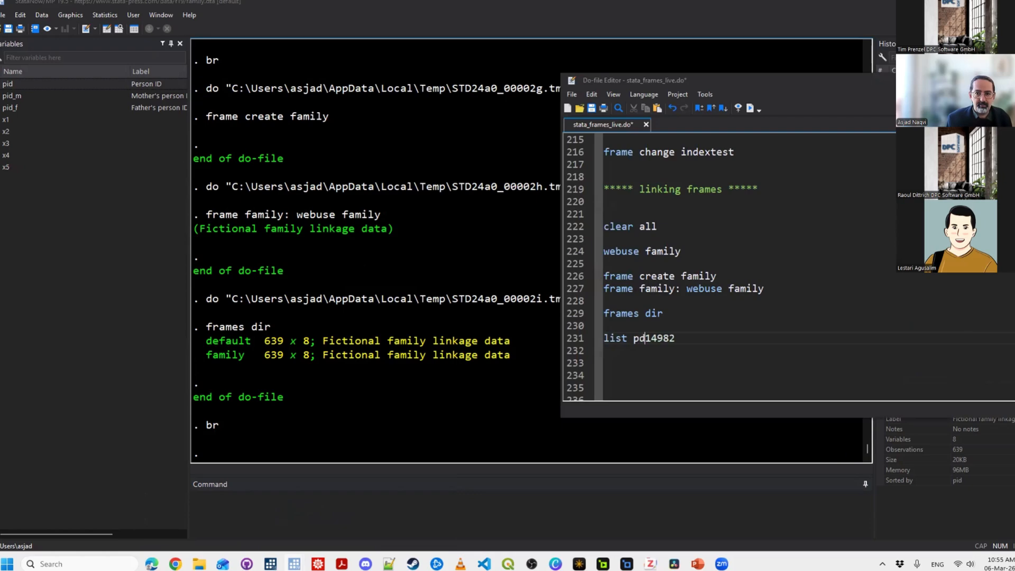
key("BackSpace")
key("BackSpace")
type("io")
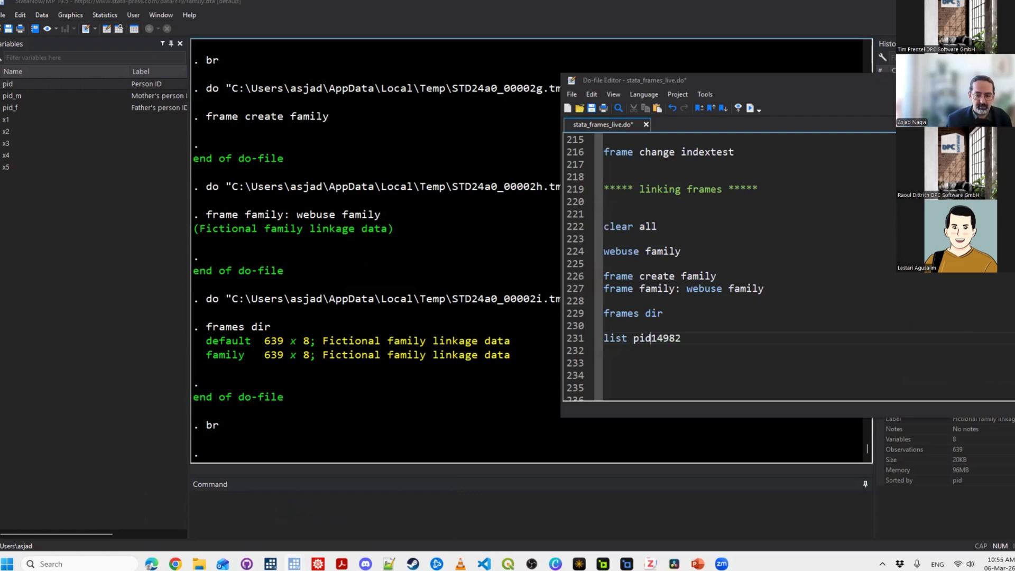
type("* i")
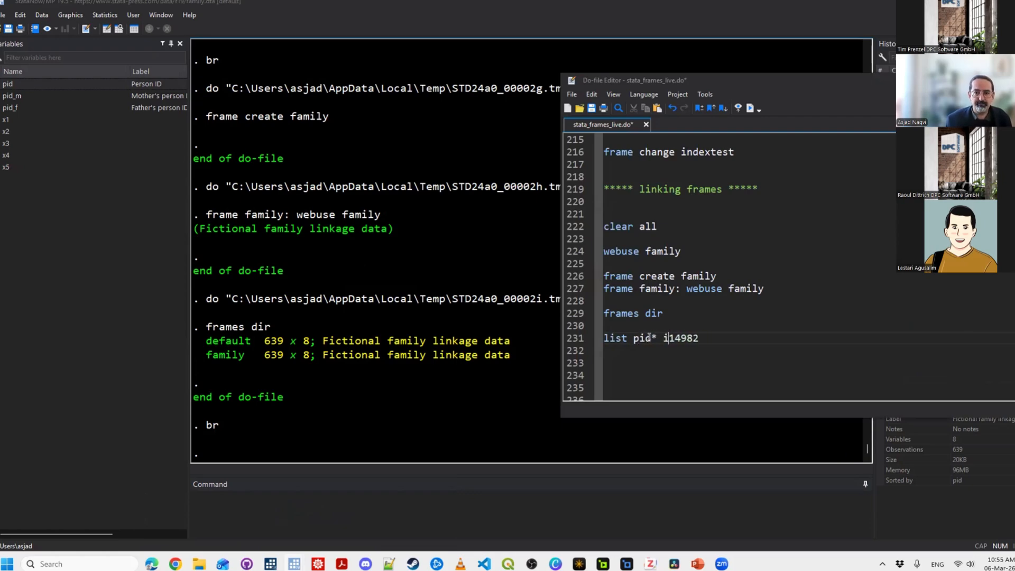
type("f pid==")
key("ctrl+End")
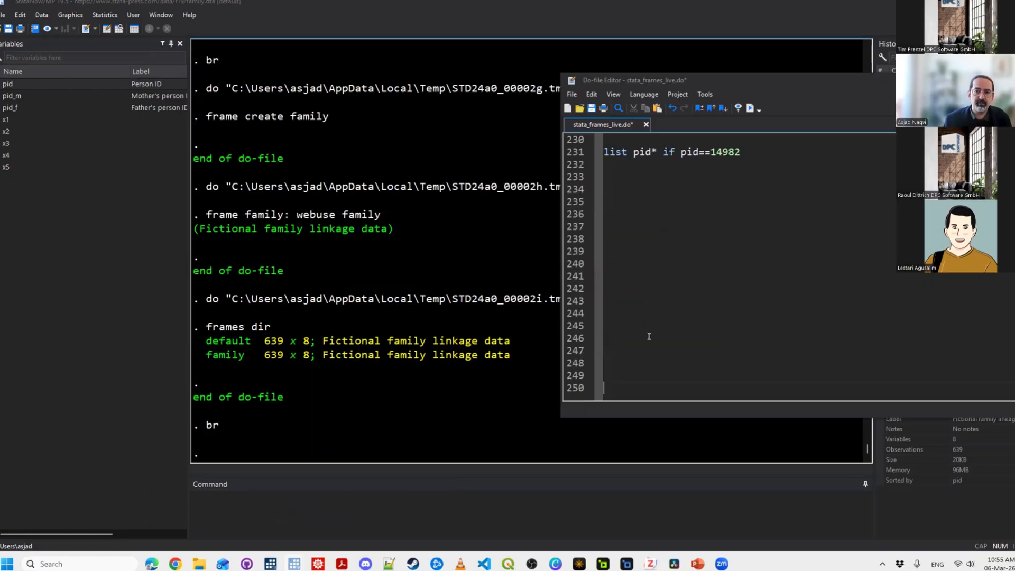
key("Page_Up")
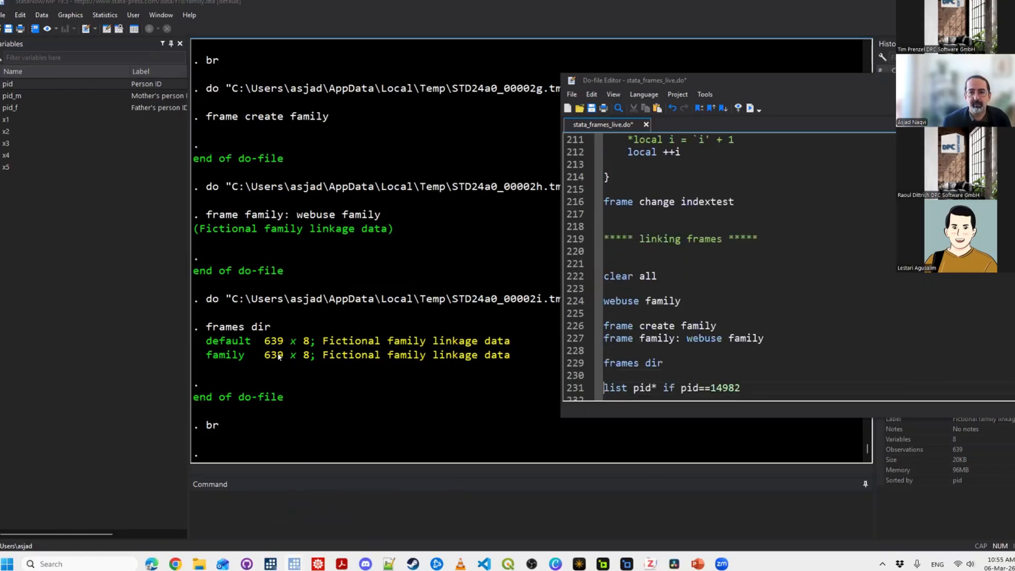
key("shift+End")
key("ctrl+d")
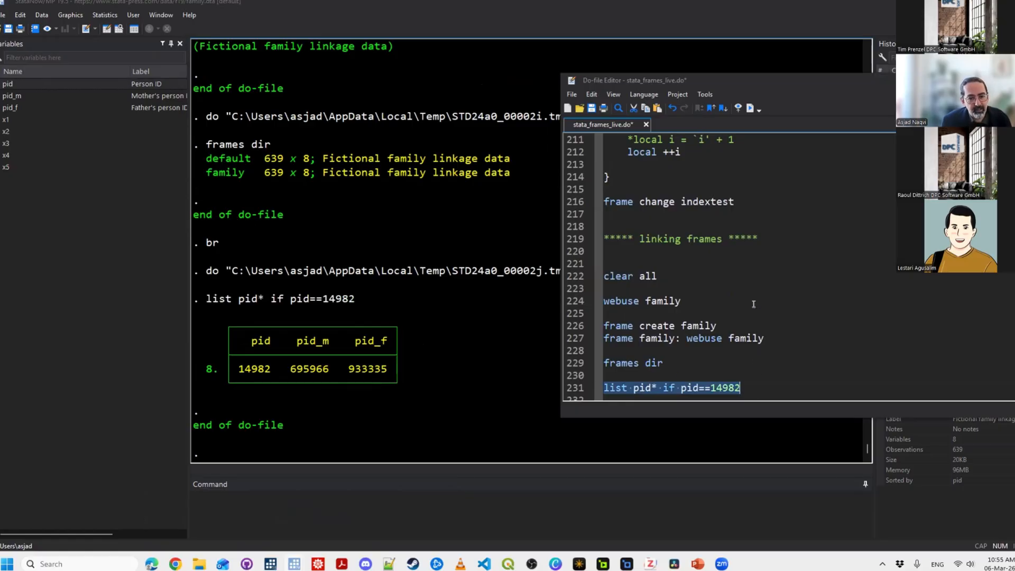
Duplicate the list pid* command from line 231 onto line 232.
scroll(773, 346, "down", 2)
left_click(774, 346)
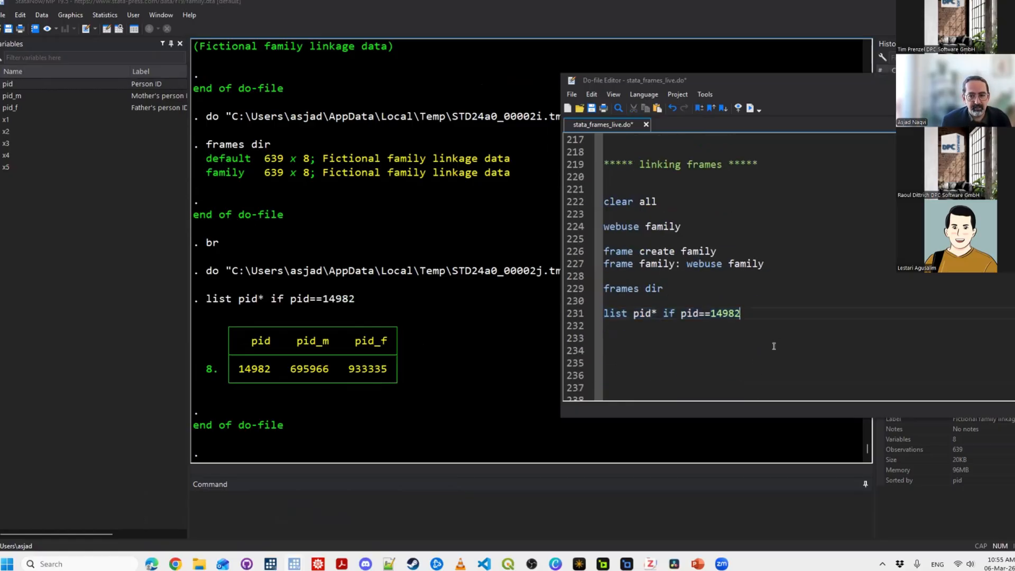
key("shift+Home")
key("ctrl+c")
key("End")
key("Return")
key("ctrl+v")
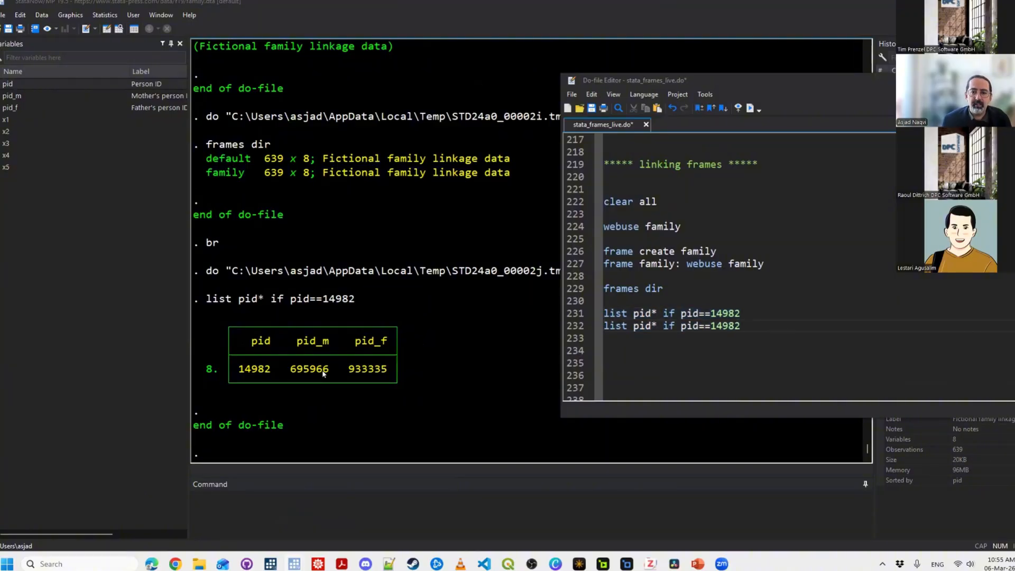
Replace the ID on line 232 with the pid_m value from the listing, save the do-file, and run only that line.
left_click_drag(290, 368, 328, 368)
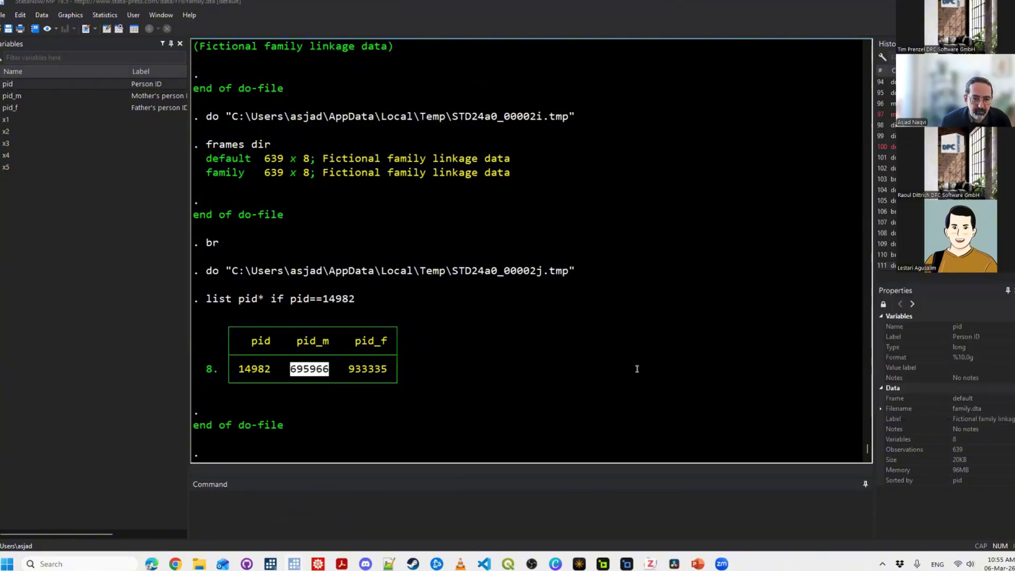
left_click(312, 530)
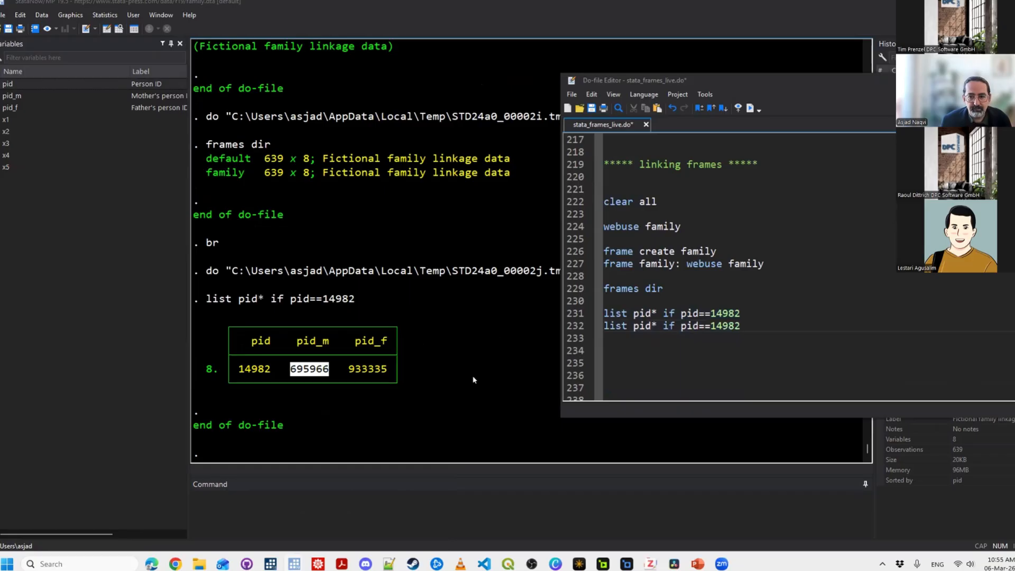
double_click(722, 326)
key("ctrl+v")
key("ctrl+s")
left_click_drag(772, 323, 628, 326)
key("shift+Home")
key("ctrl+d")
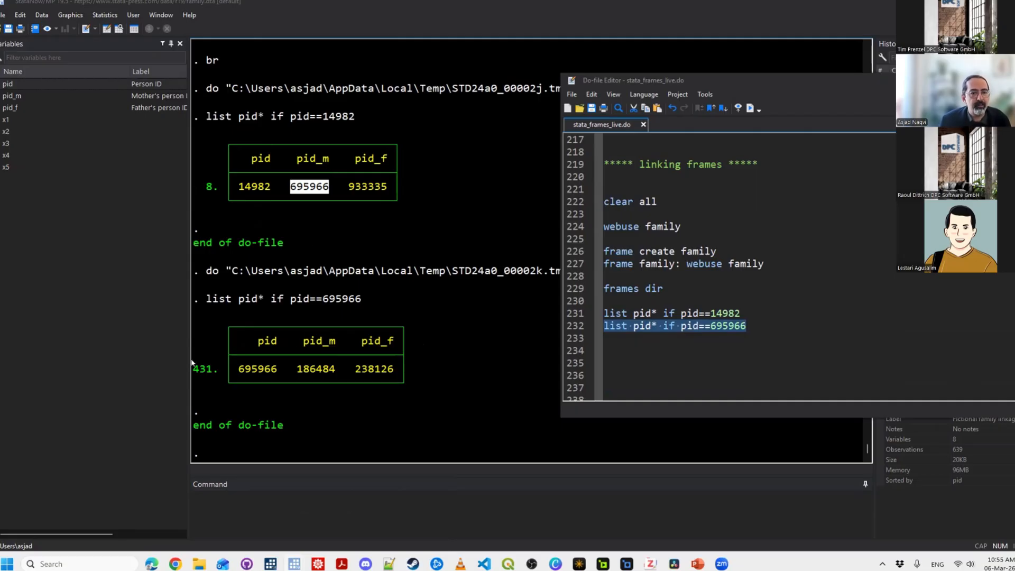
left_click(655, 345)
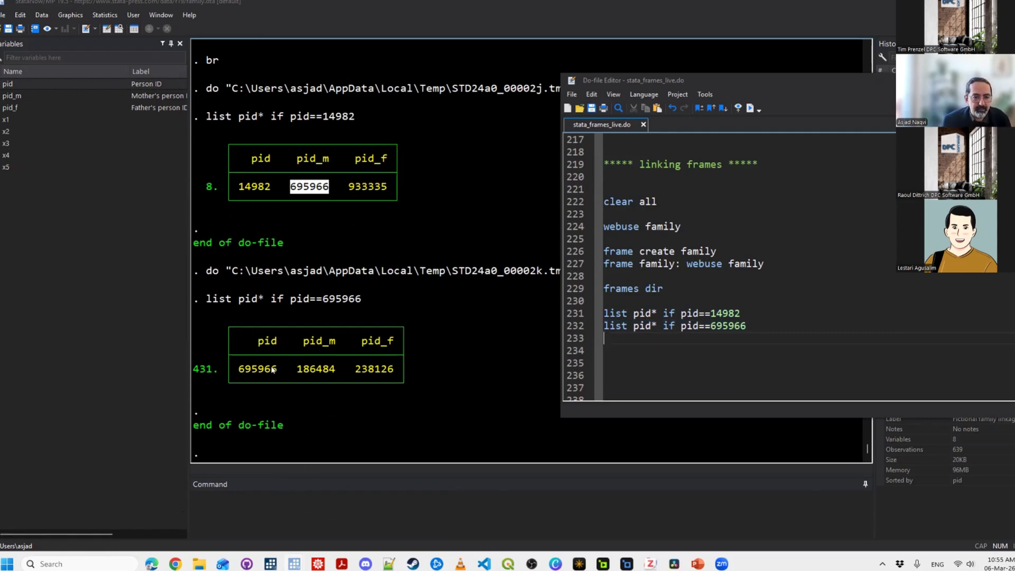
Copy the mother's pid from the latest listing and find her record in the browsed family data.
left_click_drag(238, 369, 277, 369)
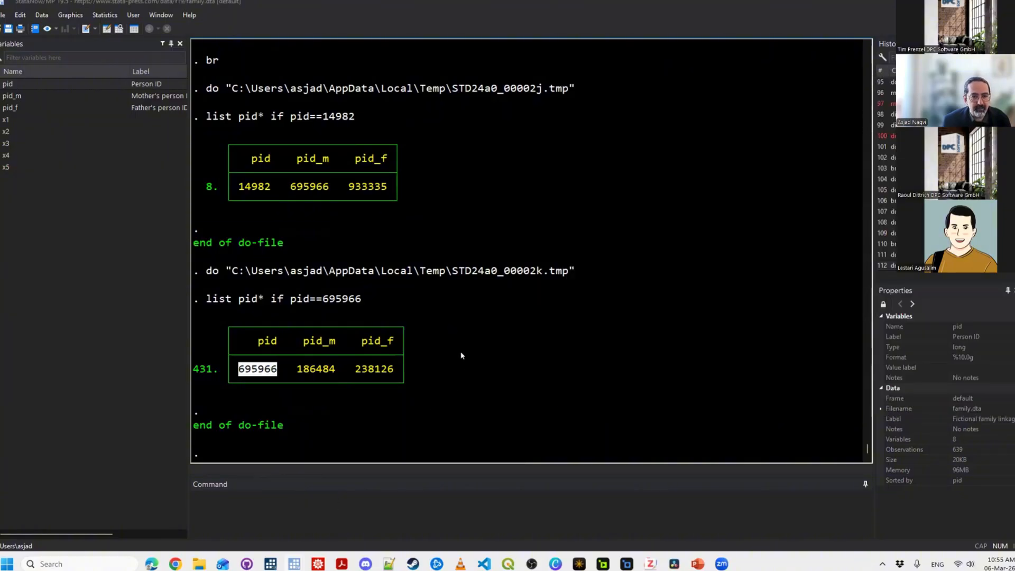
type("br")
key("Return")
key("ctrl+f")
key("ctrl+v")
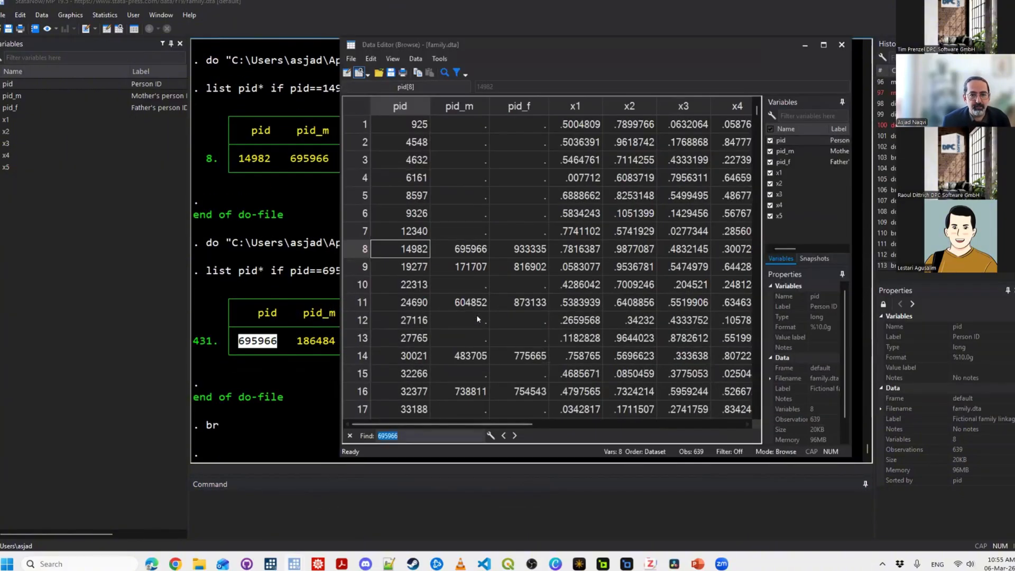
key("Return")
key("Return")
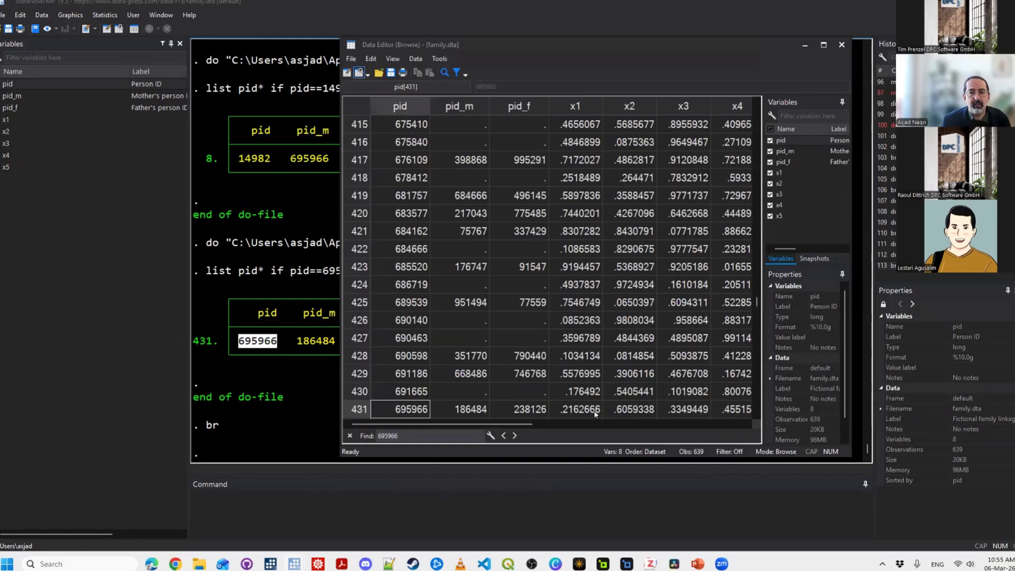
Examine the x1 to x5 values in the mother's record against her ID variables, and return to the Do-file Editor.
left_click(595, 412)
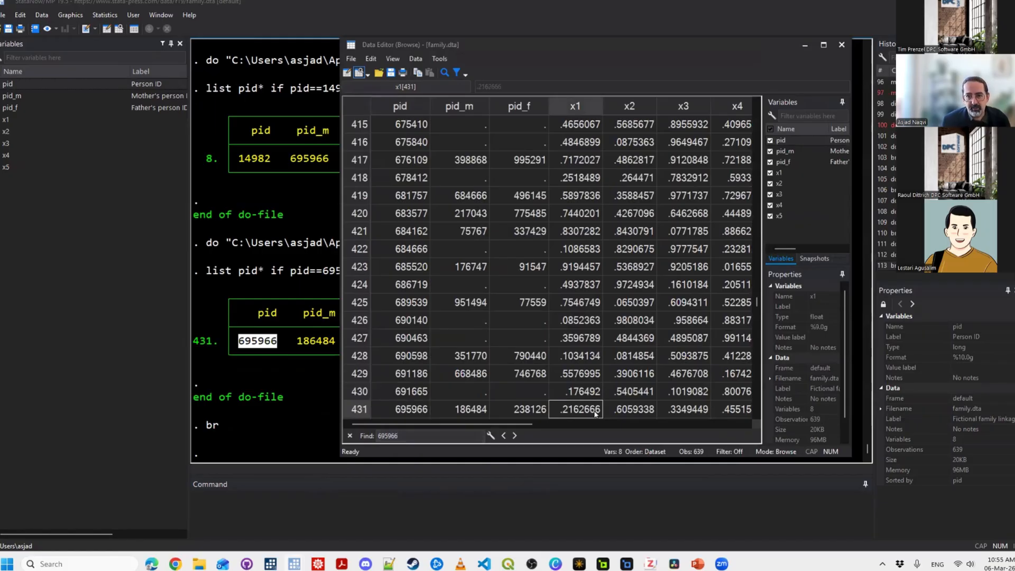
key("Right")
key("Right")
key("Right")
key("Right")
key("Left")
key("Left")
key("Left")
key("Left")
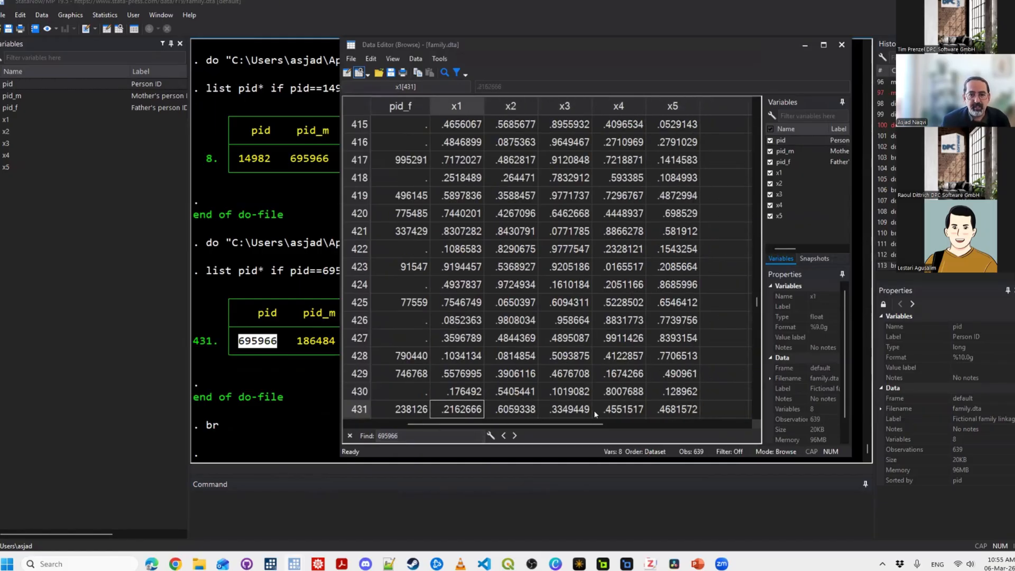
key("Left")
key("Left")
key("Left")
key("Right")
key("Right")
key("Right")
key("Right")
key("Right")
key("Left")
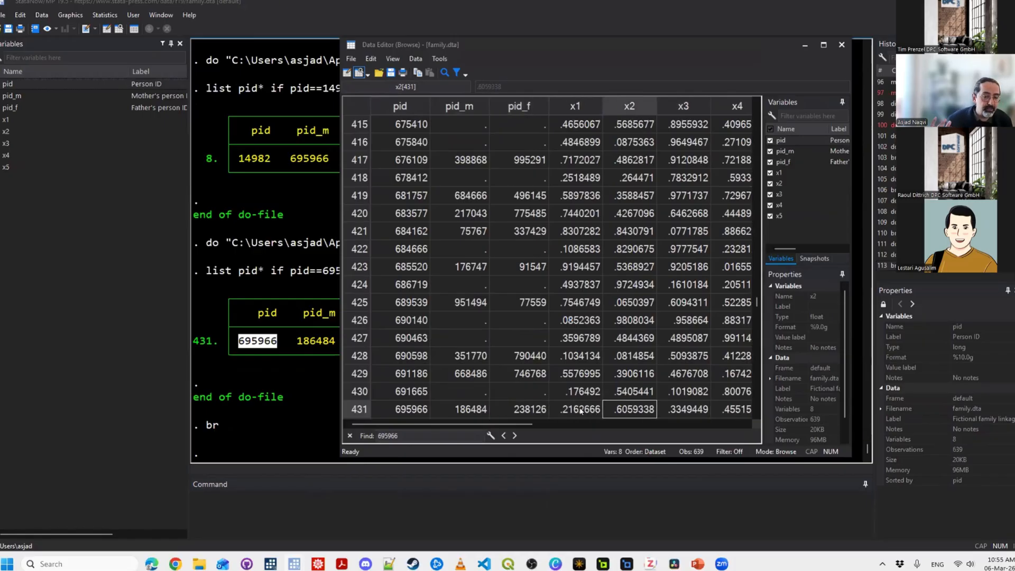
key("Left")
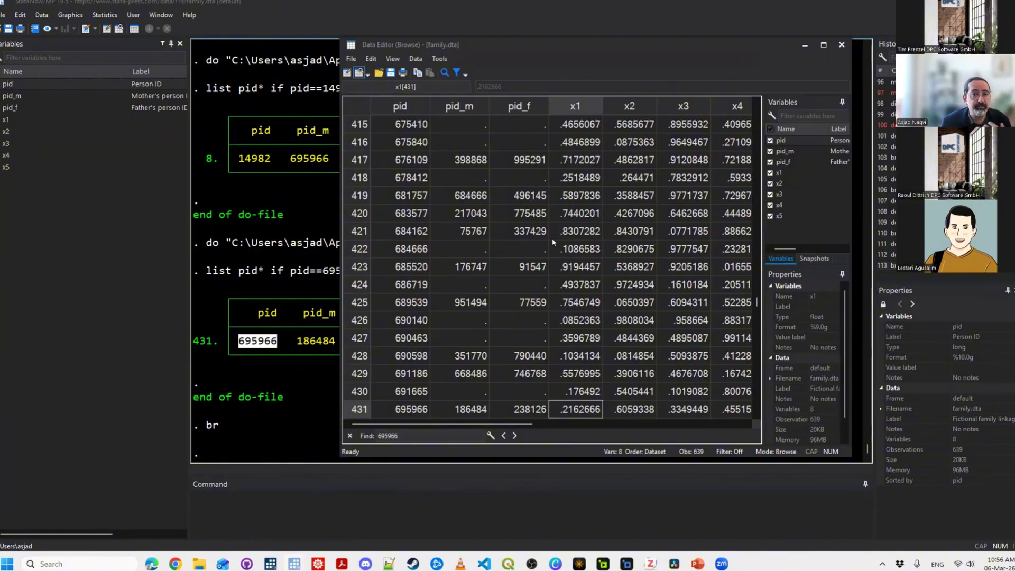
scroll(552, 242, "up", 20)
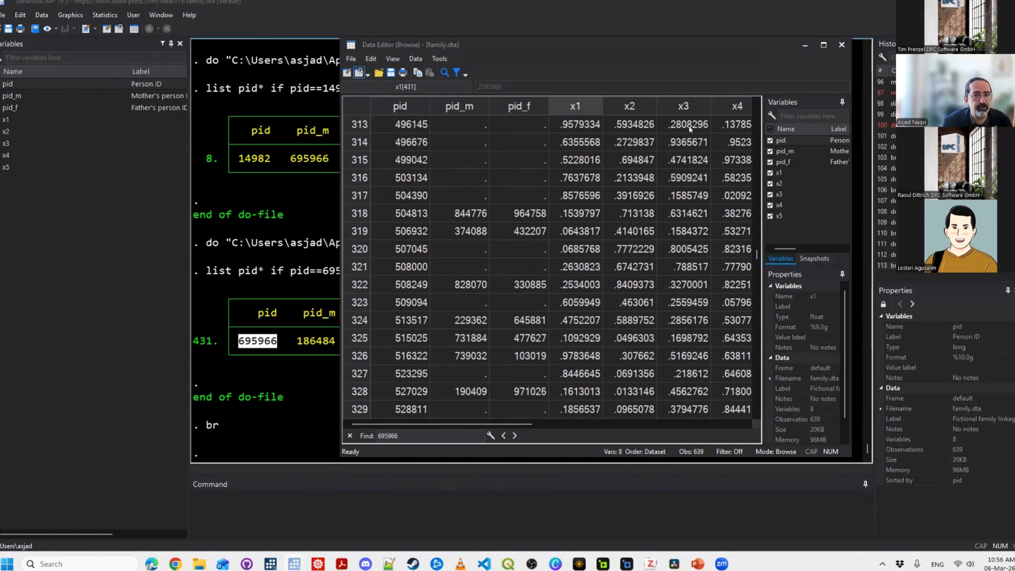
scroll(690, 129, "up", 16)
left_click(805, 44)
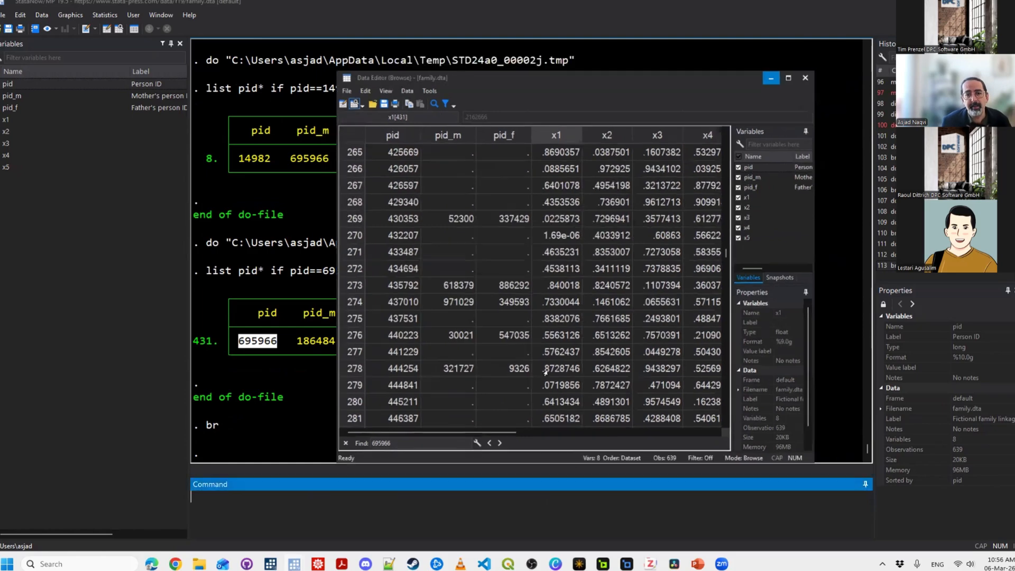
key("super+7")
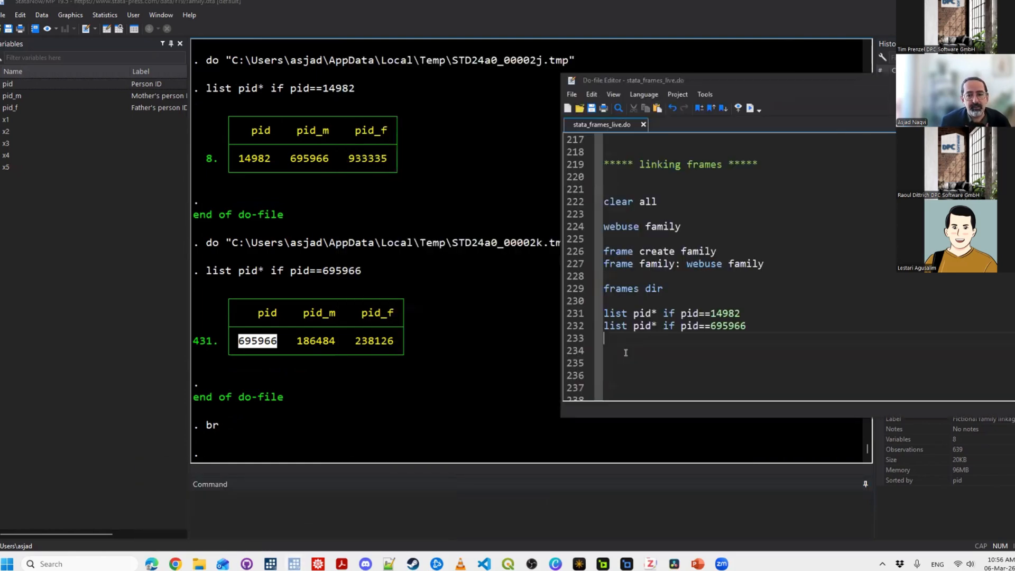
Begin an frlink m:1 command matching on pid_m on line 234, below the two list commands.
left_click(626, 353)
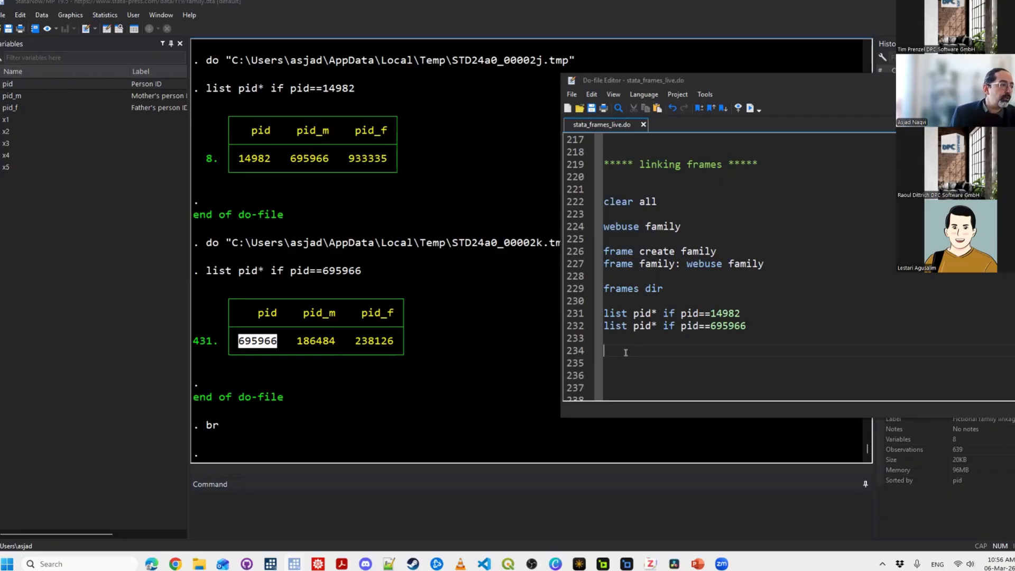
key("Return")
key("Return")
key("Up")
key("Up")
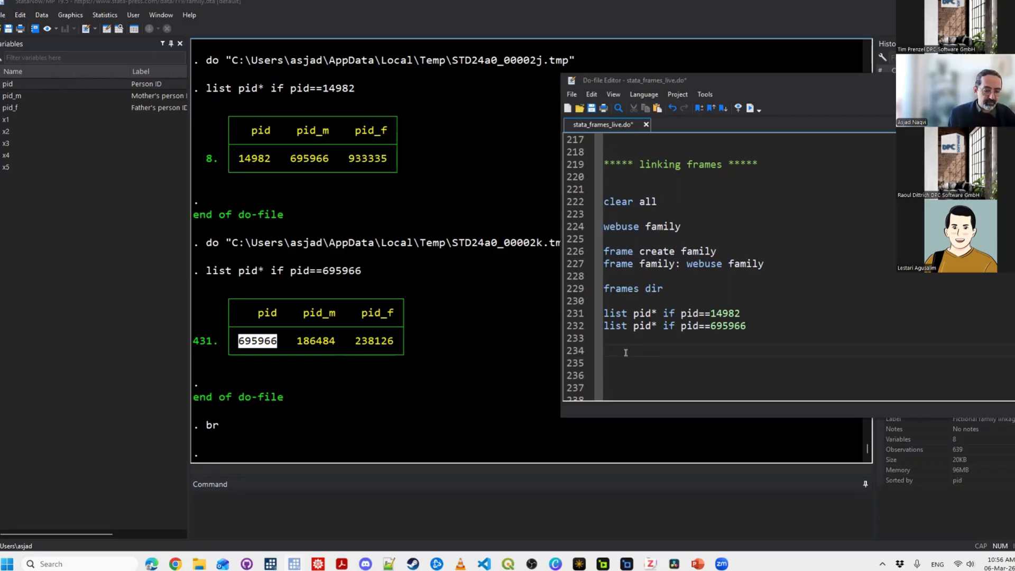
type("fra")
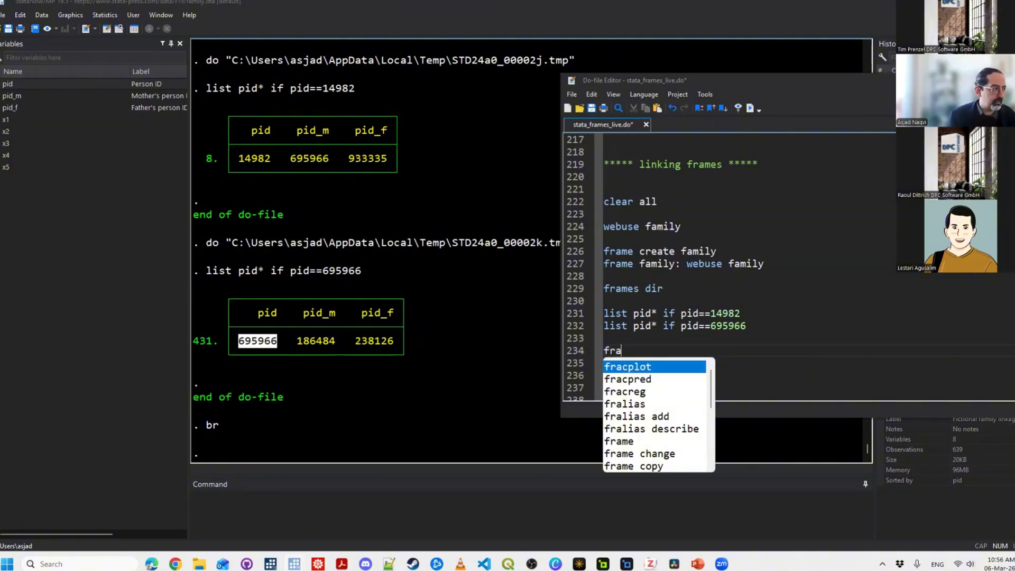
key("BackSpace")
type("link ")
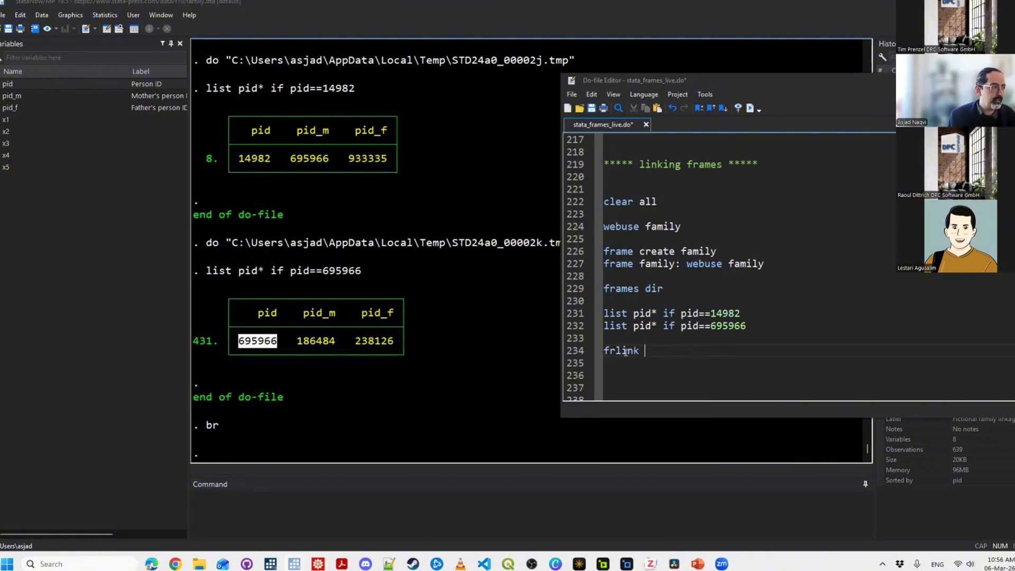
type("m:1 ")
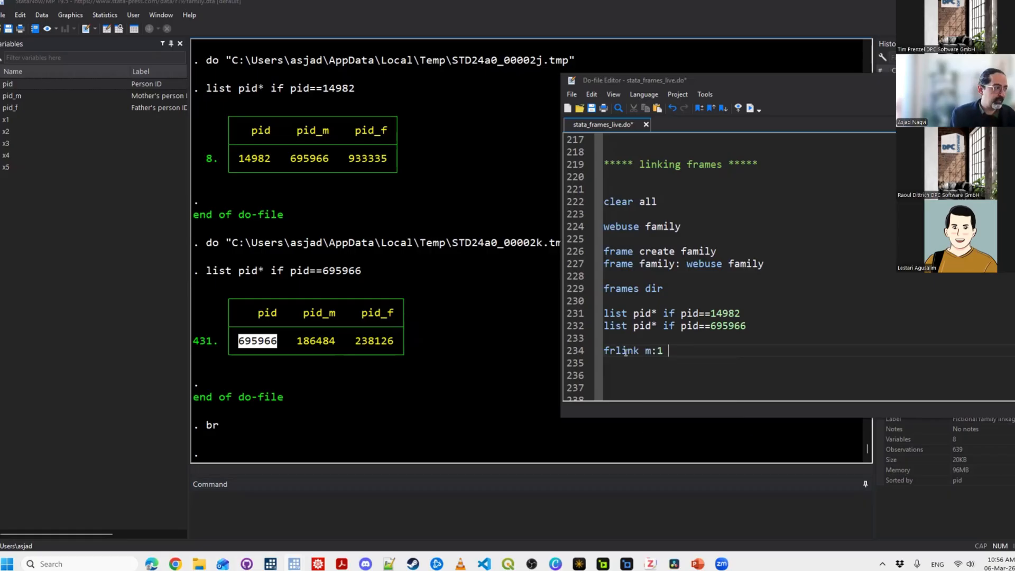
type("pid_")
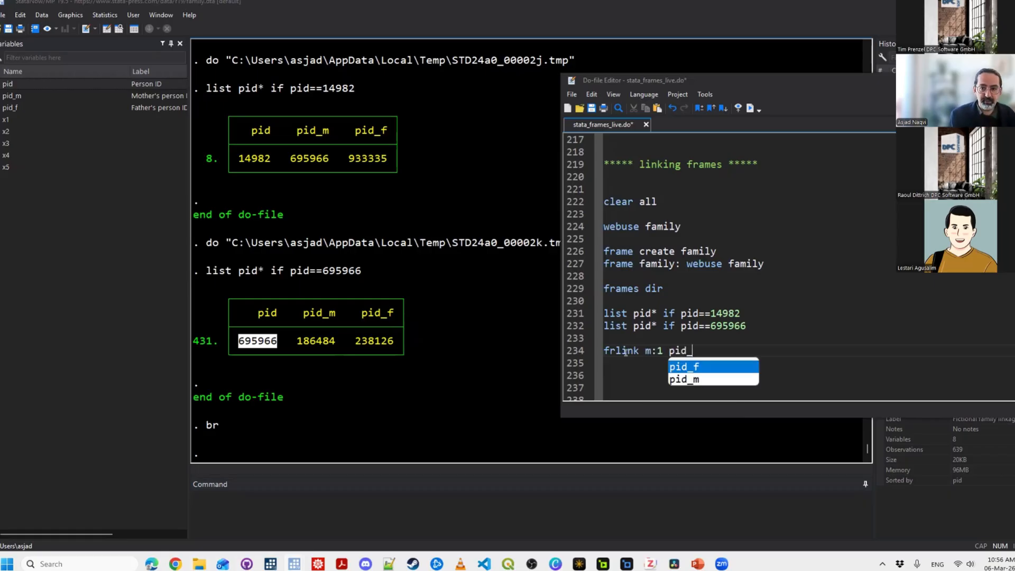
type("m")
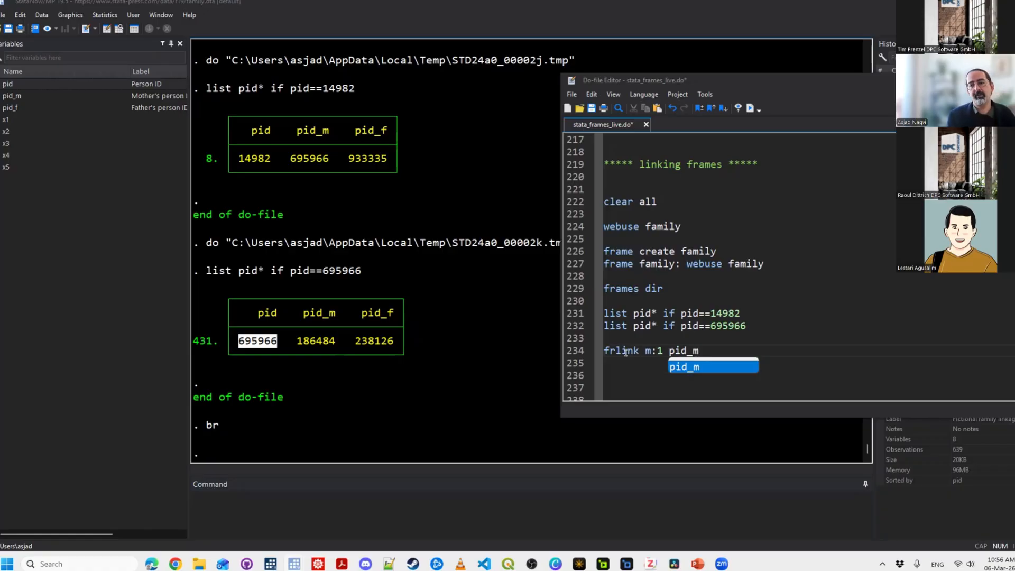
key("Return")
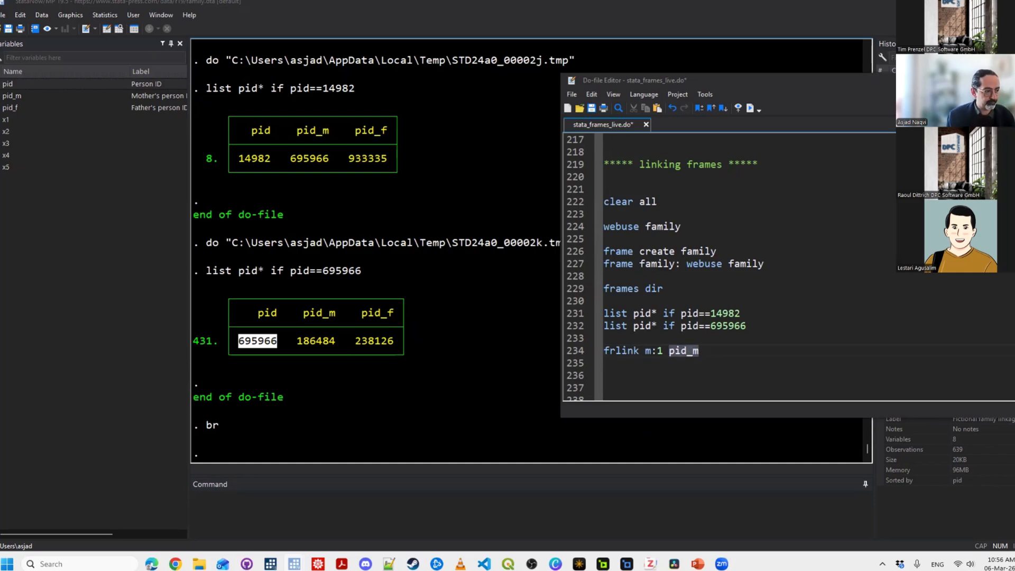
Add the option frame(family pid) to the frlink command on line 234.
type(", frame")
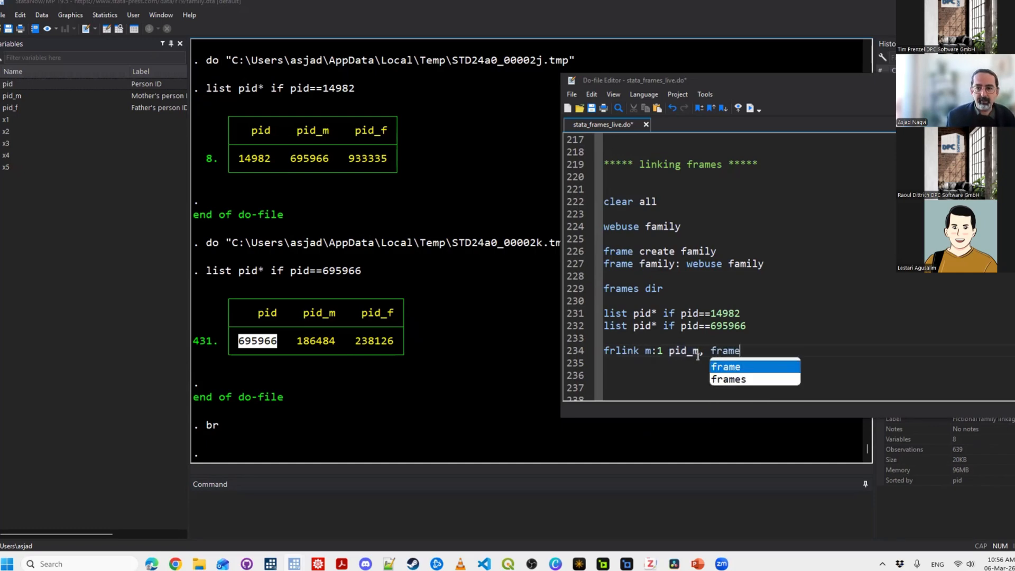
type("(")
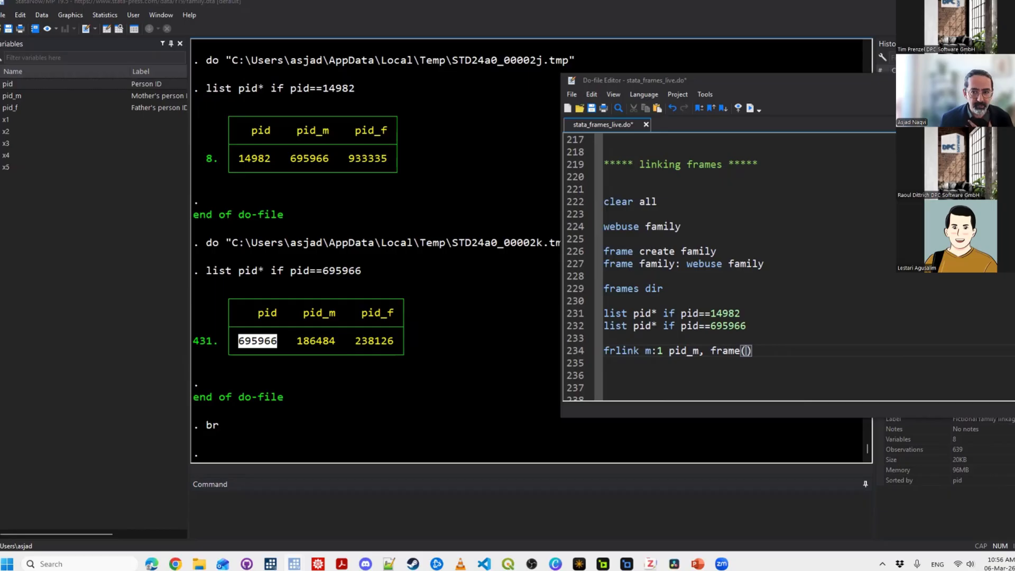
type("family pid")
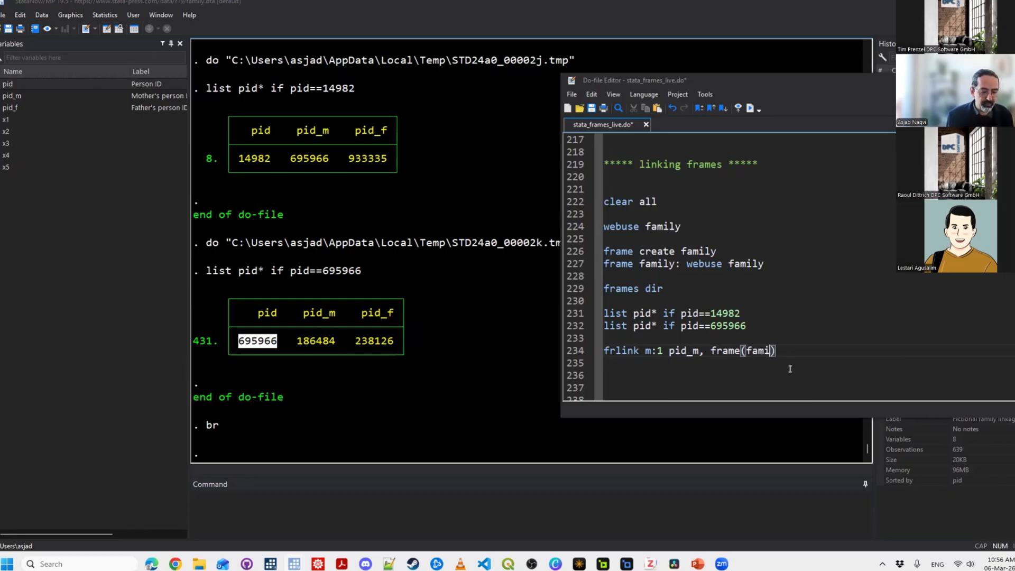
key("Left")
key("Left")
key("Left")
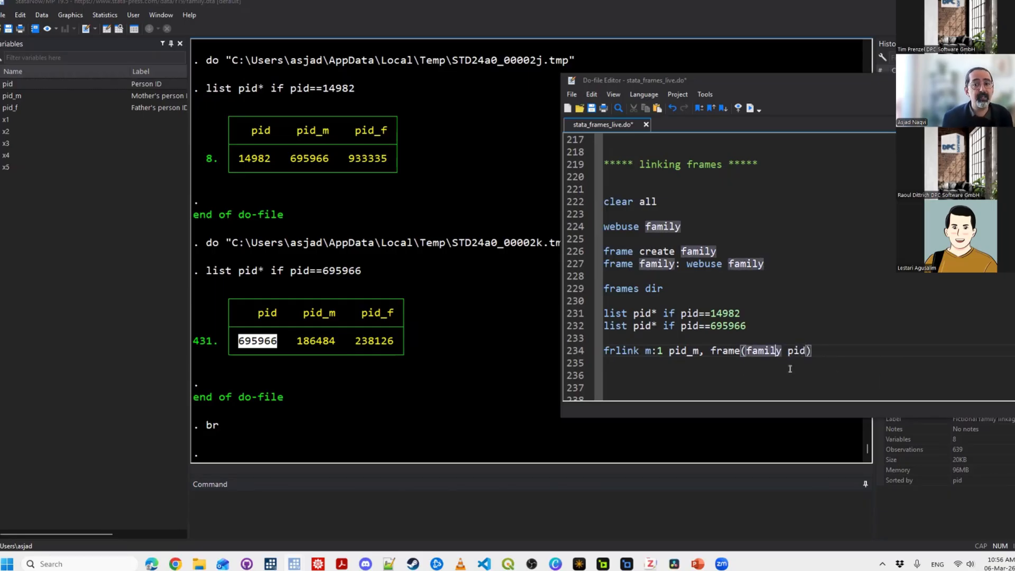
key("Right")
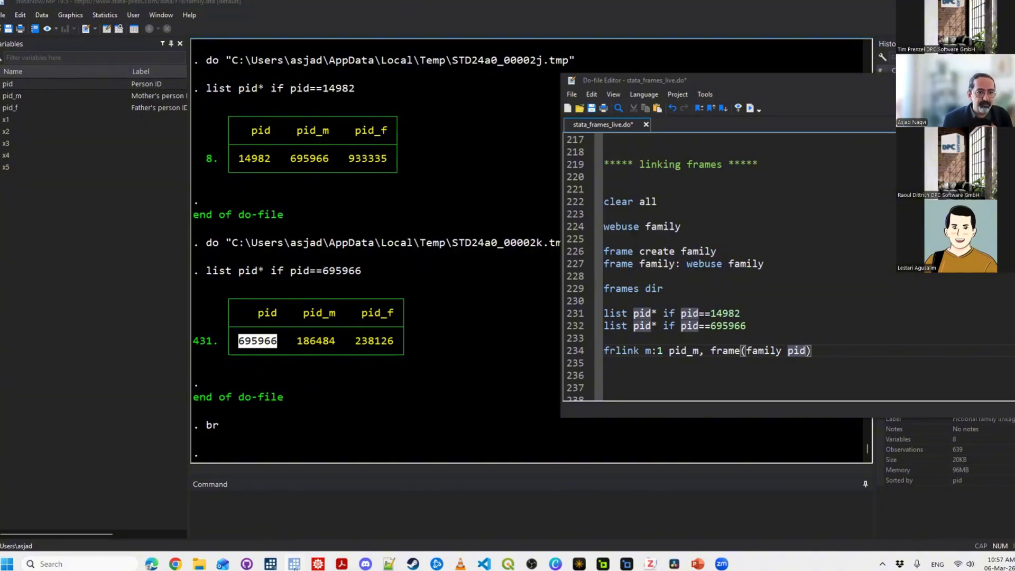
Add the option gen(mother) to the frlink command and run only that line.
left_click(292, 522)
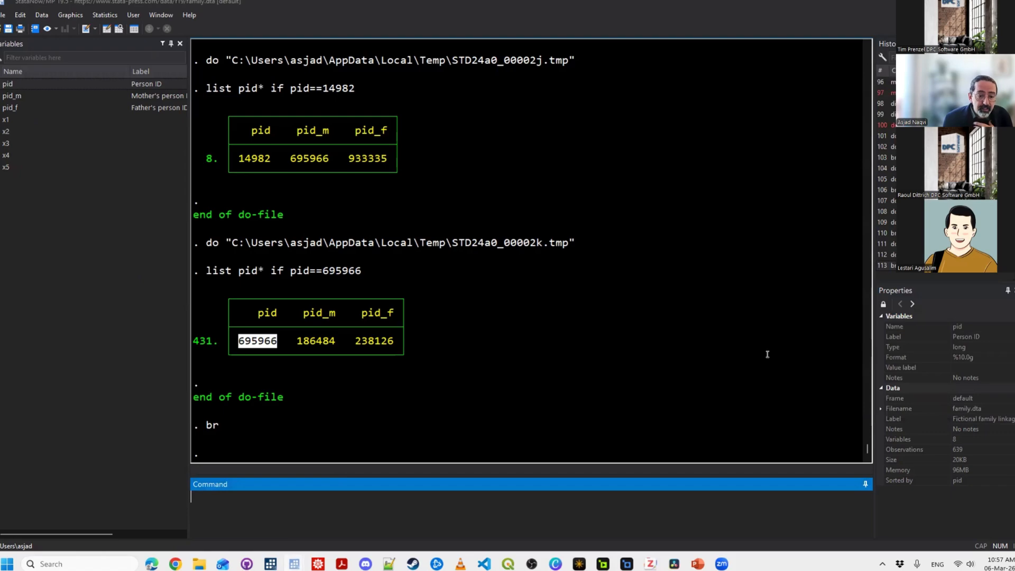
left_click(294, 564)
left_click(312, 509)
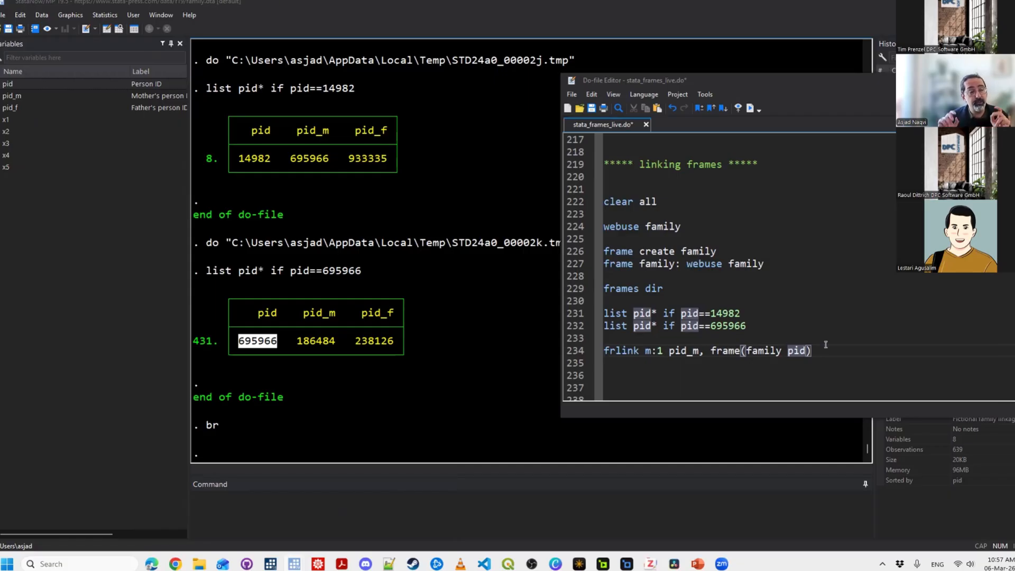
left_click_drag(841, 349, 607, 338)
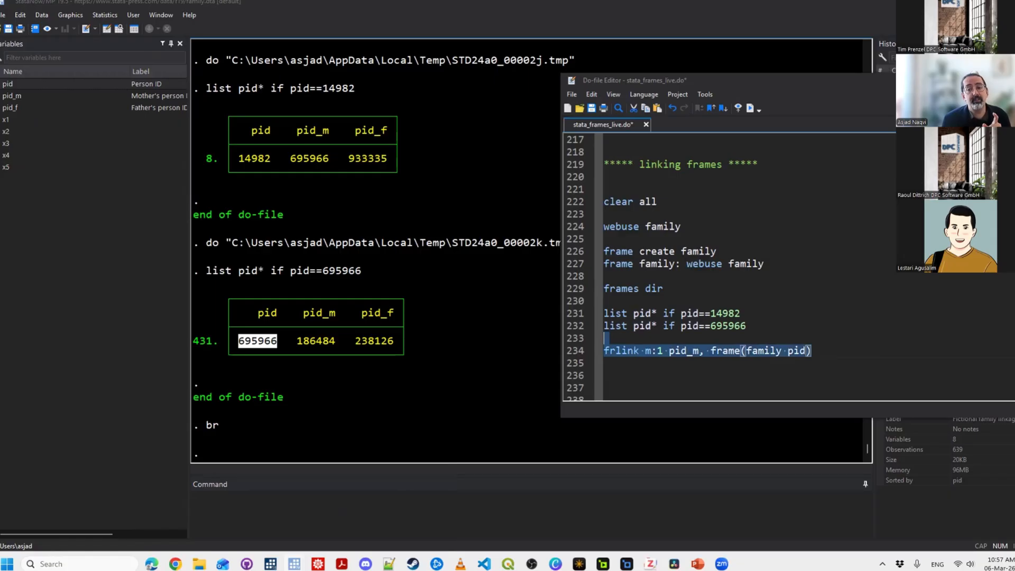
left_click(820, 350)
type("gen")
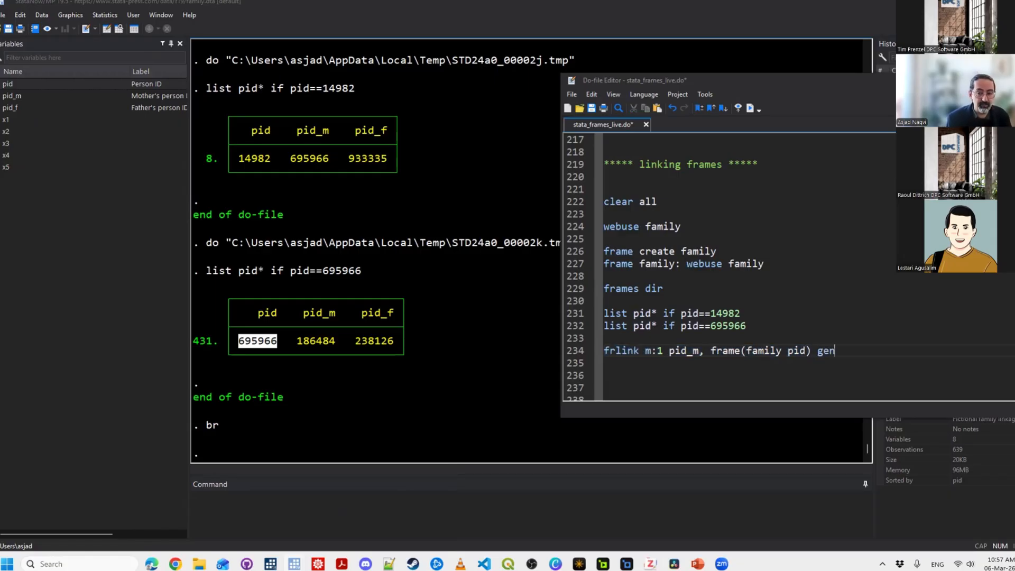
type("(")
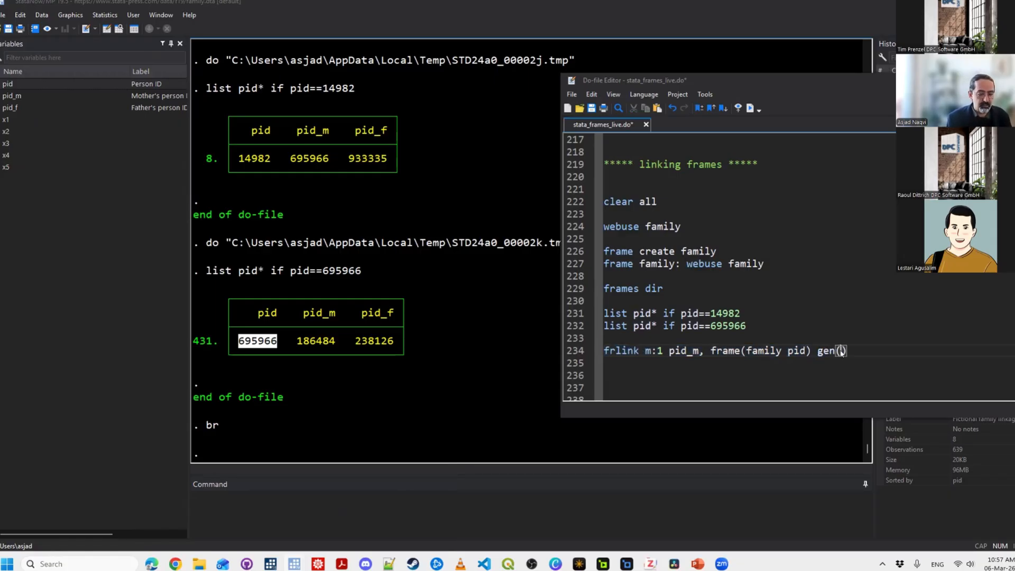
type("mother")
key("End")
key("shift+Home")
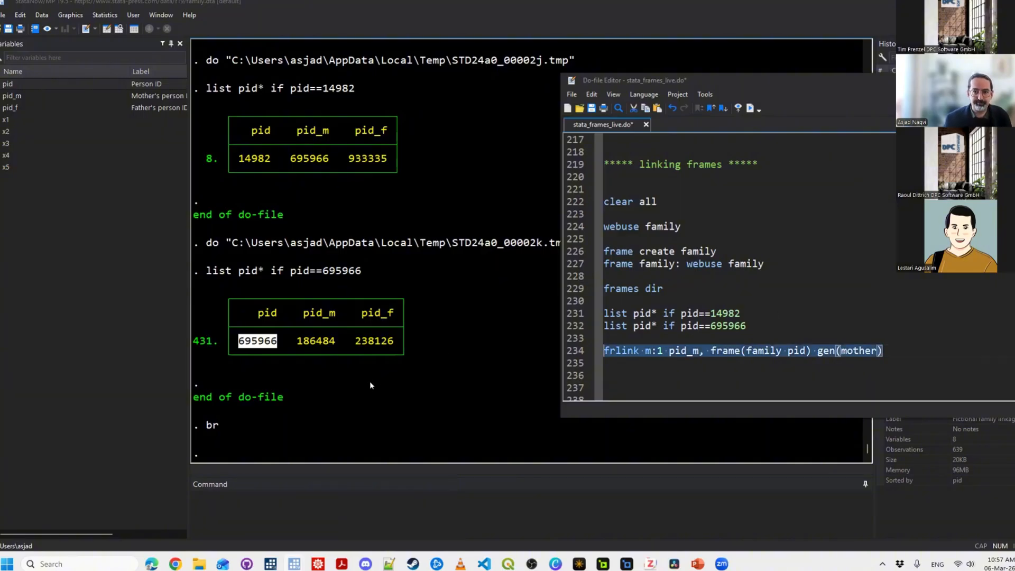
key("ctrl+d")
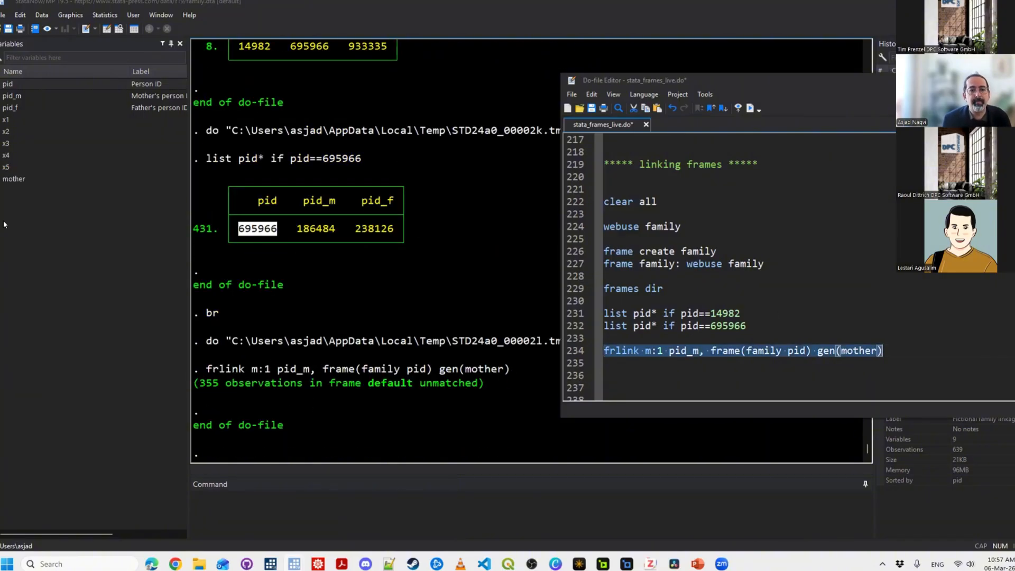
Browse the data and examine the mother link value against pid_m in observation 8.
type("br")
key("Return")
left_click(824, 44)
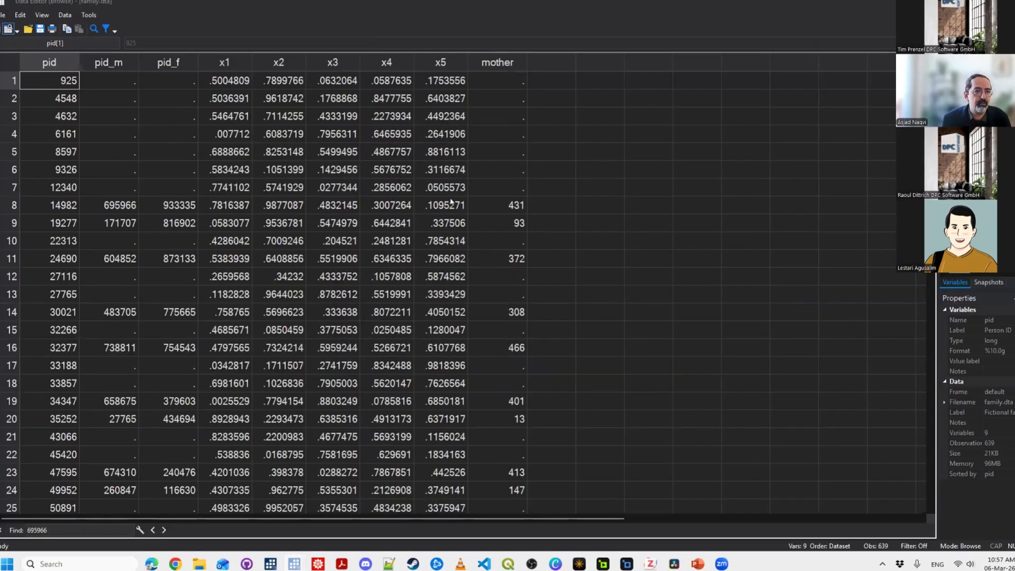
key("Return")
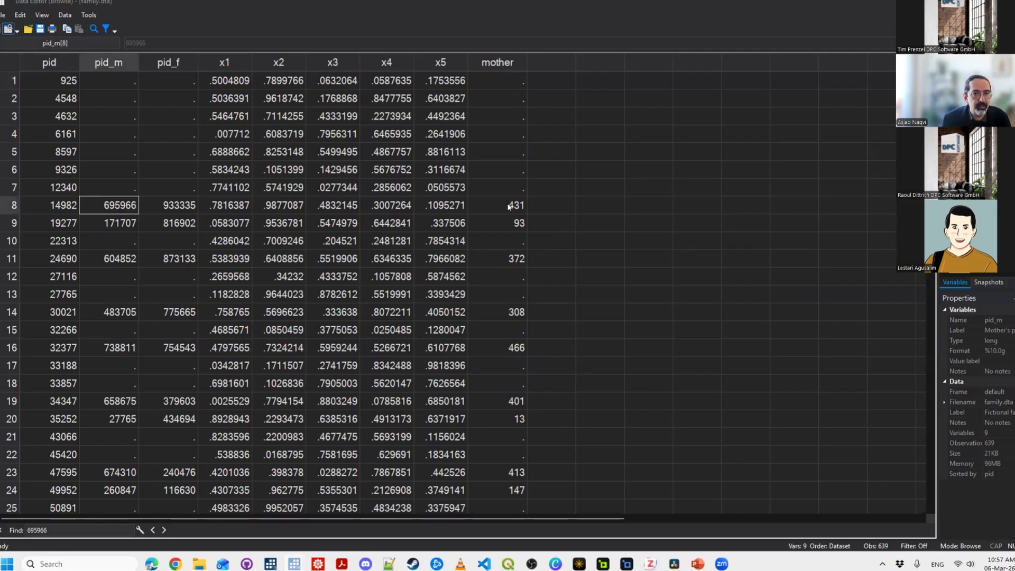
left_click(511, 206)
right_click(505, 205)
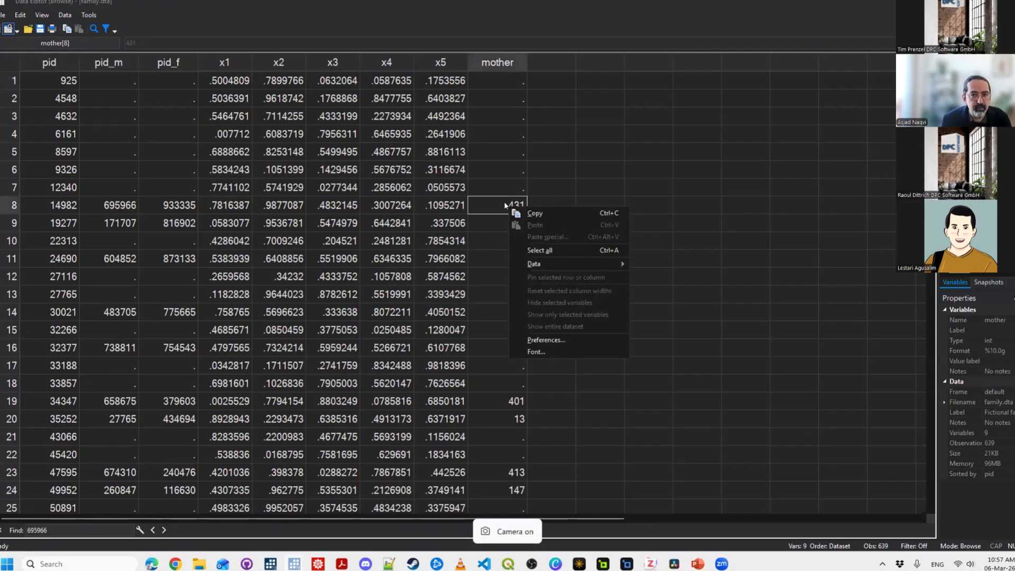
left_click(509, 206)
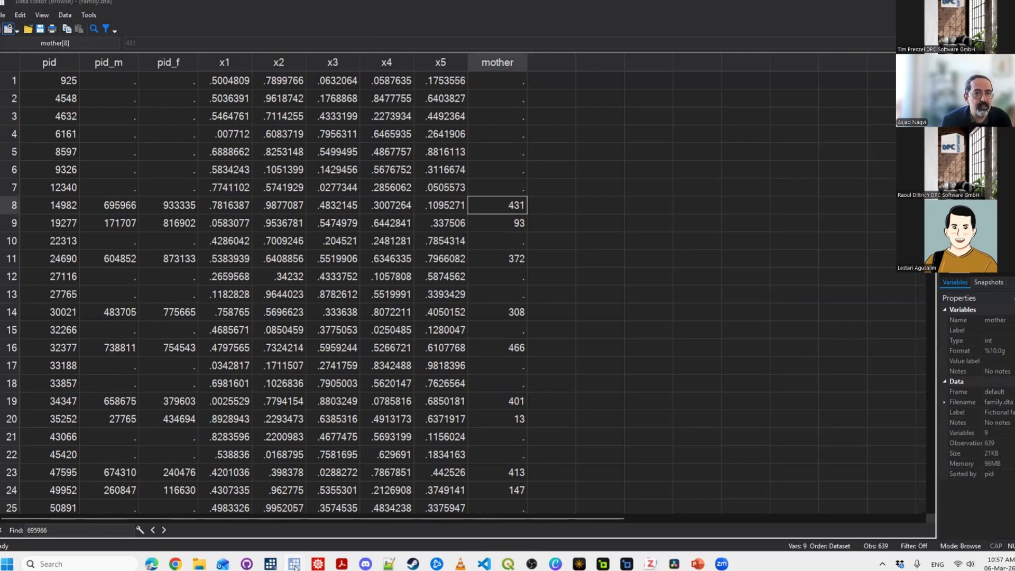
Return to the Do-file Editor and duplicate the frlink command from line 234 onto line 235.
left_click(653, 374)
key("Up")
key("Up")
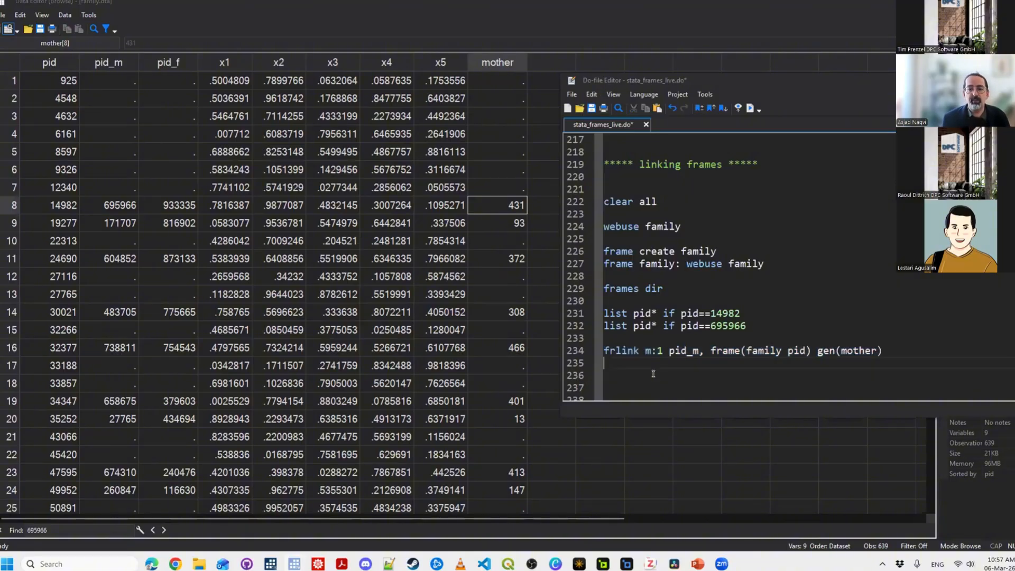
key("shift+End")
key("ctrl+c")
key("End")
key("Return")
key("ctrl+v")
Change the match variable in the frlink command on line 235 to pid_f.
key("Left")
key("Left")
key("Left")
key("Left")
key("Left")
key("Left")
key("Left")
key("Left")
key("Left")
key("Left")
key("Left")
key("Left")
key("Left")
key("Left")
key("Left")
key("Left")
key("Left")
key("Left")
key("Left")
key("Left")
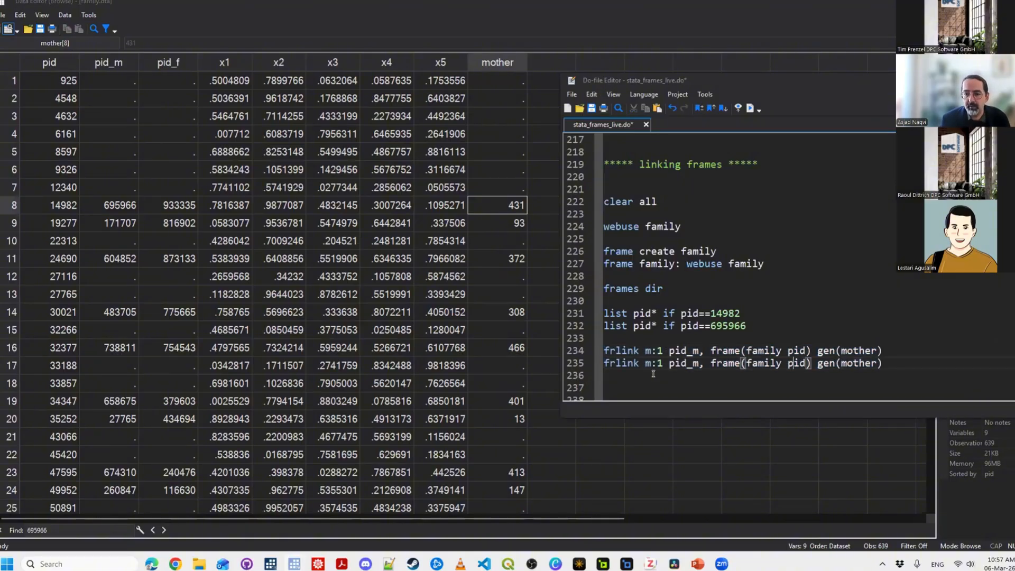
key("BackSpace")
type("f")
Set the generated link variable on line 235 to father and run only that line.
key("Right")
key("Right")
key("Right")
key("Right")
key("Right")
key("Right")
key("Right")
key("Right")
key("Right")
key("Right")
key("Right")
key("Right")
key("Right")
key("Right")
key("Right")
key("Right")
key("Right")
key("Right")
key("Right")
key("Right")
key("Right")
key("Right")
key("Right")
key("Right")
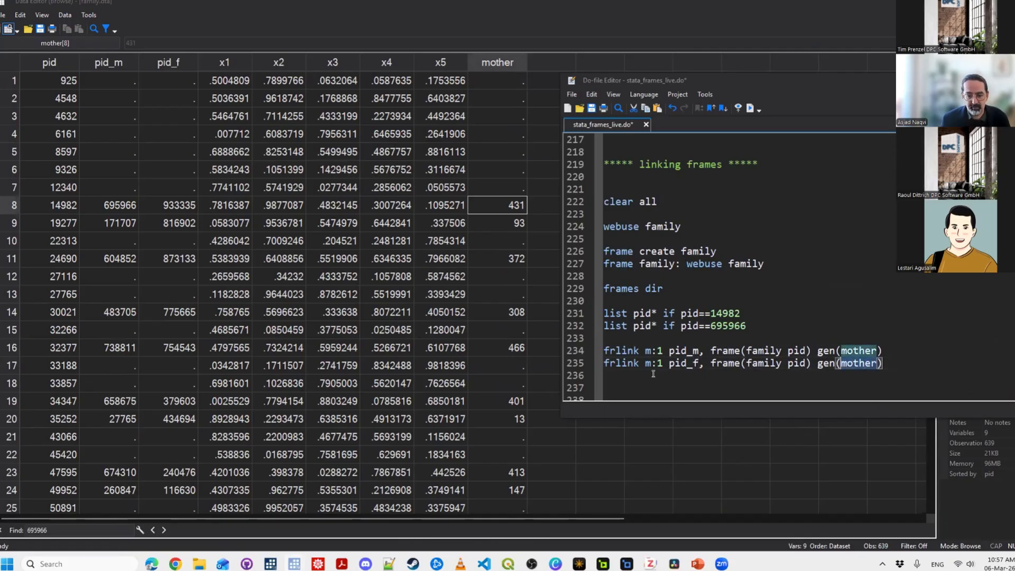
key("BackSpace")
key("BackSpace")
key("BackSpace")
key("BackSpace")
key("BackSpace")
key("BackSpace")
type("father")
key("shift+Home")
key("ctrl+d")
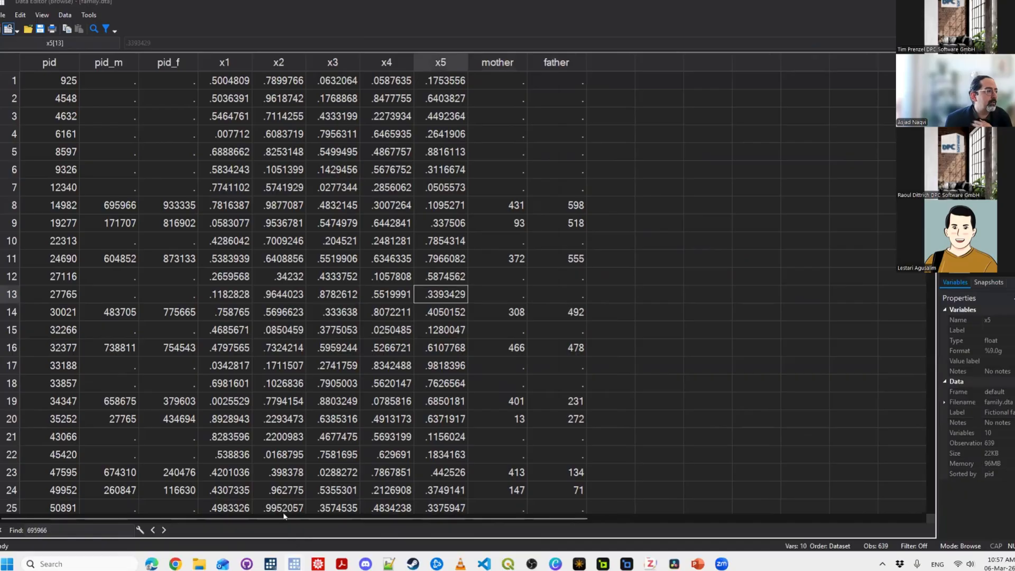
Return to the Do-file Editor and add blank lines below the father frlink command, placing the cursor on line 238.
mouse_move(294, 563)
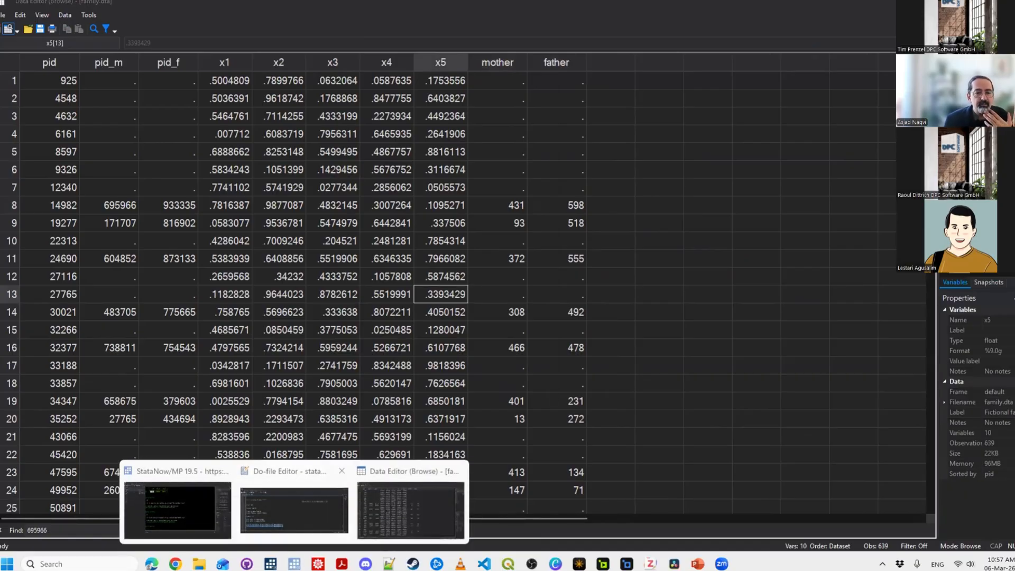
left_click(294, 509)
left_click(643, 380)
key("Return")
key("Return")
key("Return")
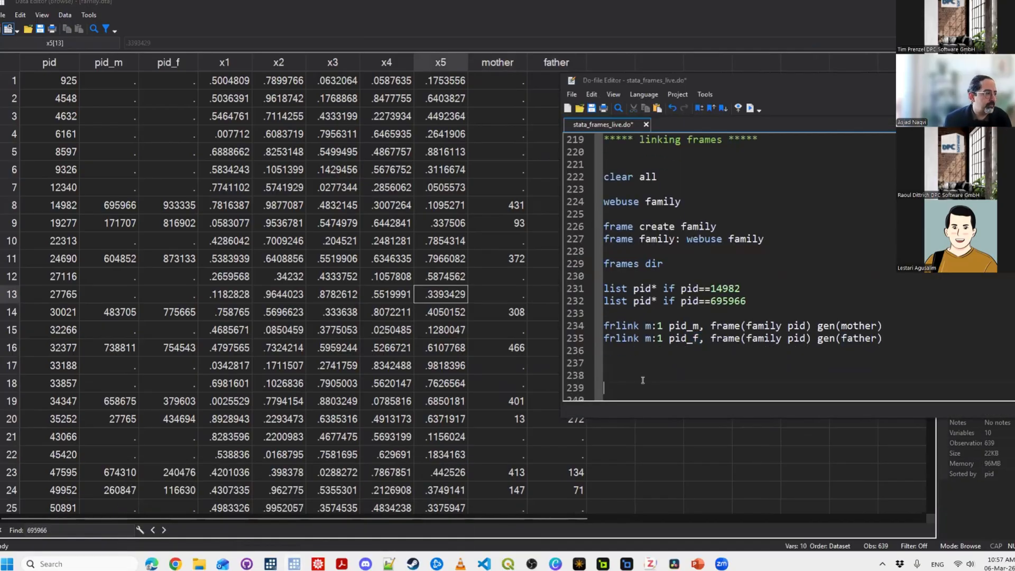
key("Return")
key("Return")
key("Up")
key("Up")
key("Up")
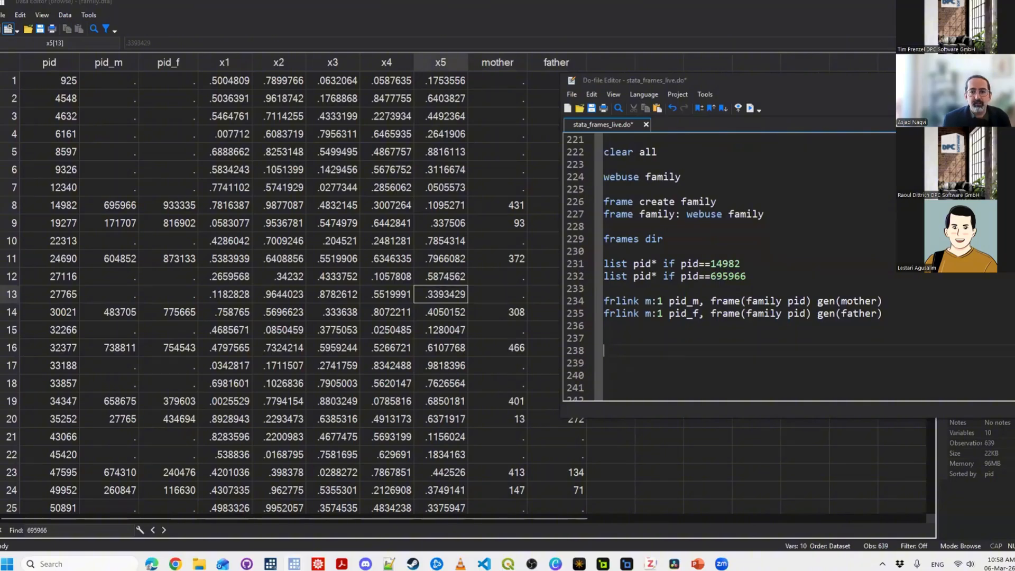
Write the command frget pid_mm = pid_m, from(mother) on line 238.
type("feget")
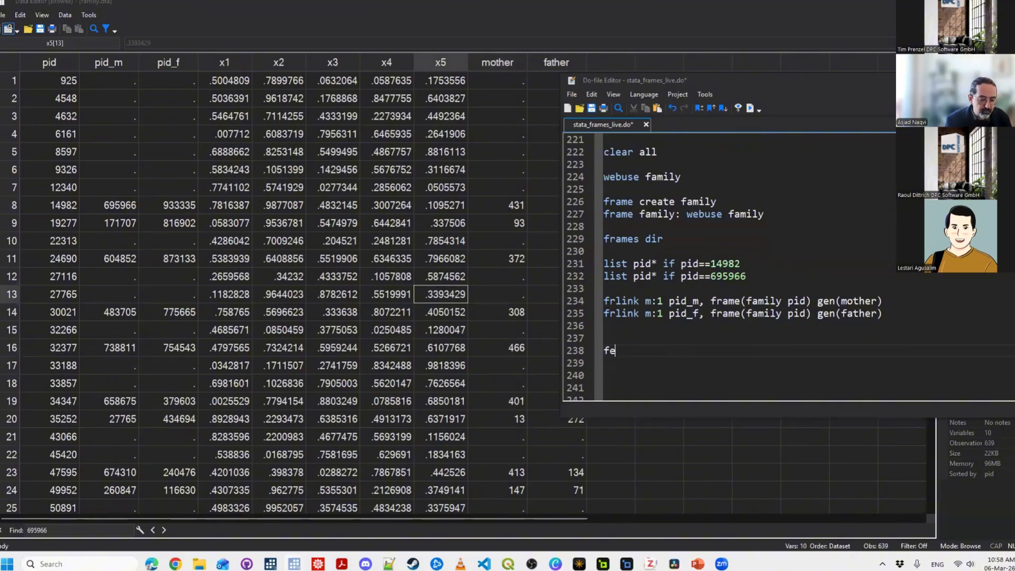
key("BackSpace")
key("BackSpace")
key("BackSpace")
key("BackSpace")
type("rget ")
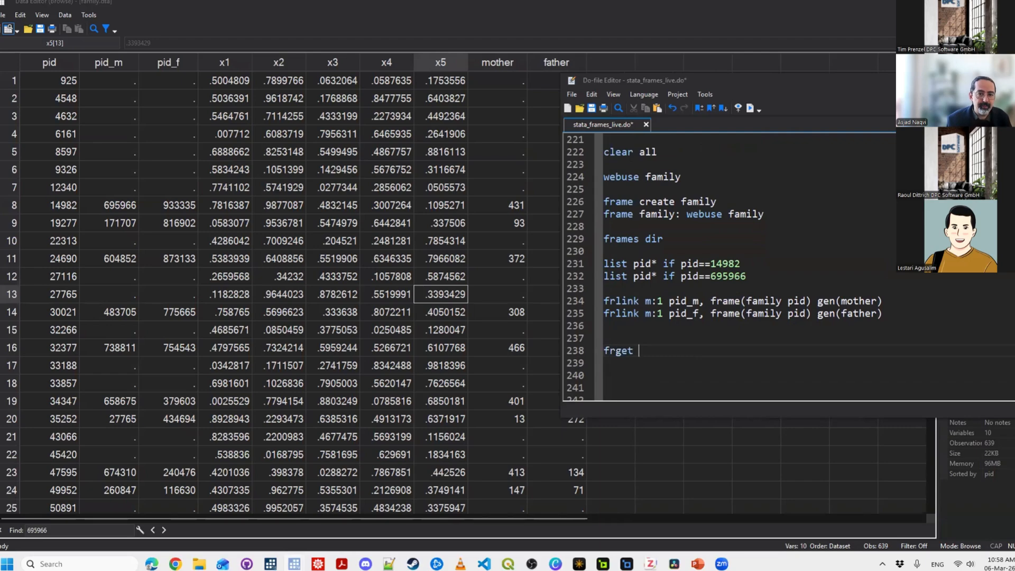
type("pid")
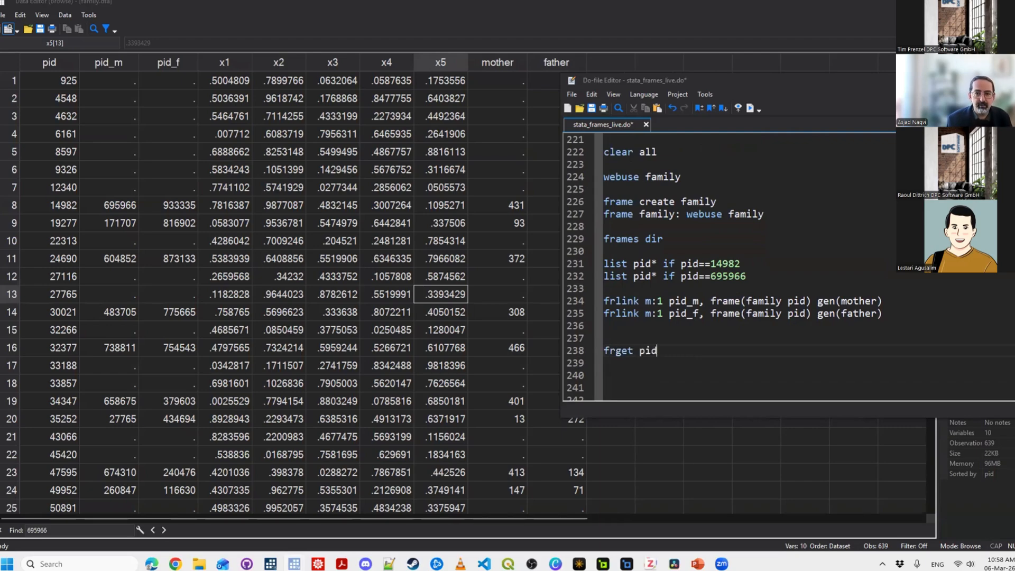
type("_mm")
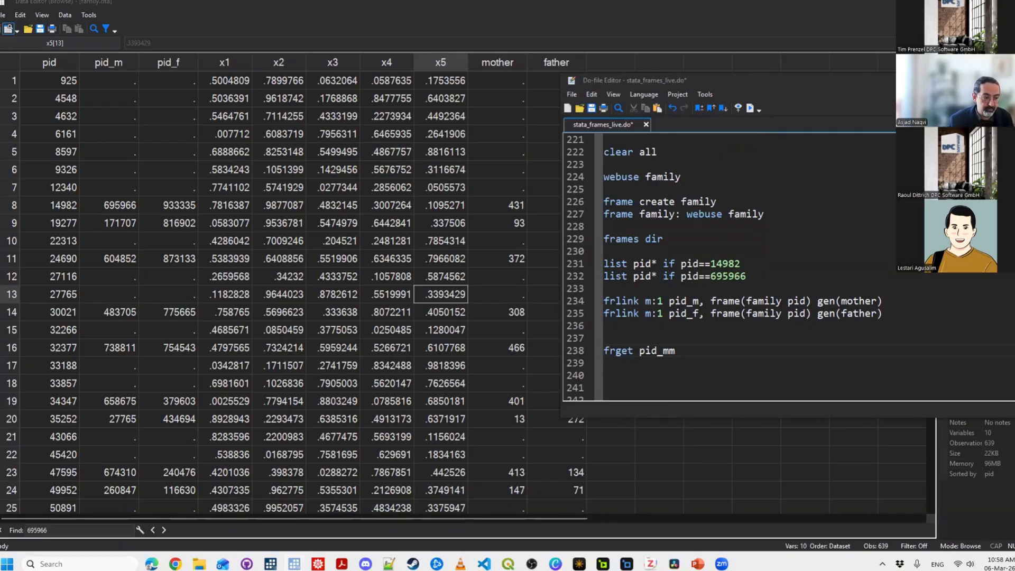
type("-")
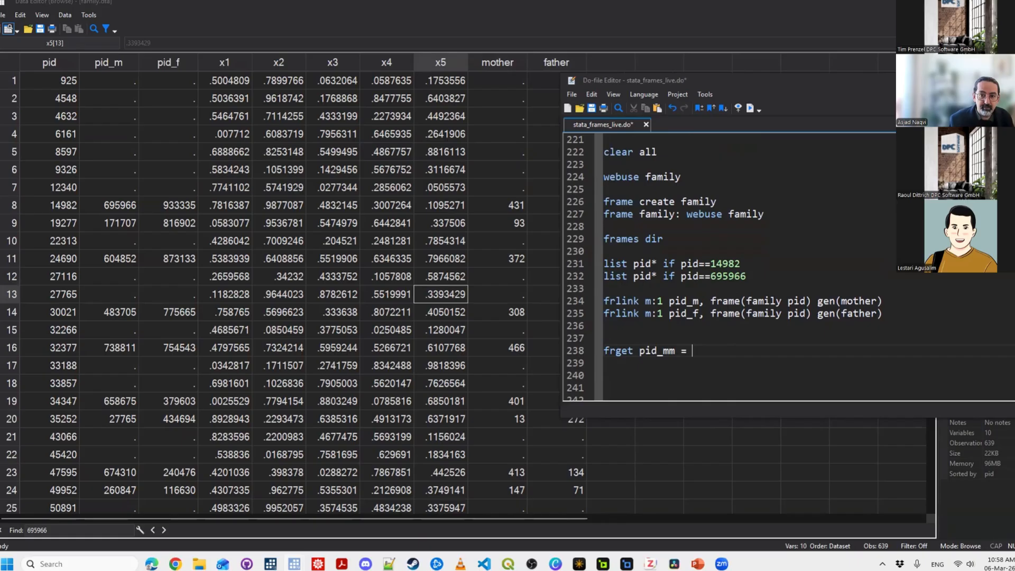
type("pid_")
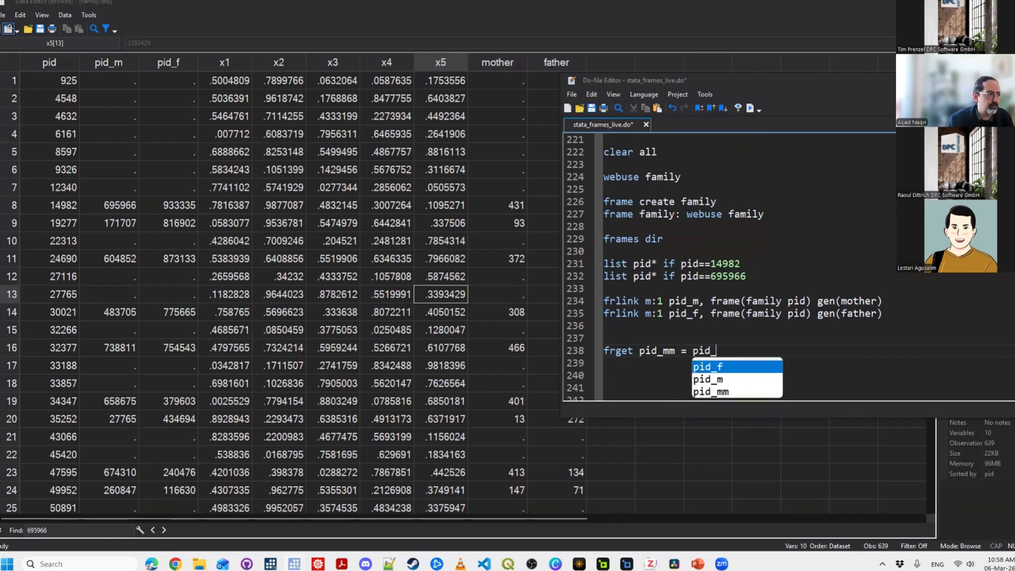
type("m, from(m")
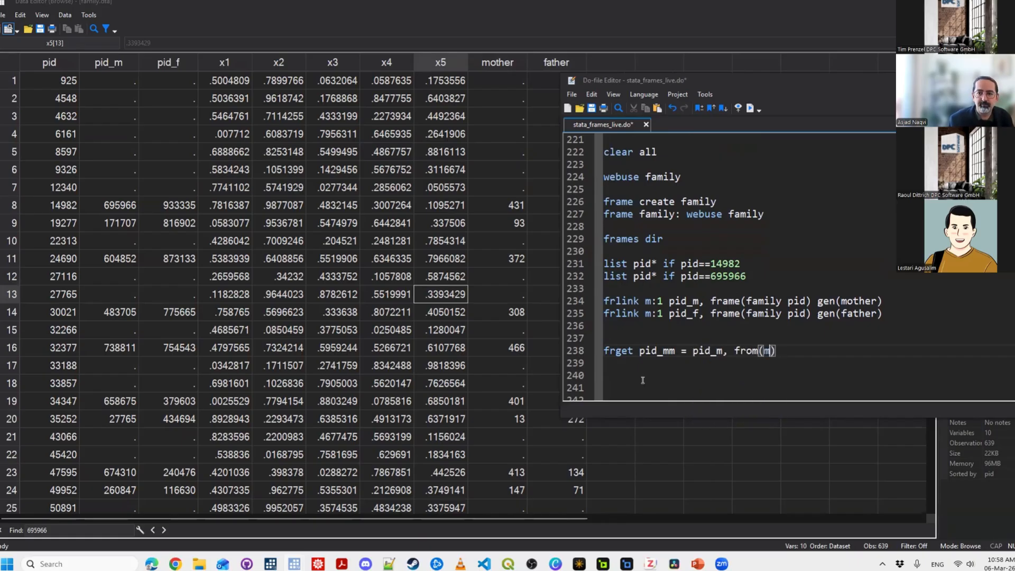
type("other)")
Run only the frget command on line 238 and save the do-file.
left_click(606, 353, "shift")
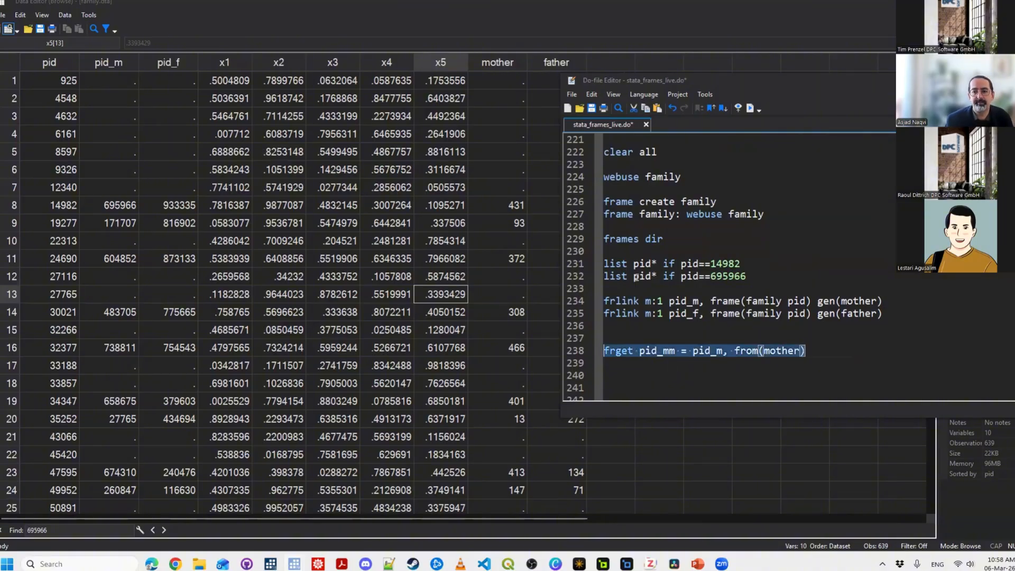
key("ctrl+d")
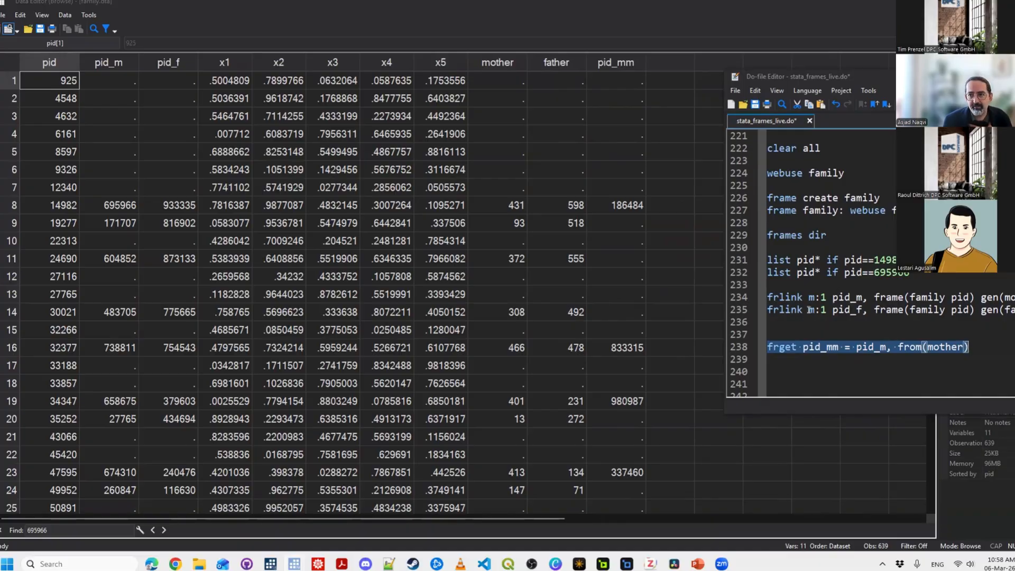
left_click(826, 292)
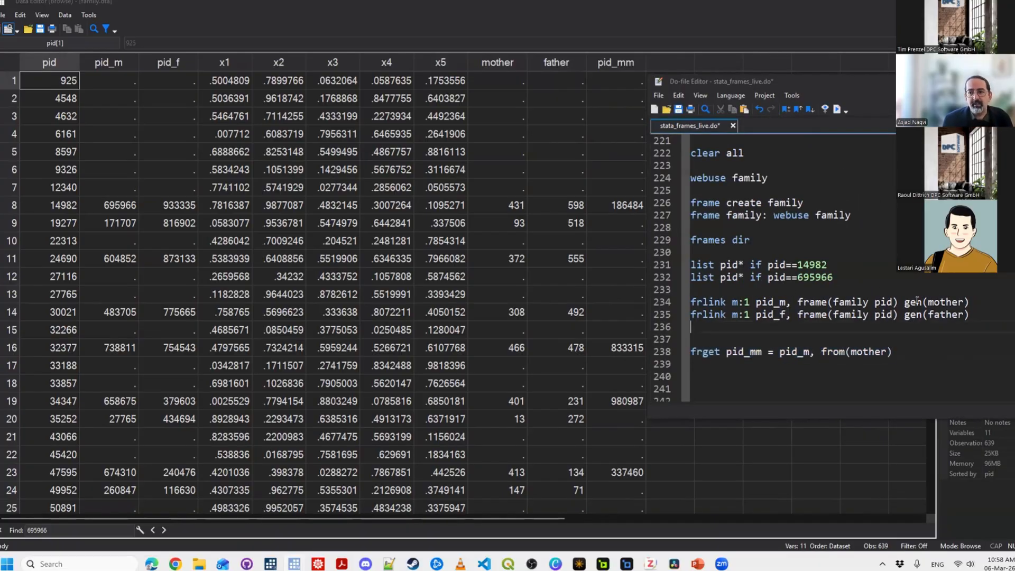
key("ctrl+s")
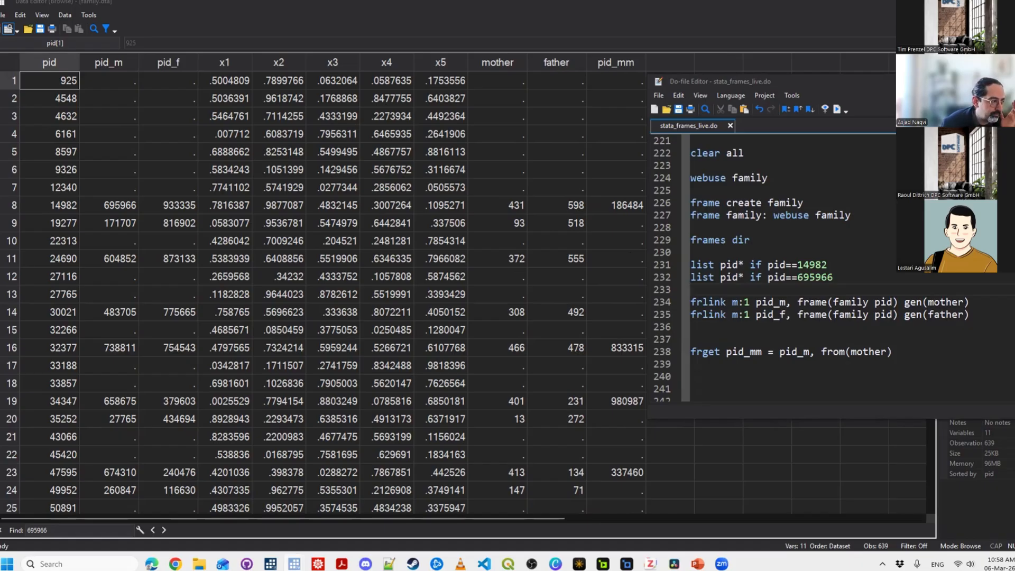
Add a block of blank lines below the frget command and place the cursor on line 243.
left_click(911, 353)
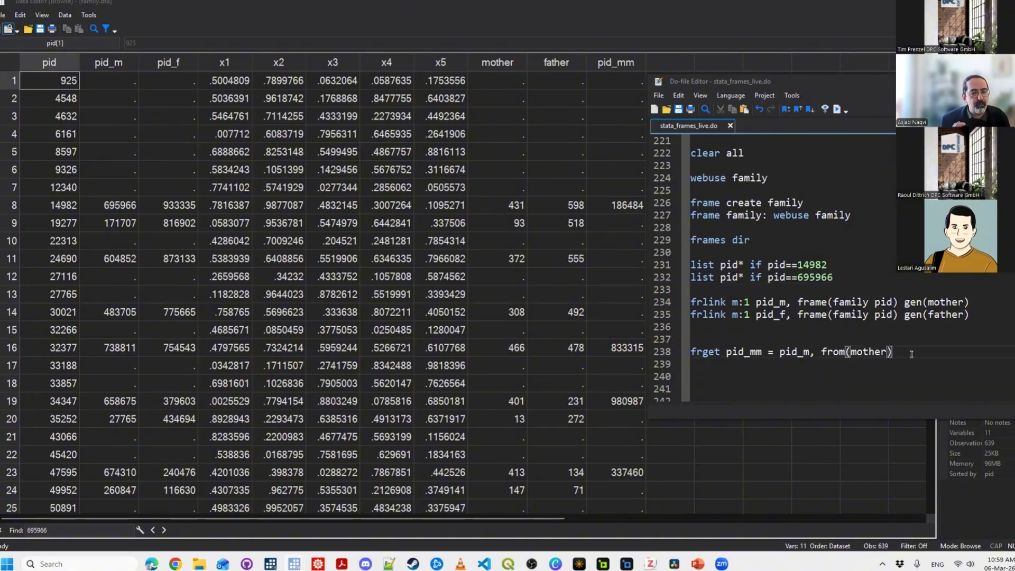
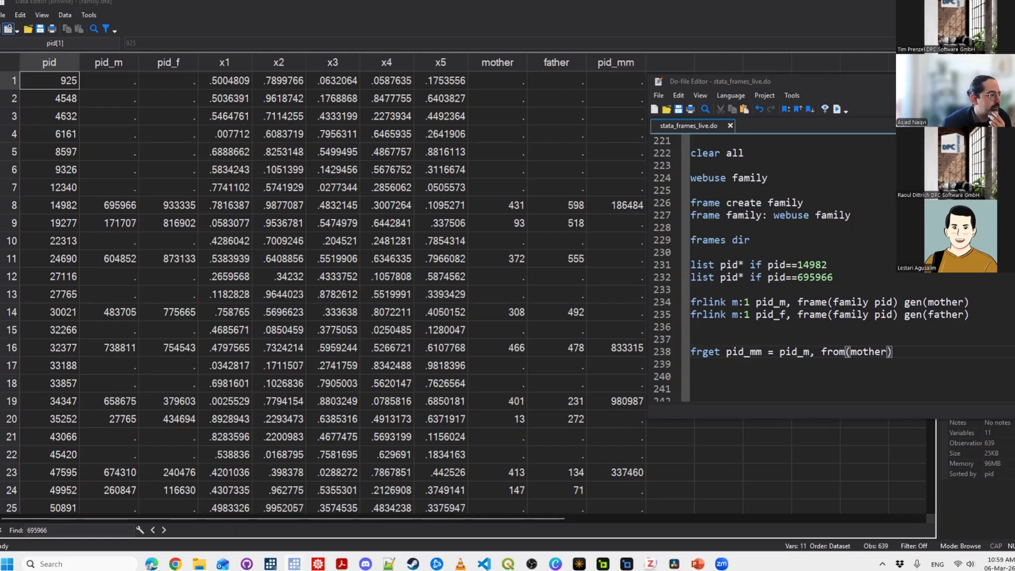
key("Return")
key("Return")
key("Return")
key("Return")
key("Return")
key("Return")
key("Return")
key("Return")
key("Return")
key("Return")
key("Return")
key("Return")
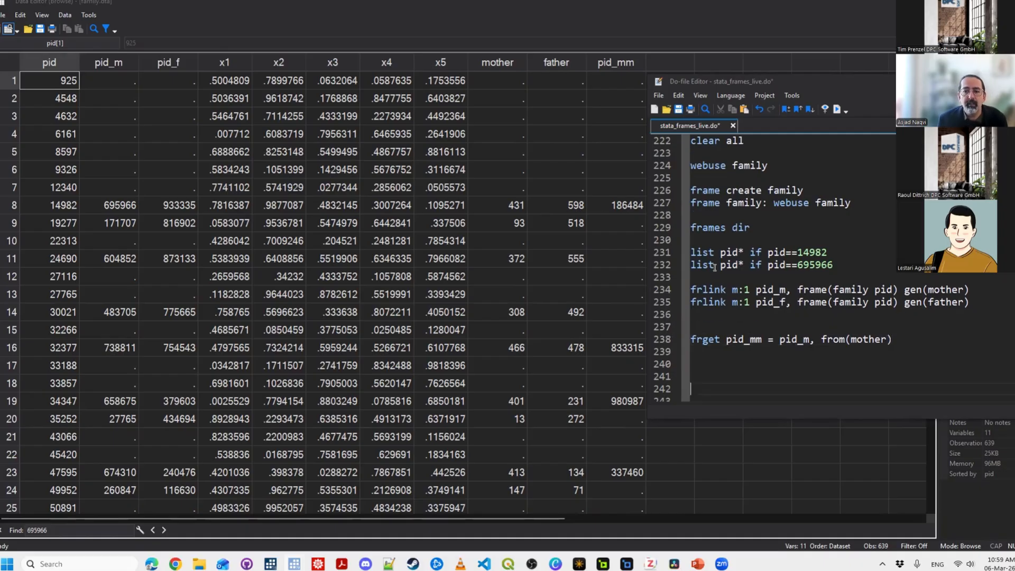
scroll(714, 266, "up", 3)
scroll(715, 266, "down", 4)
left_click(715, 266)
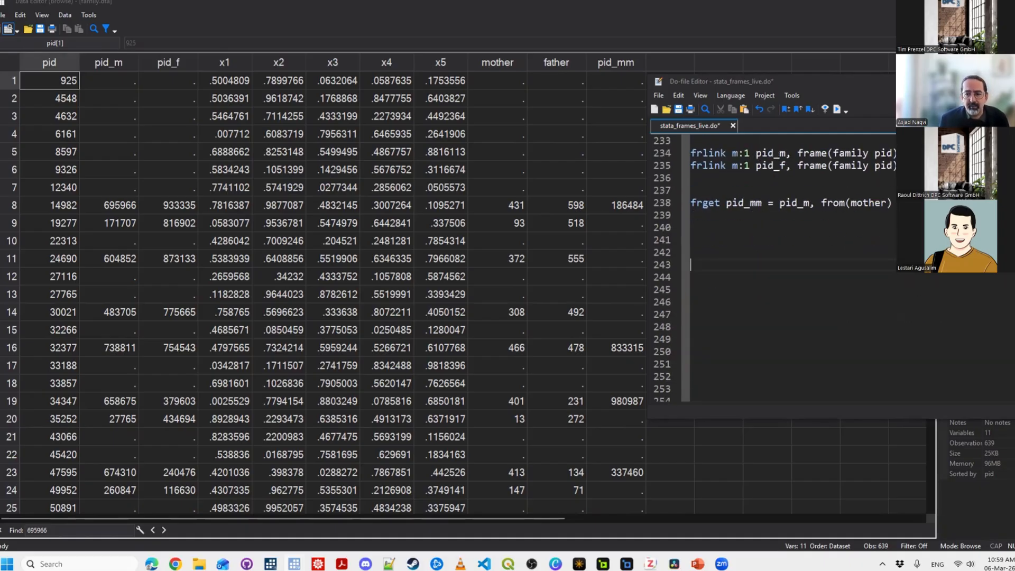
Add the section comment "***** generate variables based on another frame" on line 243 and save the do-file.
type("*****")
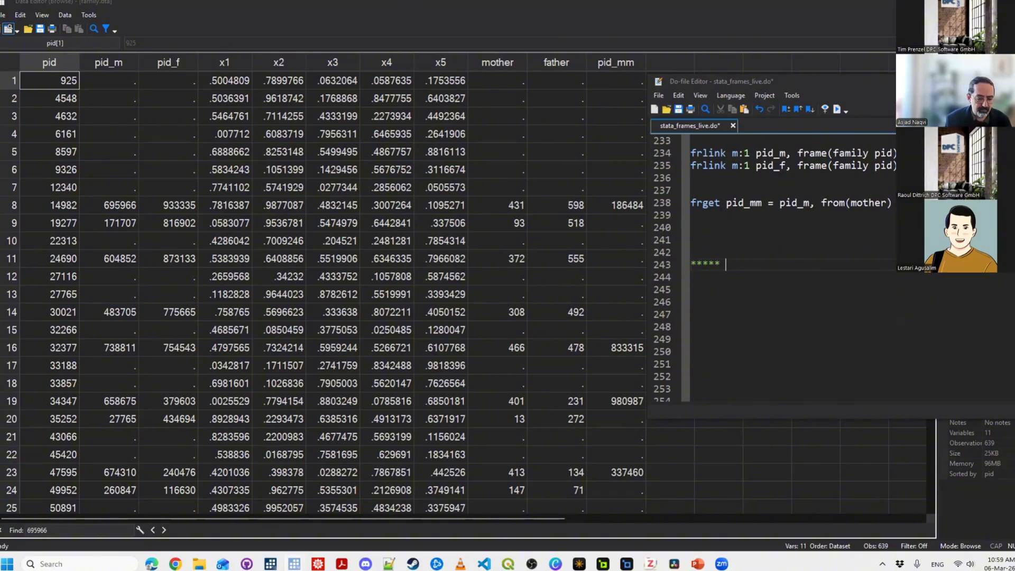
type("generate variab")
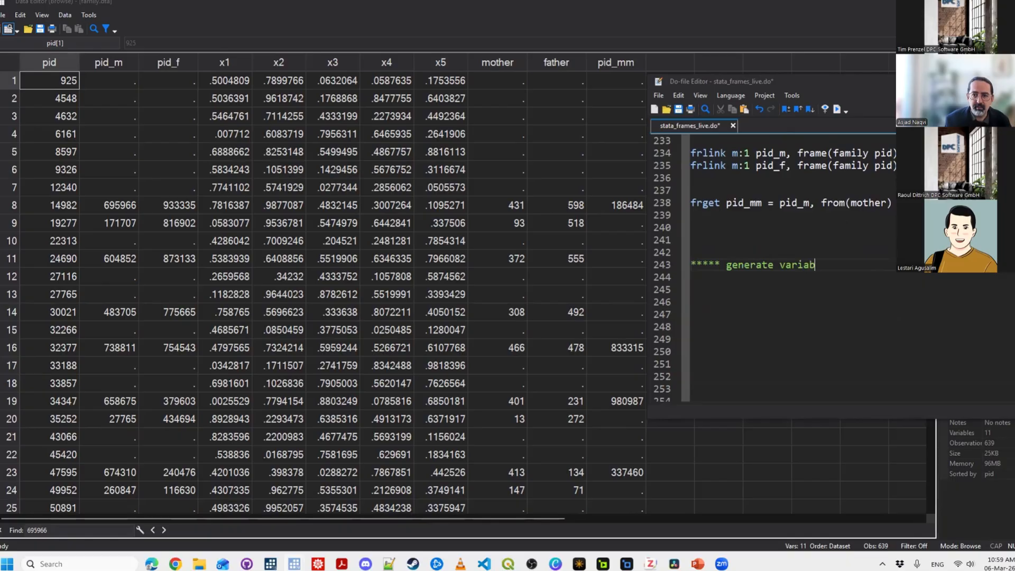
type("les based on a")
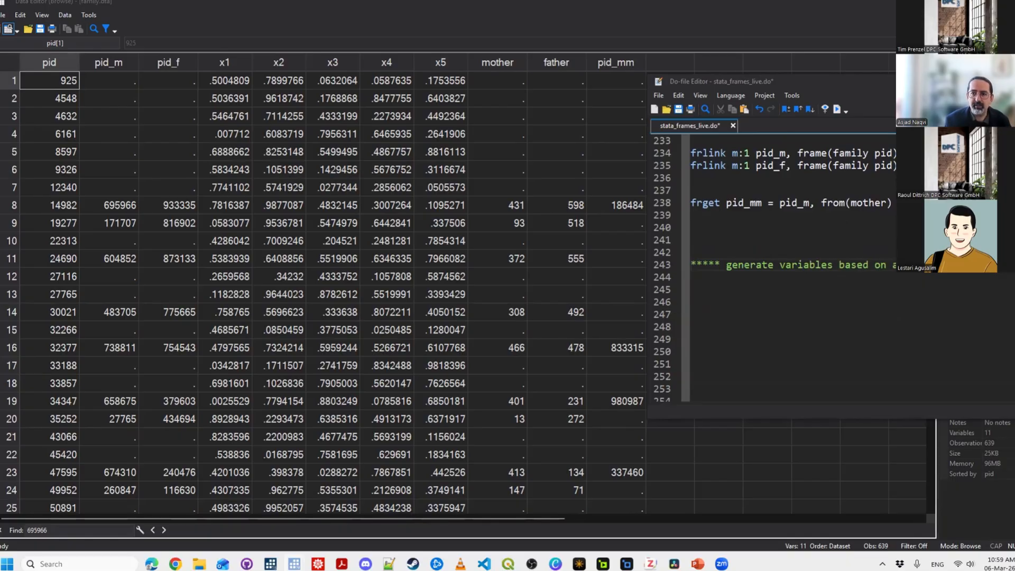
type("nother frame")
key("Return")
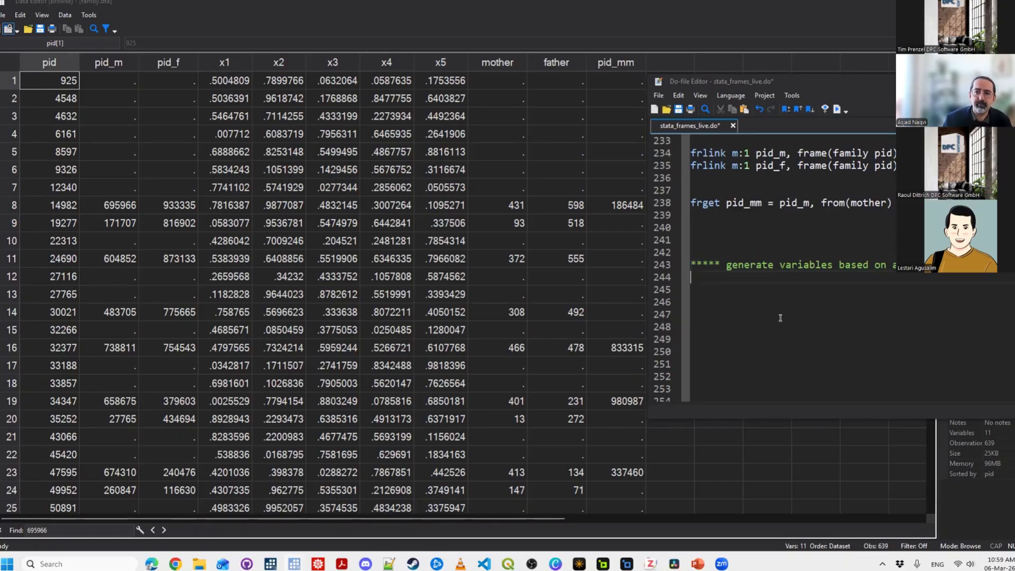
key("ctrl+s")
Write clear all and sysuse auto, clear on lines 246 and 247 and save the do-file.
scroll(780, 318, "up", 6)
scroll(780, 318, "down", 8)
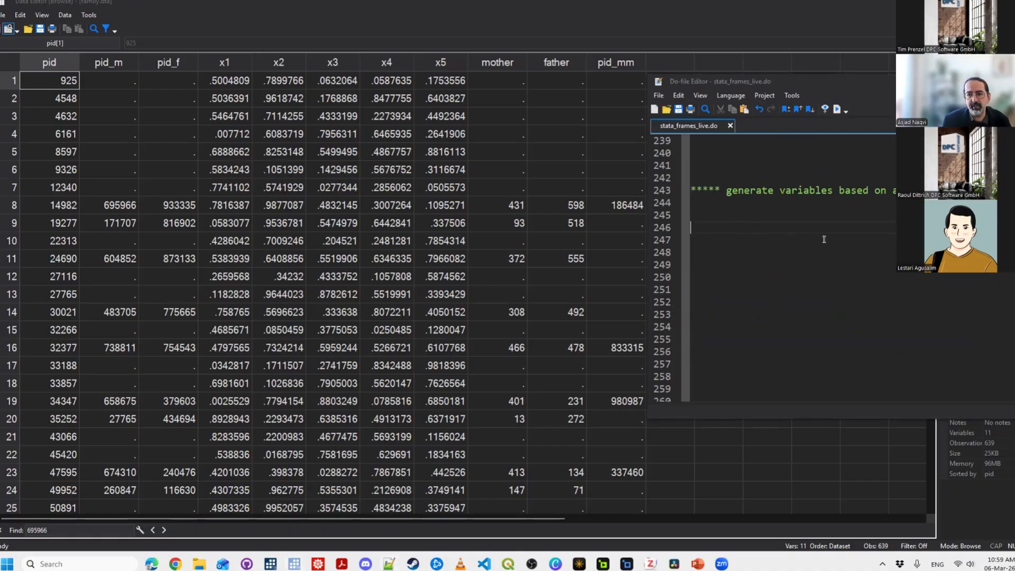
type("clear frames sysuse auto, clear")
double_click(744, 228)
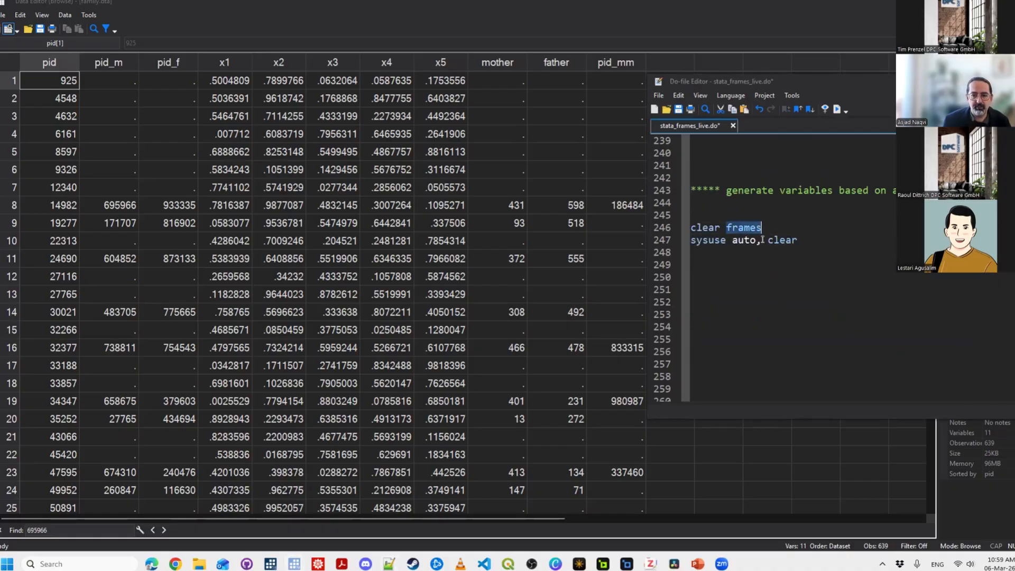
type("all")
key("ctrl+s")
Run only the clear all and sysuse auto commands on lines 246 and 247.
key("Escape")
left_click_drag(691, 215, 798, 241)
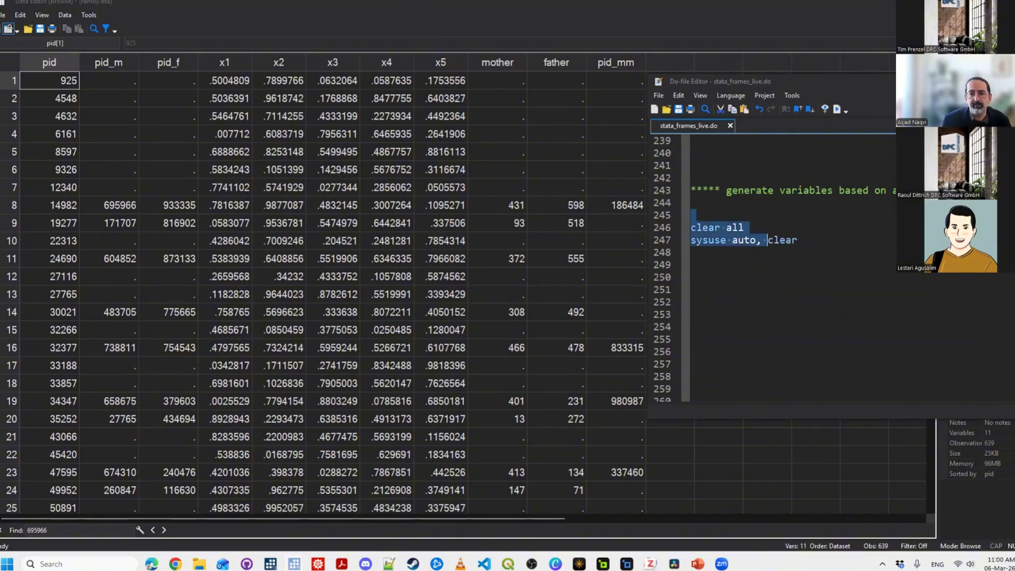
key("ctrl+d")
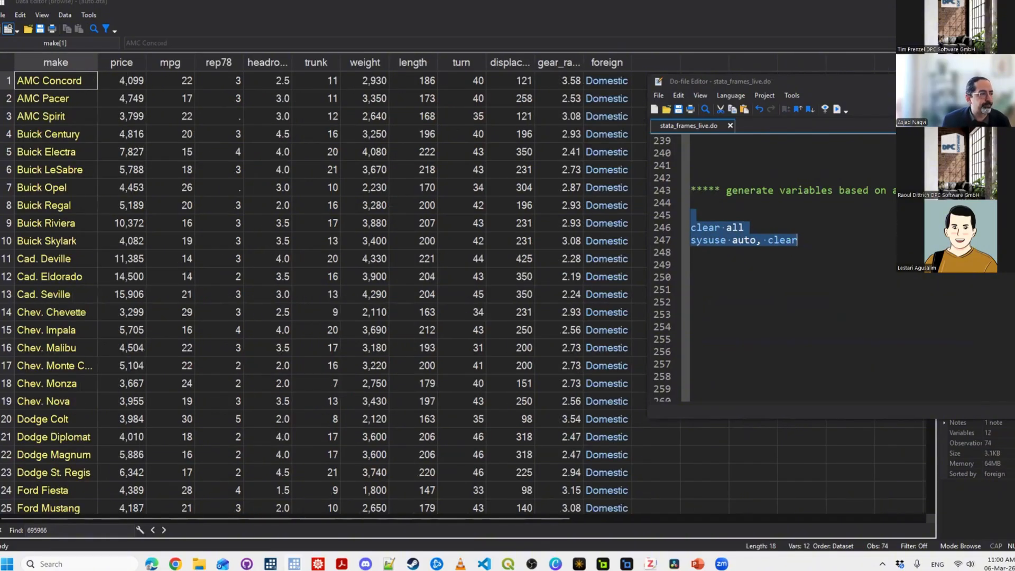
Write gen id = _n on line 250 and run only that line.
left_click(772, 286)
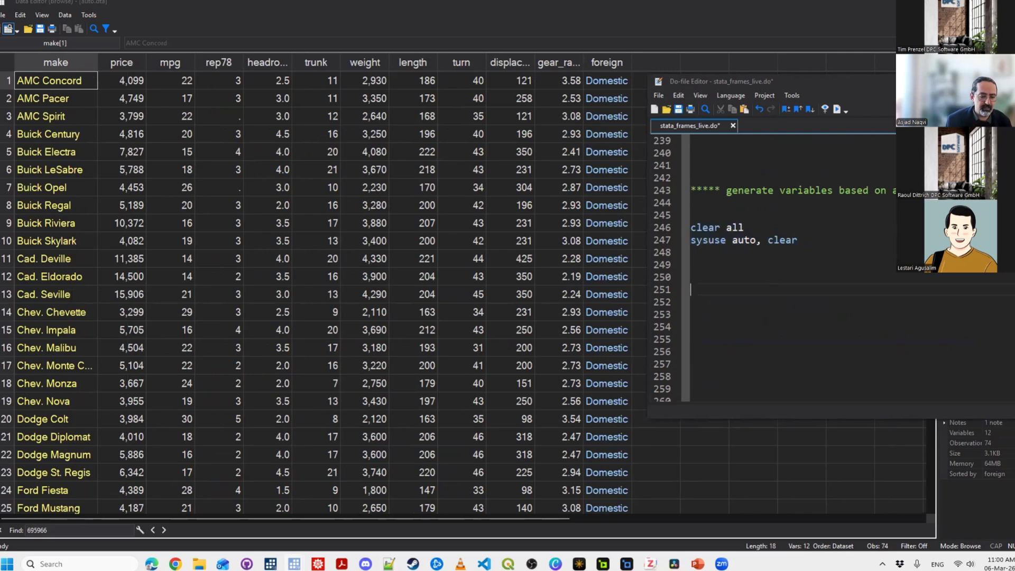
key("BackSpace")
type("gen i")
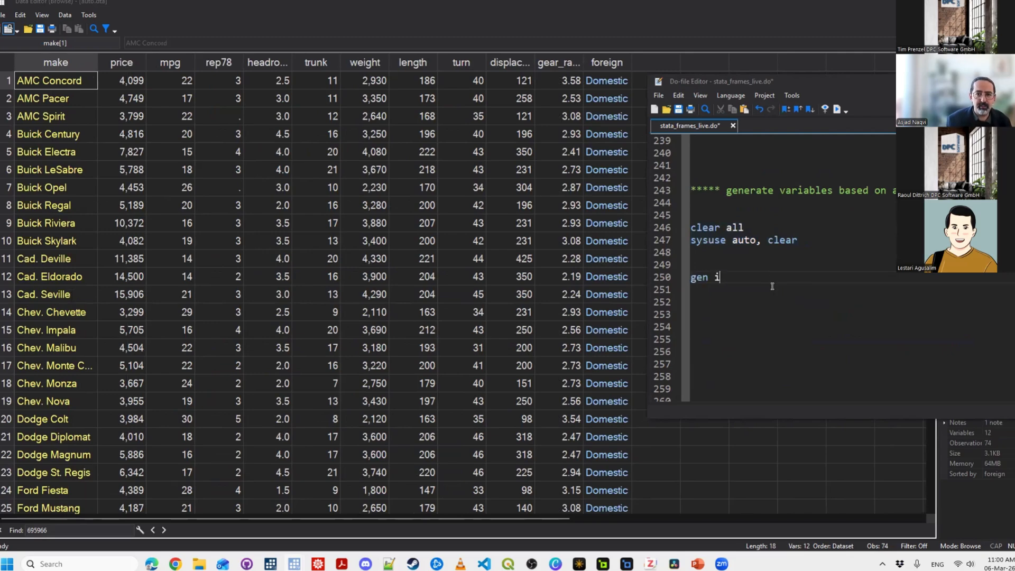
type("d = _n")
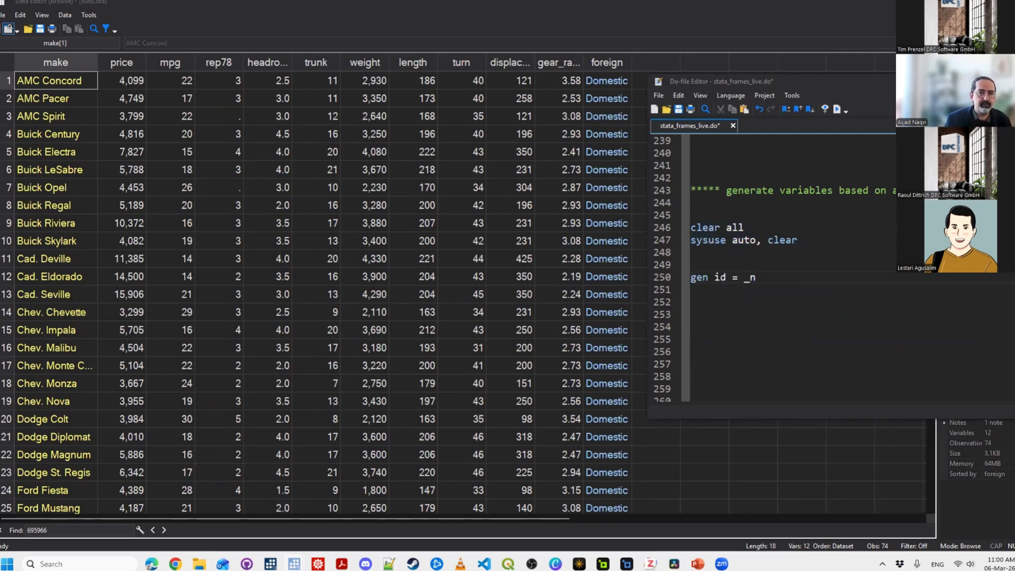
key("shift+Home")
key("ctrl+d")
Move the Do-file Editor window aside to uncover the id column and save the do-file.
left_click_drag(793, 82, 901, 61)
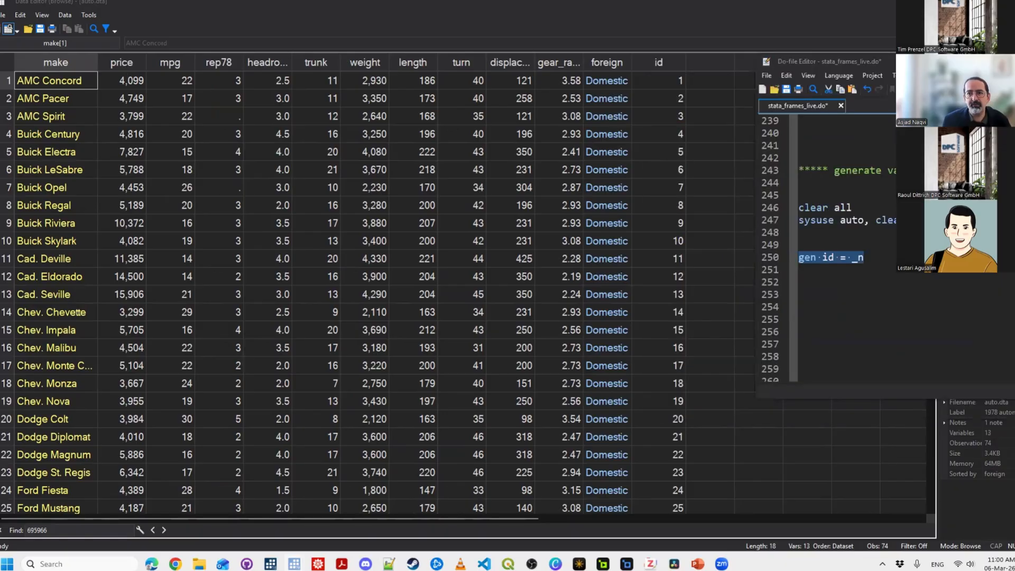
key("ctrl+s")
left_click(814, 270)
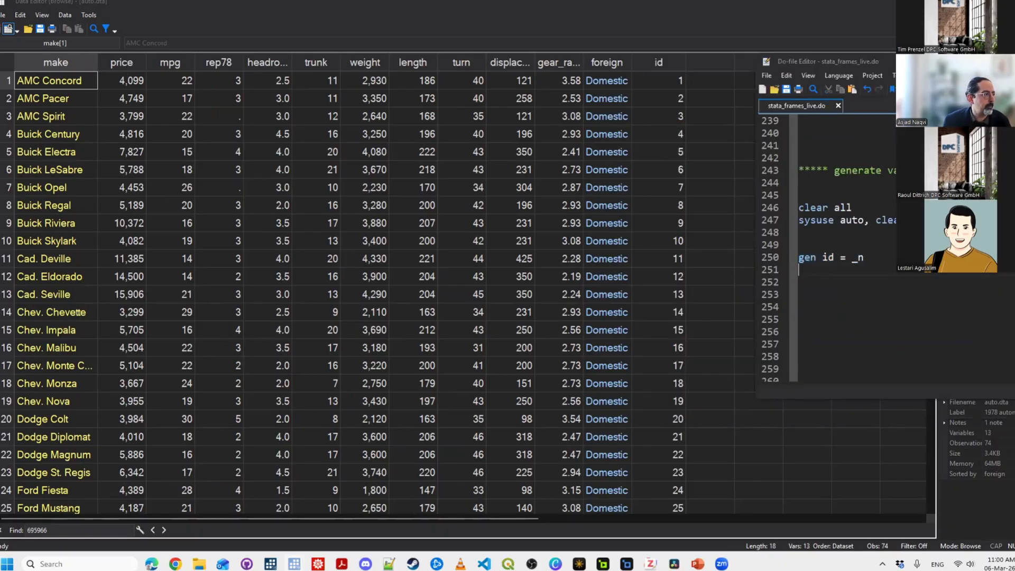
Write order id on line 253 and run only that line.
left_click(851, 294)
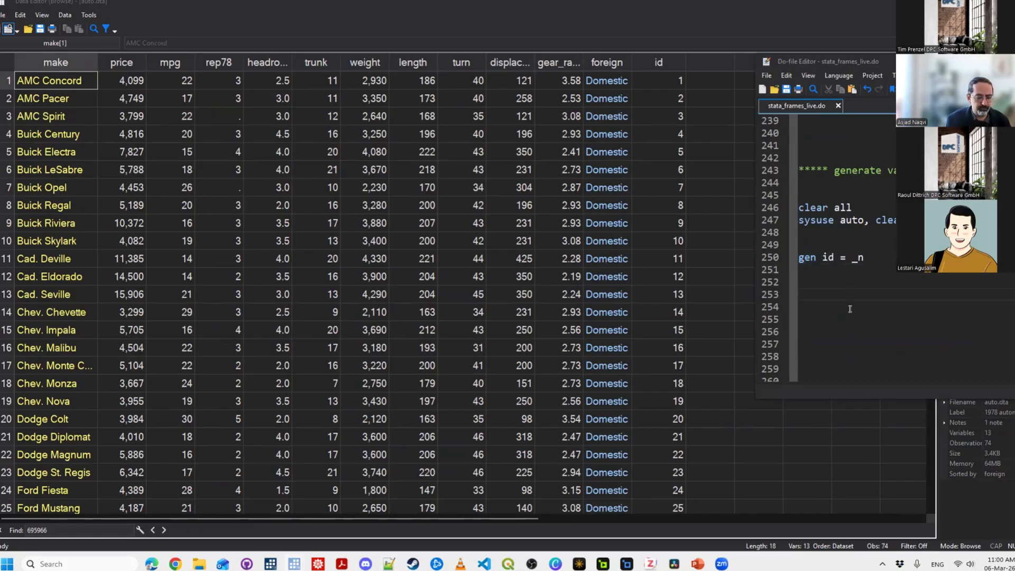
type("order id")
key("shift+Home")
key("ctrl+d")
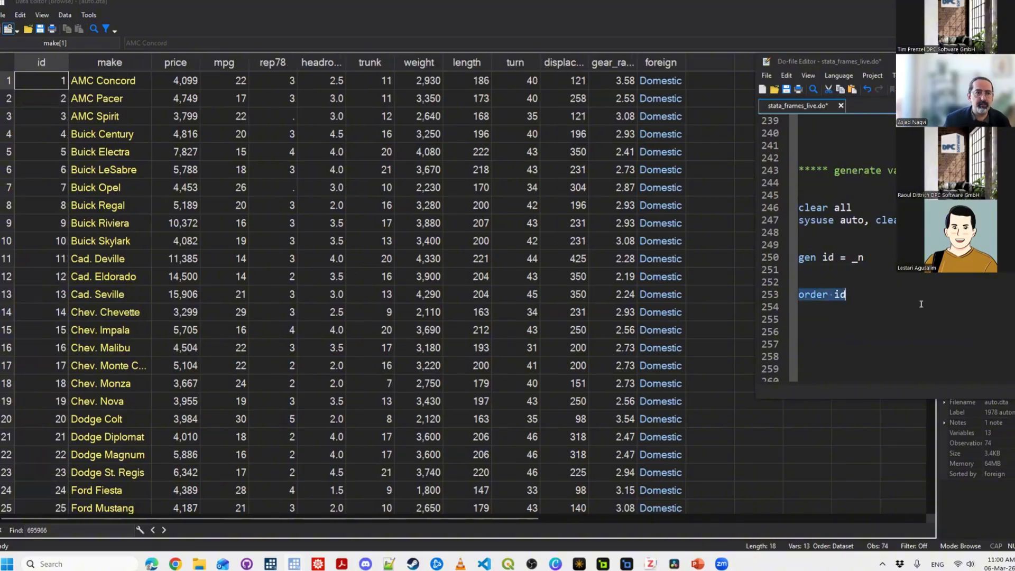
Delete one blank line above the order id command.
key("Right")
key("Up")
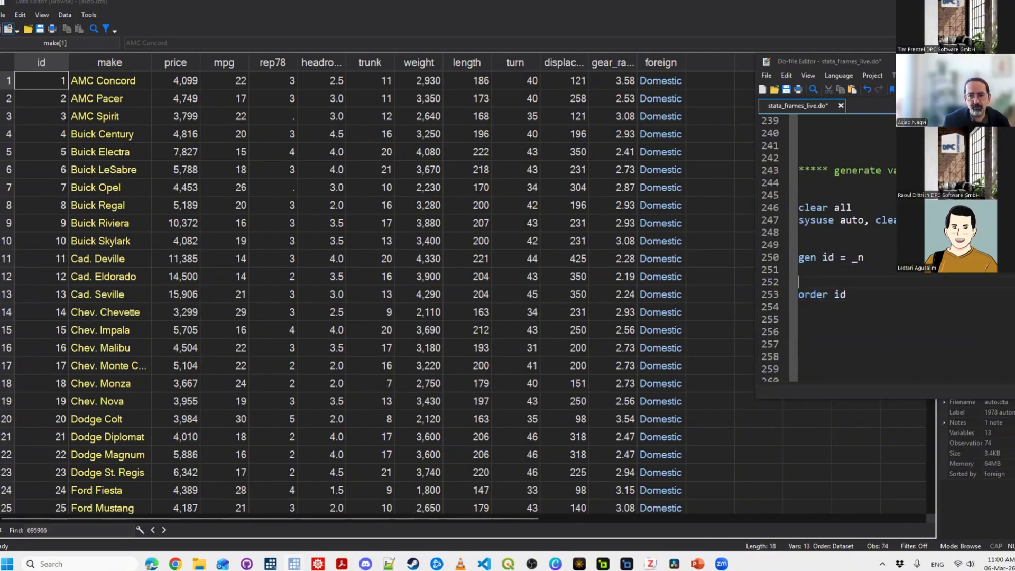
key("Delete")
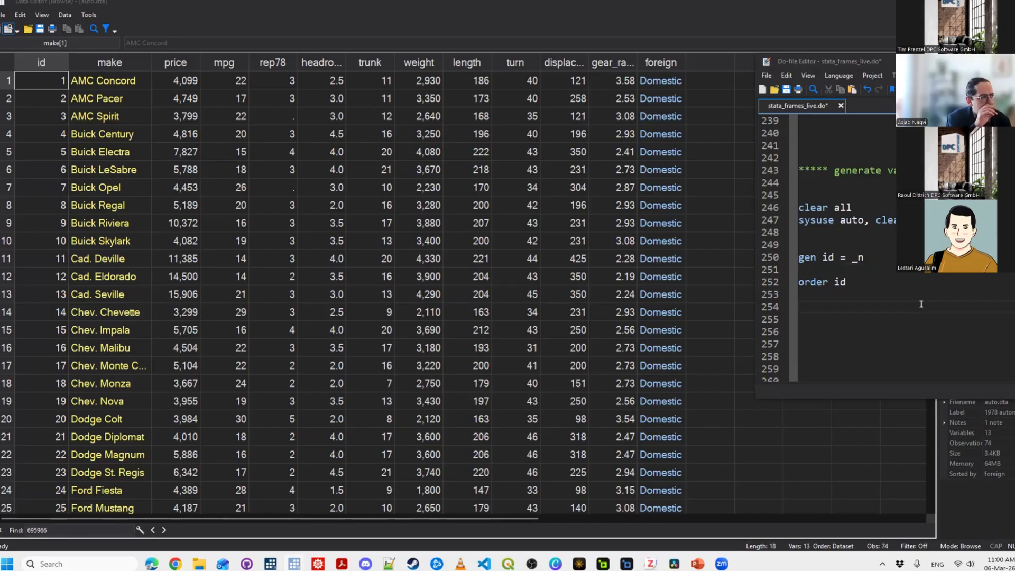
Write frame put id, into(anotherdata) on line 254 of the do-file and run only that line.
type("frame put id")
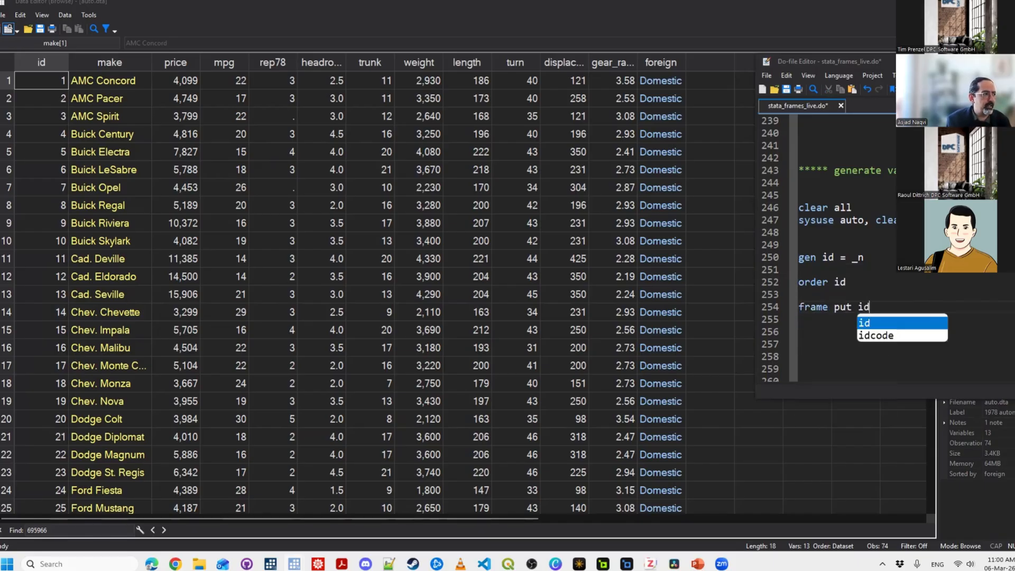
type(", into(")
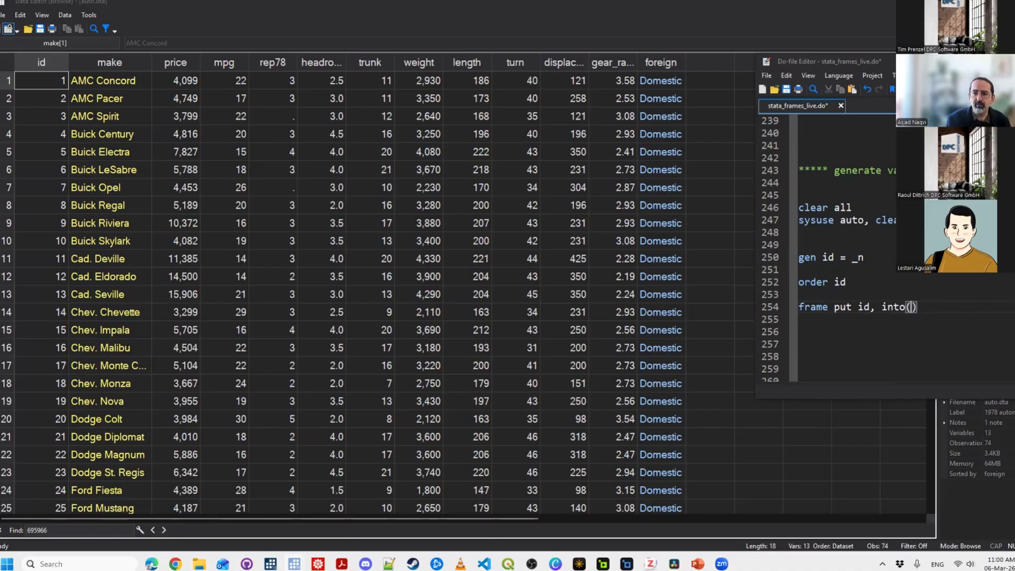
type("anotherda")
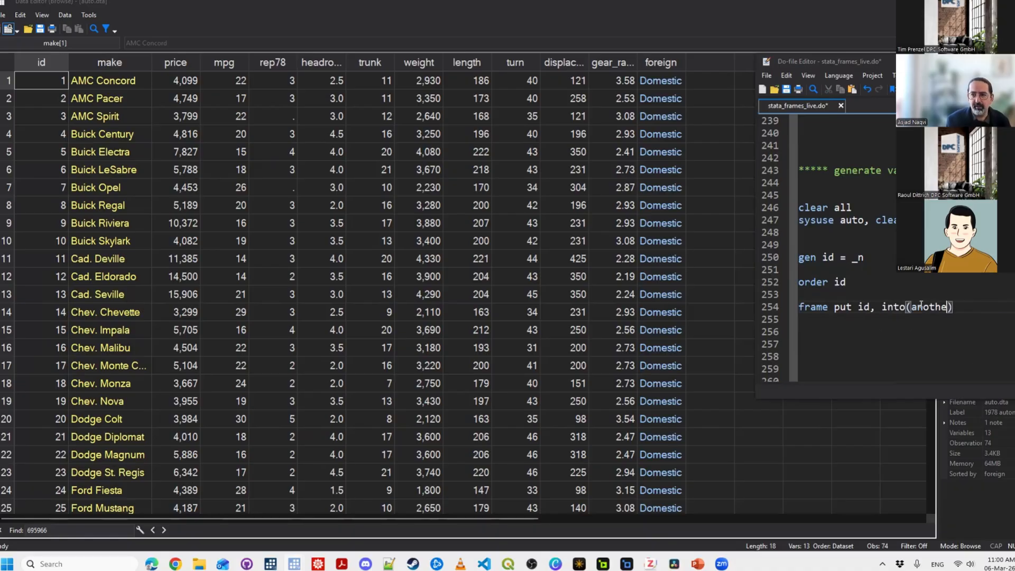
type("ta")
key("End")
key("shift+Home")
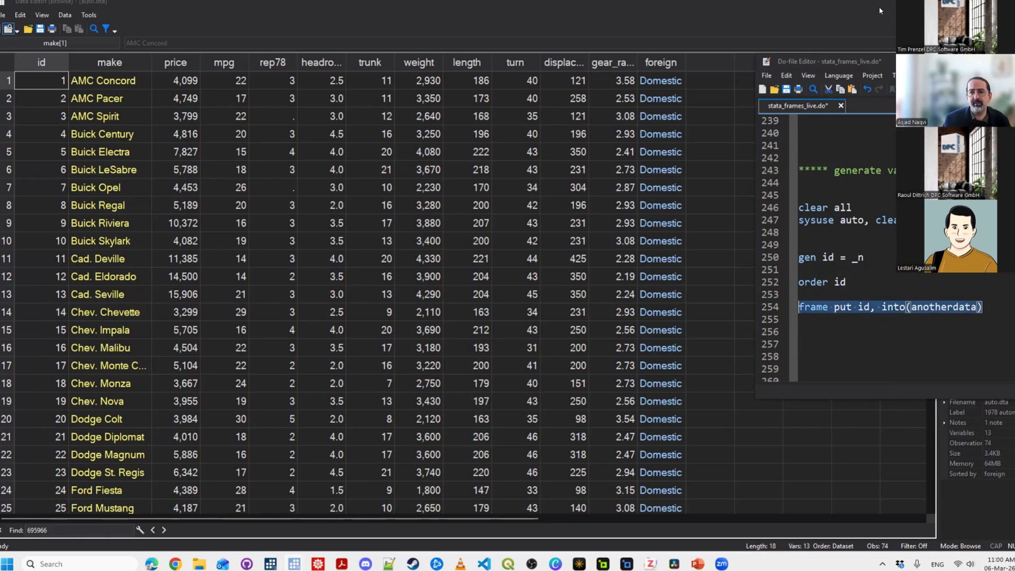
left_click(880, 11)
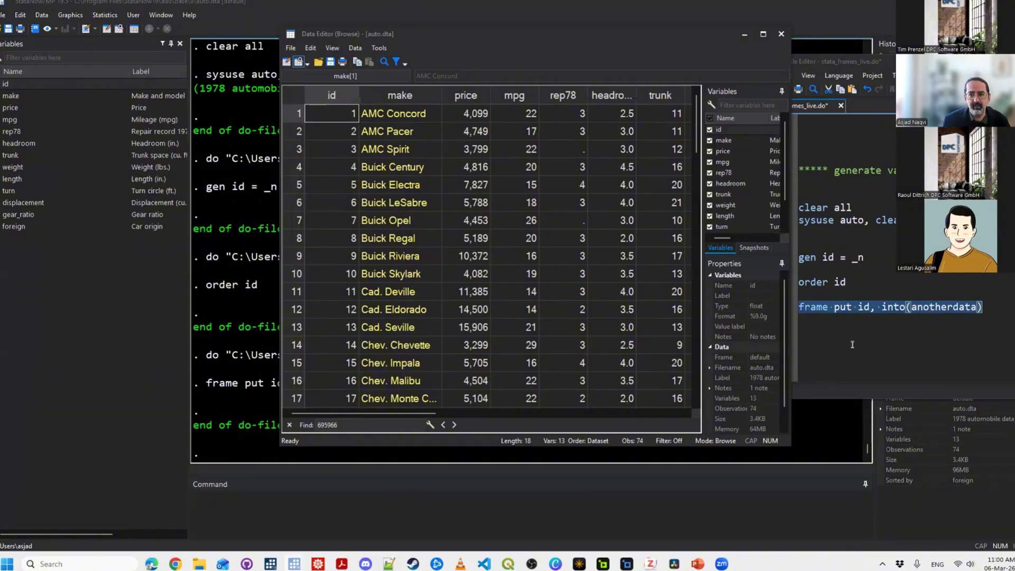
Write frames dir on line 257, run only that line, and bring the results window to the front.
left_click(853, 344)
type("fra")
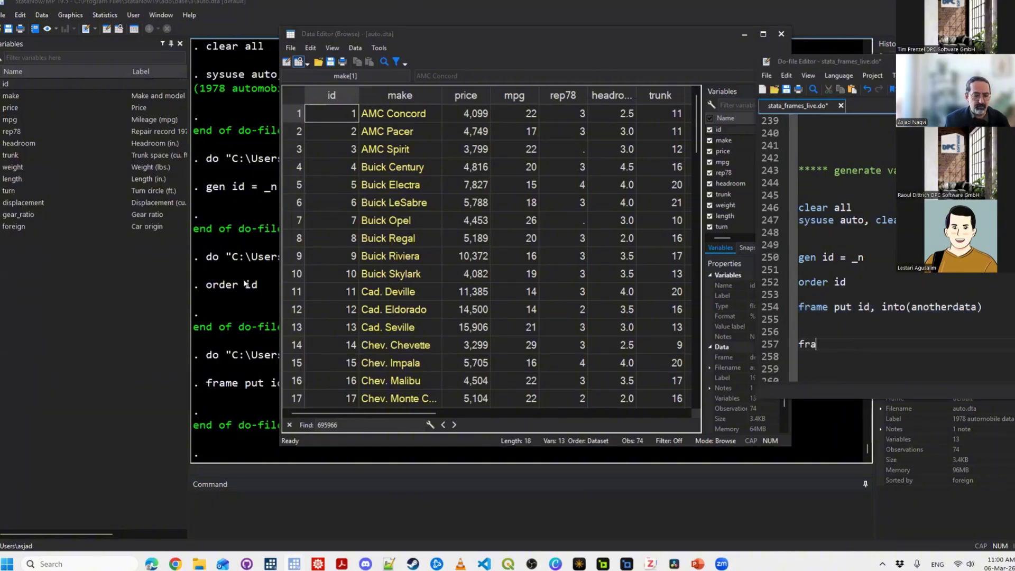
type("mes dir")
key("shift+Home")
key("ctrl+d")
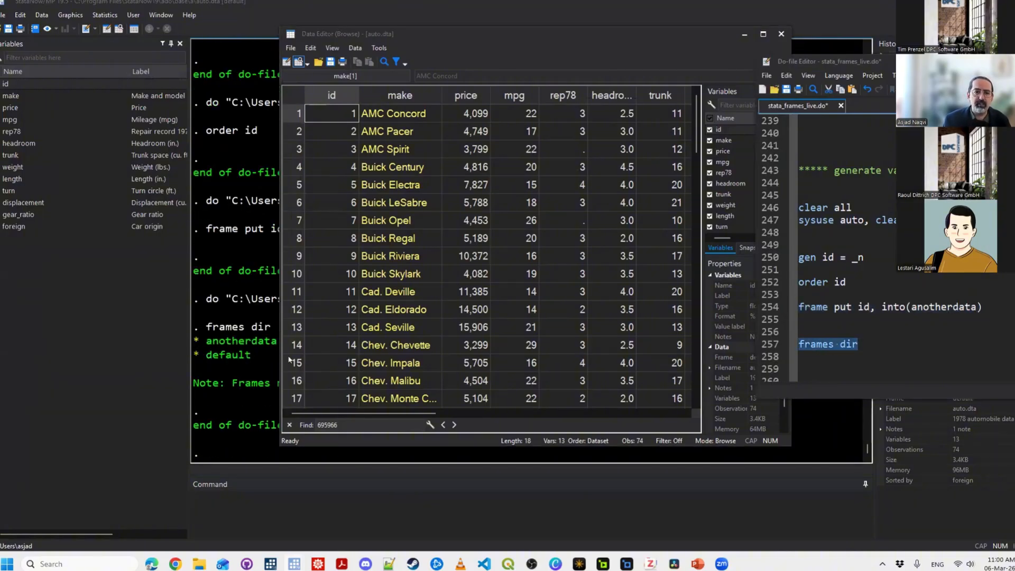
left_click(234, 356)
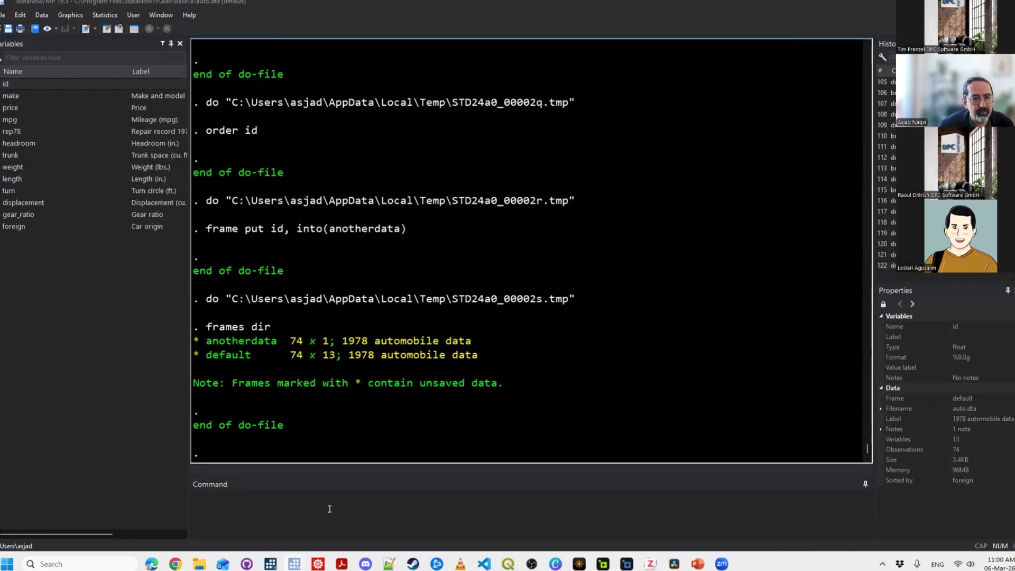
Switch to the anotherdata frame with frame change in the main Stata window and browse its data down to the last row.
left_click(222, 498)
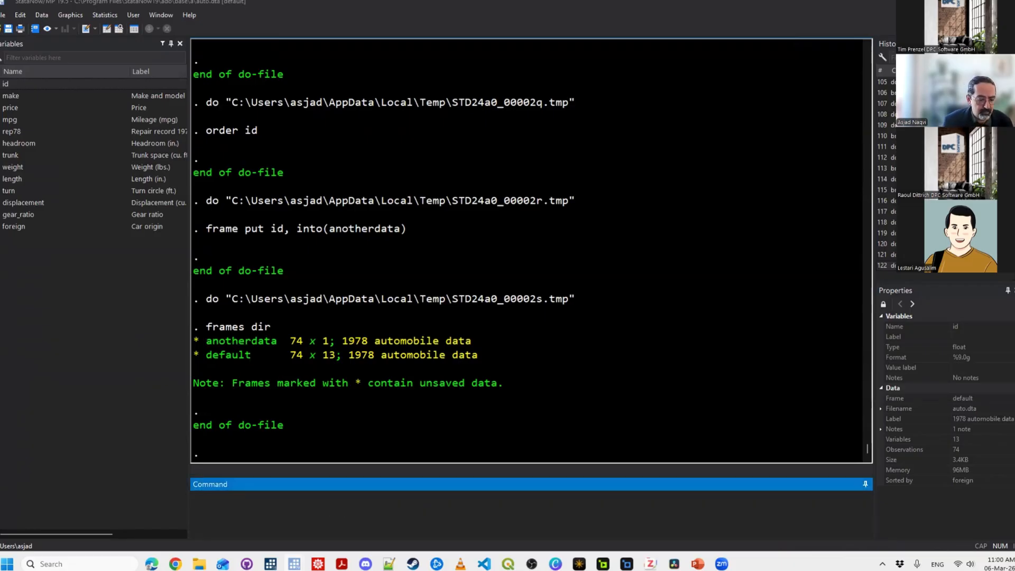
type("frame change anotherdata")
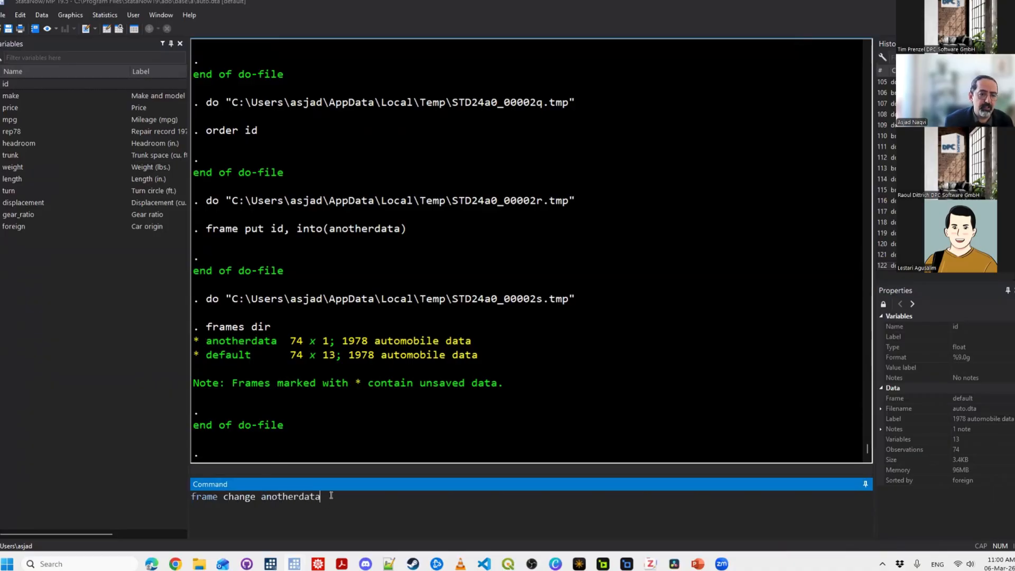
key("Return")
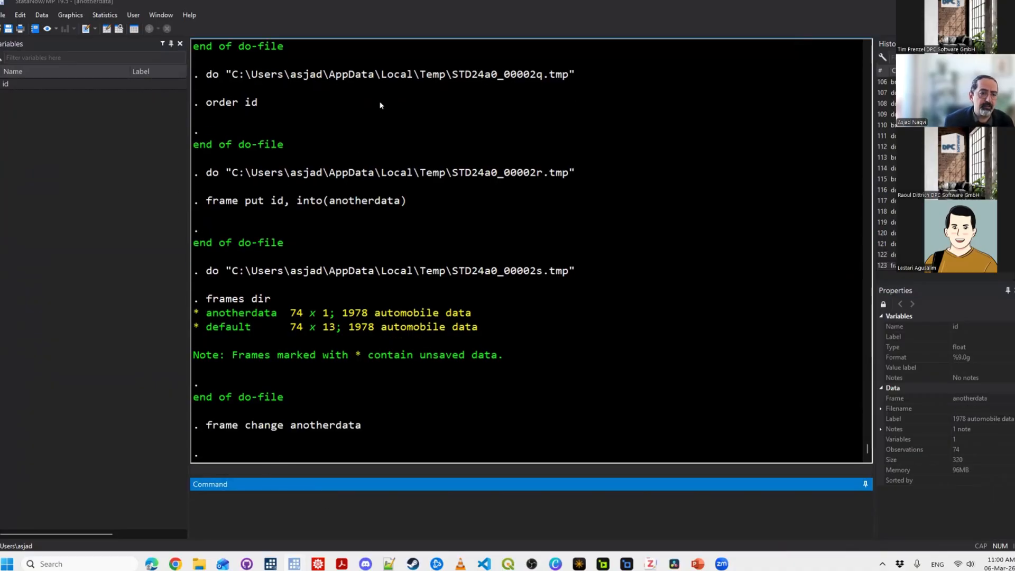
type("br")
key("Return")
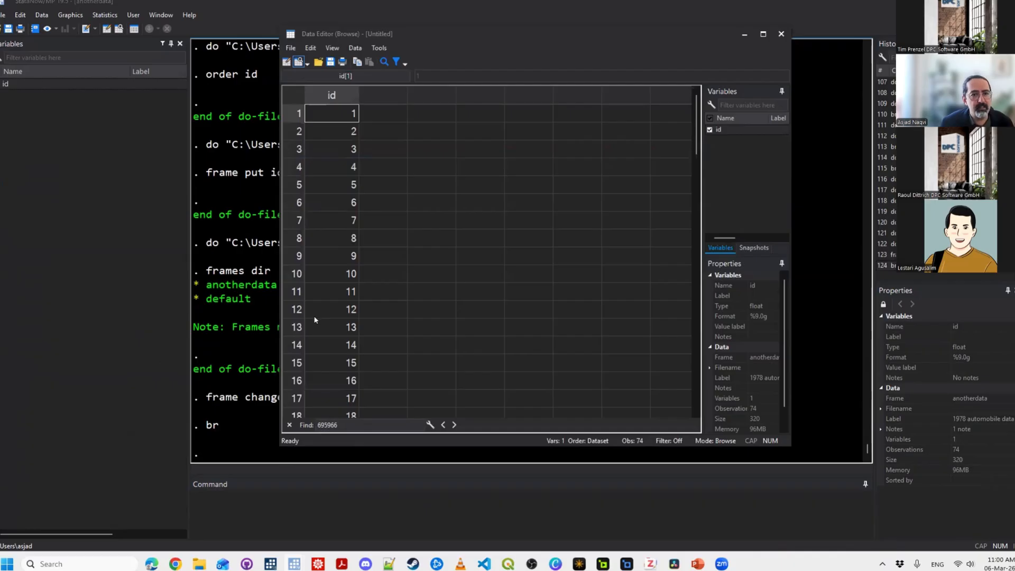
scroll(341, 491, "down", 20)
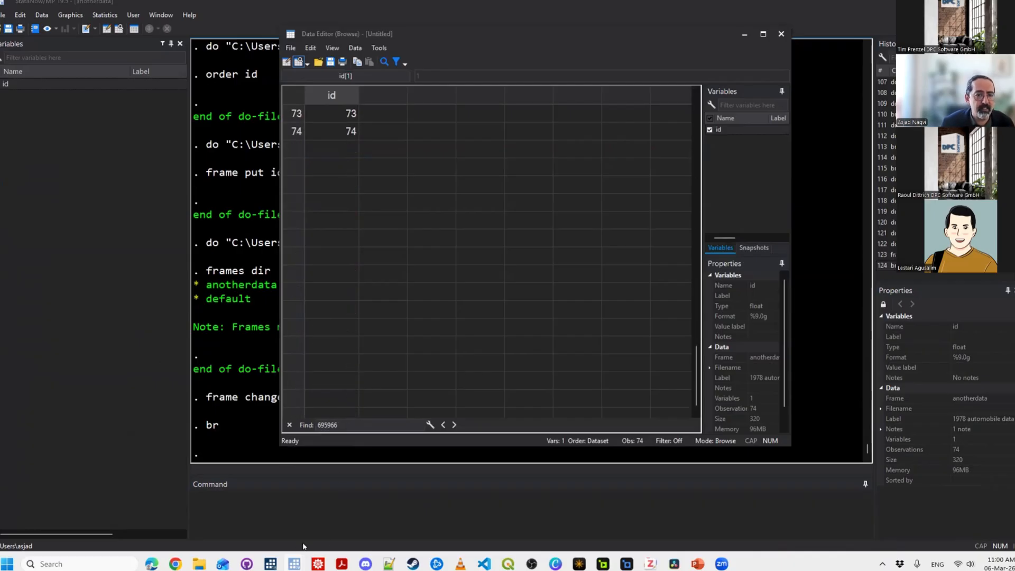
Return to the do-file, write cap frame change default on line 259, and run only that line.
mouse_move(294, 563)
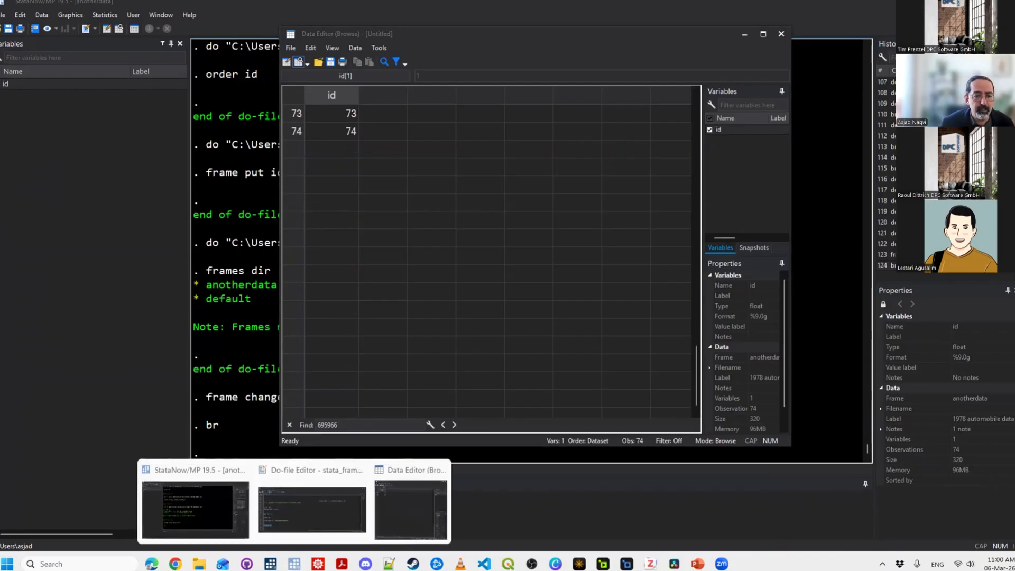
left_click(312, 505)
scroll(846, 246, "down", 4)
left_click(836, 232)
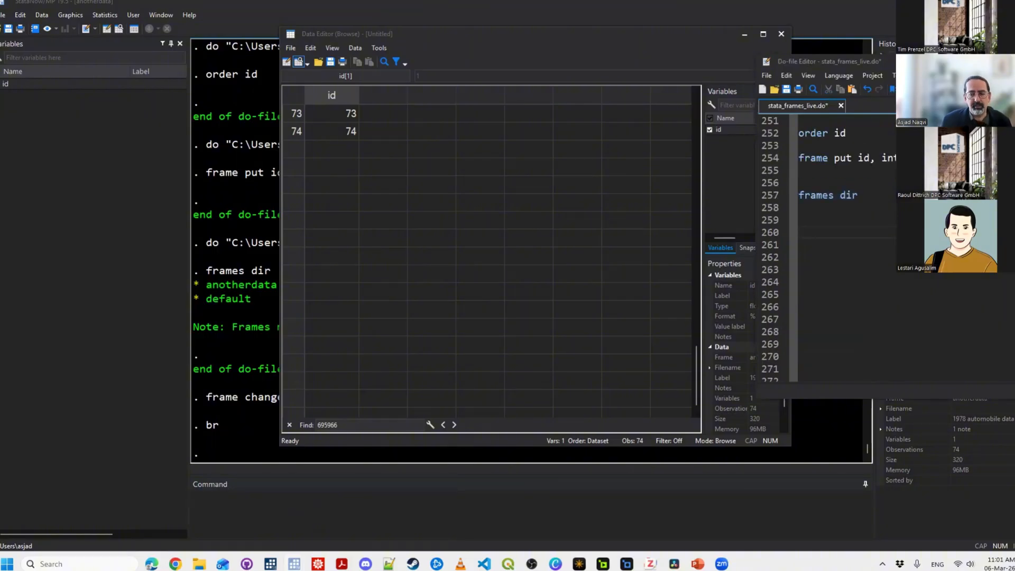
type("frame change defa")
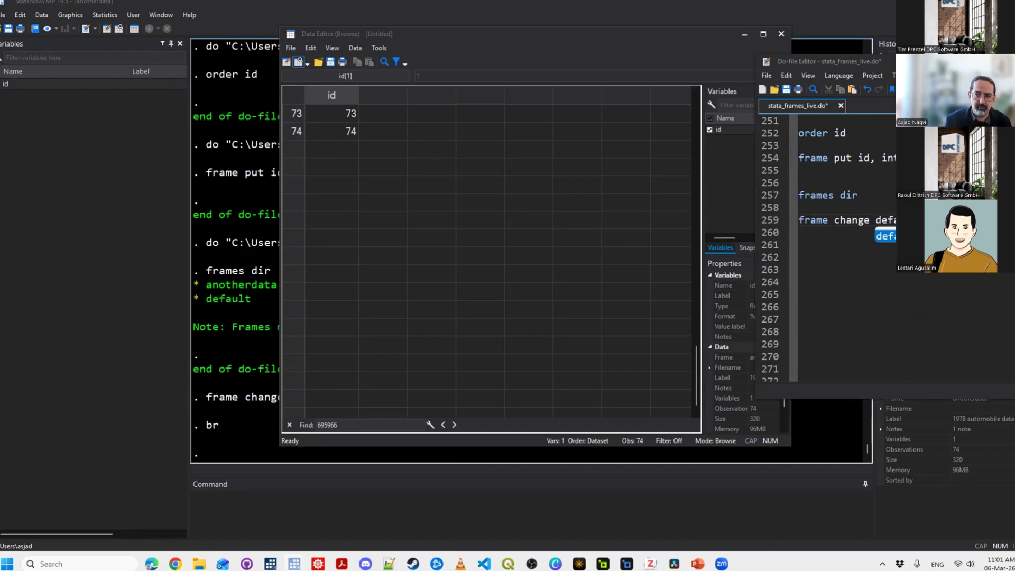
key("Home")
type("cap")
key("shift+End")
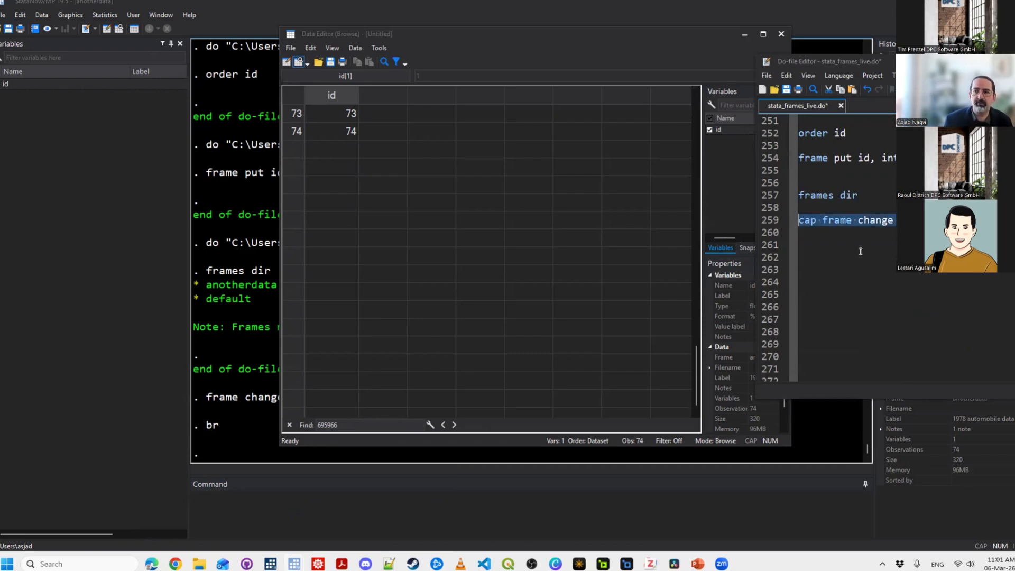
key("ctrl+d")
scroll(861, 251, "down", 1)
Write a frame otherdata block with curly braces starting on line 263, containing gen x1 = runiform().
left_click(861, 252)
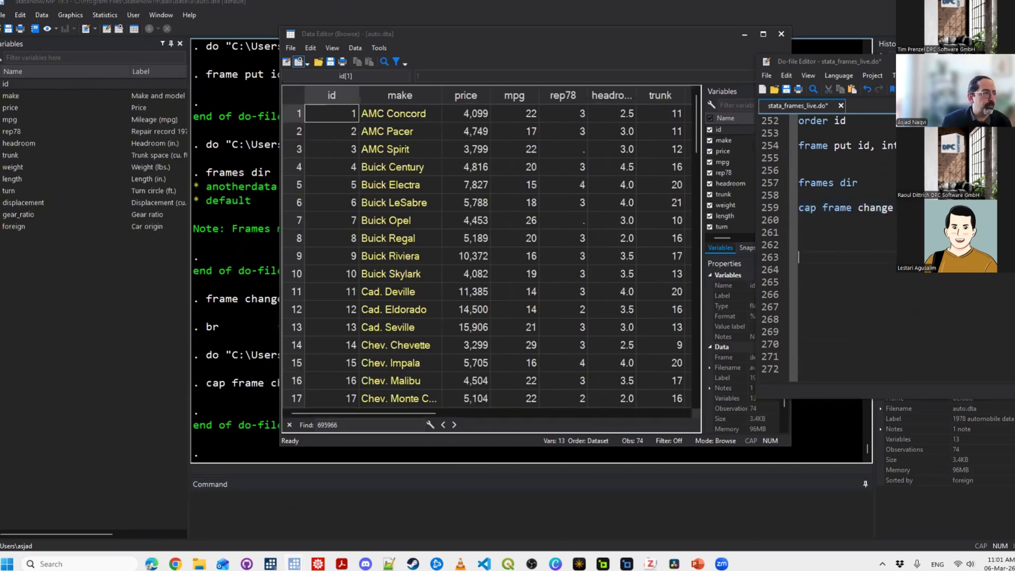
type("frame")
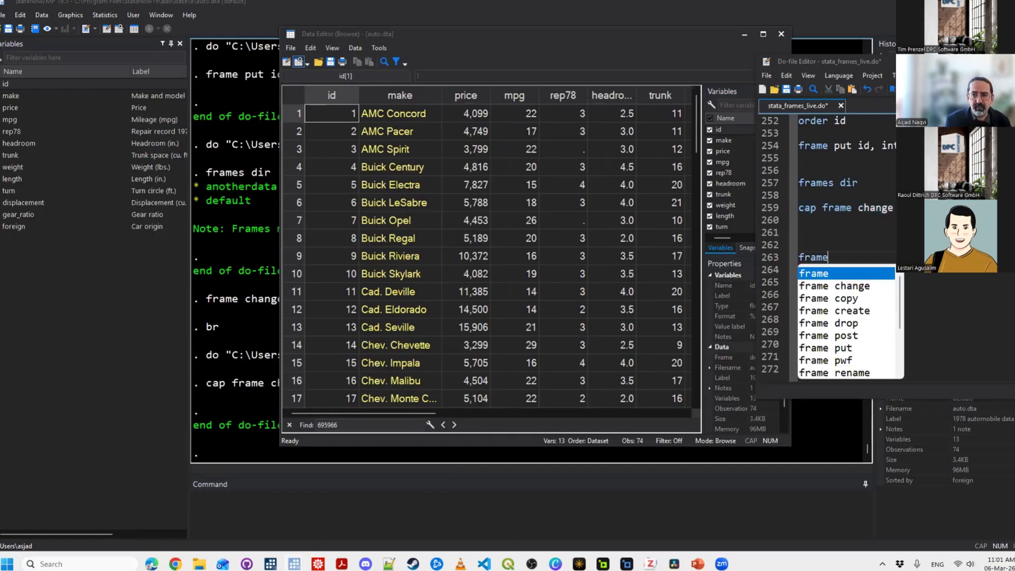
type(" otherdata ")
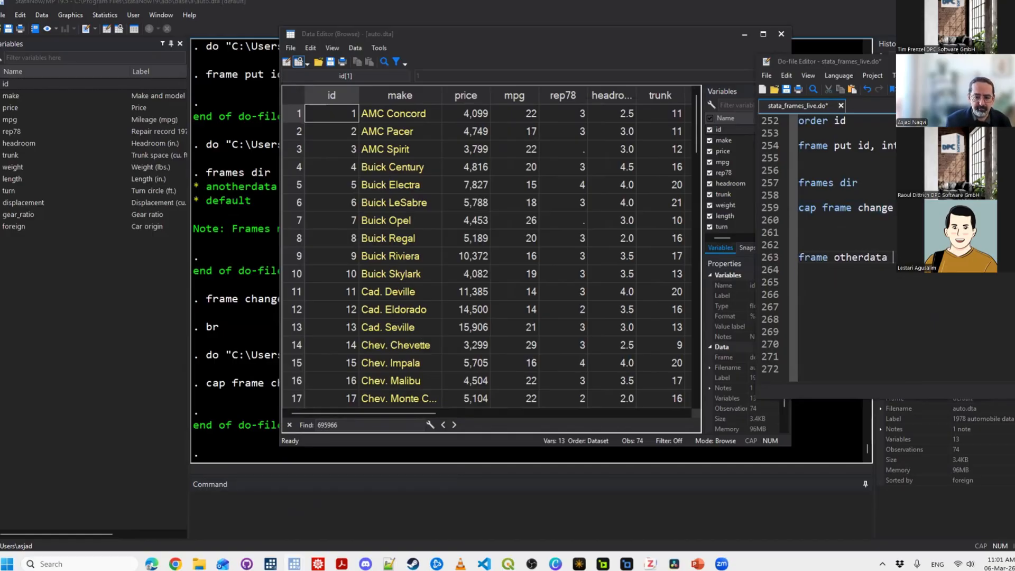
type("{")
key("Return")
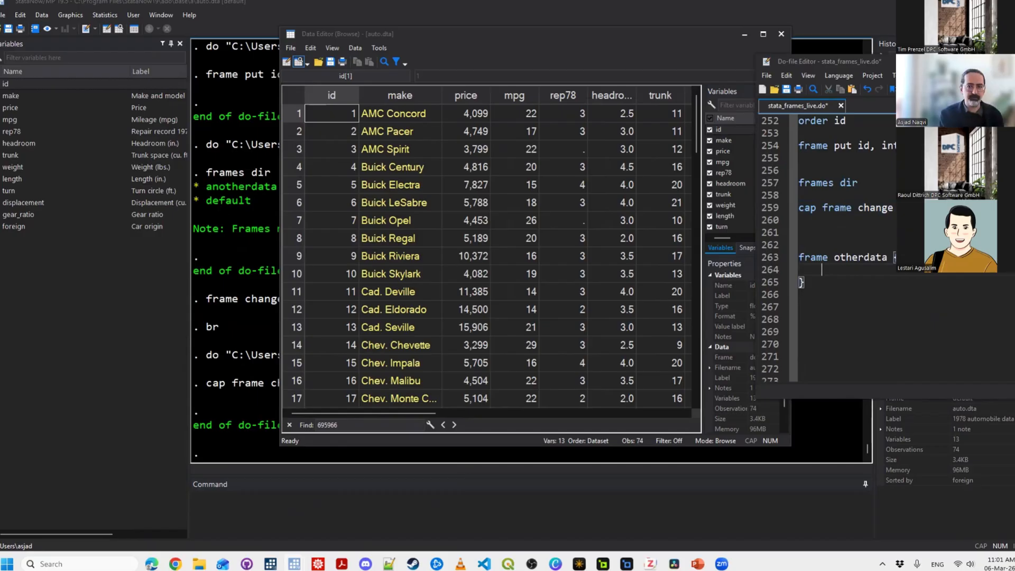
type("ge")
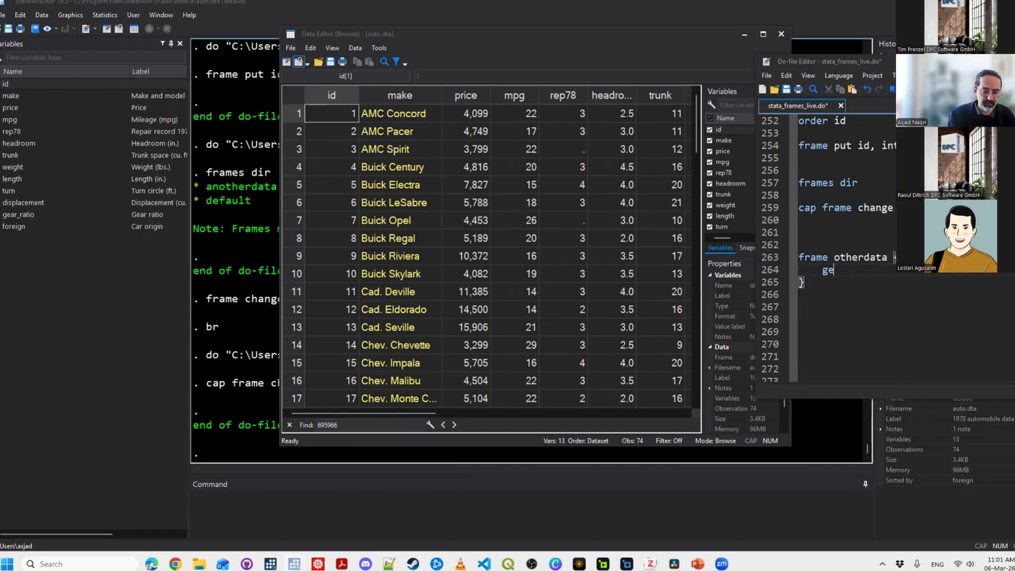
type("n x1 = runi")
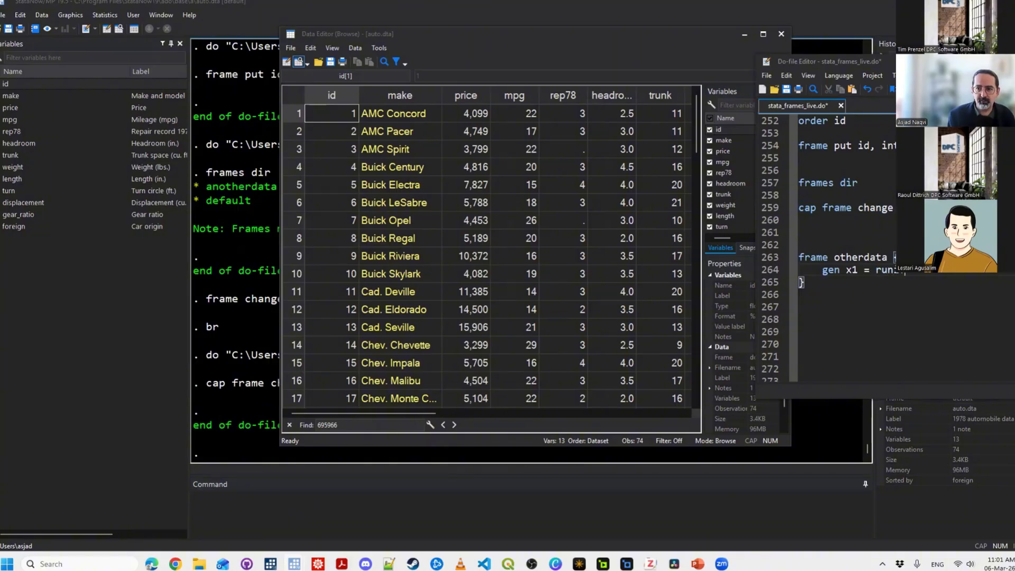
type("form()")
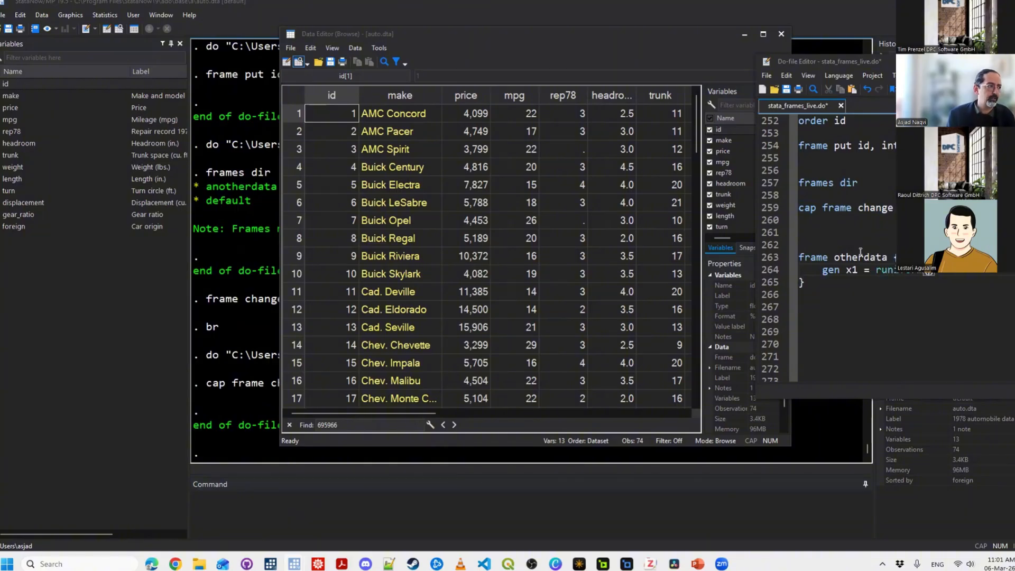
key("Left")
key("Left")
key("Left")
key("Left")
key("Left")
key("Left")
key("Left")
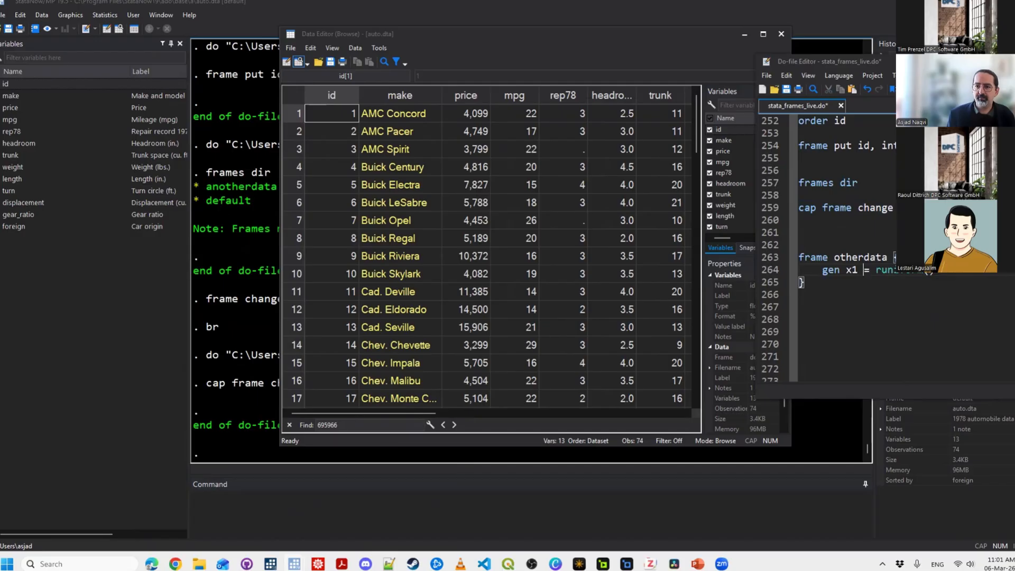
Duplicate the gen x1 line directly below inside the block and rename the copy's variable to x2.
key("Home")
key("shift+End")
key("ctrl+c")
key("End")
key("Return")
key("ctrl+v")
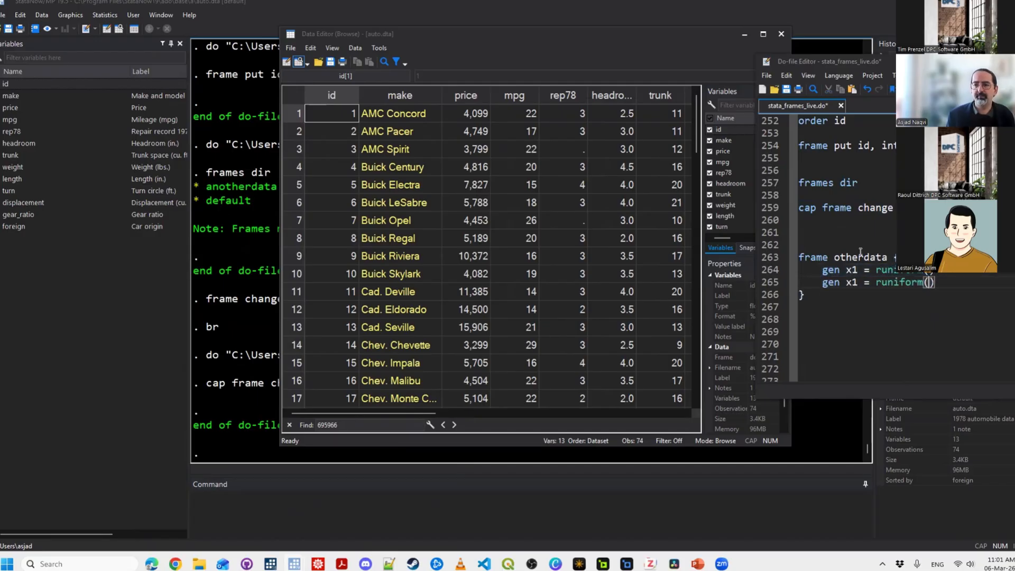
key("Left")
key("Left")
key("Left")
key("Left")
key("Left")
key("Left")
key("Left")
key("Left")
key("Left")
key("Left")
key("Left")
key("Left")
key("Left")
key("BackSpace")
type("2")
Change the function in the gen x2 line to runiformint().
key("Right")
key("Right")
key("Right")
key("Right")
key("Right")
key("Right")
key("Right")
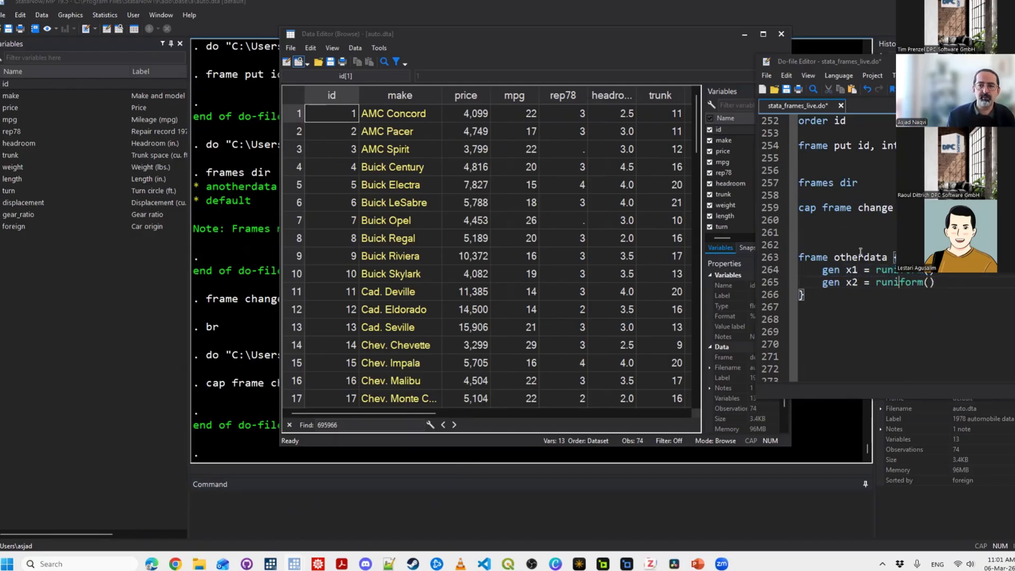
key("Right")
key("Right")
key("Right")
key("Right")
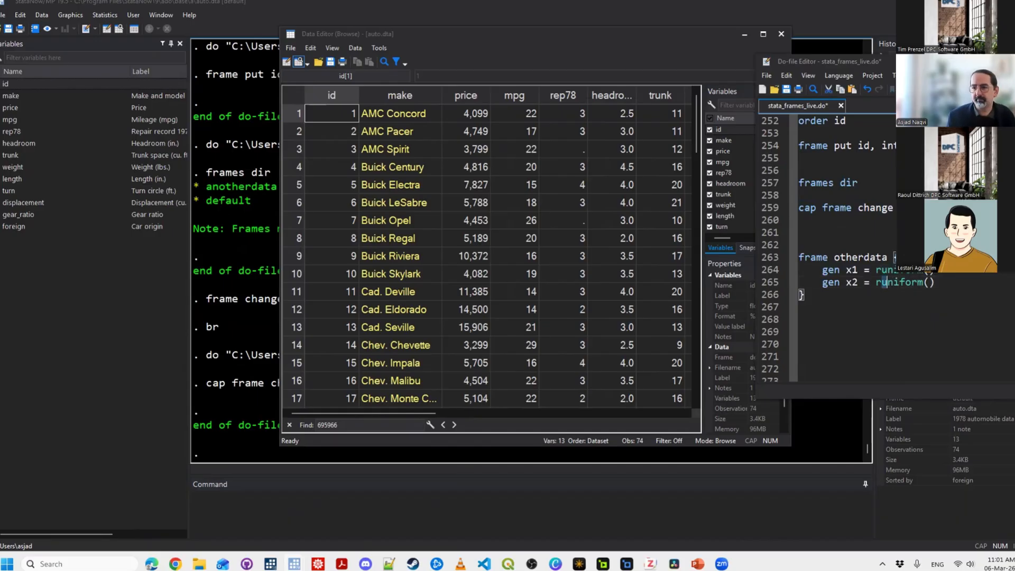
type("int")
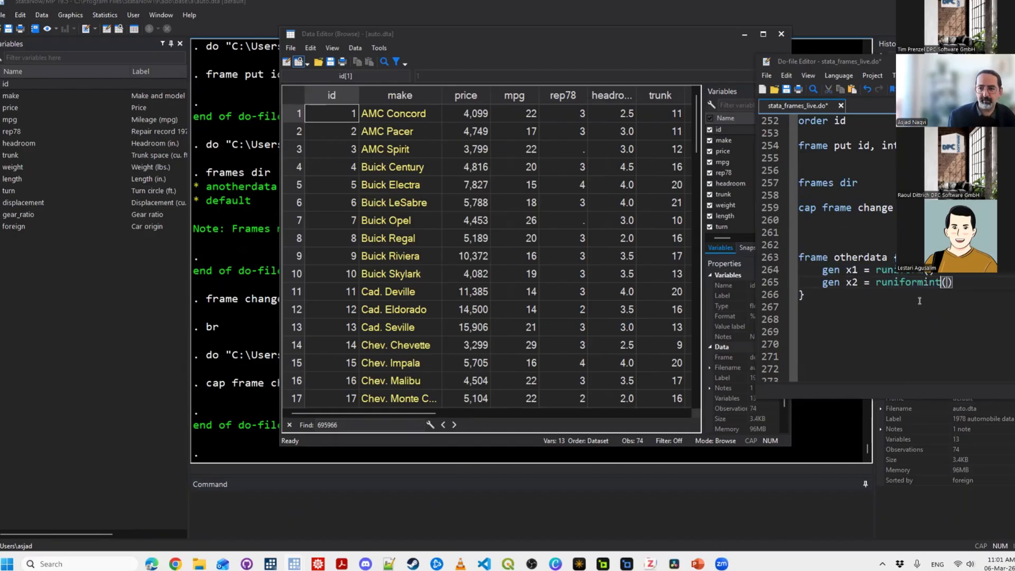
Add the double storage type to the gen x1 line.
key("Left")
key("Left")
key("Left")
key("Left")
key("Left")
key("Left")
key("Left")
key("Left")
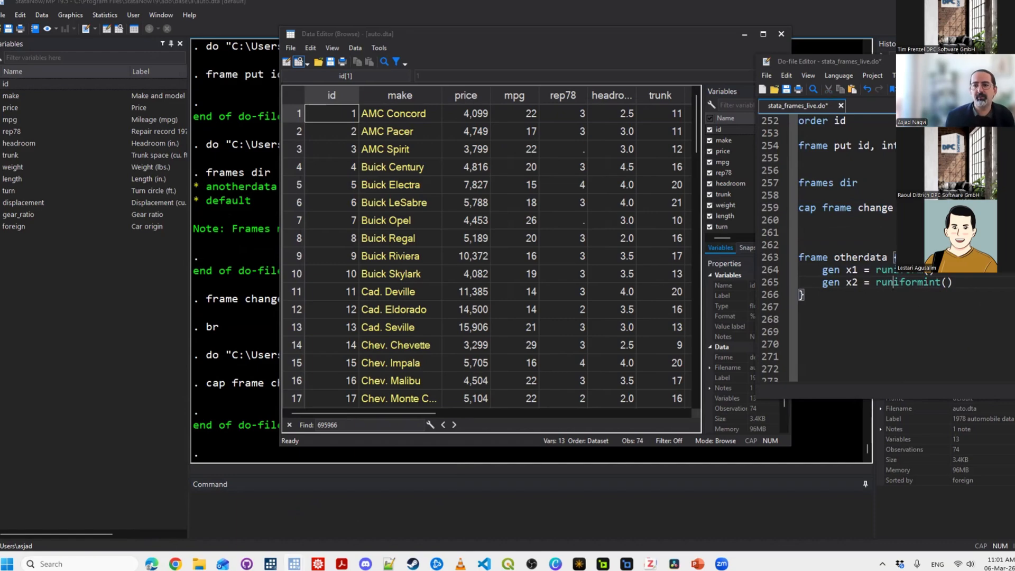
key("shift+Right")
key("shift+Right")
key("Left")
type("doubl")
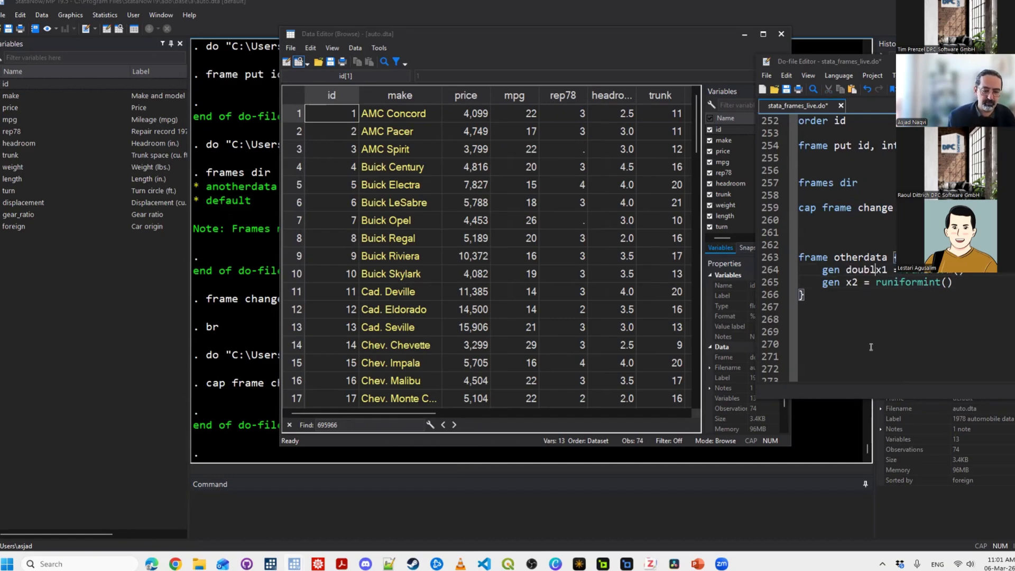
type("e")
Add the int storage type to the gen x2 line and align both variable names with tabs.
key("Left")
key("Left")
key("Left")
key("Left")
key("Left")
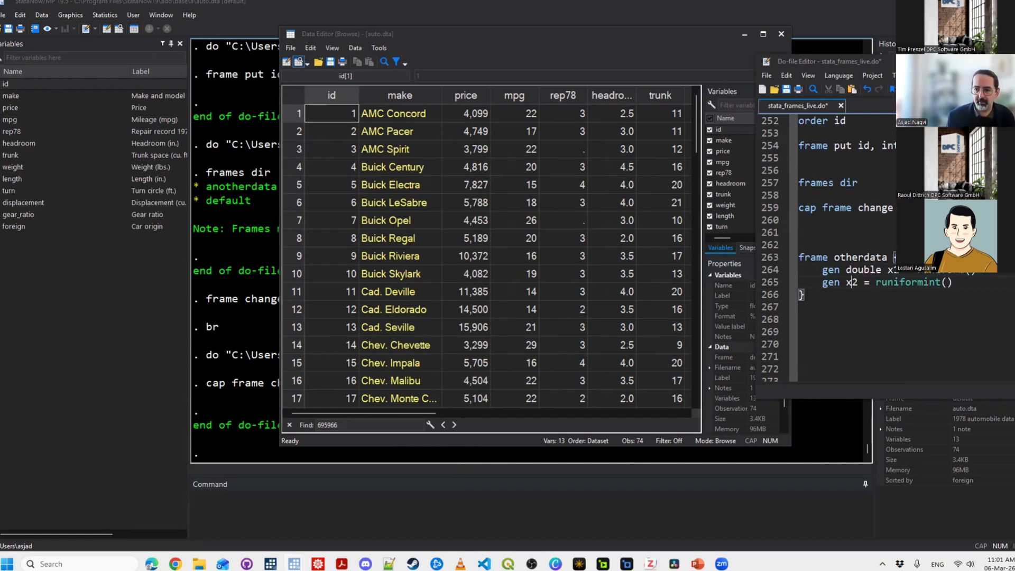
type("int")
key("Tab")
key("Tab")
key("Up")
key("Left")
key("Tab")
key("Down")
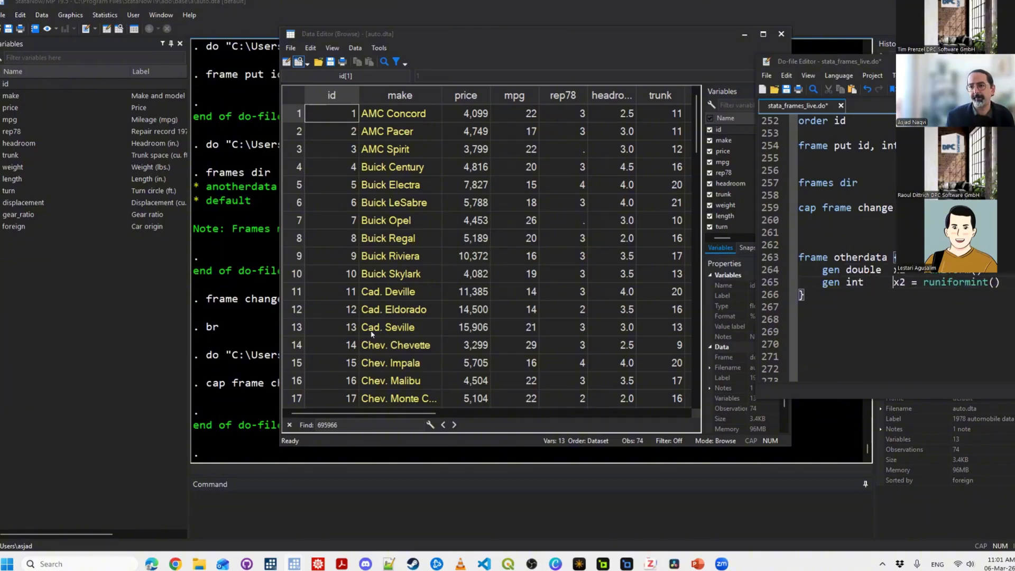
Save the do-file and run only the frame otherdata block.
key("ctrl+s")
left_click_drag(830, 244, 822, 321)
key("ctrl+d")
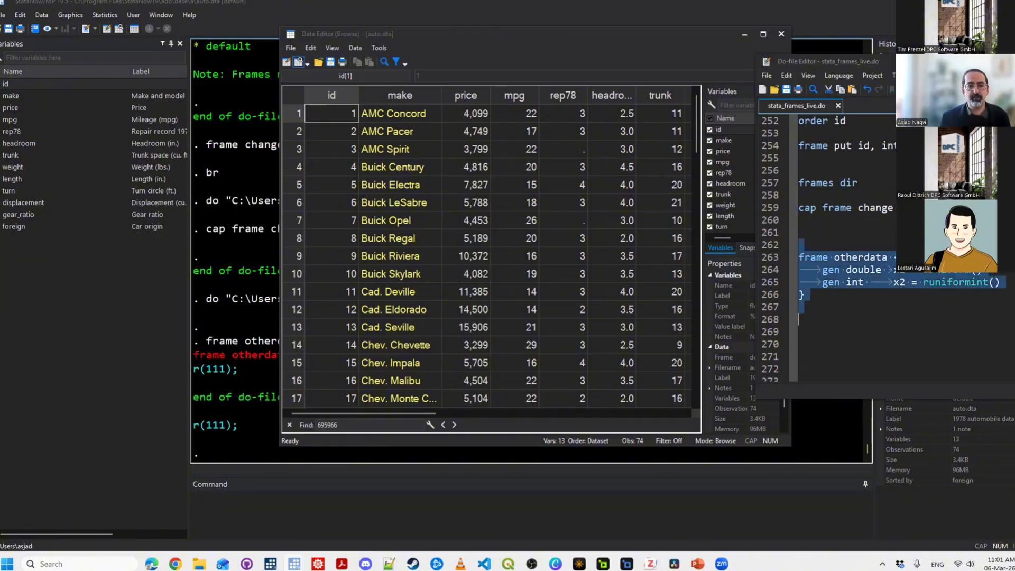
left_click(850, 326)
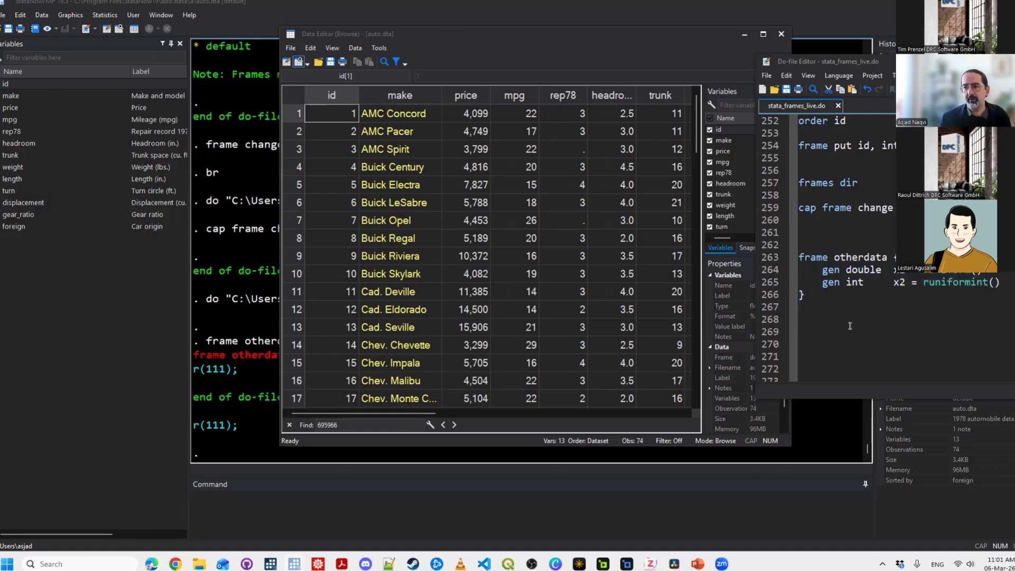
Correct the frame name in the otherdata block to anotherdata, save the do-file and run only that block.
left_click(834, 258)
type("an")
key("ctrl+s")
left_click_drag(825, 245, 823, 331)
key("ctrl+d")
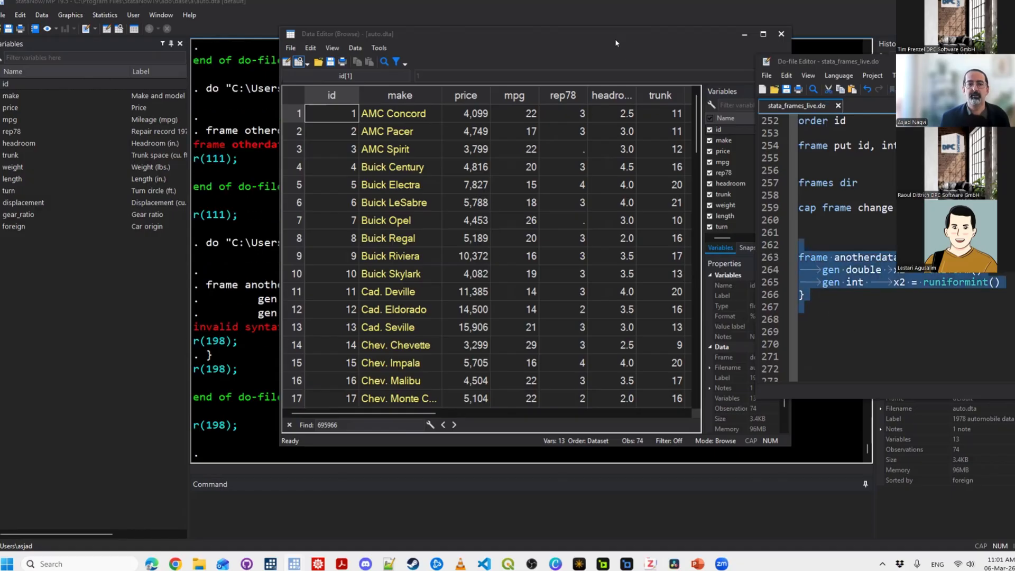
Move the data browser and do-file editor windows so the code is readable next to the data.
left_click(616, 42)
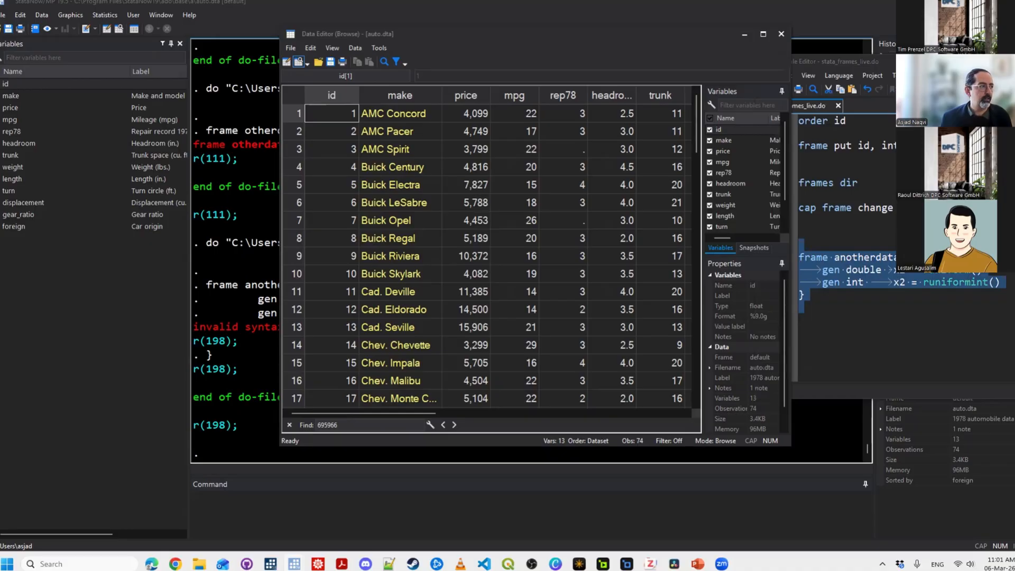
left_click_drag(616, 35, 373, 45)
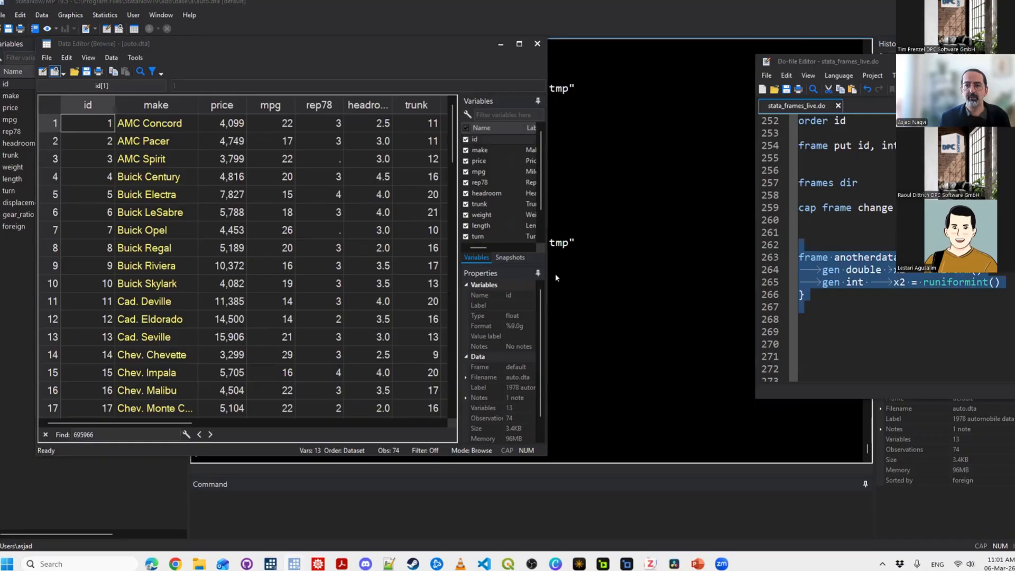
left_click_drag(894, 62, 531, 60)
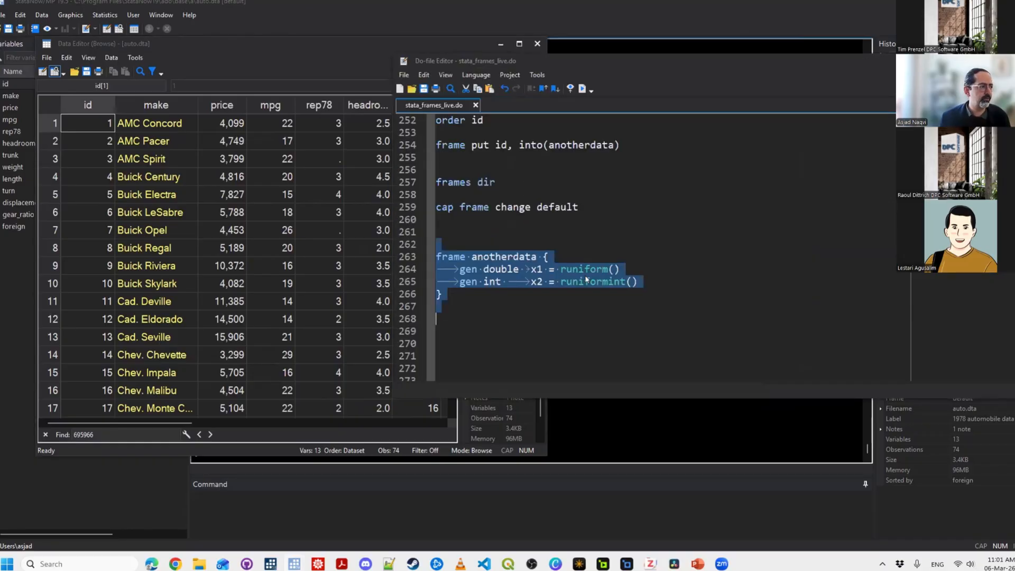
left_click(484, 51)
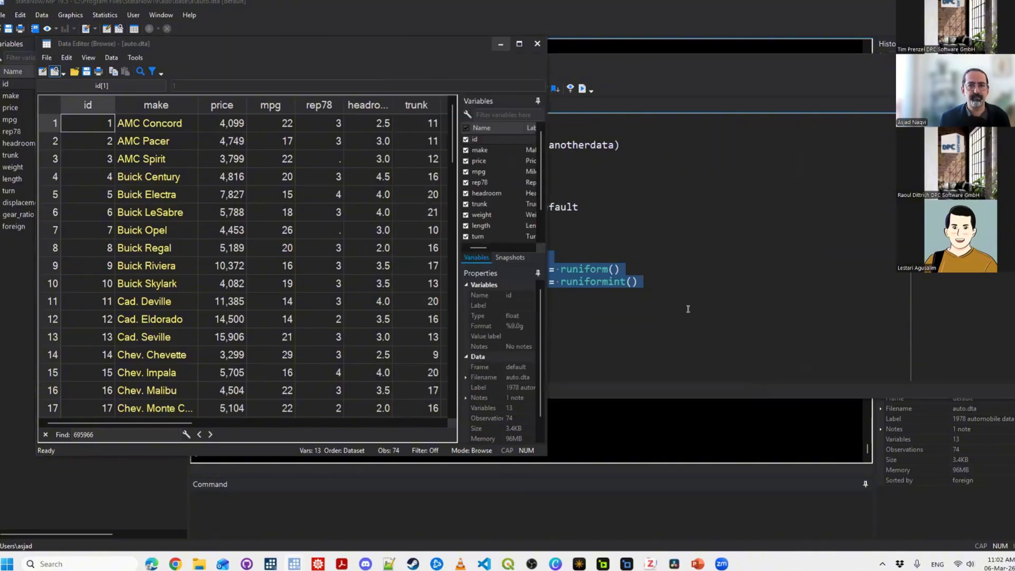
Change the function in the gen x1 line to rnormal() and run the frame anotherdata block.
double_click(598, 269)
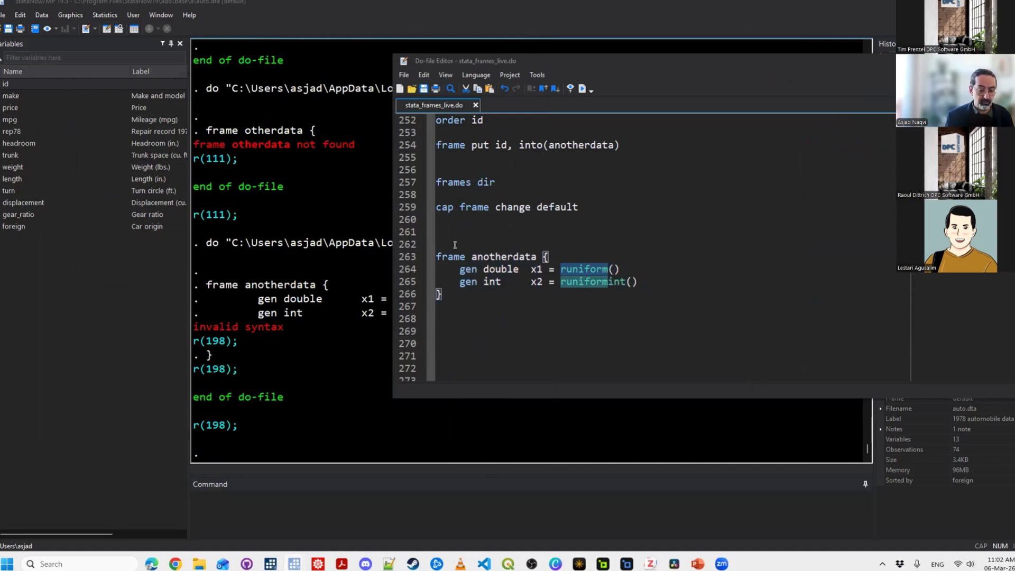
type("rnormal")
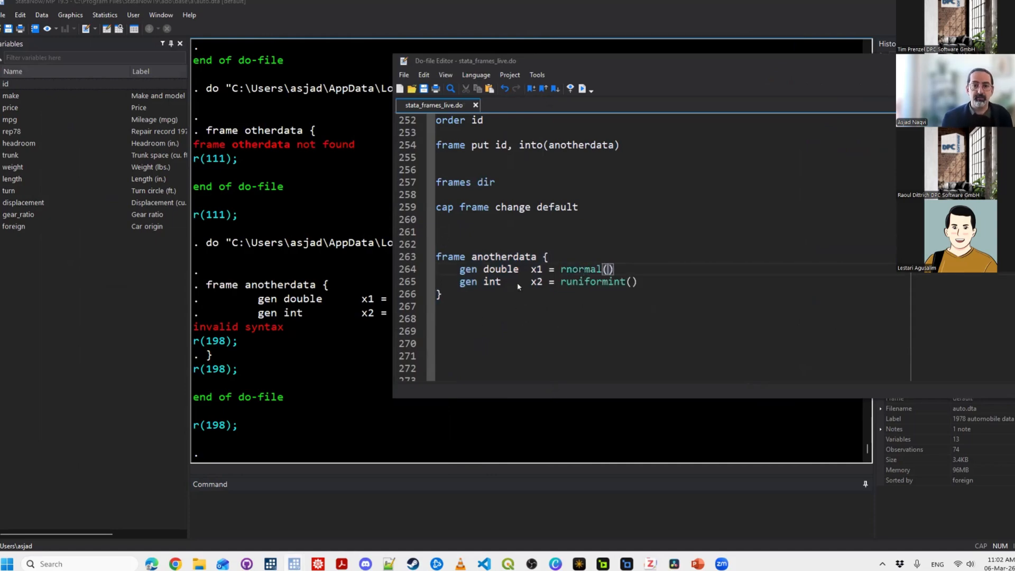
left_click_drag(470, 244, 464, 321)
key("ctrl+d")
left_click(530, 282)
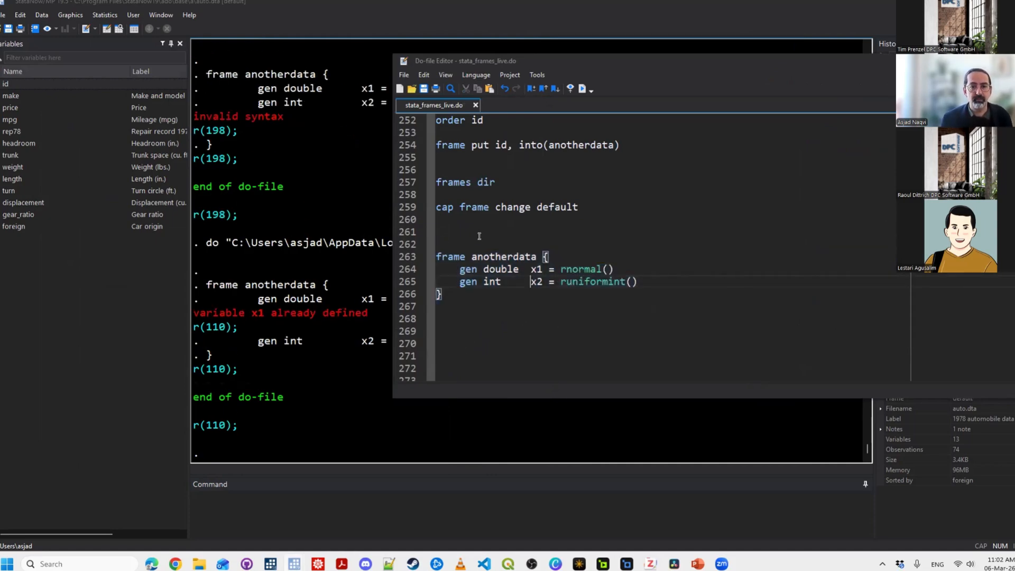
key("shift+Right")
key("shift+Right")
left_click(511, 243)
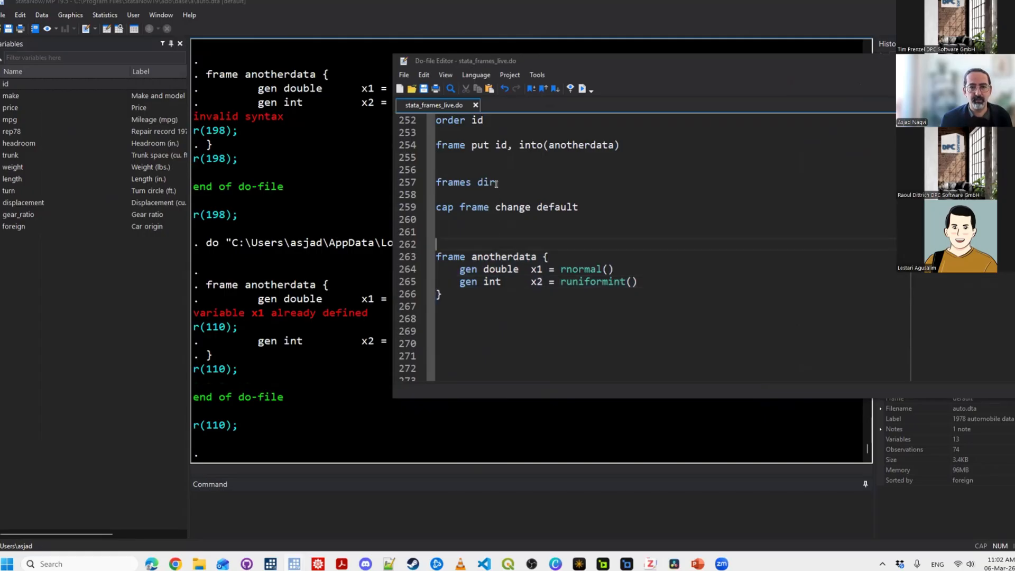
Add the line cap drop x1 x2 at the start of the frame anotherdata block and run the block.
scroll(510, 275, "up", 1)
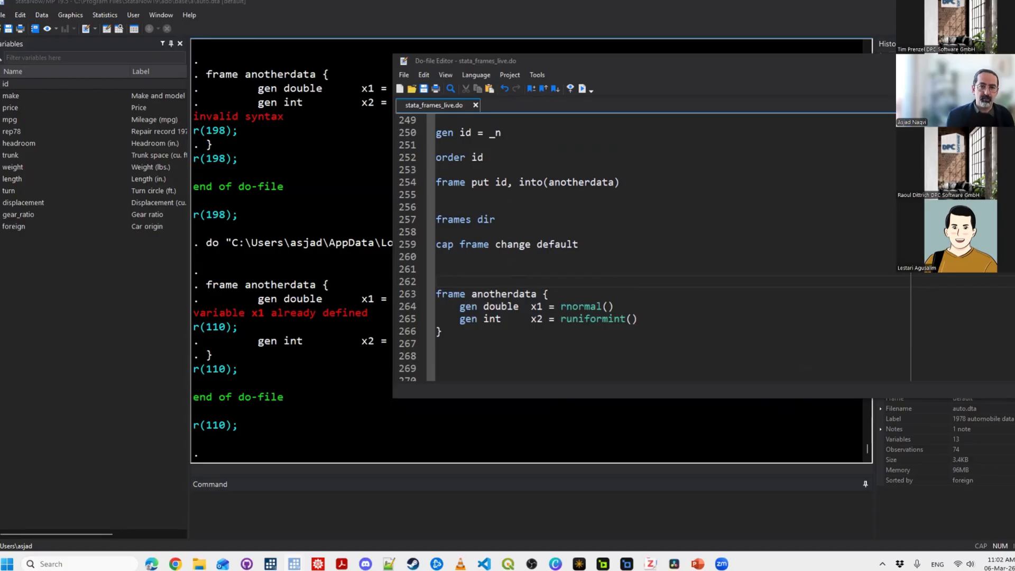
key("Down")
key("End")
key("Return")
type("cap drop x1 x2")
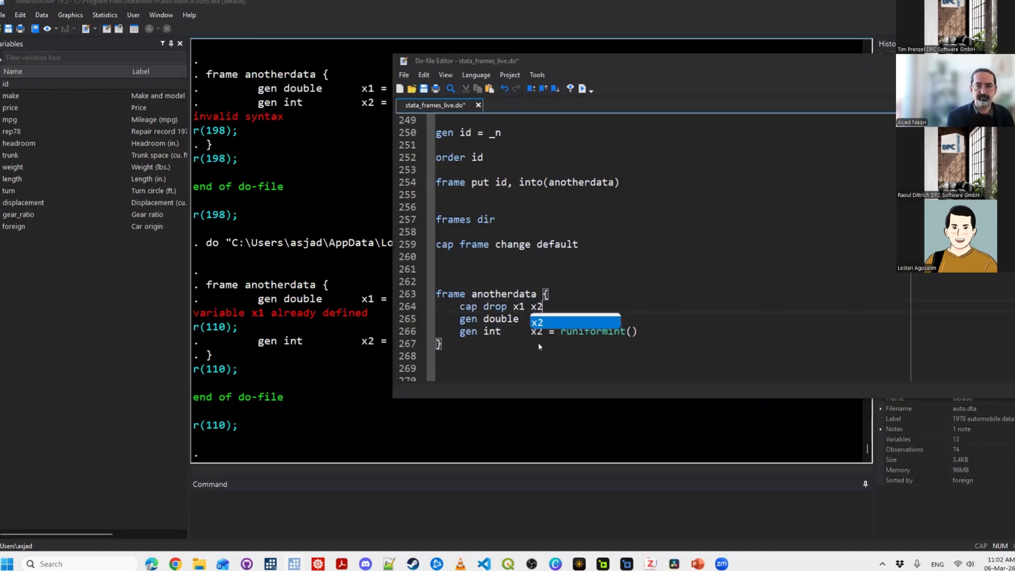
key("ctrl+s")
left_click_drag(573, 289, 558, 354)
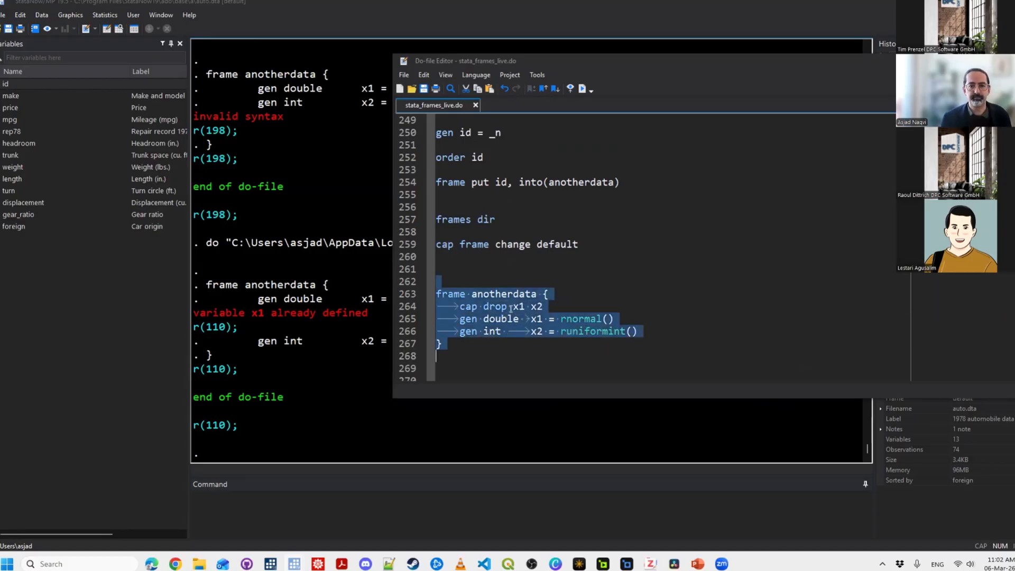
key("ctrl+d")
Split the drop line into separate cap drop x1 and cap drop x2 lines and rerun the frame block.
left_click(557, 346)
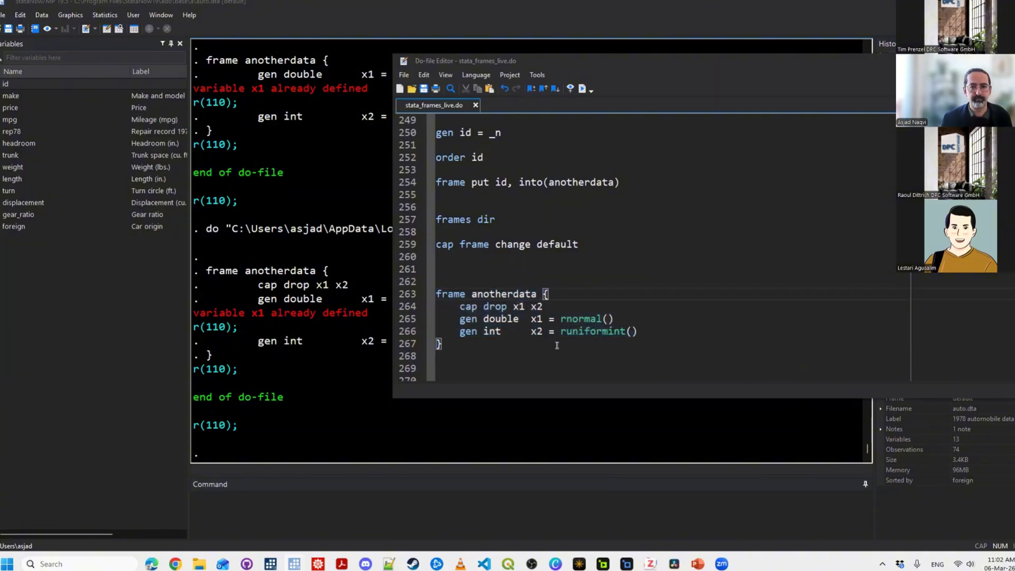
key("ctrl+Right")
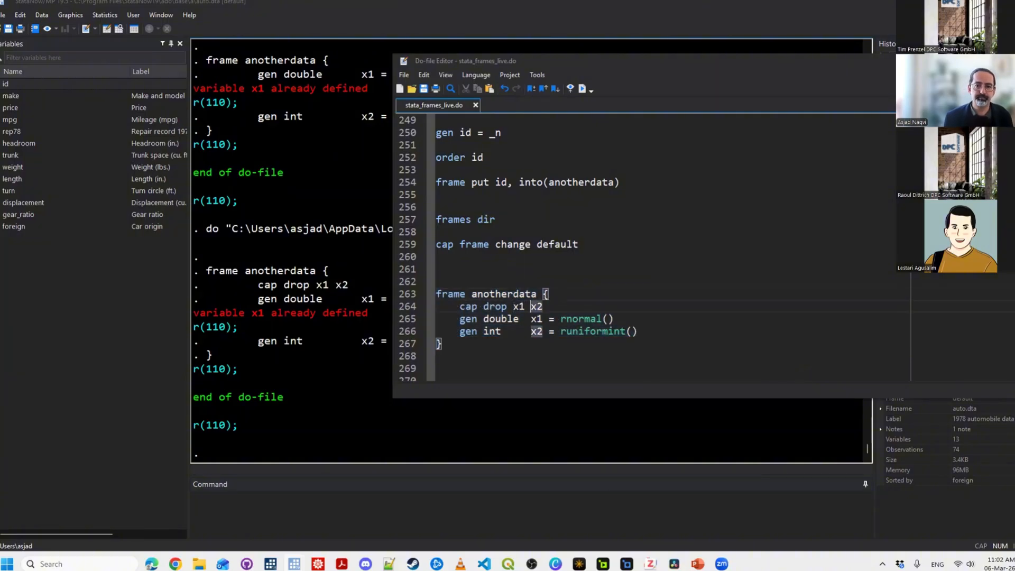
key("Return")
type("cap drop x2")
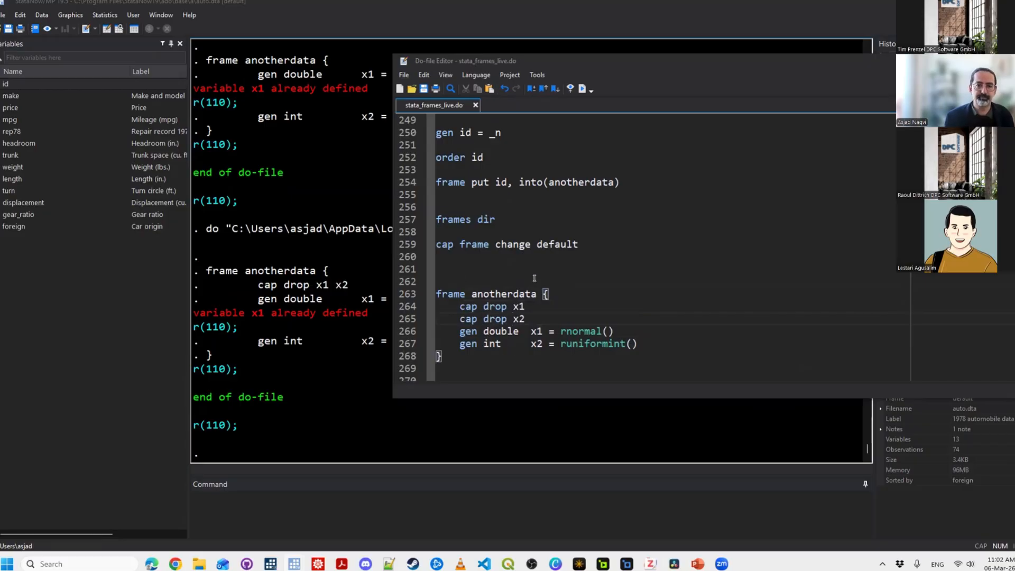
left_click(598, 288)
left_click_drag(599, 291, 599, 369)
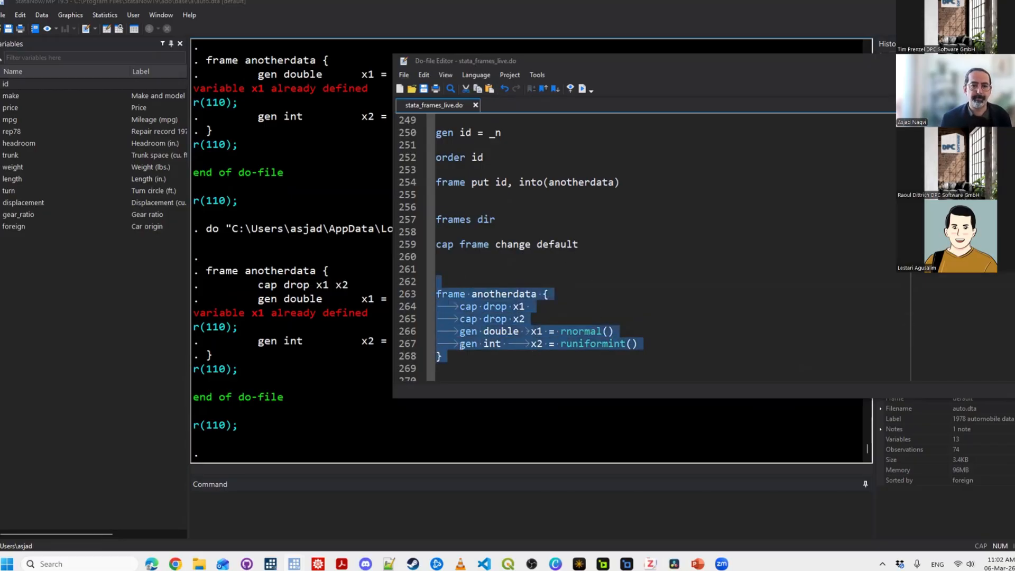
key("ctrl+d")
Remove the int storage type from the gen x2 line, realign x2 with tabs and rerun the frame block.
key("Up")
key("Up")
key("Down")
key("Down")
key("Down")
key("Down")
key("Down")
key("Down")
key("Down")
key("Down")
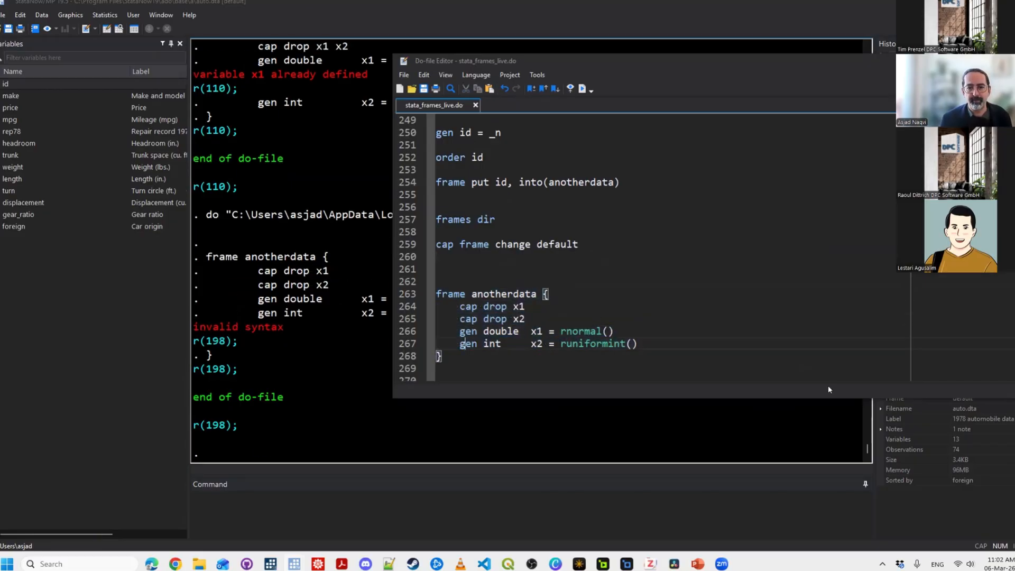
key("Right")
key("Right")
key("Right")
key("shift+Right")
key("shift+Left")
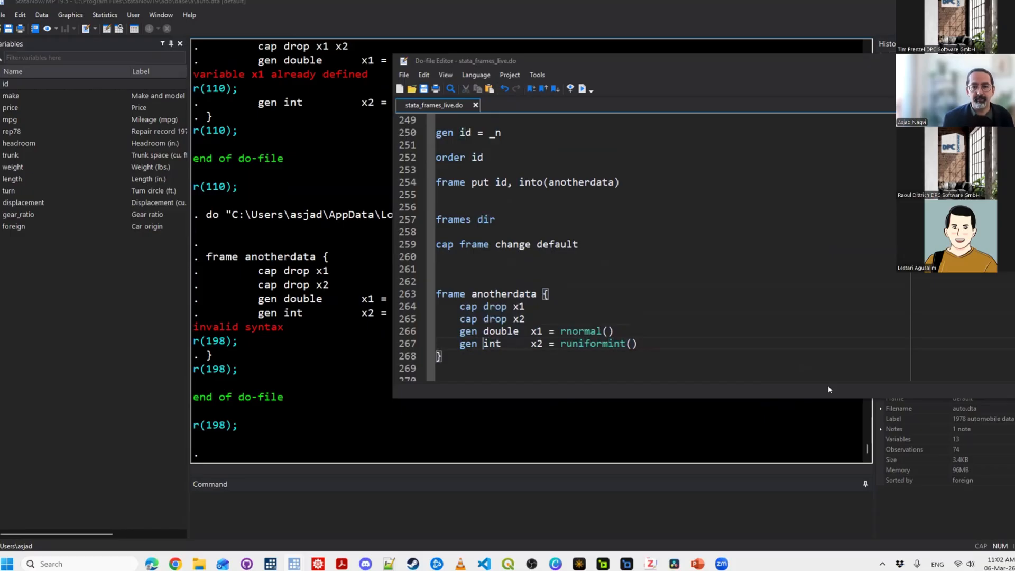
key("shift+Right")
key("shift+Right")
key("shift+Right")
key("shift+Right")
key("shift+Right")
key("shift+Right")
key("shift+Right")
key("shift+Left")
key("Delete")
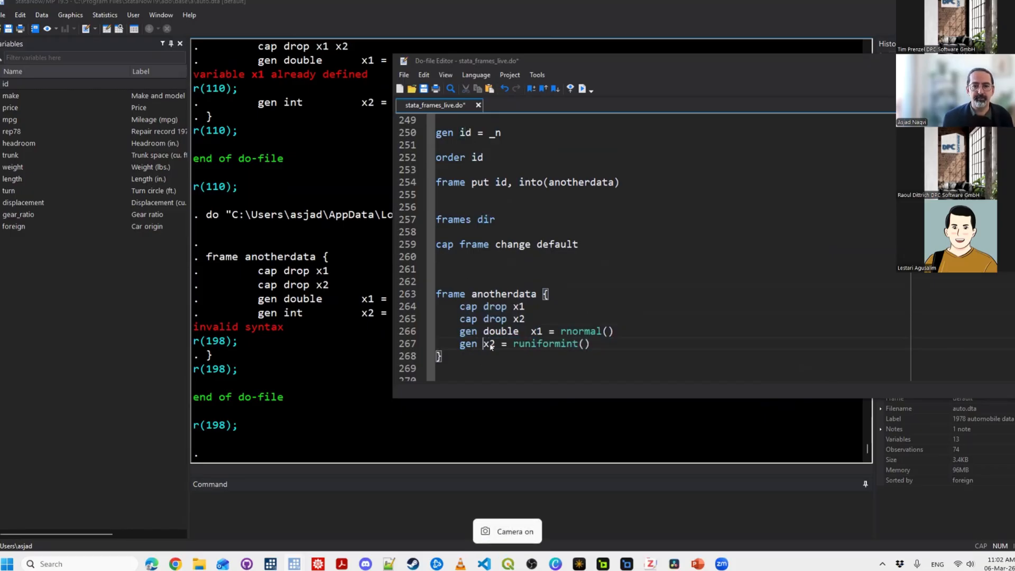
key("Tab")
key("Tab")
left_click_drag(445, 282, 624, 361)
key("ctrl+d")
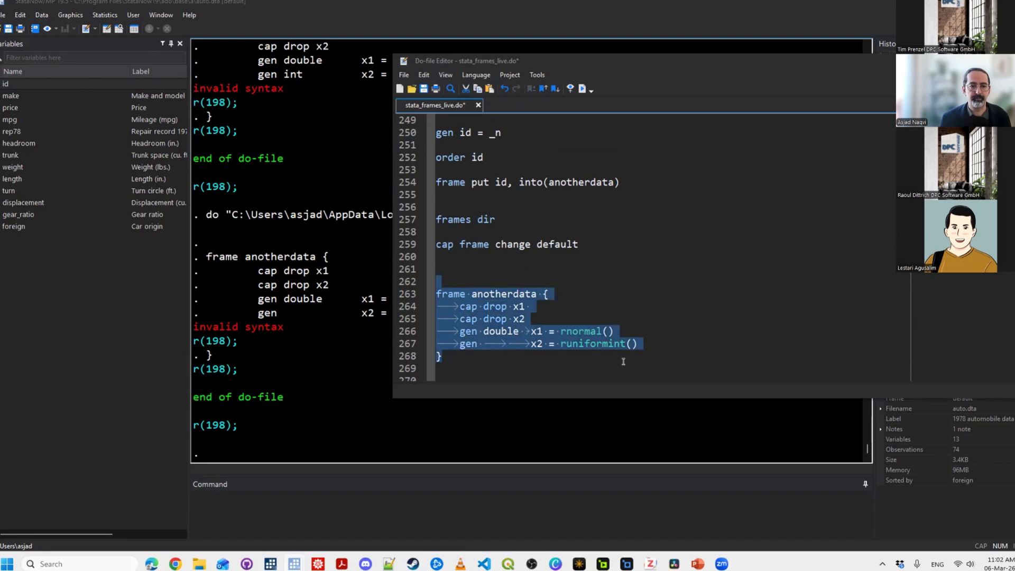
Remove the double storage type from the gen x1 line and the extra tabs before x2 in the gen x2 line.
key("Up")
key("Up")
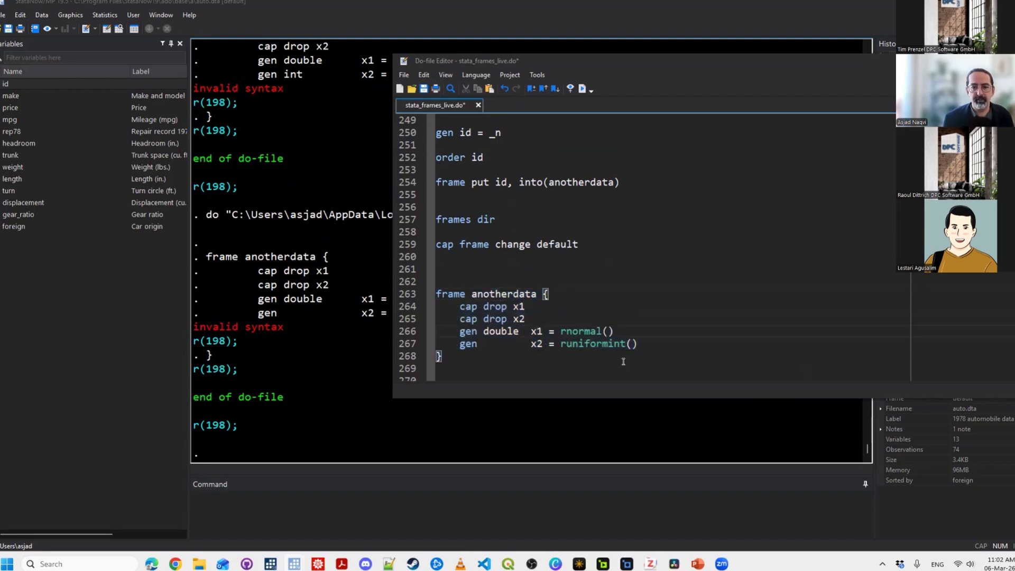
key("Right")
key("Left")
key("Left")
key("Left")
key("Left")
key("Left")
key("Left")
key("Right")
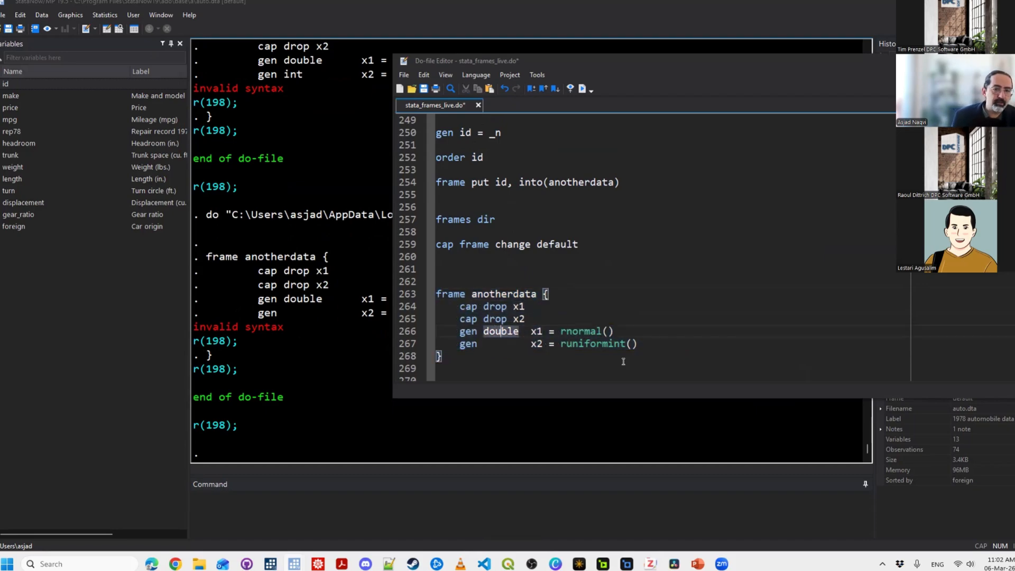
key("Left")
key("Left")
key("Left")
key("shift+Right")
key("shift+Right")
key("shift+Right")
key("shift+Right")
key("shift+Right")
key("shift+Right")
key("shift+Right")
key("shift+Right")
key("Delete")
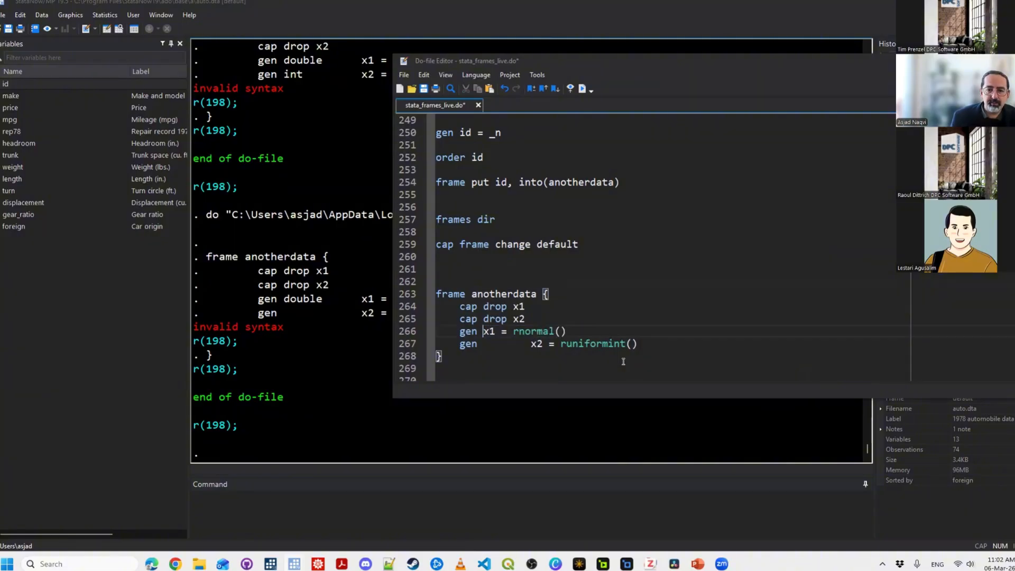
key("Delete")
key("Delete")
key("Delete")
key("Delete")
key("Delete")
key("Delete")
key("Delete")
key("Delete")
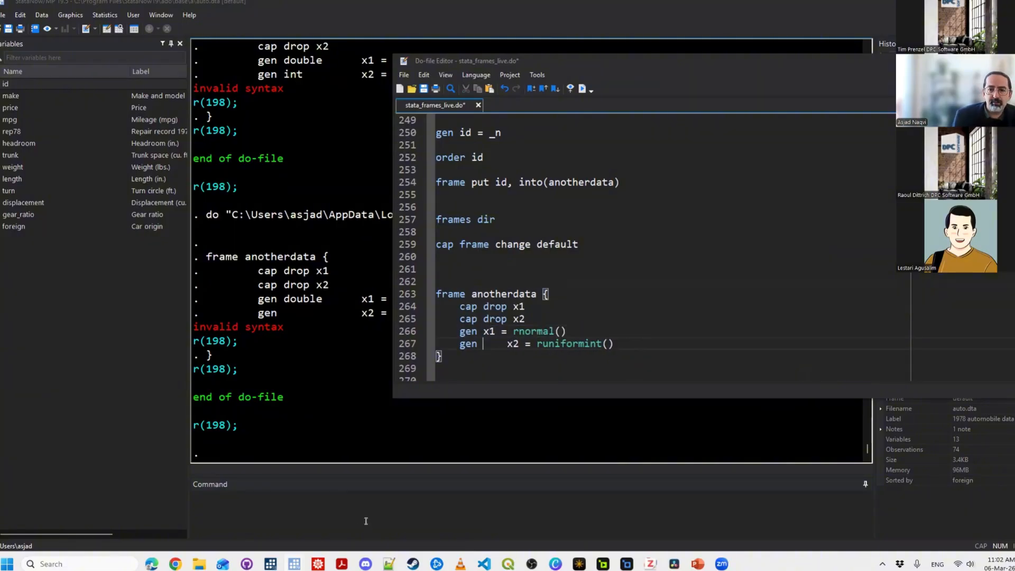
Switch the current frame to anotherdata with a direct command and browse its data.
left_click(318, 502)
type("f")
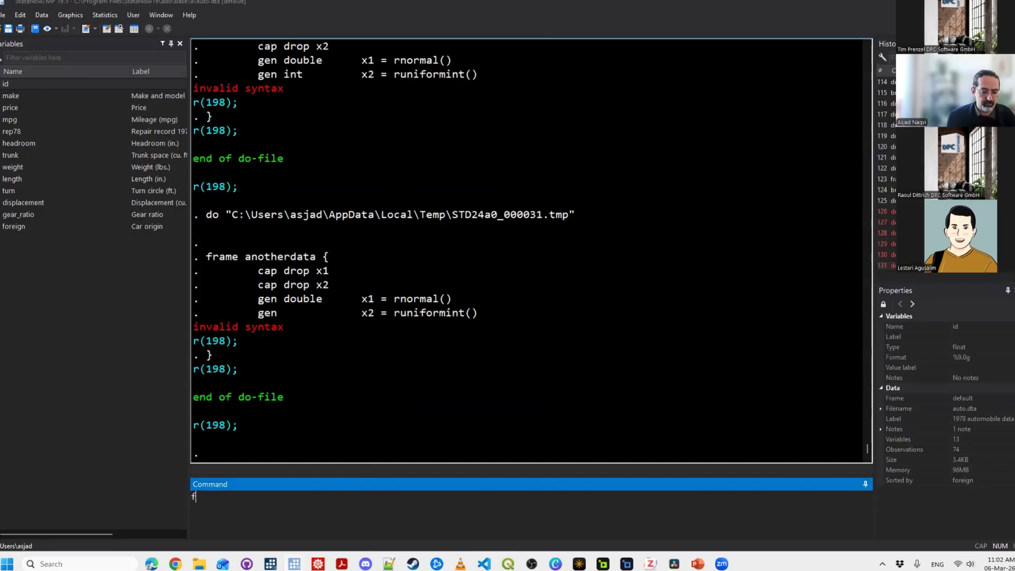
type("rame change another")
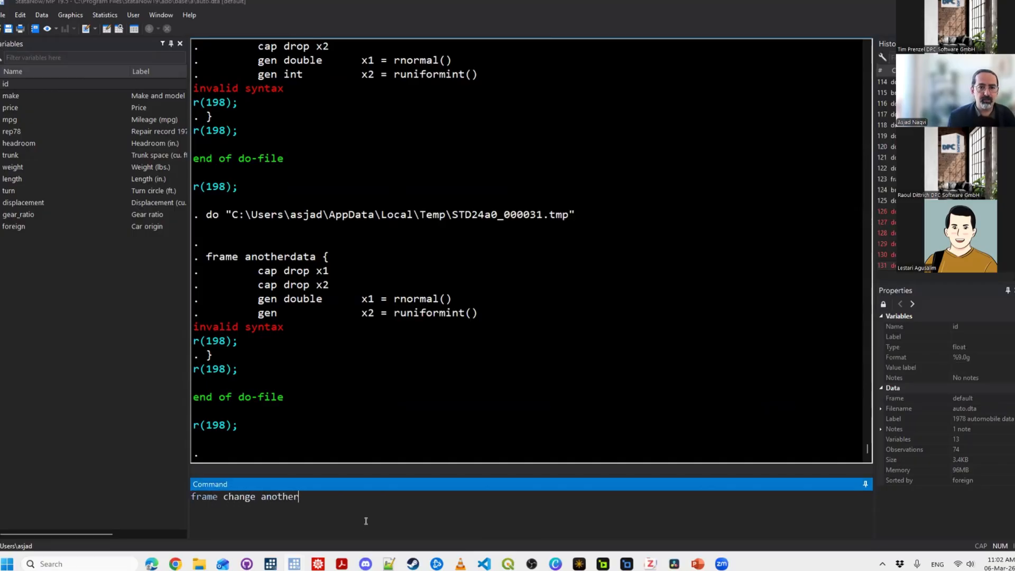
type("data")
key("Return")
type("br")
key("Return")
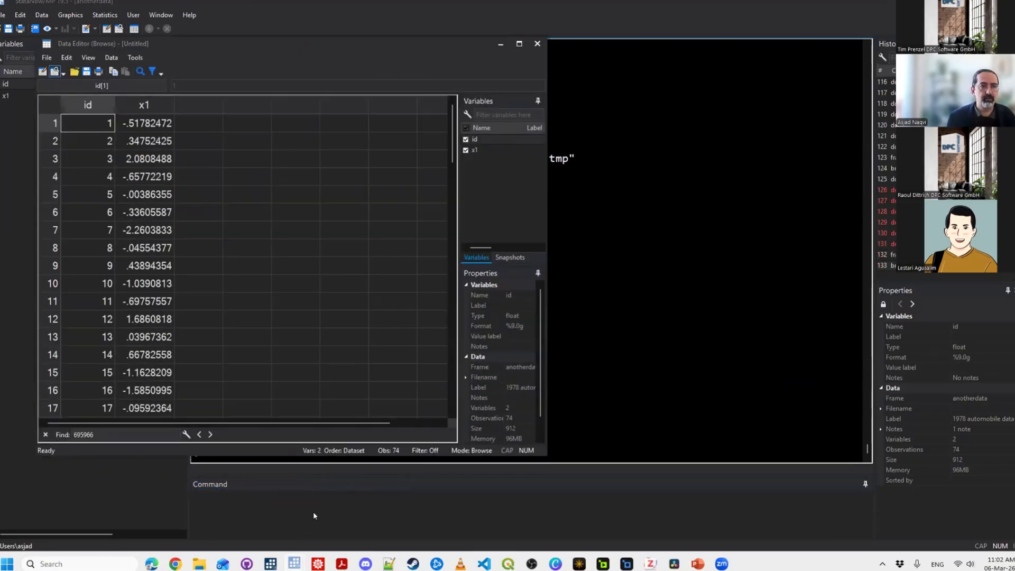
Set the runiformint() arguments in the gen x2 line to 1, 5 and run only that line.
key("super+7")
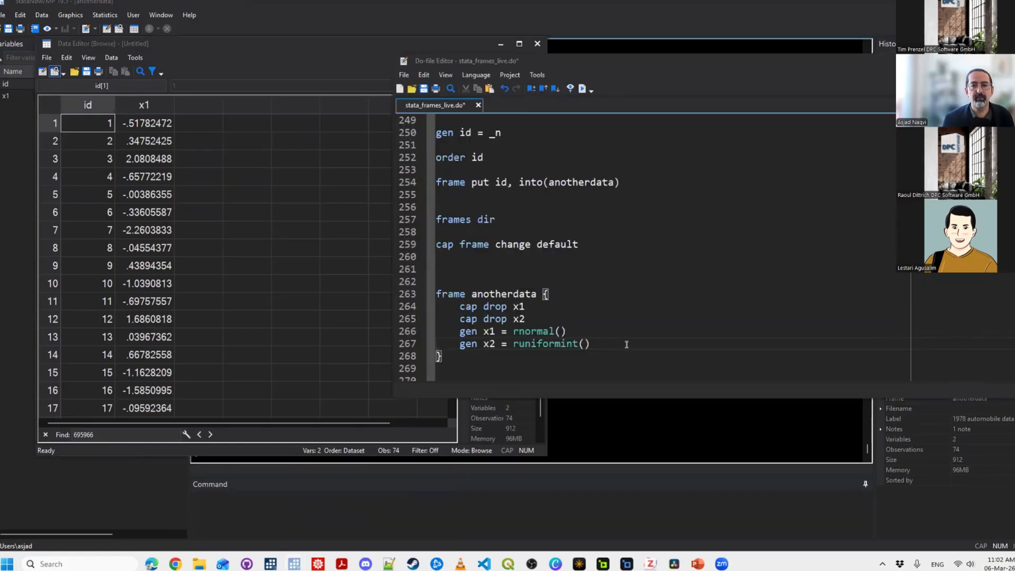
left_click(585, 343)
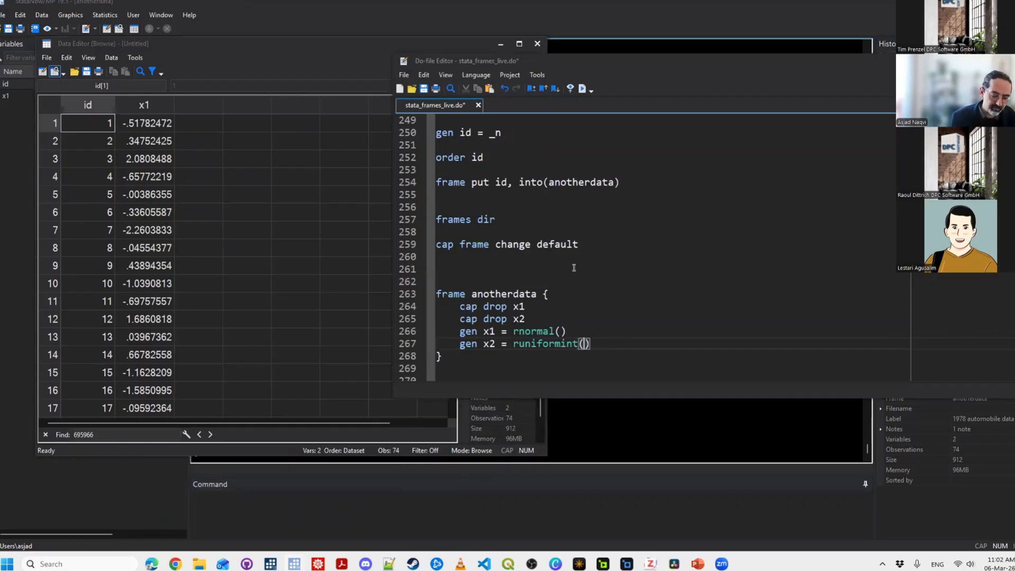
type("1, 5")
key("ctrl+s")
scroll(634, 235, "down", 3)
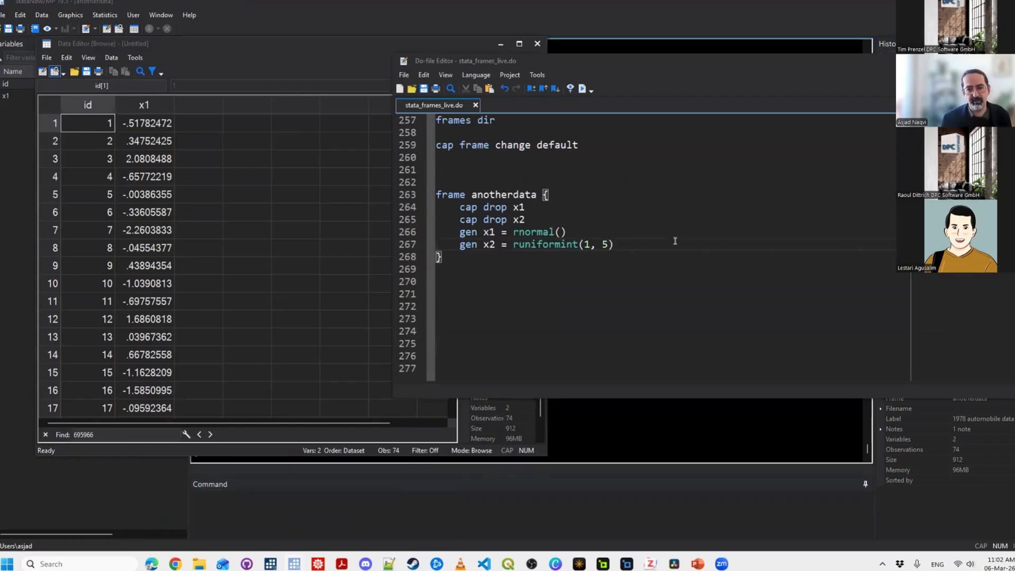
key("shift+Home")
key("shift+Home")
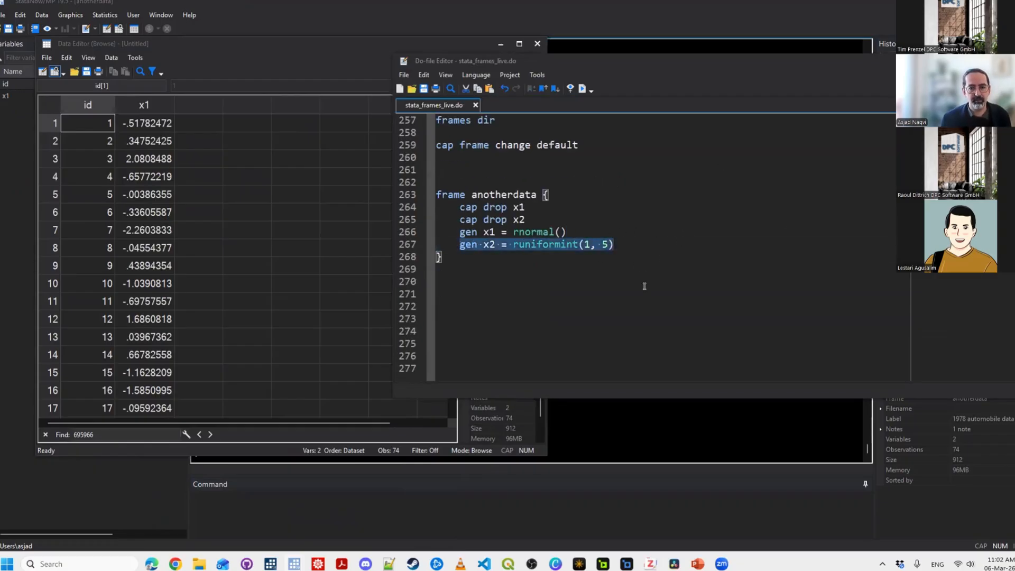
key("ctrl+d")
Change the upper limit of runiformint() in the gen x2 line to 10 and save the do-file.
left_click(603, 244)
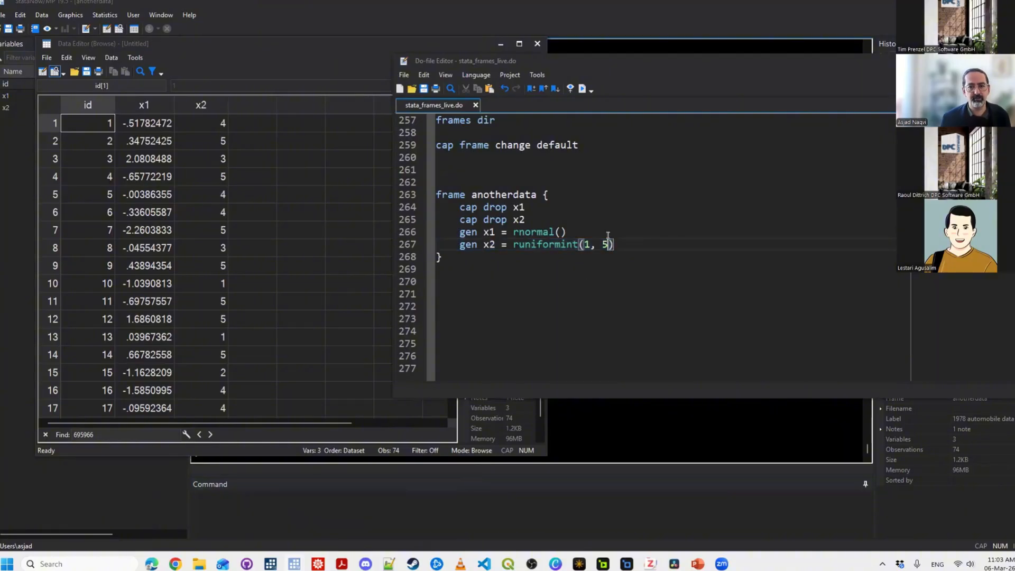
type("10")
key("ctrl+s")
Run the do-file lines from cap frame change default through the end of the frame anotherdata block.
scroll(539, 333, "up", 2)
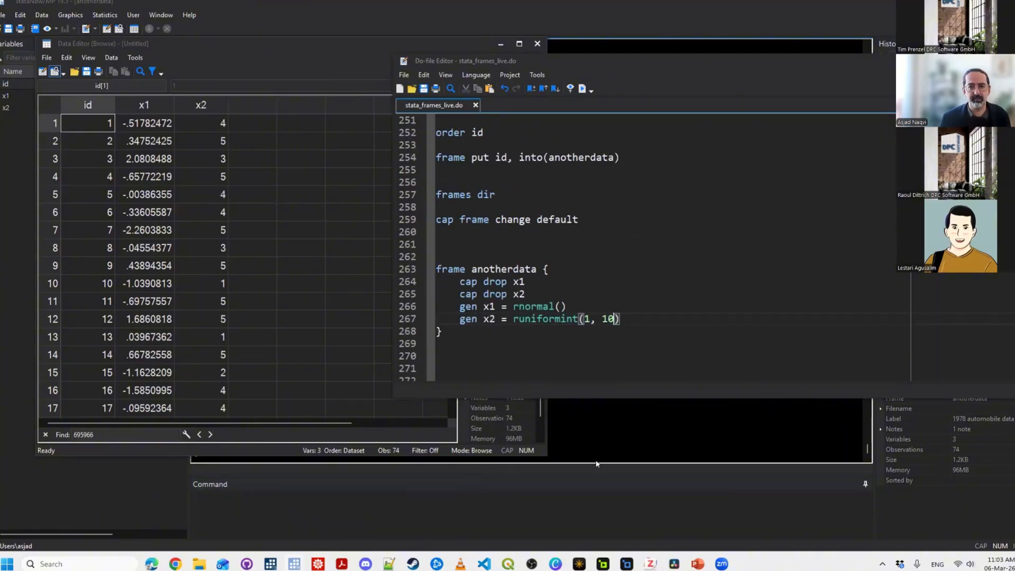
left_click_drag(578, 220, 454, 356)
key("ctrl+d")
key("ctrl+d")
left_click(403, 481)
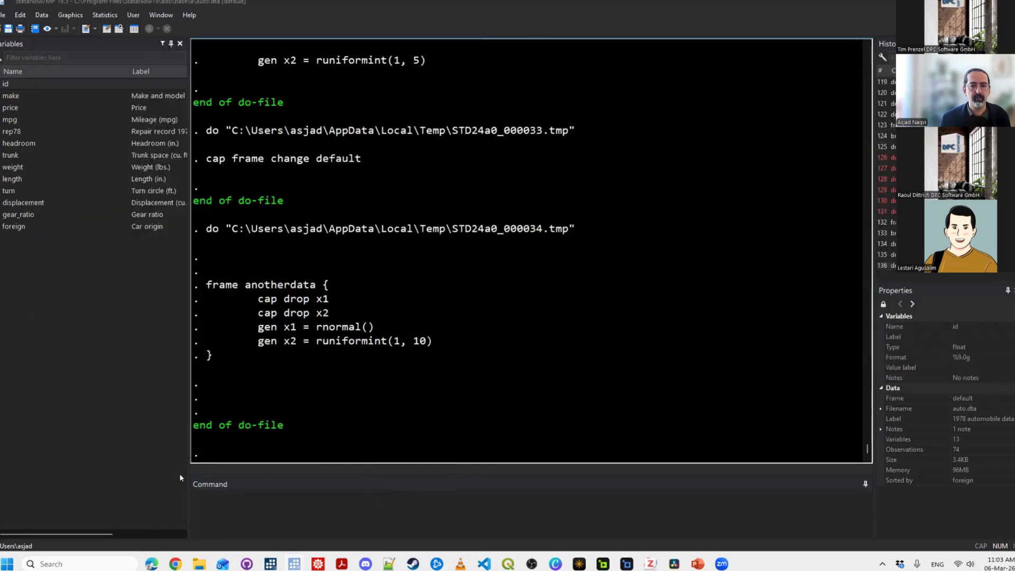
Add the line frame anotherdata: summ below the frame anotherdata block, run only that line, and move the do-file window off the results.
key("super+7")
left_click(563, 340)
scroll(563, 340, "down", 2)
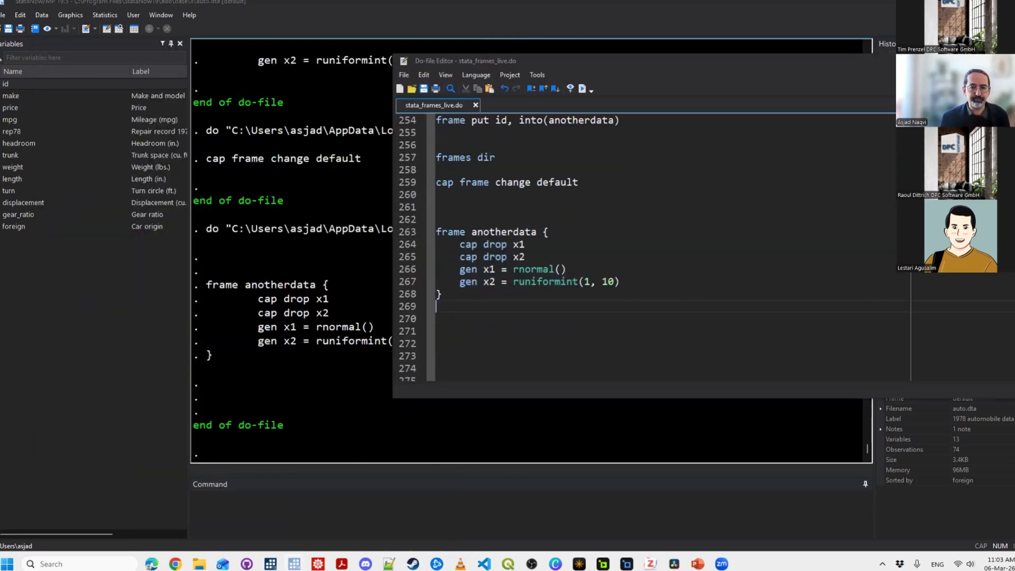
key("Return")
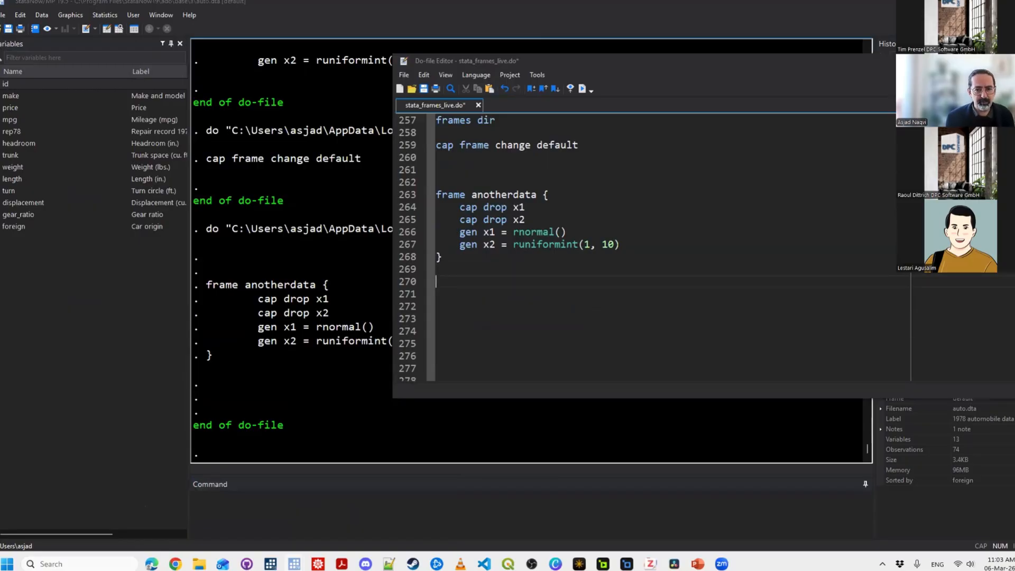
scroll(562, 340, "up", 1)
key("Return")
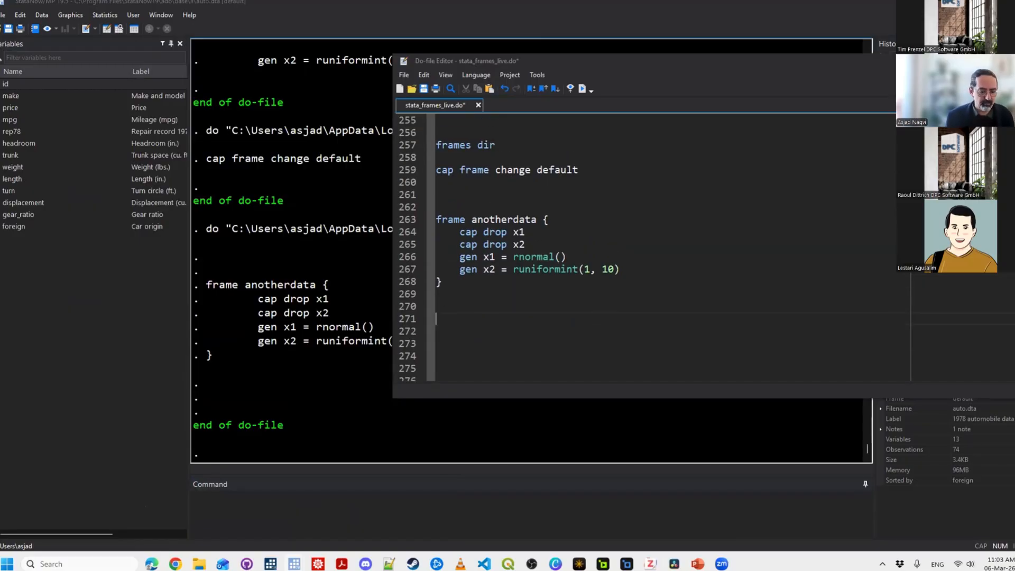
type("frame another")
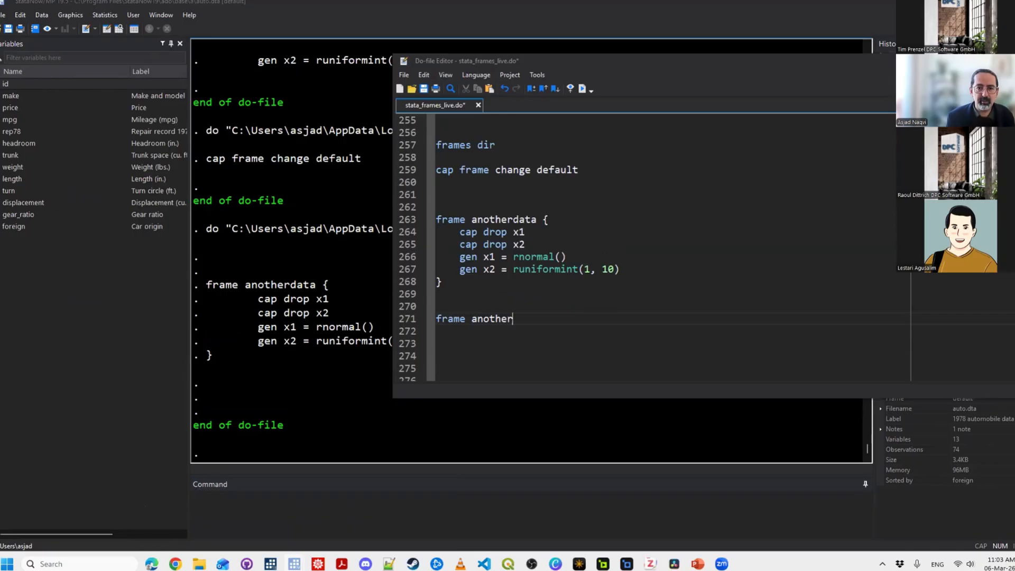
type("data: ")
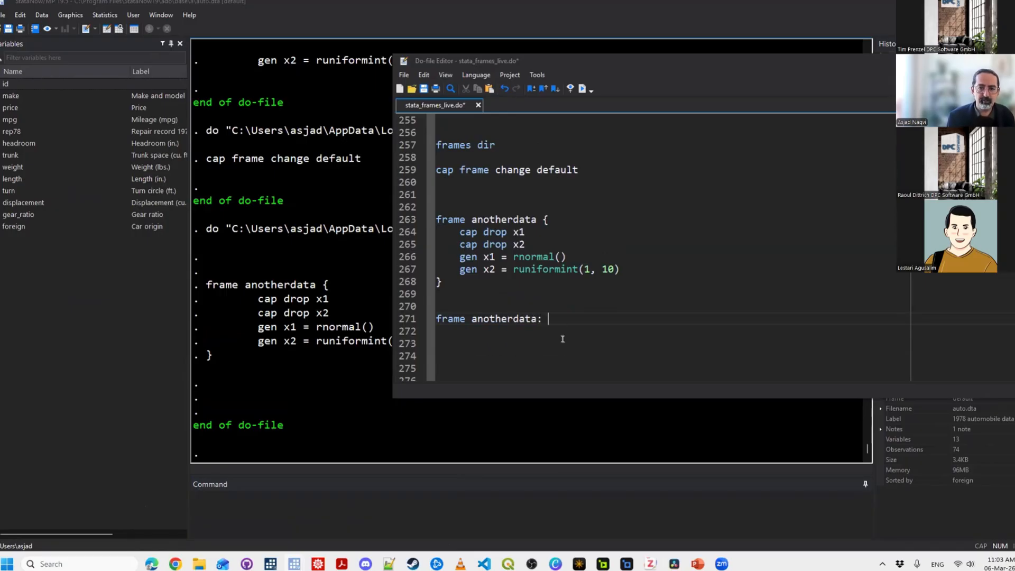
type("summ")
key("shift+Home")
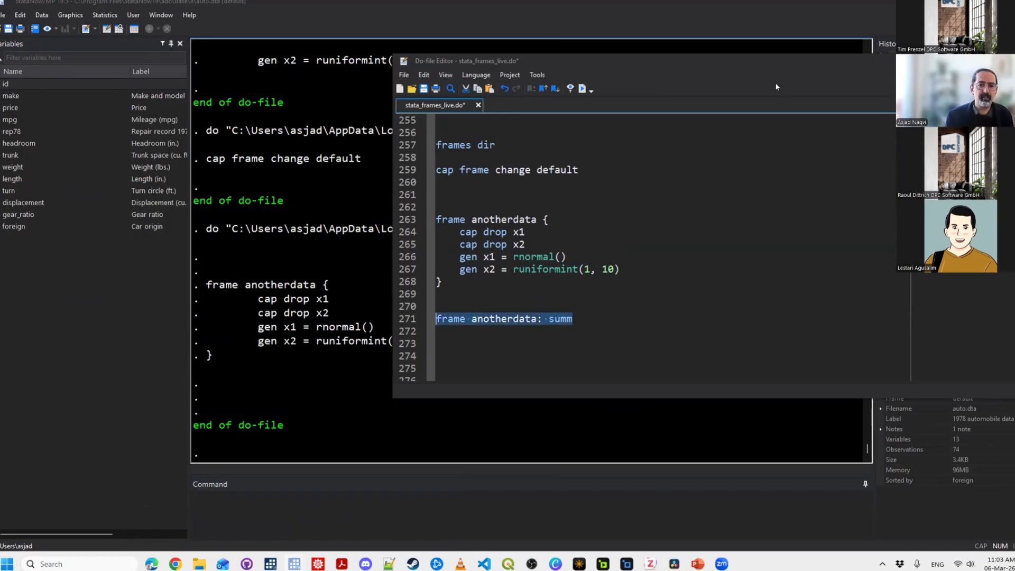
key("ctrl+d")
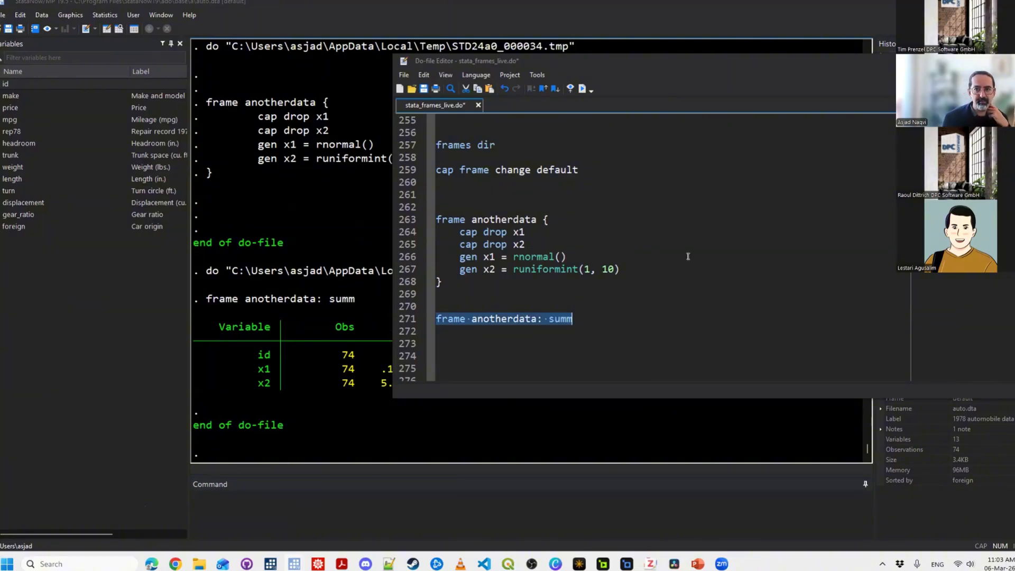
left_click_drag(576, 60, 703, 66)
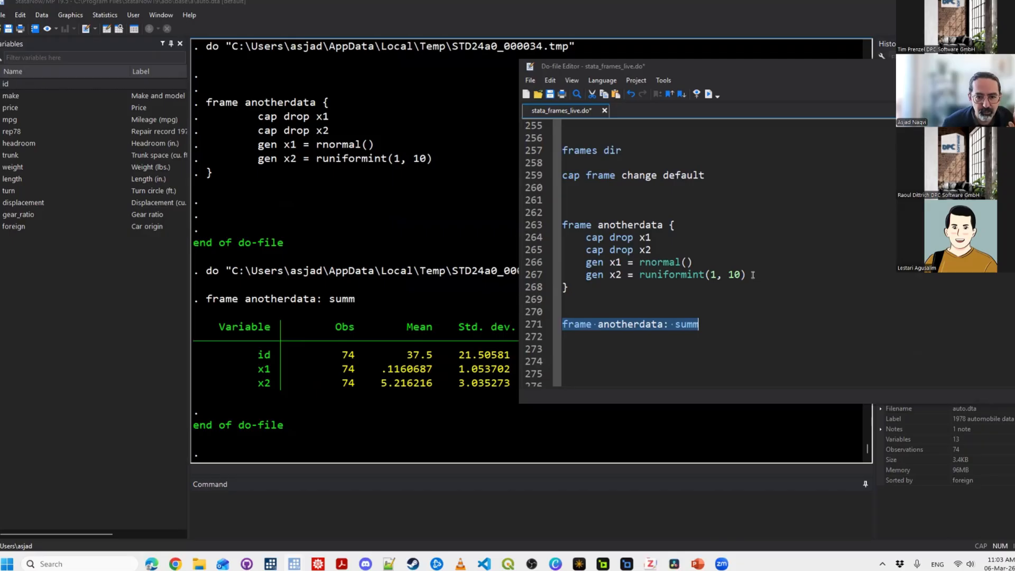
Write the line frlink 1:1 id, frame(anotherdata) below the summ line in the do-file.
key("Up")
key("Up")
key("Up")
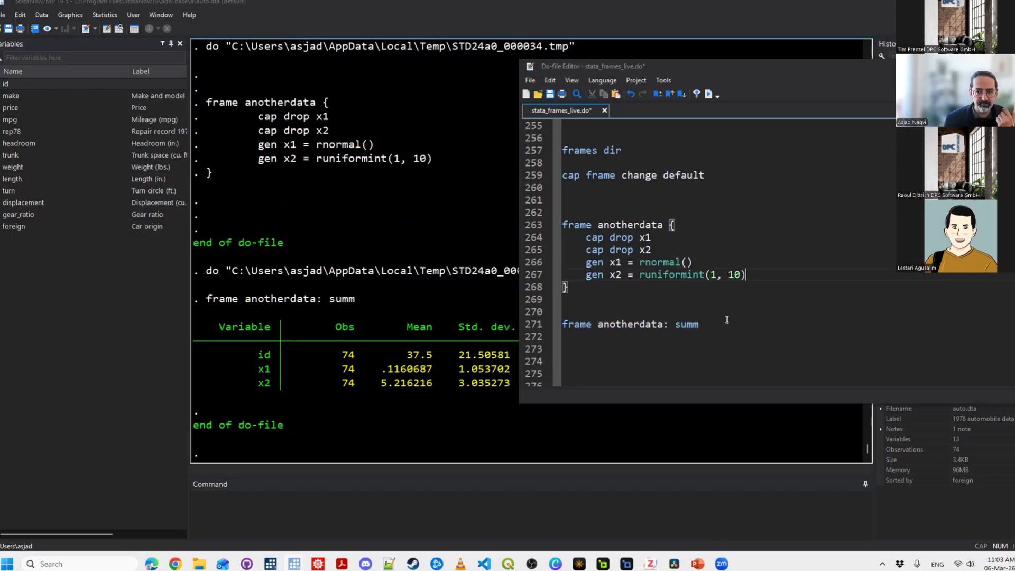
key("Down")
key("Down")
key("Down")
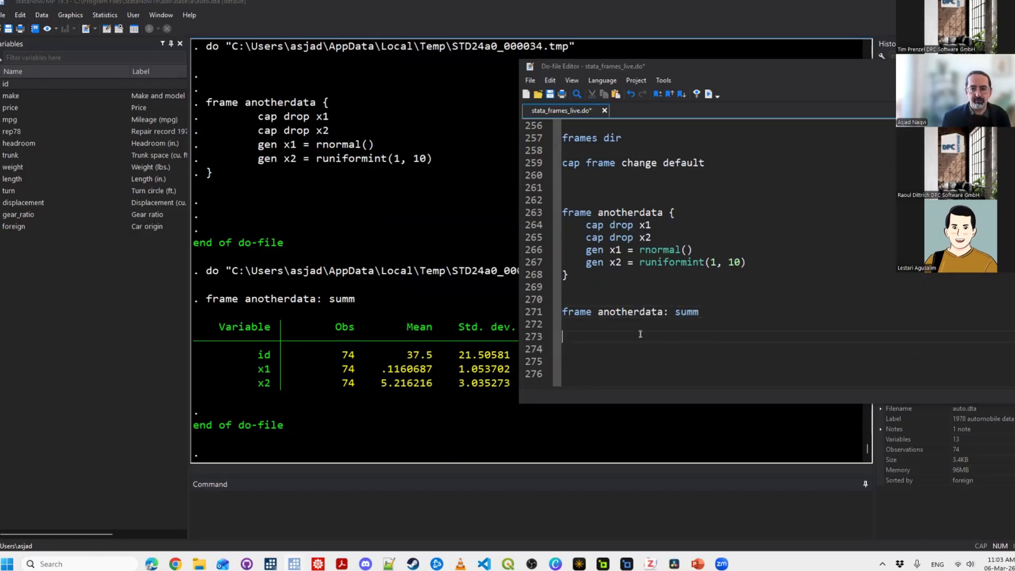
type("frl")
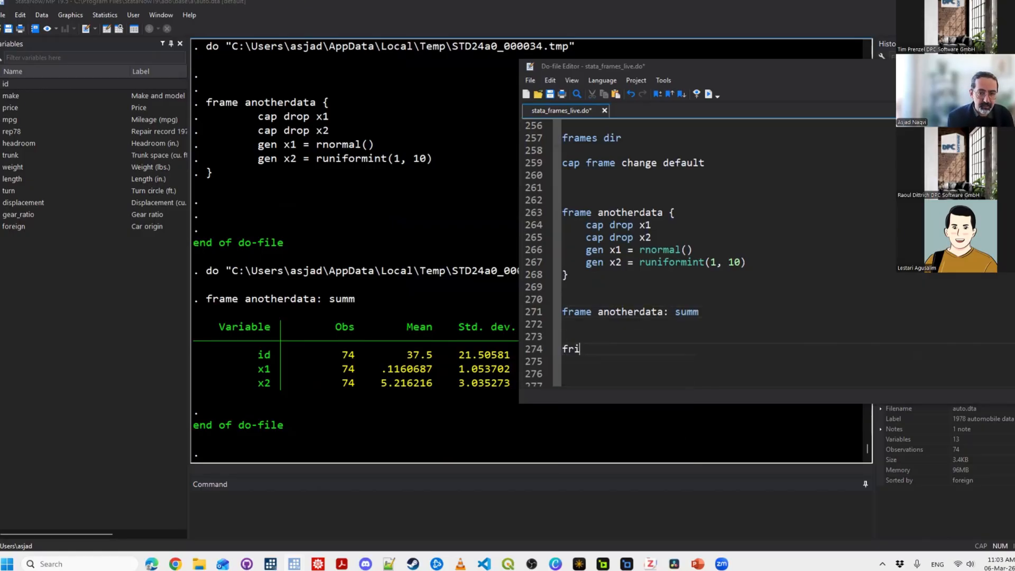
type("ink ")
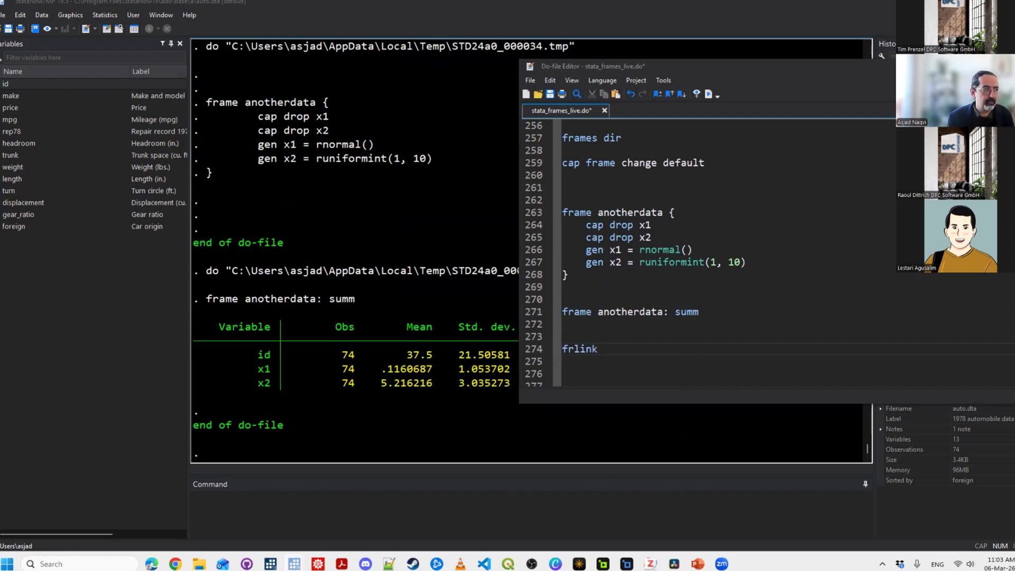
type("1:1 ")
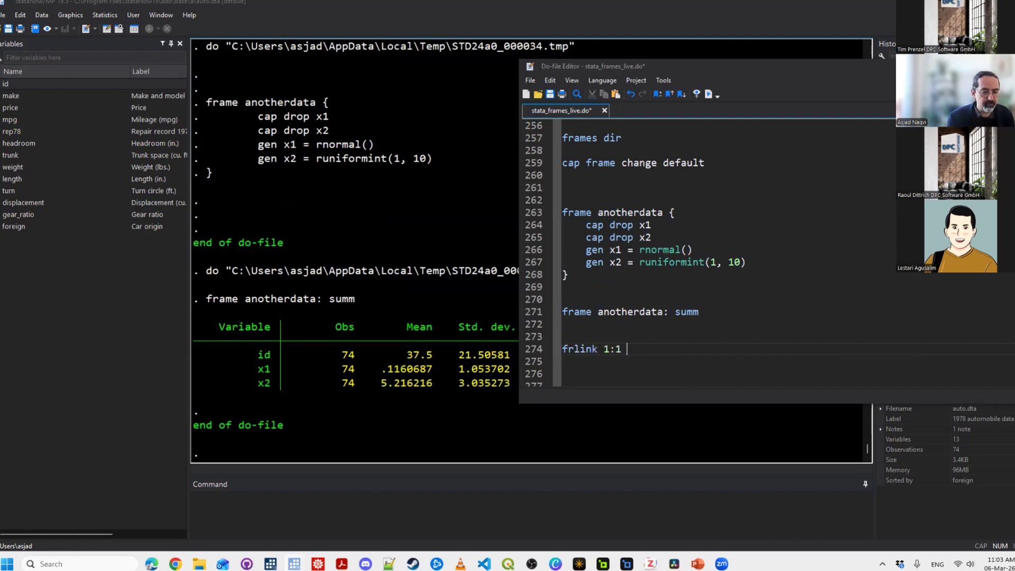
type("id")
key("BackSpace")
type(", from(o")
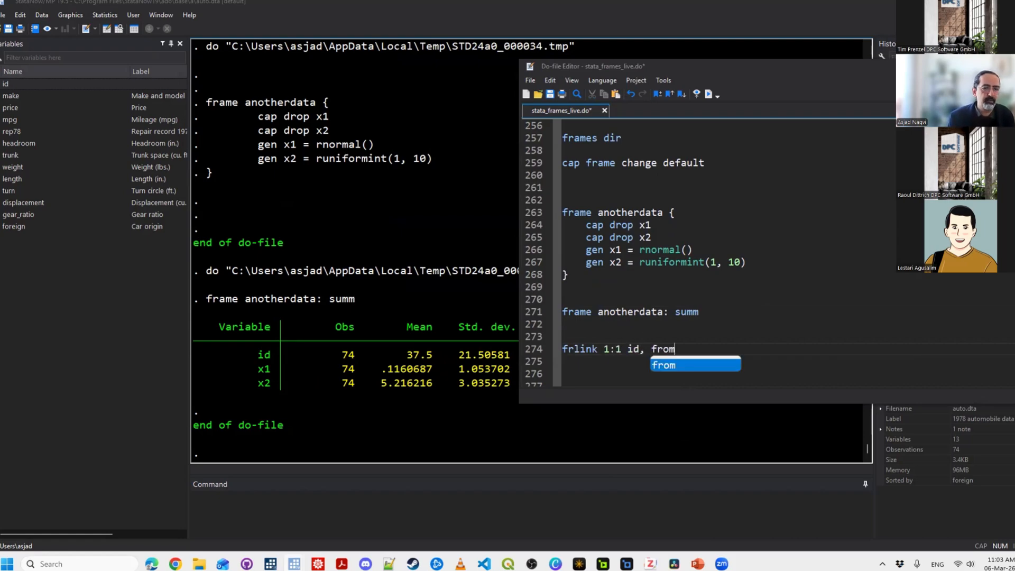
key("BackSpace")
key("BackSpace")
key("BackSpace")
key("BackSpace")
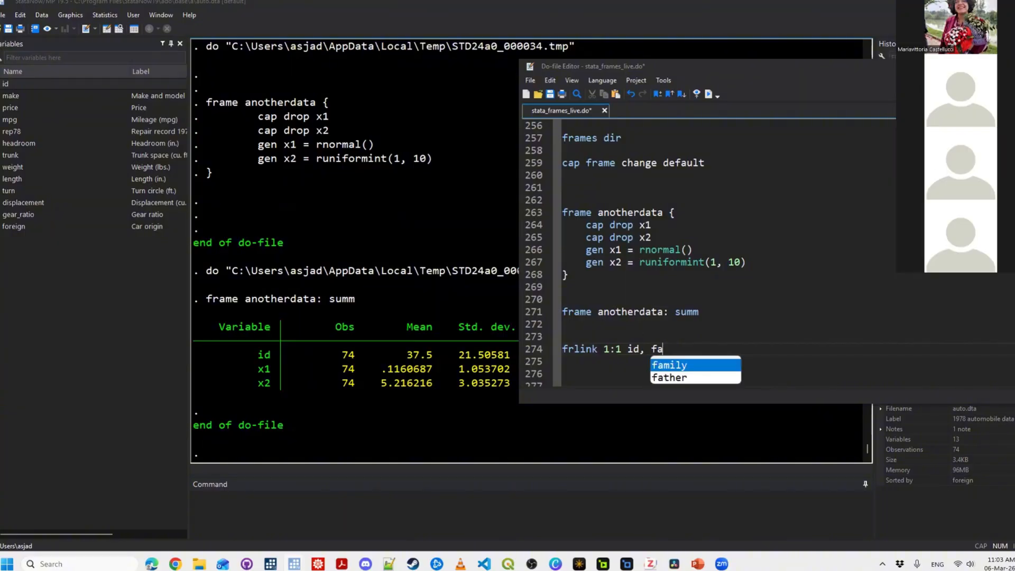
type("ame")
key("BackSpace")
type("(otherdata")
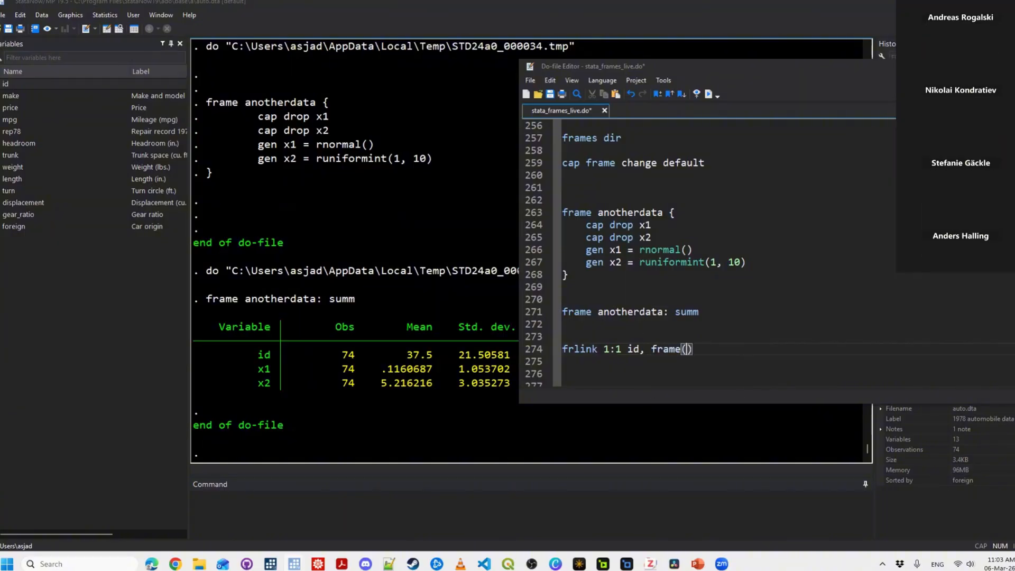
key("Left")
key("Left")
key("Left")
key("Left")
key("Left")
key("Left")
key("Left")
key("Left")
key("Left")
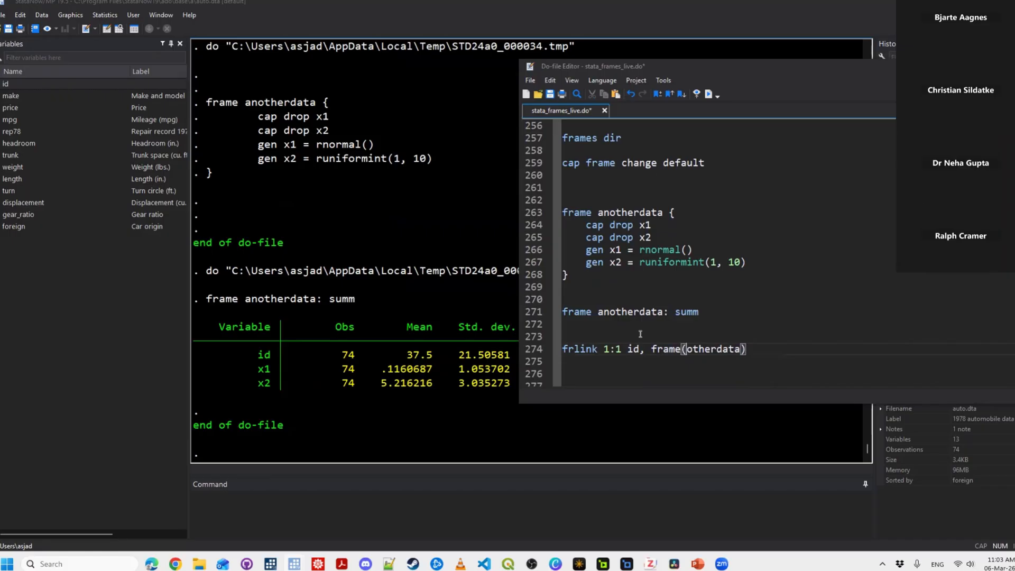
type("an")
Run only the frlink line to link the default frame to anotherdata.
key("Home")
key("shift+End")
key("ctrl+d")
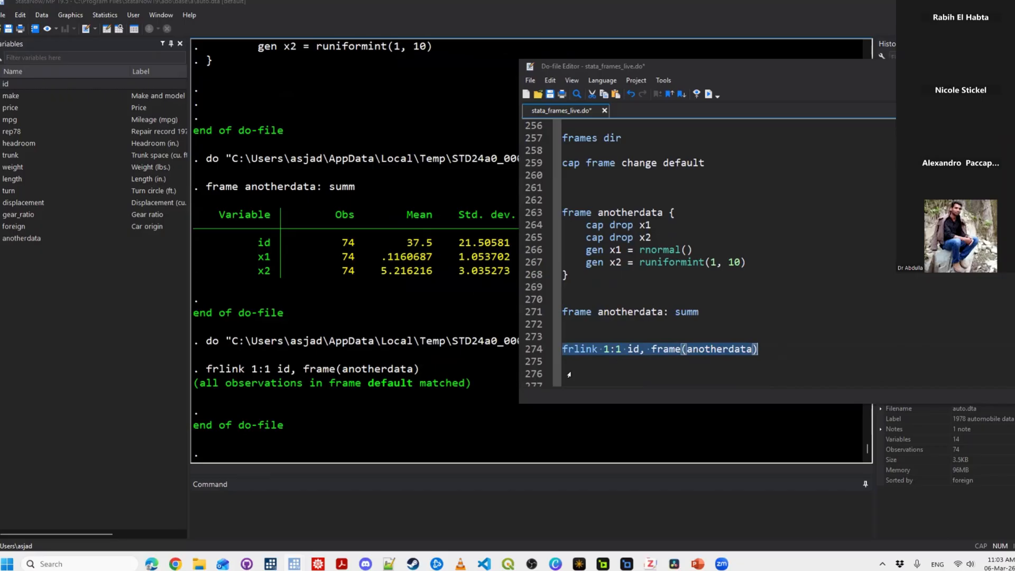
Browse the current frame's data, close the browser, and summarize the variable anotherdata with direct commands.
left_click(408, 516)
type("br")
key("Return")
key("alt+F4")
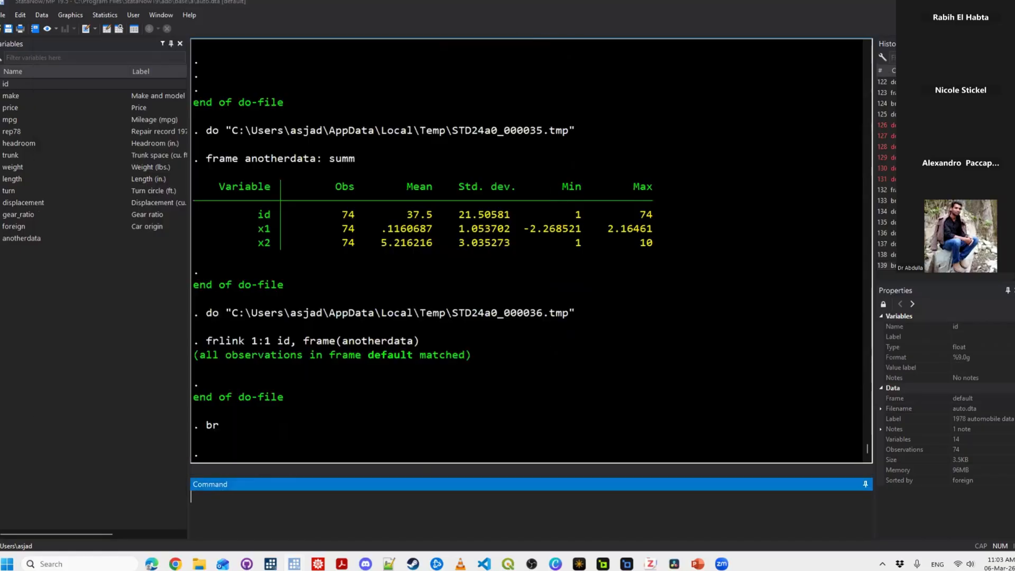
type("summ anotherdata")
key("Return")
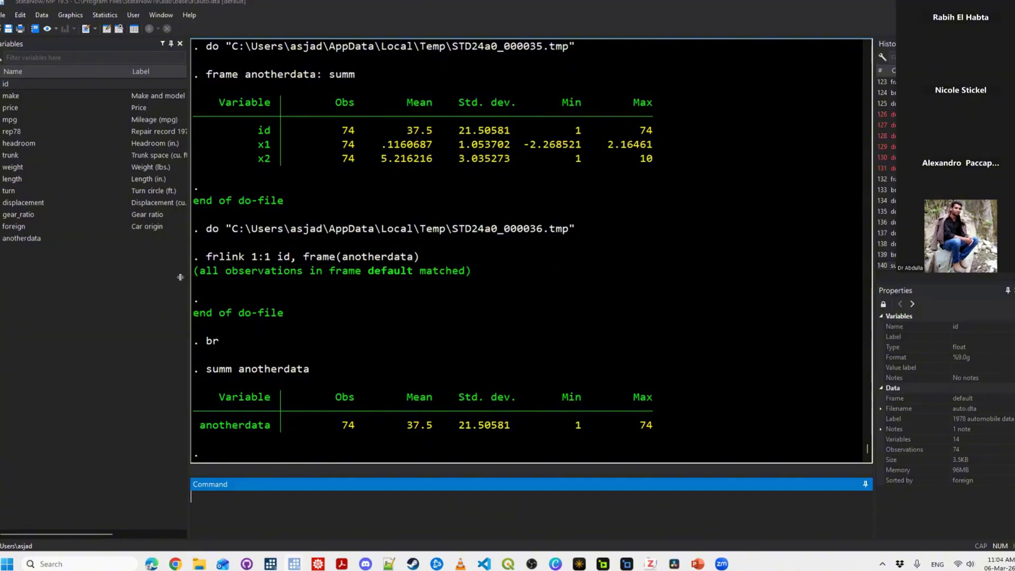
left_click_drag(189, 275, 167, 274)
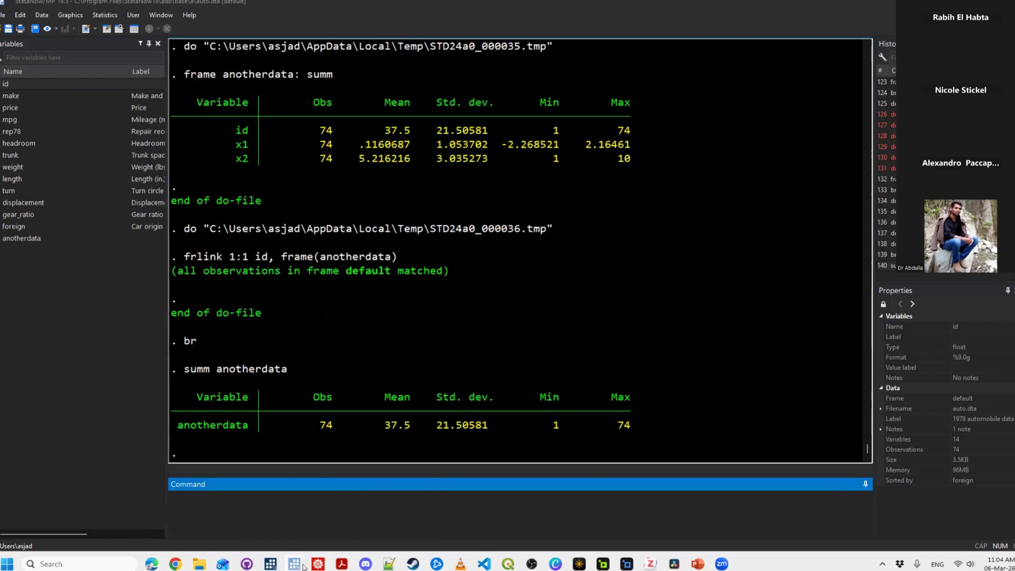
Add the option generate(_link) to the frlink line and run only that line.
key("super+7")
left_click(704, 349)
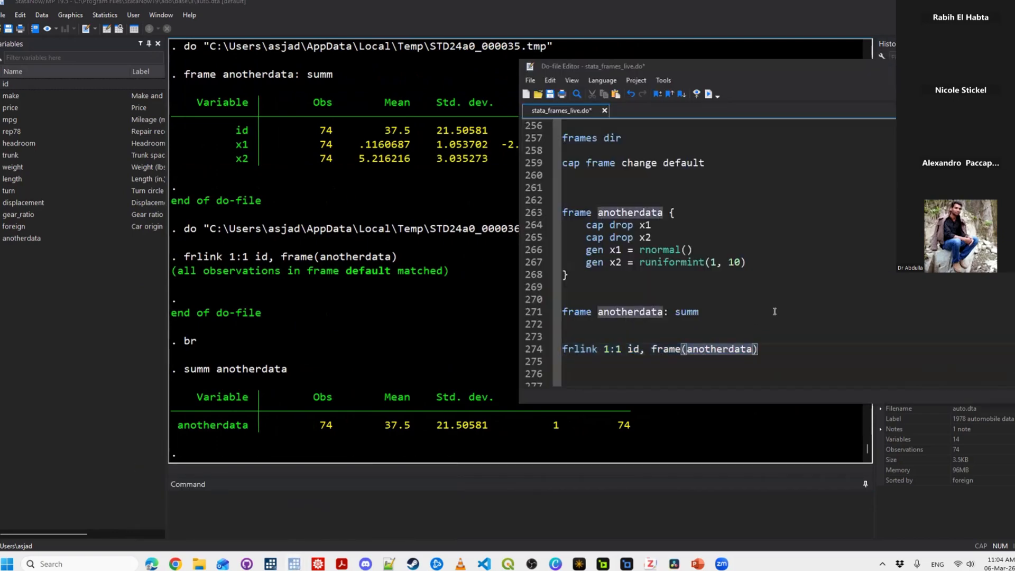
key("End")
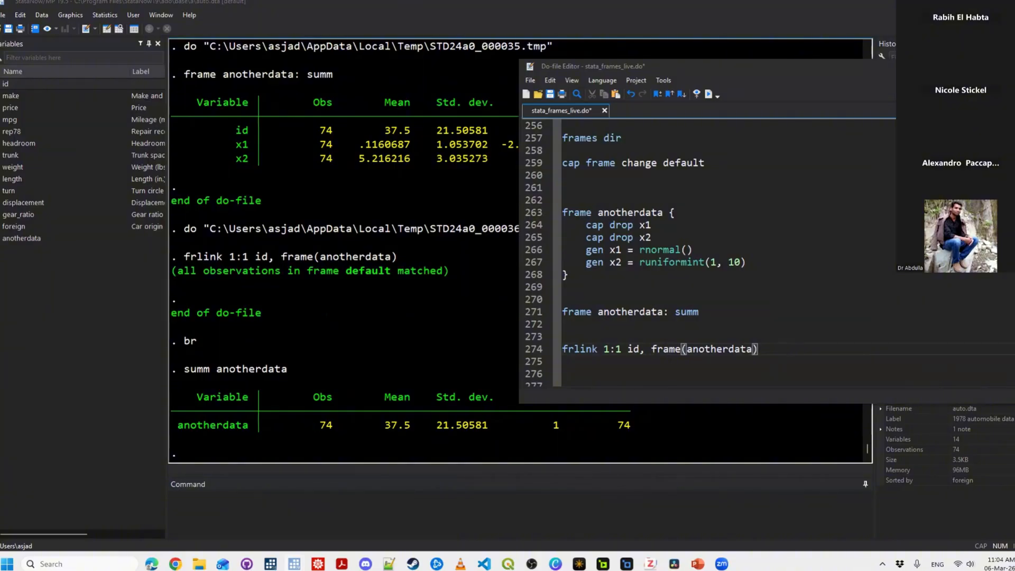
type("gene")
key("Tab")
type("(_")
type("link)")
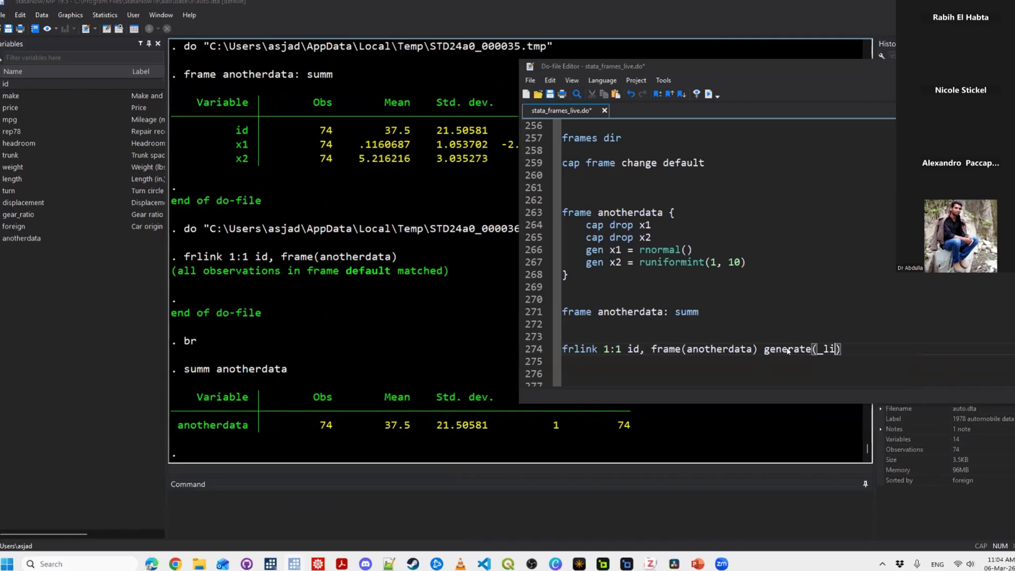
key("shift+Home")
key("ctrl+d")
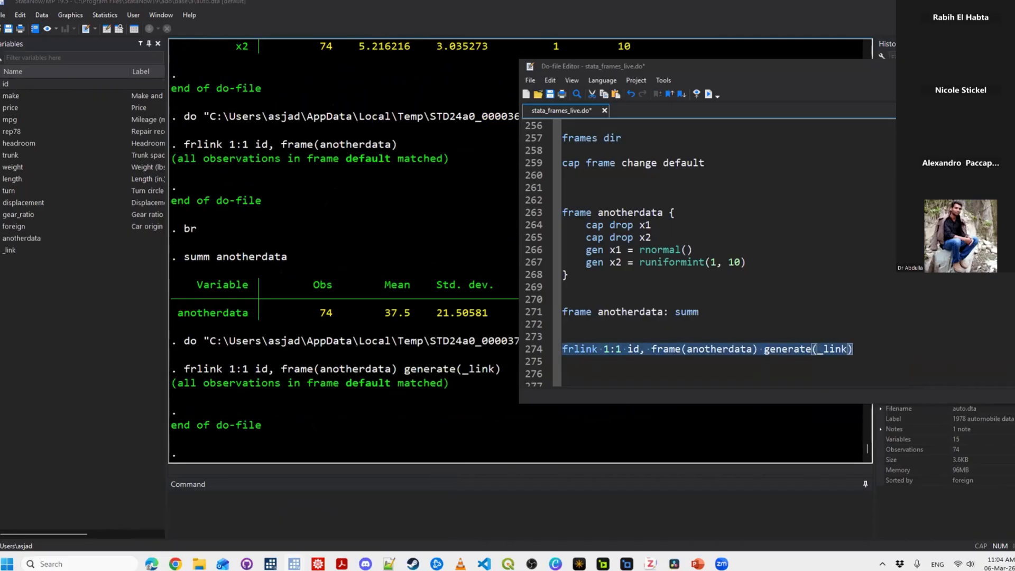
Tabulate the _link variable with a direct command and look through the resulting table.
left_click(394, 516)
type("tab _link")
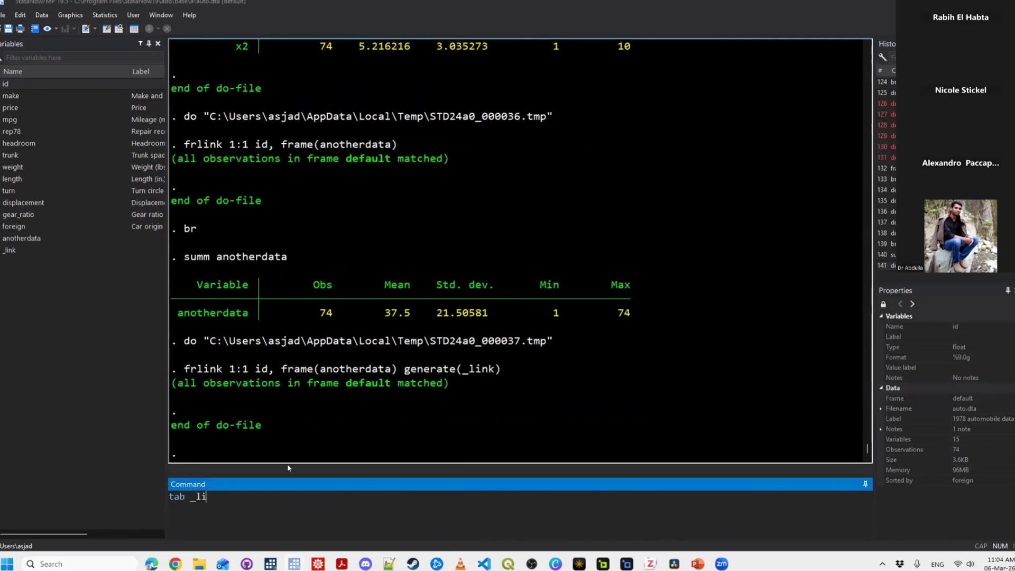
key("Return")
scroll(482, 448, "up", 8)
scroll(482, 448, "down", 8)
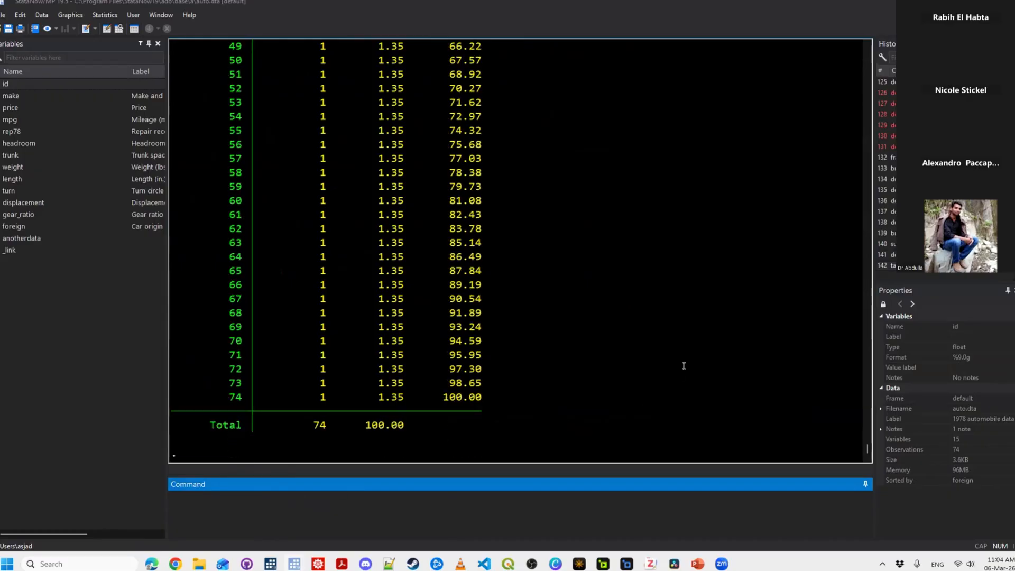
Return to the do-file and insert seven blank lines below the frlink line.
left_click(410, 500)
key("Down")
key("Down")
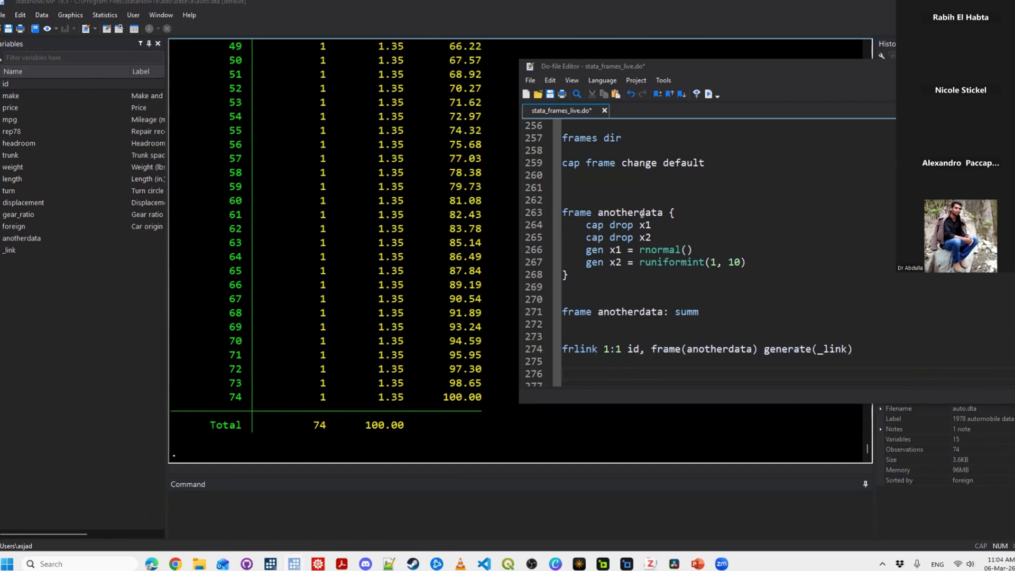
key("Return")
key("Return")
key("Return")
key("Return")
key("Return")
key("Return")
key("Return")
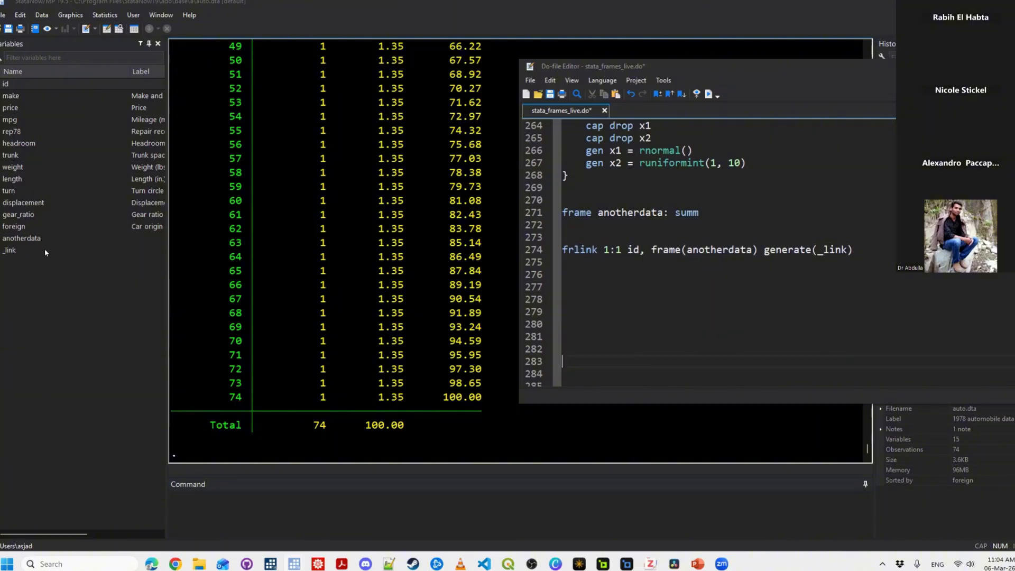
Write frget x1 x2, from(_link) a few lines below the frlink line and run only that line.
left_click(630, 301)
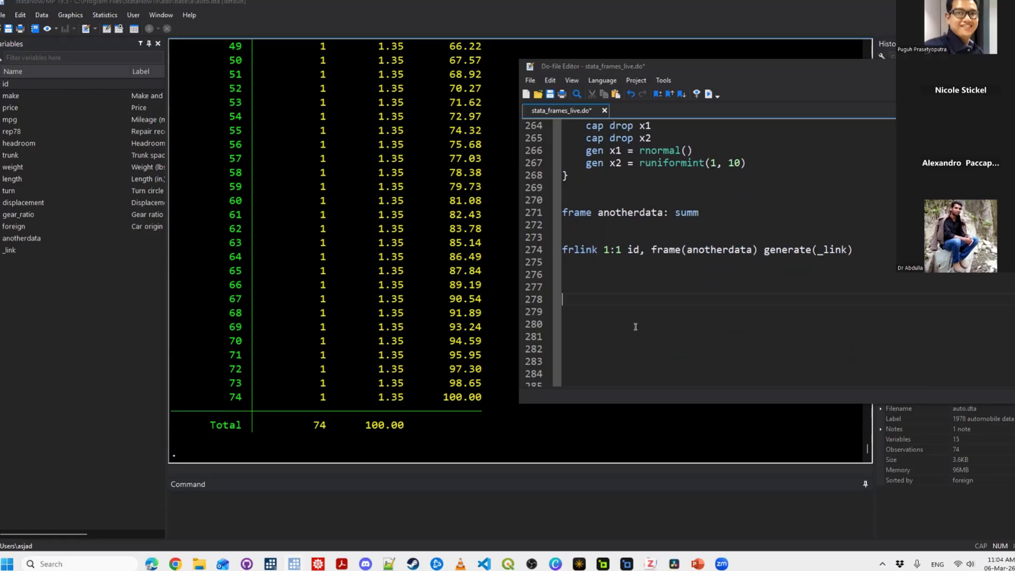
scroll(617, 181, "up", 1)
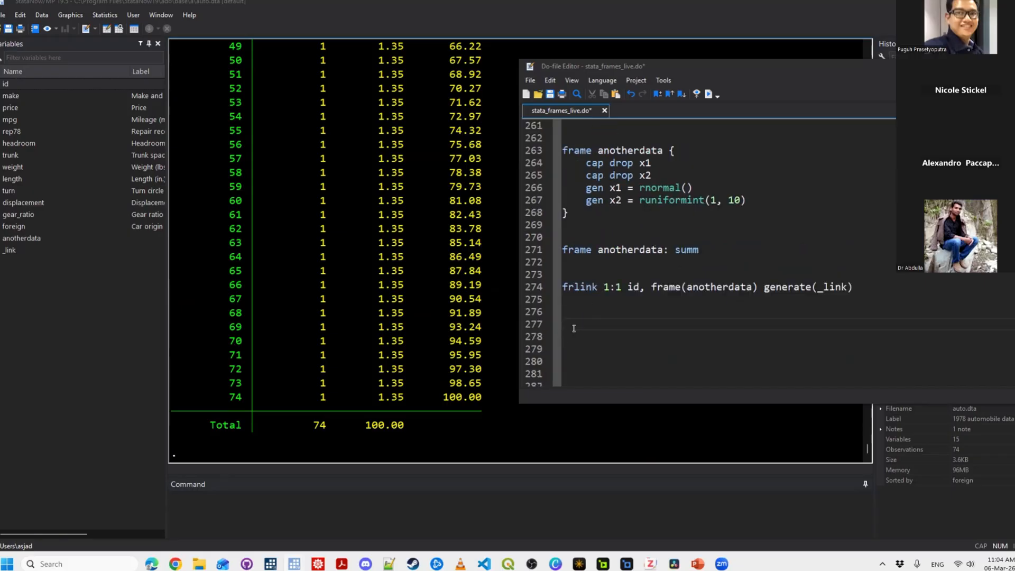
type("f")
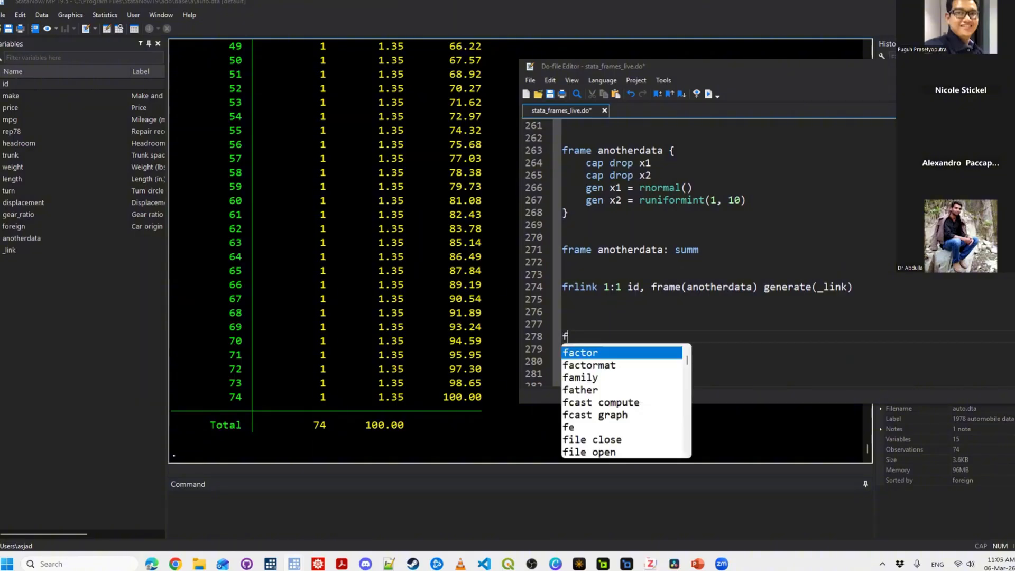
type("rget x")
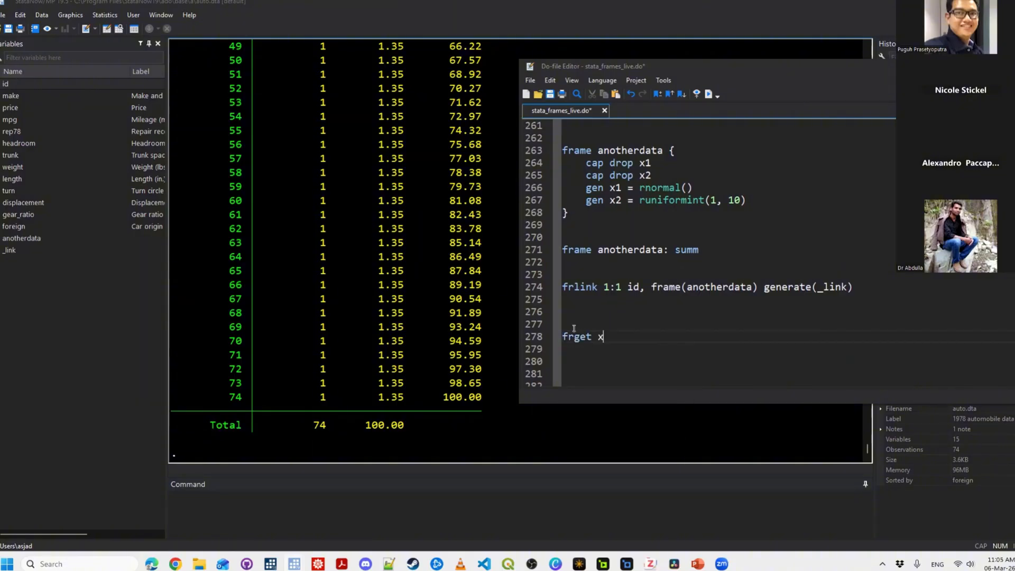
type("1 x2, from(_;")
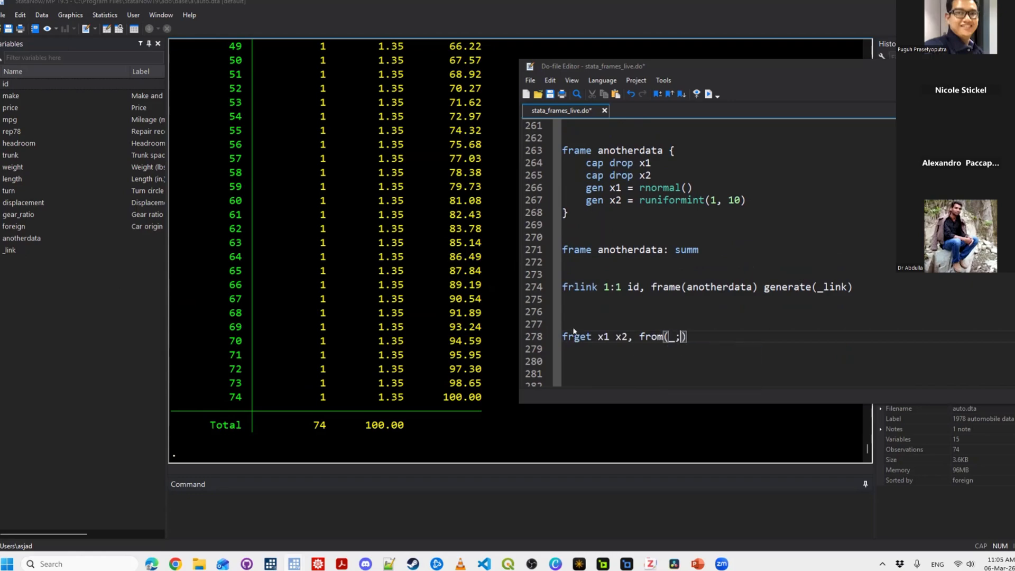
key("BackSpace")
type("link)")
key("shift+Home")
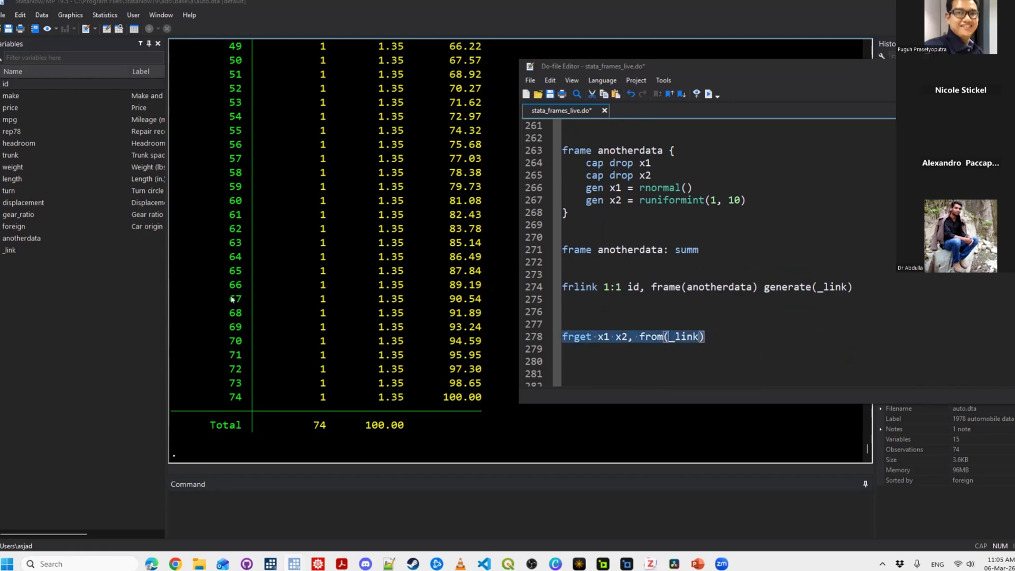
key("ctrl+d")
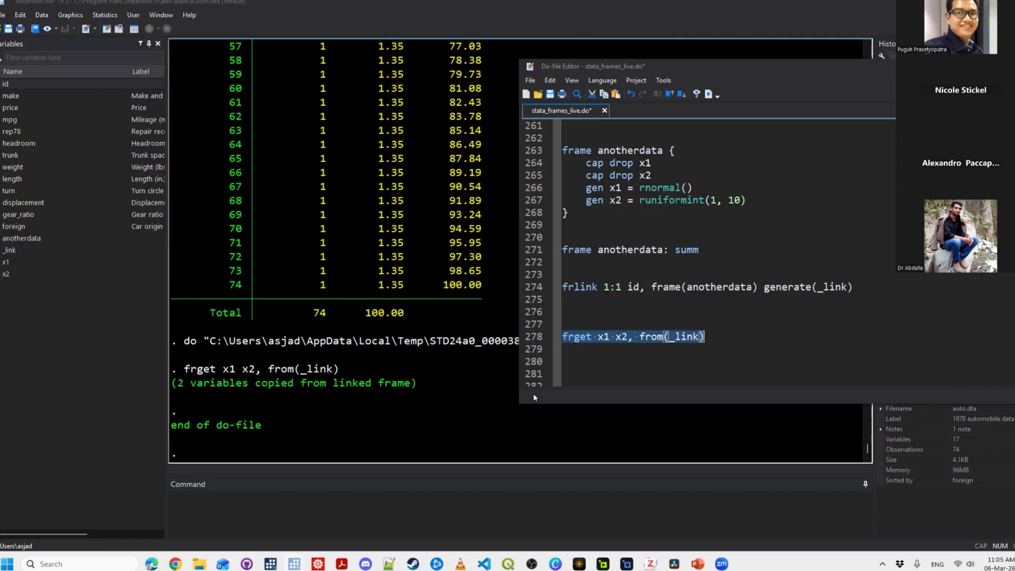
left_click(668, 356)
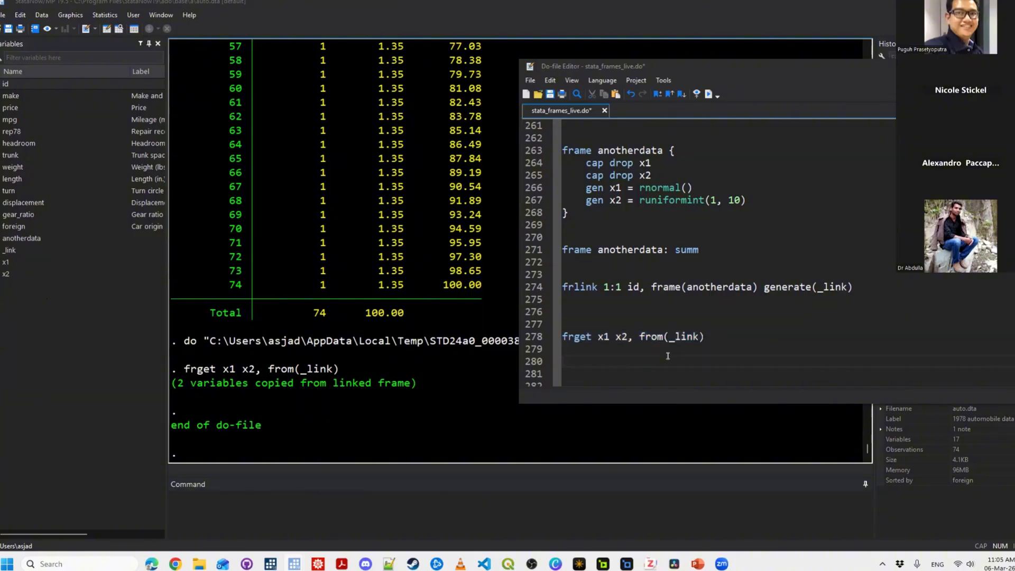
key("Return")
key("Return")
key("Up")
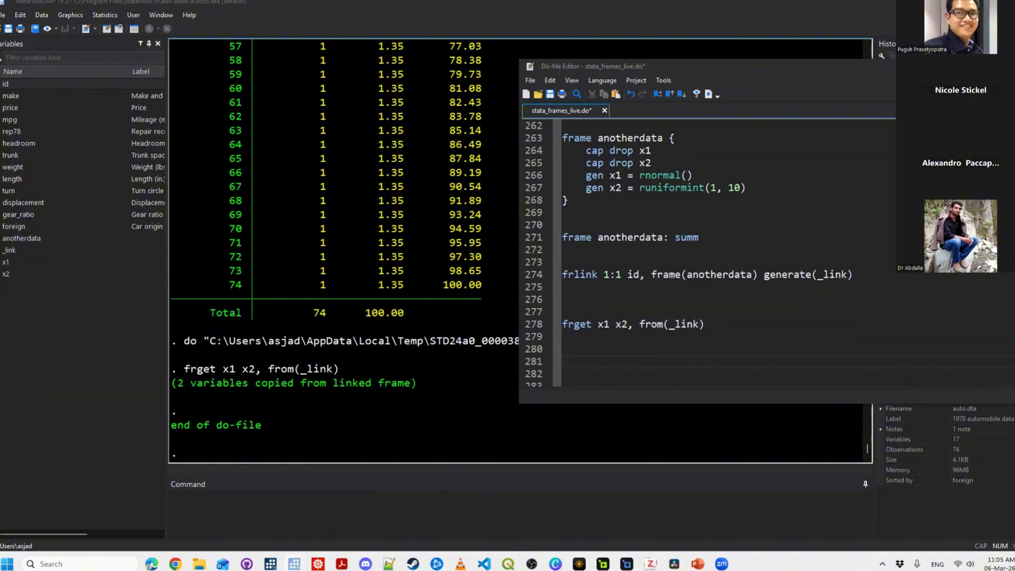
type("rege")
key("BackSpace")
key("BackSpace")
key("BackSpace")
key("BackSpace")
type("feget")
key("BackSpace")
key("BackSpace")
key("BackSpace")
key("BackSpace")
key("BackSpace")
type("rg")
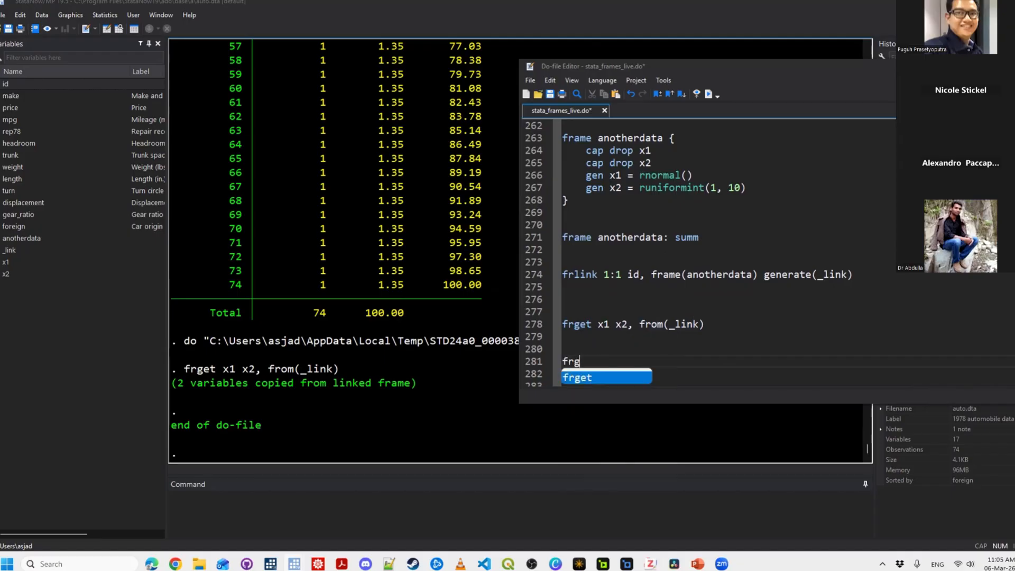
type("et ")
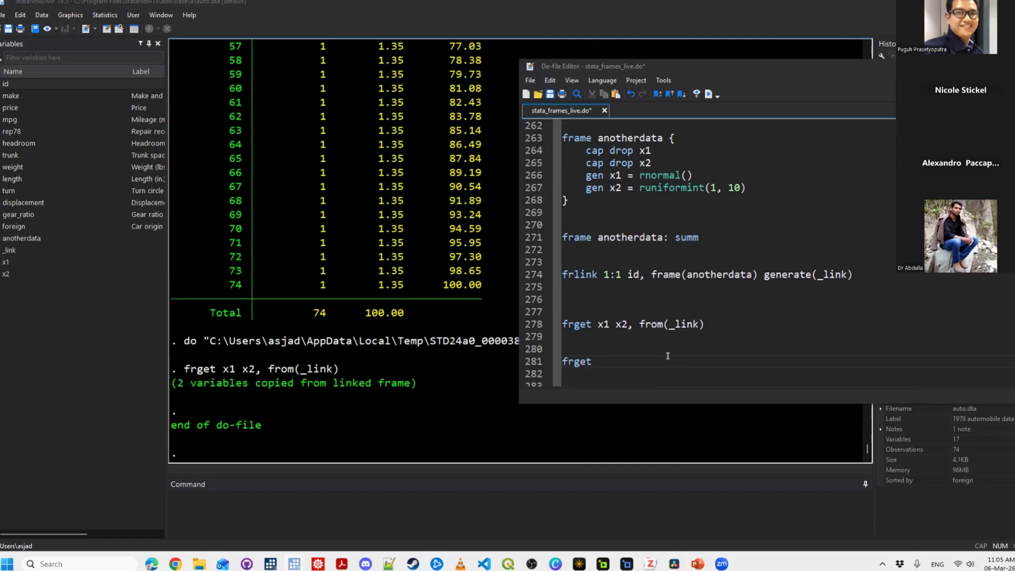
type("x1x2 = x")
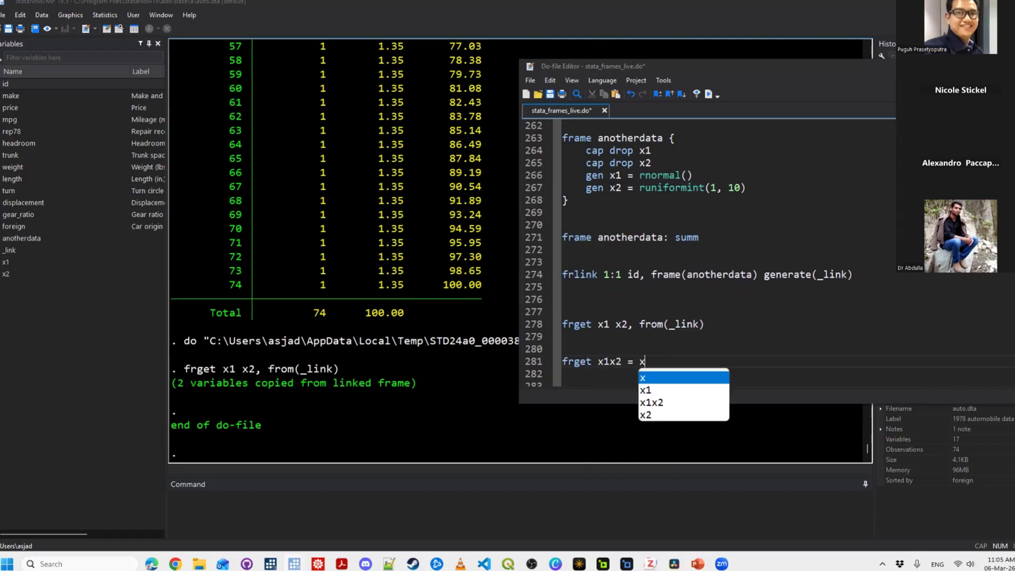
key("Escape")
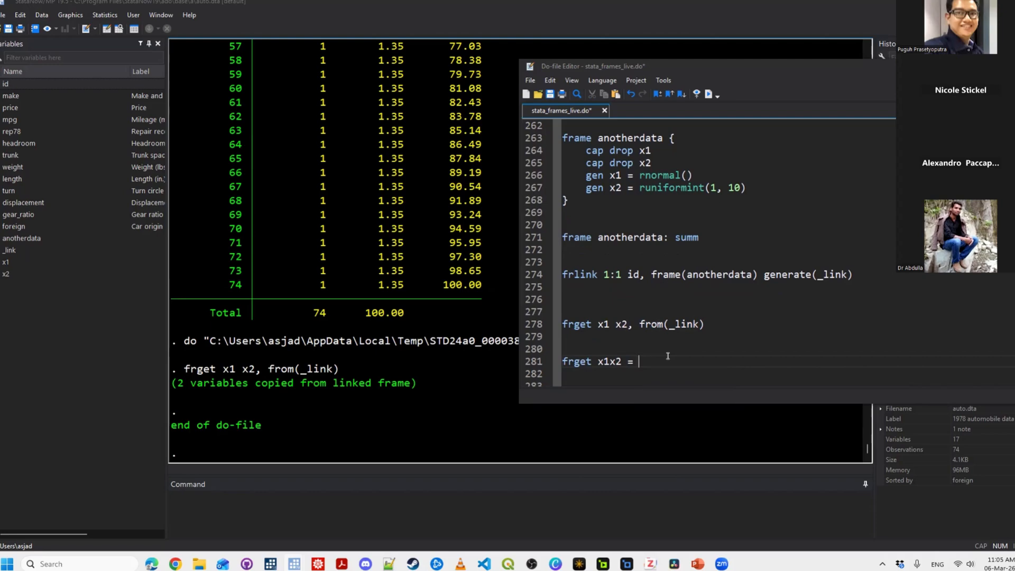
type("1 +")
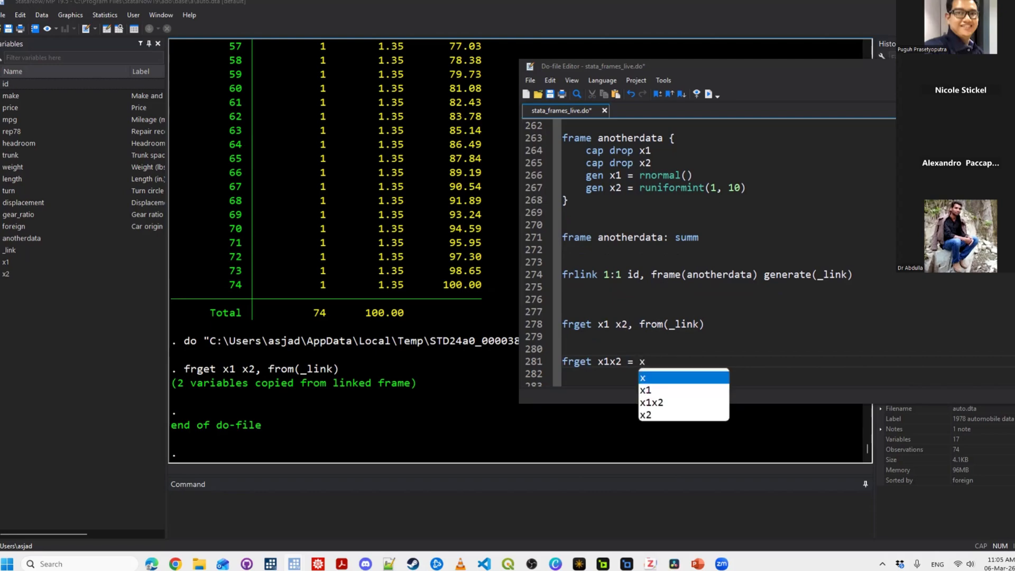
key("BackSpace")
key("BackSpace")
key("BackSpace")
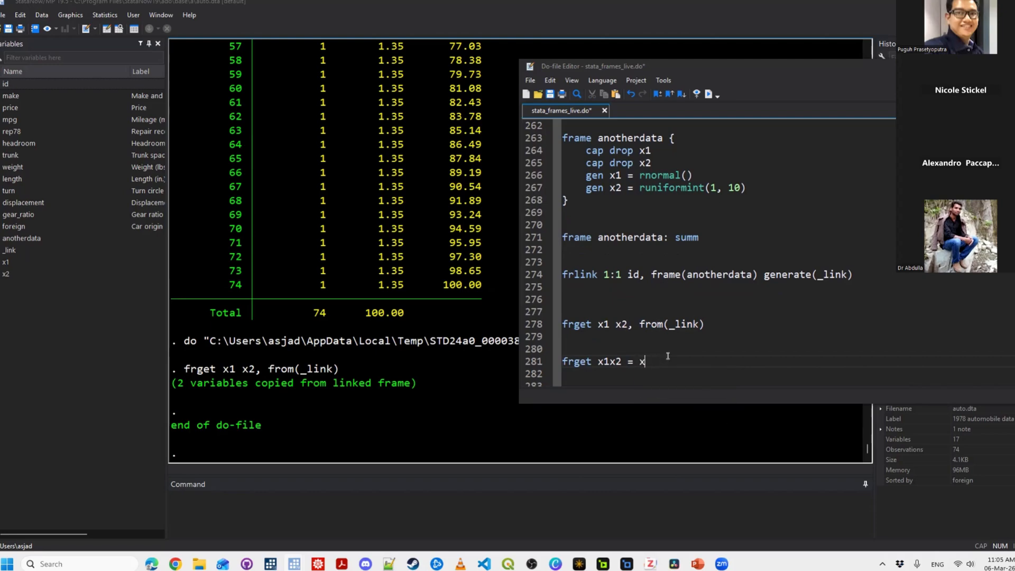
key("shift+Left")
key("shift+Left")
key("shift+Left")
key("shift+Left")
key("shift+Left")
key("shift+Left")
key("shift+Left")
key("shift+Left")
key("shift+Left")
key("shift+Left")
key("shift+Left")
key("shift+Left")
key("shift+Left")
key("shift+Left")
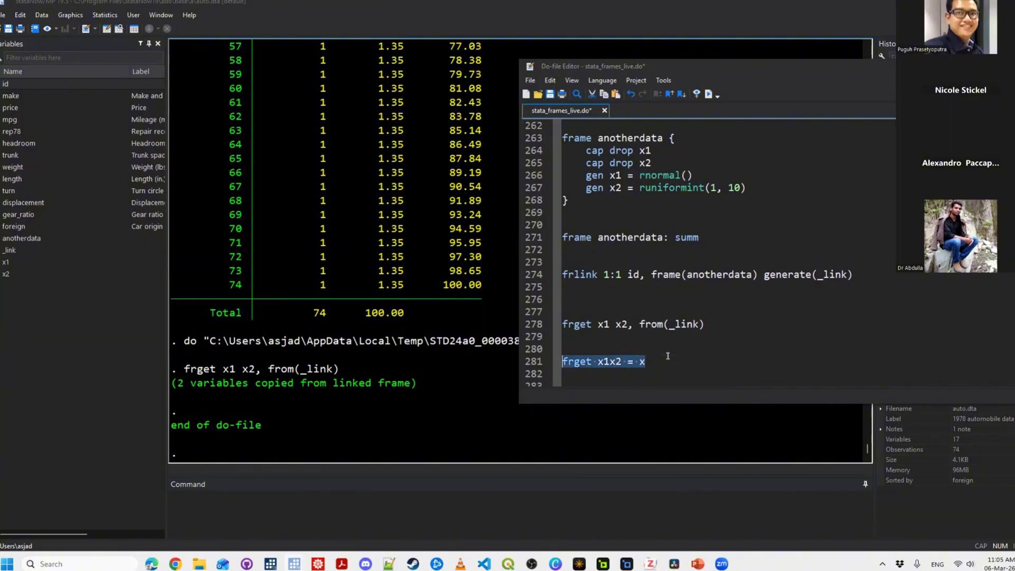
key("BackSpace")
Duplicate the frget line two lines below it, append the option prefix(_copy), and run only the new line.
key("Up")
key("Up")
key("Up")
key("shift+End")
key("ctrl+c")
key("Down")
key("Down")
key("ctrl+v")
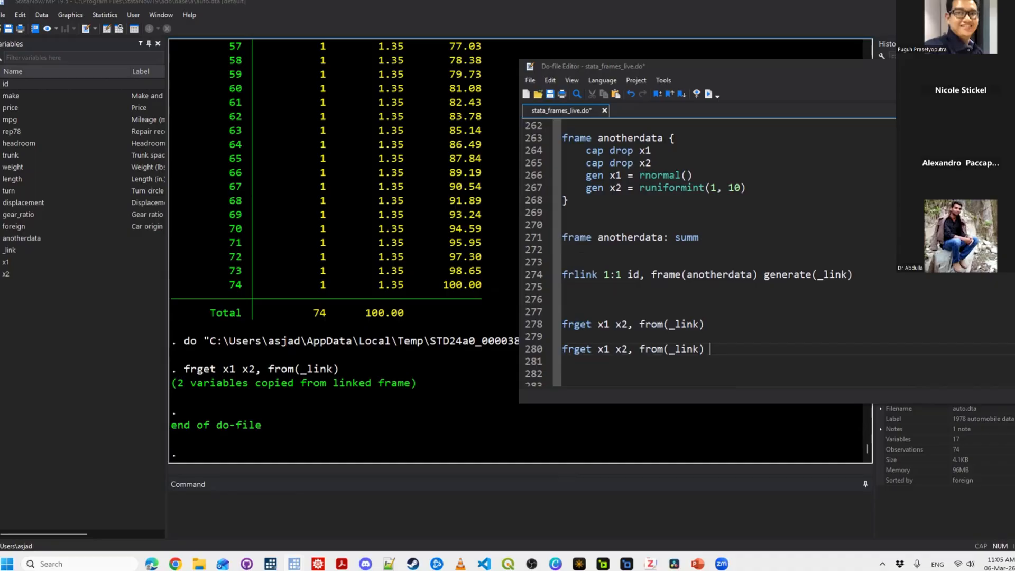
type("prefix(_c")
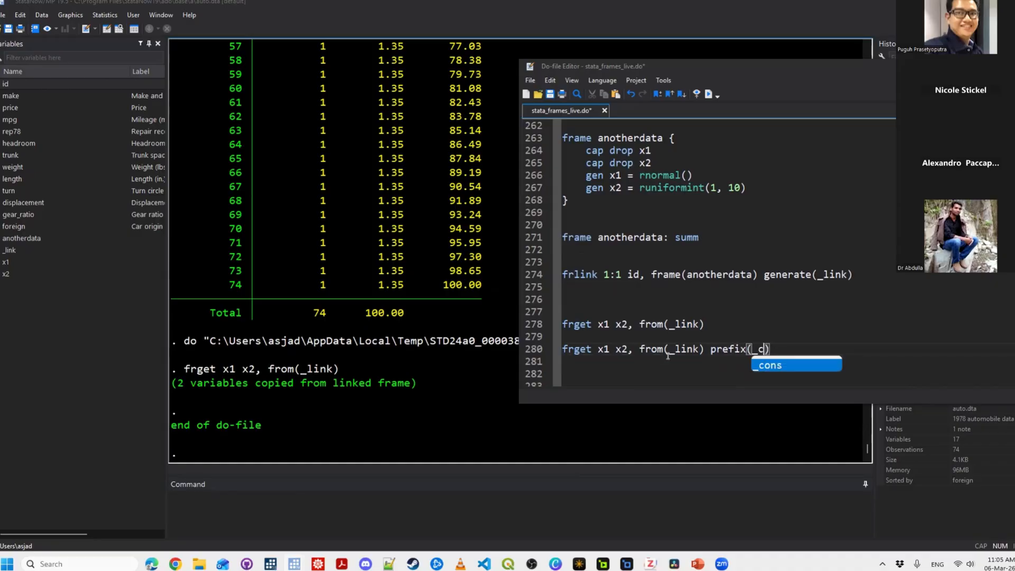
type("opy")
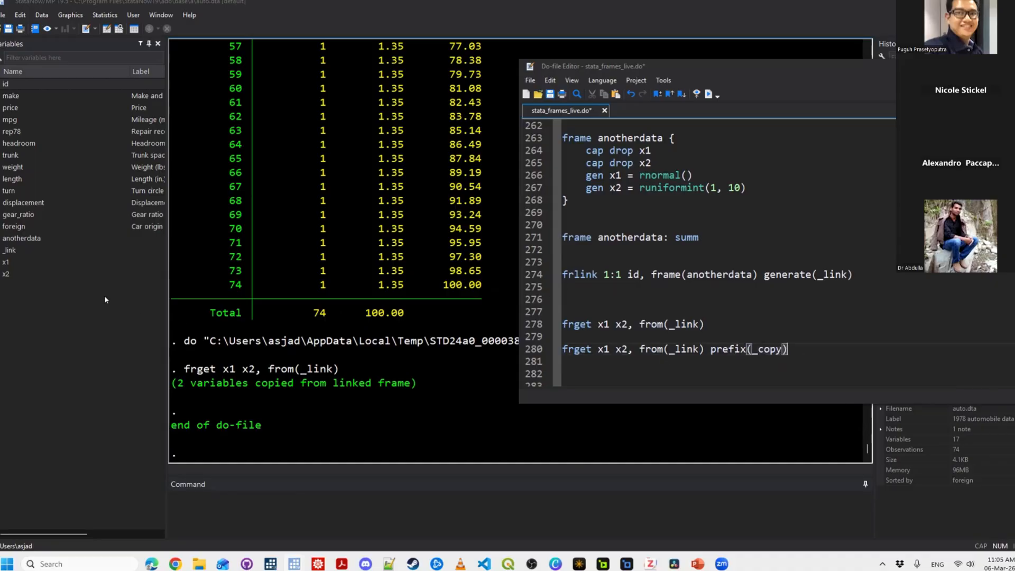
key("shift+Home")
key("ctrl+d")
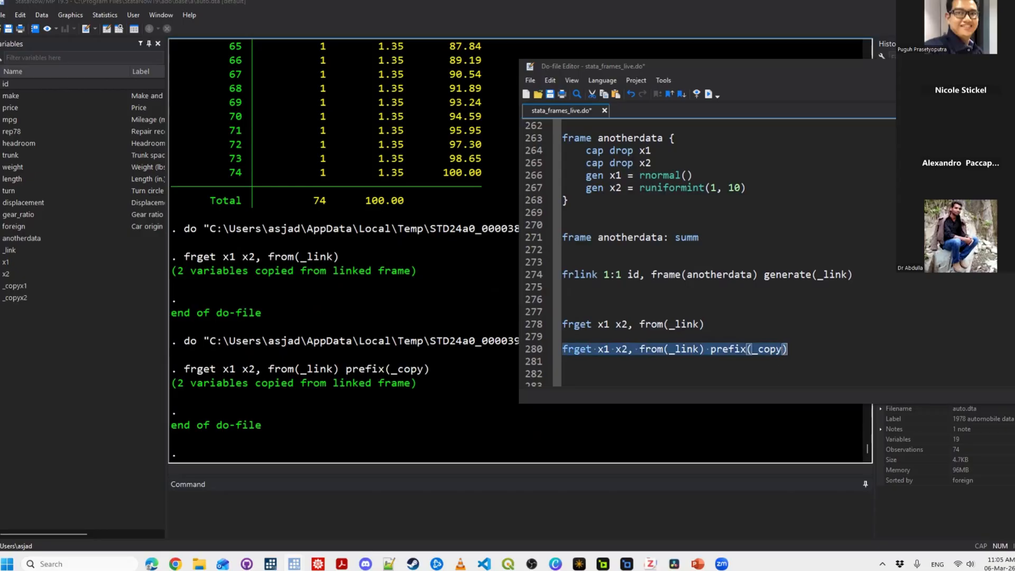
Change the prefix in the second frget line to _copy_ and run that line again.
key("End")
key("Left")
type("_")
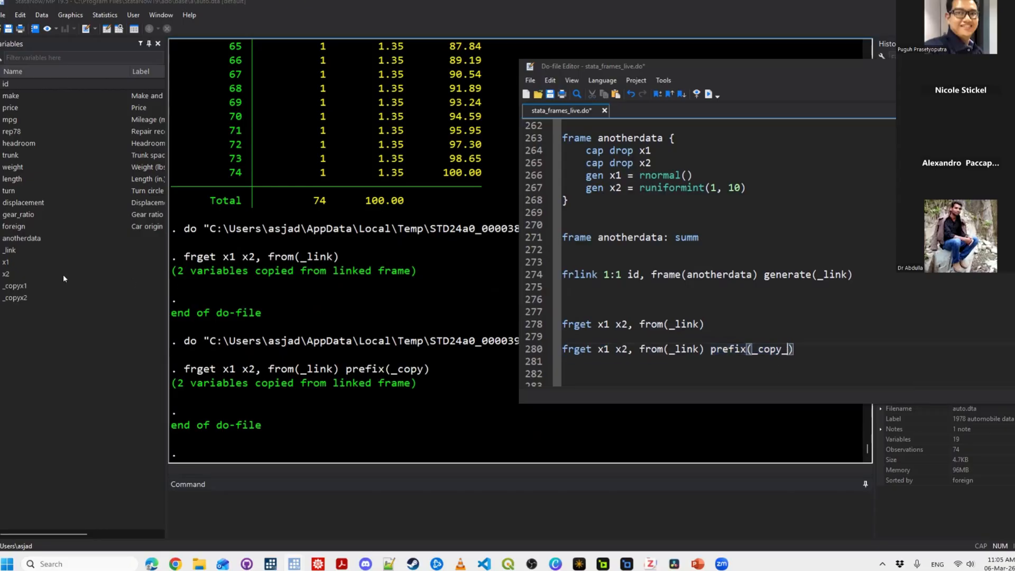
key("End")
key("shift+Home")
key("ctrl+d")
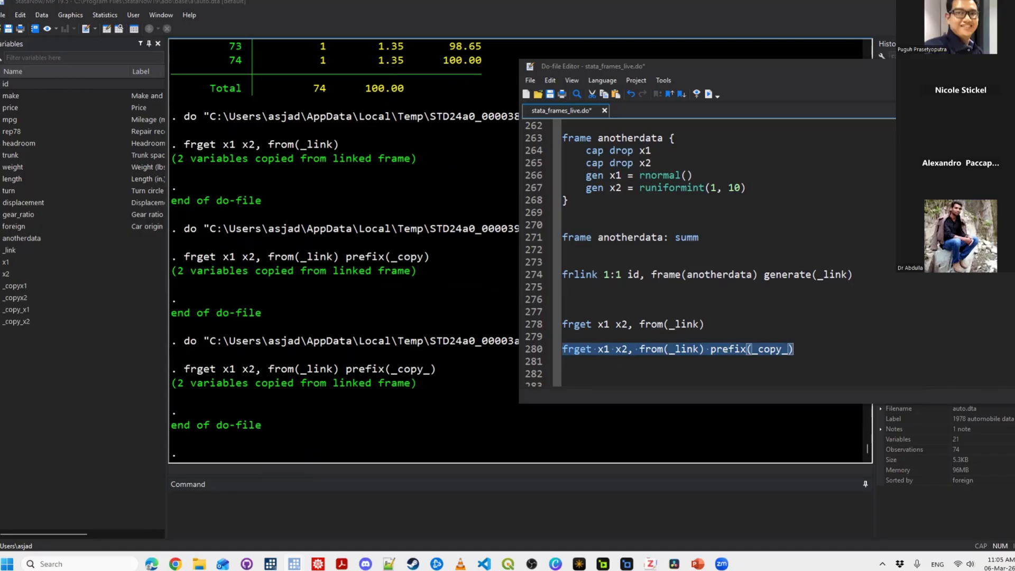
Write gen newvar = price / frvar(_link, x1) below the frget lines and run only that line.
left_click(564, 362)
scroll(687, 349, "down", 3)
key("Return")
key("Return")
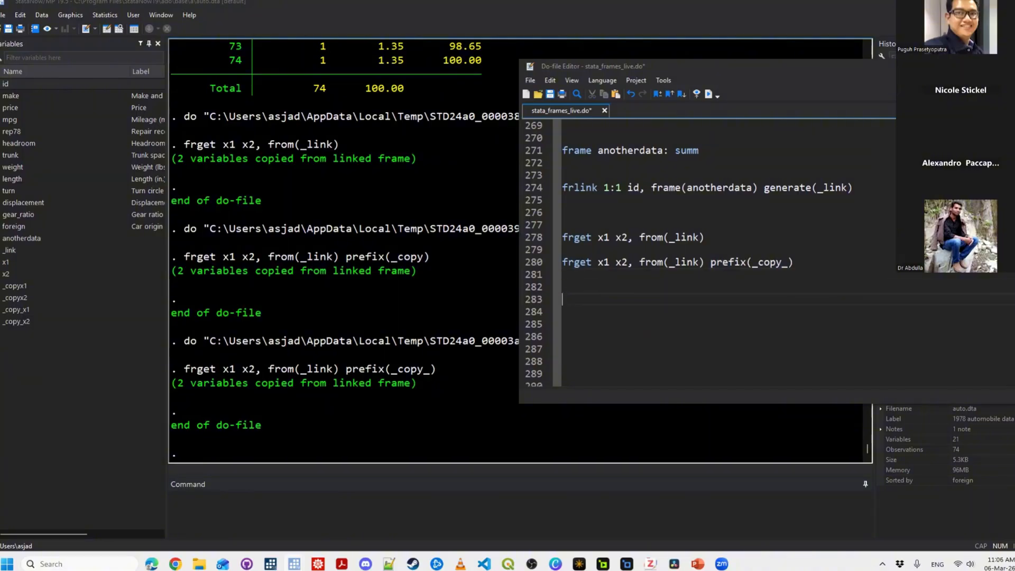
type("gen newvar = price / frvar")
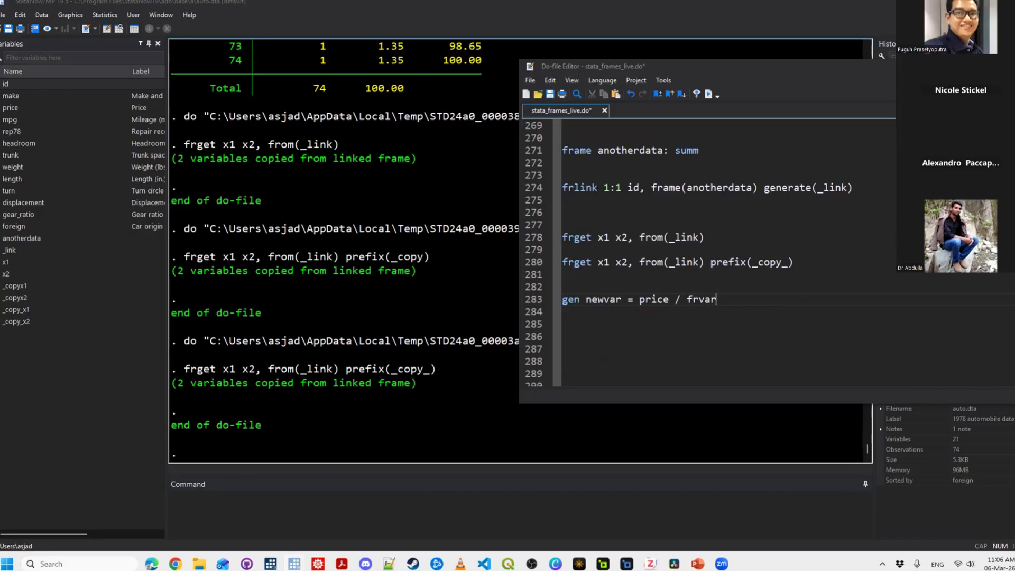
type("(_link, x1")
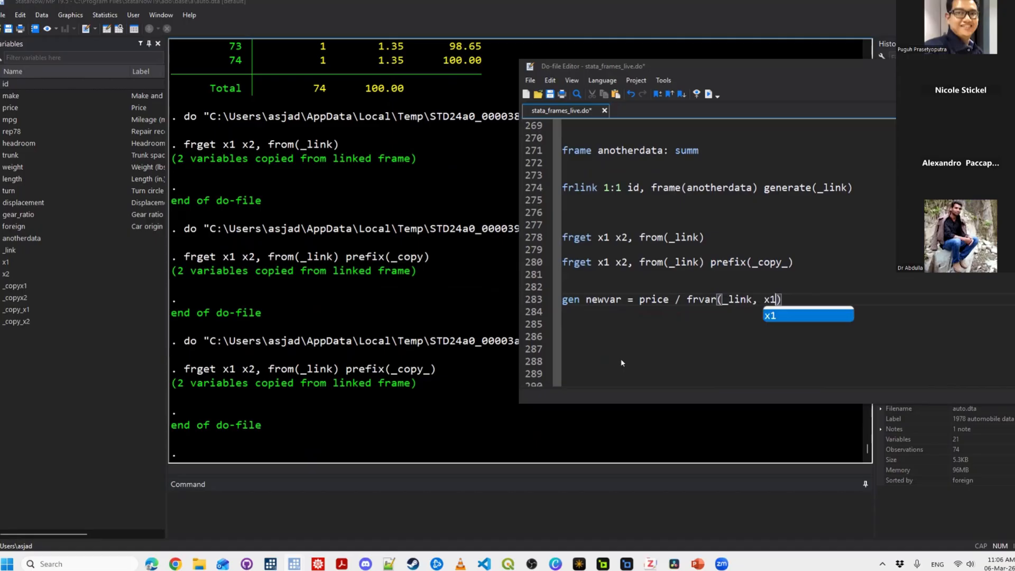
triple_click(689, 301)
key("ctrl+d")
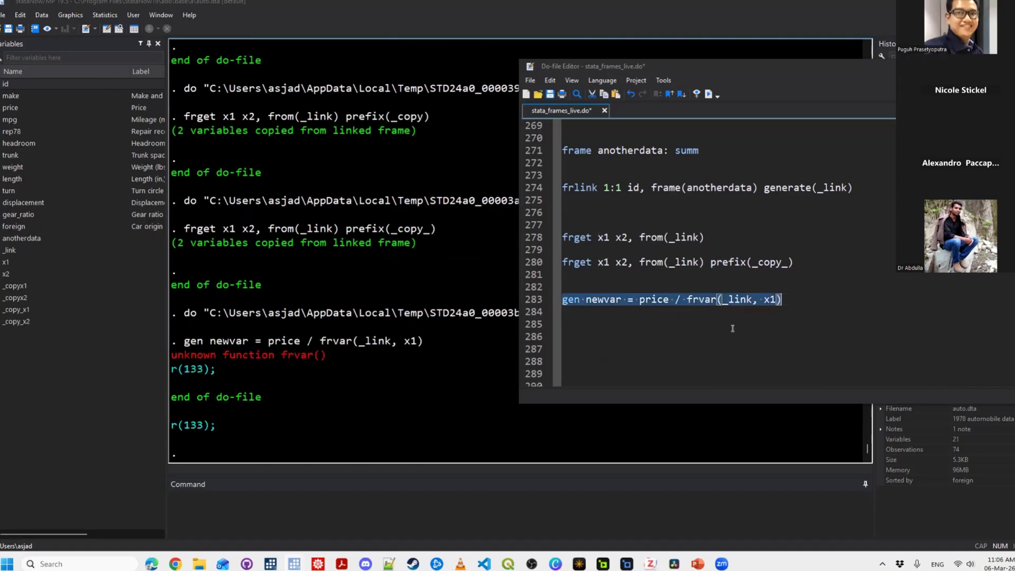
Correct the function name in the gen newvar line to frval and run the line again.
left_click(711, 300)
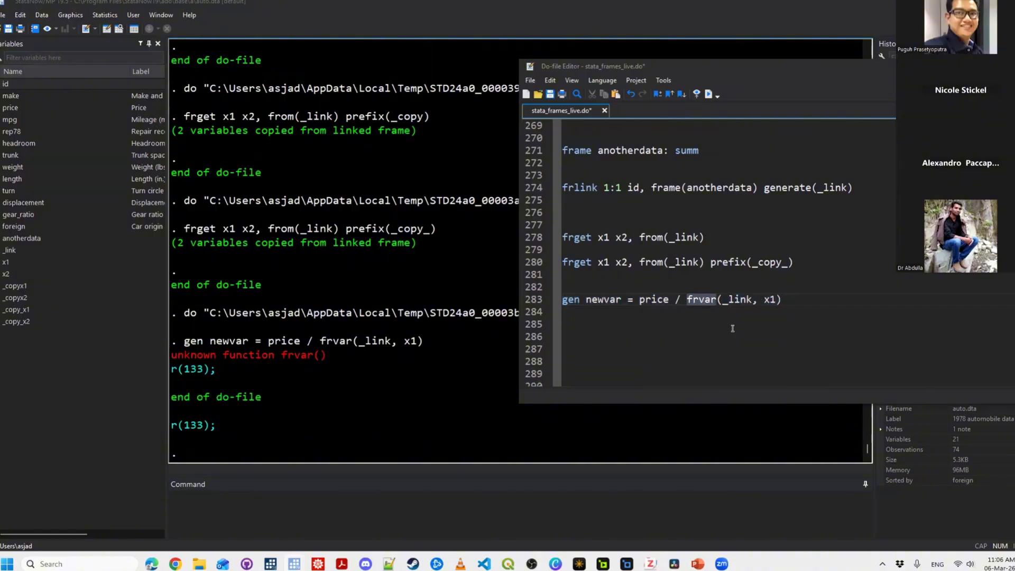
key("shift+Right")
type("l")
triple_click(690, 300)
key("ctrl+d")
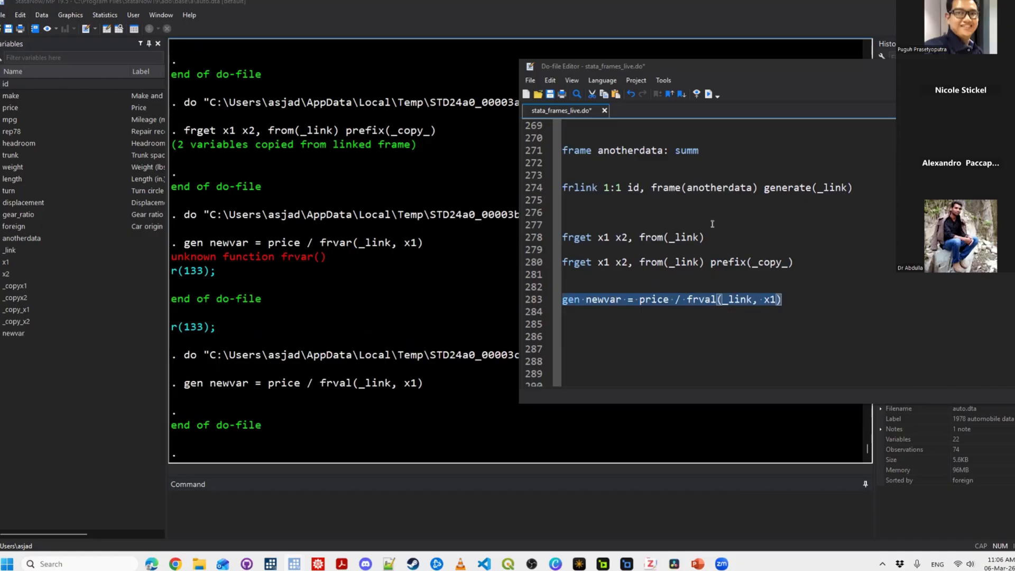
Write frames dir a few lines below the gen newvar line and run only that line.
left_click(690, 273)
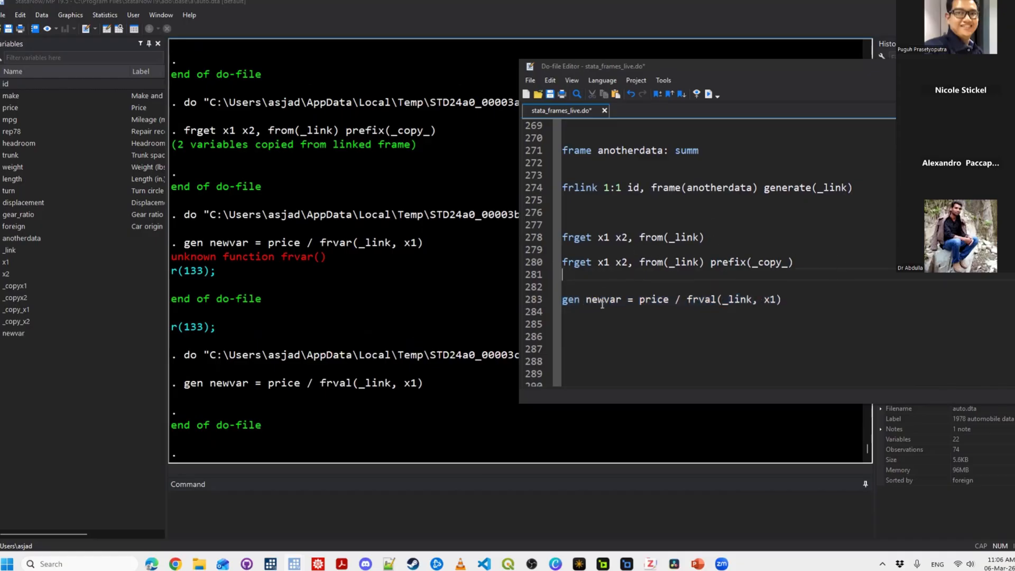
key("Left")
key("Down")
key("Down")
key("Down")
key("Down")
key("Down")
left_click(866, 303)
left_click(582, 348)
type("frames dr")
type("r")
key("shift+Home")
key("ctrl+d")
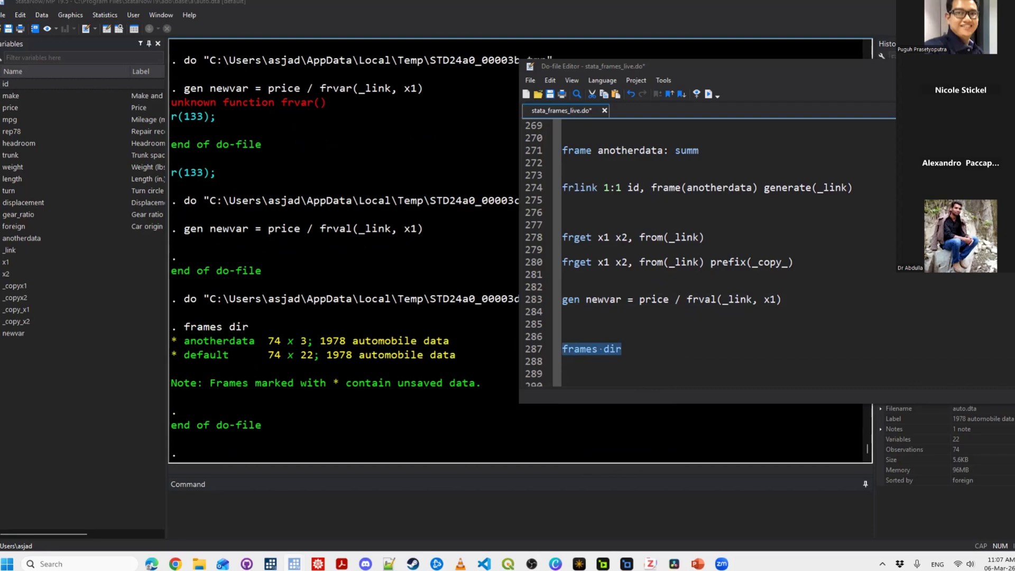
Write frames save allmyframes, frame(_all) linked replace a few lines below frames dir and run only that line.
left_click(680, 362)
key("Return")
key("Return")
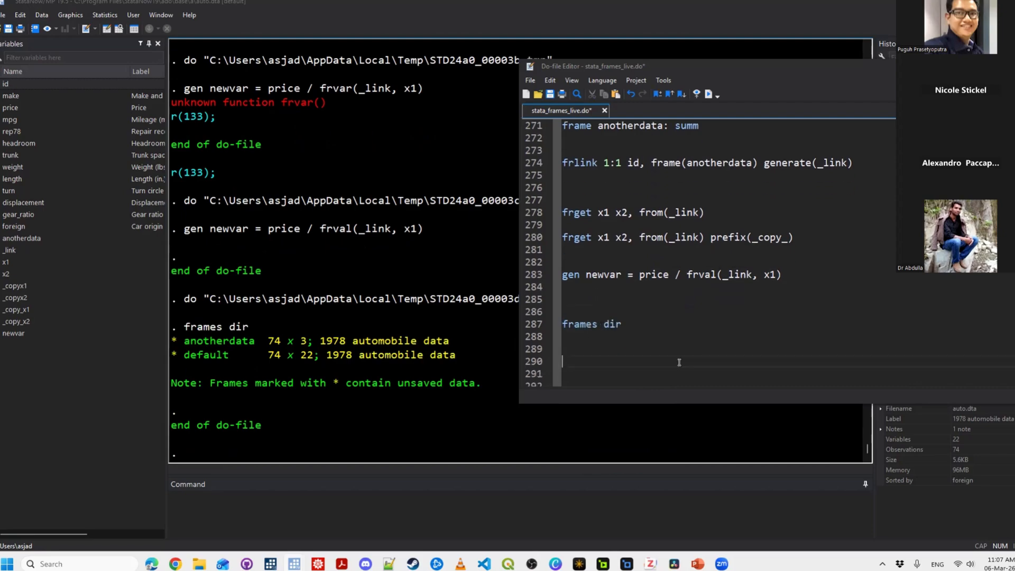
type("fra")
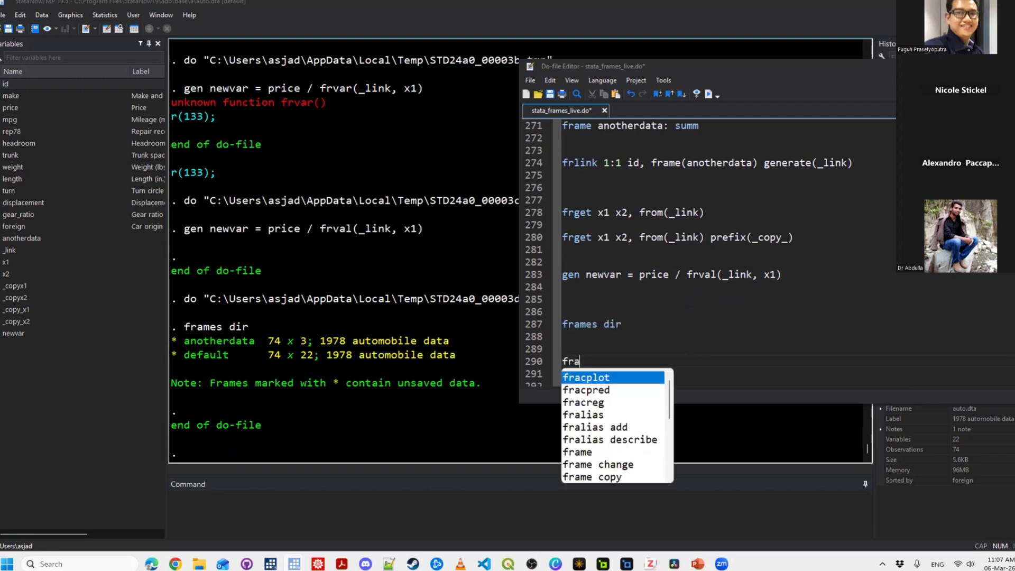
type("mes save all")
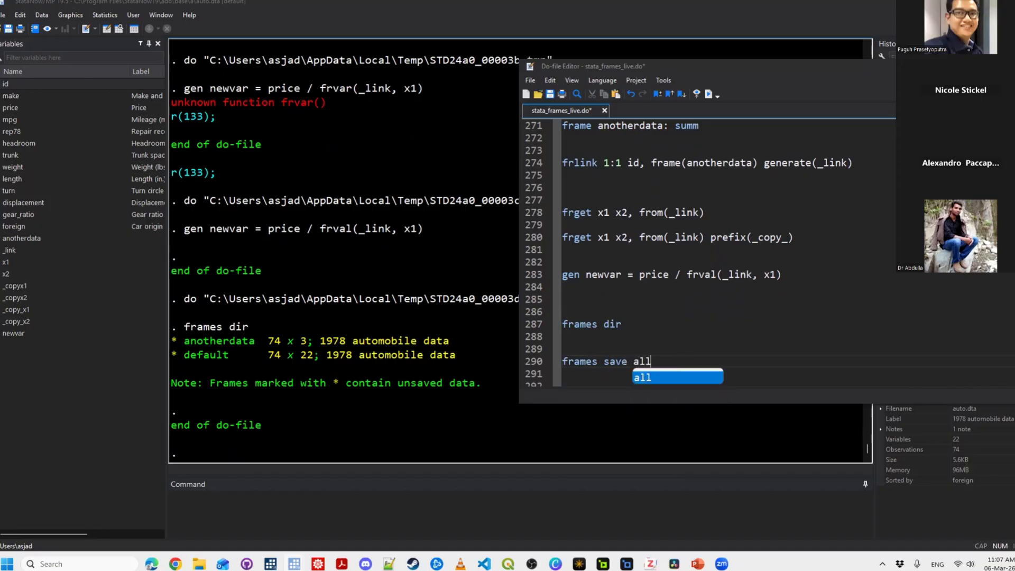
type("myframes, ")
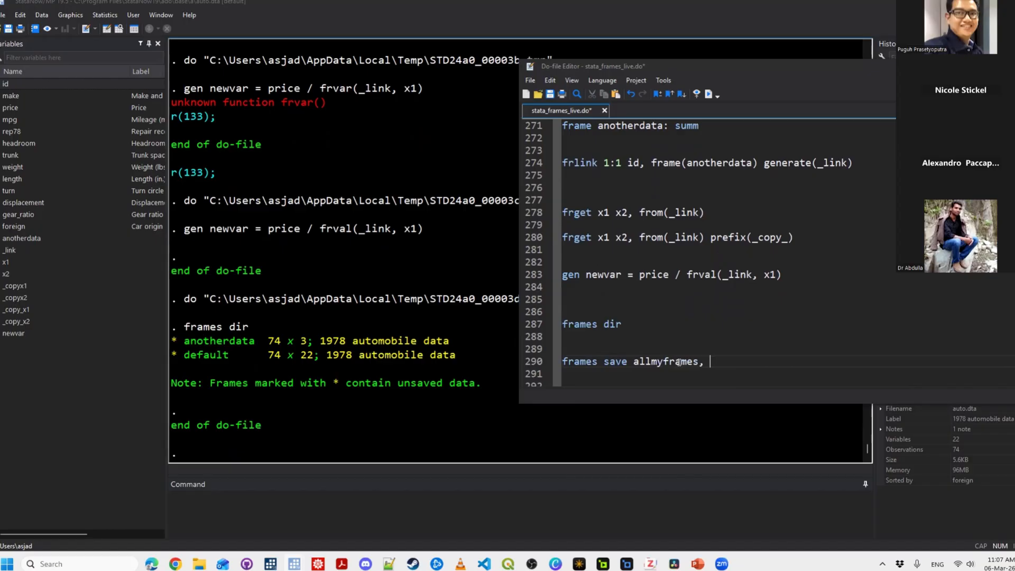
type("fram")
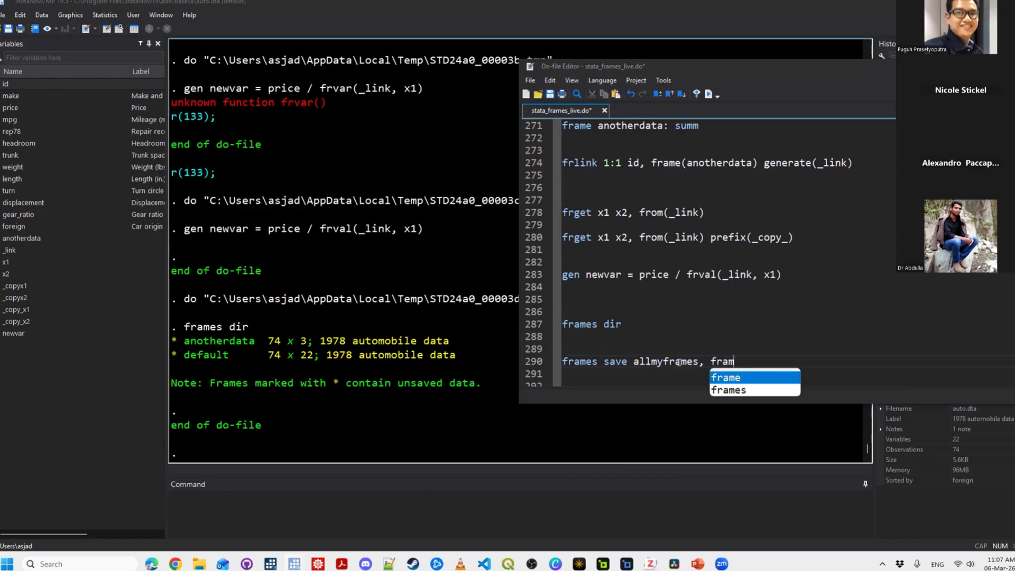
type("e(")
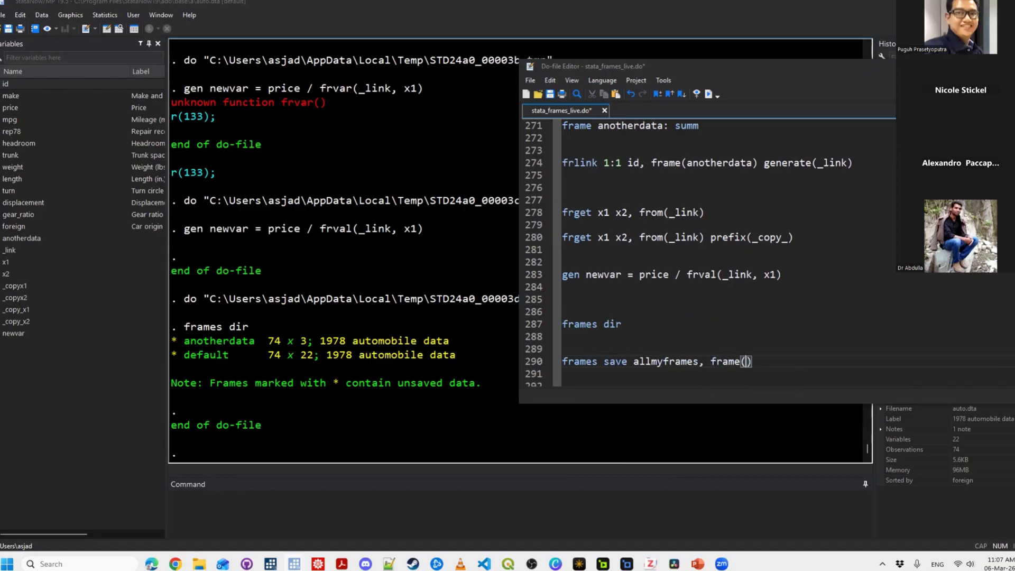
type("_all")
key("BackSpace")
type(") linked replace")
key("shift+Home")
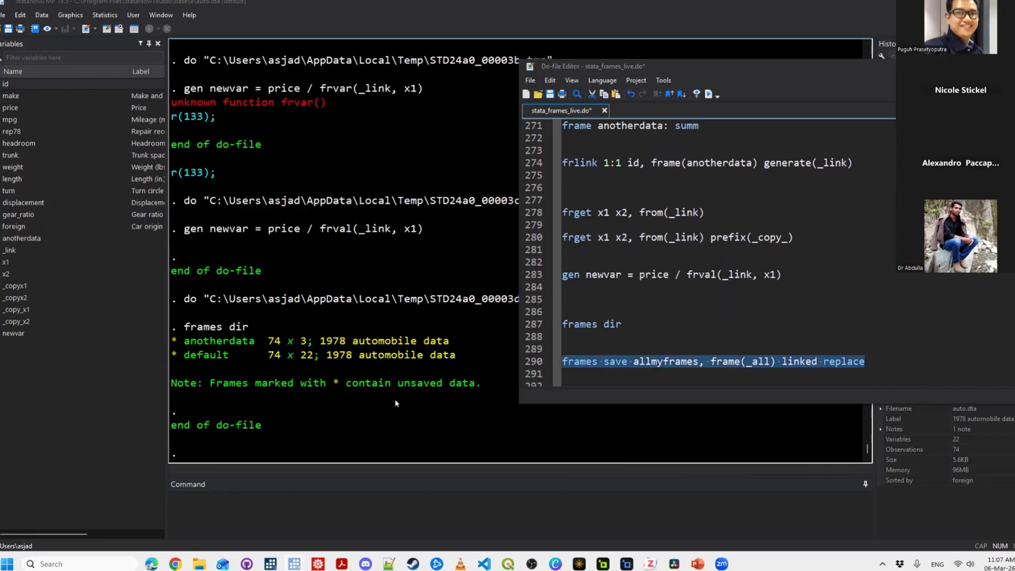
key("ctrl+d")
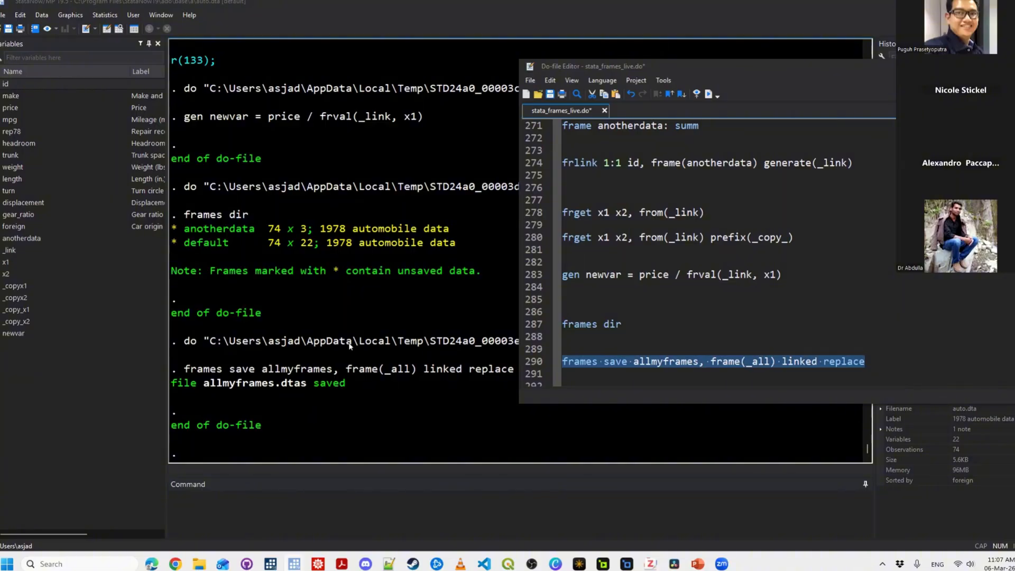
Write frames use allmyframes, clear a few lines below the frames save line and run only that line.
scroll(650, 356, "down", 1)
left_click(650, 356)
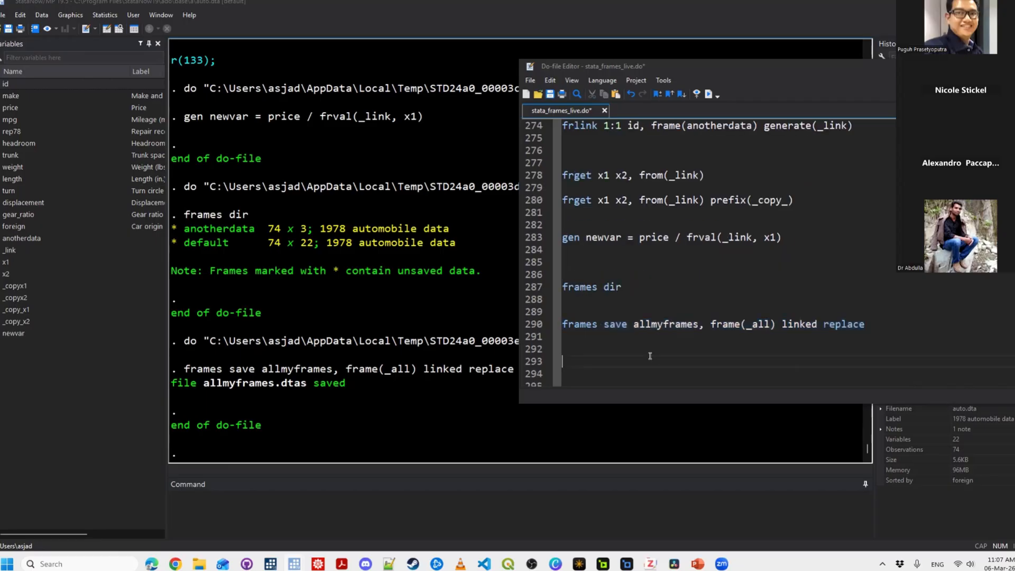
type("frames use")
double_click(666, 324)
key("ctrl+c")
left_click(658, 360)
key("ctrl+v")
type(", clear")
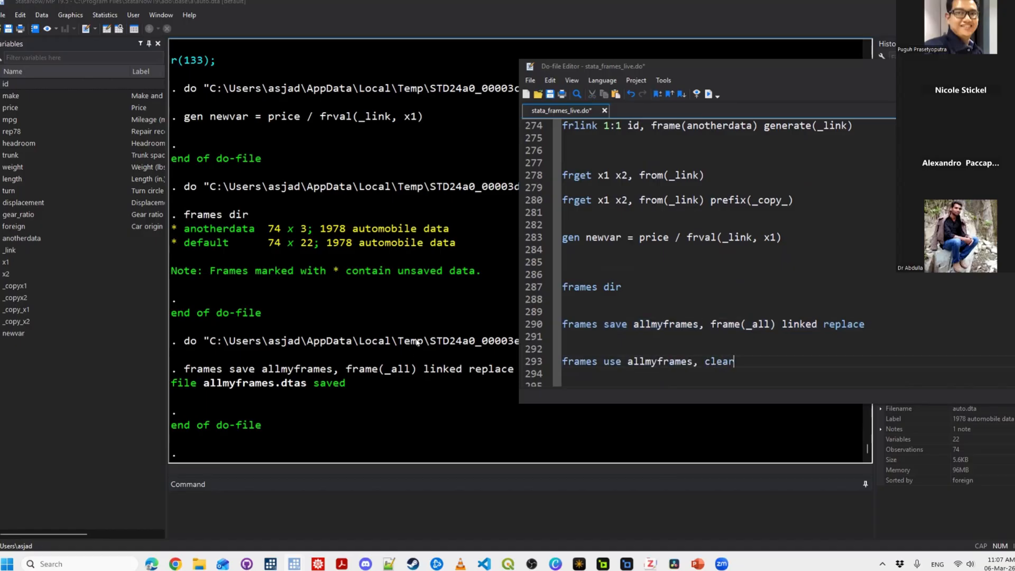
key("shift+Home")
key("ctrl+d")
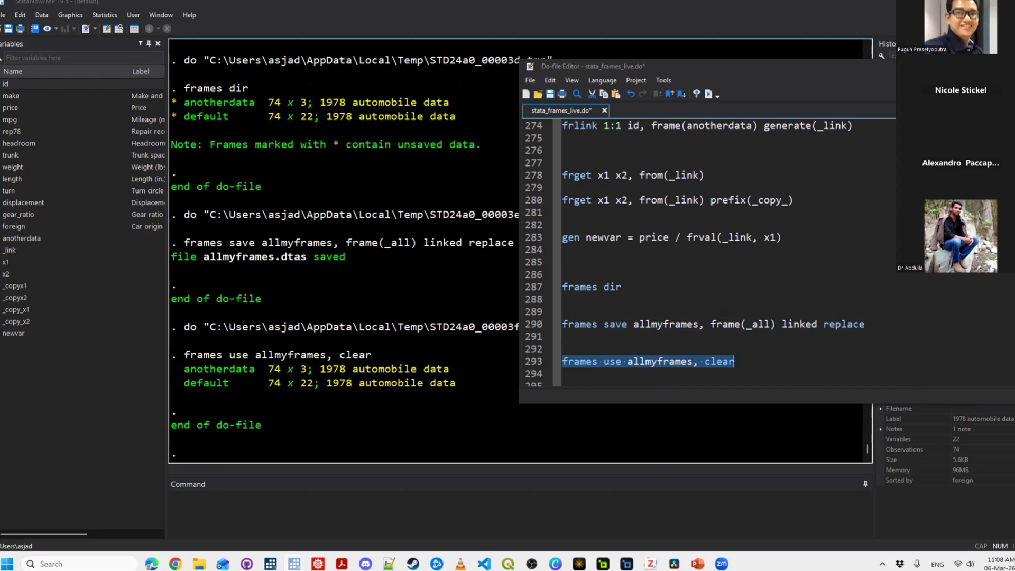
left_click(807, 371)
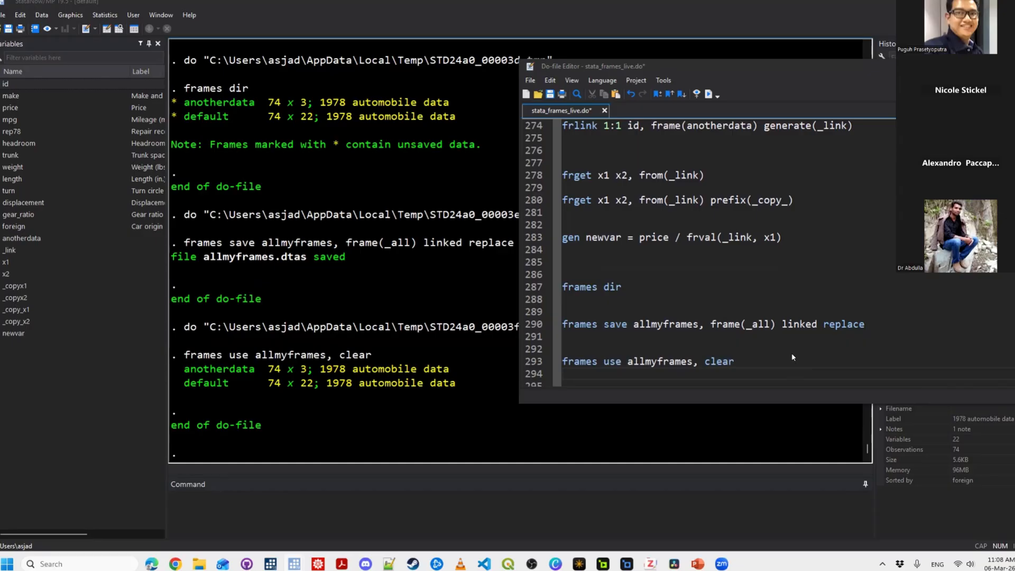
left_click(754, 348)
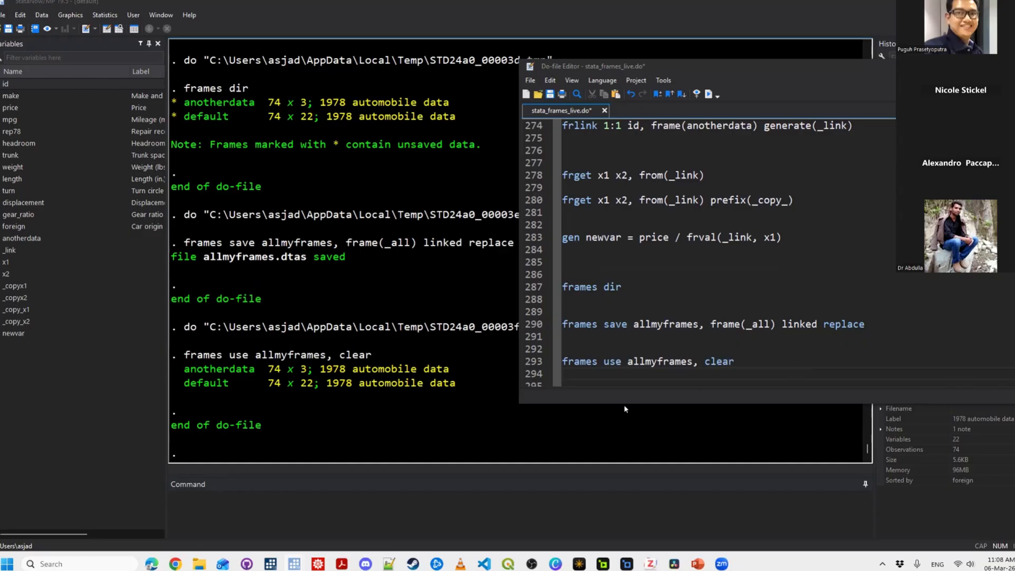